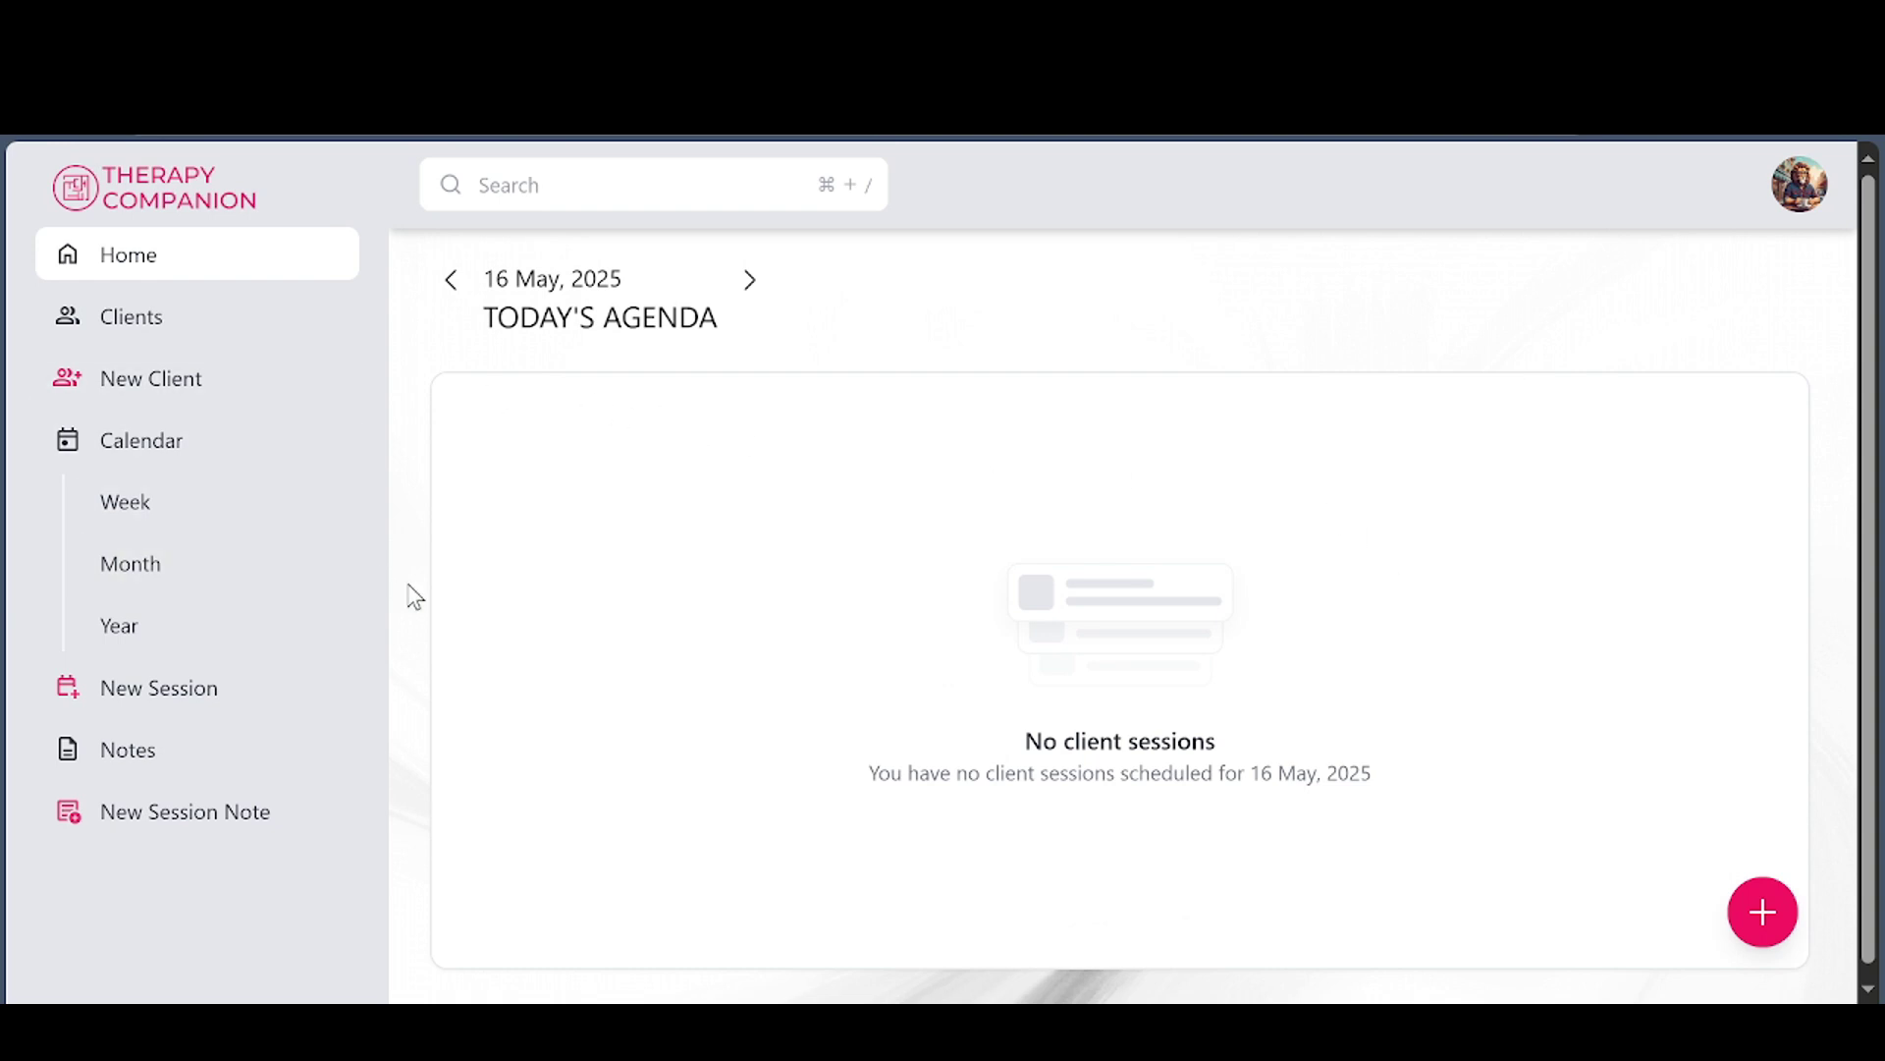
Open the account menu from the profile avatar on the 16 May agenda
{"action": "left_click", "coordinate": [1803, 196]}
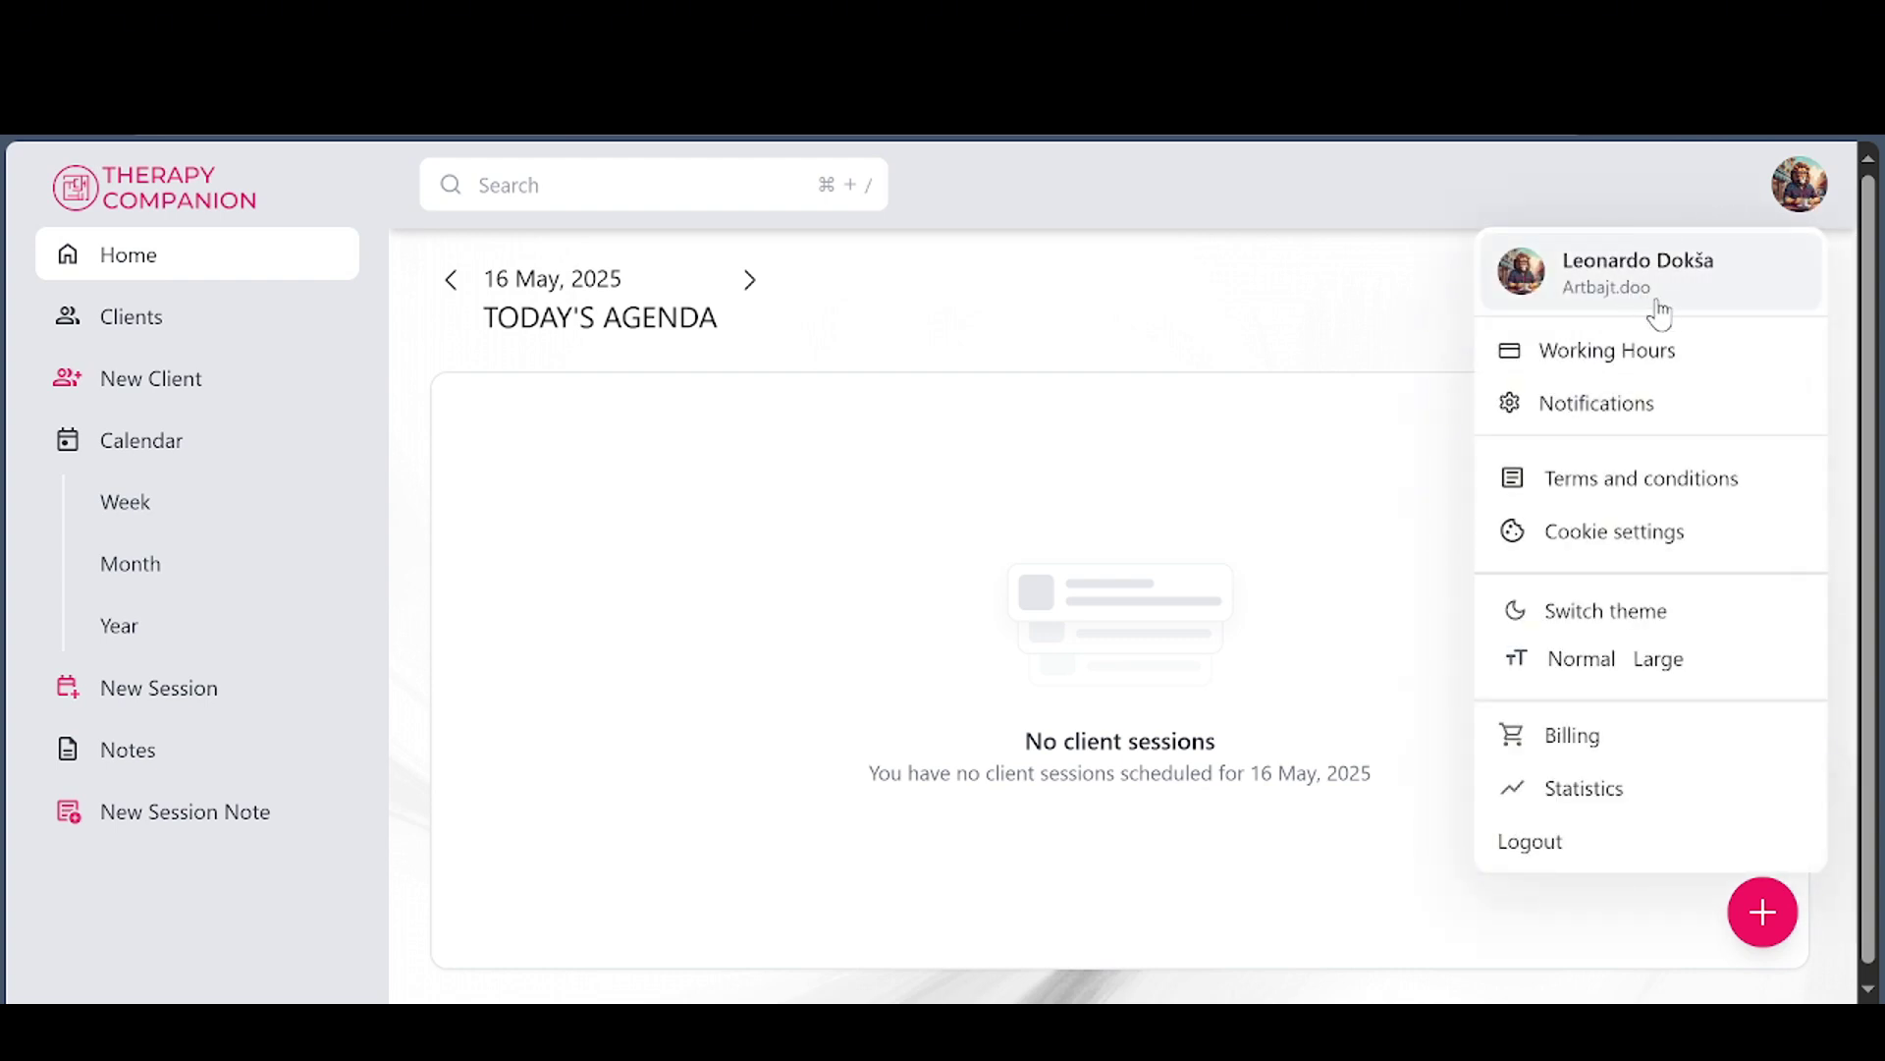
Trim '.doo' so the profile organisation reads Artbajt, keep email notifications on, and save
{"action": "left_click", "coordinate": [1630, 273]}
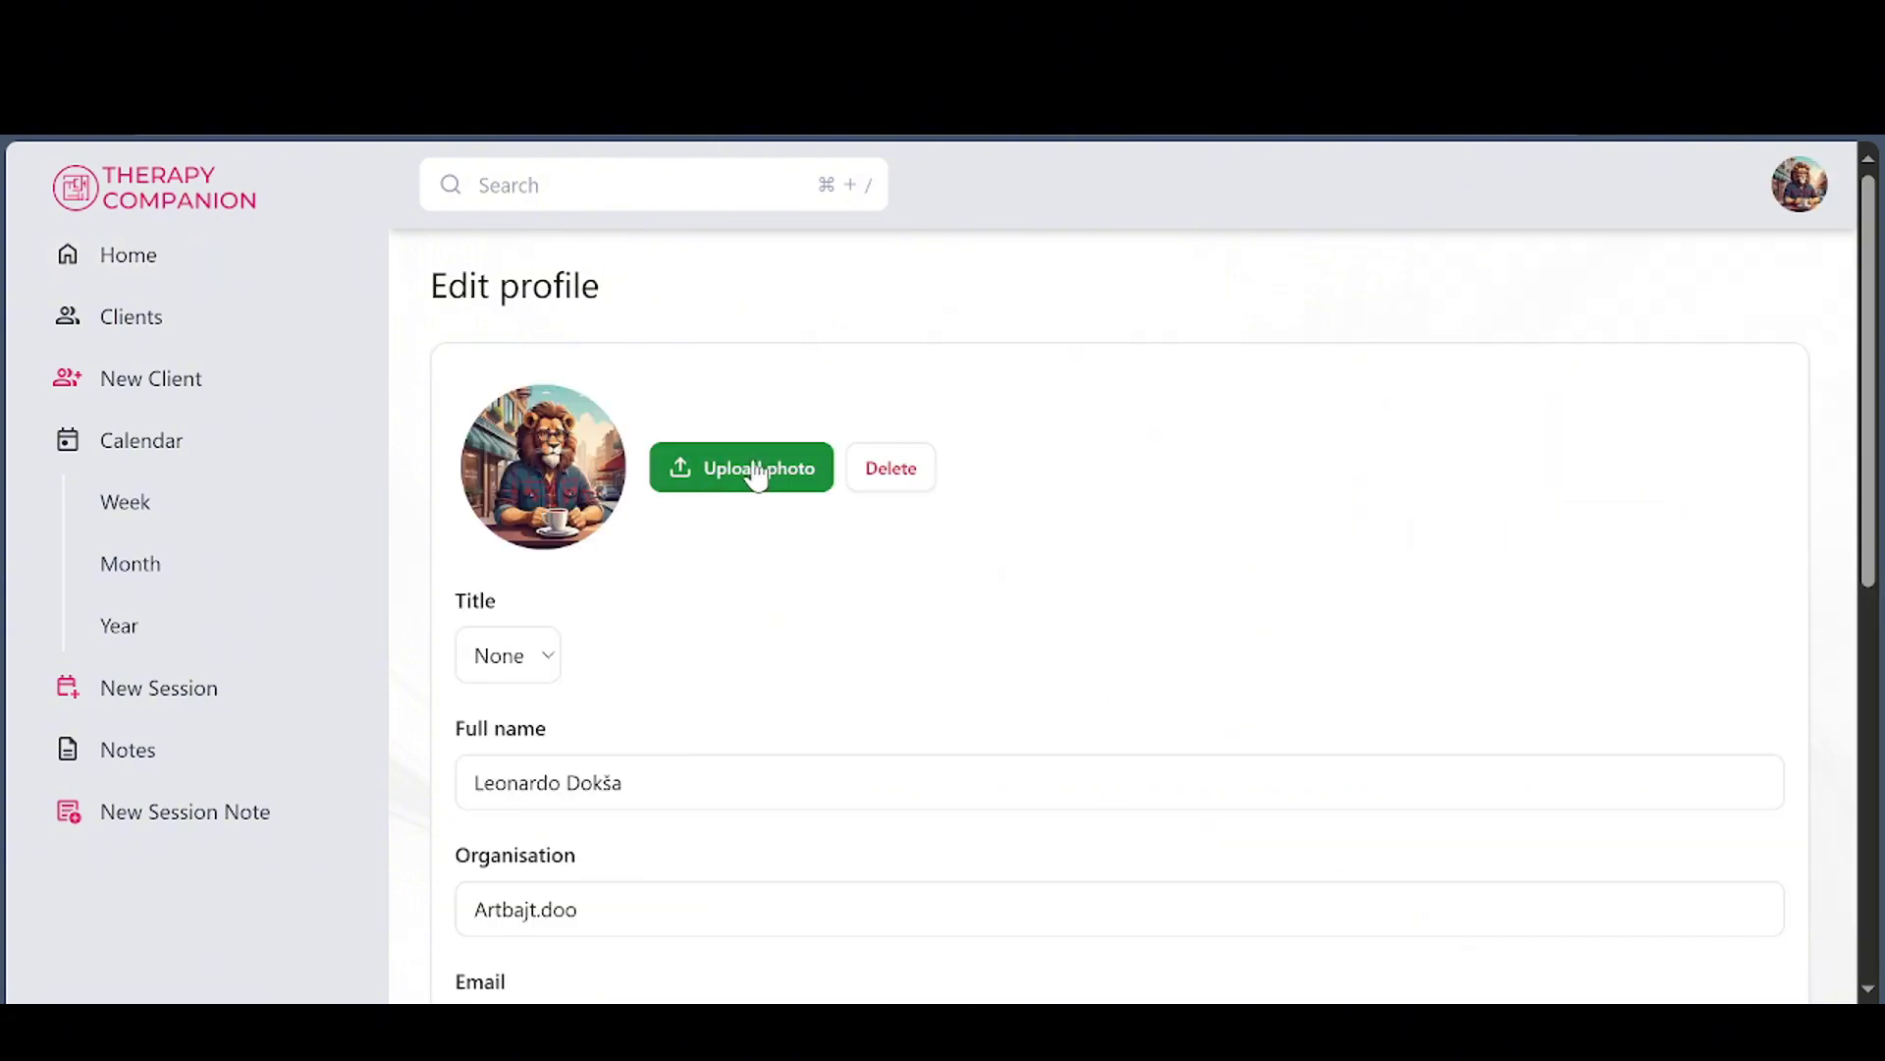
{"action": "scroll", "coordinate": [562, 760], "scroll_direction": "down", "scroll_amount": 2}
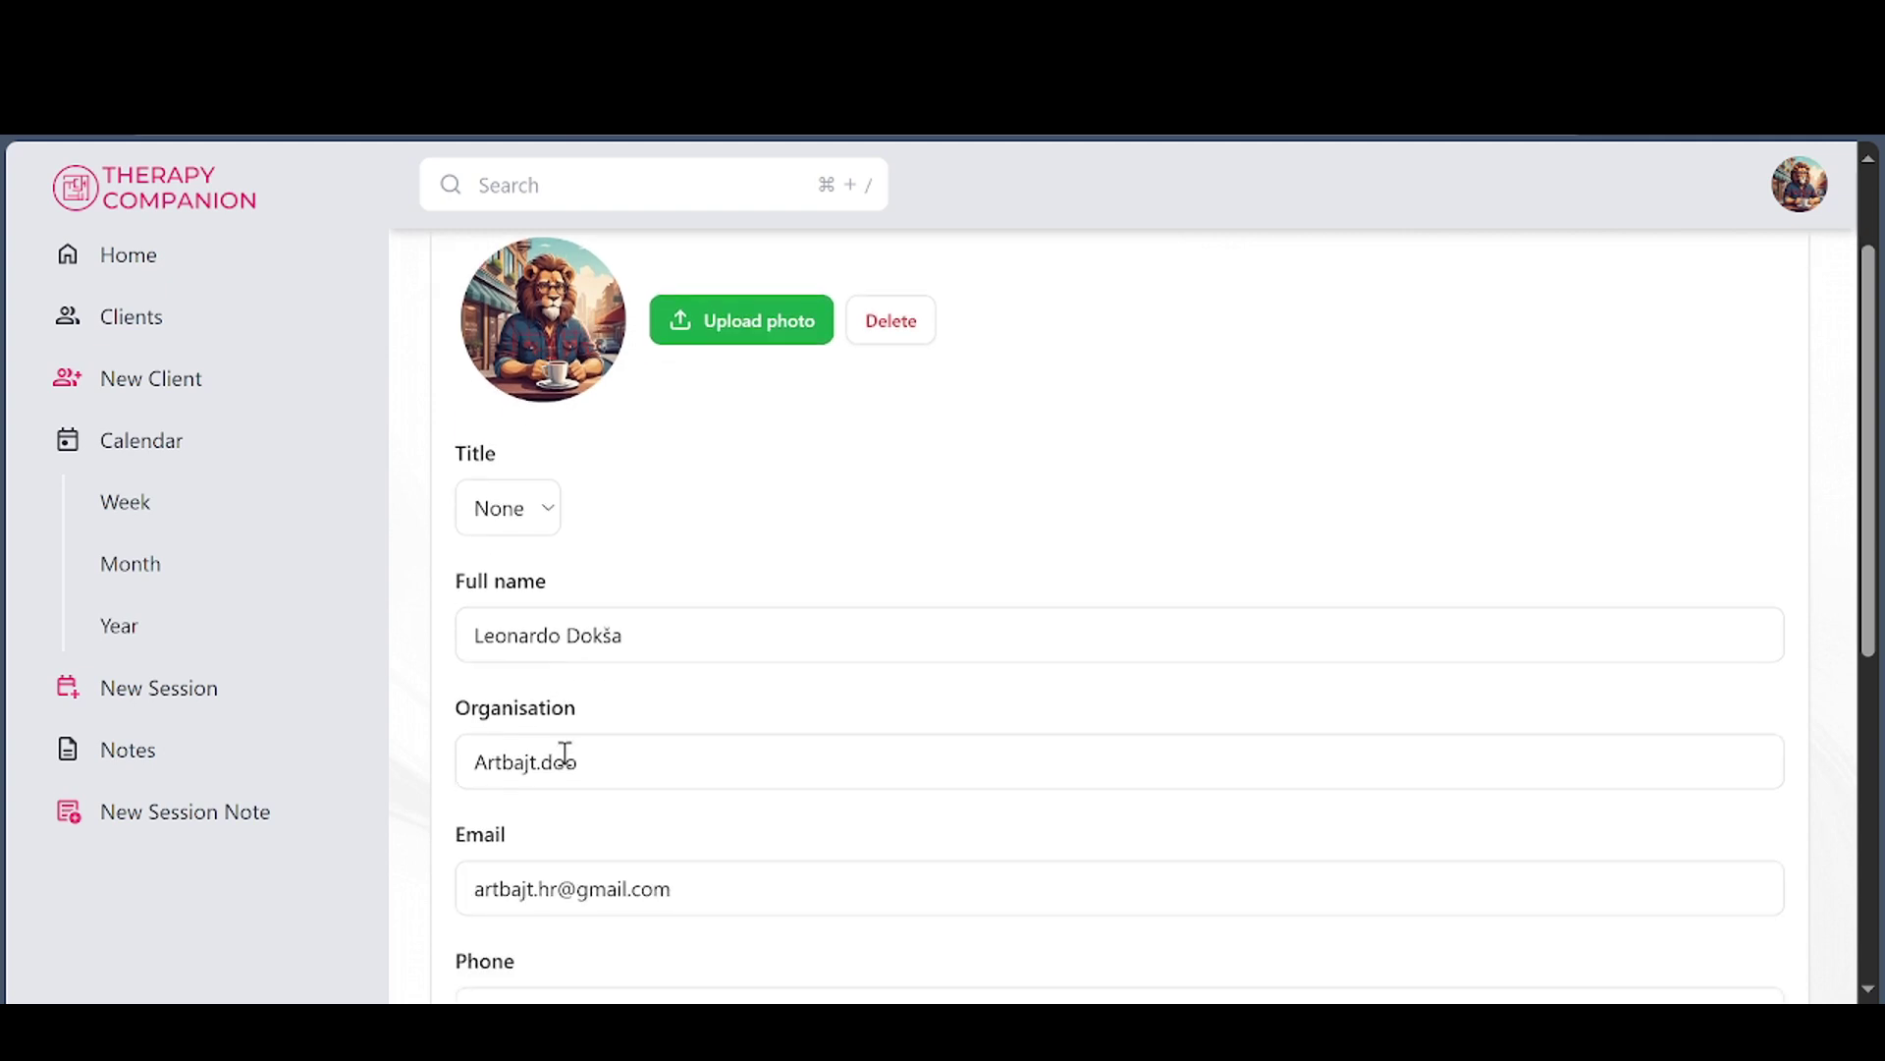
{"action": "scroll", "coordinate": [638, 704], "scroll_direction": "down", "scroll_amount": 2}
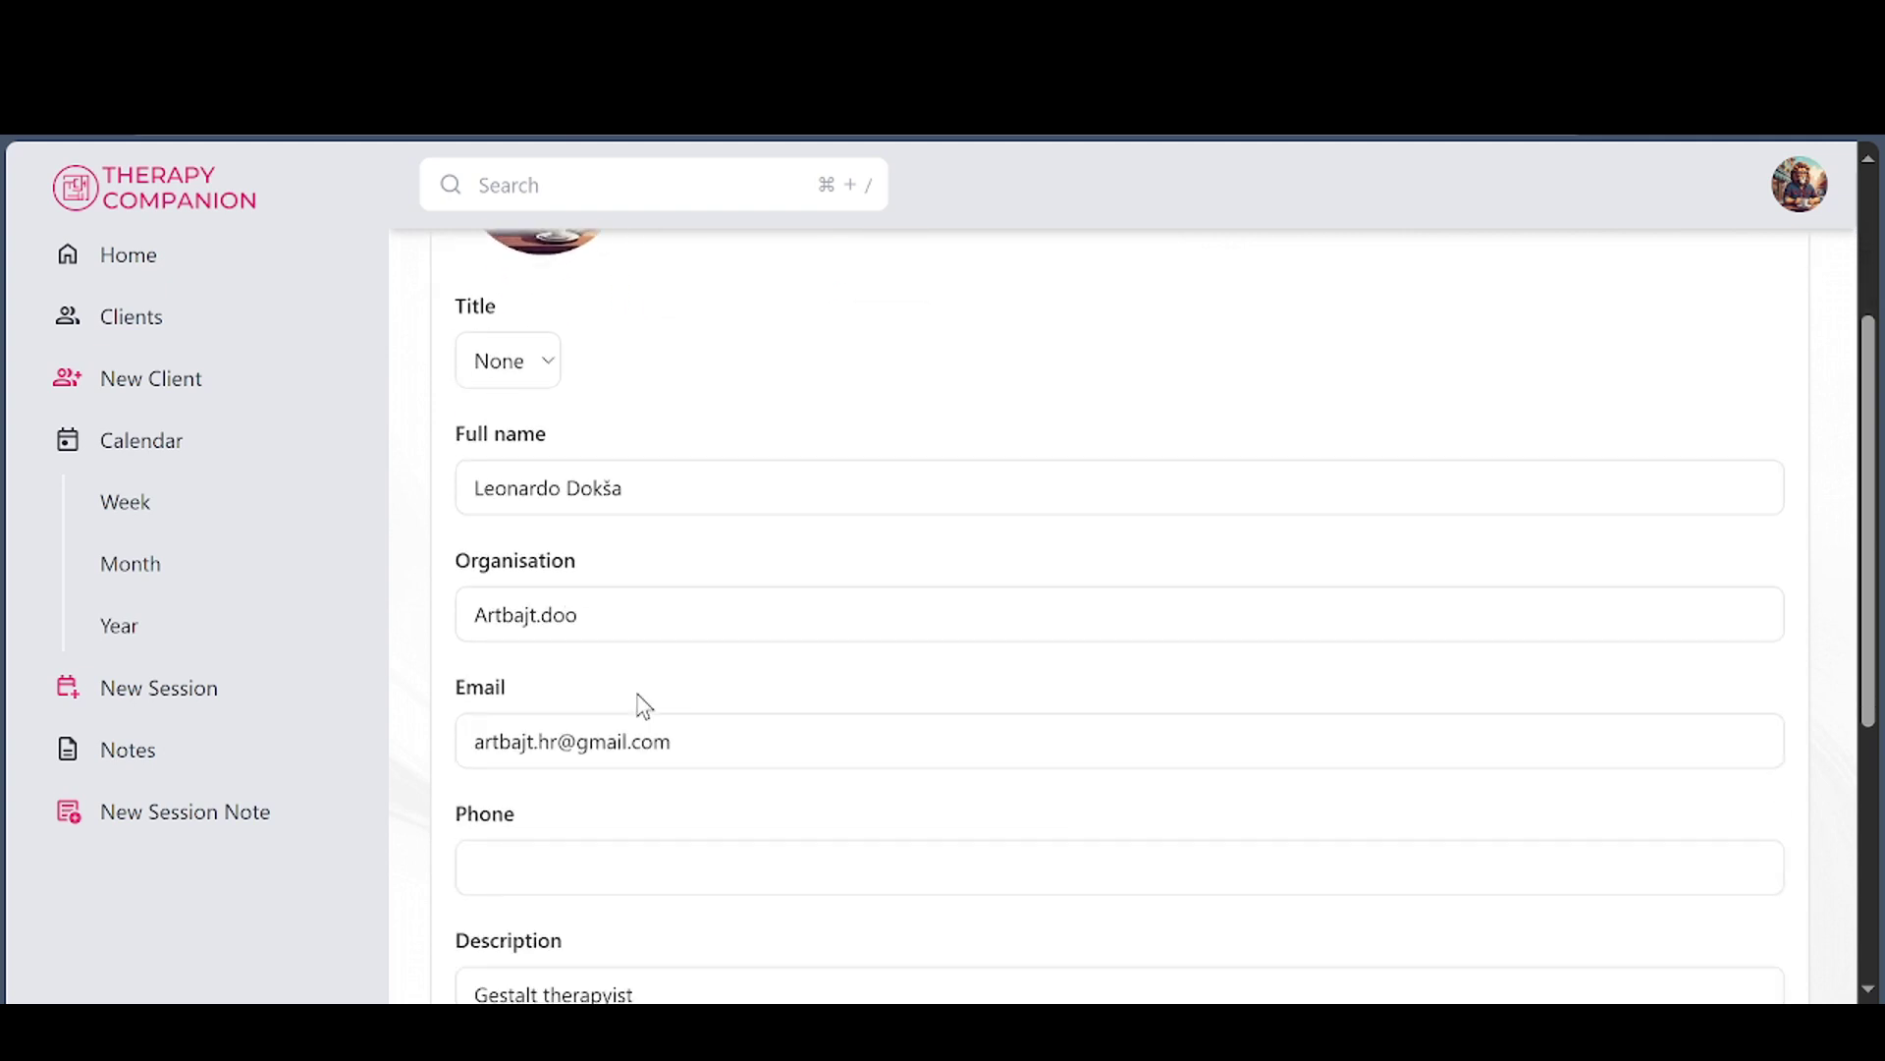
{"action": "left_click", "coordinate": [622, 623]}
{"action": "key", "text": "BackSpace"}
{"action": "key", "text": "BackSpace"}
{"action": "key", "text": "BackSpace"}
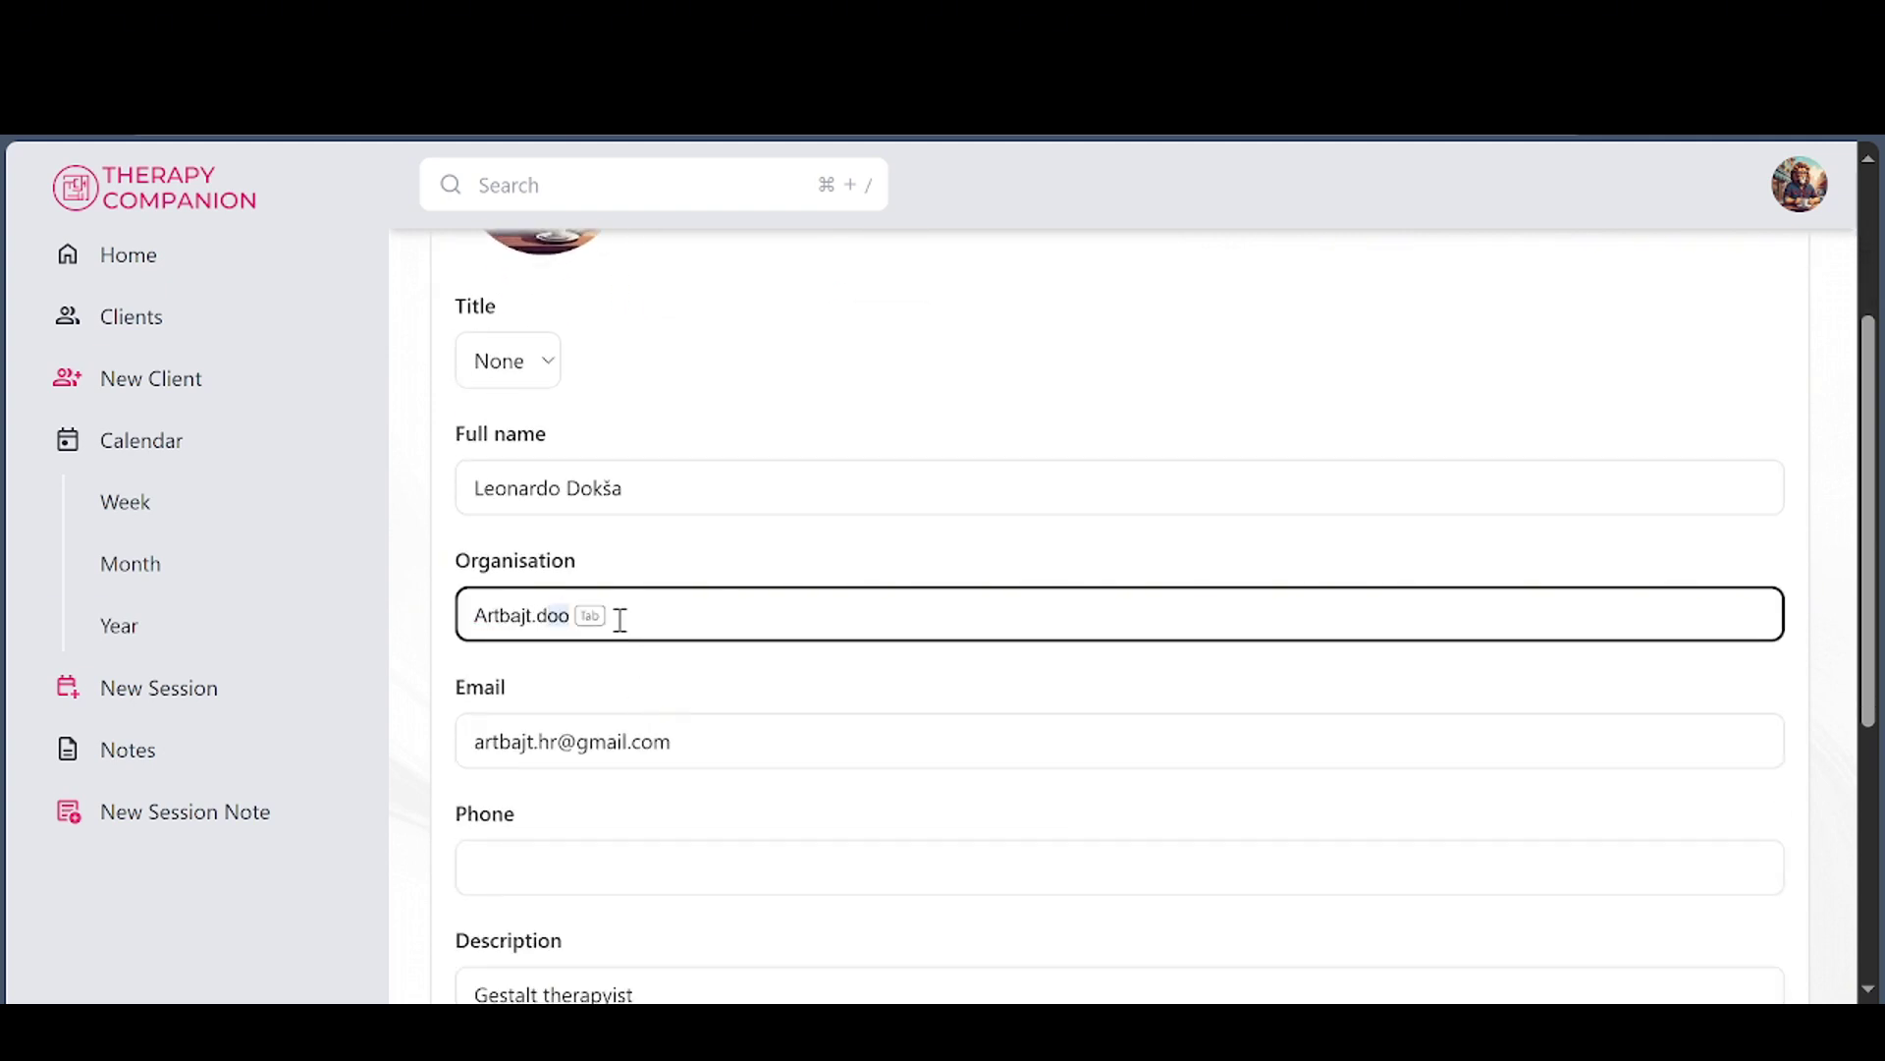
{"action": "key", "text": "BackSpace"}
{"action": "left_click", "coordinate": [706, 550]}
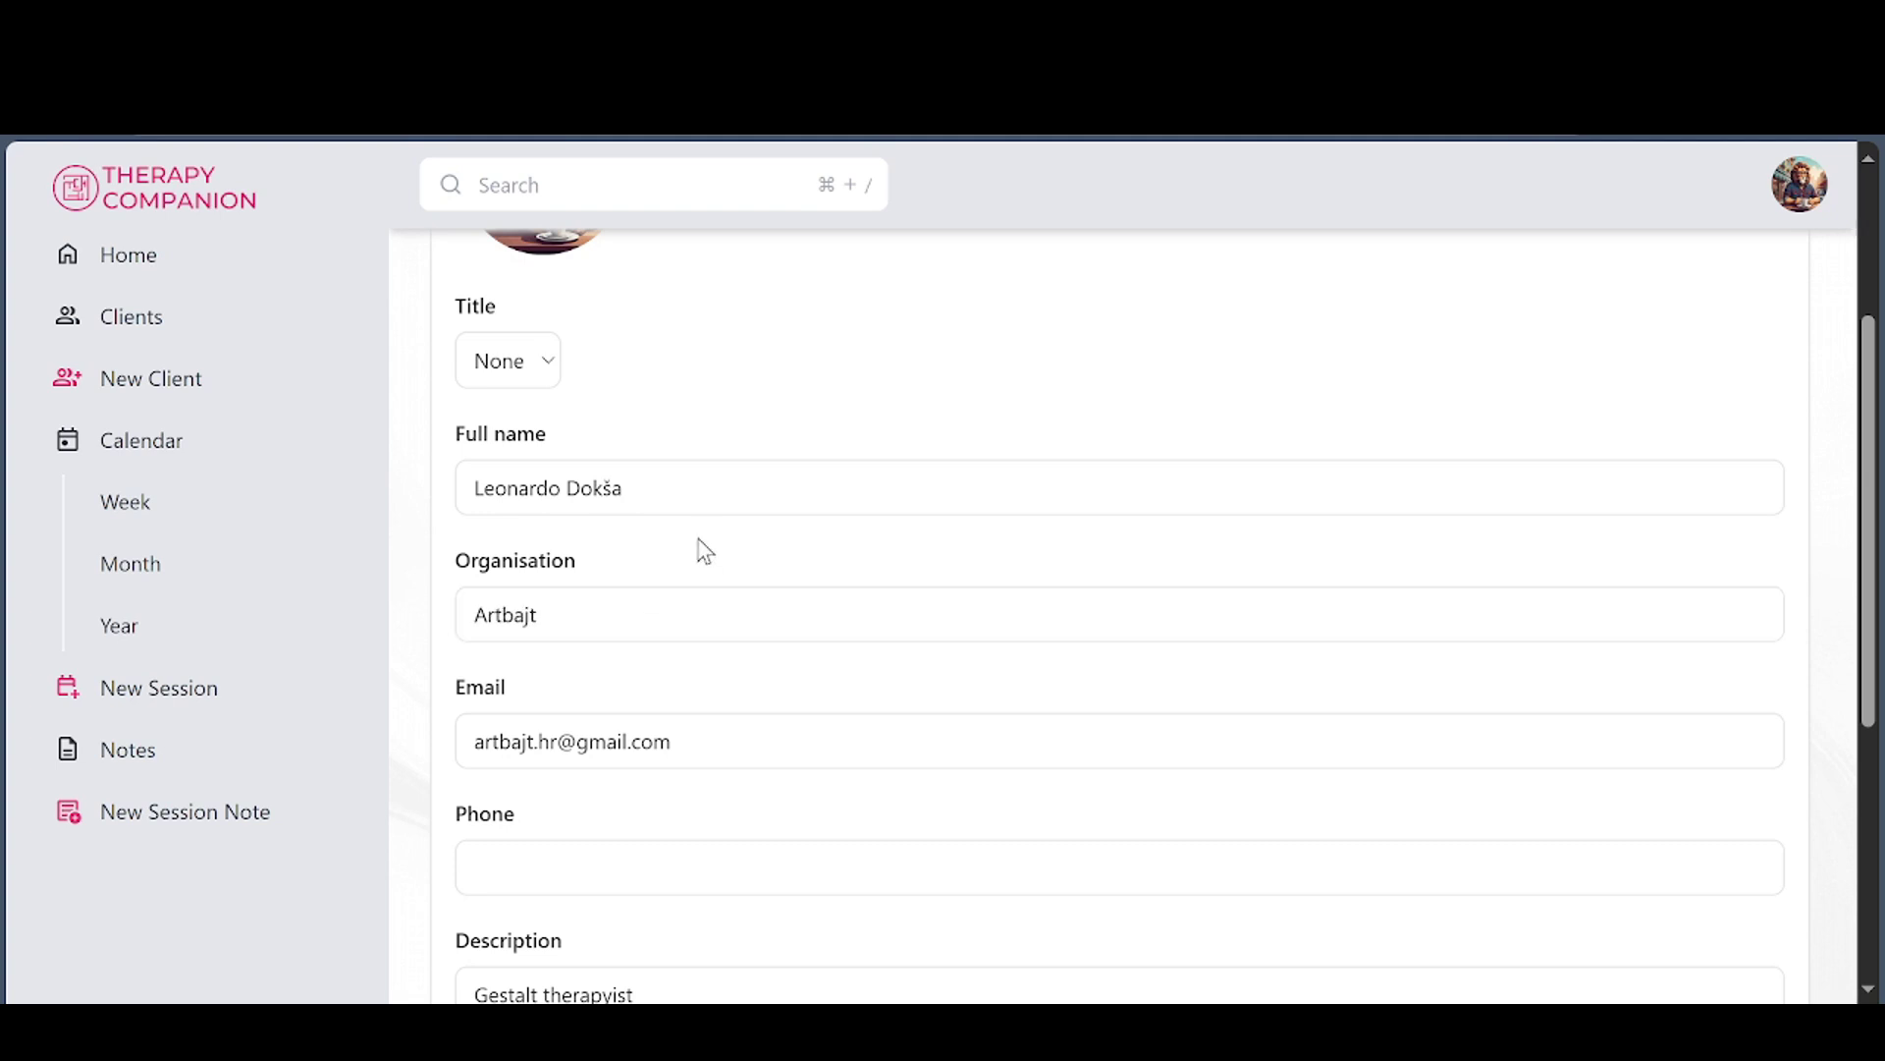
{"action": "scroll", "coordinate": [739, 597], "scroll_direction": "down", "scroll_amount": 1}
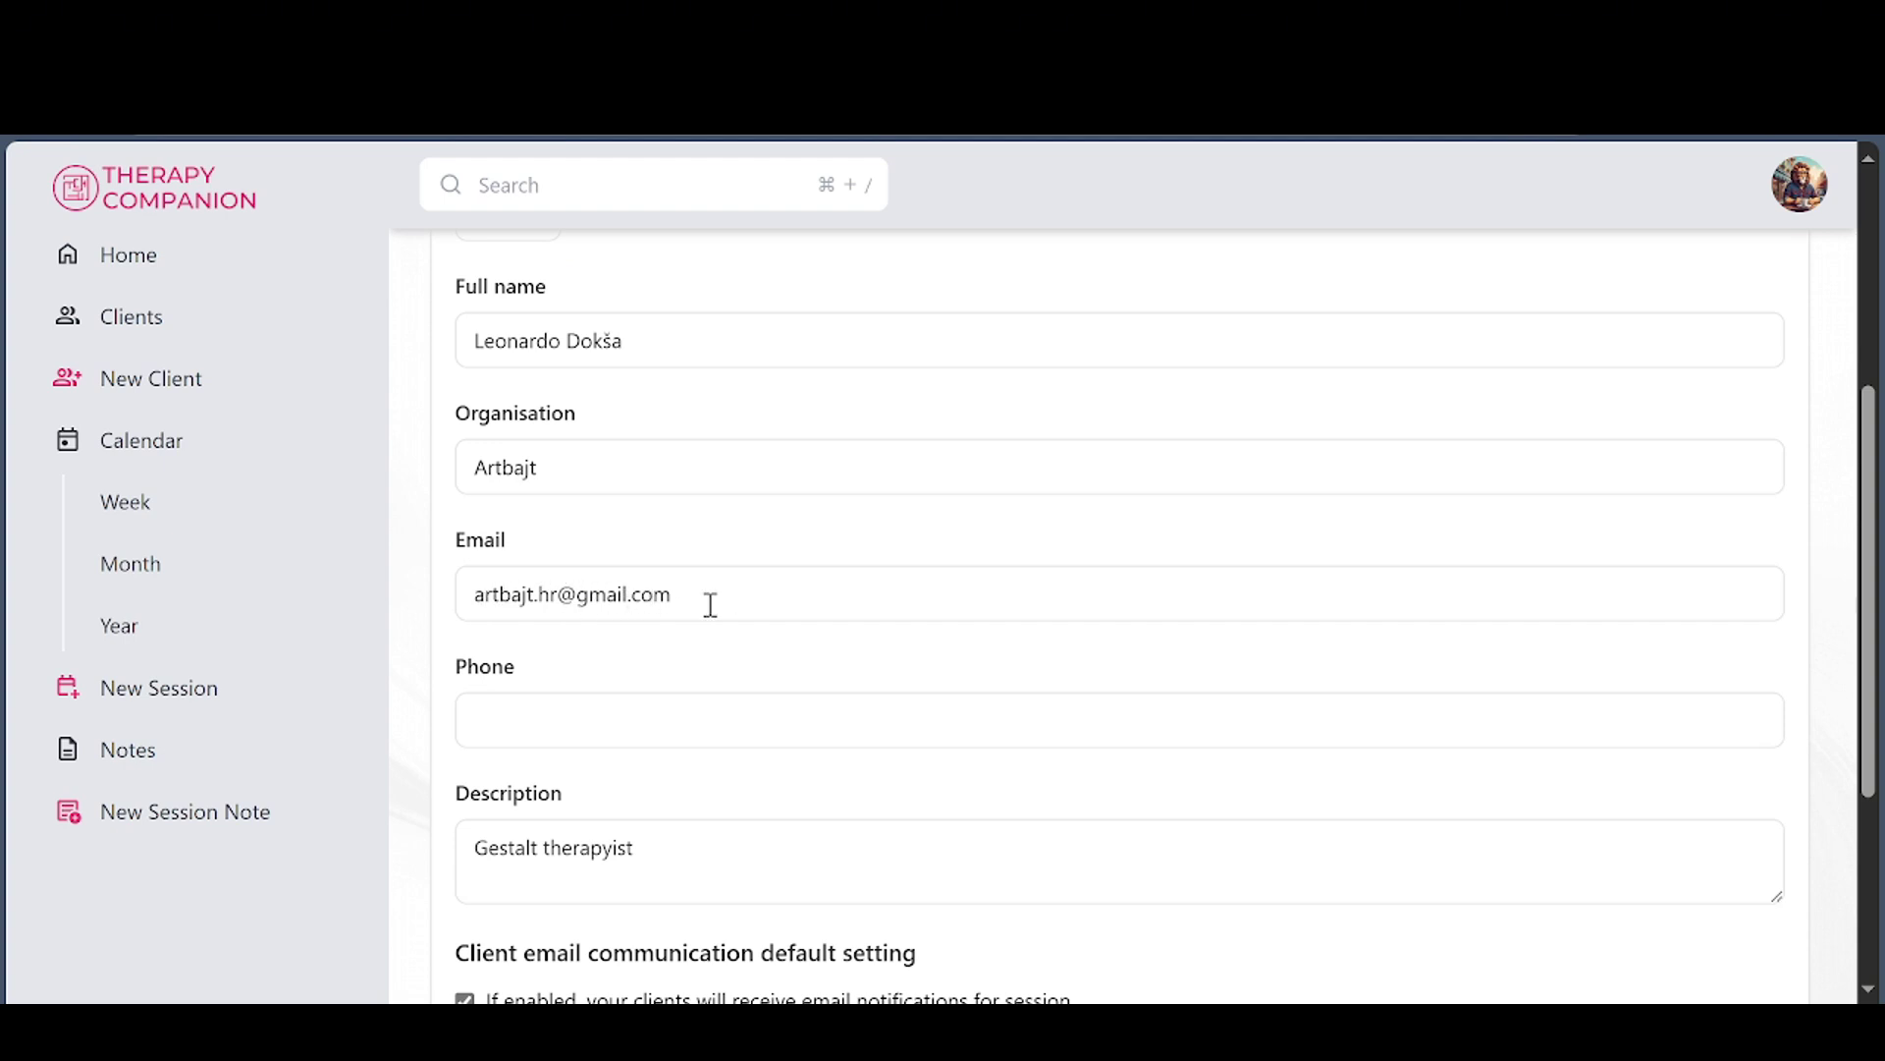
{"action": "scroll", "coordinate": [711, 608], "scroll_direction": "down", "scroll_amount": 2}
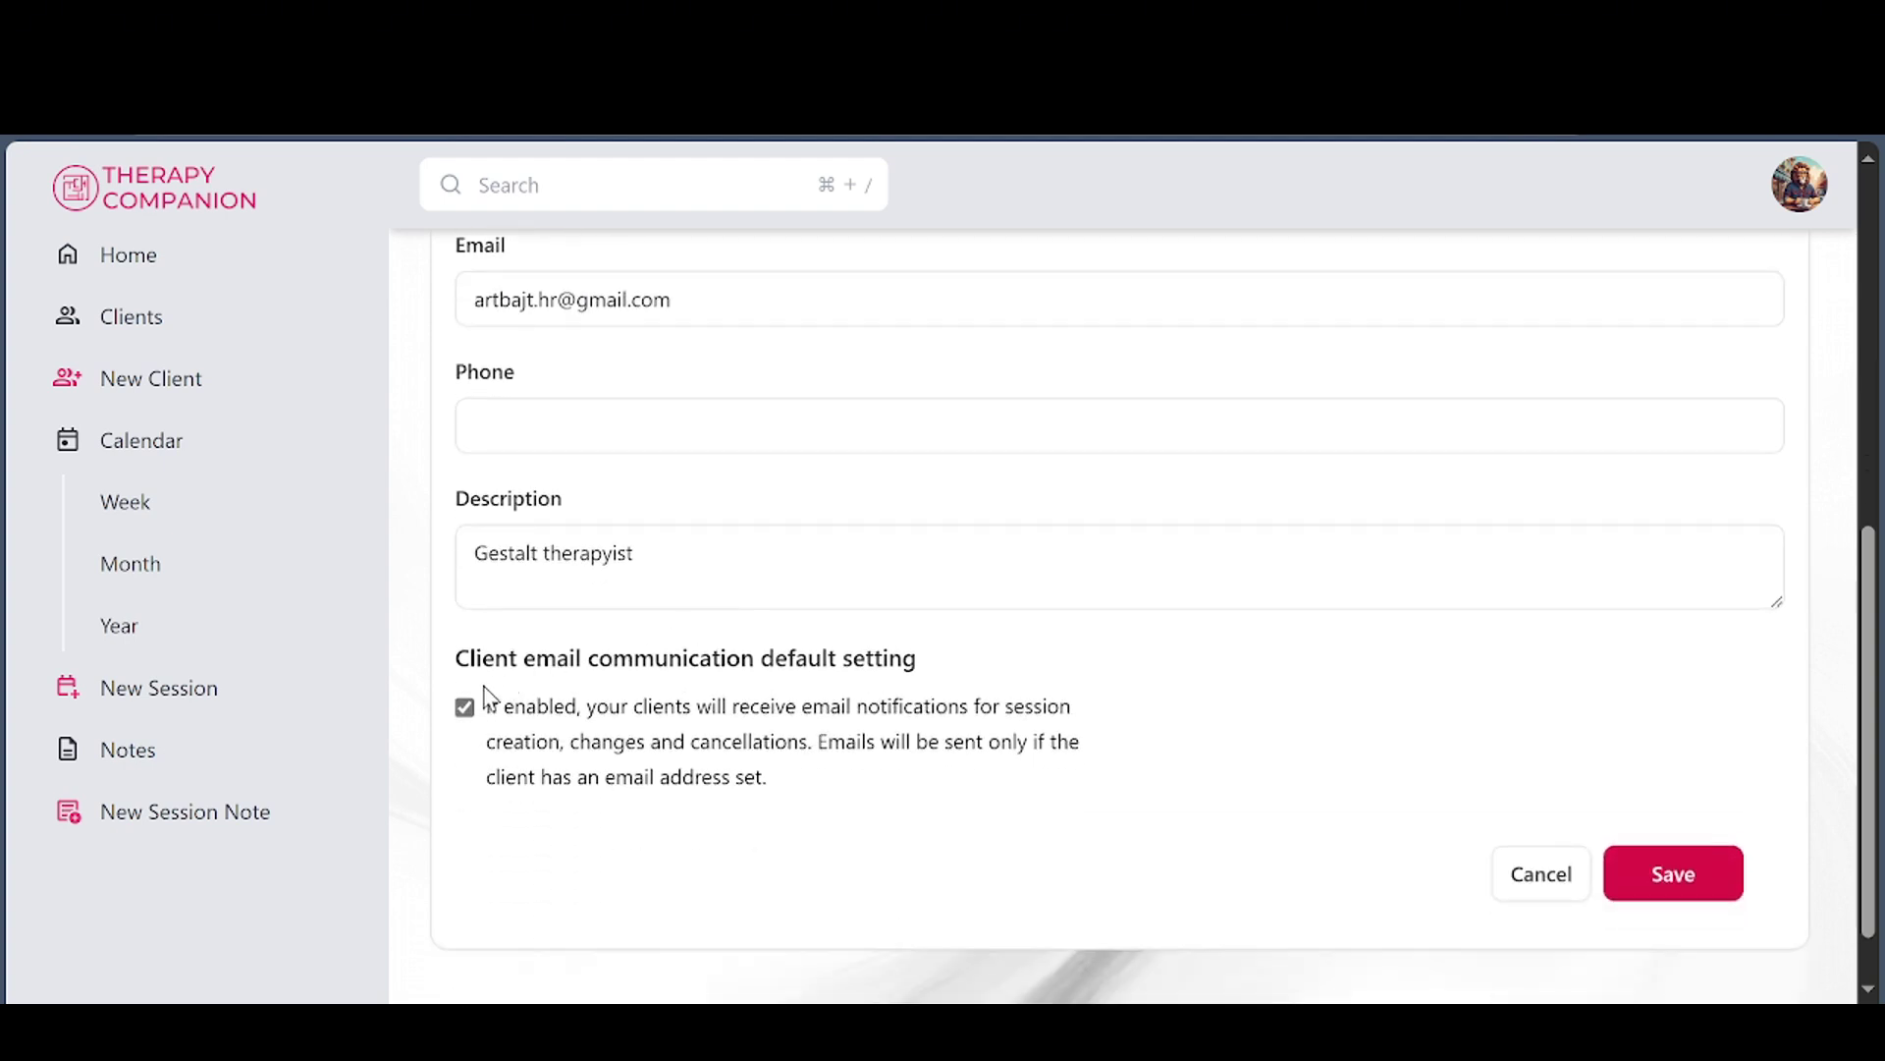
{"action": "left_click", "coordinate": [465, 713]}
{"action": "left_click", "coordinate": [1696, 887]}
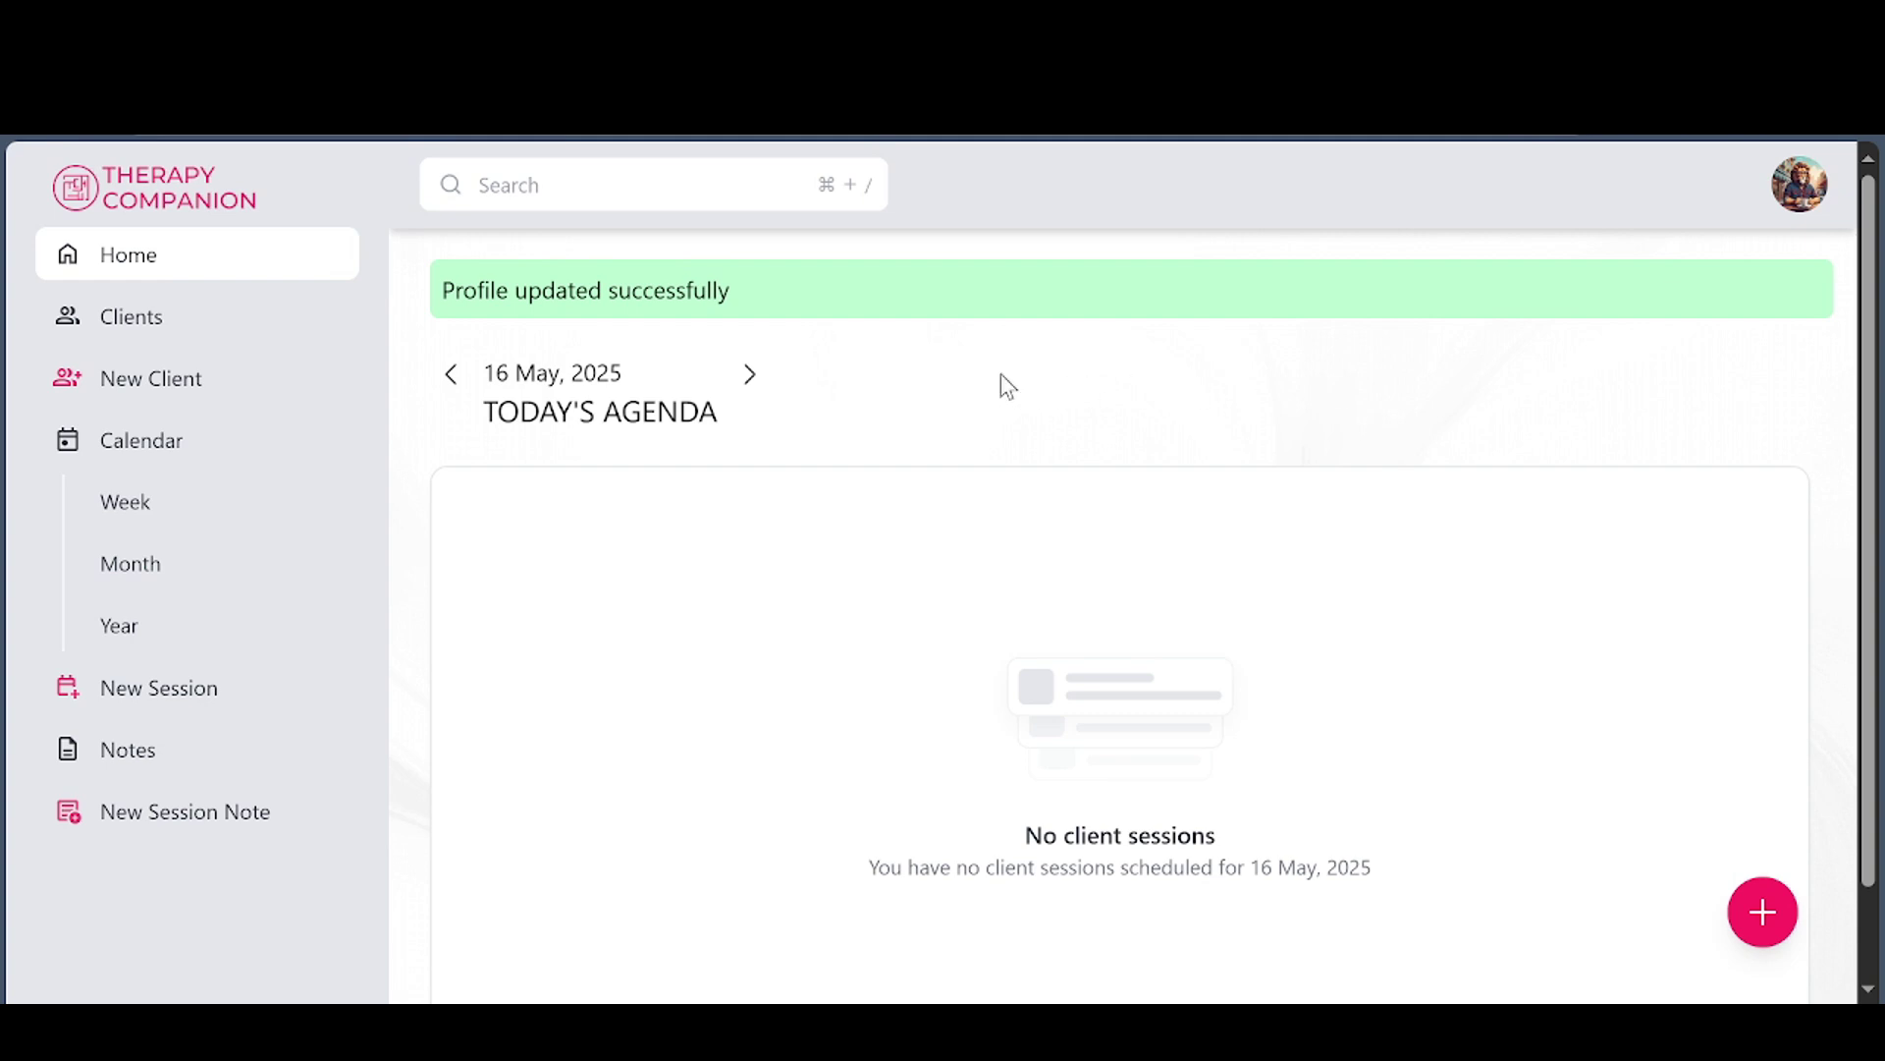
End Monday's first working block at 14:30, apply it to all weekdays, and save
{"action": "left_click", "coordinate": [1792, 196]}
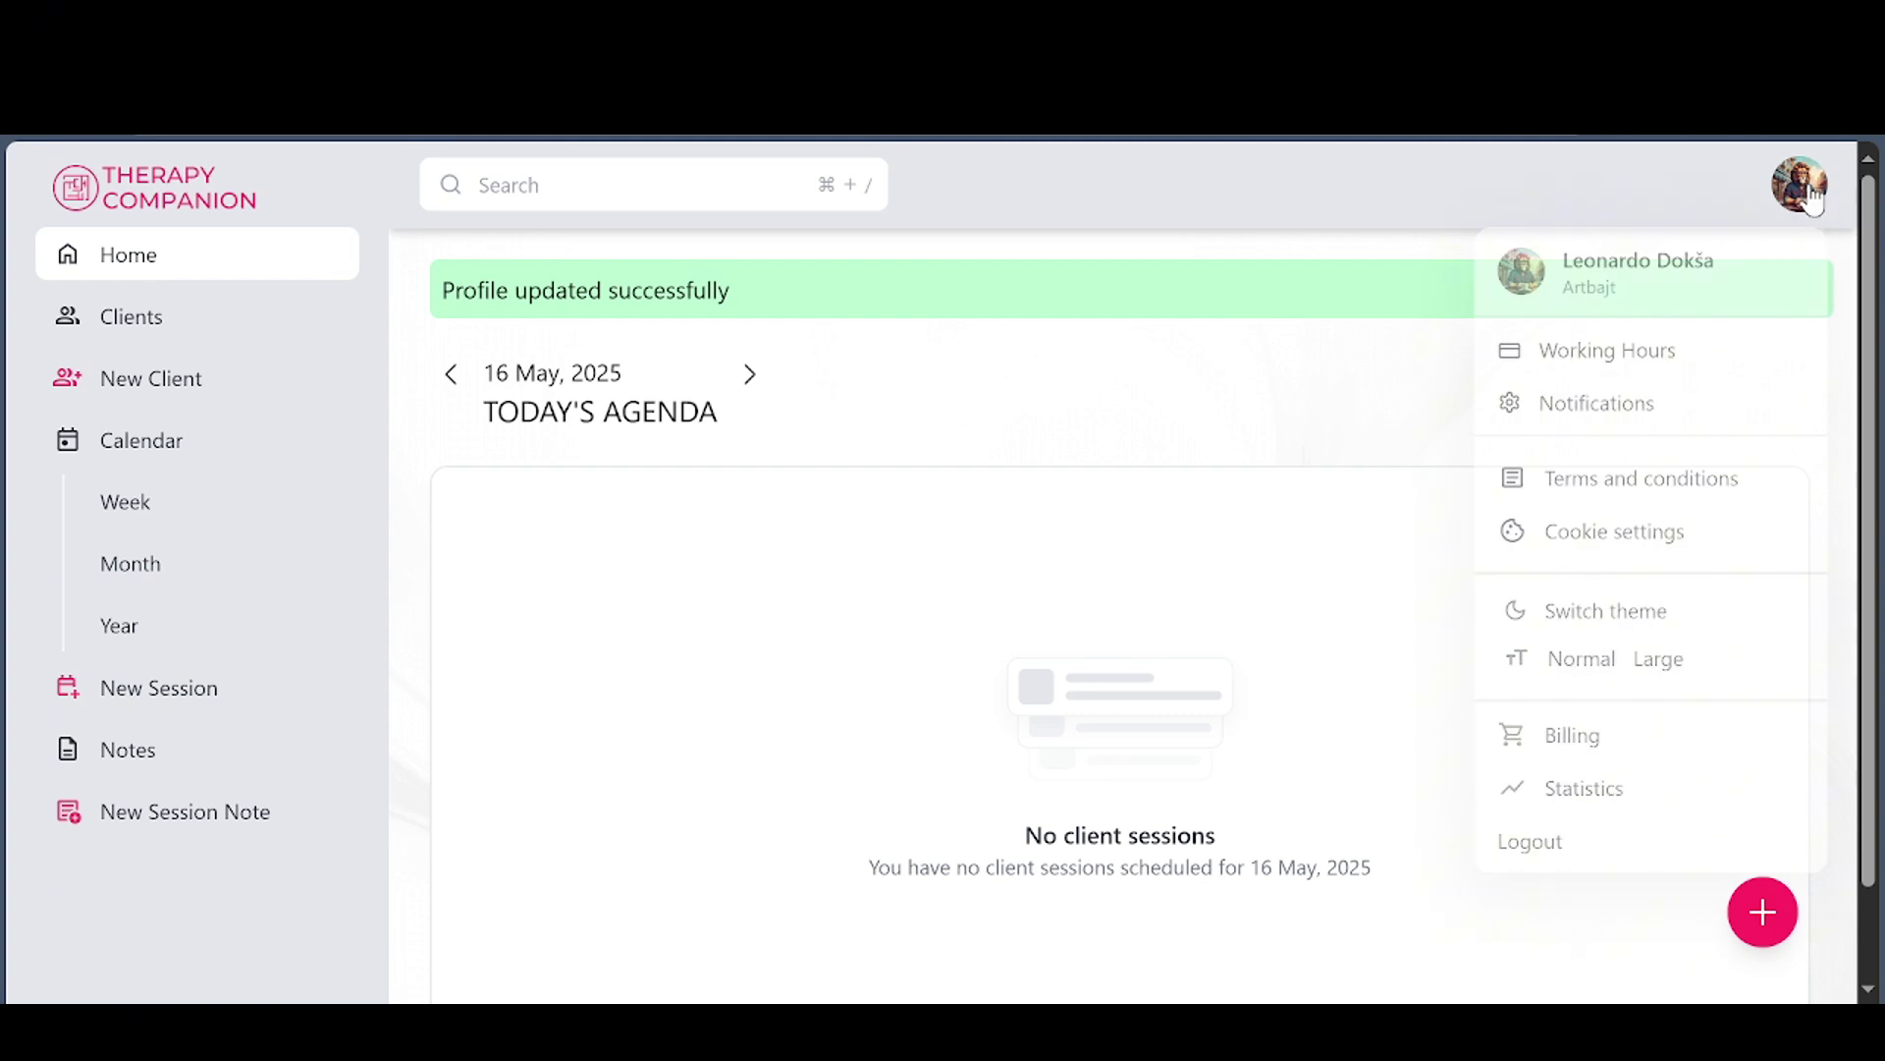
{"action": "left_click", "coordinate": [1589, 376]}
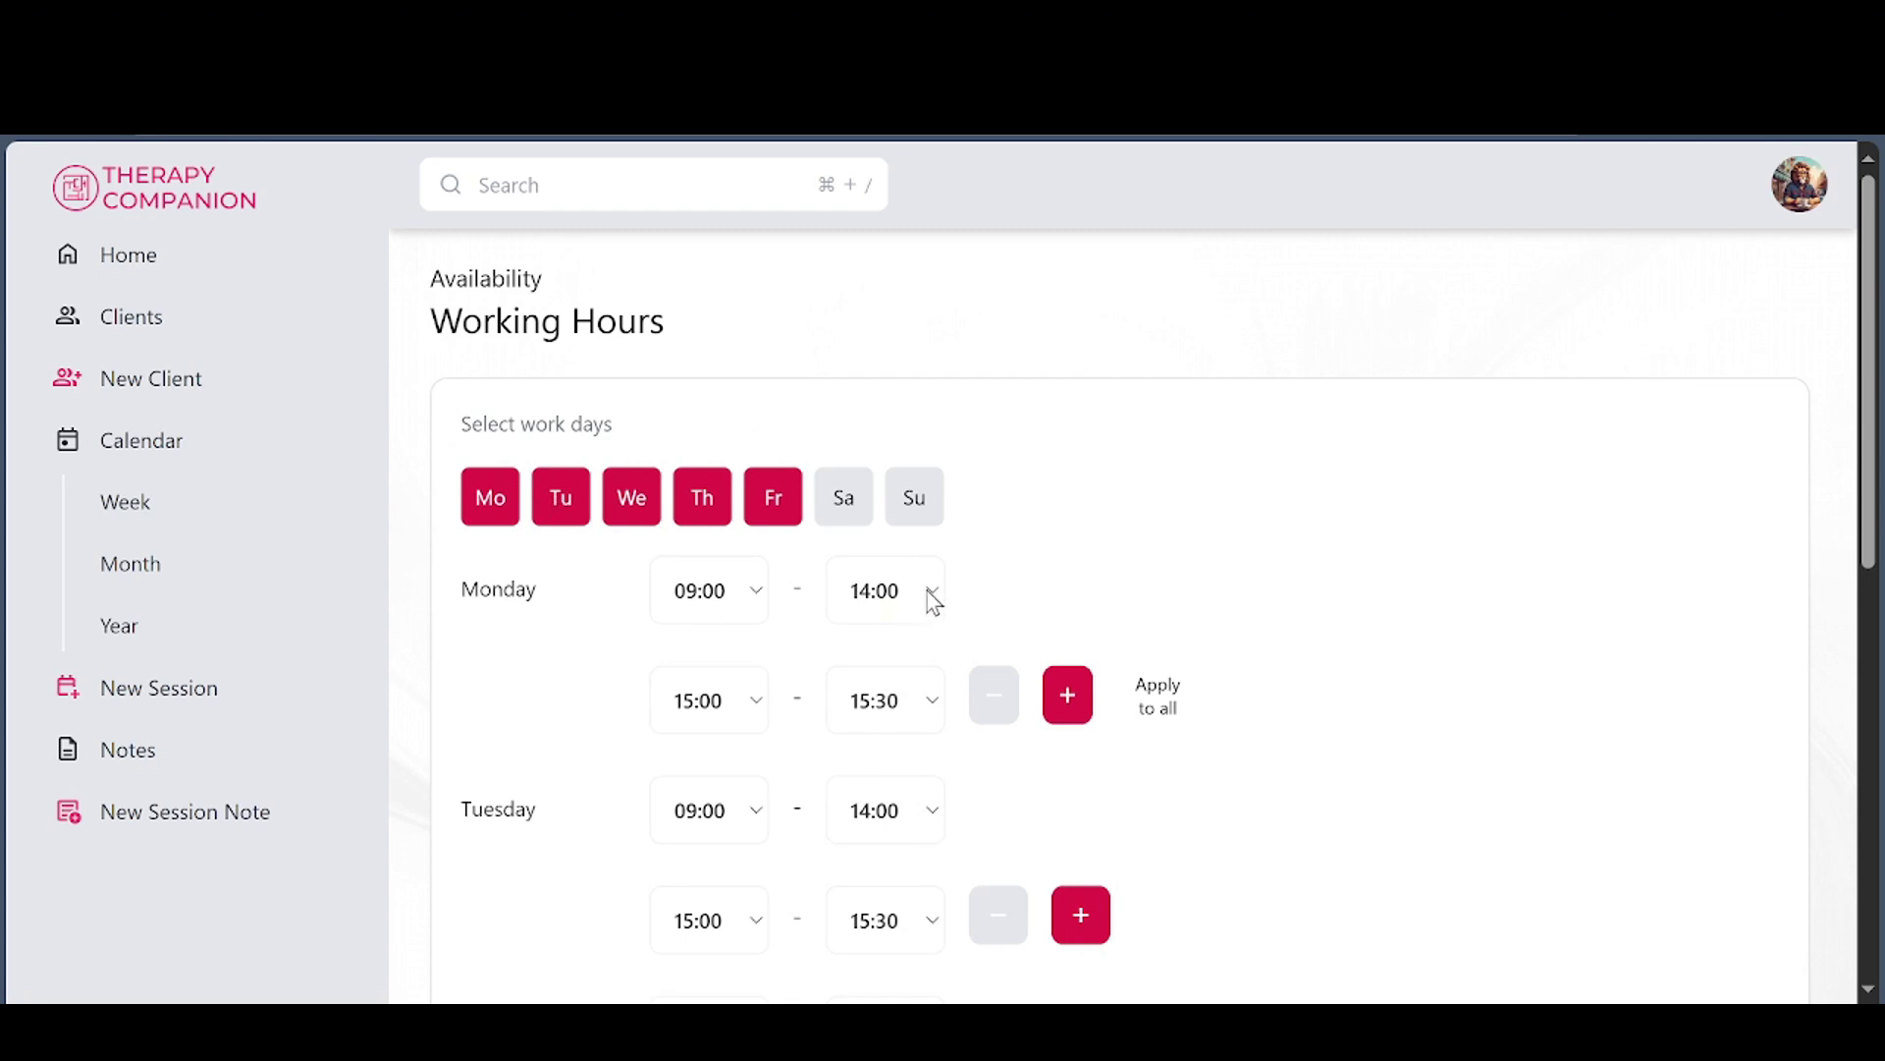
{"action": "left_click", "coordinate": [850, 512]}
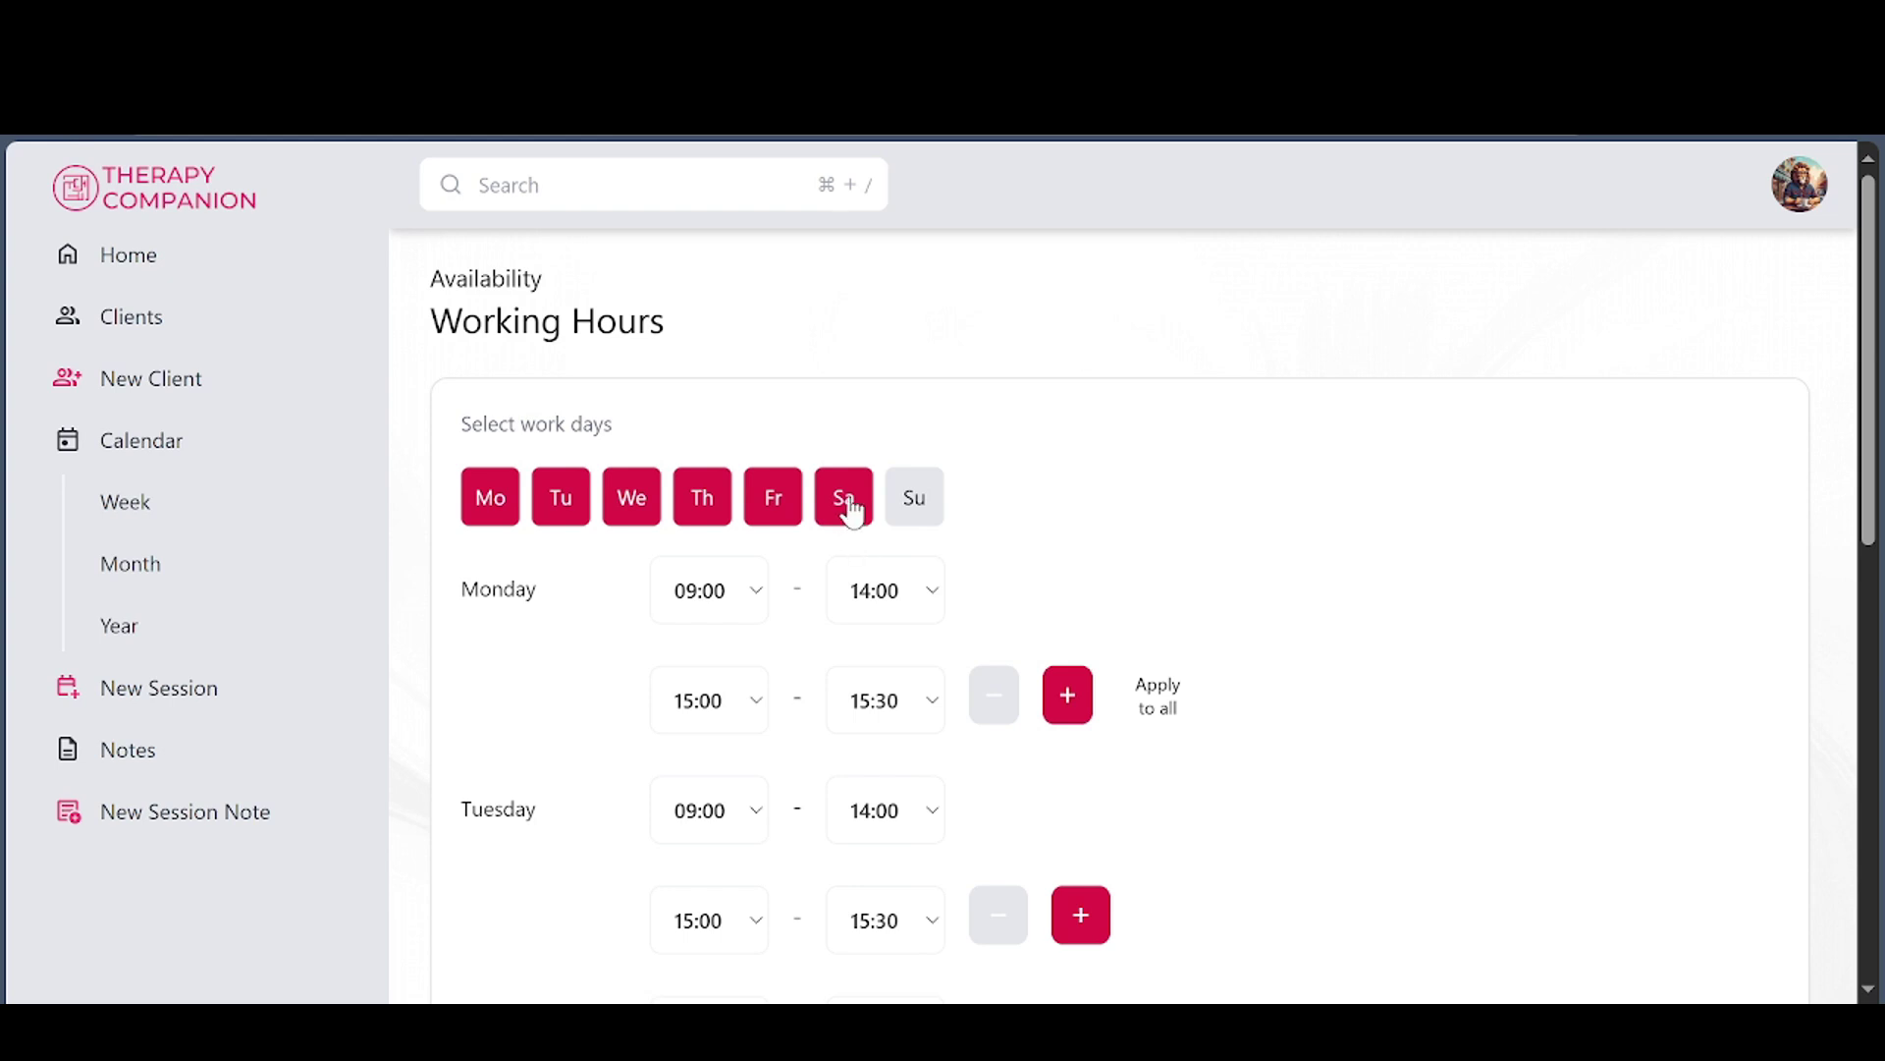
{"action": "left_click", "coordinate": [850, 512]}
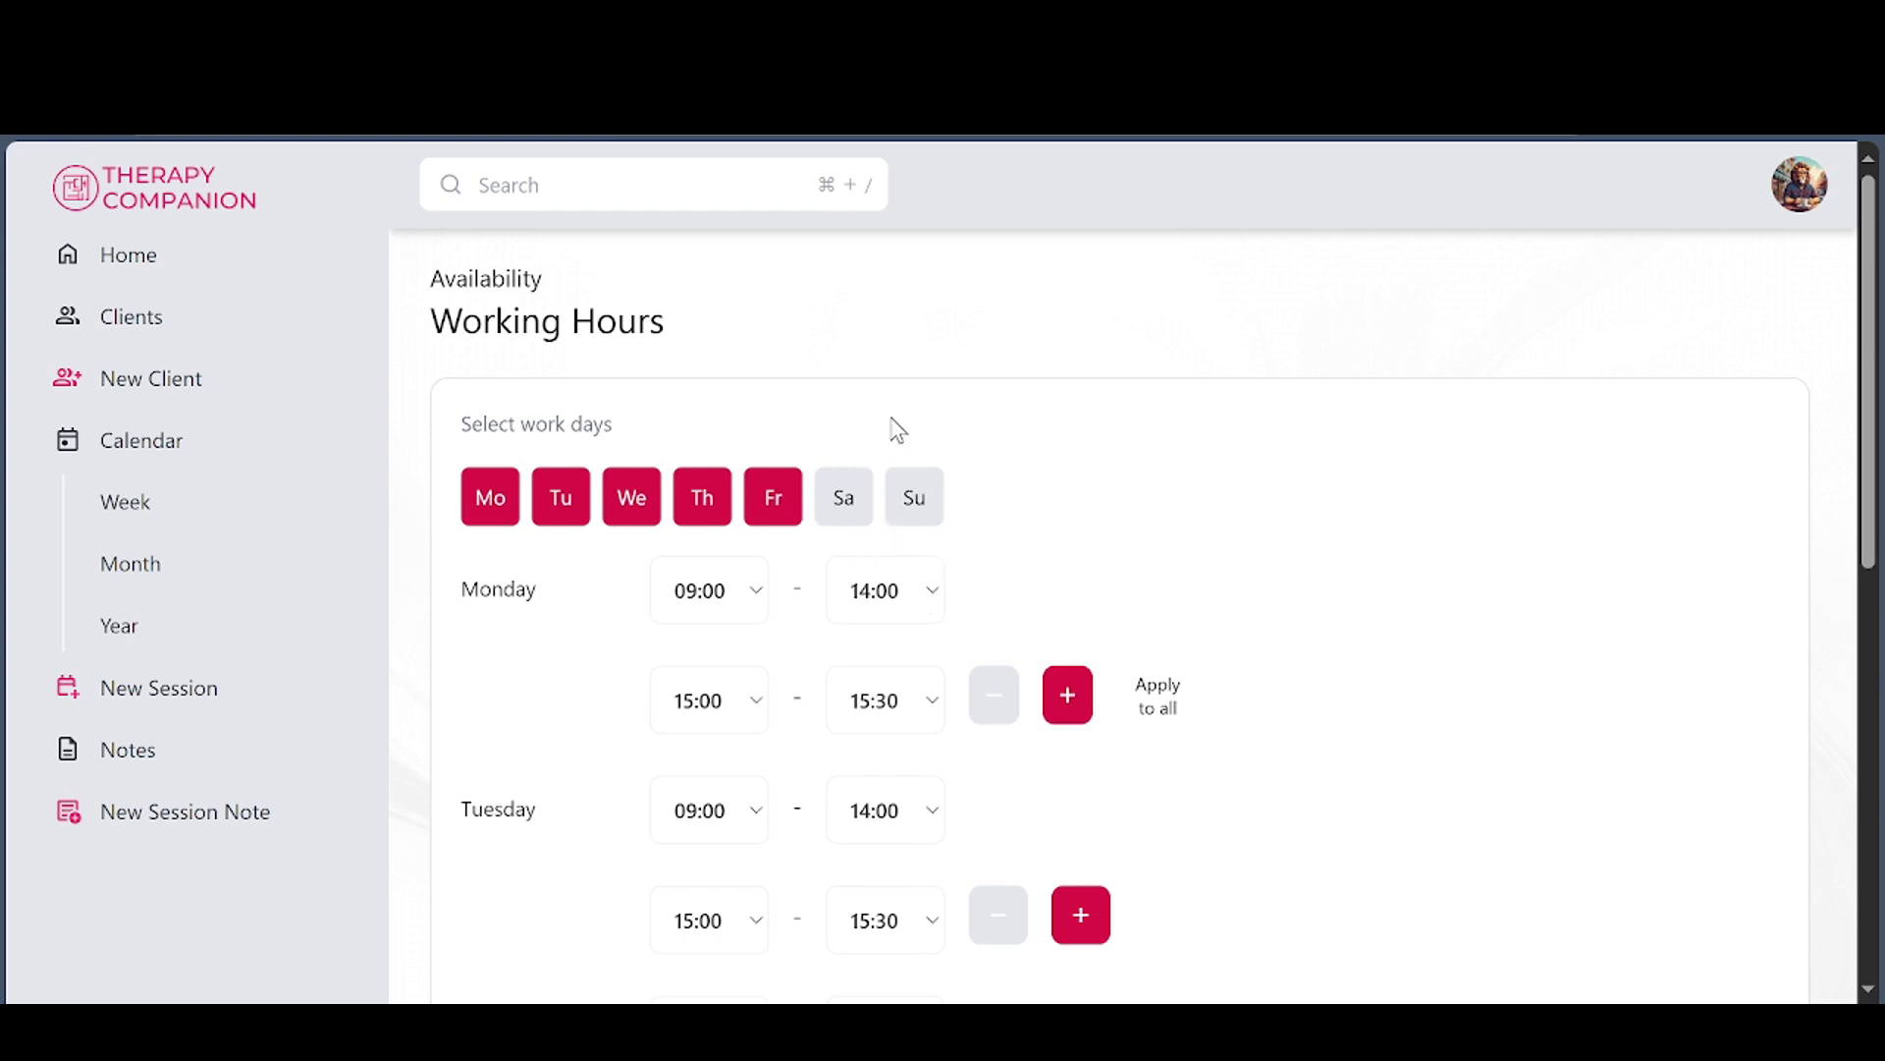
{"action": "left_click", "coordinate": [892, 486]}
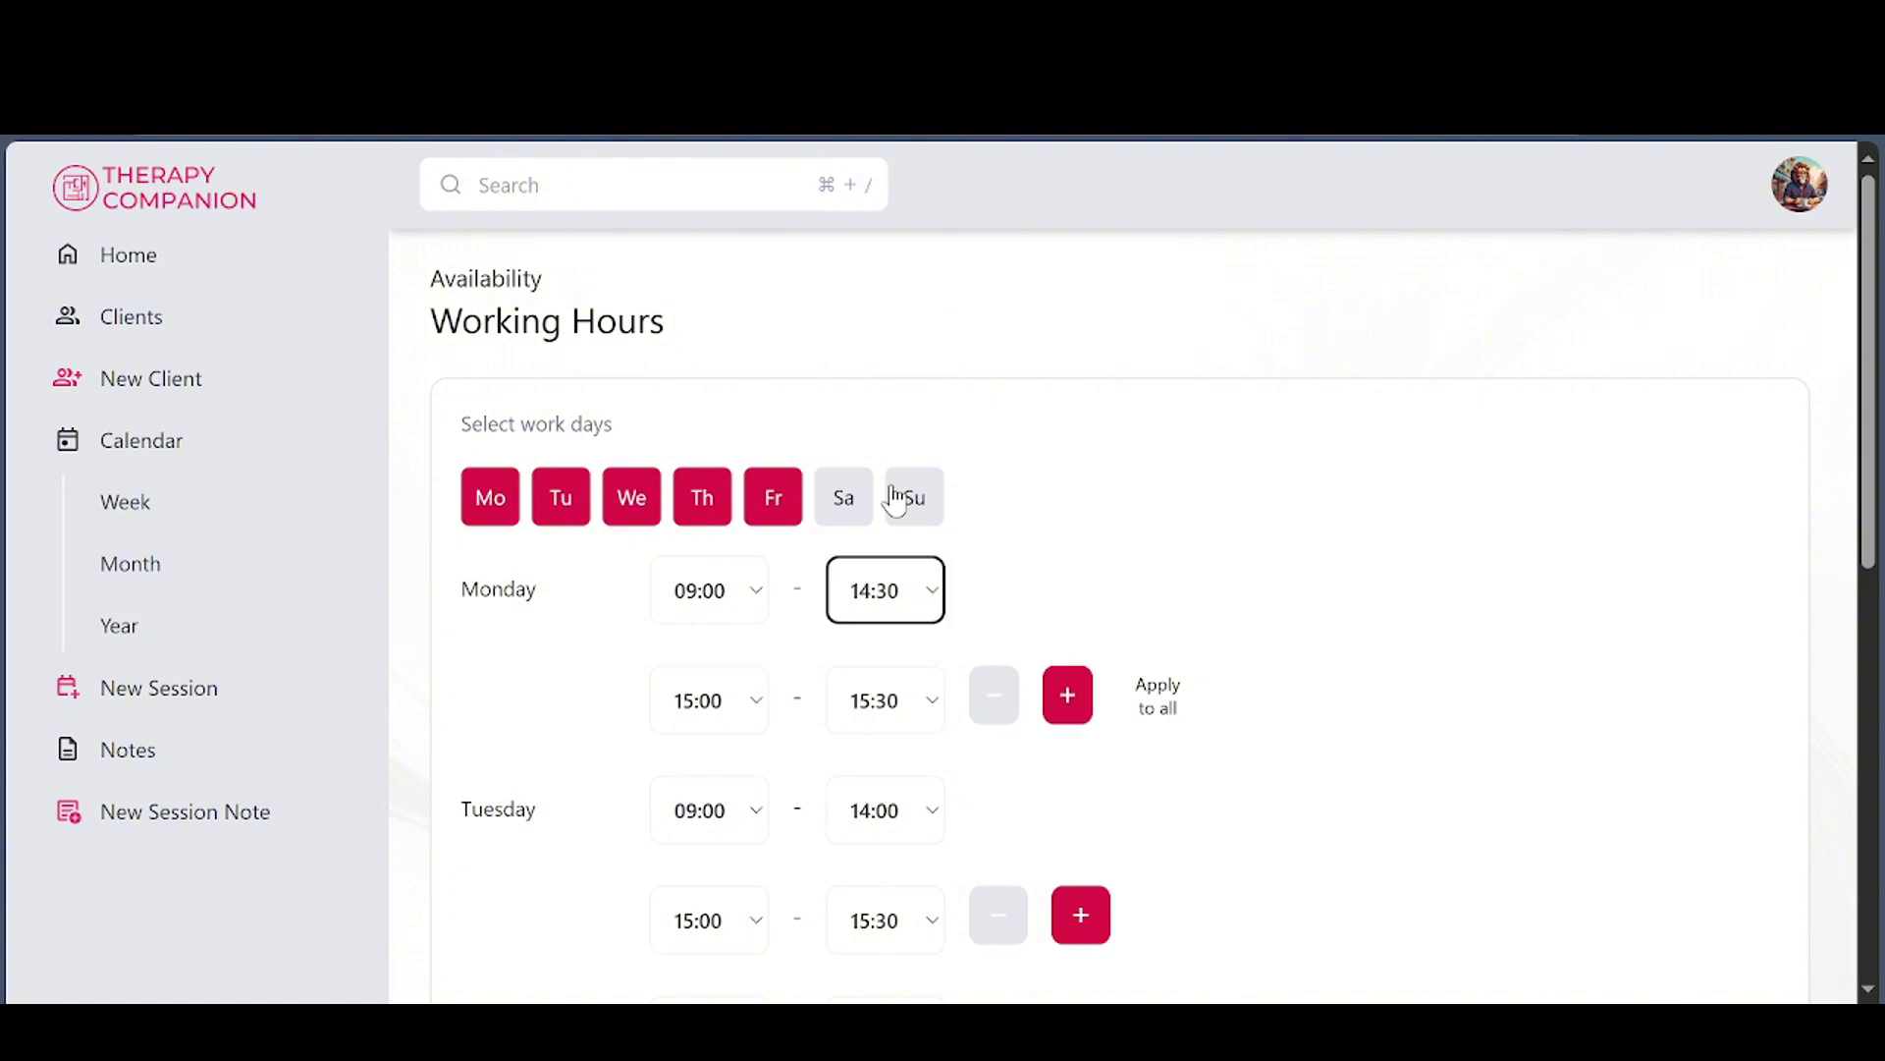
{"action": "left_click", "coordinate": [1080, 550]}
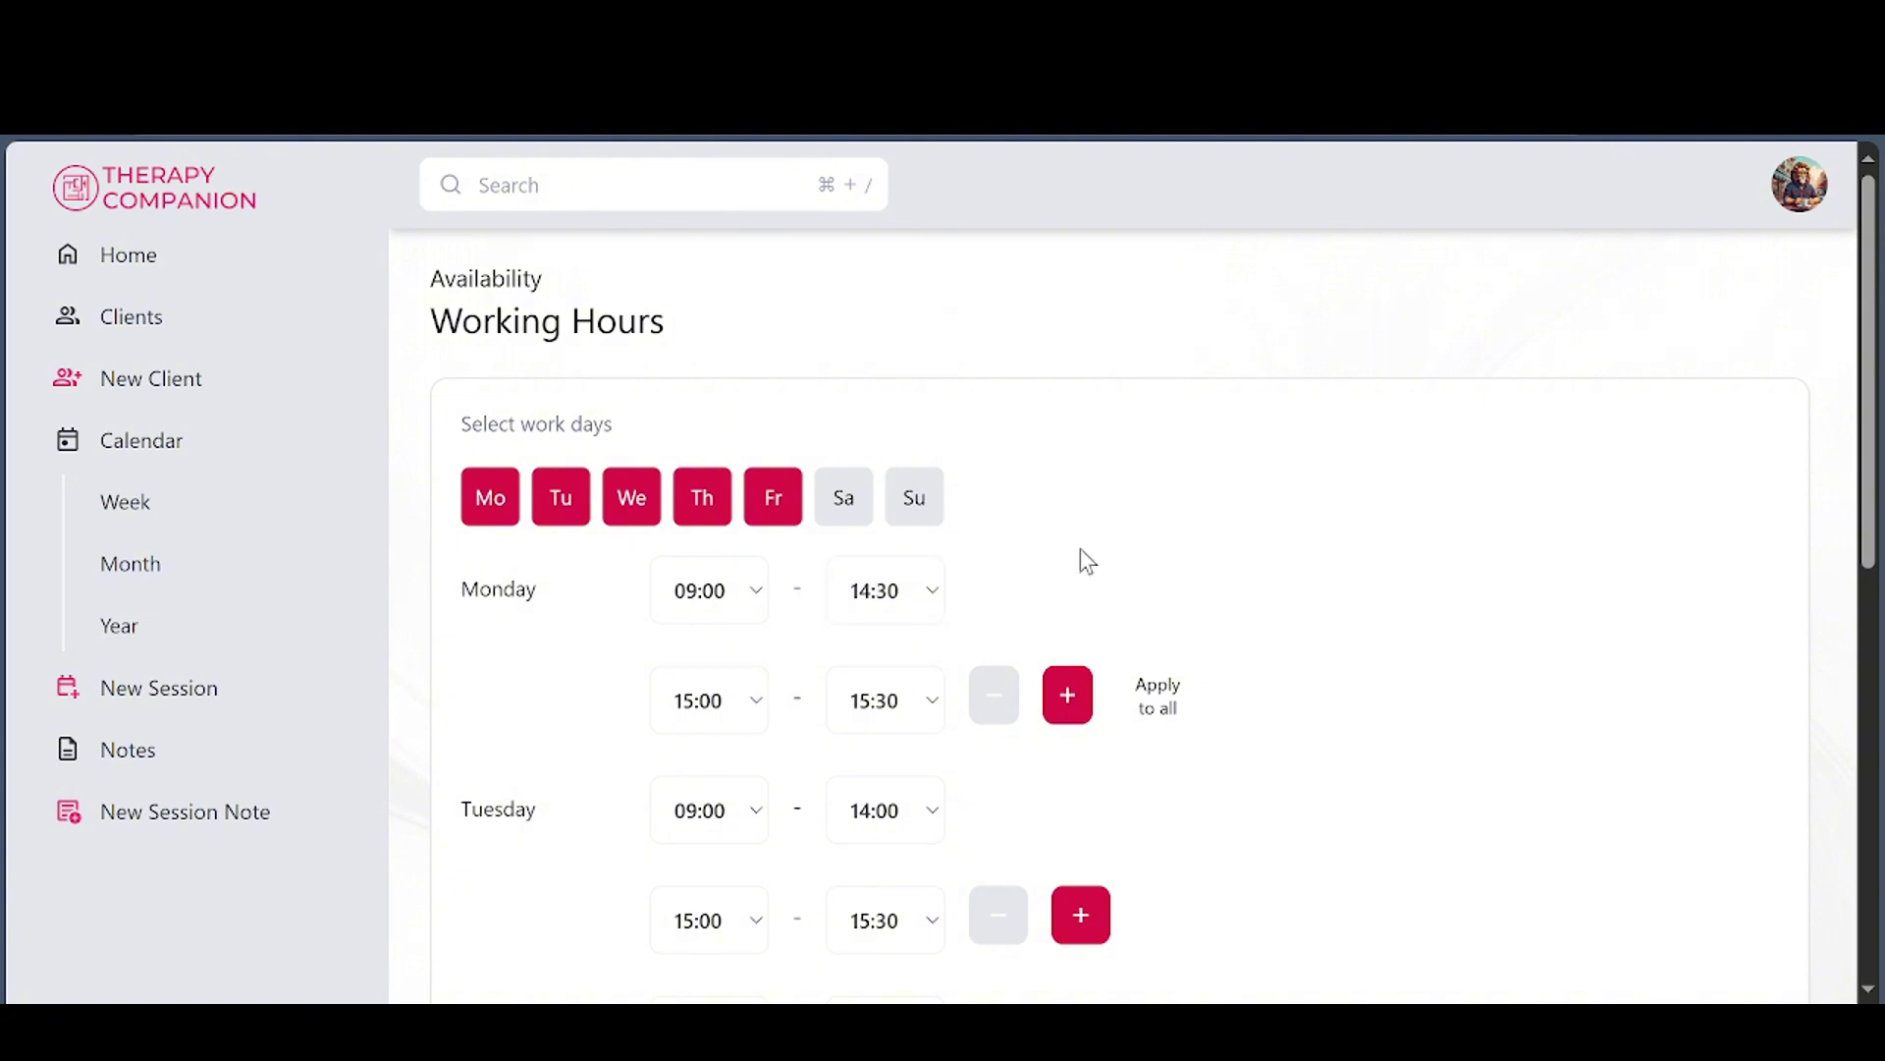
{"action": "left_click", "coordinate": [1161, 701]}
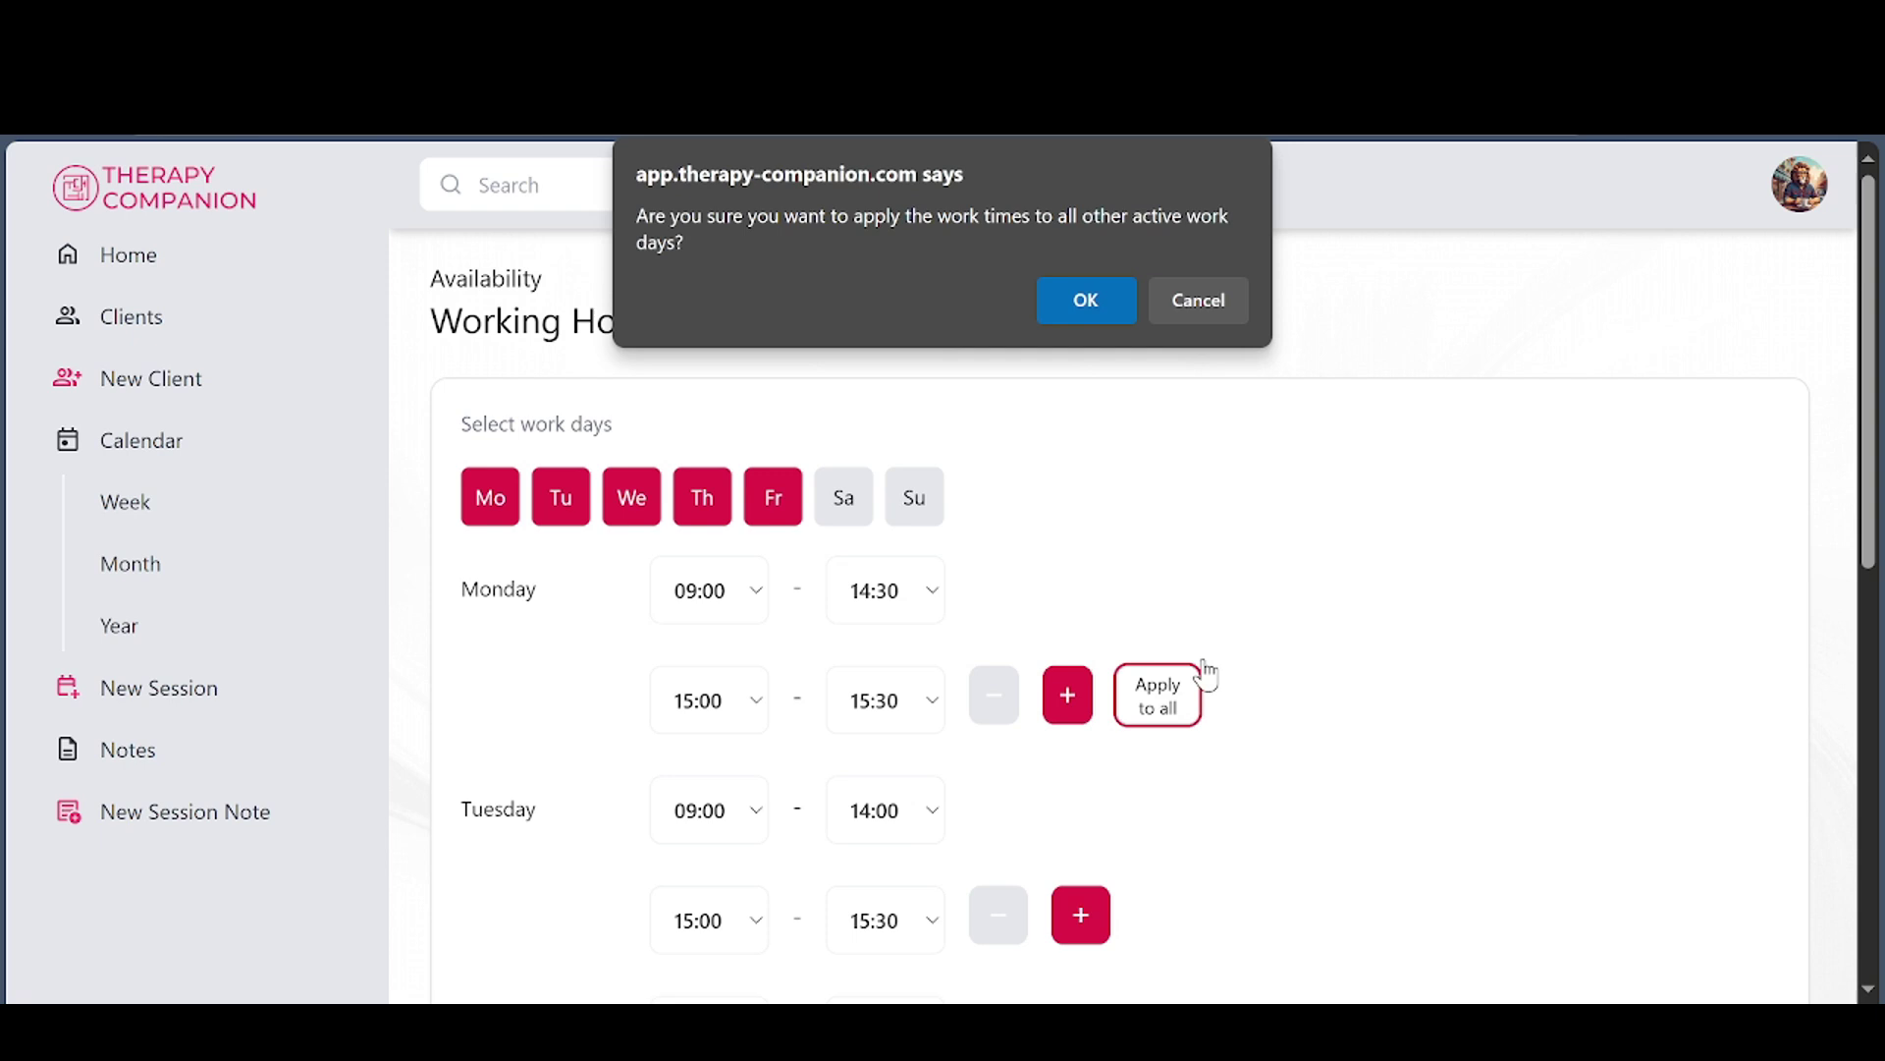
{"action": "left_click", "coordinate": [1094, 304]}
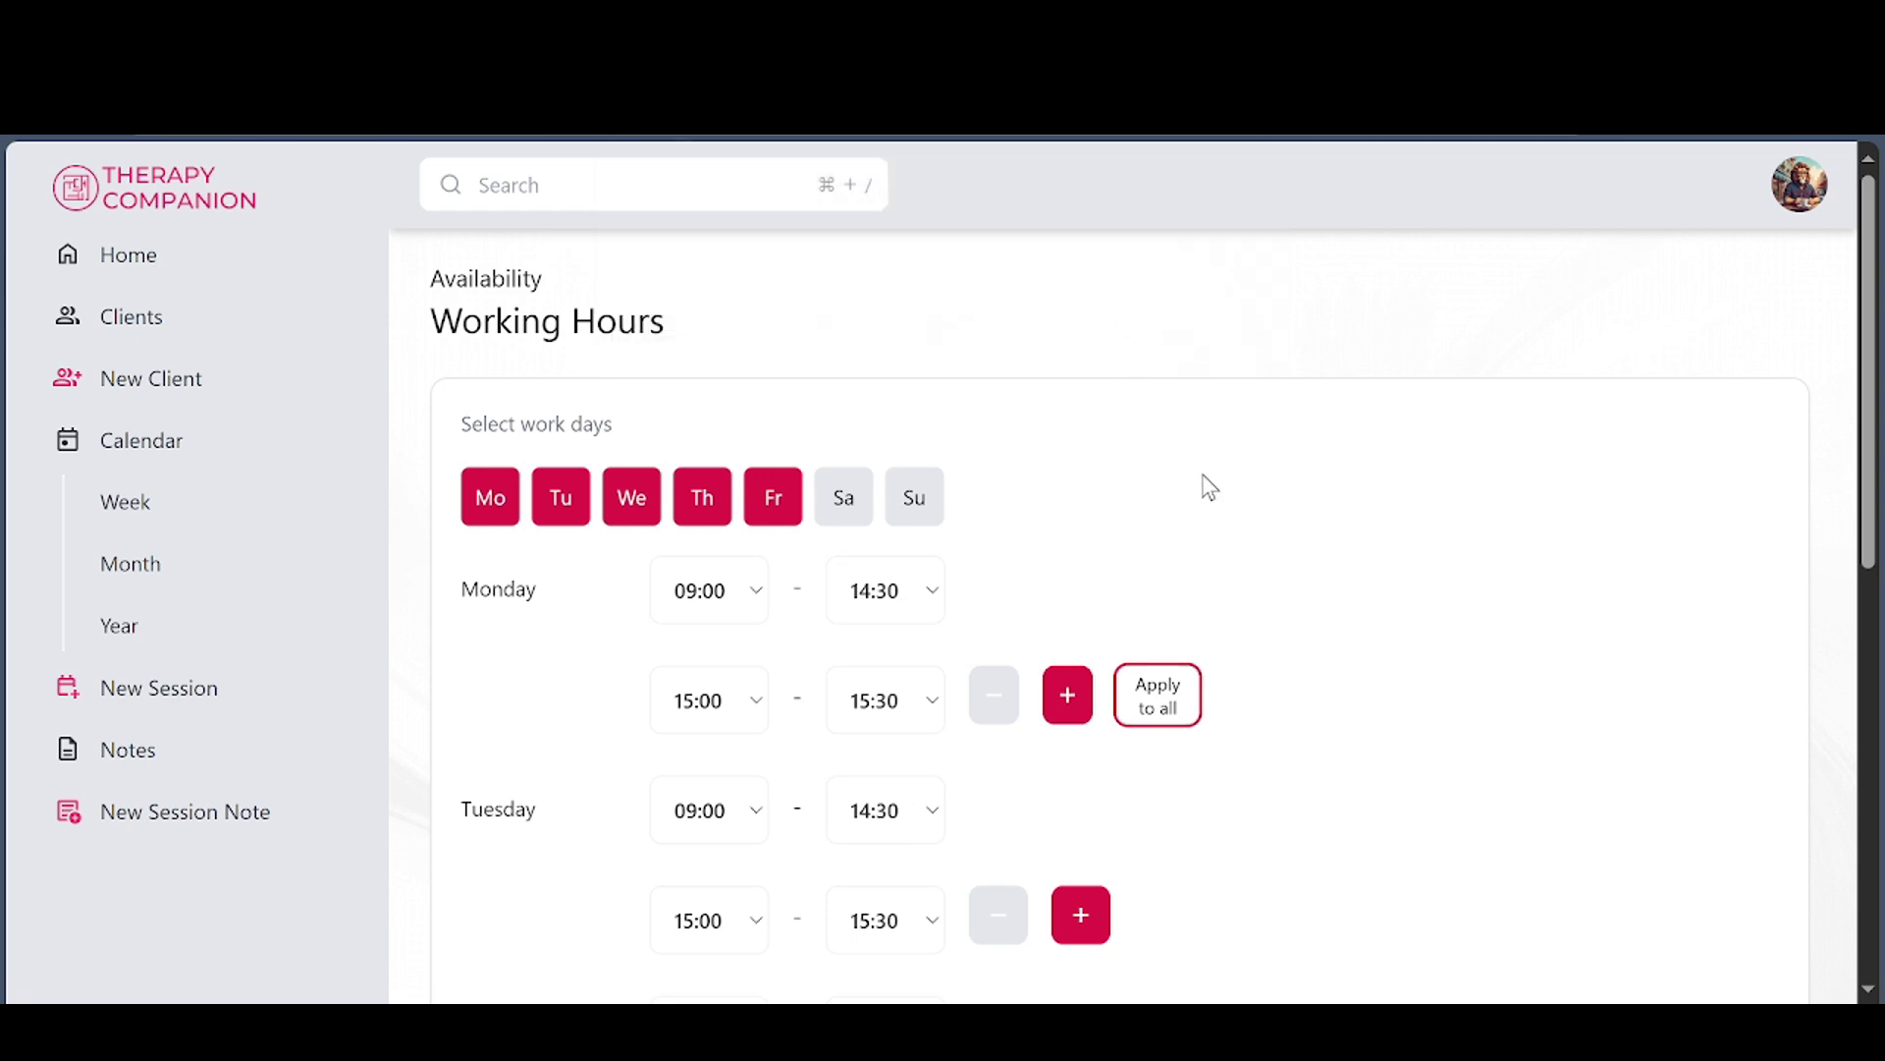
{"action": "scroll", "coordinate": [791, 785], "scroll_direction": "down", "scroll_amount": 9}
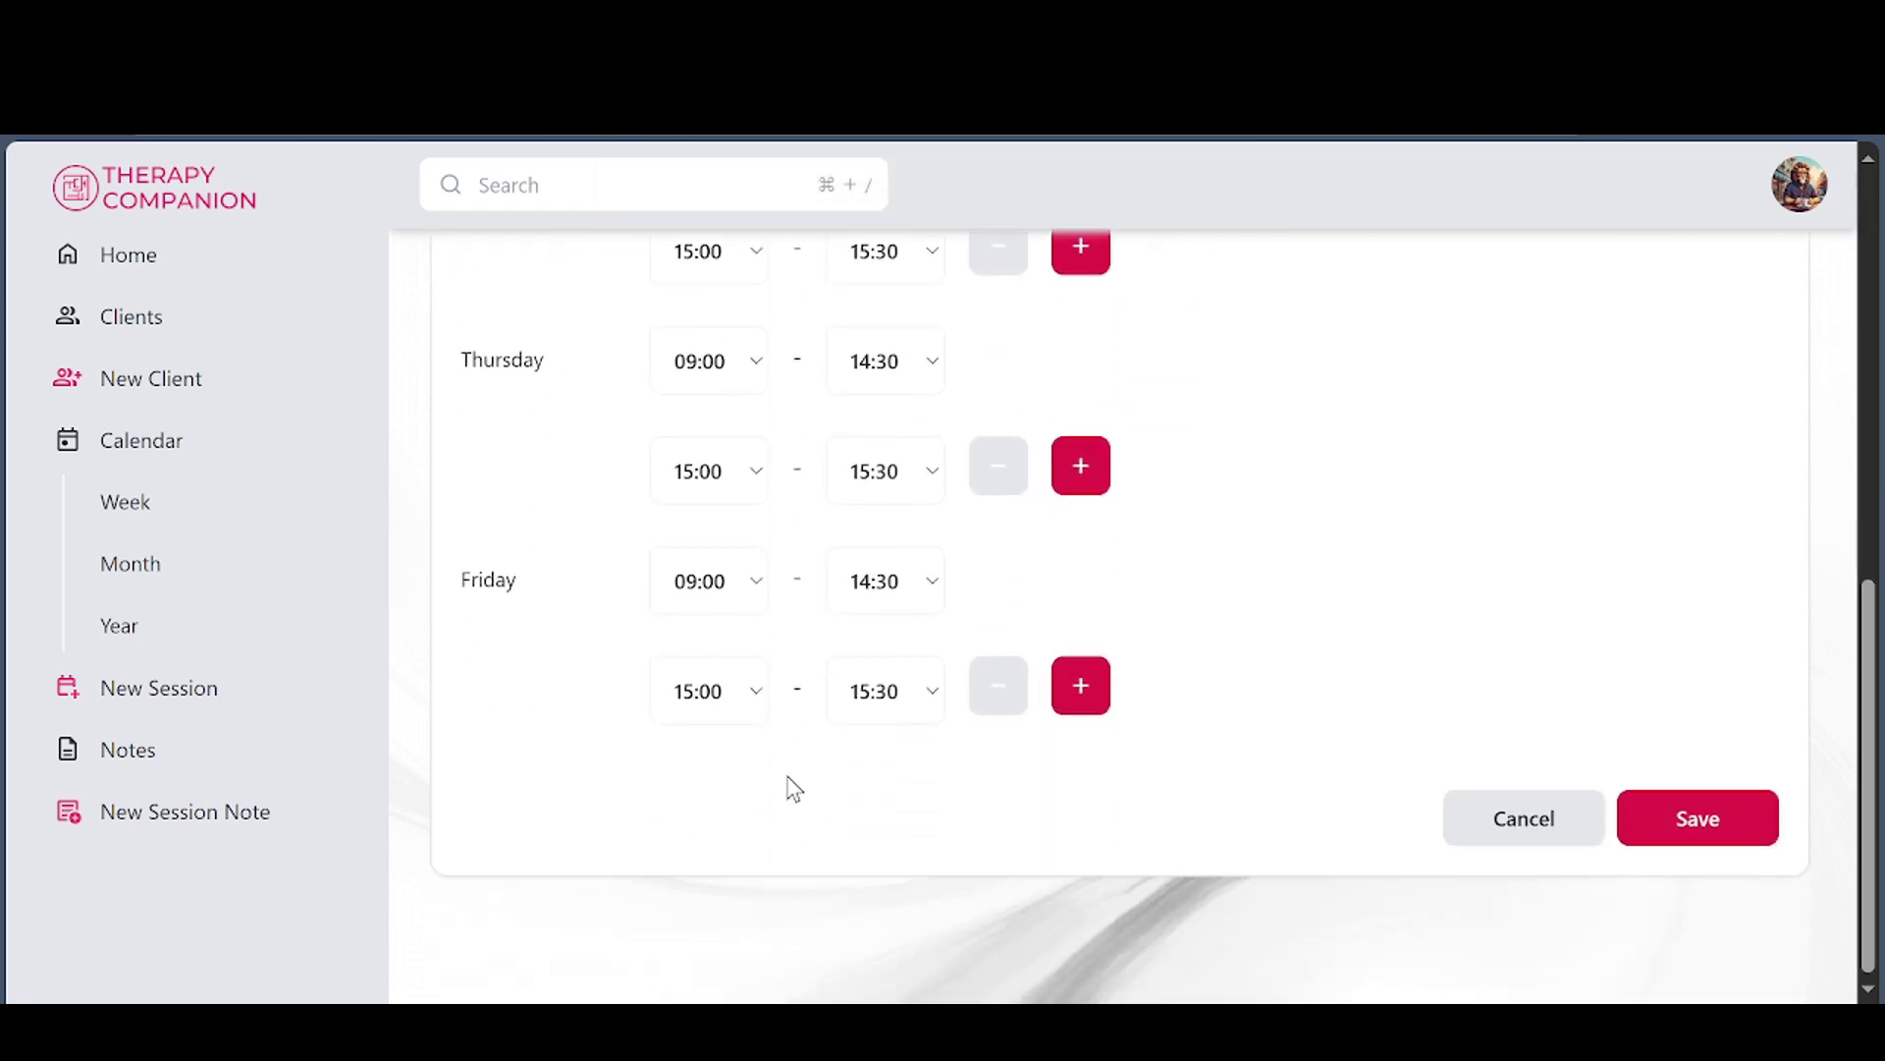
{"action": "left_click", "coordinate": [1713, 837]}
{"action": "left_click", "coordinate": [1807, 192]}
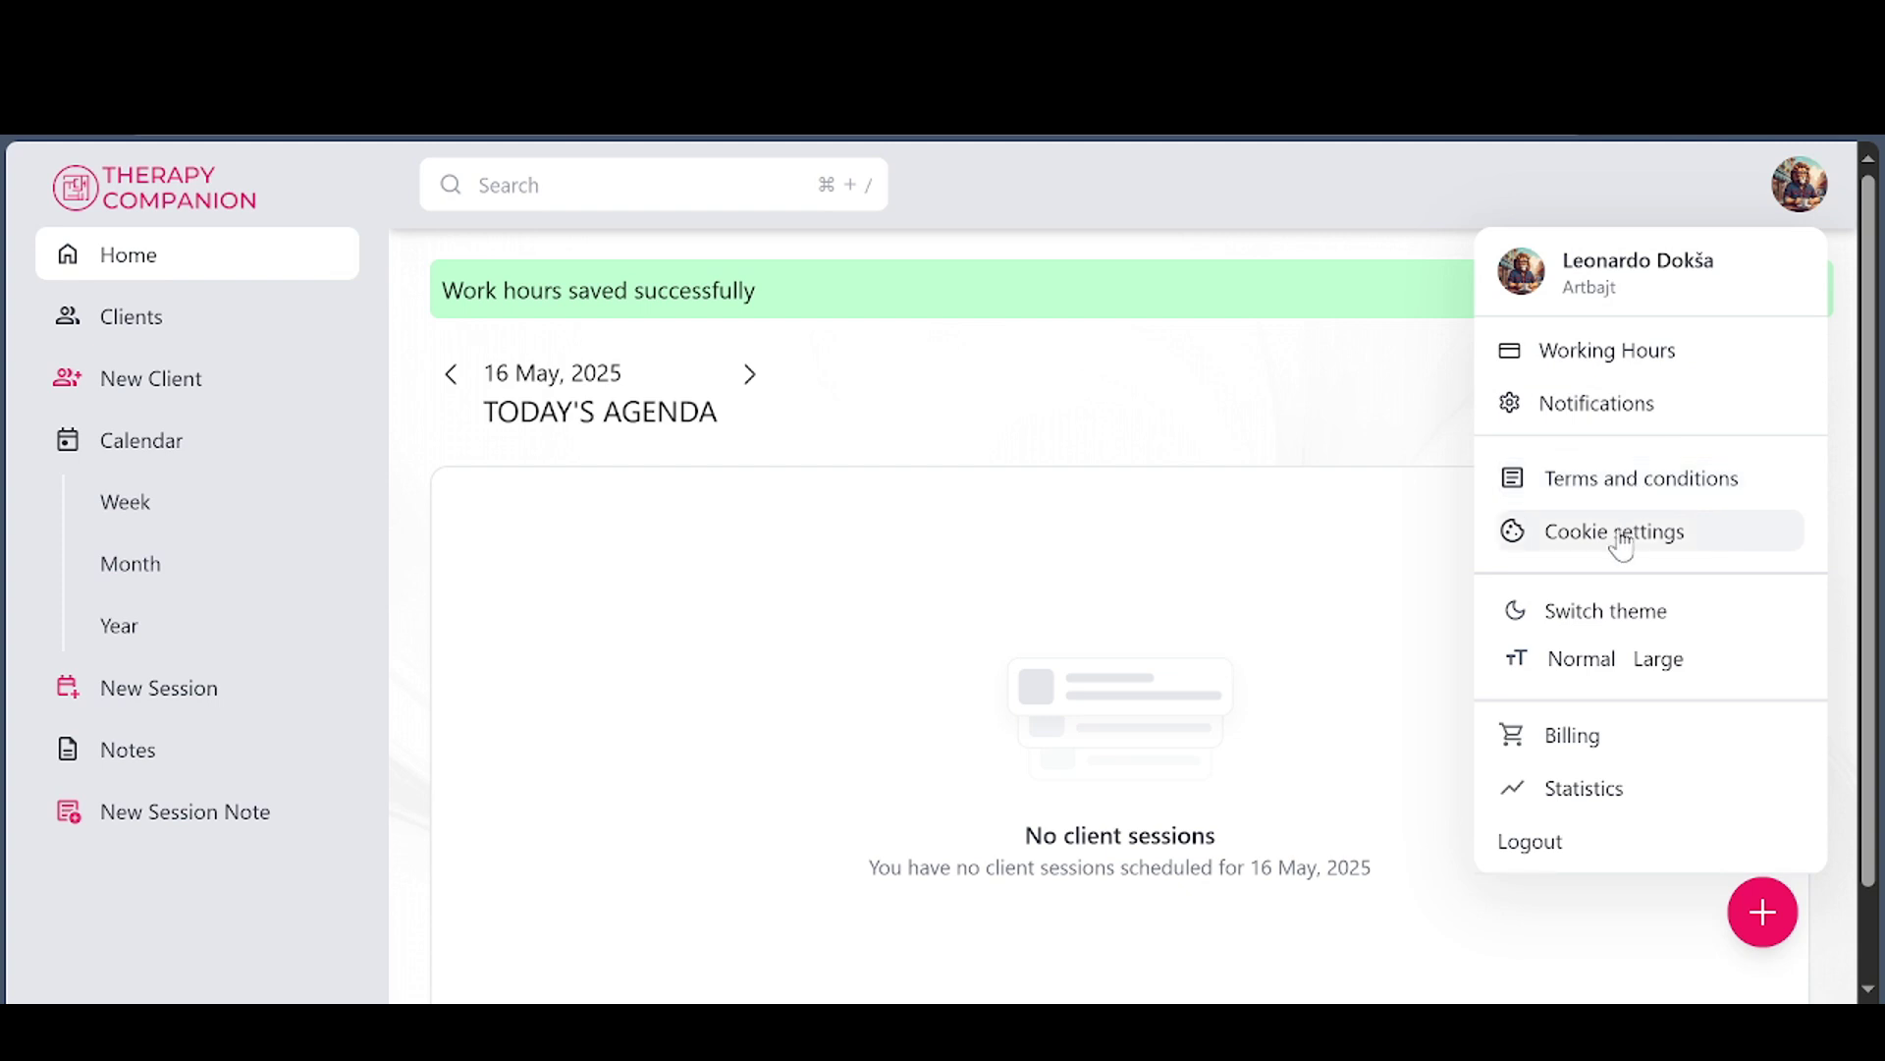
Try dark theme and large text, then restore light theme and normal text size
{"action": "left_click", "coordinate": [1580, 629]}
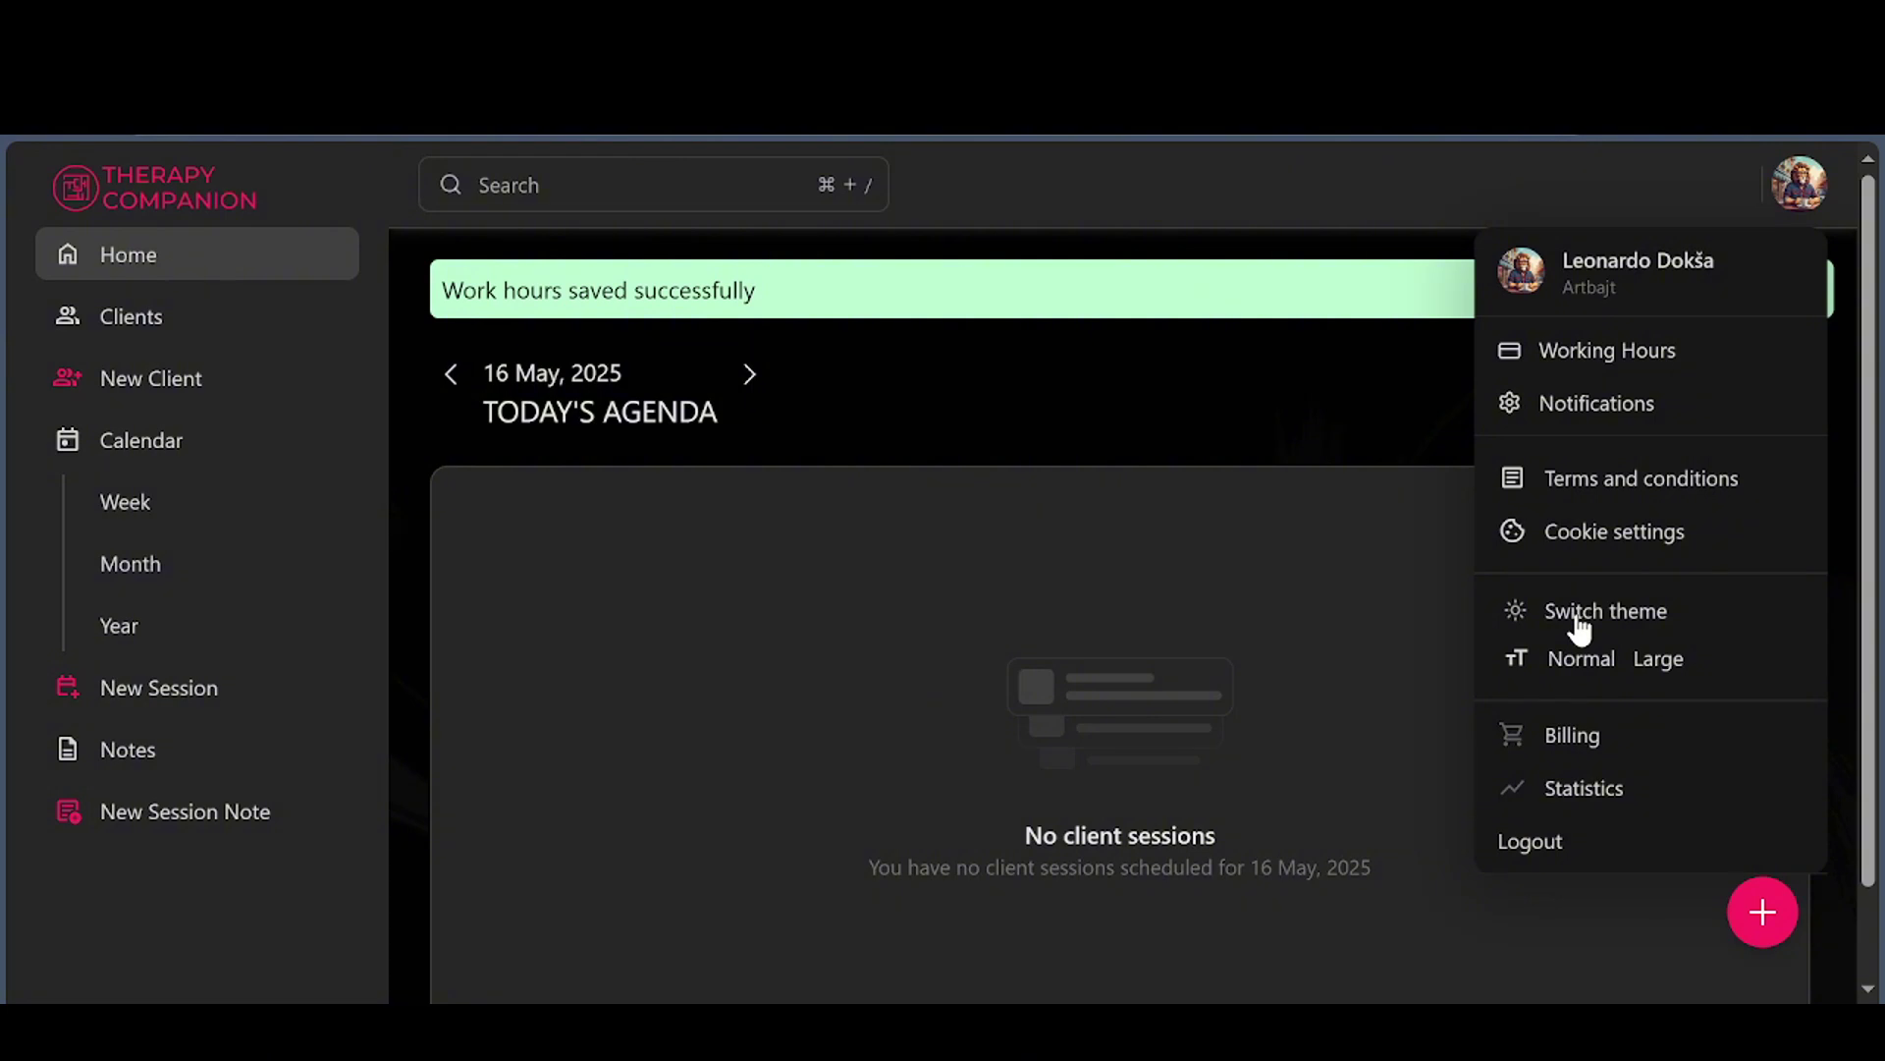
{"action": "left_click", "coordinate": [1580, 628]}
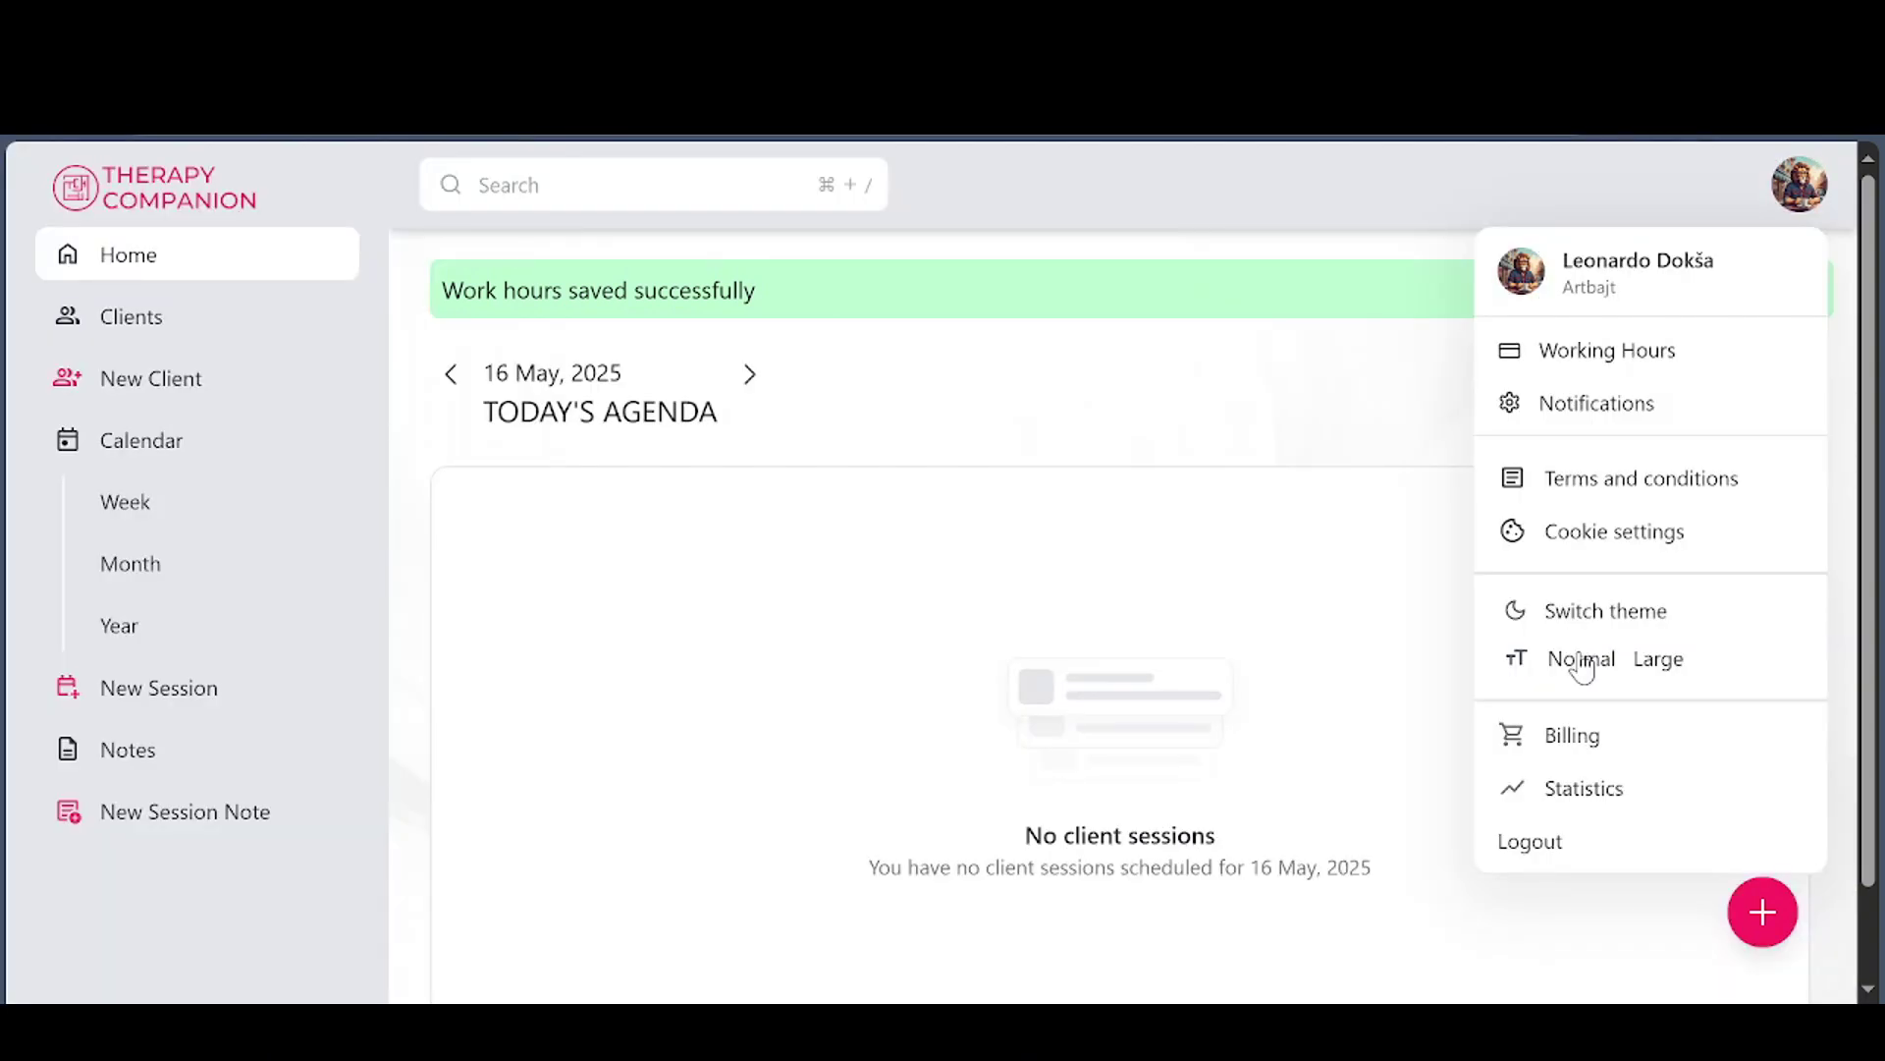
{"action": "left_click", "coordinate": [1662, 666]}
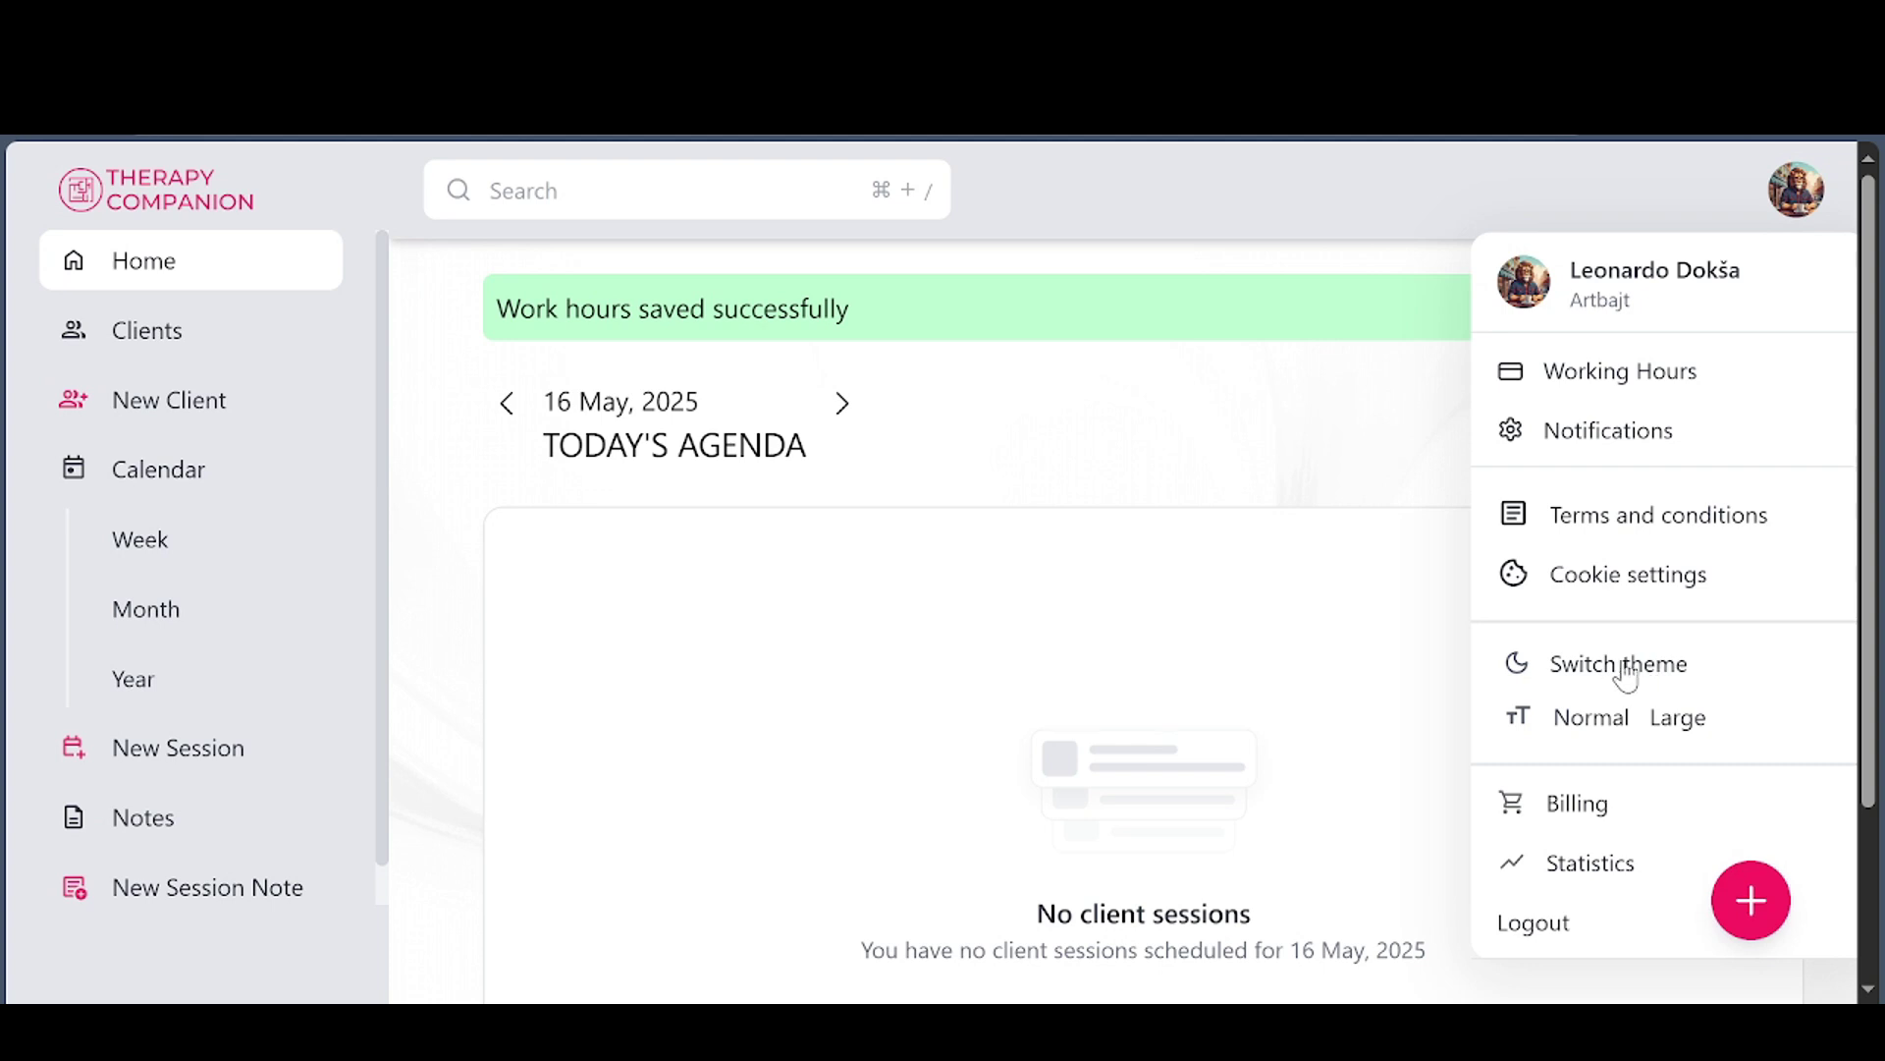
{"action": "left_click", "coordinate": [1588, 721]}
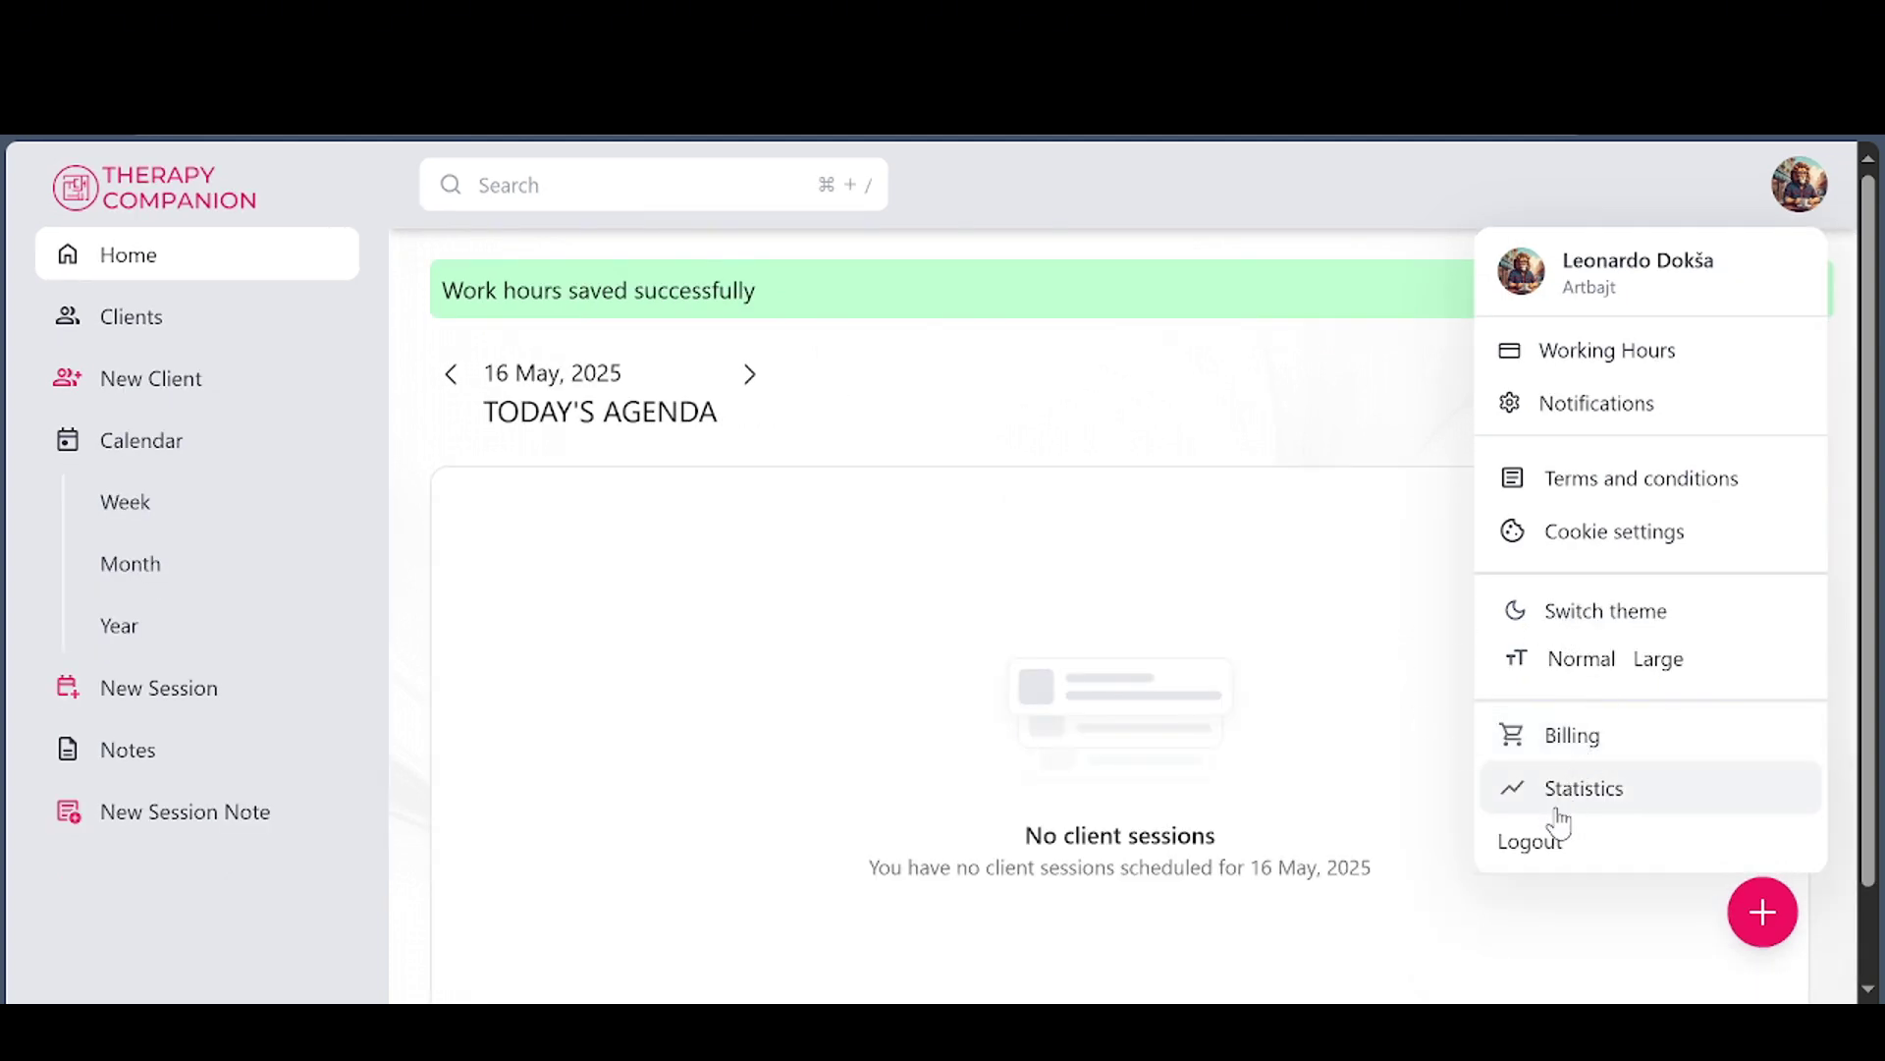
{"action": "left_click", "coordinate": [1810, 202]}
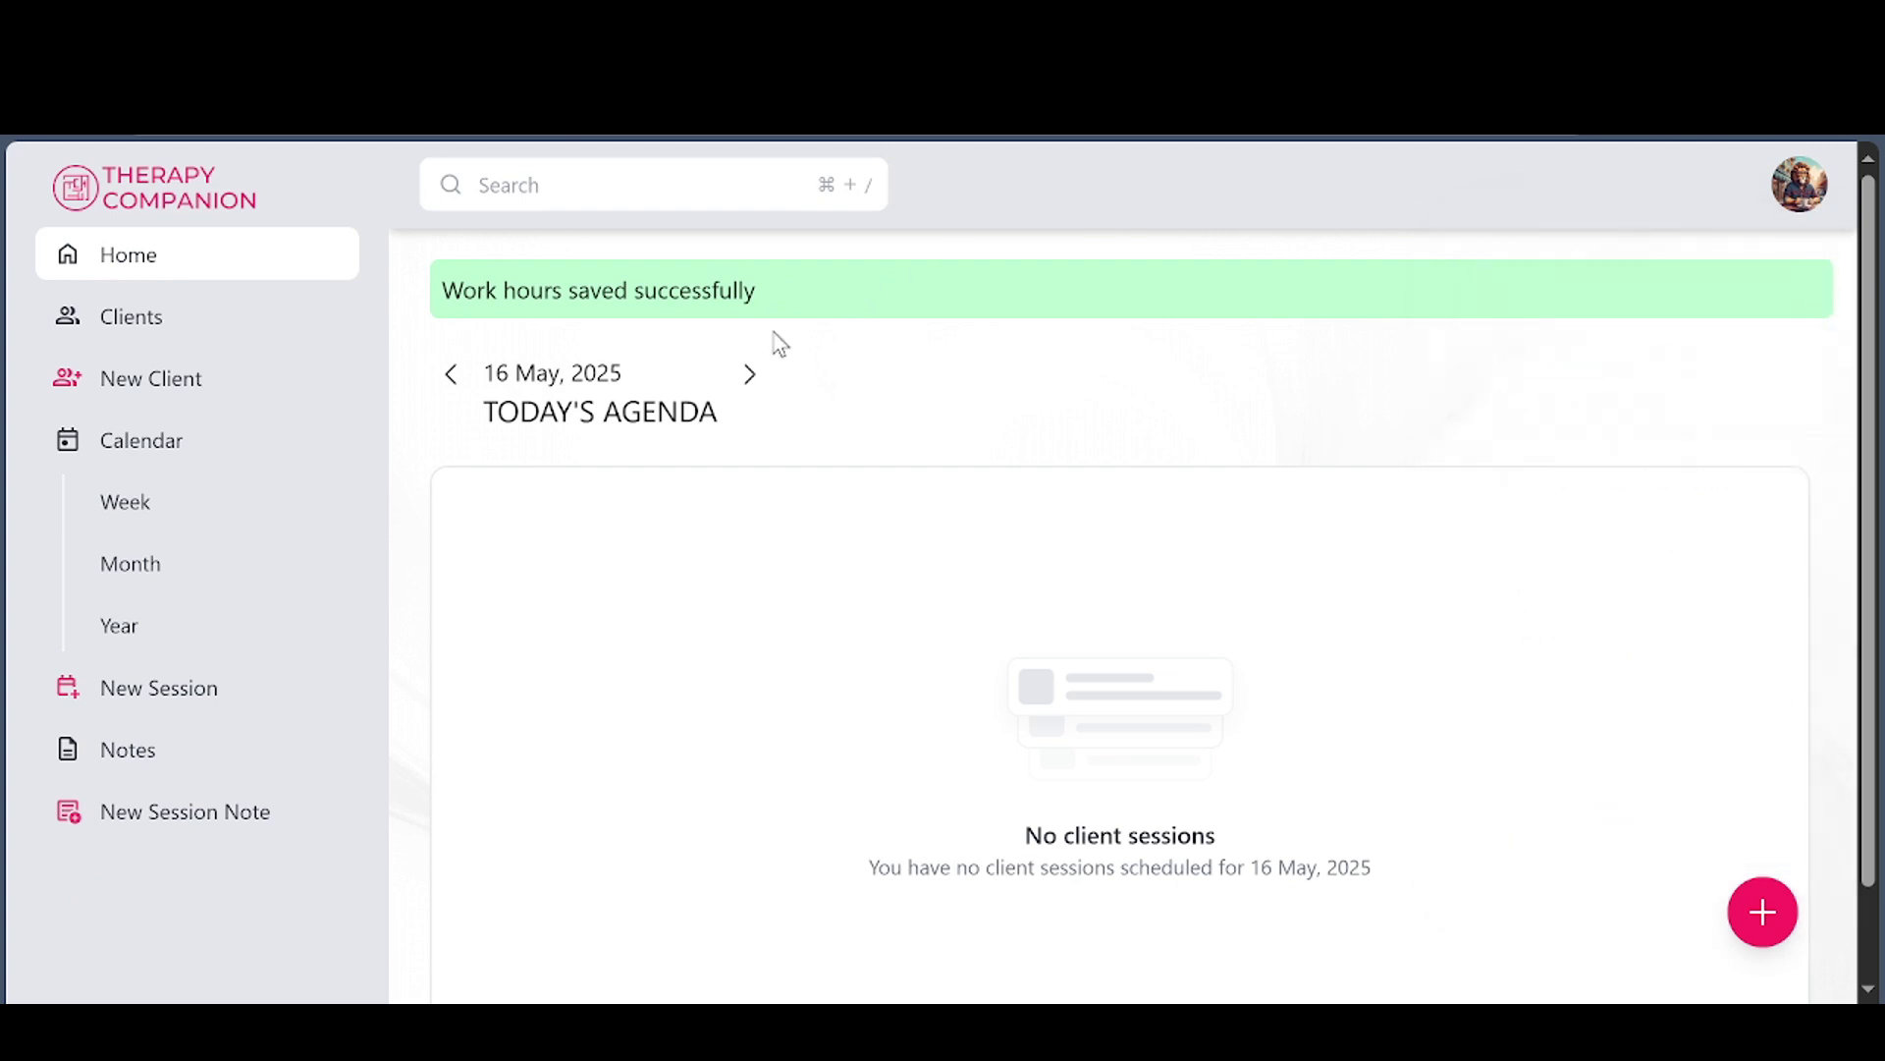
From the Clients overview, start a New Client via the + speed-dial menu
{"action": "left_click", "coordinate": [147, 316]}
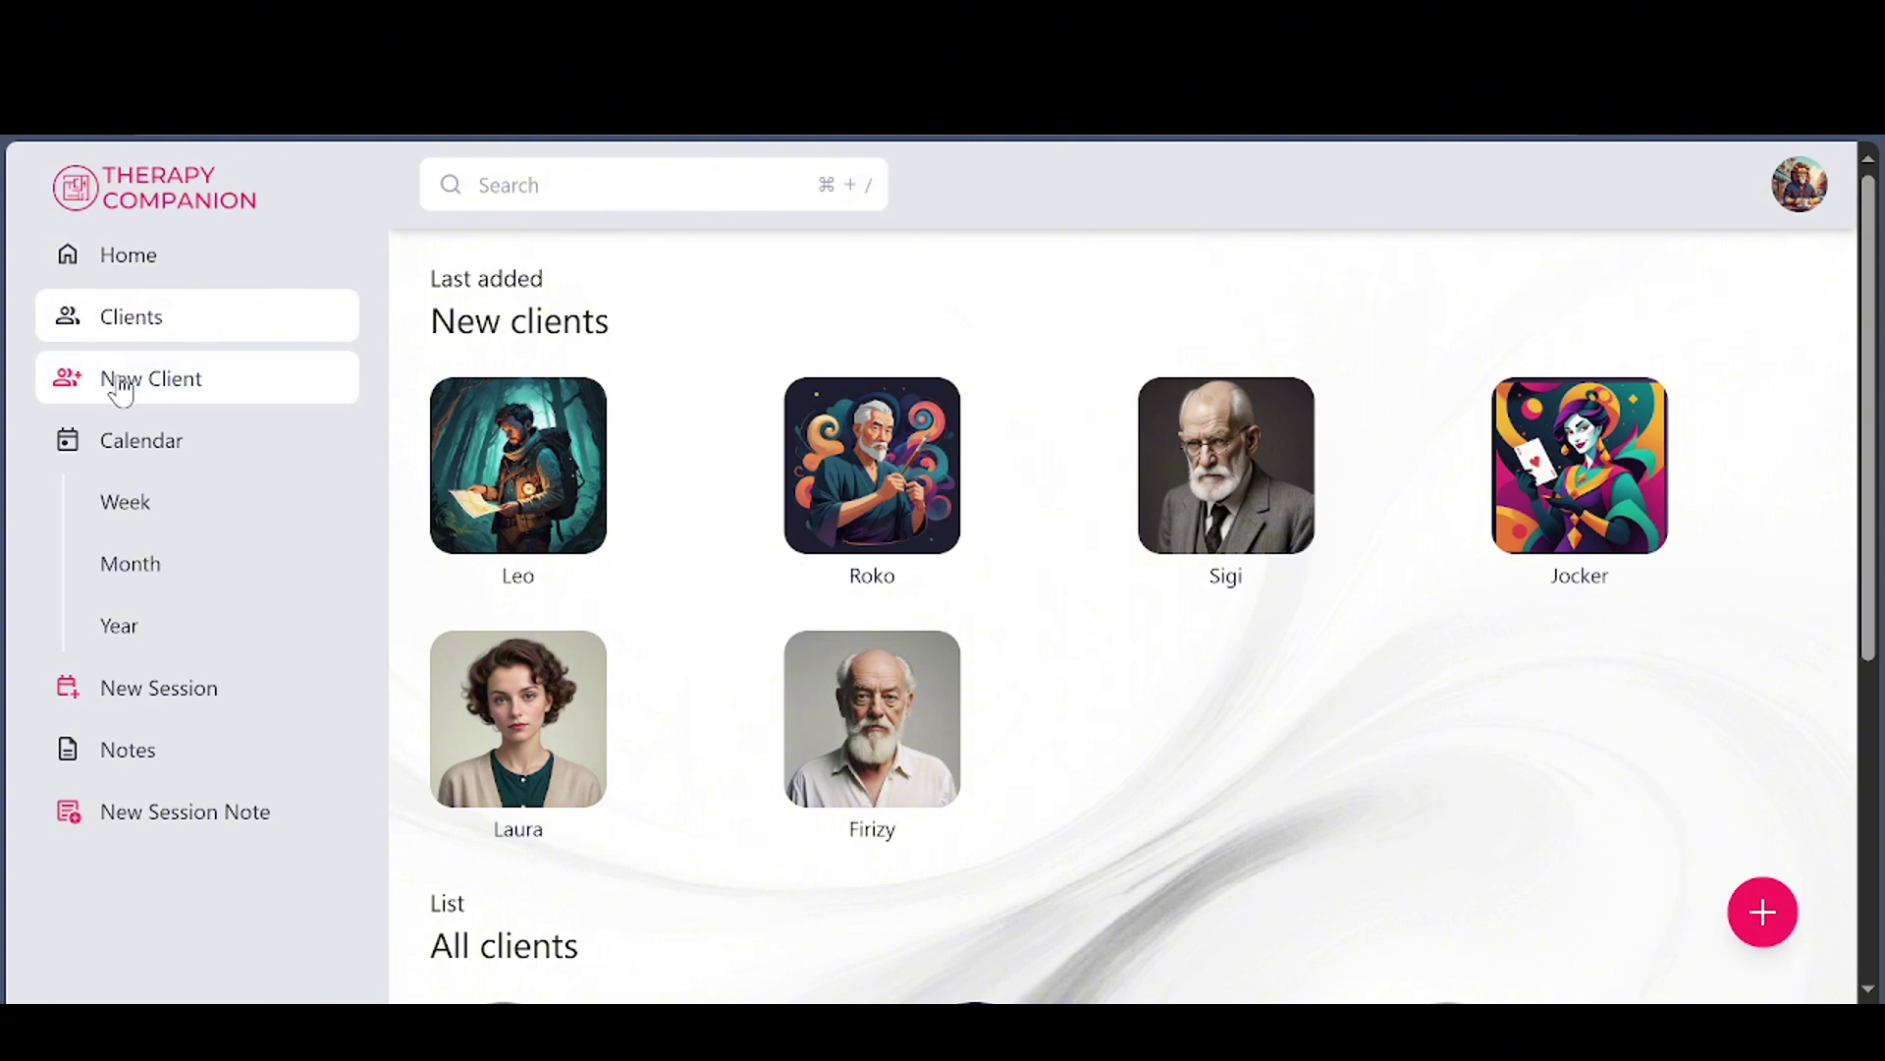
{"action": "left_click", "coordinate": [1765, 913]}
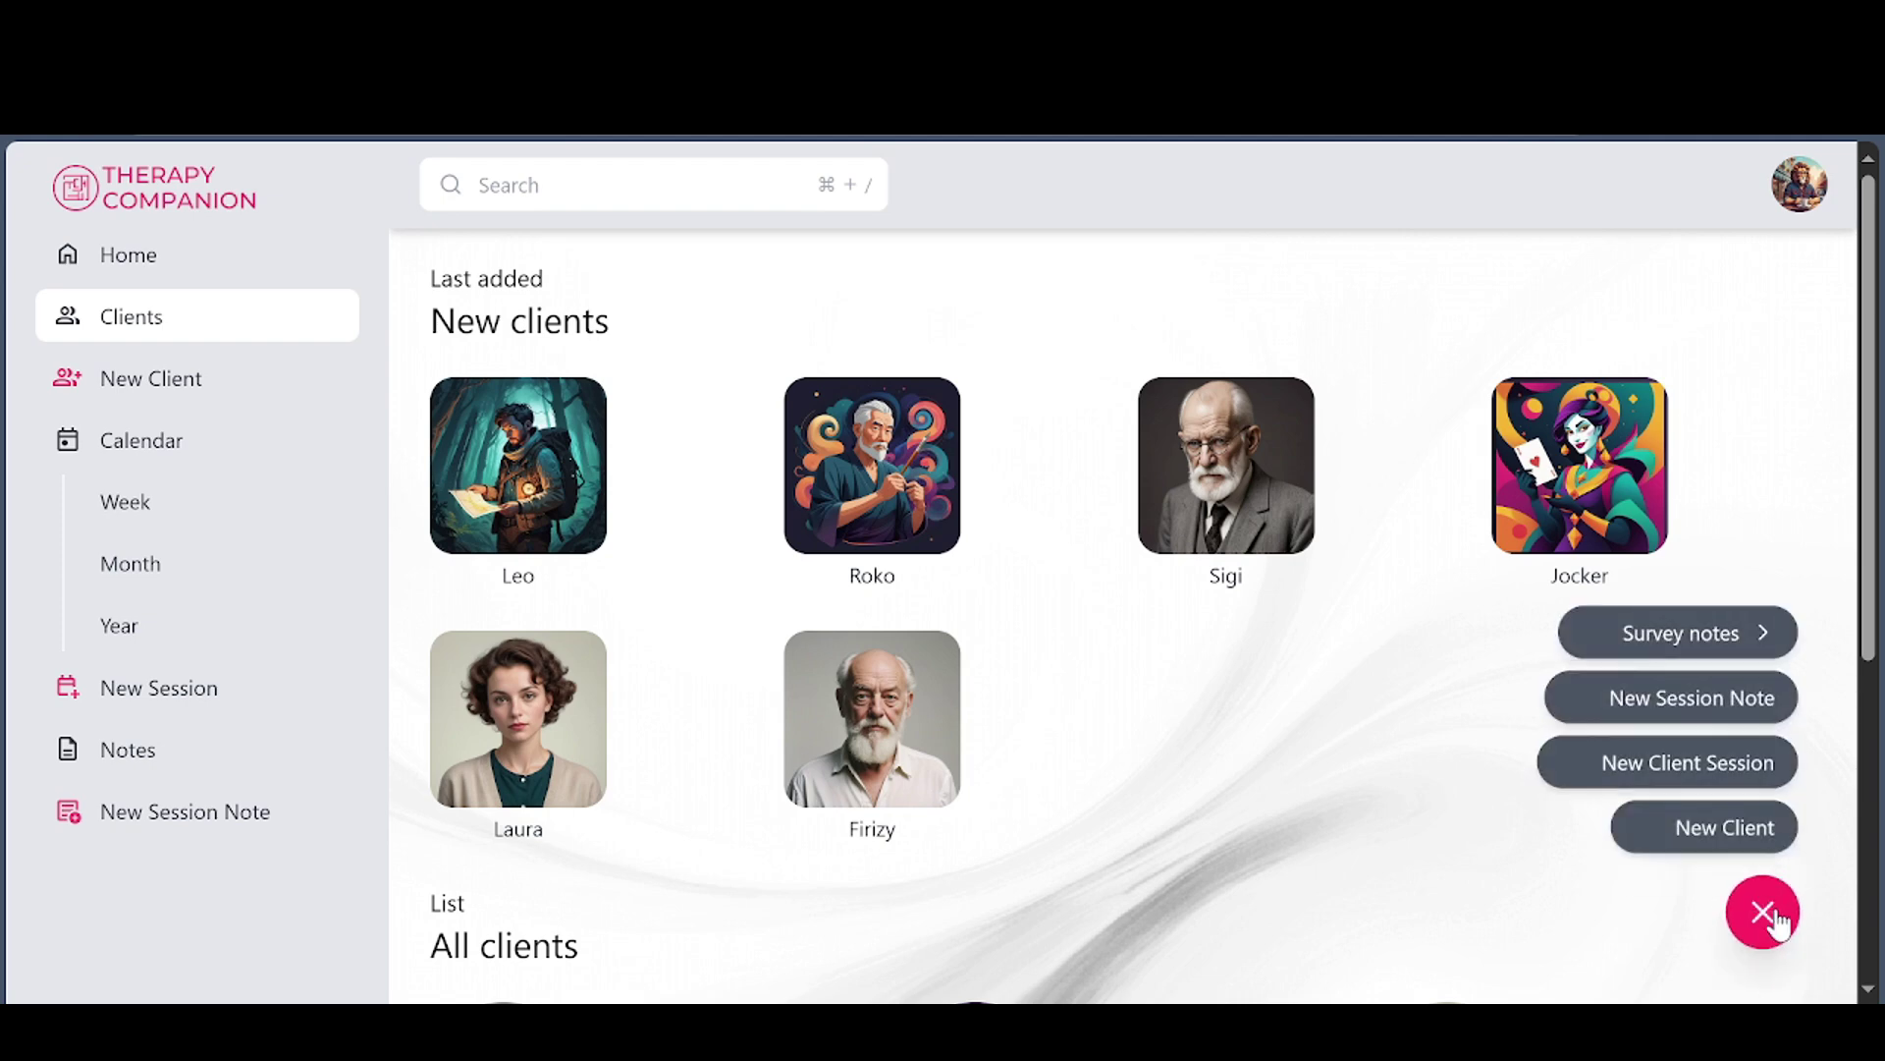
{"action": "left_click", "coordinate": [1707, 837]}
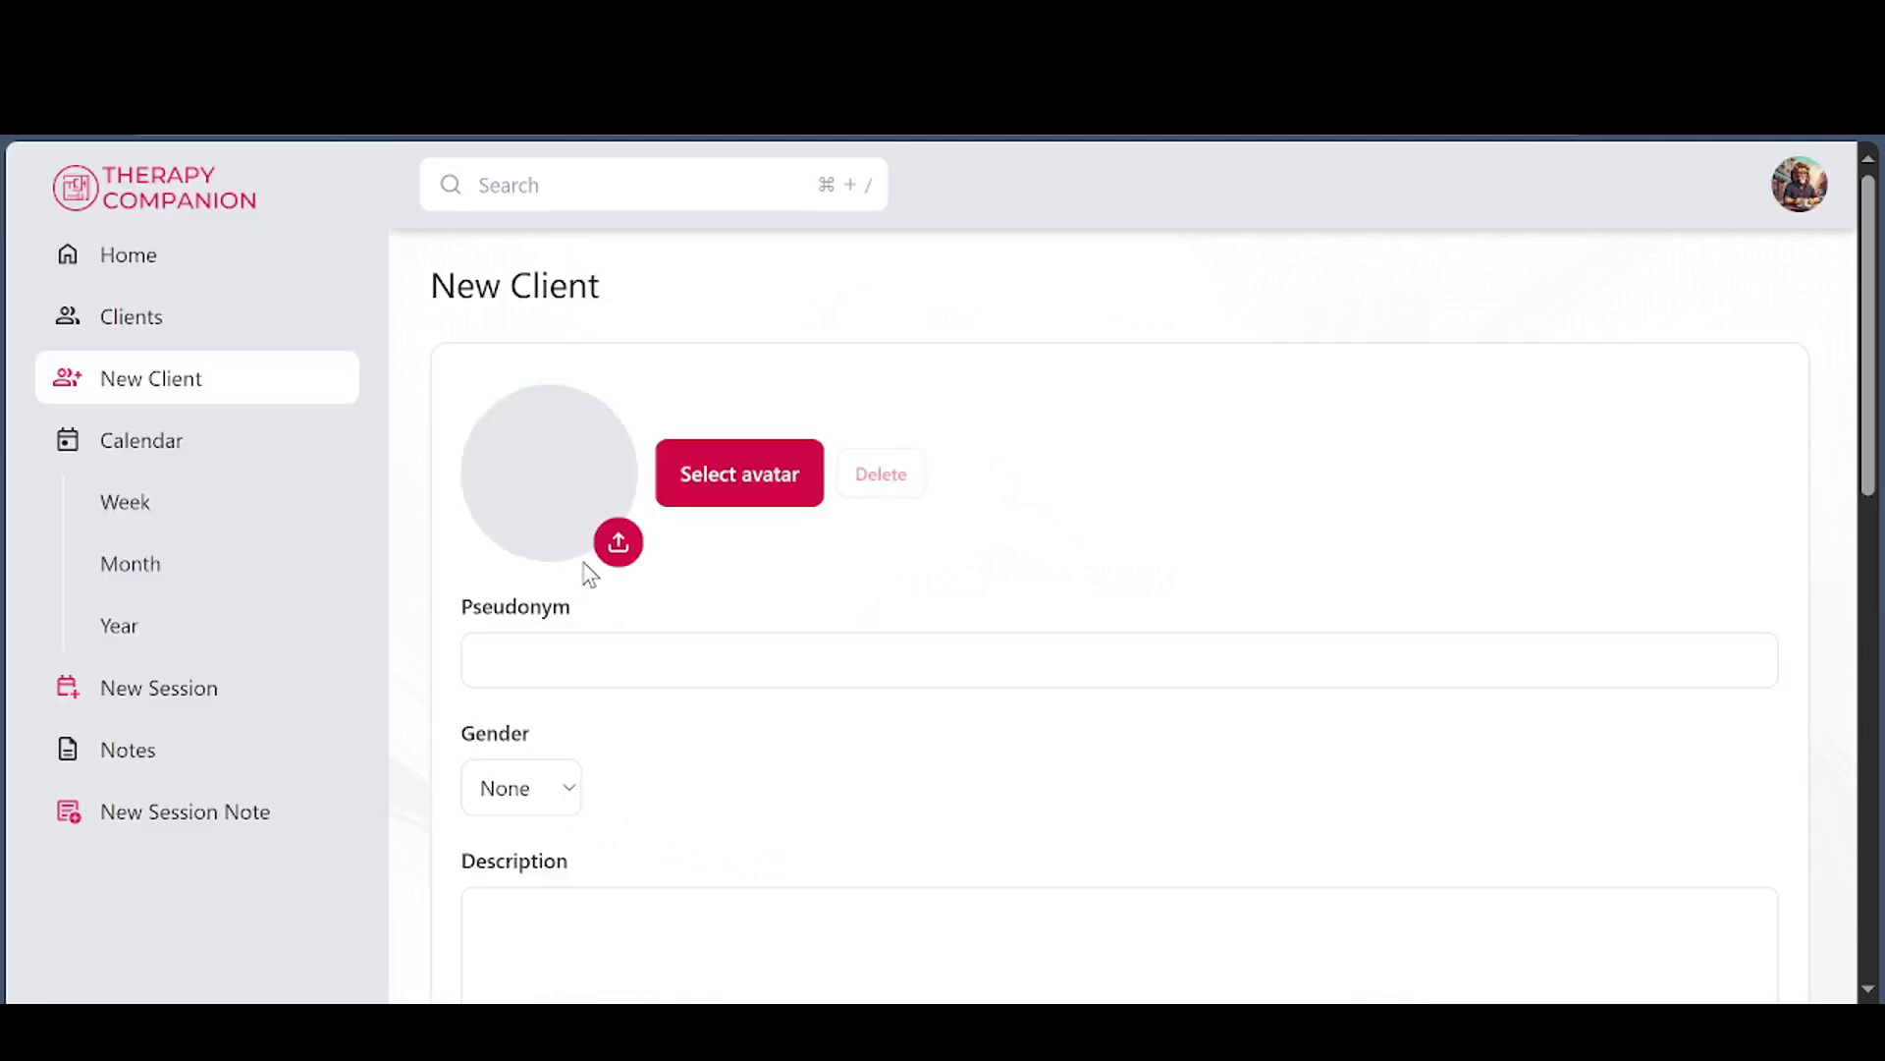
Pick the dark-haired man in a grey suit from the Professionals avatars
{"action": "left_click", "coordinate": [703, 481]}
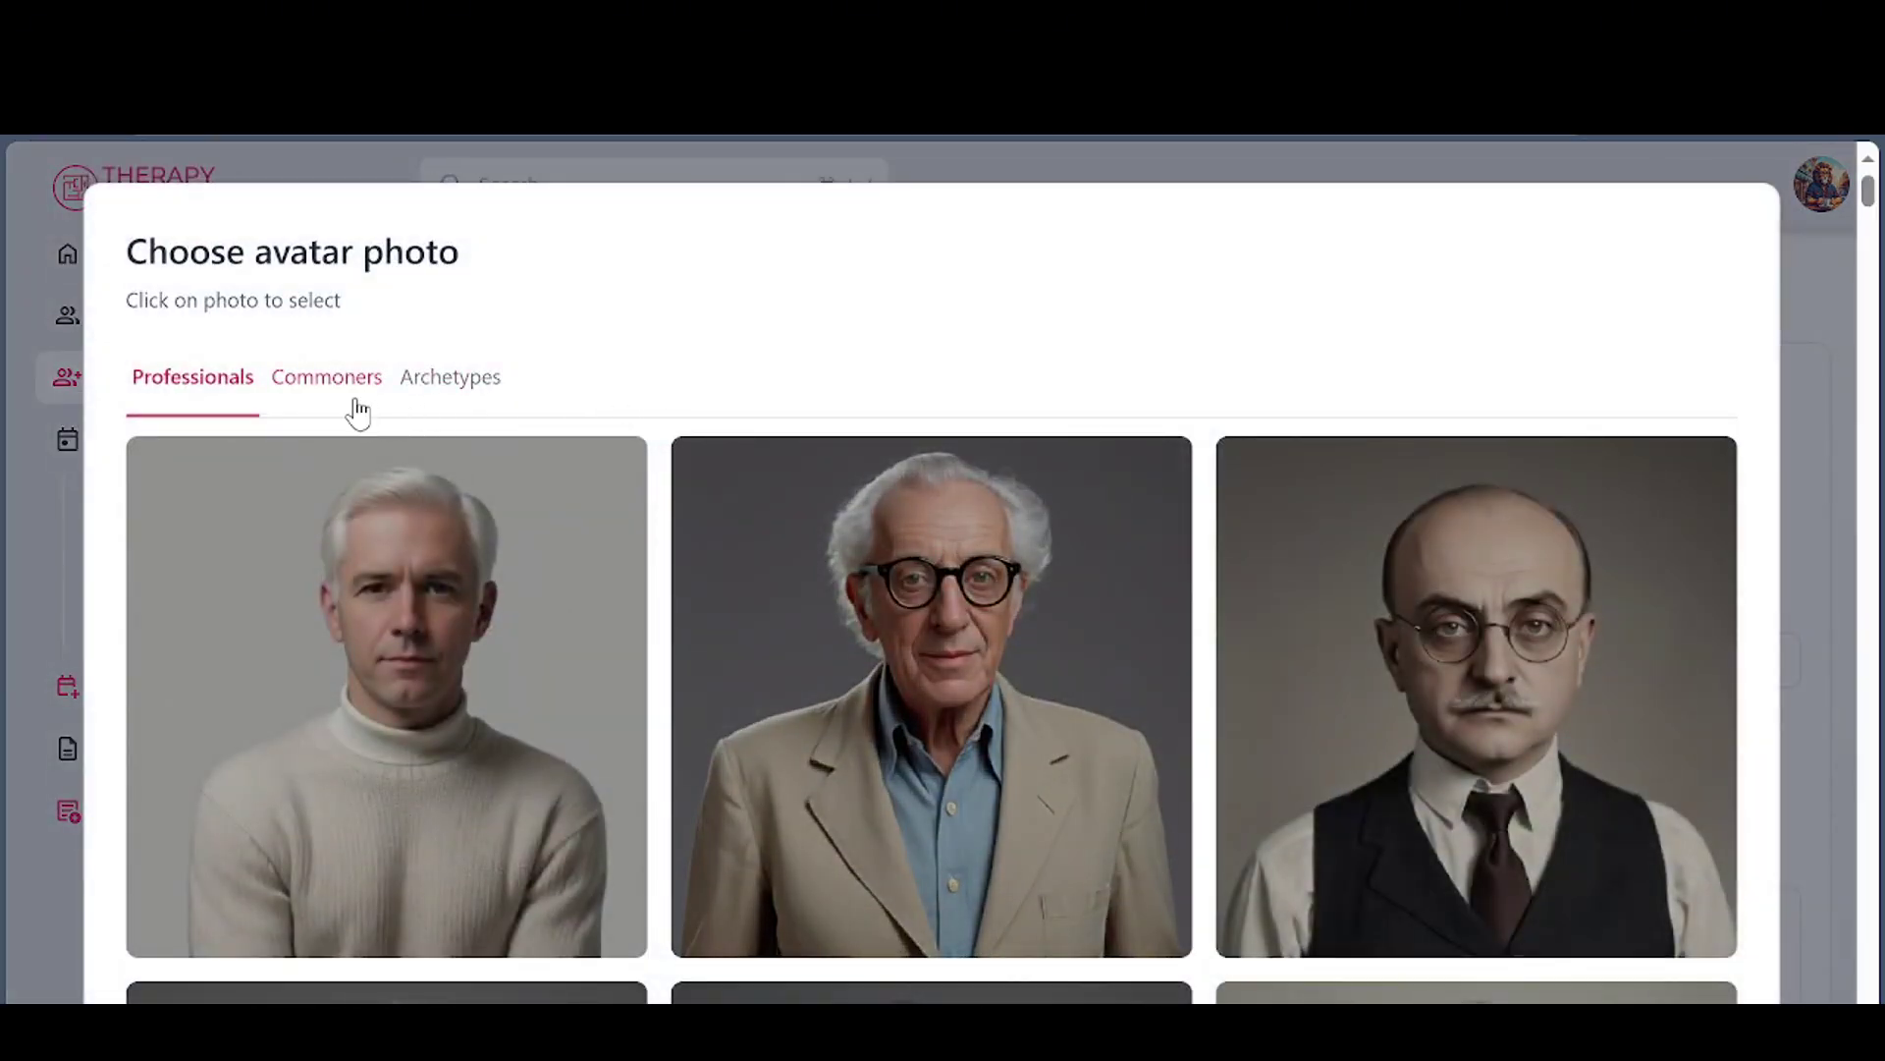
{"action": "left_click", "coordinate": [347, 389]}
{"action": "left_click", "coordinate": [447, 389]}
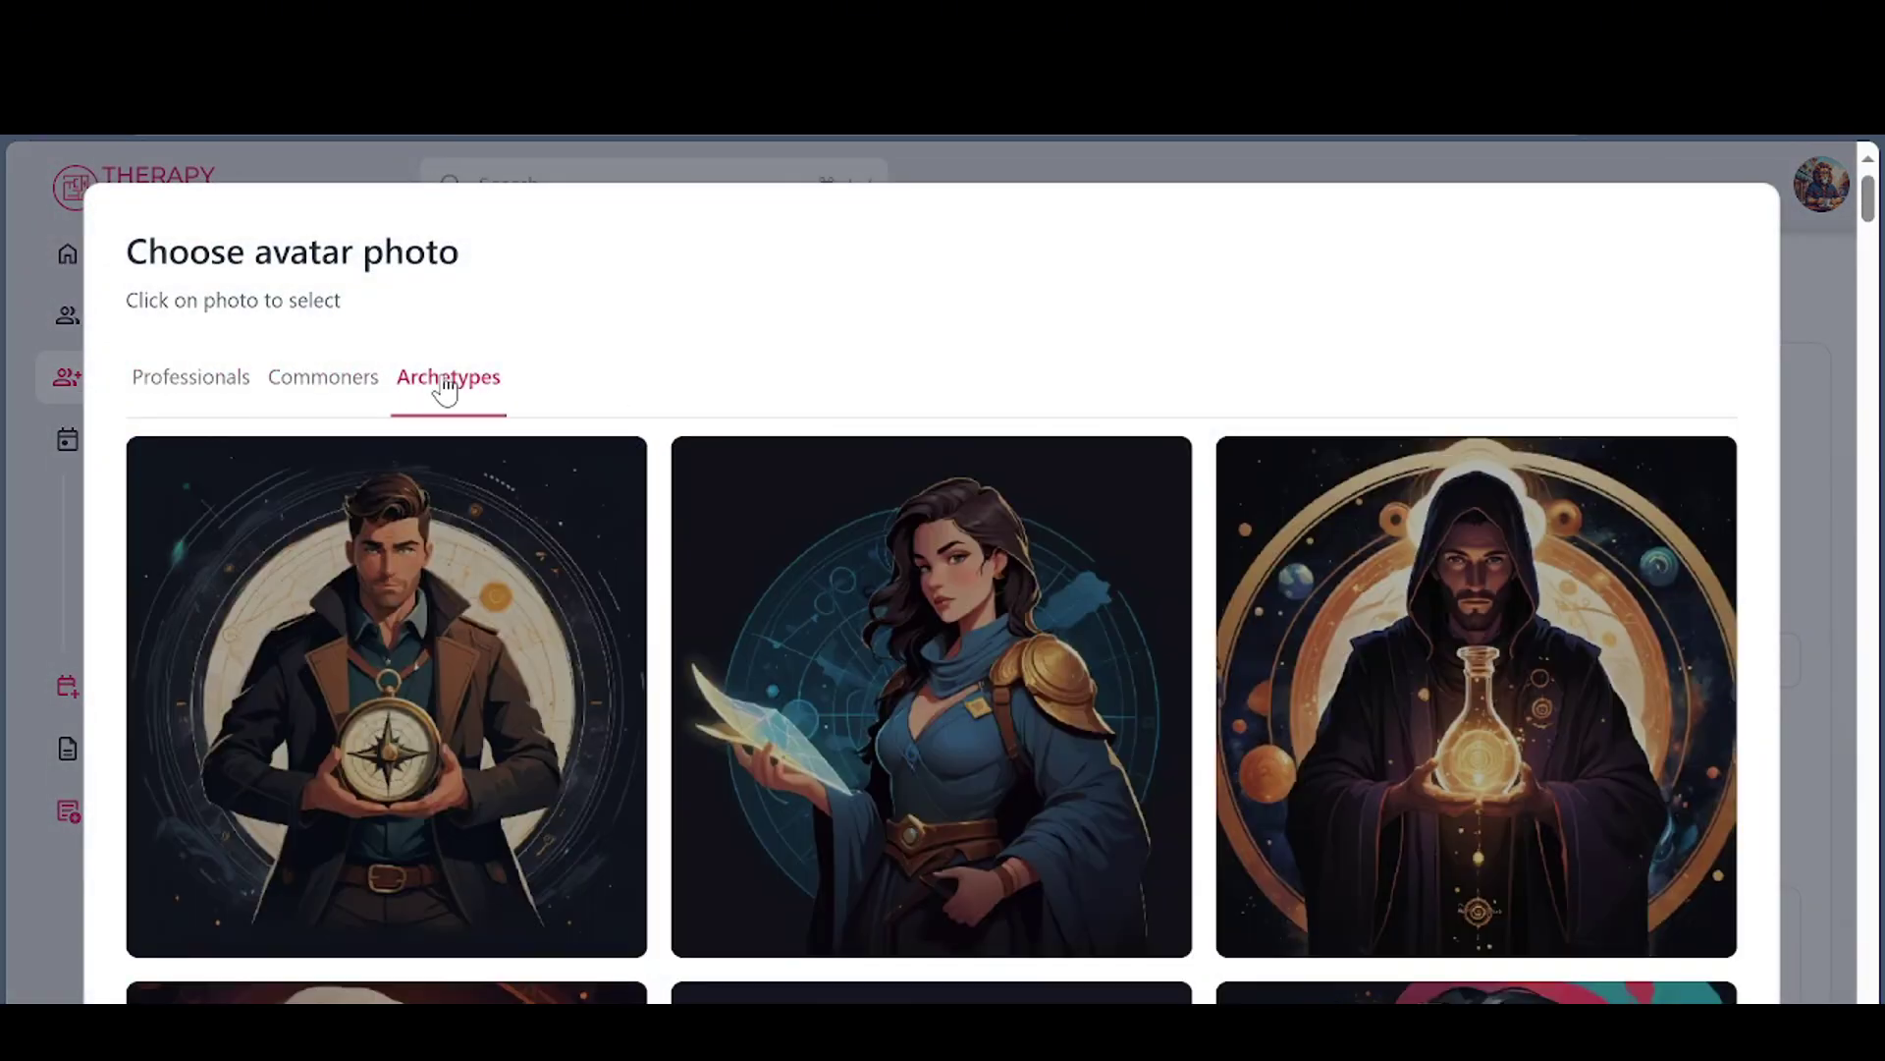
{"action": "left_click", "coordinate": [208, 379]}
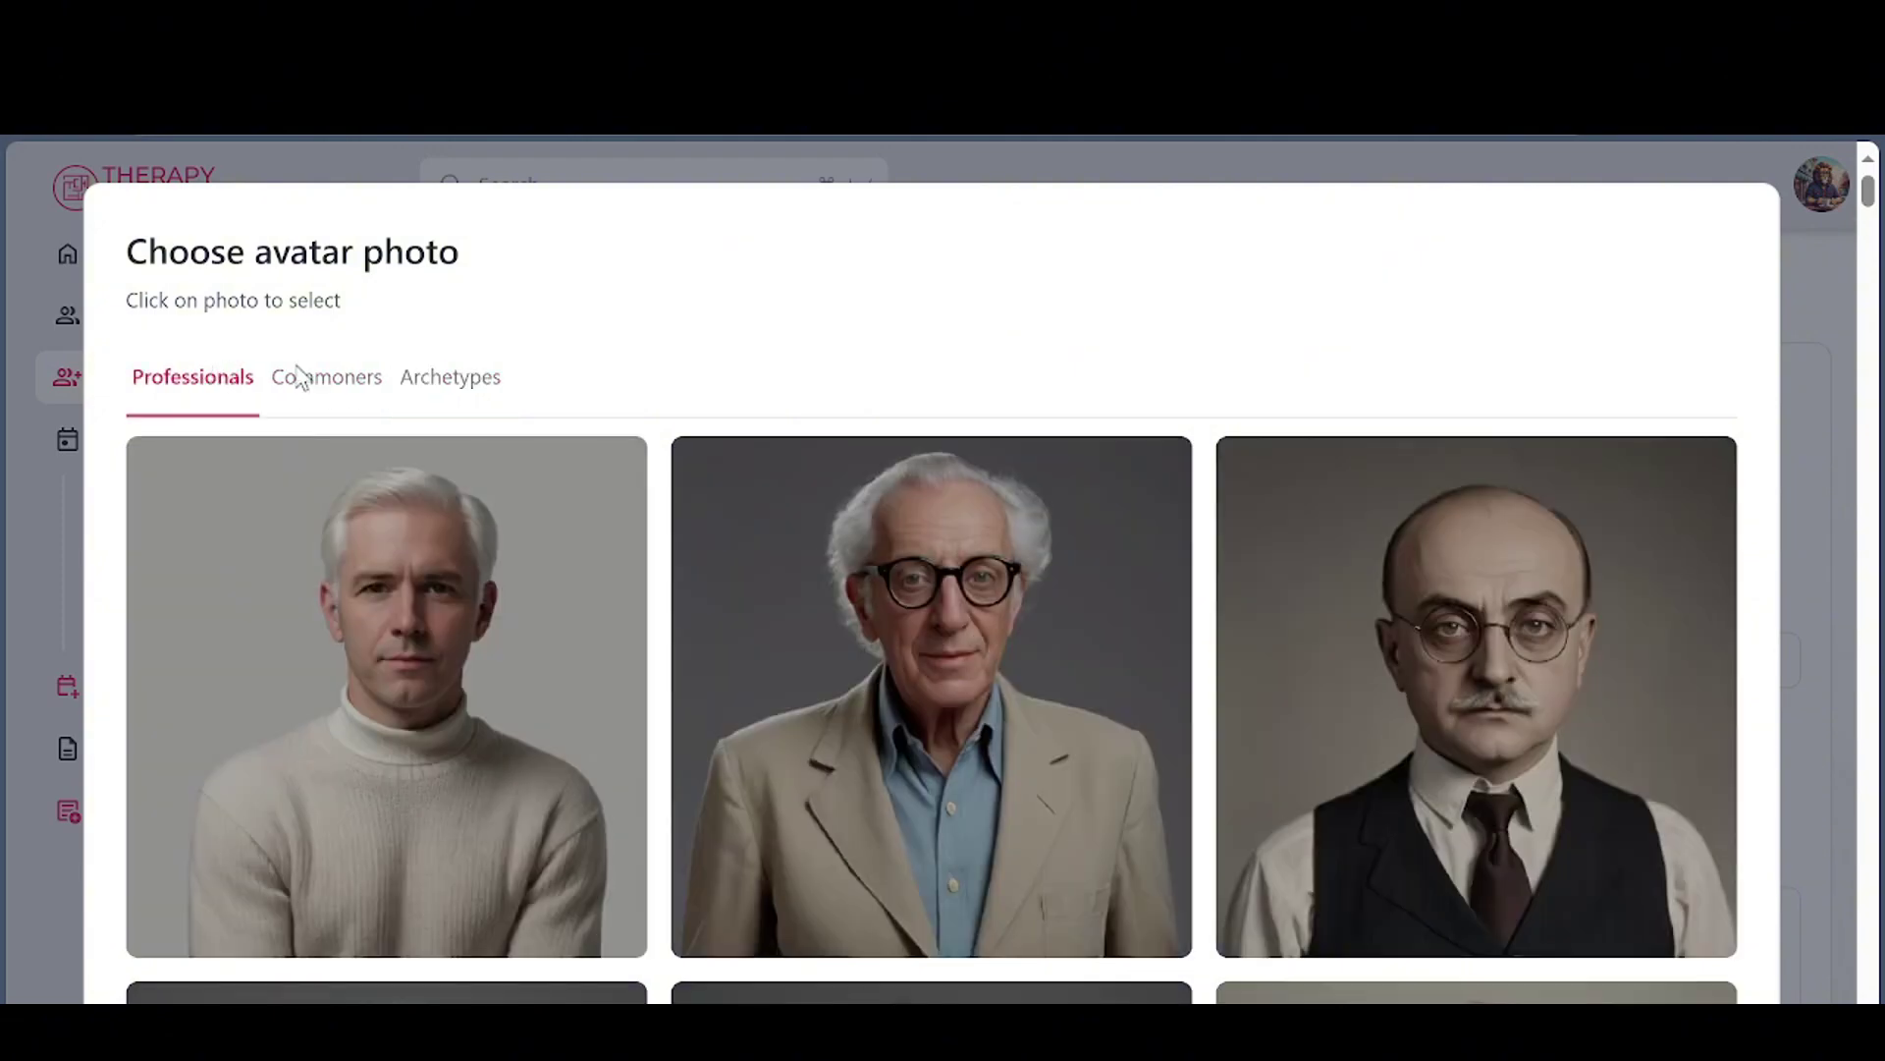
{"action": "scroll", "coordinate": [1107, 653], "scroll_direction": "down", "scroll_amount": 15}
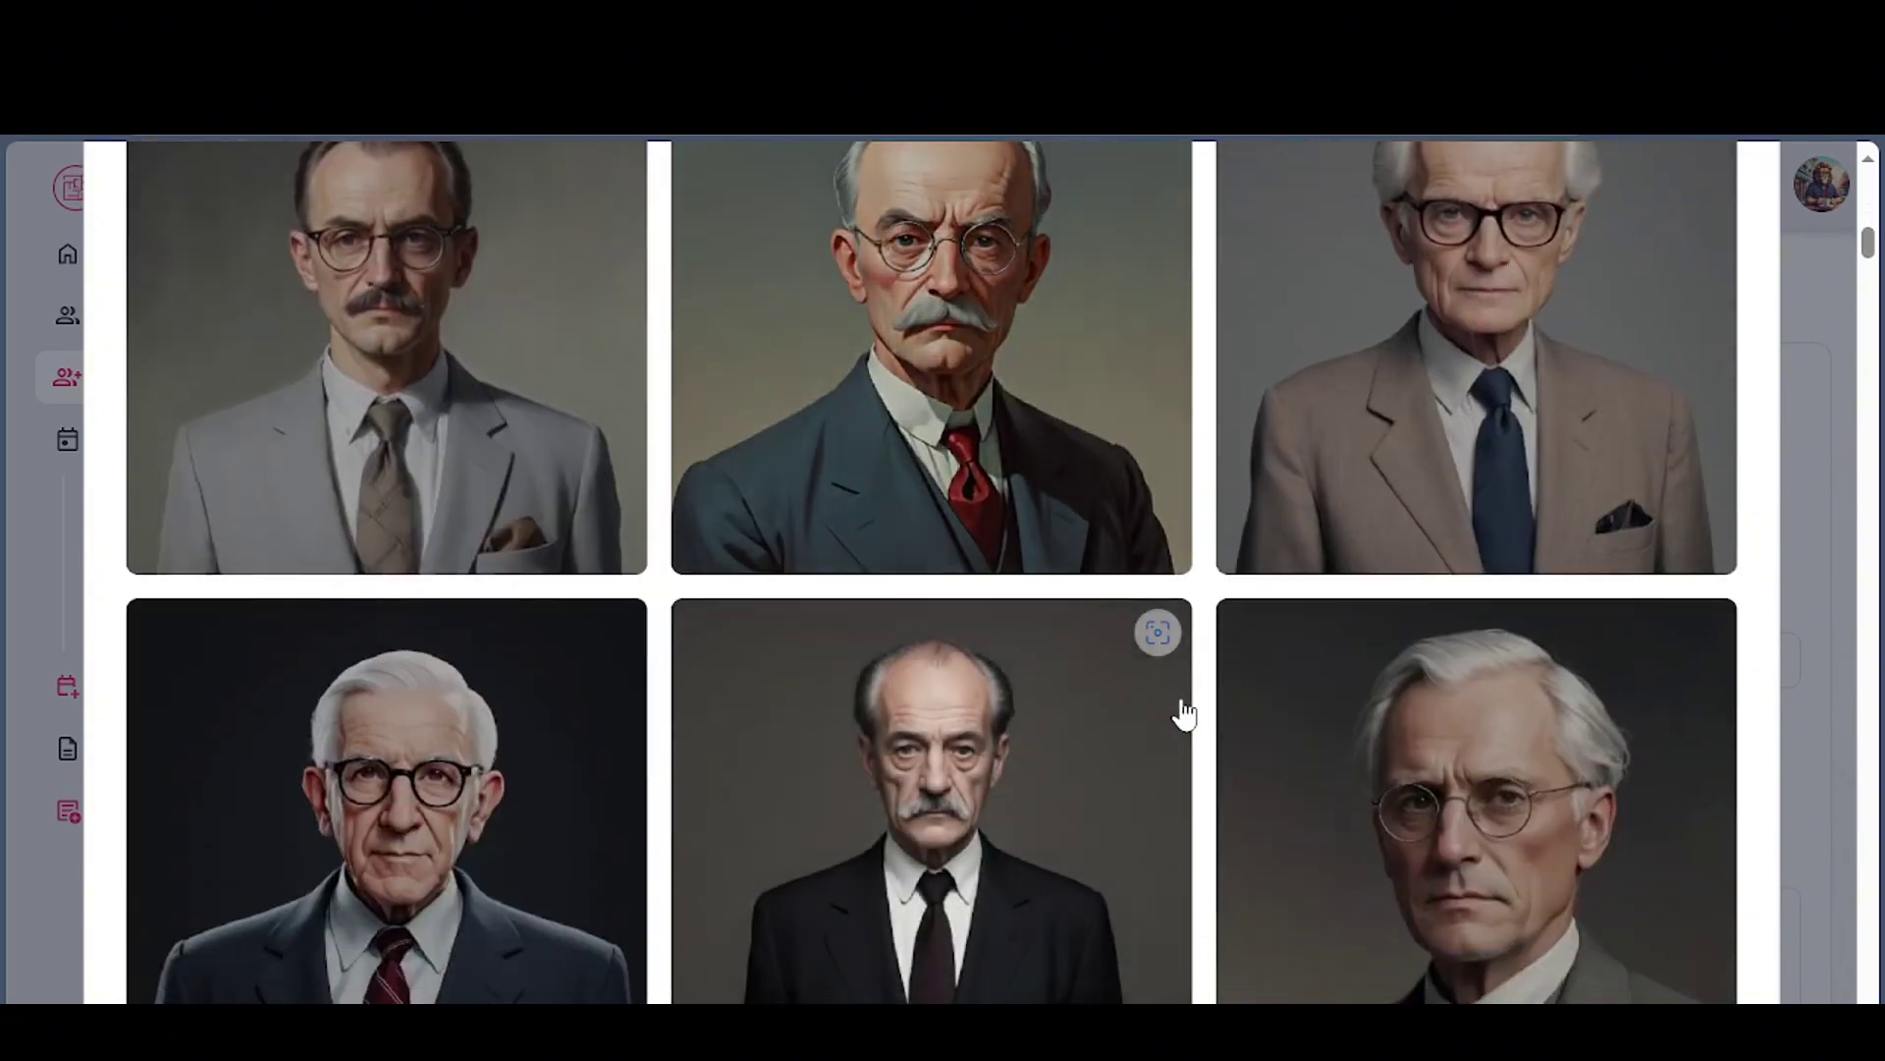
{"action": "scroll", "coordinate": [1183, 714], "scroll_direction": "down", "scroll_amount": 20}
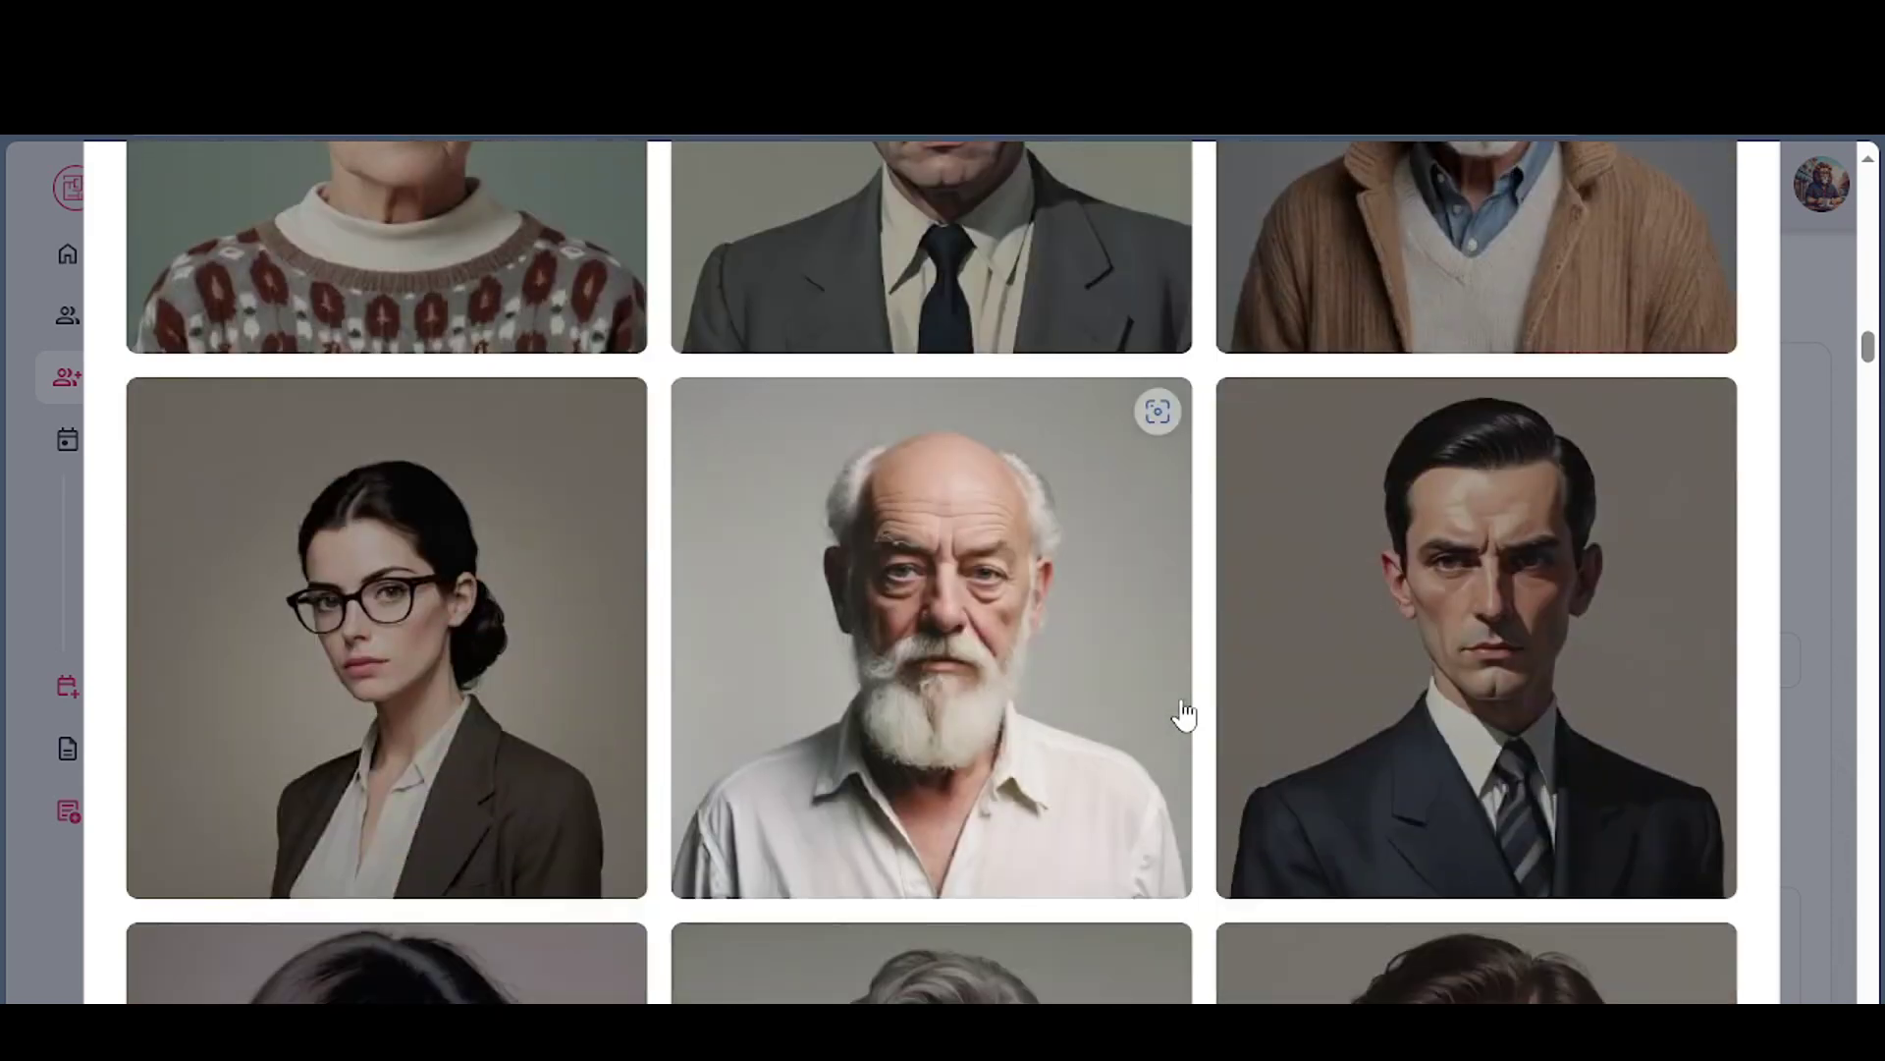
{"action": "scroll", "coordinate": [1183, 714], "scroll_direction": "up", "scroll_amount": 10}
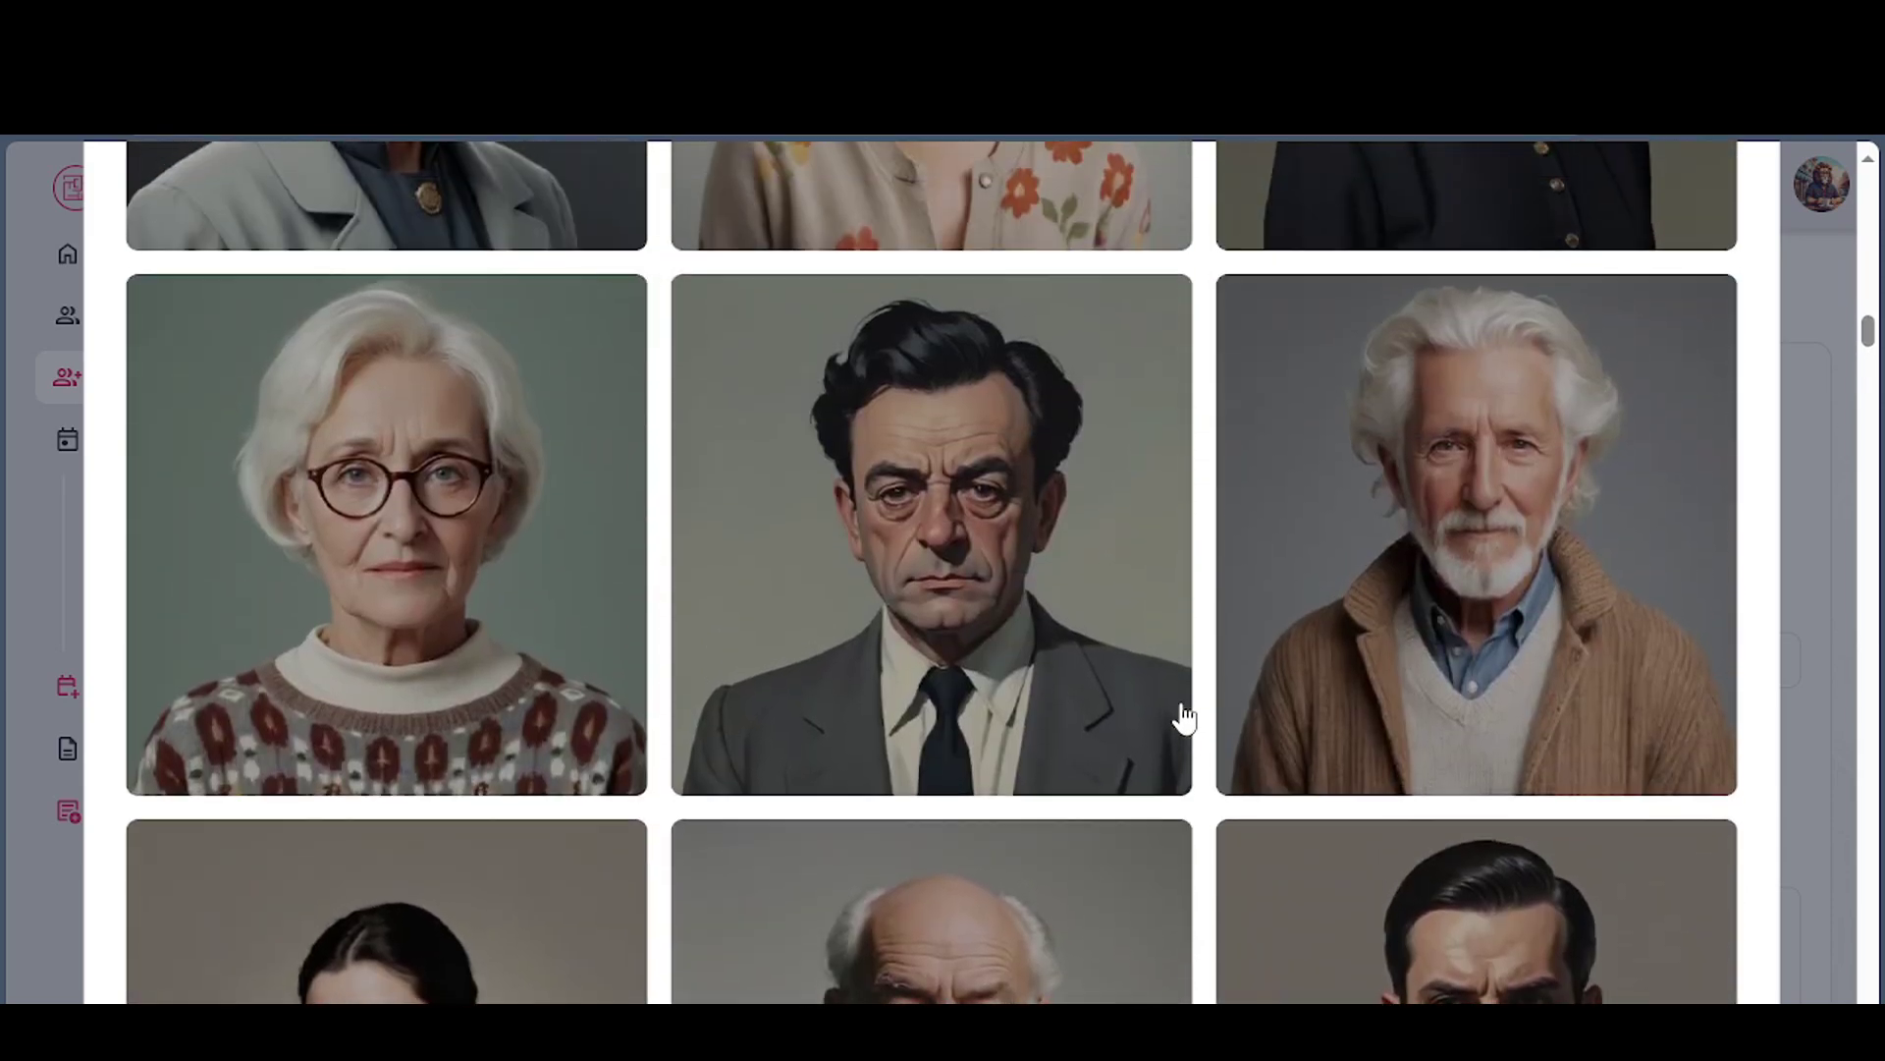
{"action": "left_click", "coordinate": [1046, 693]}
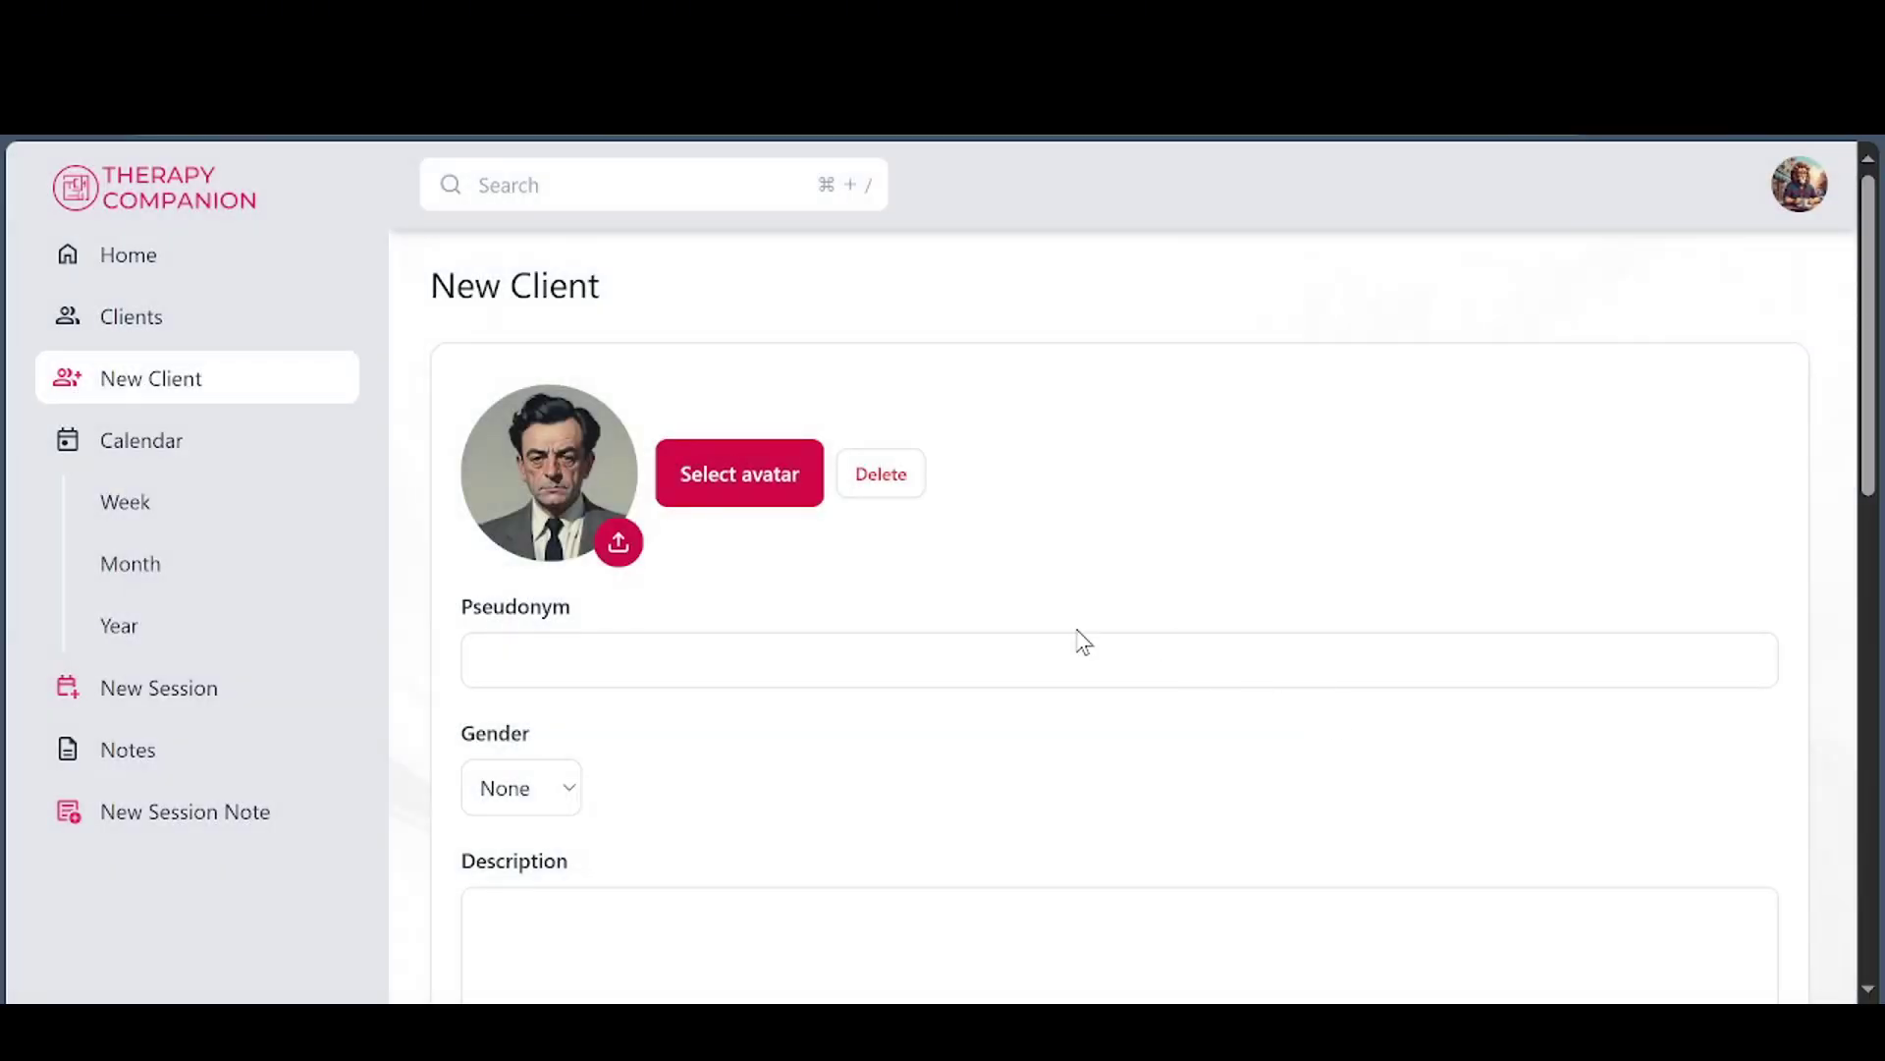
Enter pseudonym Eric, description 'The best', and the client's email address
{"action": "left_click", "coordinate": [550, 667]}
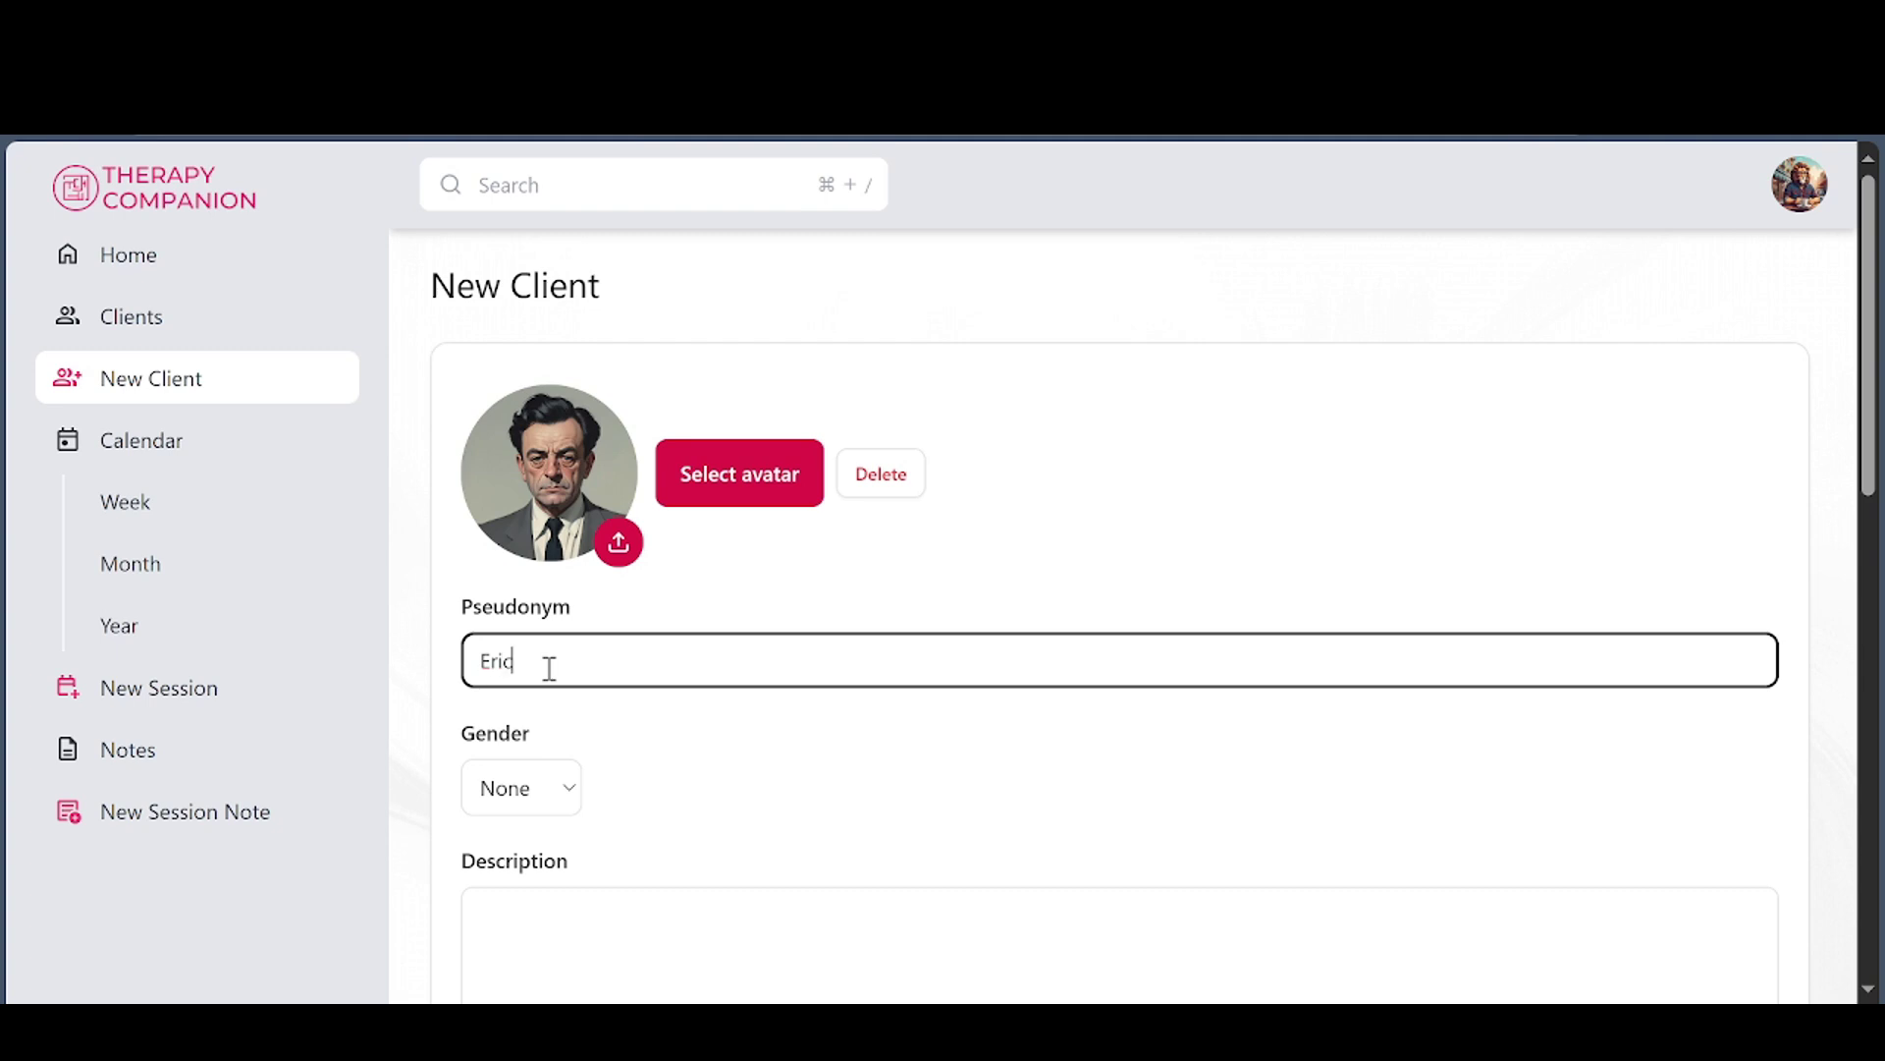
{"action": "left_click", "coordinate": [668, 739]}
{"action": "scroll", "coordinate": [670, 738], "scroll_direction": "down", "scroll_amount": 2}
{"action": "scroll", "coordinate": [670, 738], "scroll_direction": "down", "scroll_amount": 2}
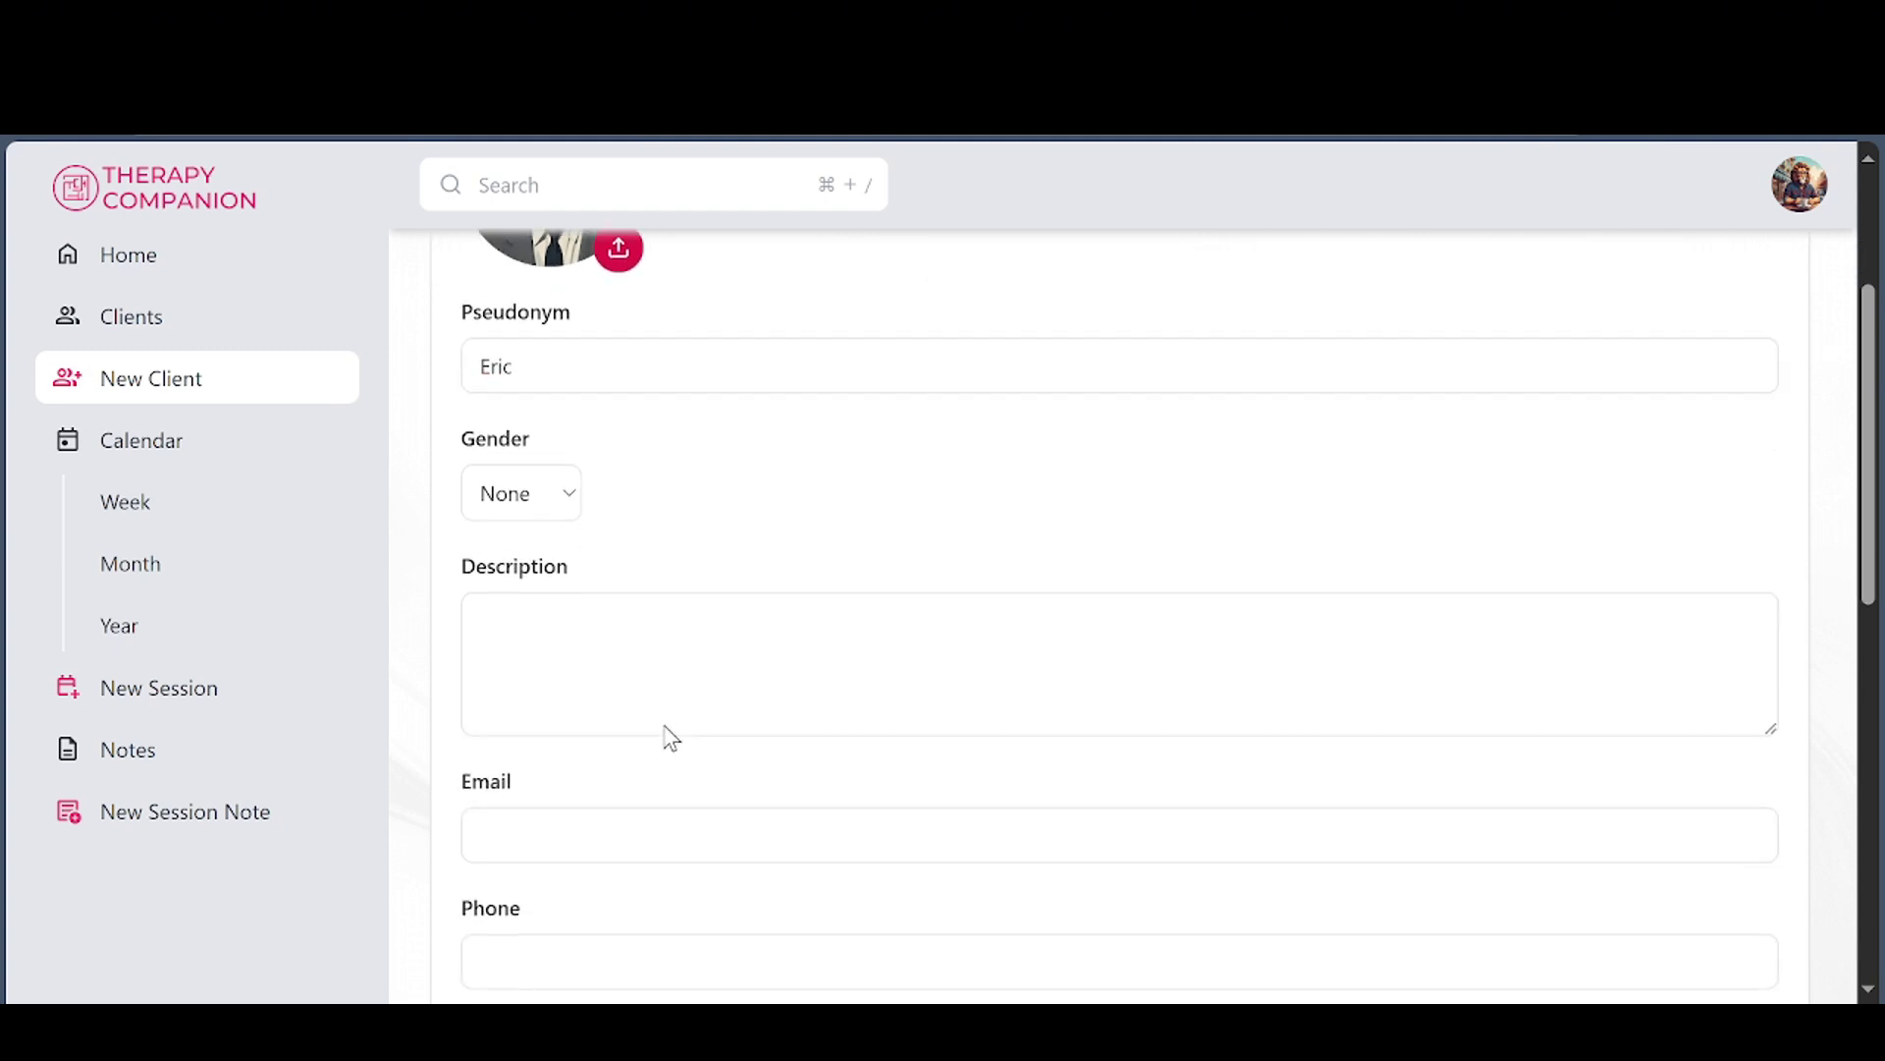
{"action": "left_click", "coordinate": [554, 624]}
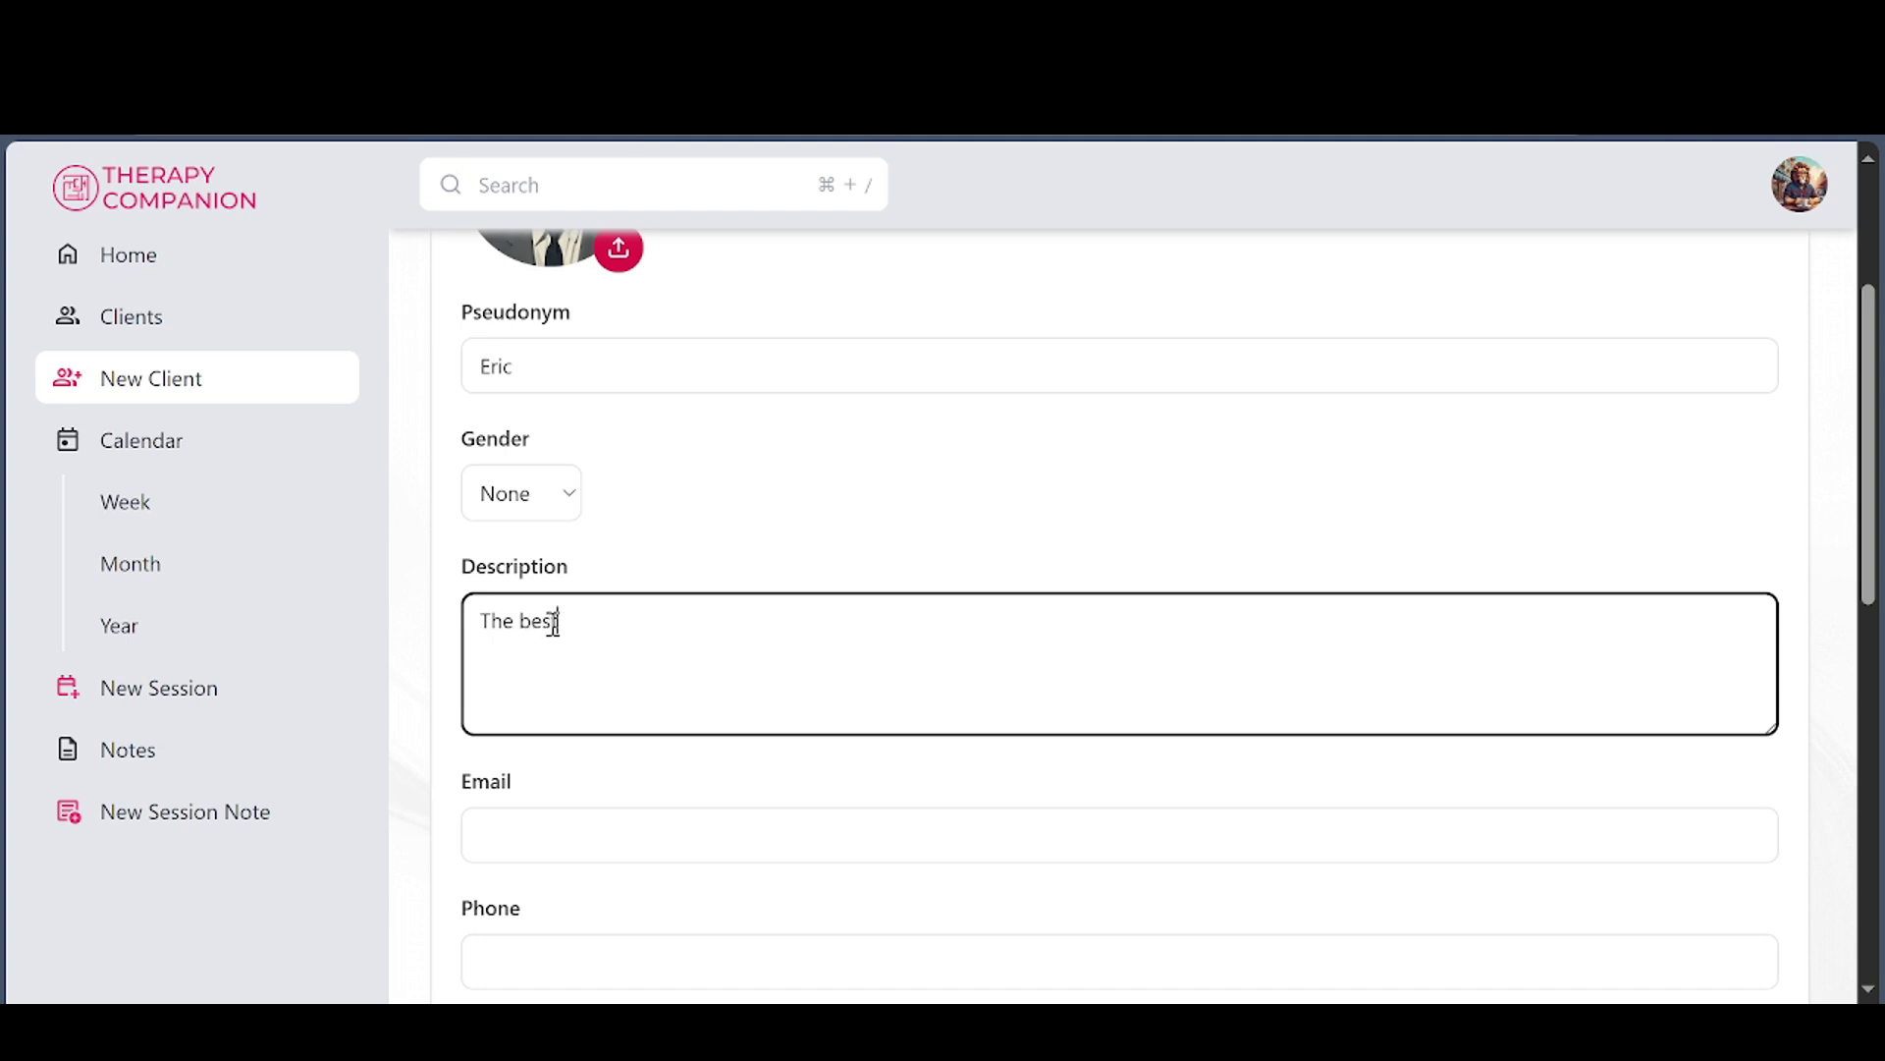
{"action": "type", "text": "The best"}
{"action": "scroll", "coordinate": [938, 660], "scroll_direction": "down", "scroll_amount": 3}
{"action": "left_click", "coordinate": [541, 539]}
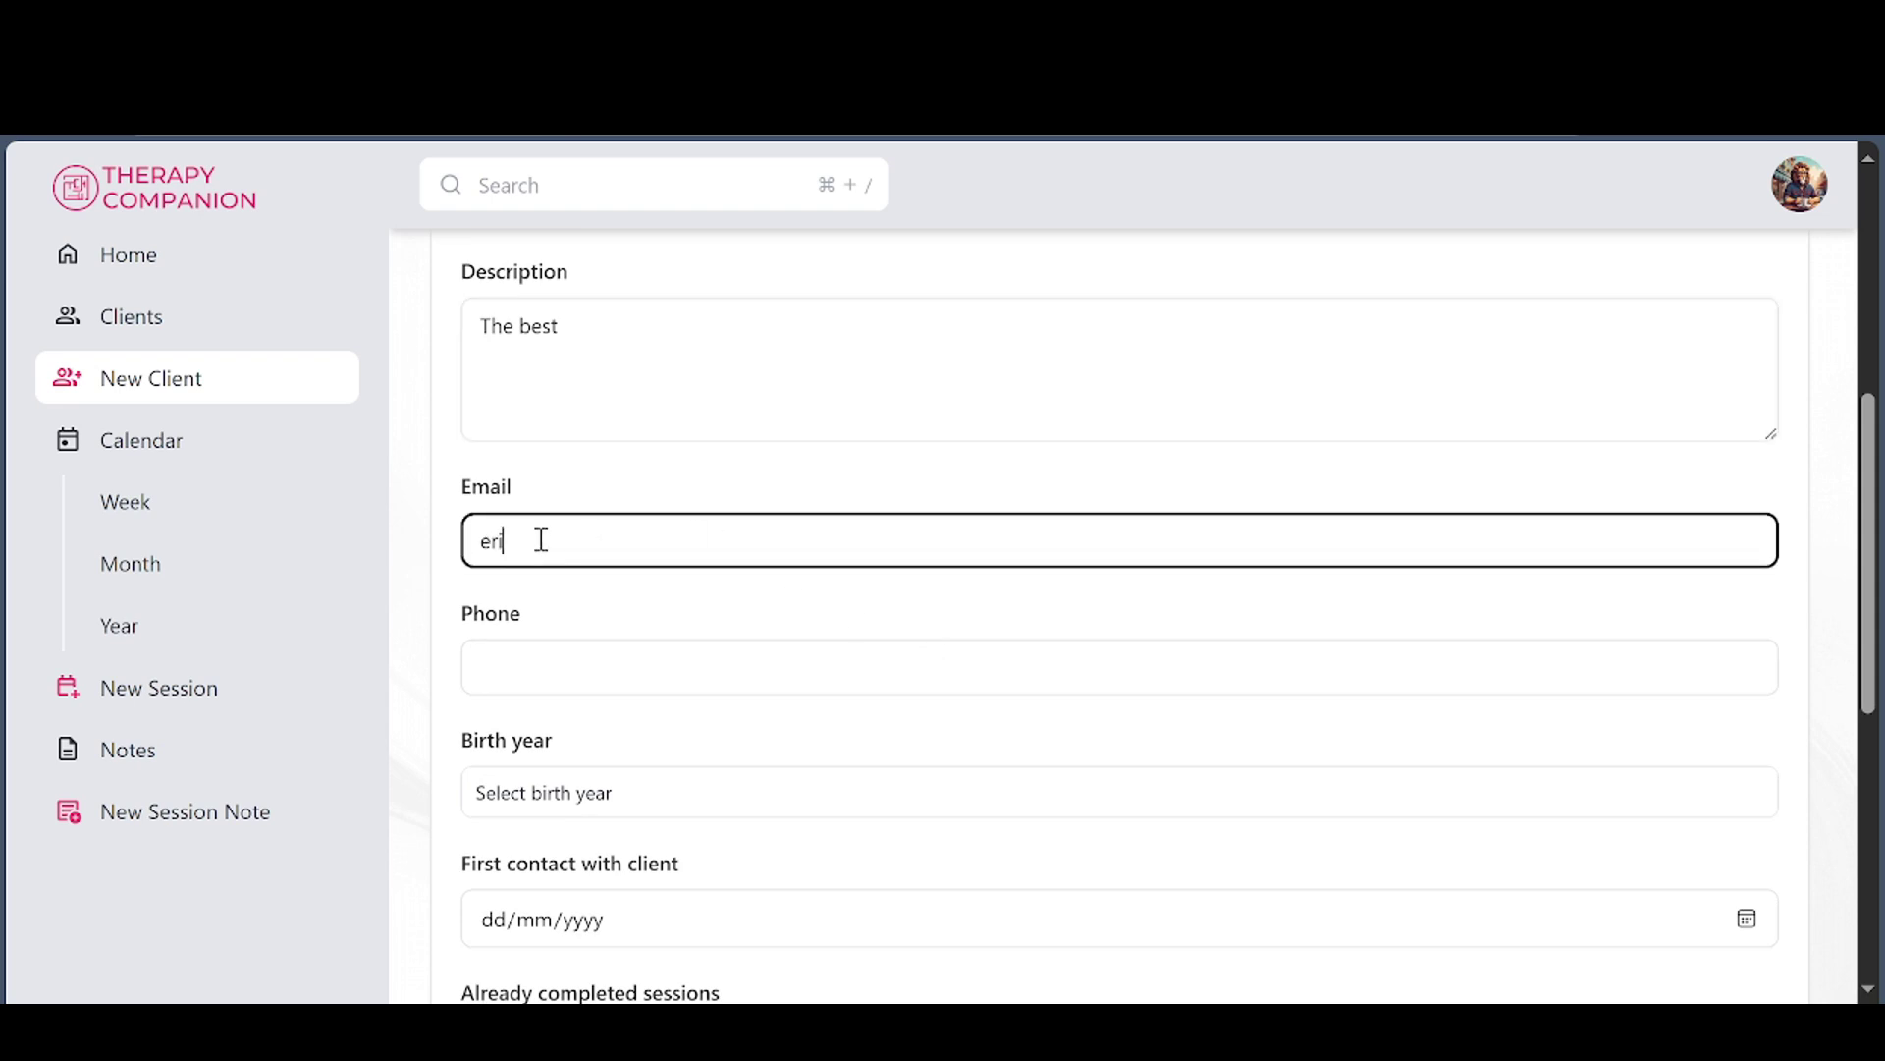
Record 20 already completed sessions and give the client the pink colour
{"action": "scroll", "coordinate": [756, 648], "scroll_direction": "down", "scroll_amount": 2}
{"action": "left_click", "coordinate": [665, 650]}
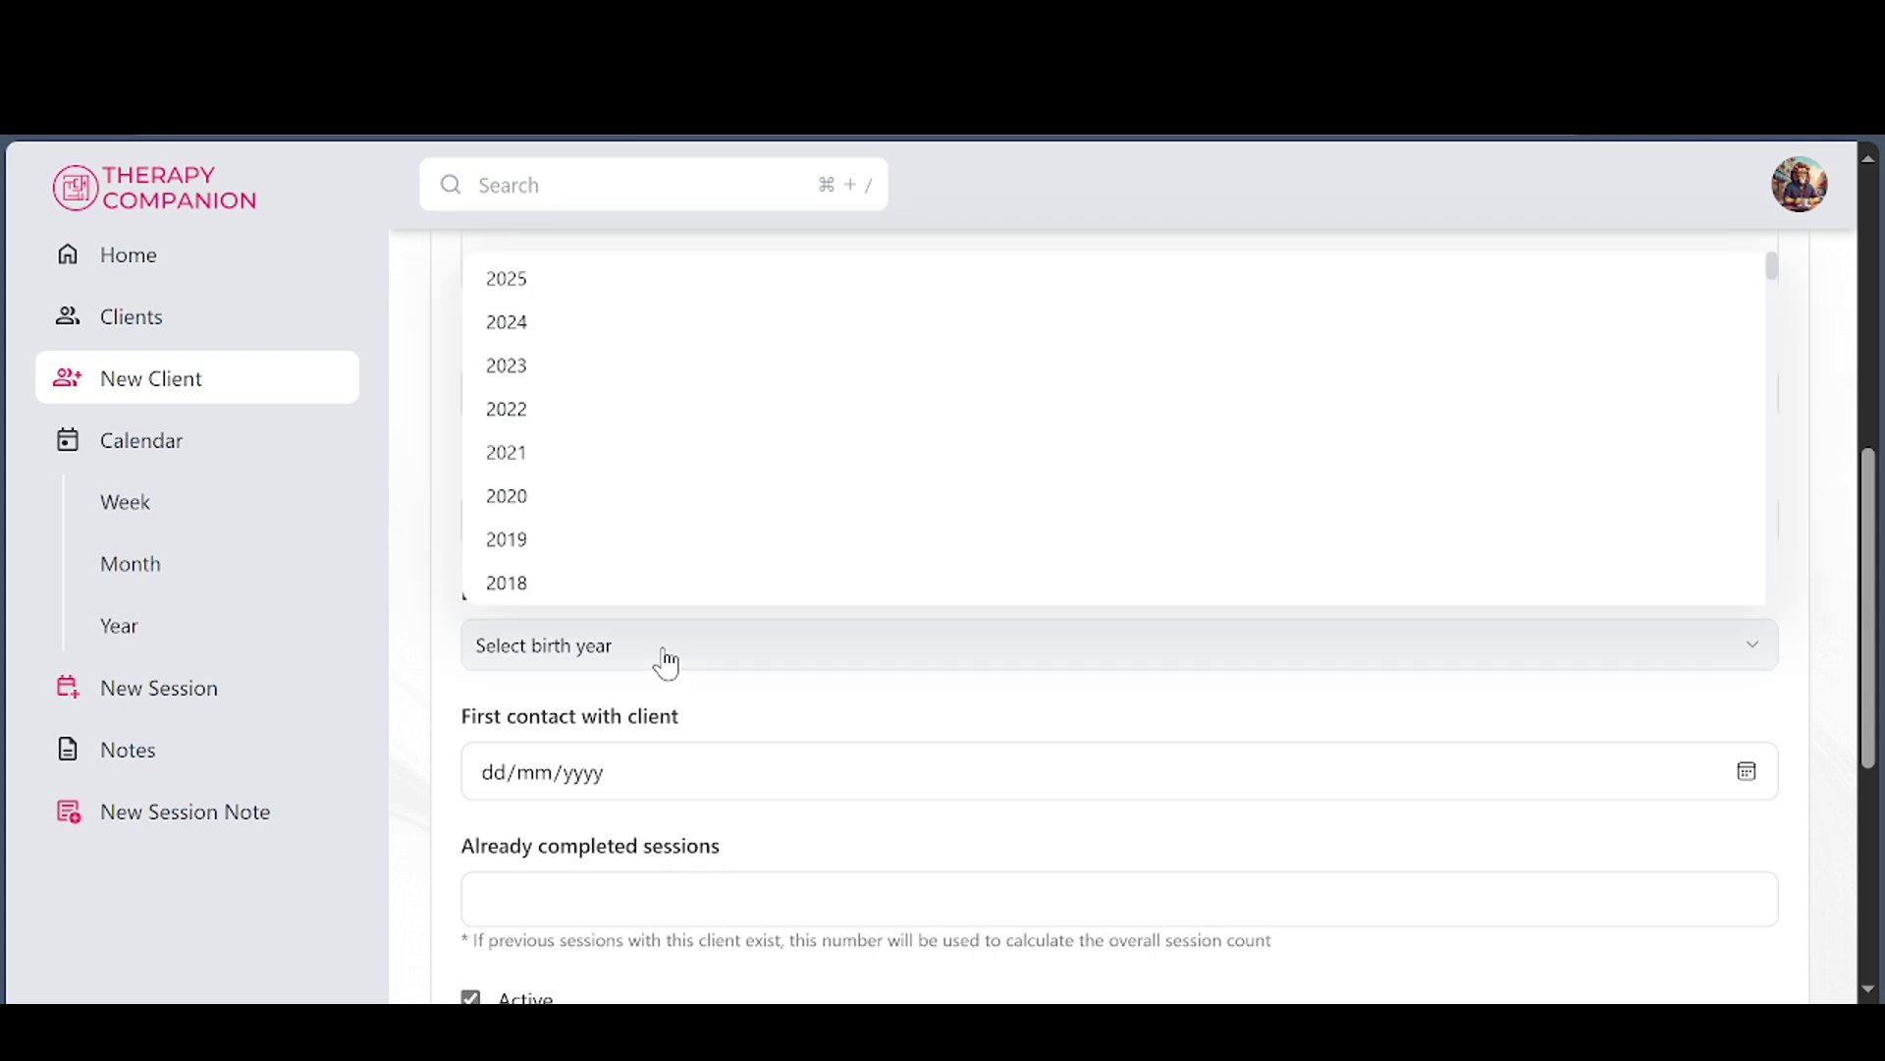
{"action": "left_click", "coordinate": [665, 658]}
{"action": "scroll", "coordinate": [658, 763], "scroll_direction": "down", "scroll_amount": 3}
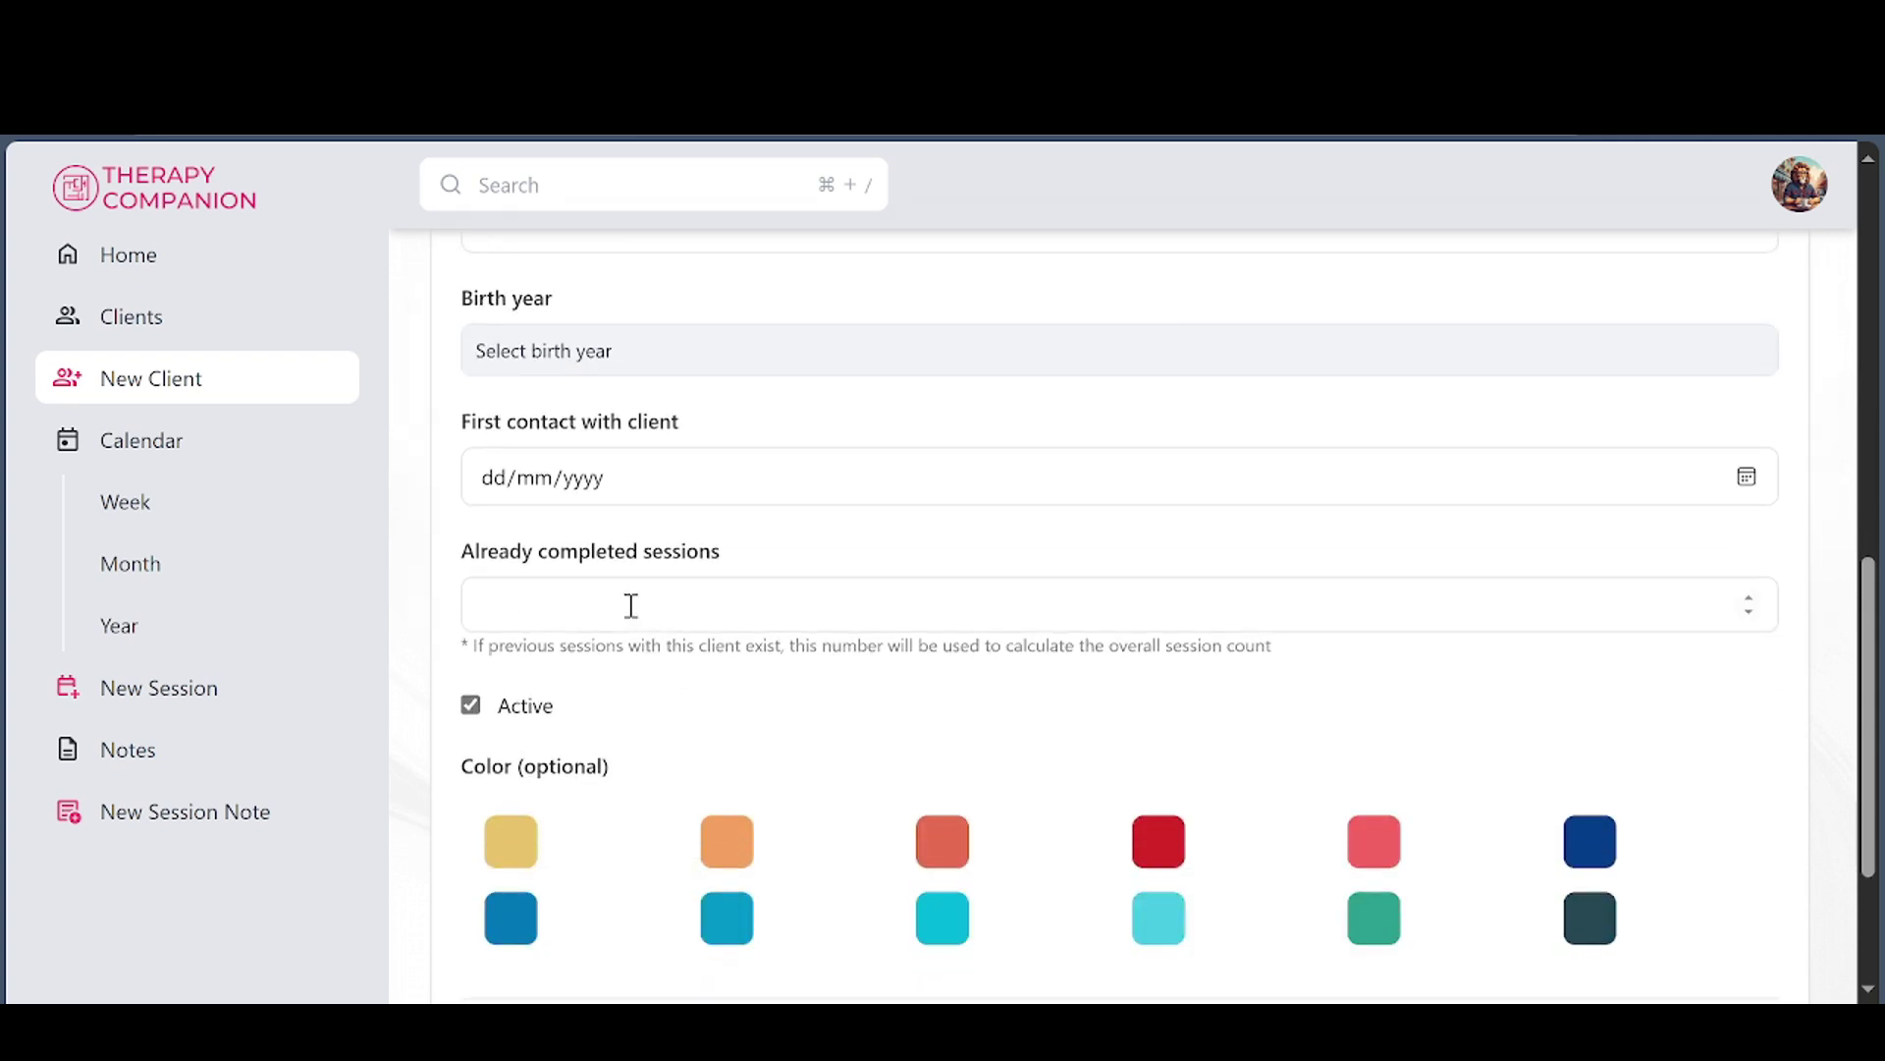
{"action": "left_click", "coordinate": [569, 611]}
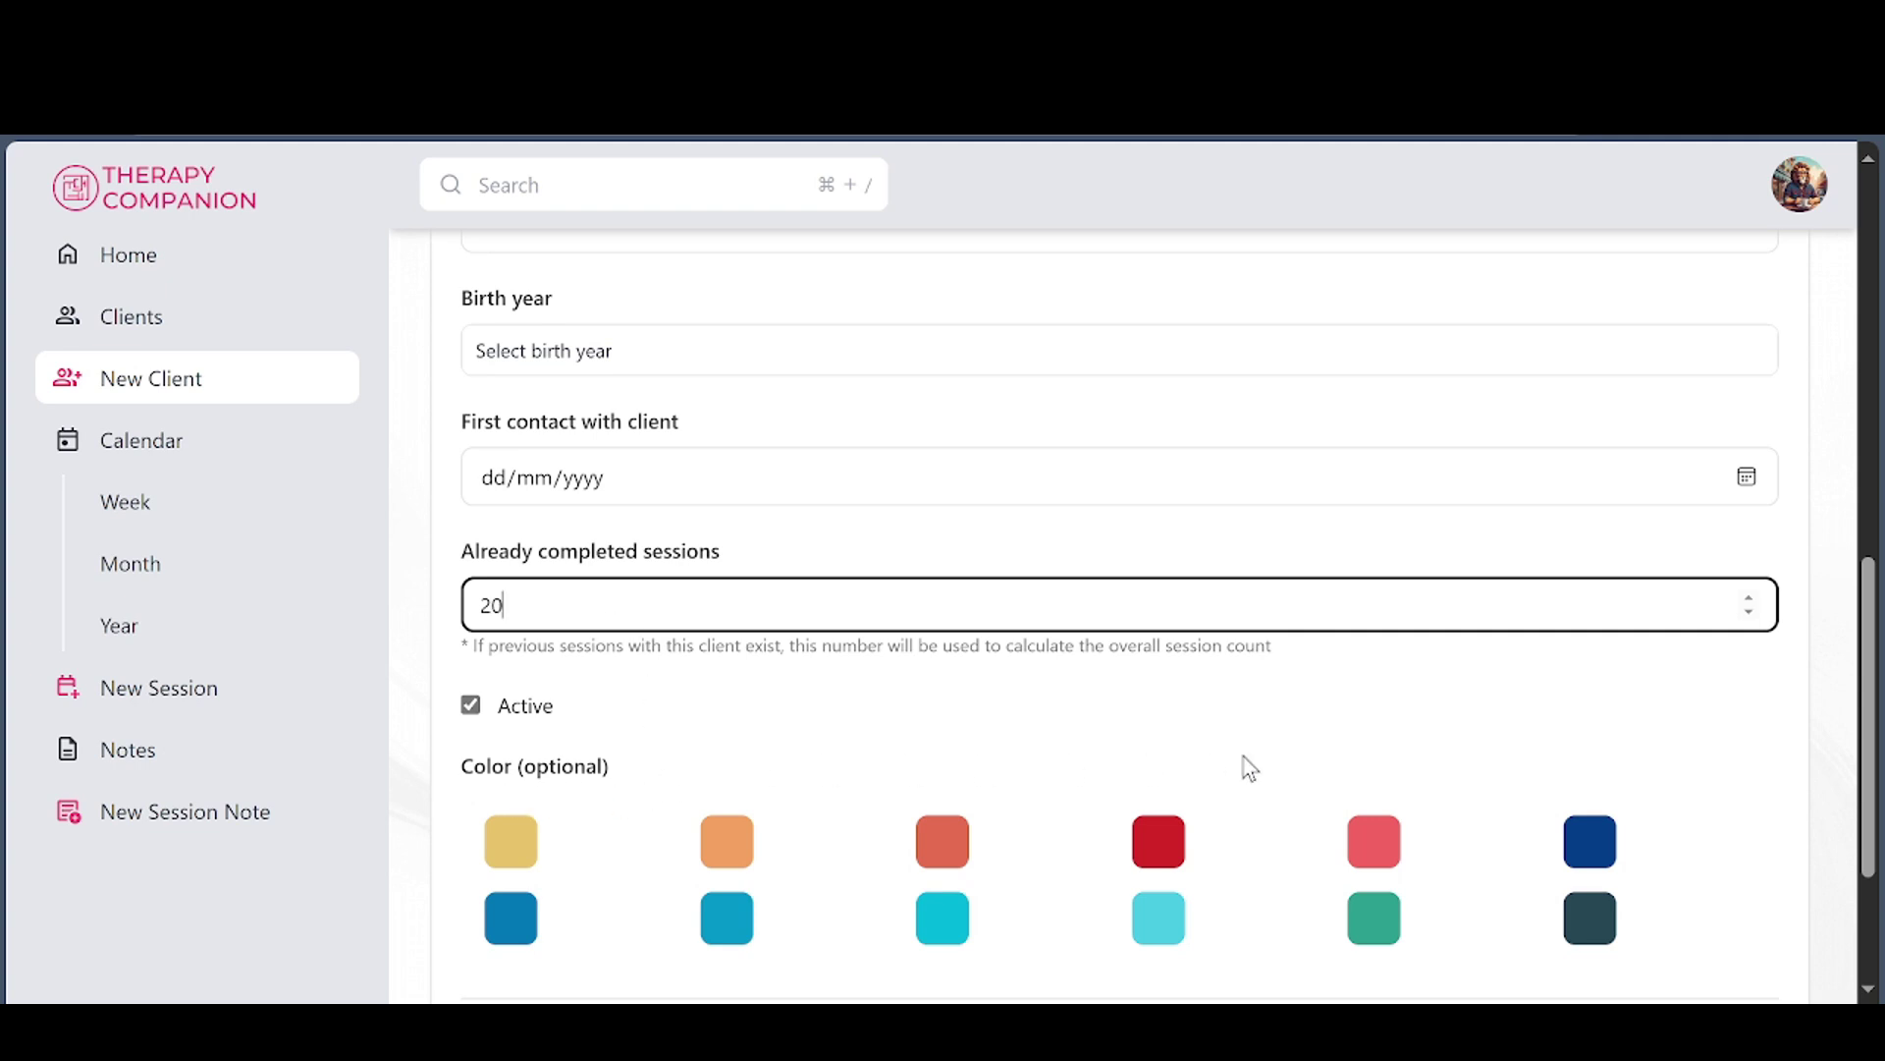
{"action": "scroll", "coordinate": [1528, 762], "scroll_direction": "down", "scroll_amount": 2}
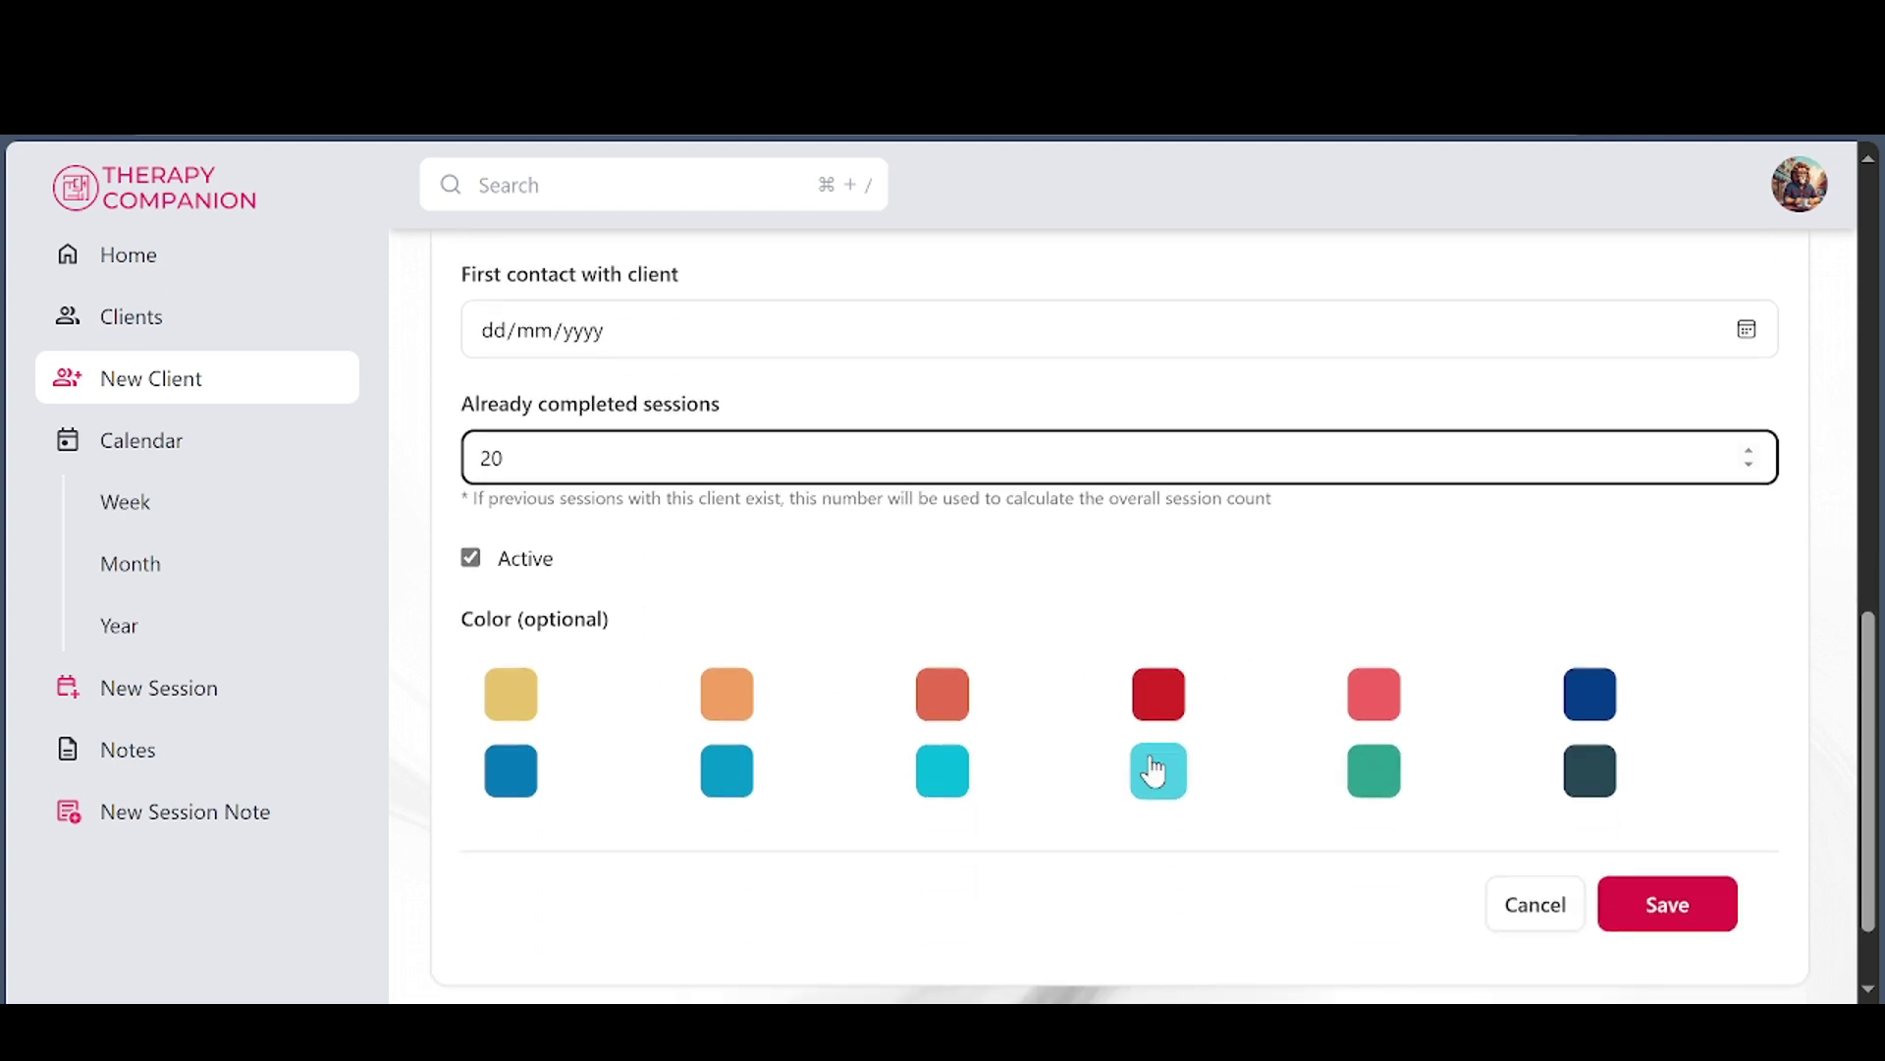
{"action": "left_click", "coordinate": [1367, 697]}
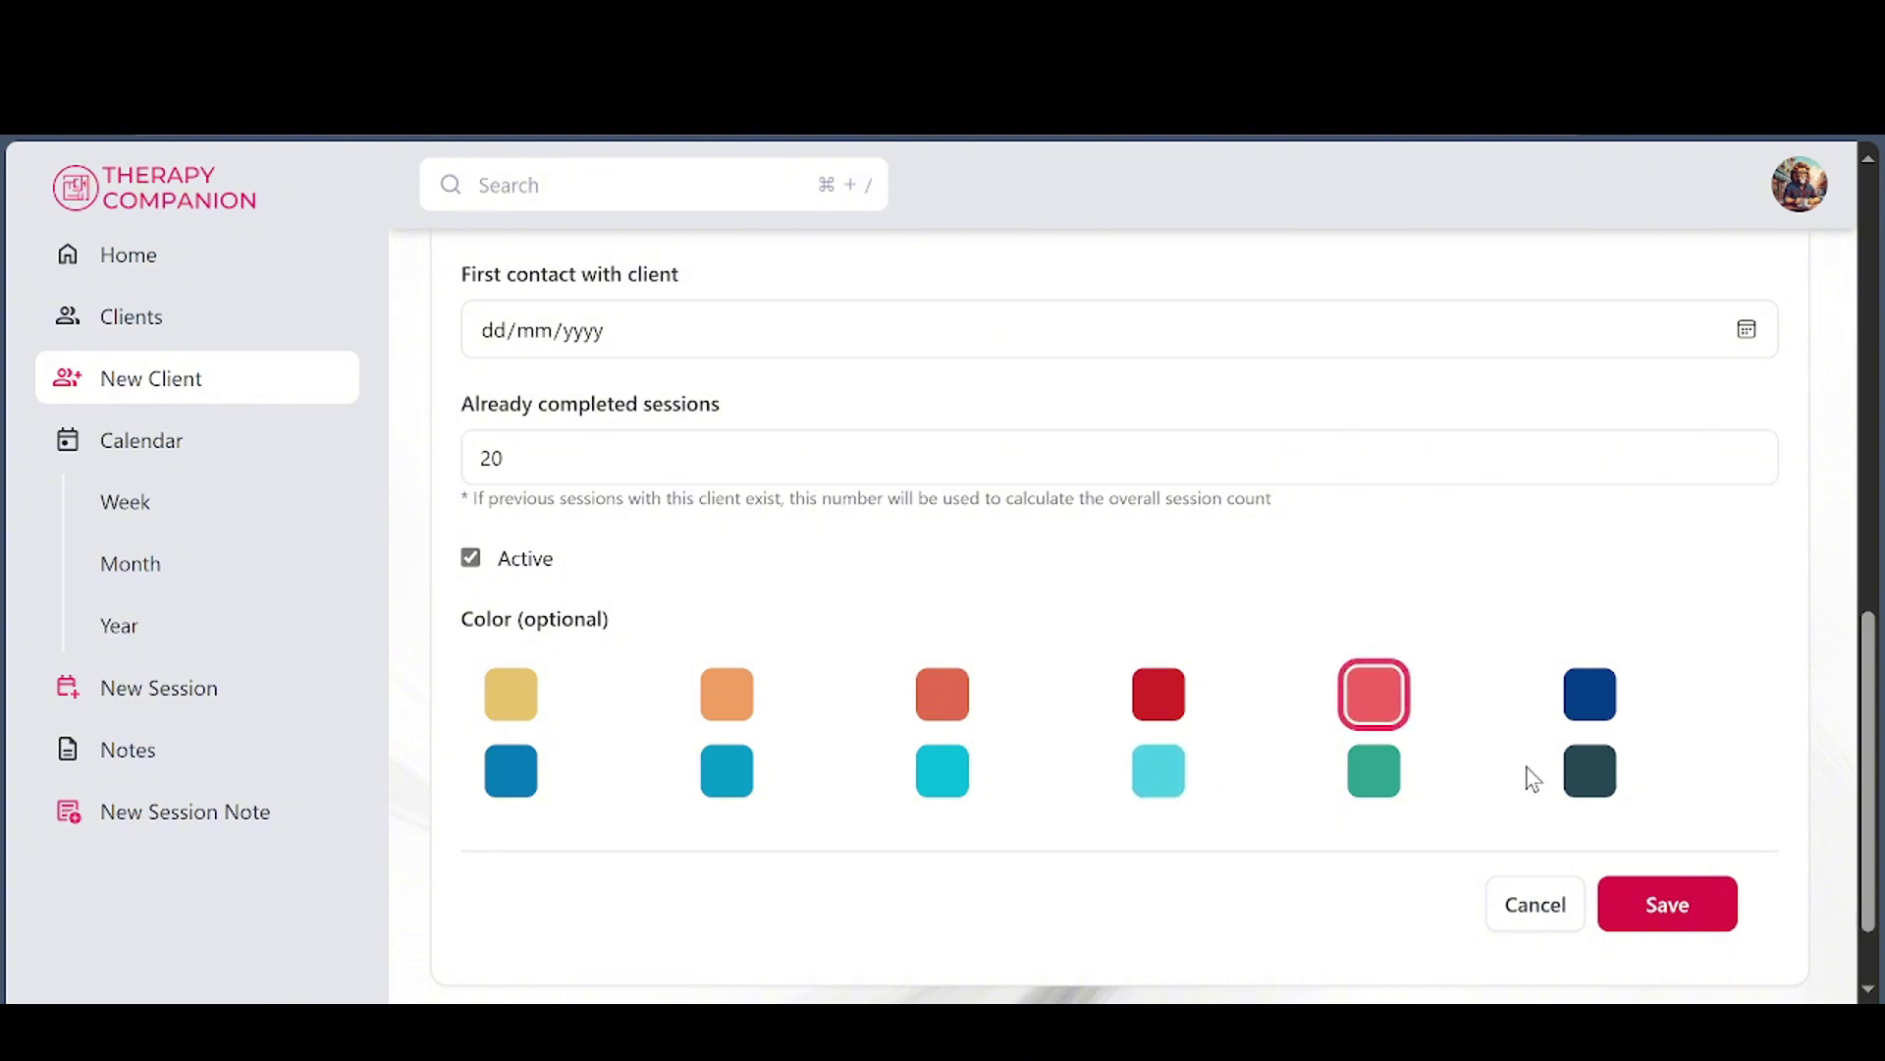
Save client Eric and return to Today's Agenda
{"action": "left_click", "coordinate": [1703, 914]}
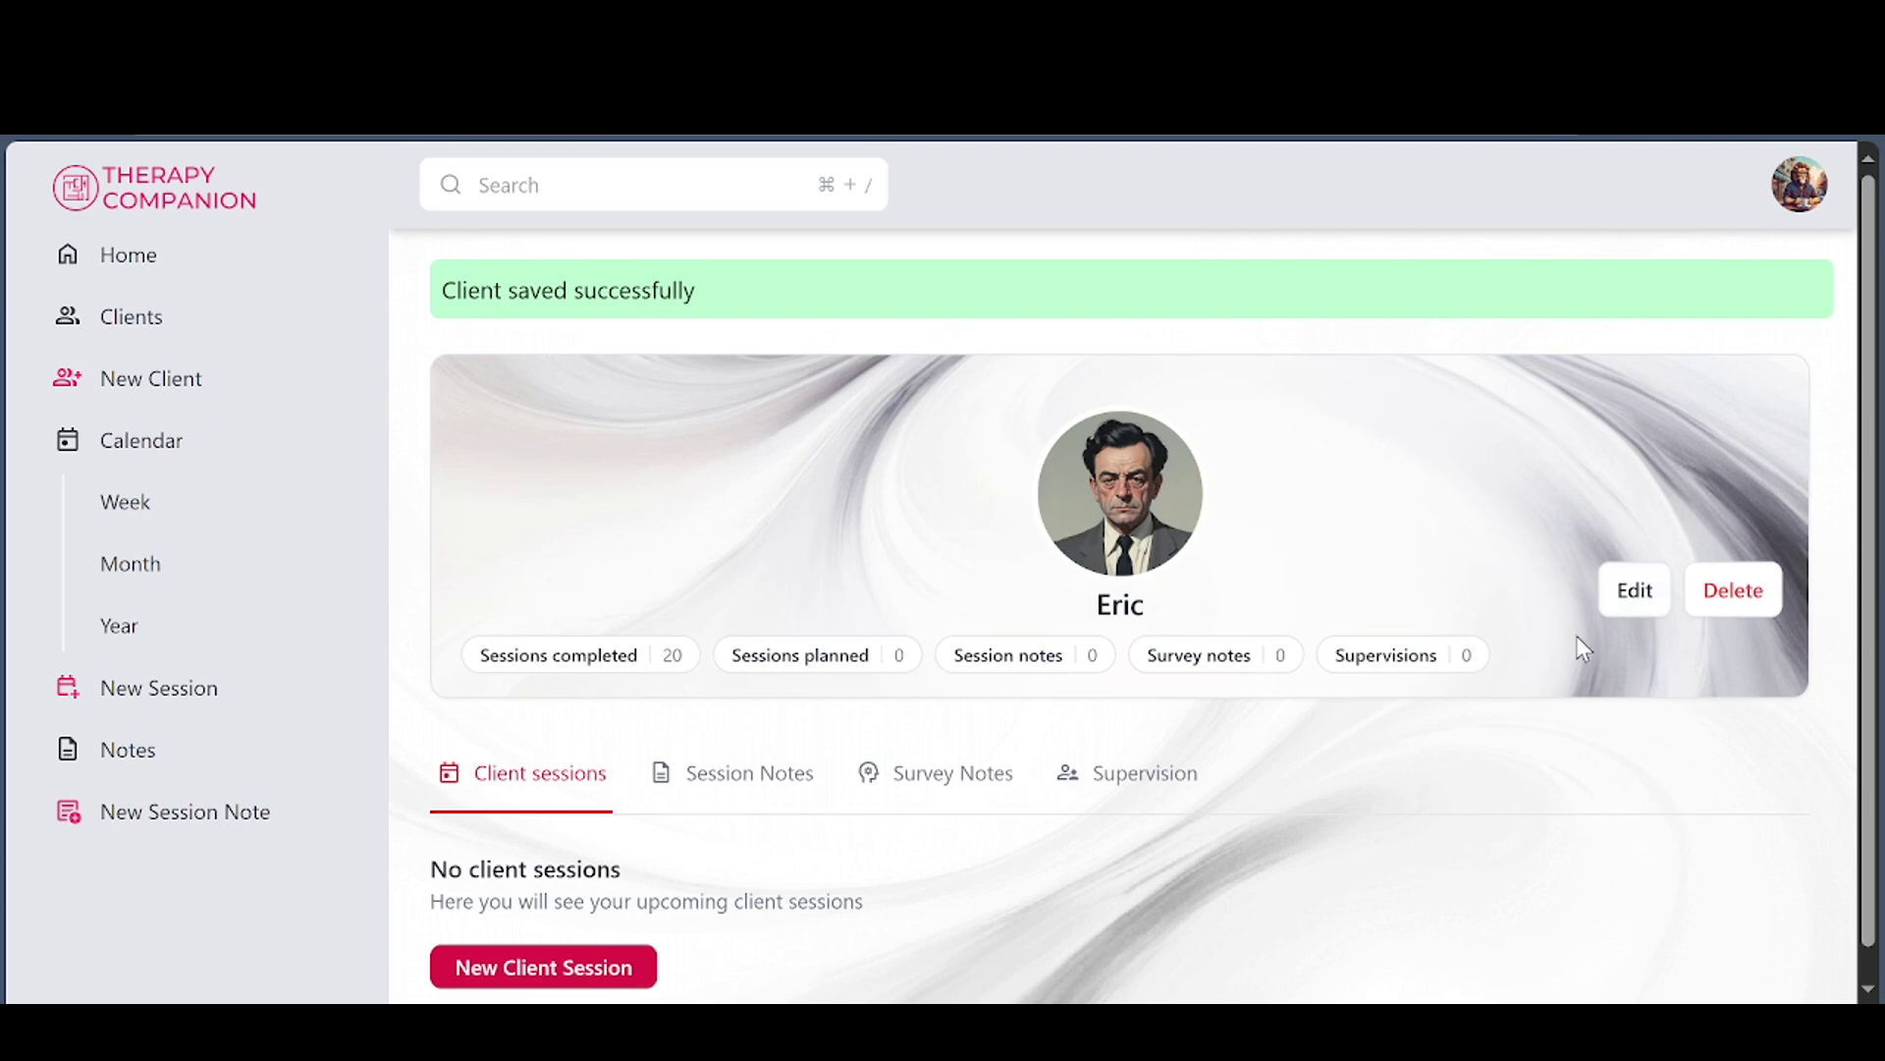
{"action": "scroll", "coordinate": [982, 815], "scroll_direction": "down", "scroll_amount": 1}
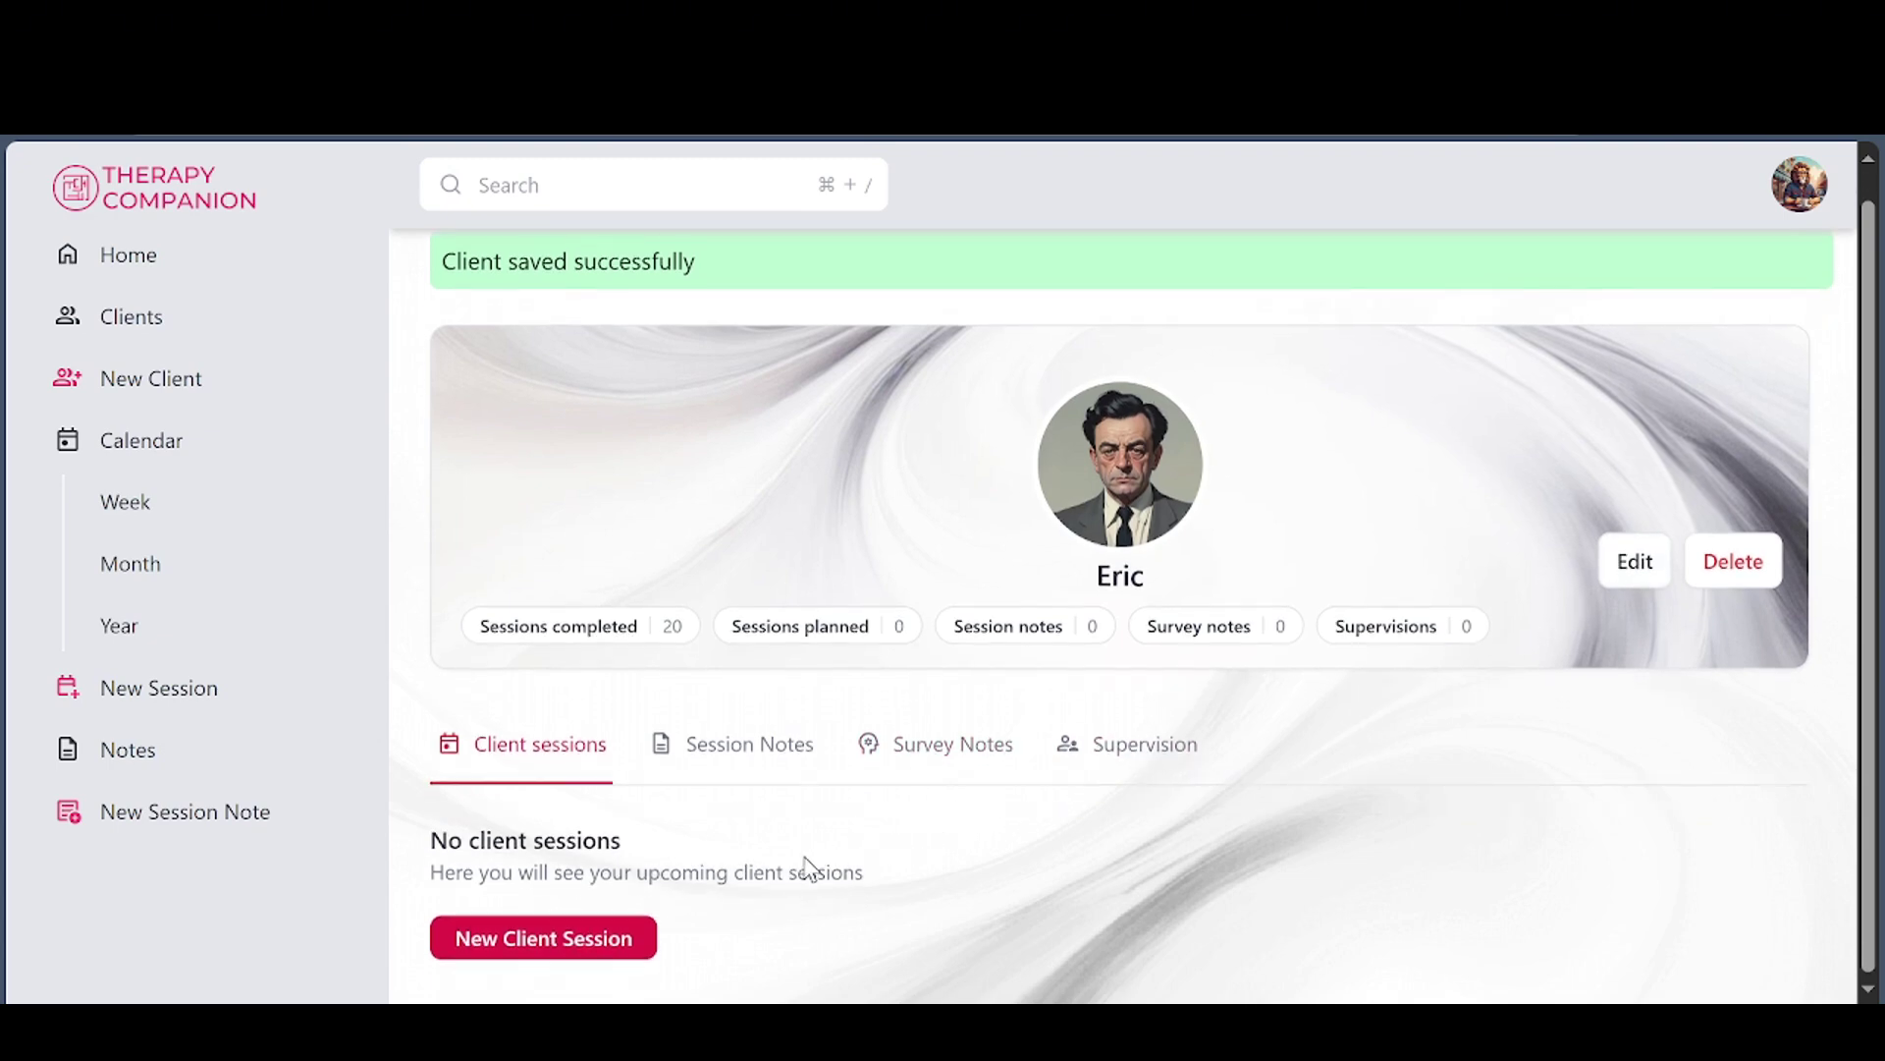
{"action": "scroll", "coordinate": [808, 866], "scroll_direction": "up", "scroll_amount": 1}
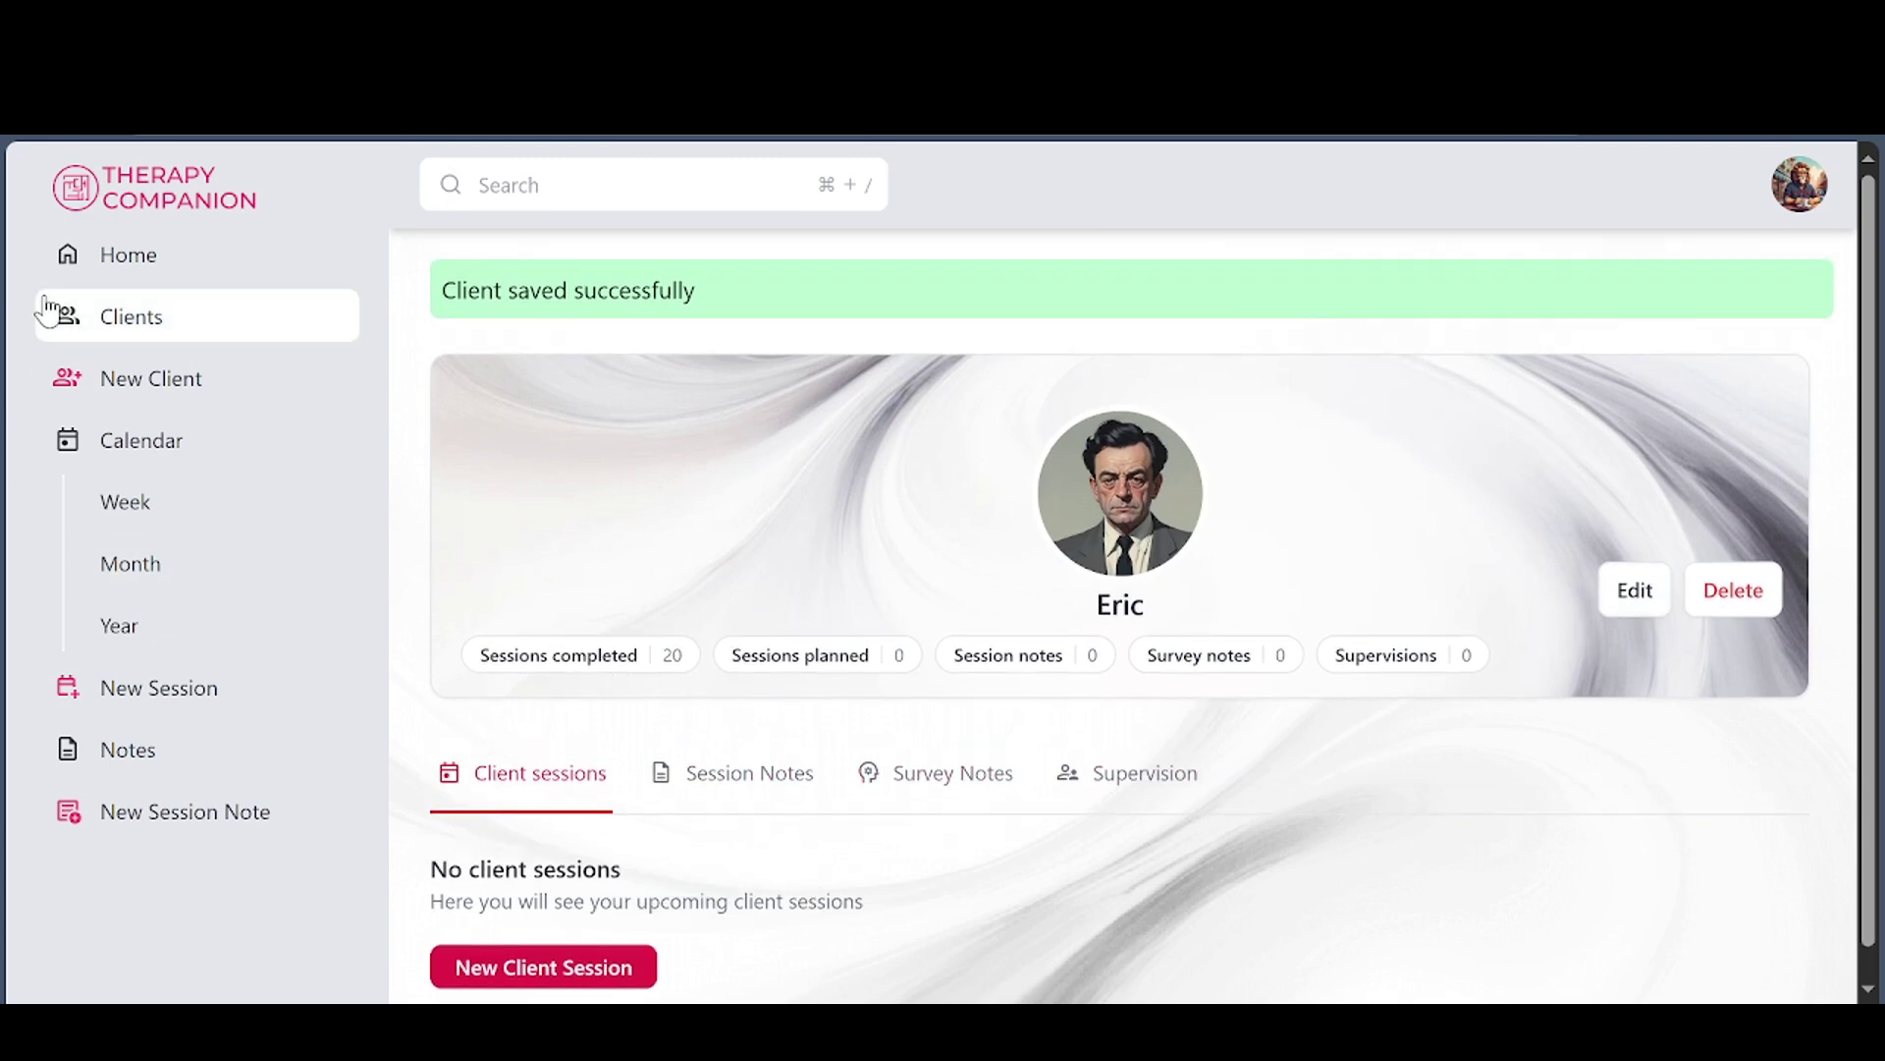
{"action": "left_click", "coordinate": [134, 264]}
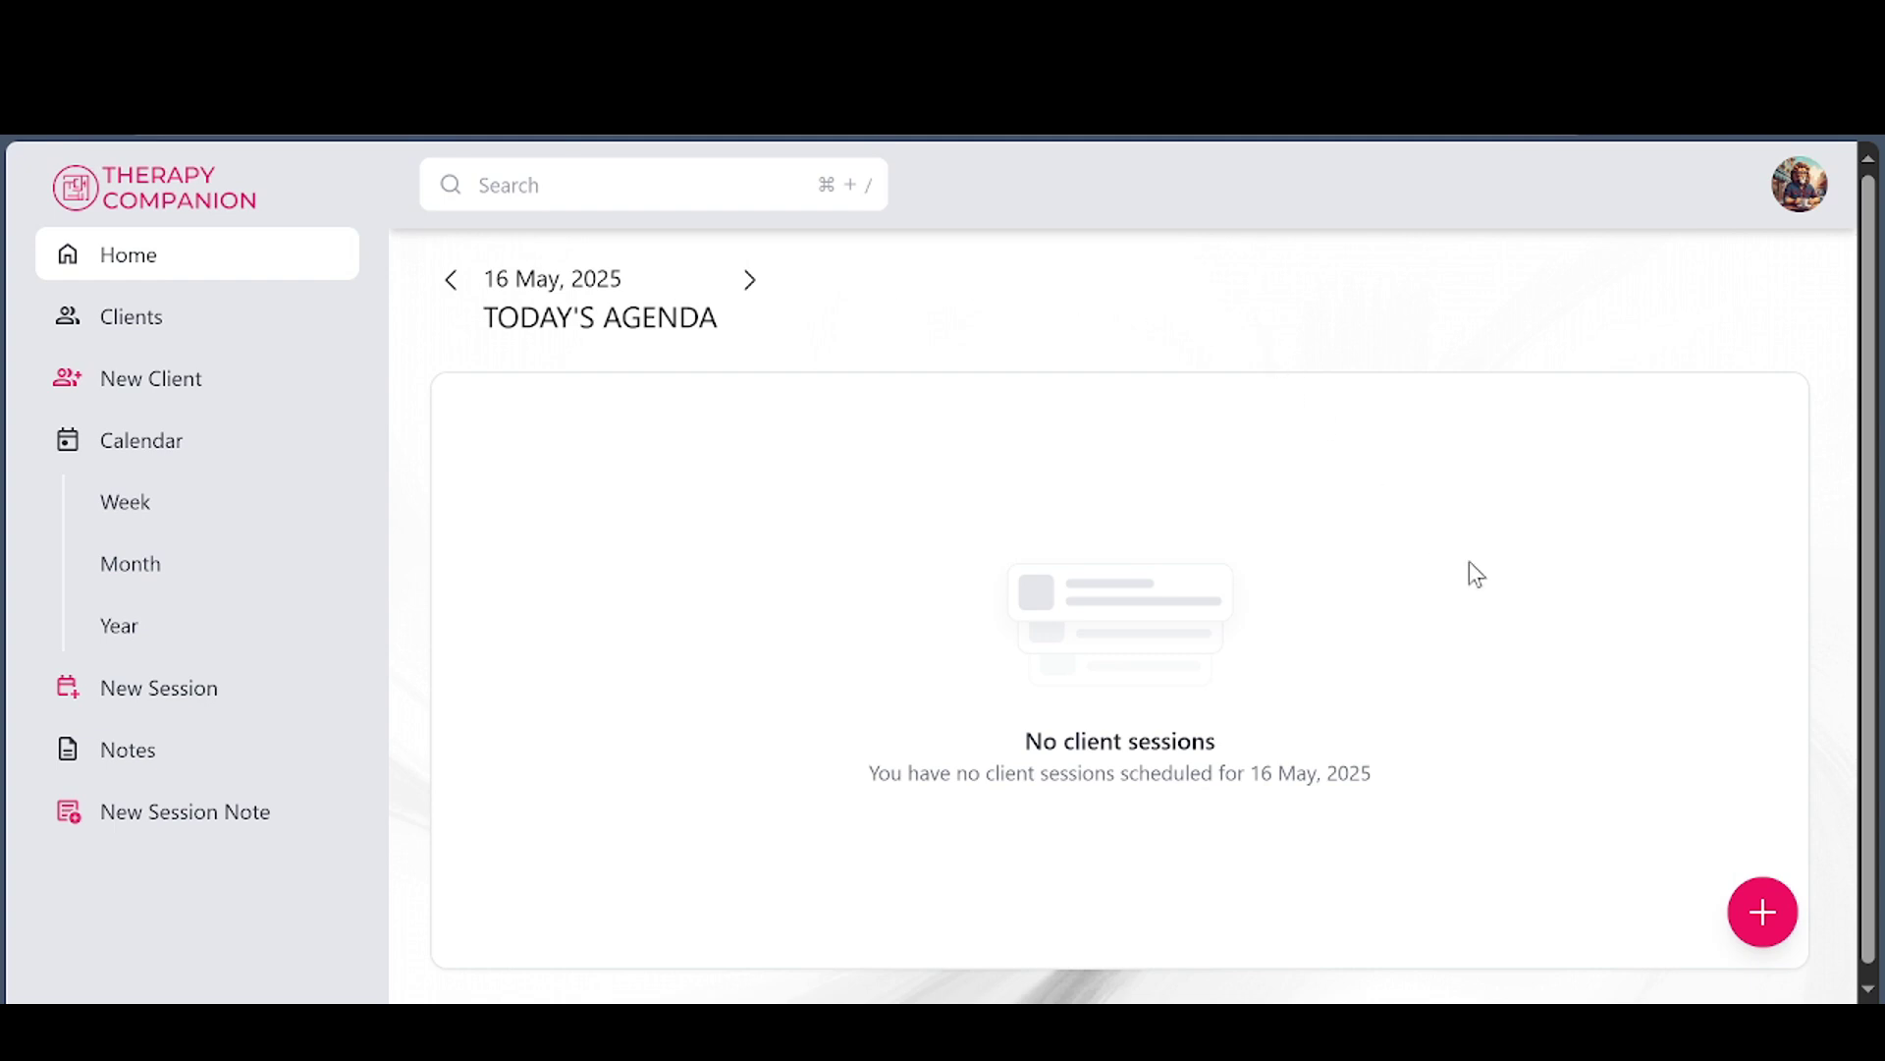
Start a new client session assigned to Eric
{"action": "left_click", "coordinate": [1773, 918]}
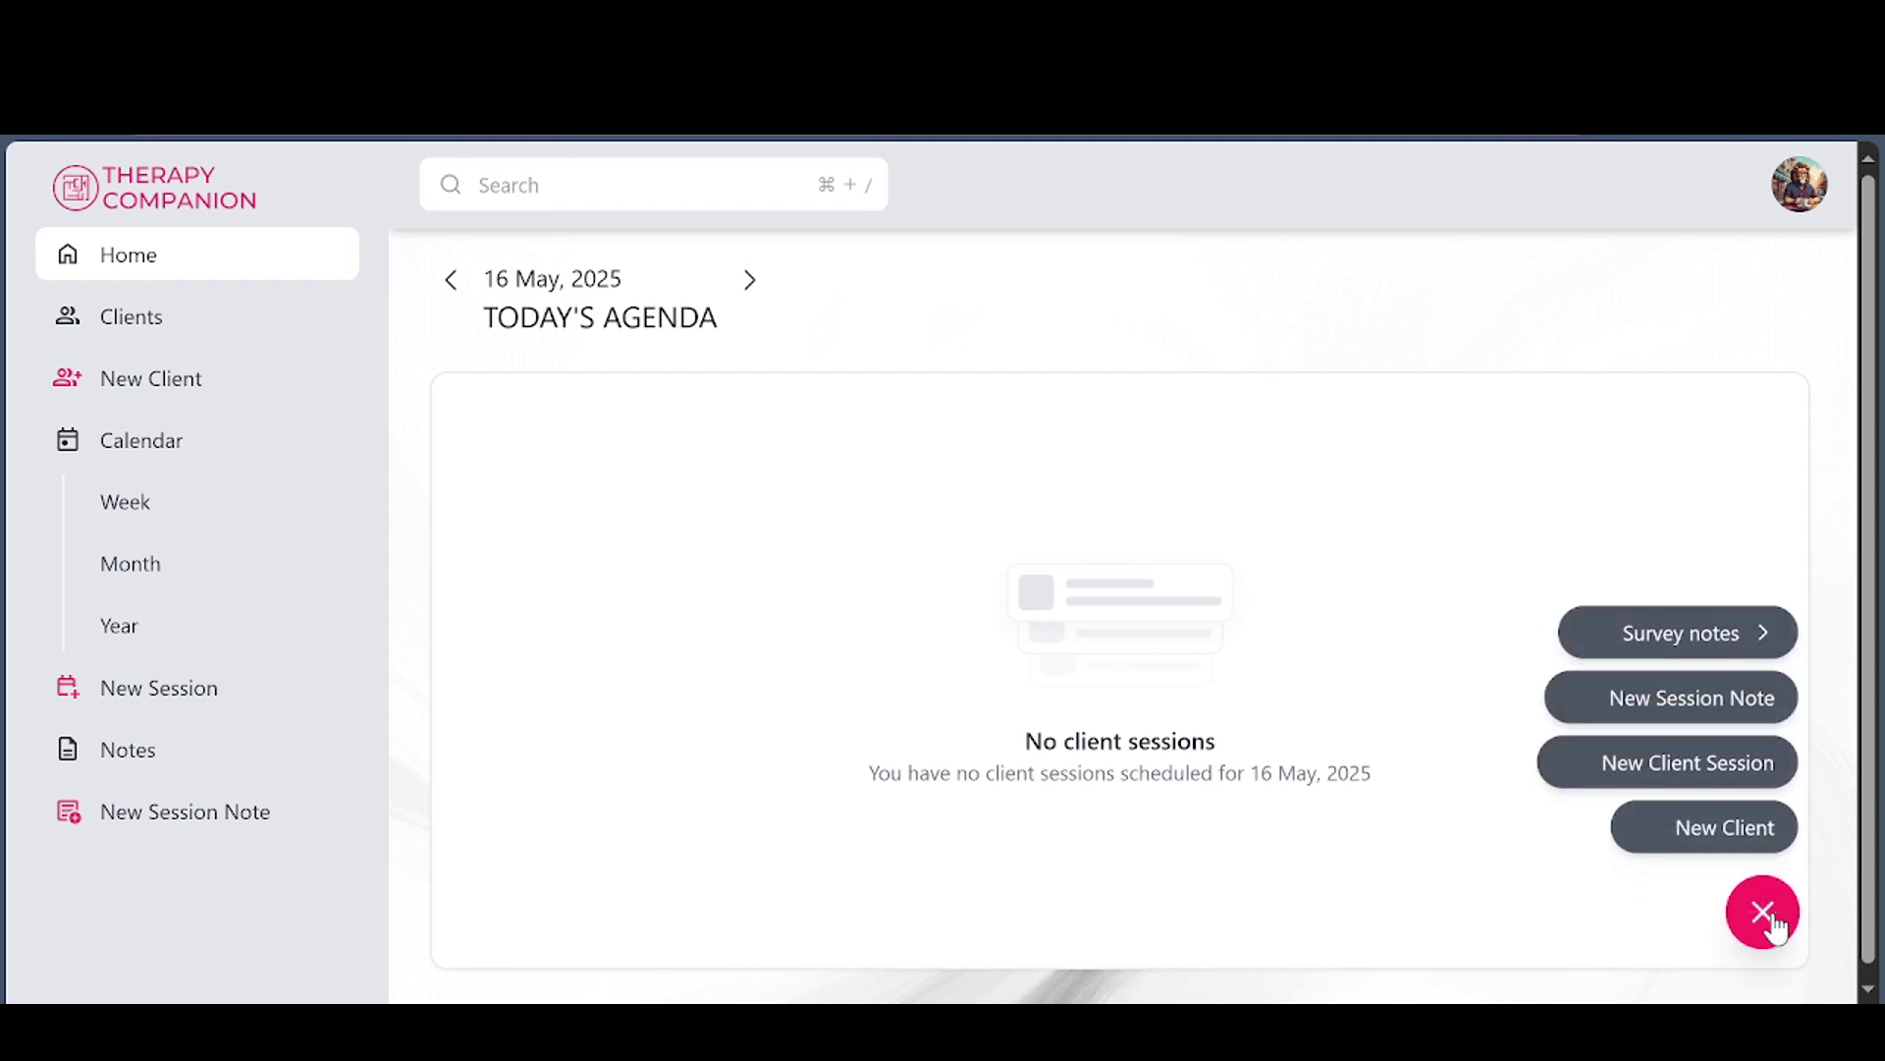
{"action": "left_click", "coordinate": [1702, 772]}
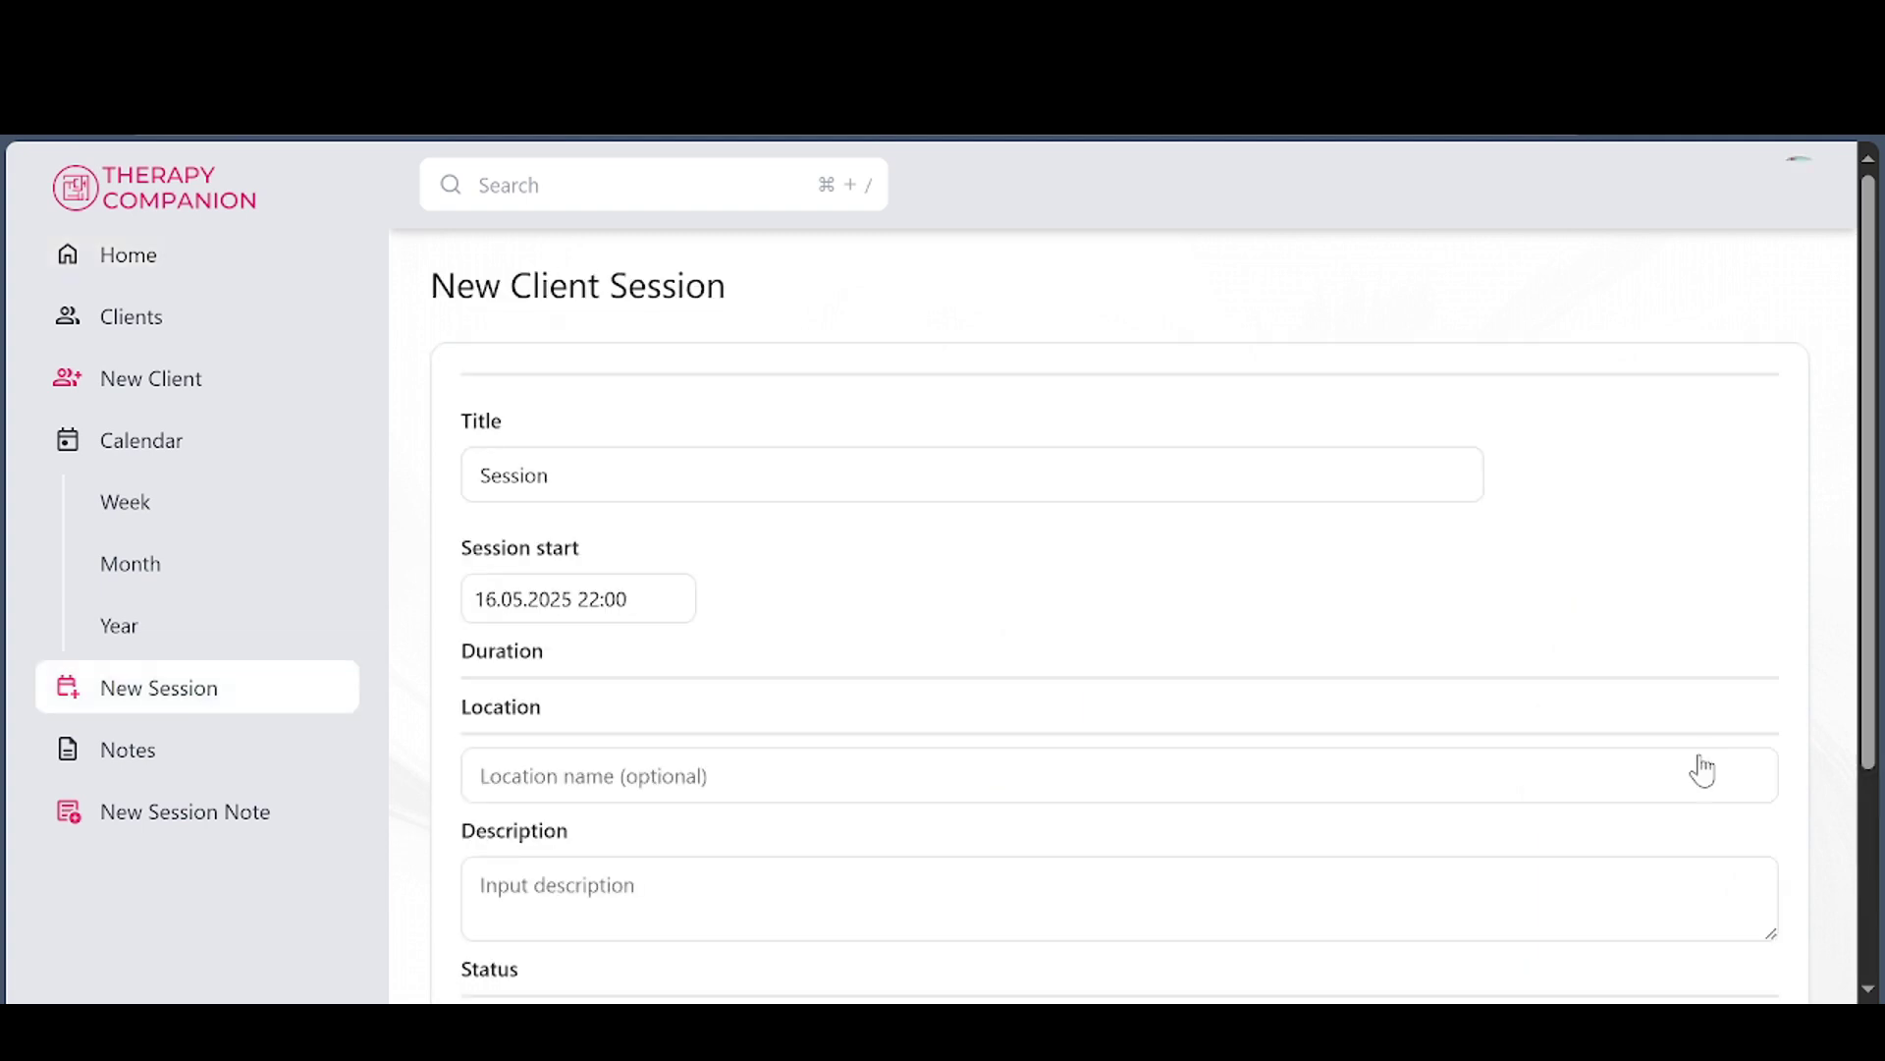
{"action": "left_click", "coordinate": [616, 408]}
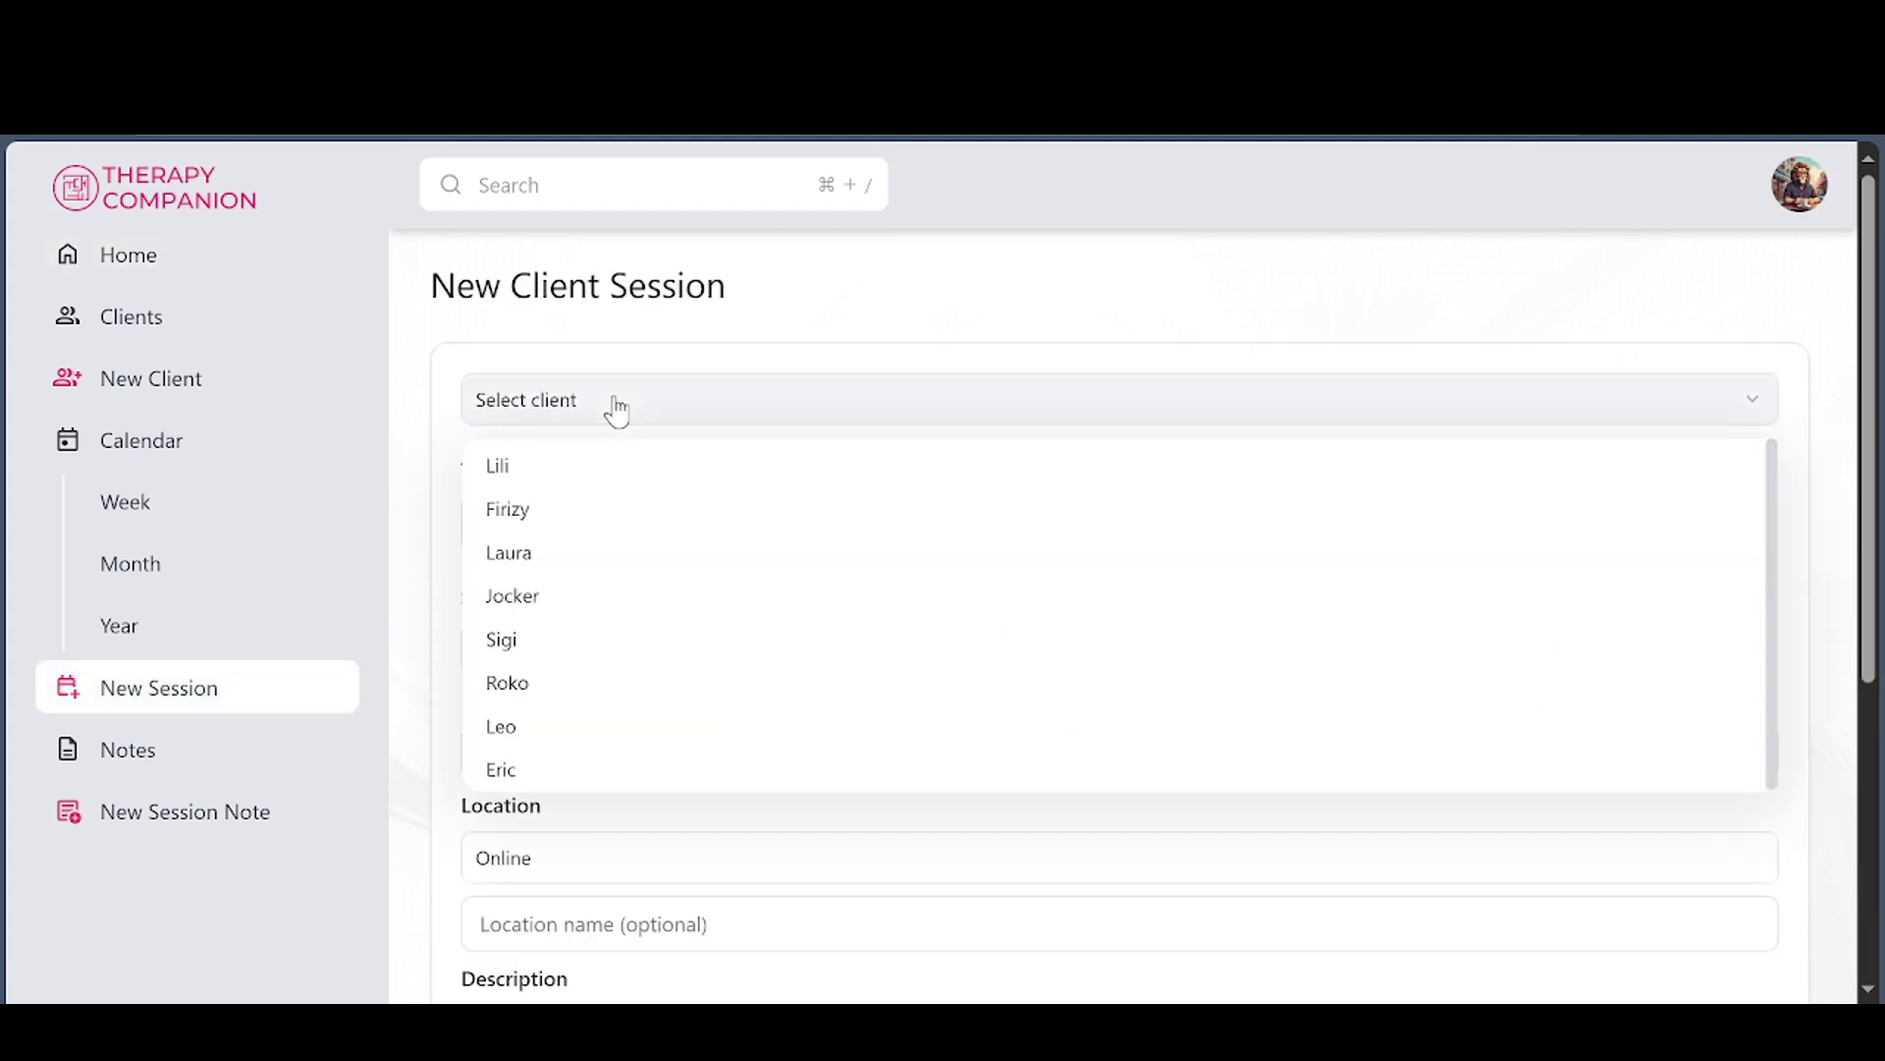
{"action": "left_click", "coordinate": [507, 769]}
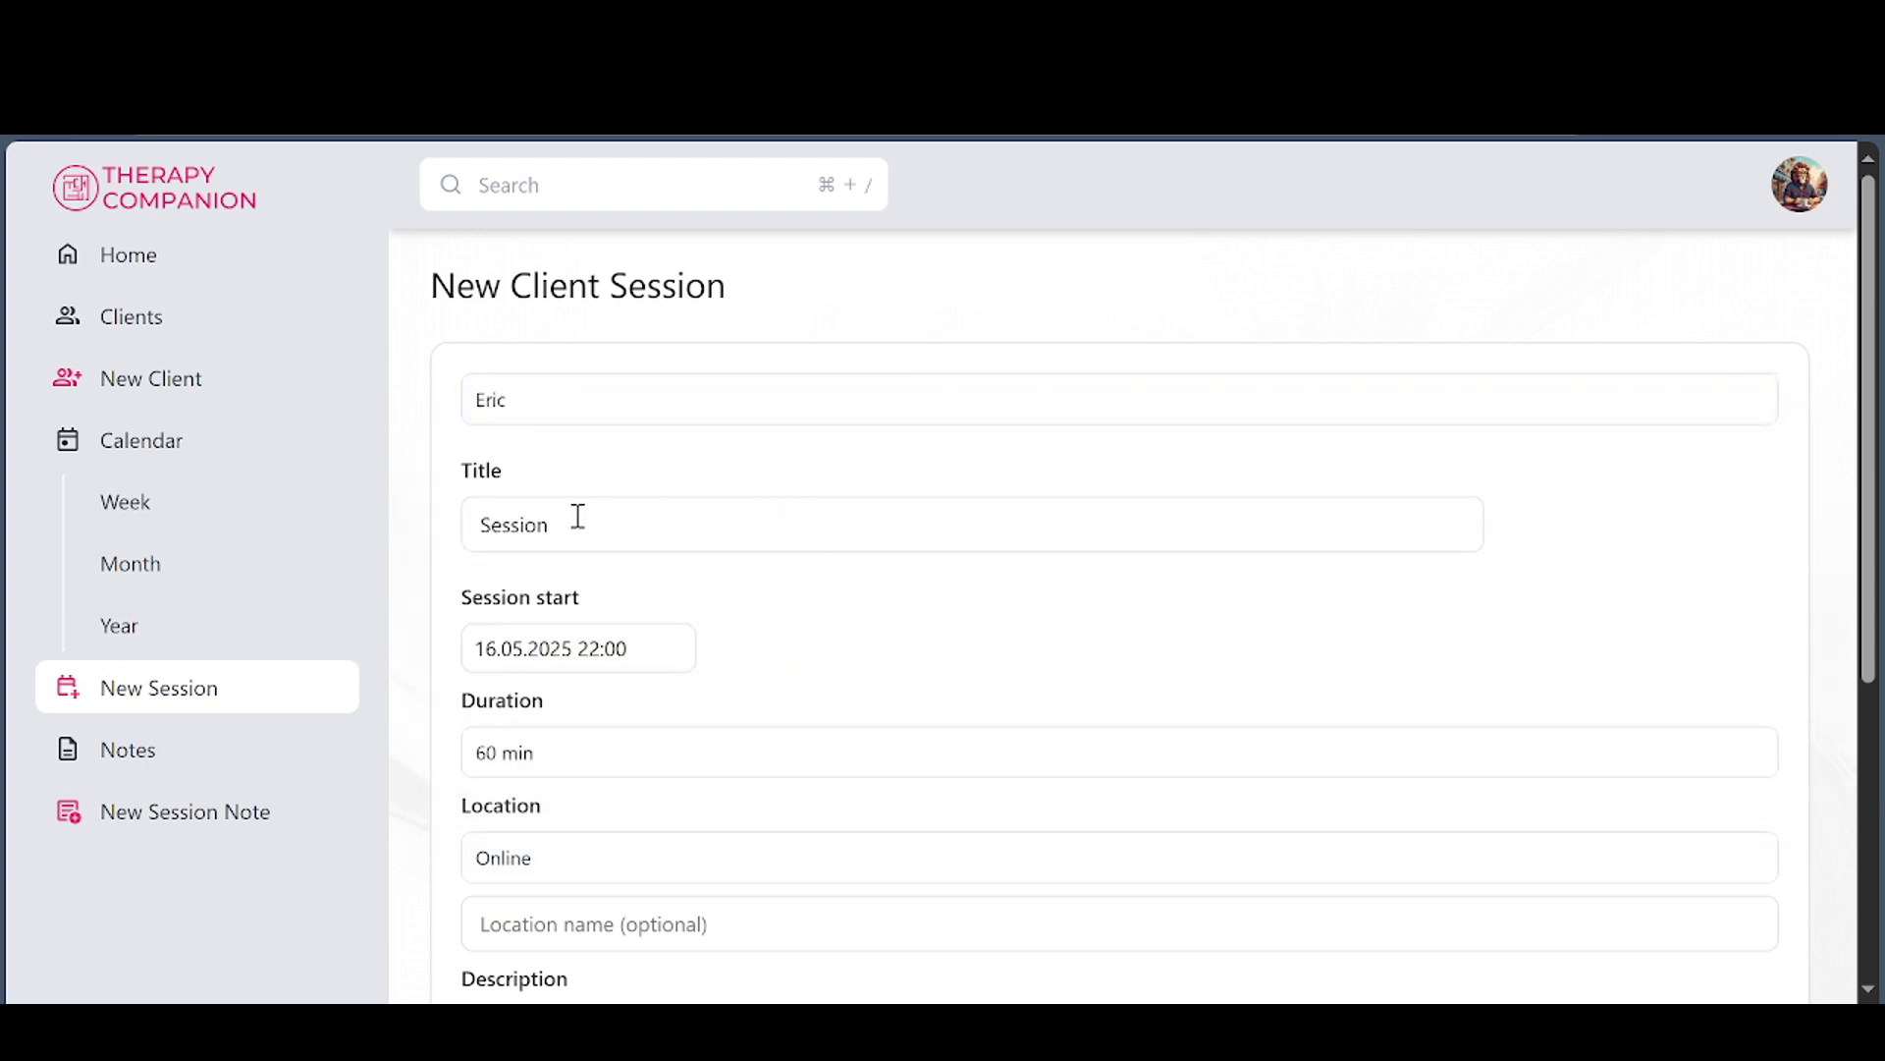
Set the session start to 13:00 today and save it
{"action": "left_click", "coordinate": [648, 648]}
{"action": "scroll", "coordinate": [812, 782], "scroll_direction": "down", "scroll_amount": 5}
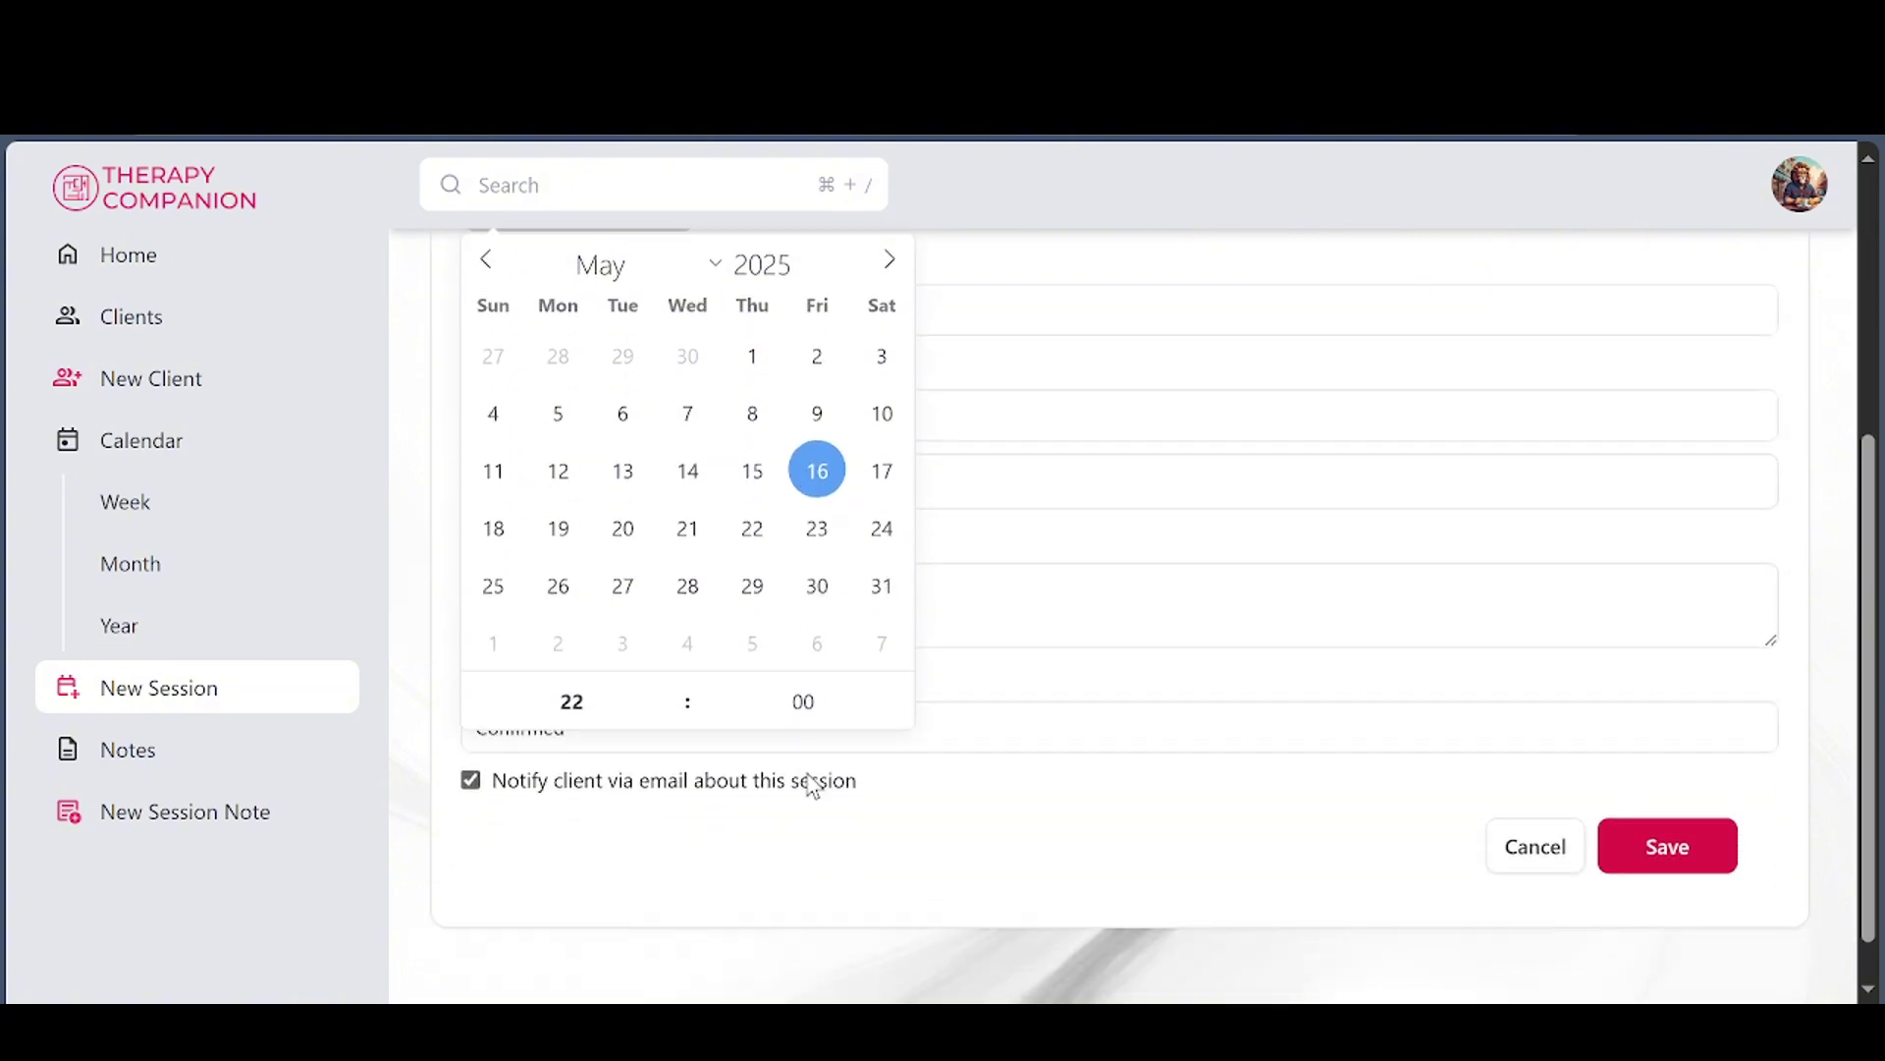
{"action": "left_click", "coordinate": [673, 685]}
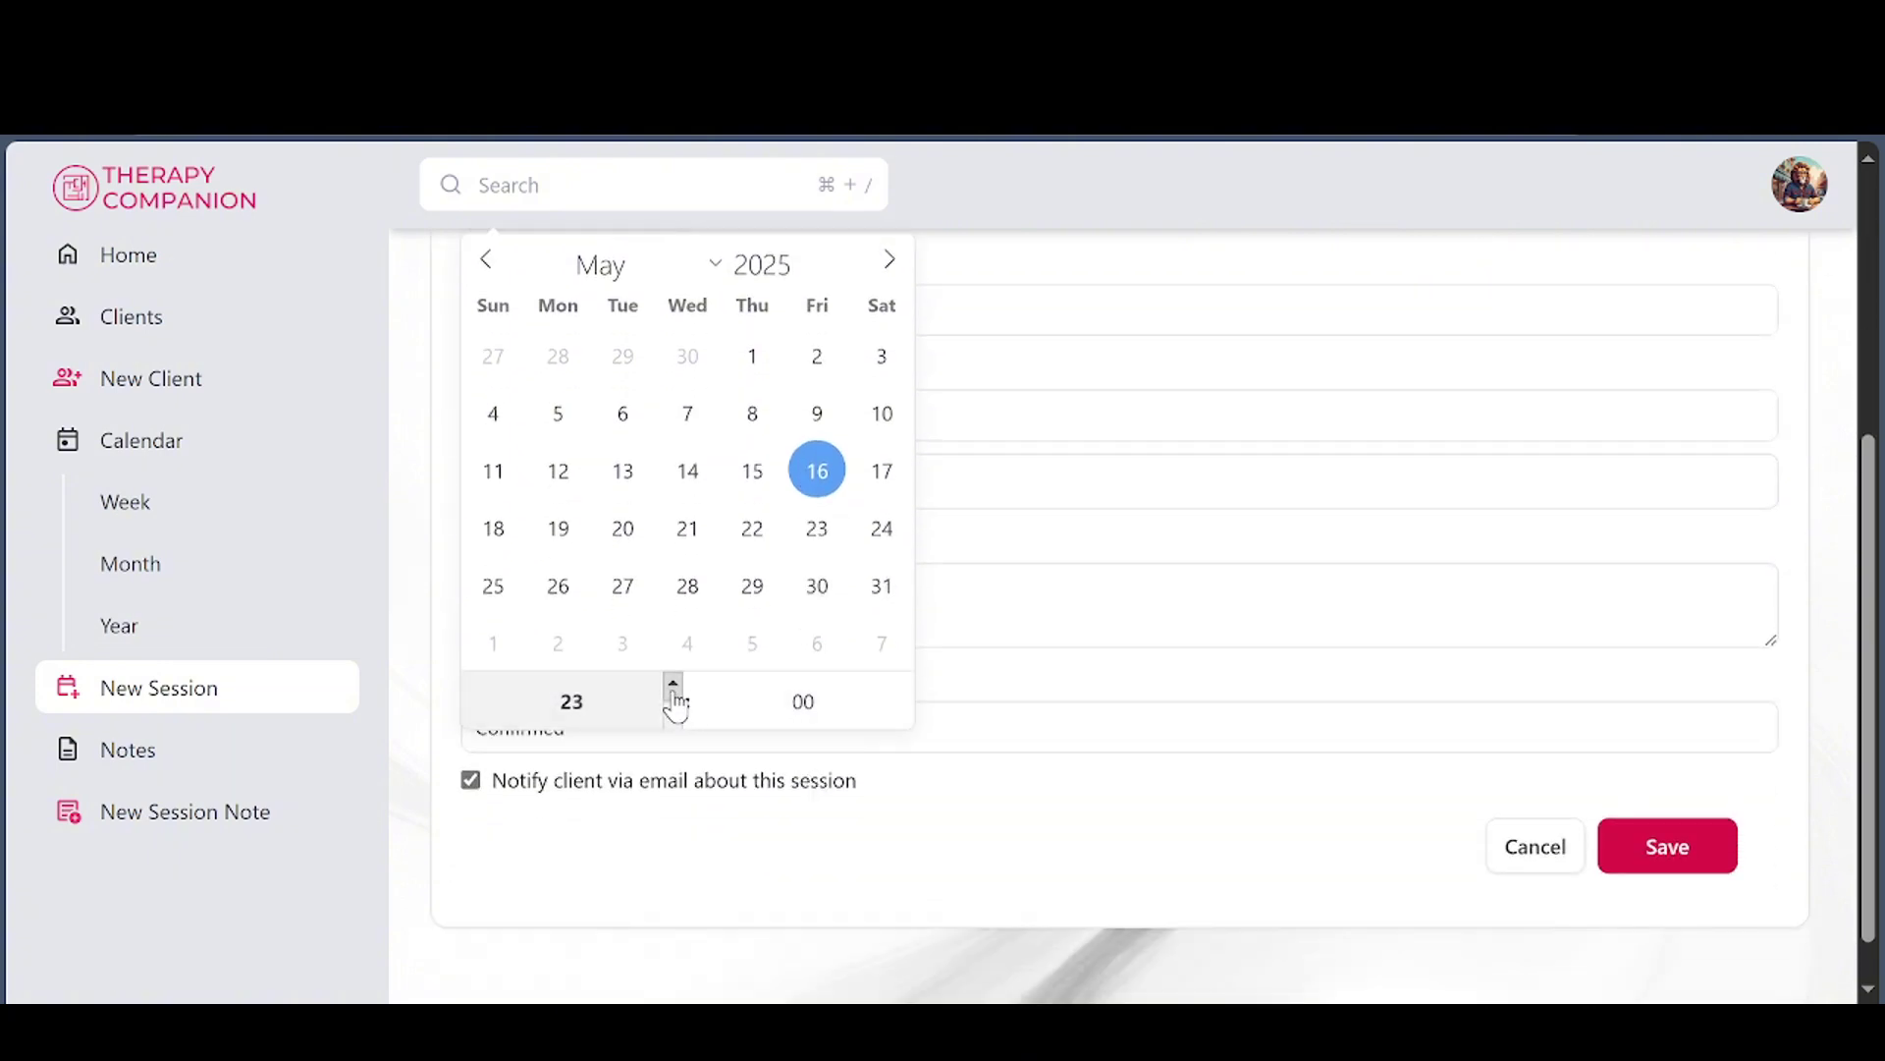
{"action": "left_click", "coordinate": [675, 718]}
{"action": "left_click", "coordinate": [675, 718]}
{"action": "left_click", "coordinate": [676, 719]}
{"action": "left_click", "coordinate": [676, 719]}
{"action": "left_click", "coordinate": [674, 718]}
{"action": "left_click", "coordinate": [673, 718]}
{"action": "left_click", "coordinate": [1655, 874]}
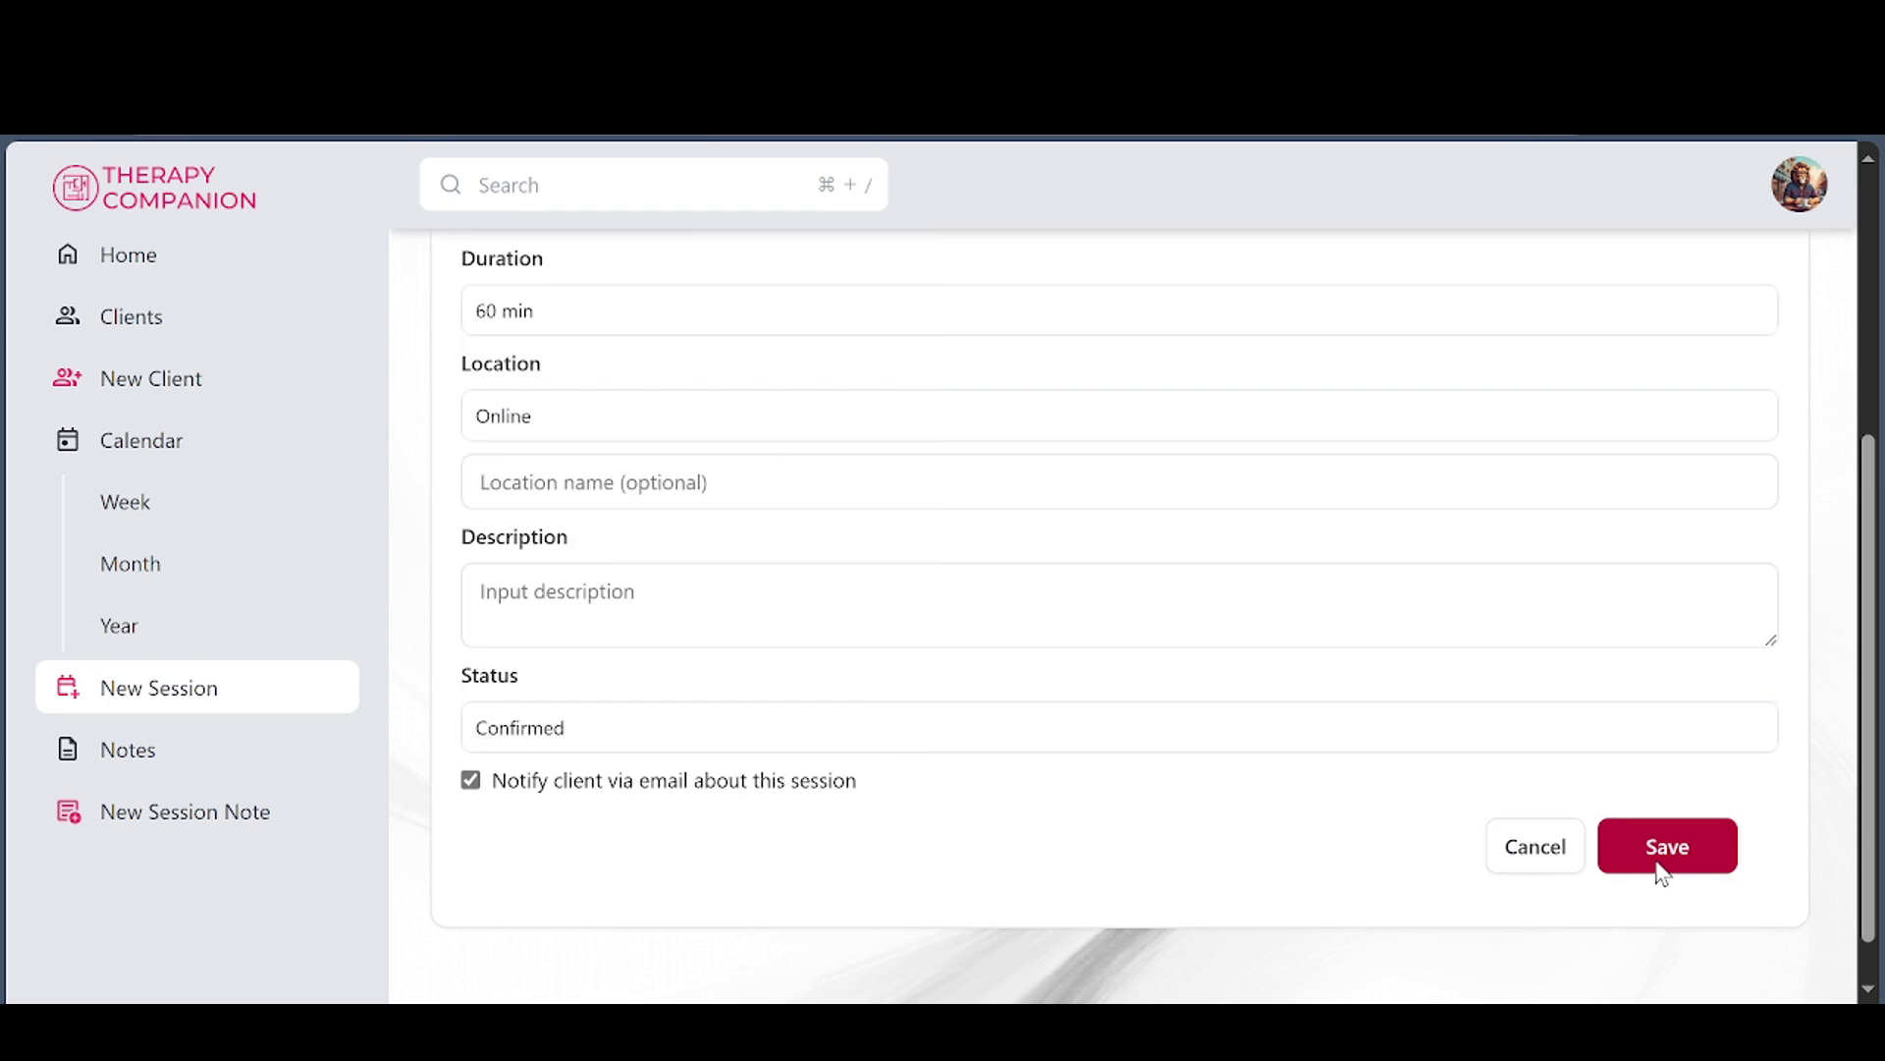
{"action": "scroll", "coordinate": [1246, 770], "scroll_direction": "down", "scroll_amount": 2}
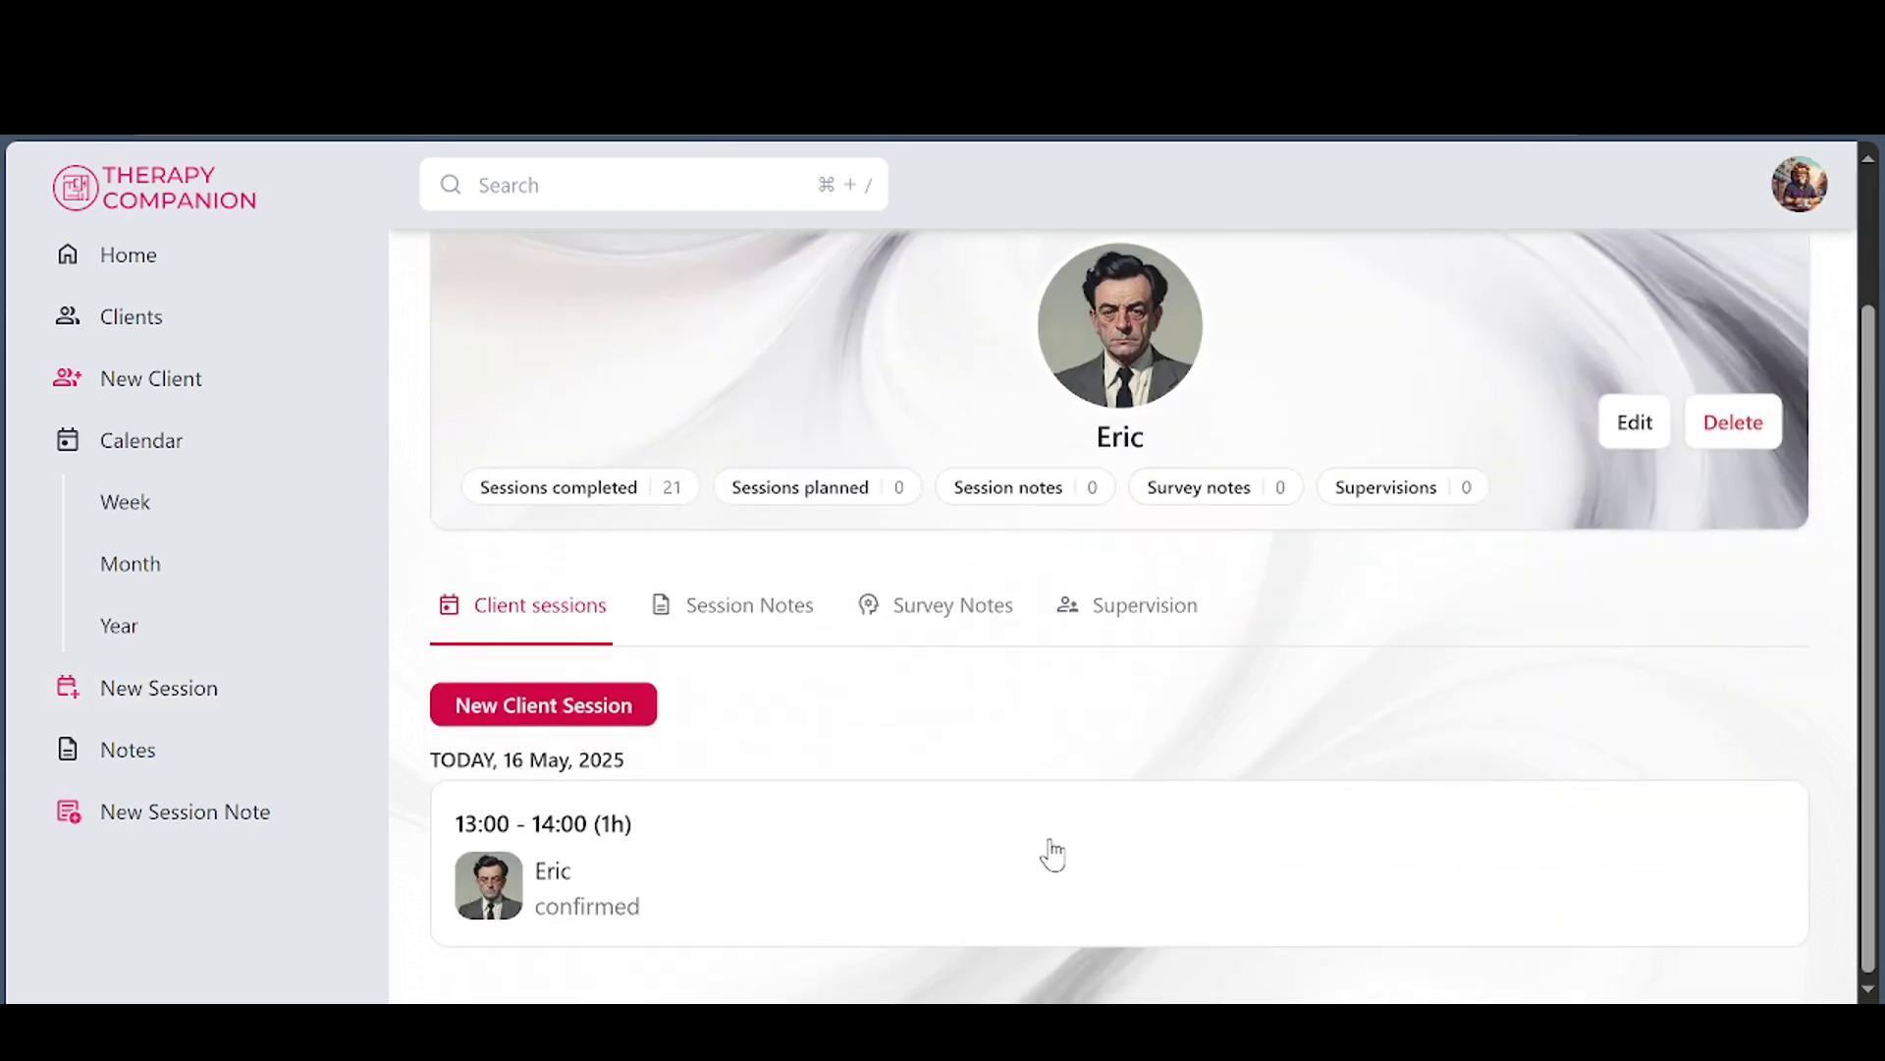
Book Eric a second confirmed session, 22:00–23:00 today, and check it on the agenda
{"action": "left_click", "coordinate": [137, 278]}
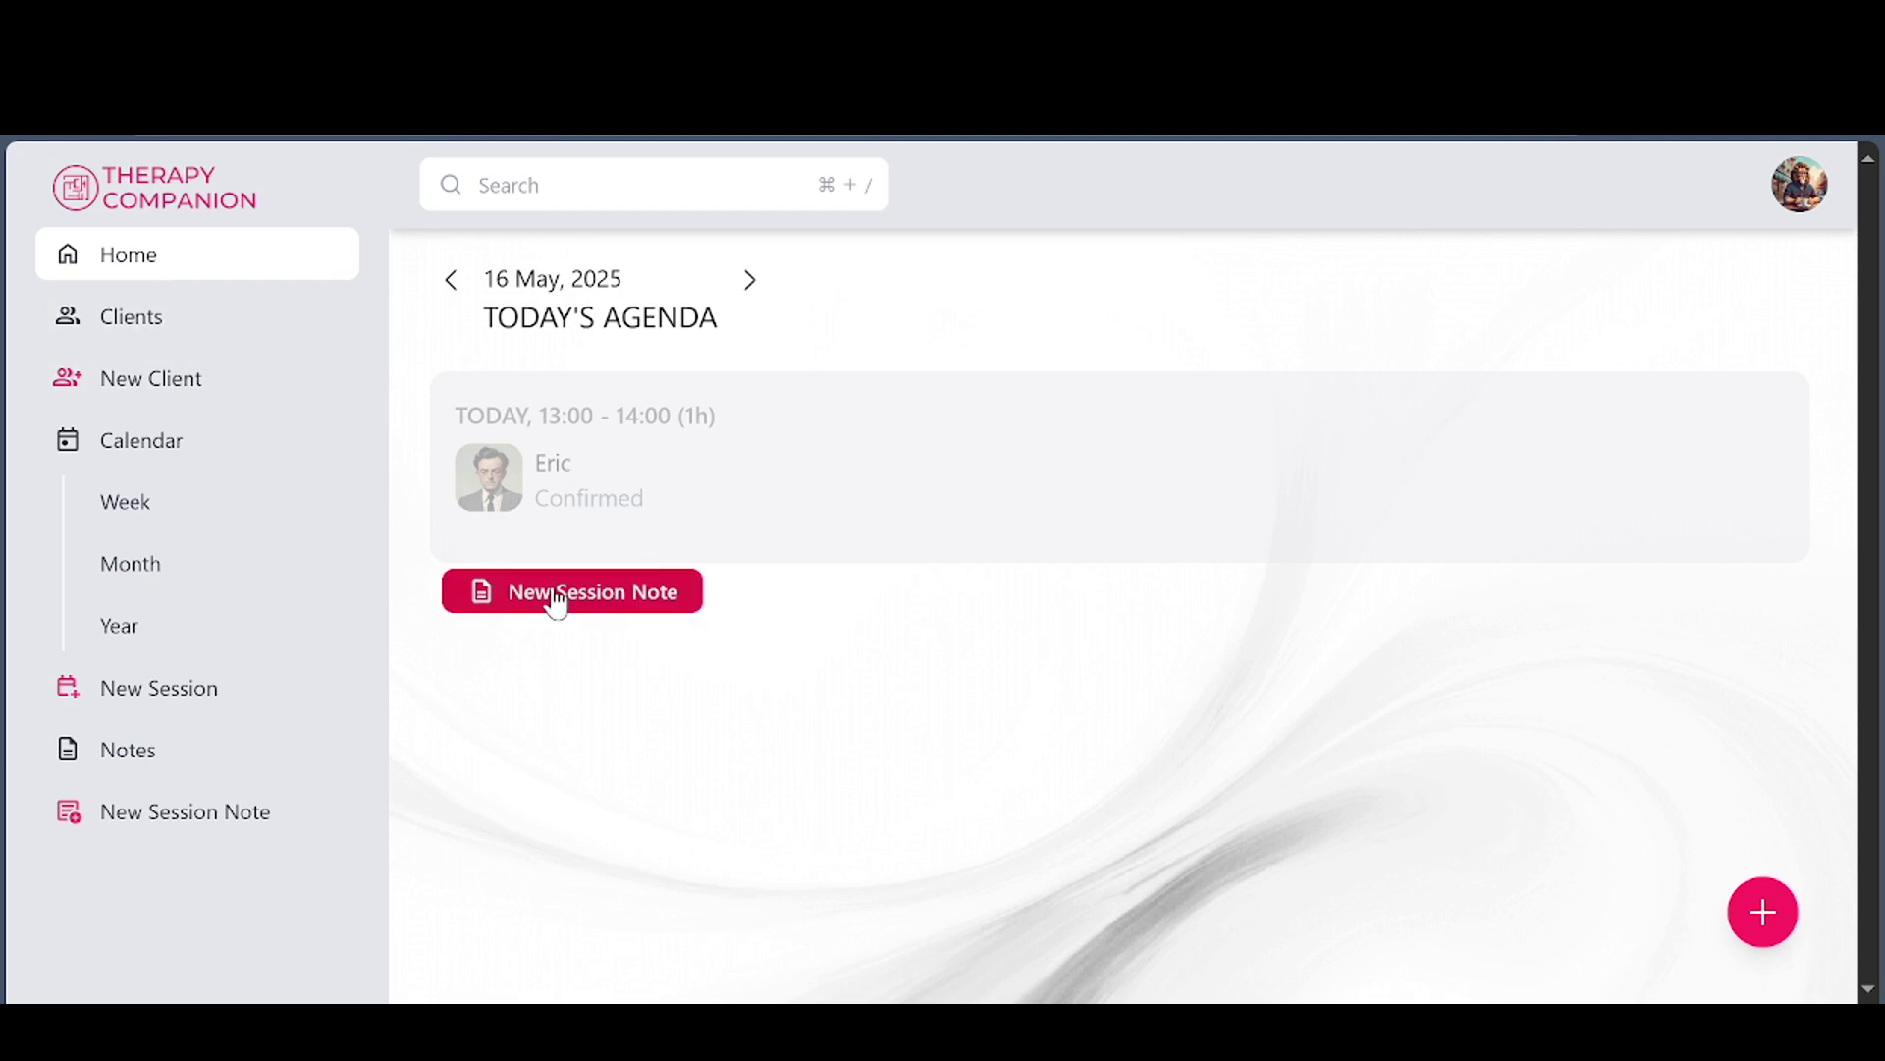
{"action": "left_click", "coordinate": [1761, 913]}
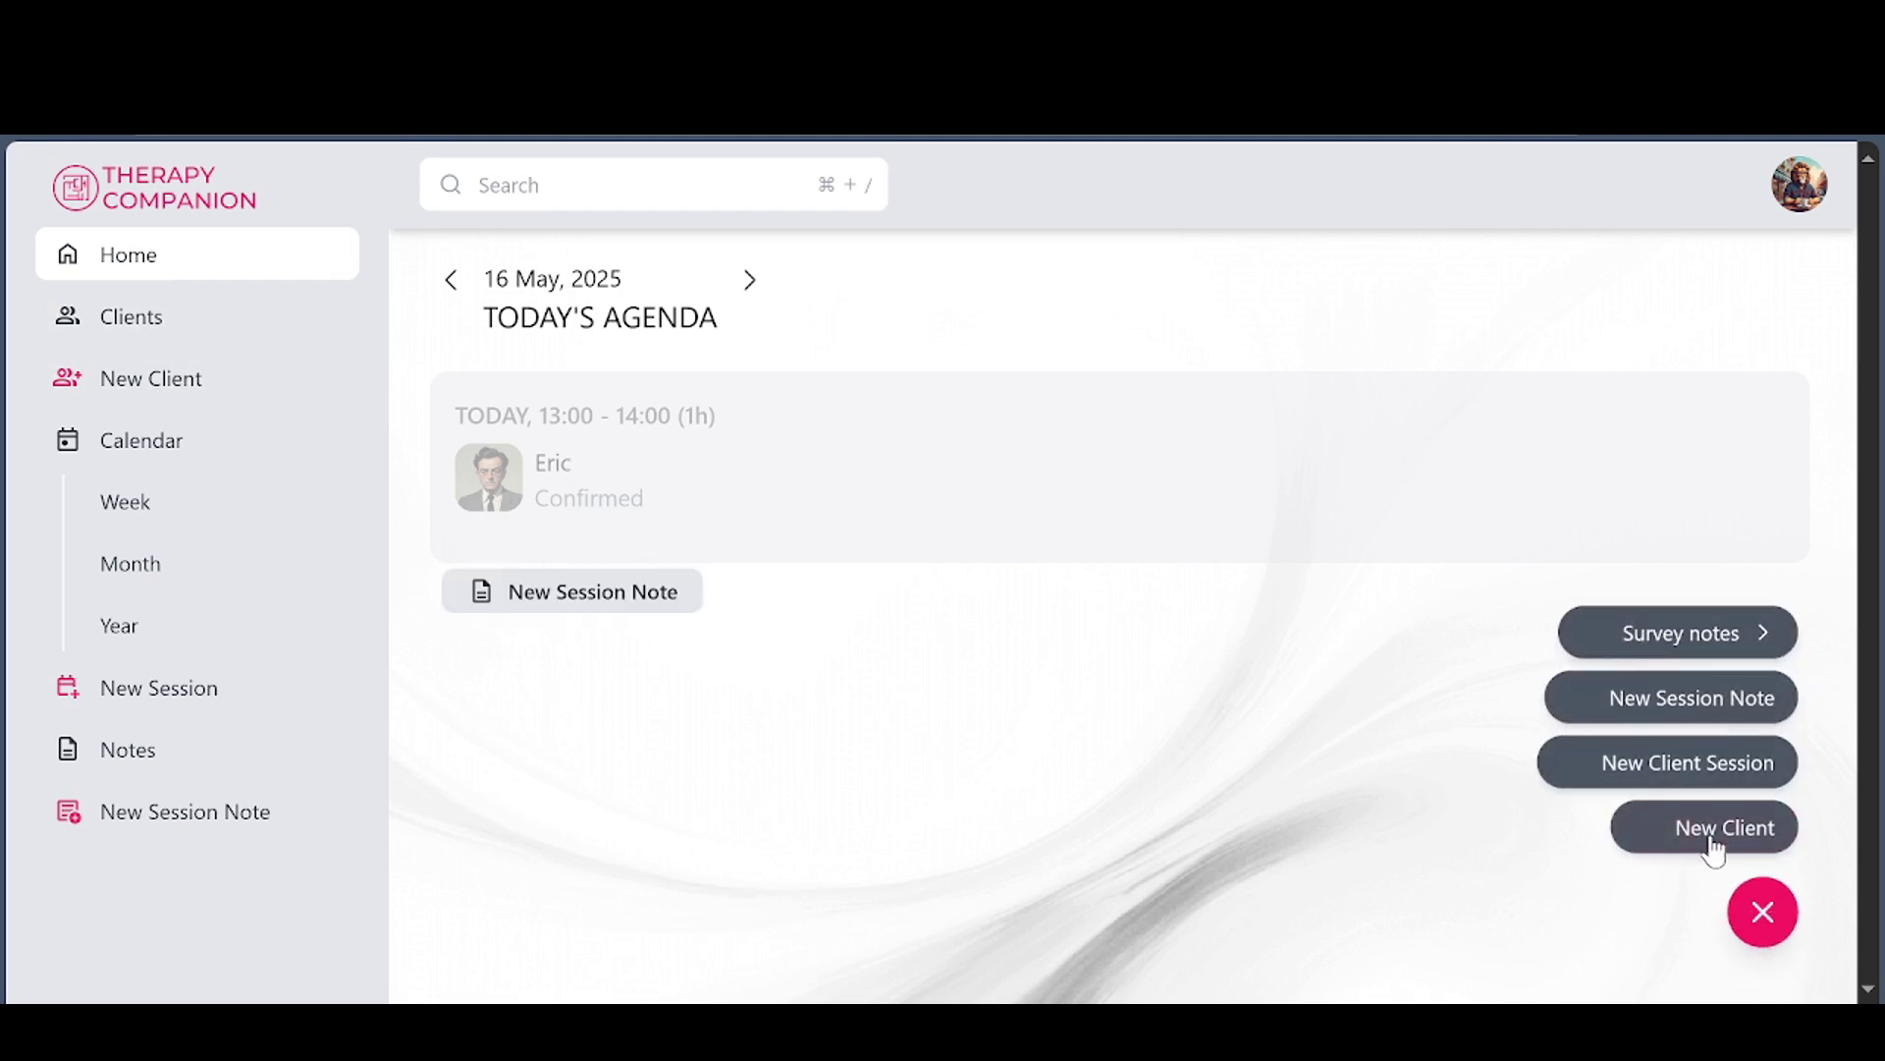
{"action": "left_click", "coordinate": [1731, 766]}
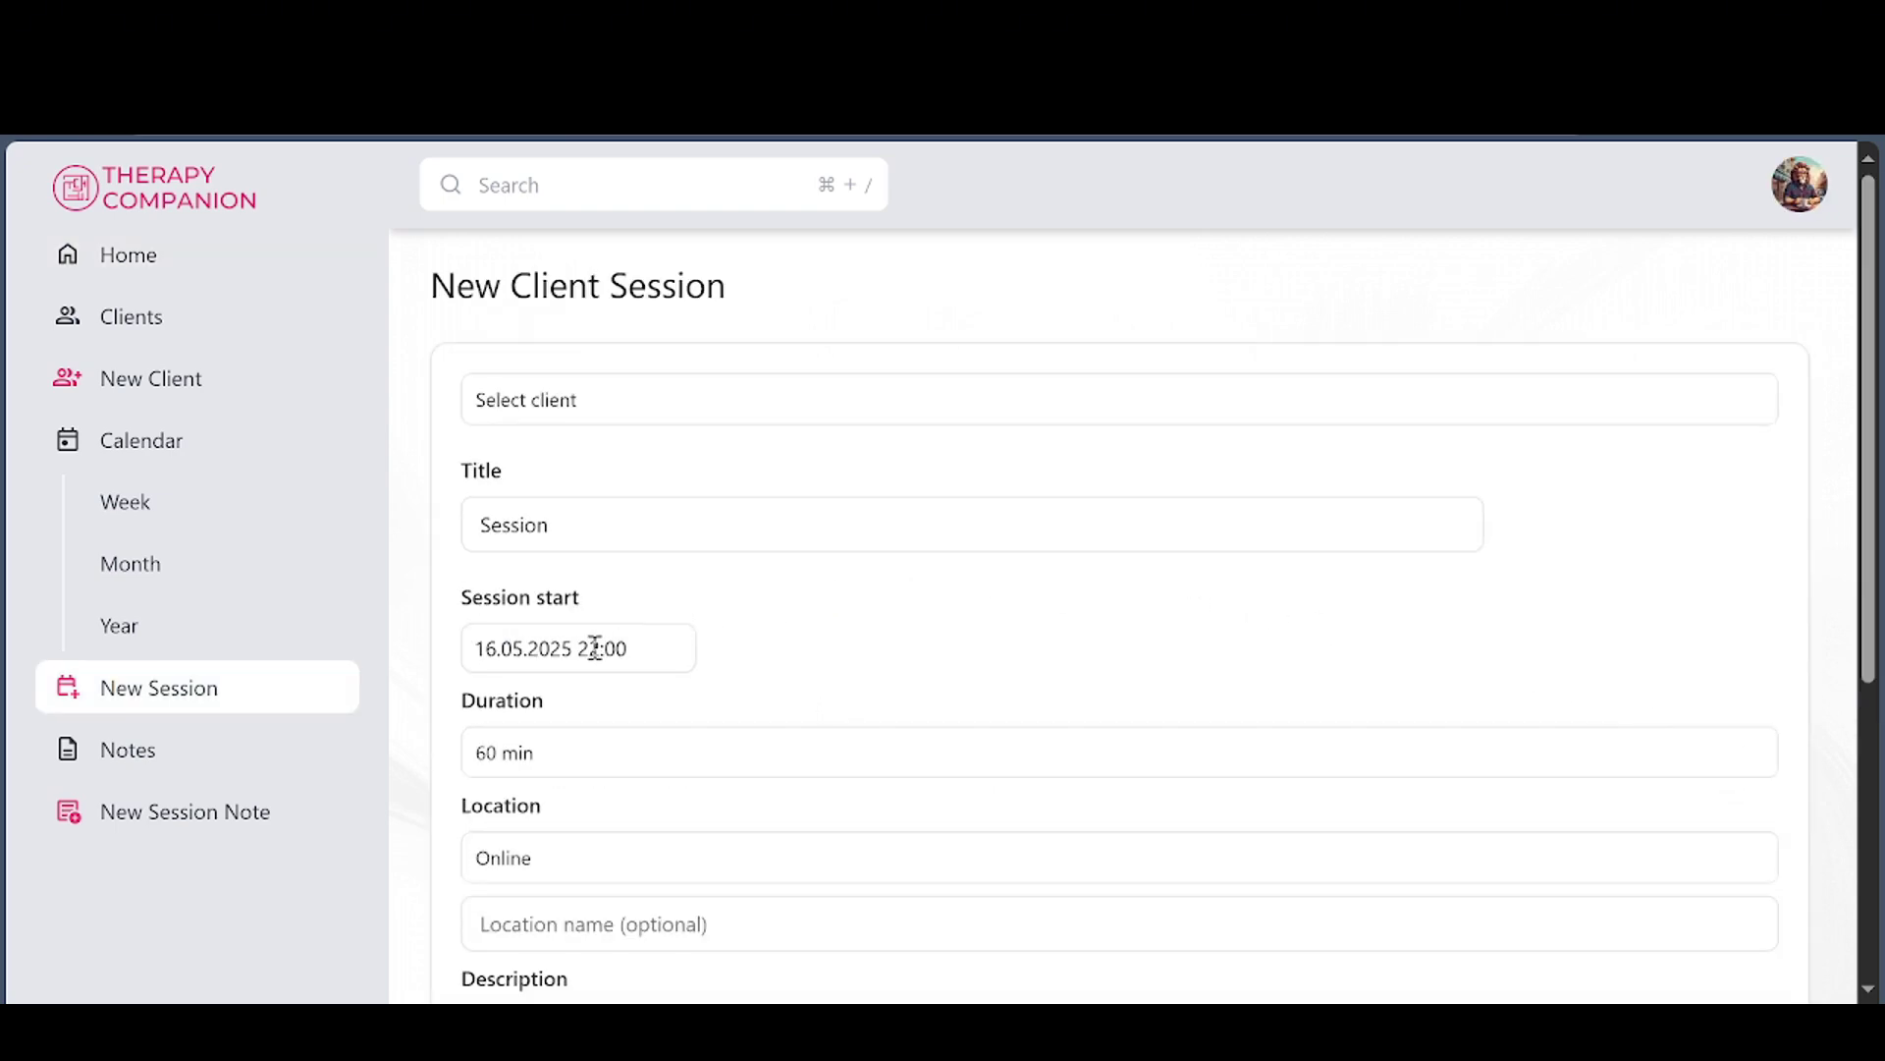
{"action": "left_click", "coordinate": [521, 420]}
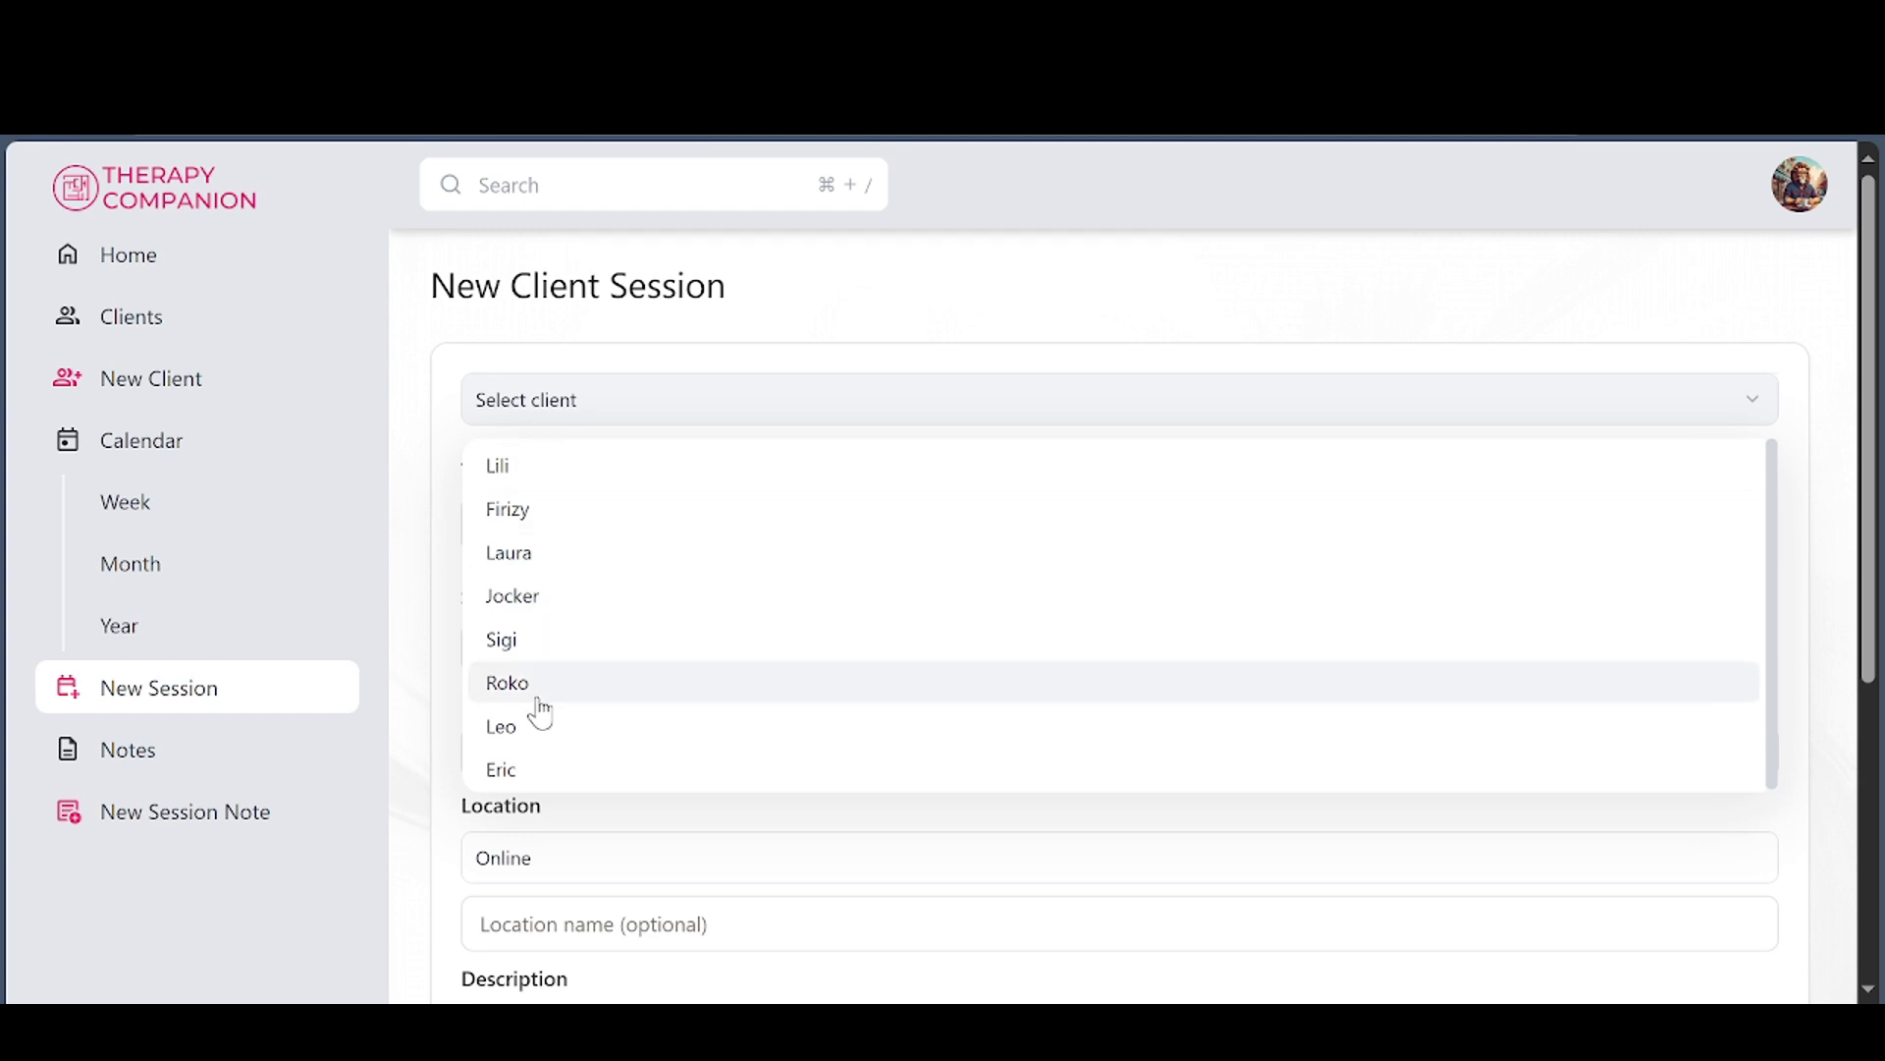
{"action": "left_click", "coordinate": [531, 771]}
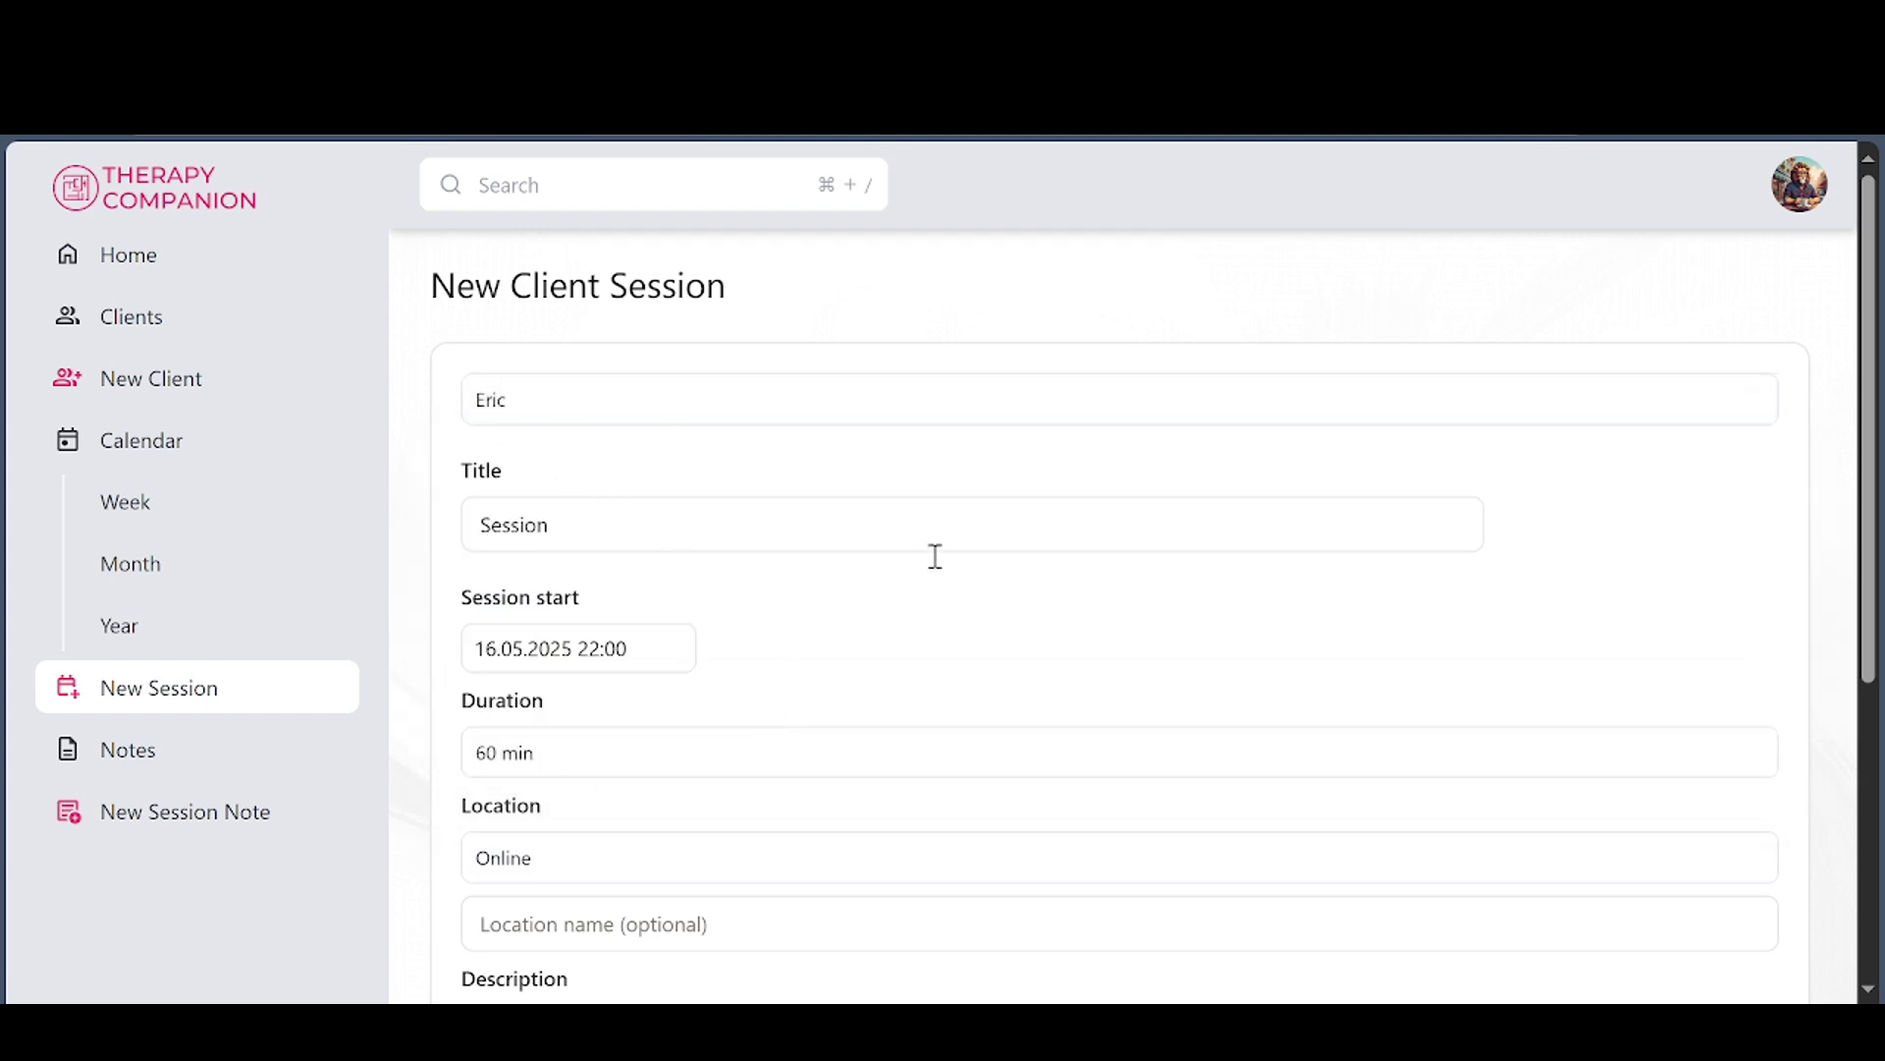
{"action": "scroll", "coordinate": [936, 556], "scroll_direction": "down", "scroll_amount": 5}
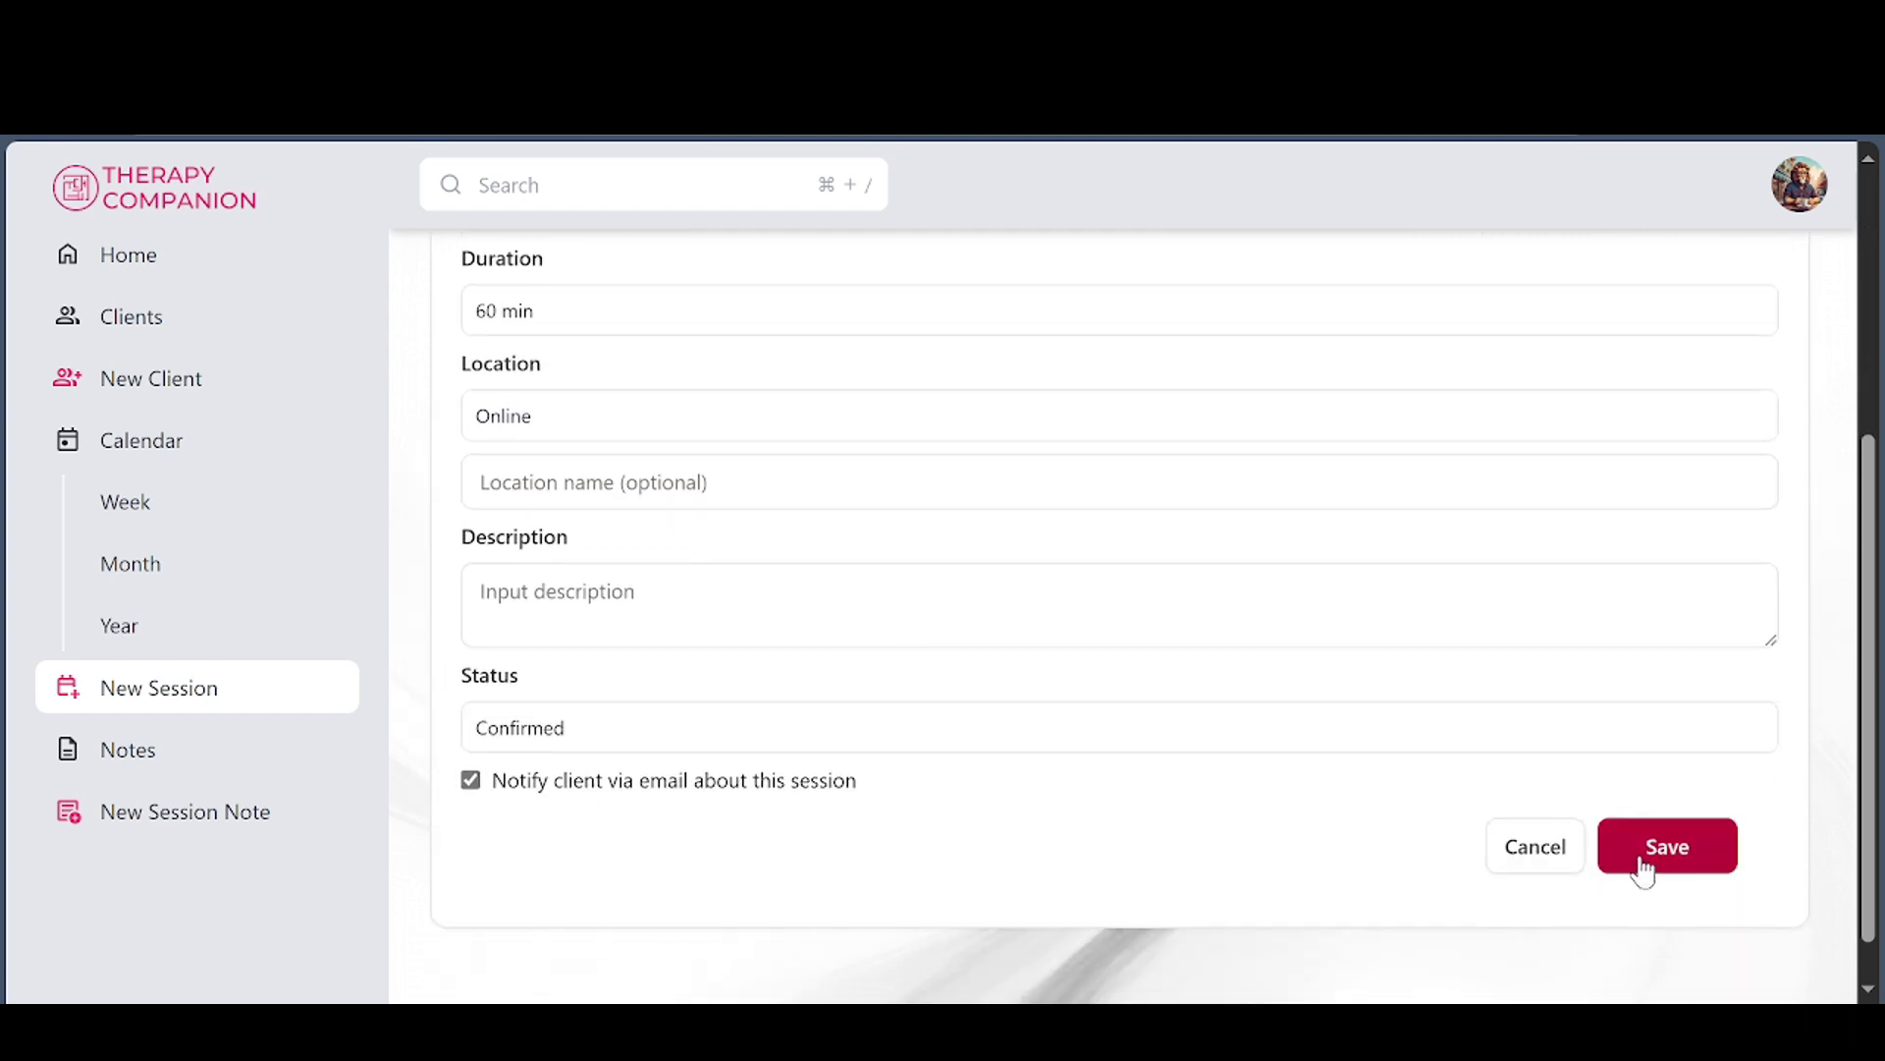
{"action": "left_click", "coordinate": [1691, 867]}
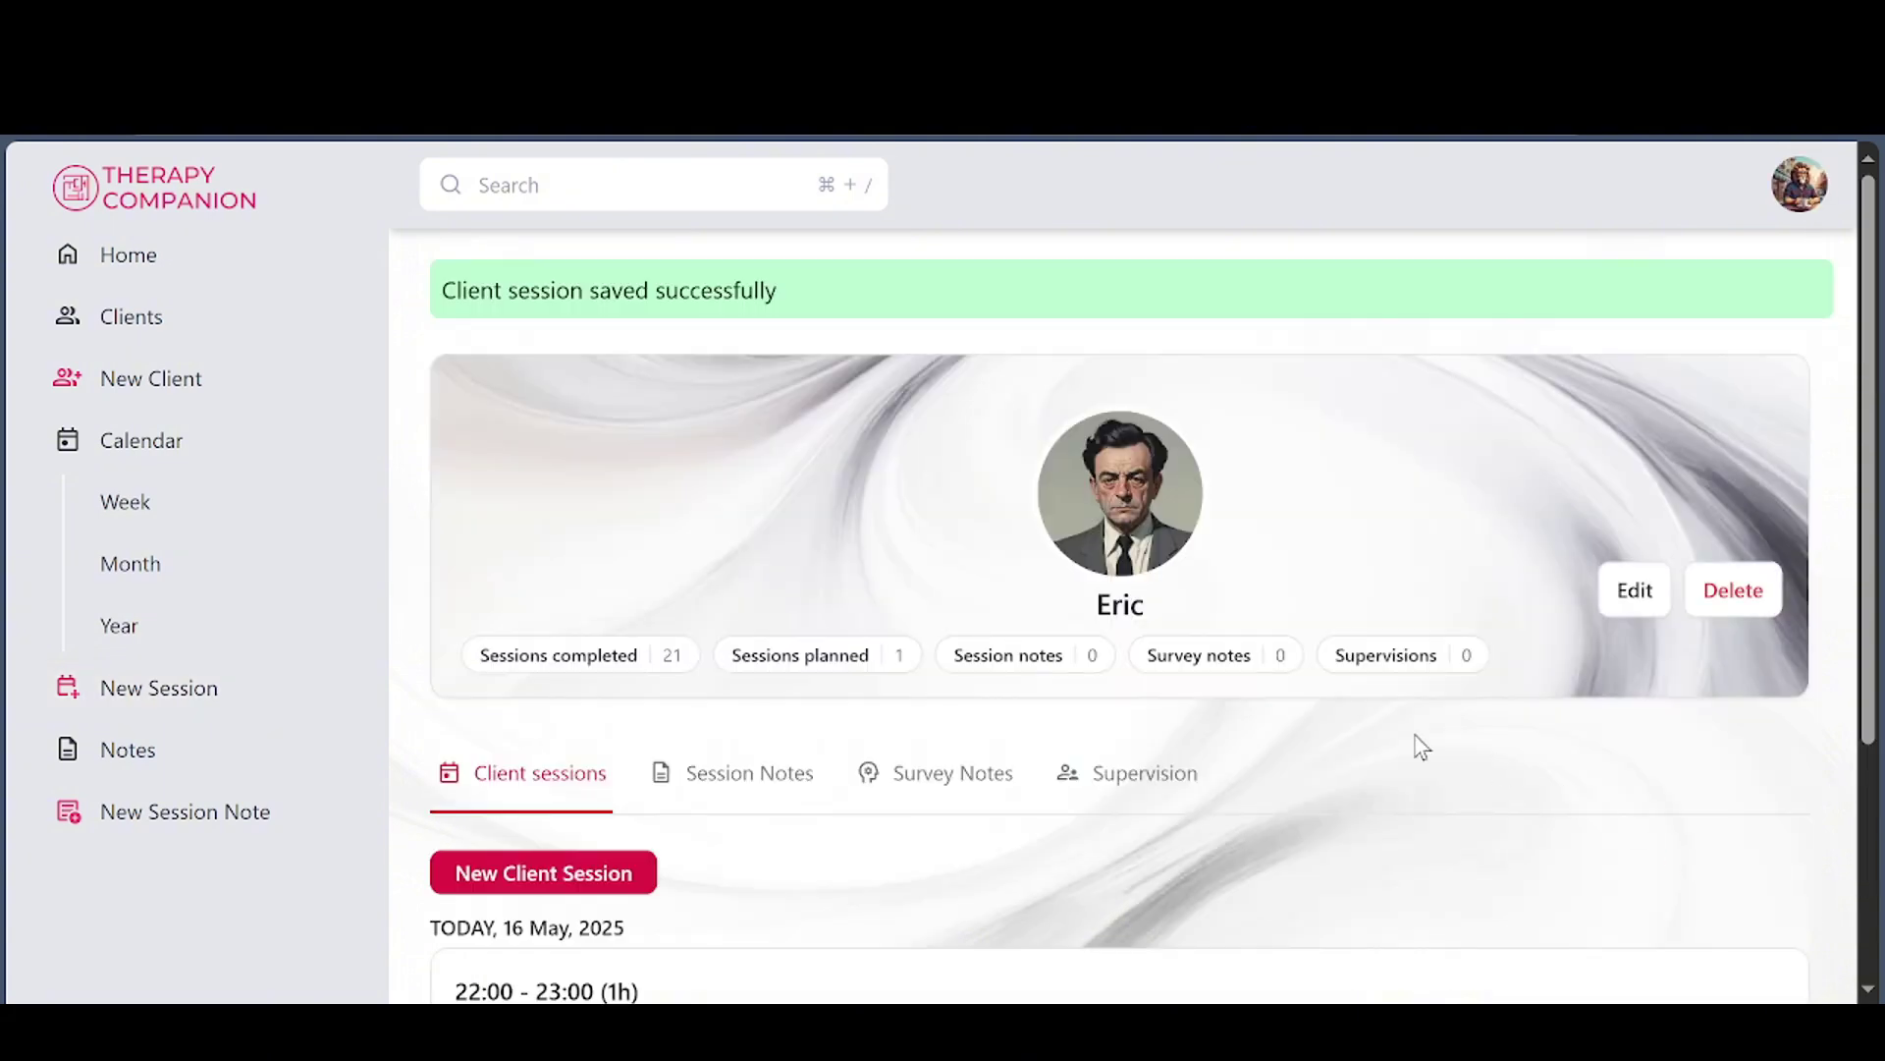
{"action": "left_click", "coordinate": [163, 254]}
{"action": "scroll", "coordinate": [982, 482], "scroll_direction": "down", "scroll_amount": 1}
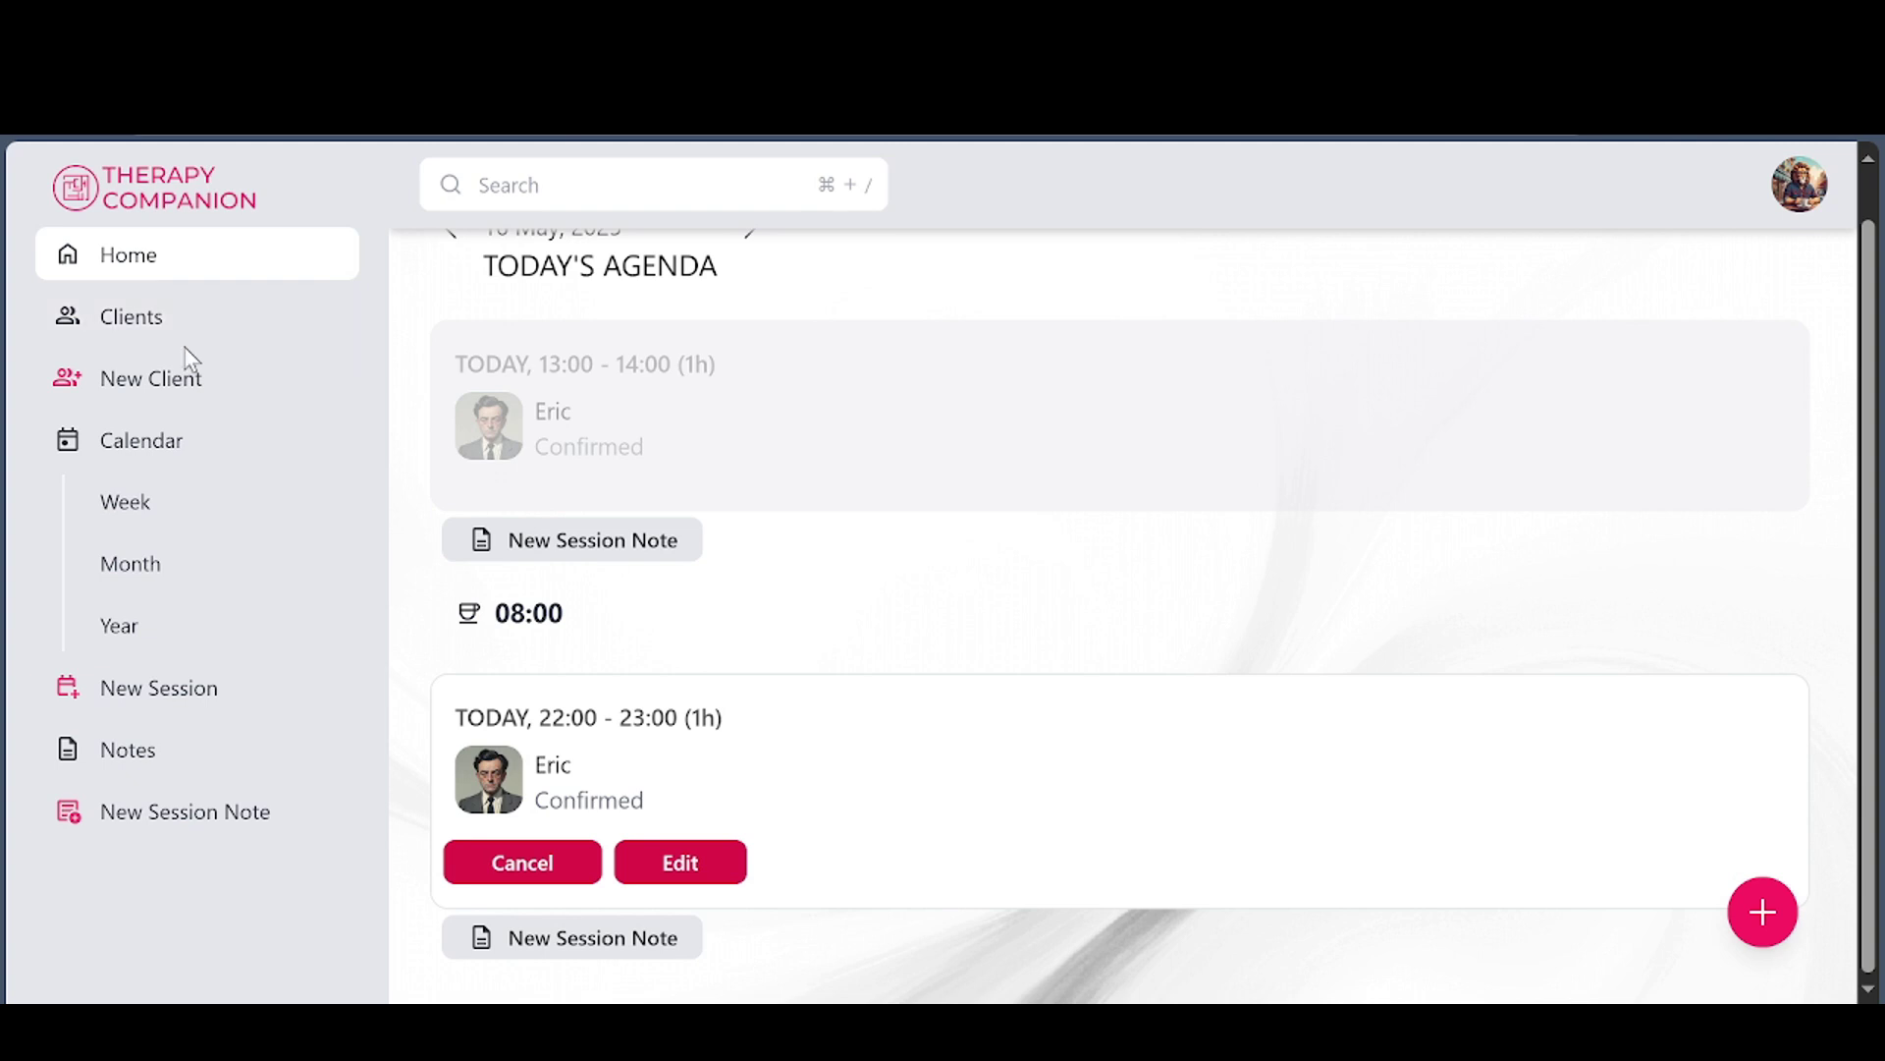
Open the Calendar in week view and scroll through the week's sessions
{"action": "left_click", "coordinate": [149, 461]}
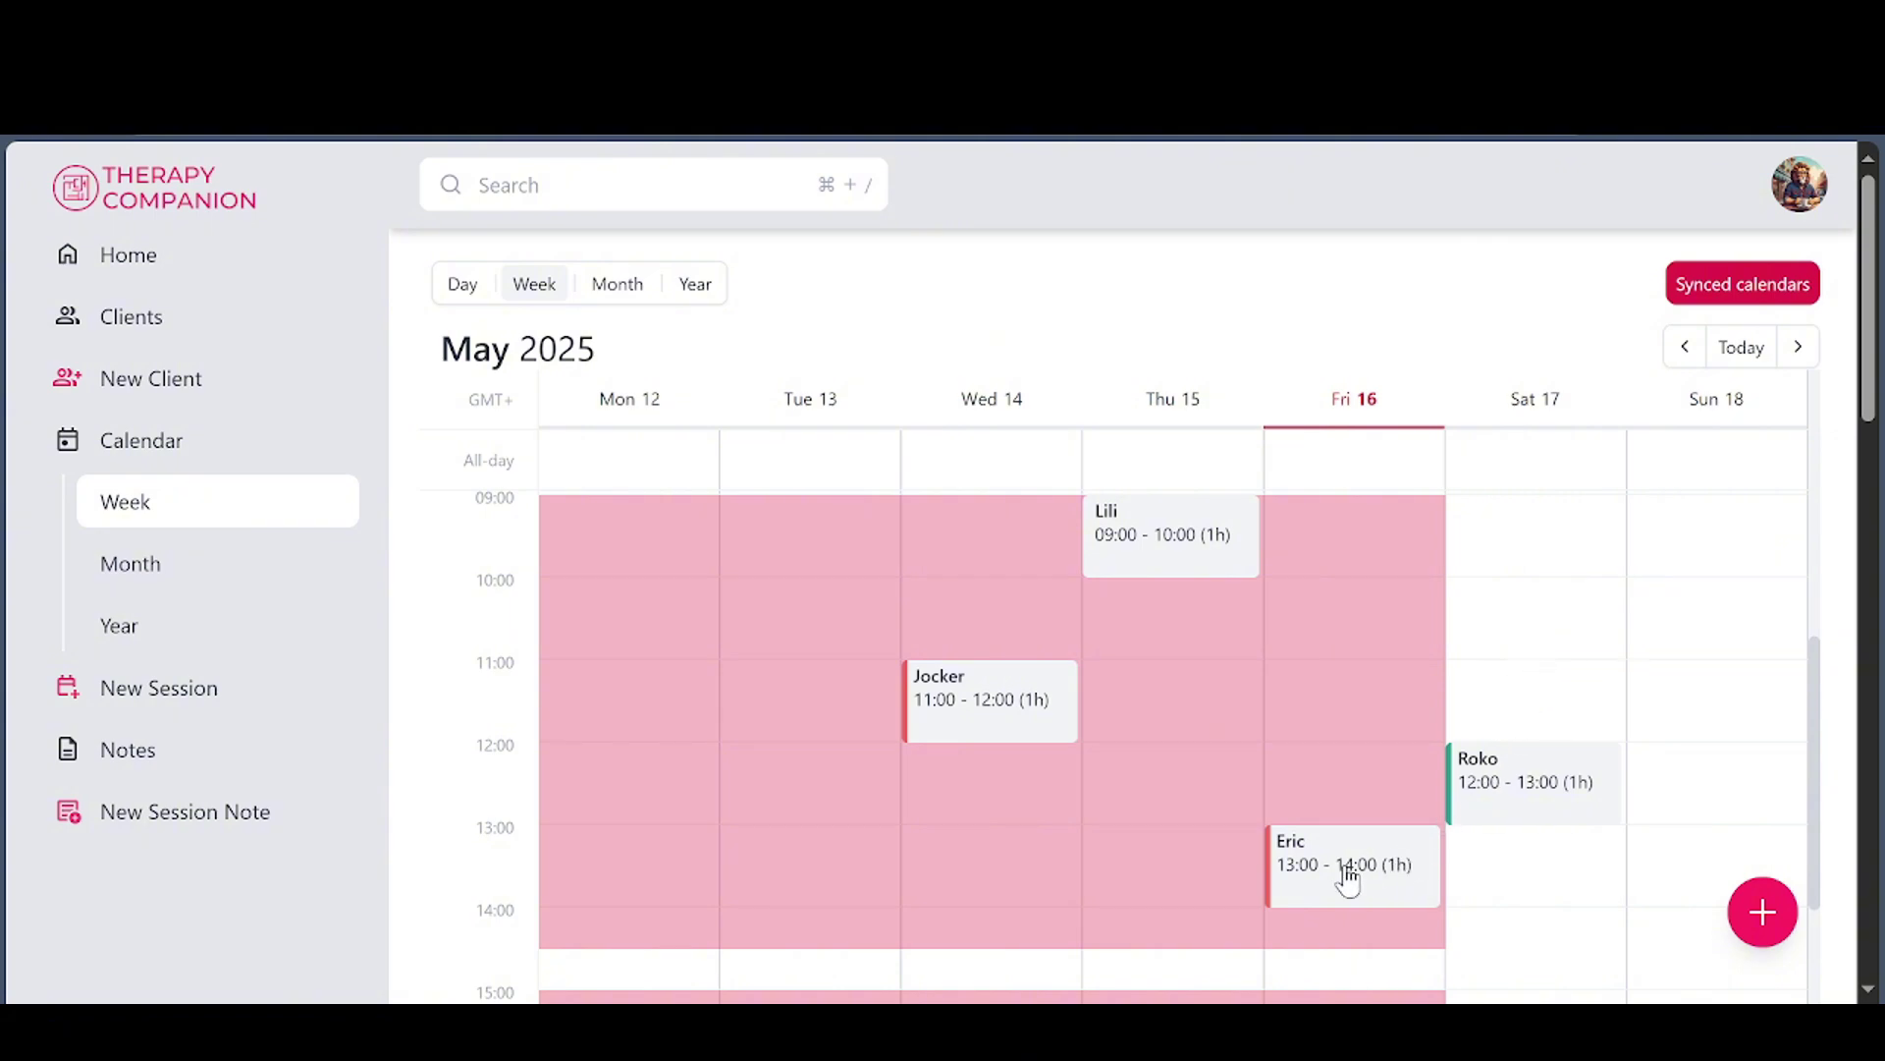
{"action": "scroll", "coordinate": [1346, 877], "scroll_direction": "up", "scroll_amount": 5}
{"action": "scroll", "coordinate": [1346, 877], "scroll_direction": "up", "scroll_amount": 4}
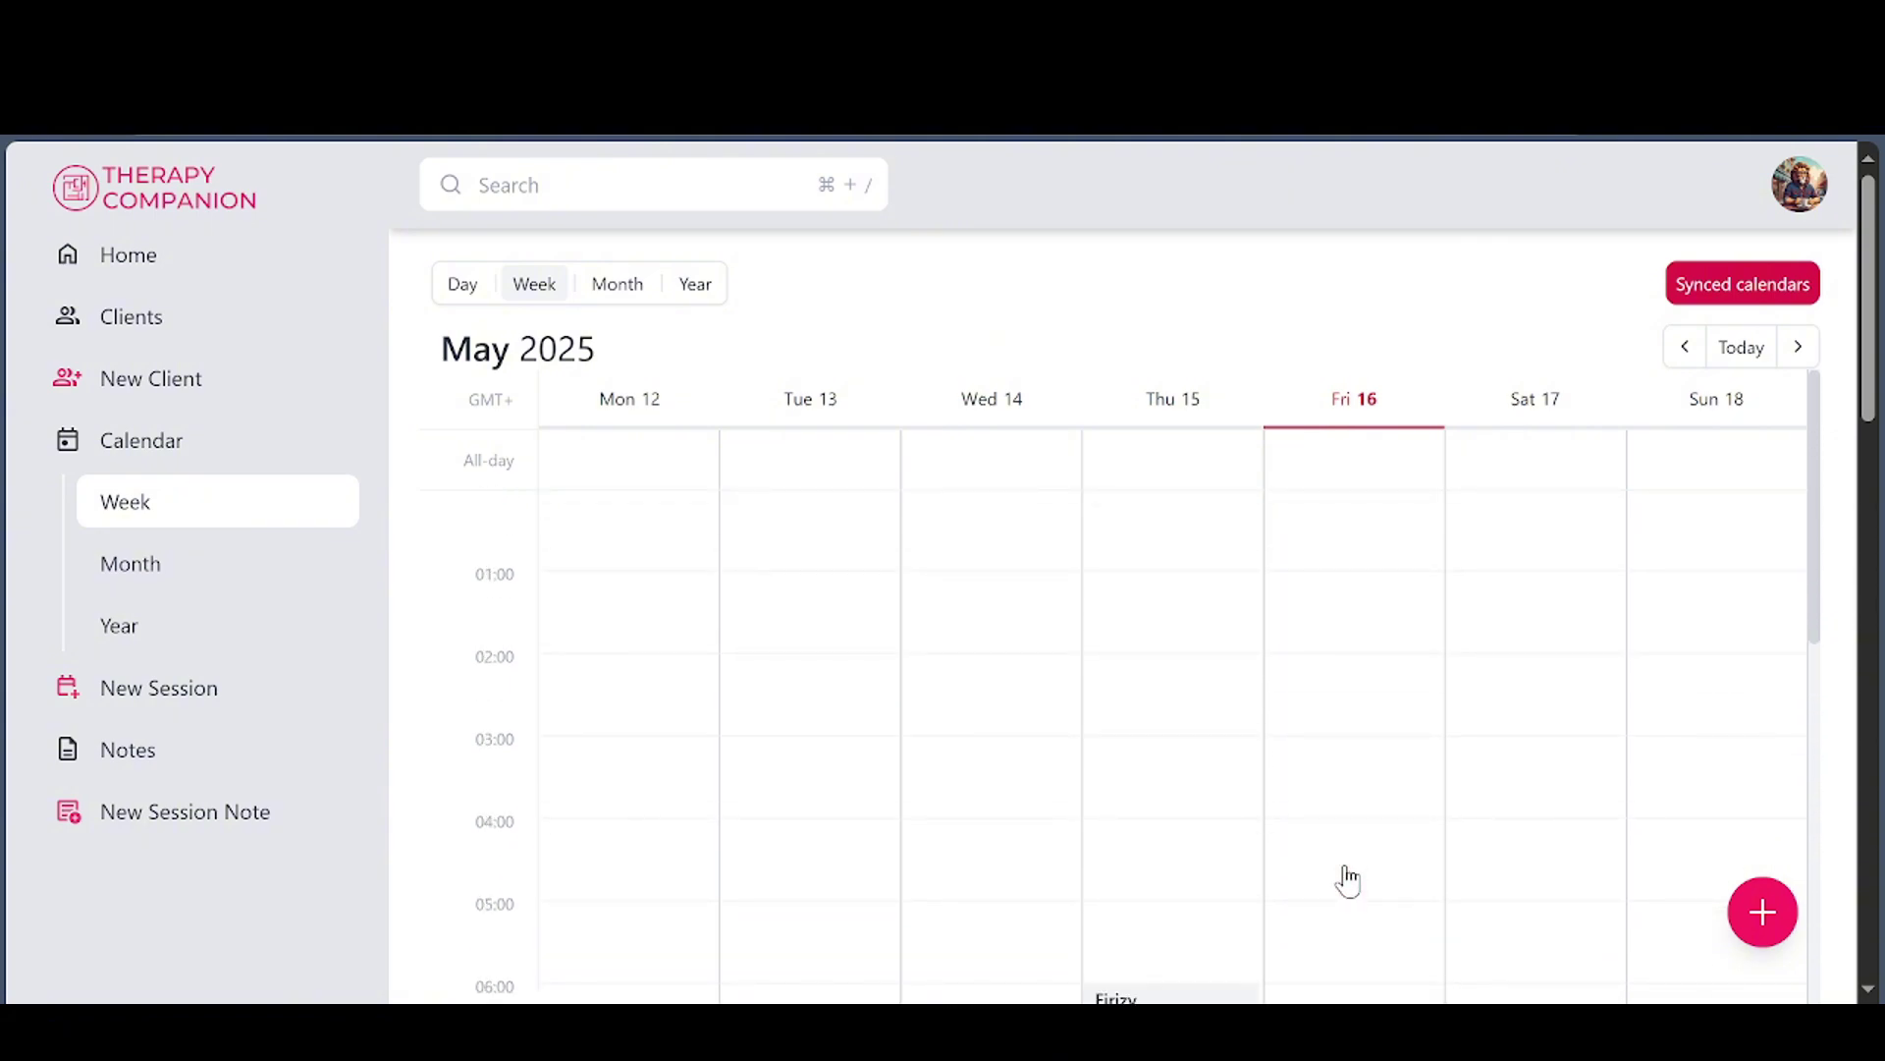
{"action": "scroll", "coordinate": [1346, 876], "scroll_direction": "down", "scroll_amount": 12}
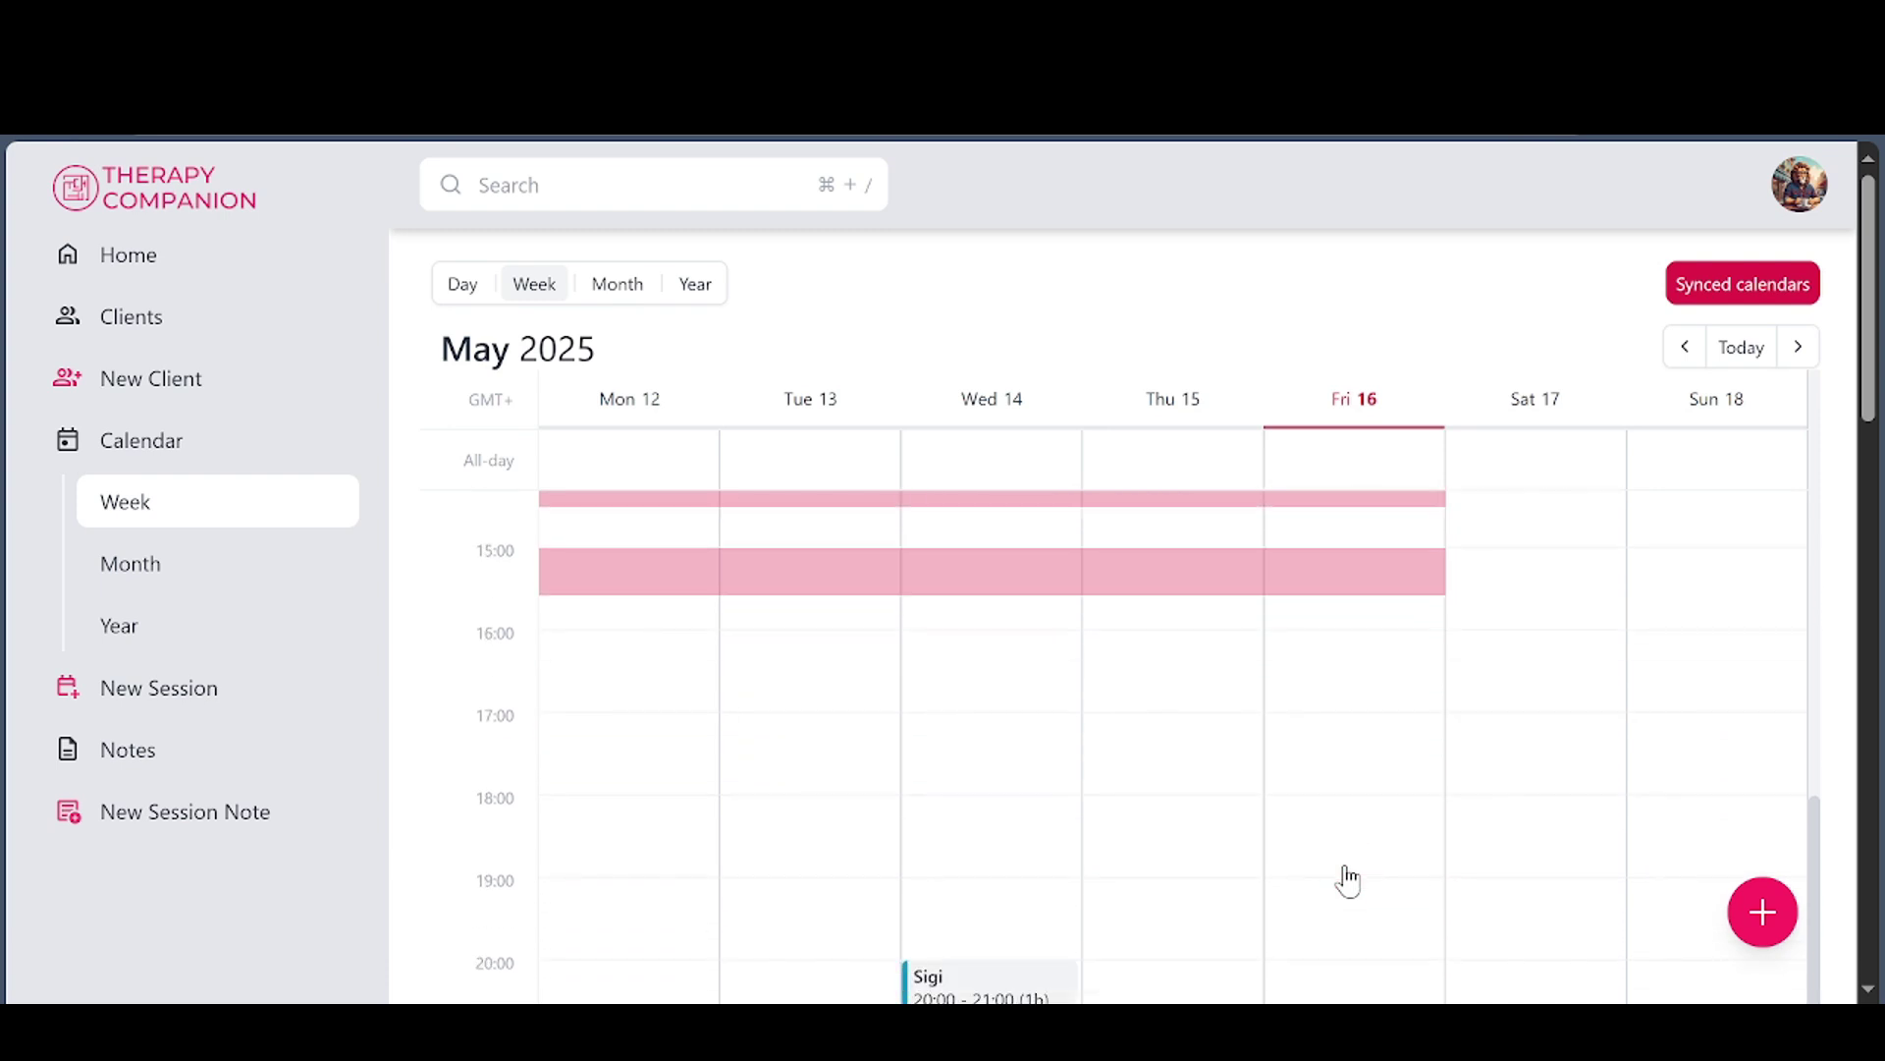
{"action": "scroll", "coordinate": [1346, 877], "scroll_direction": "down", "scroll_amount": 2}
{"action": "scroll", "coordinate": [1365, 898], "scroll_direction": "down", "scroll_amount": 3}
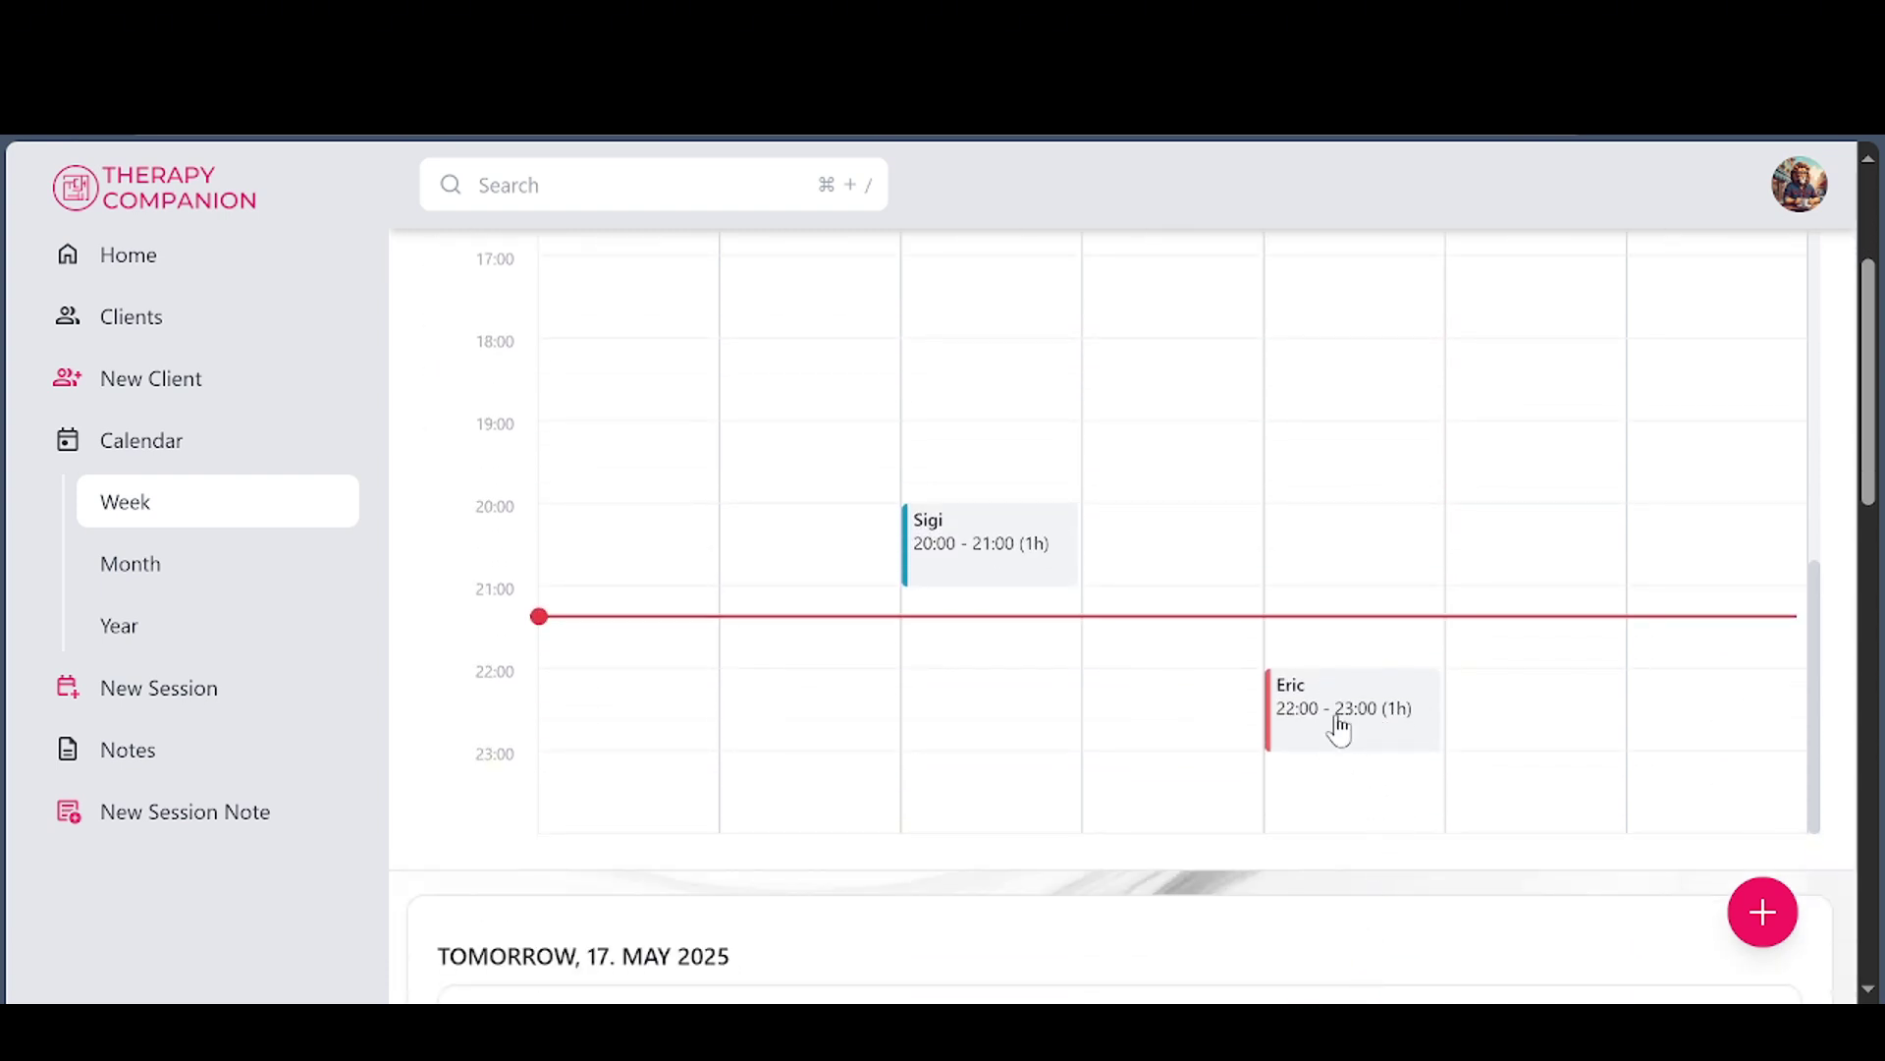
{"action": "scroll", "coordinate": [1325, 703], "scroll_direction": "up", "scroll_amount": 10}
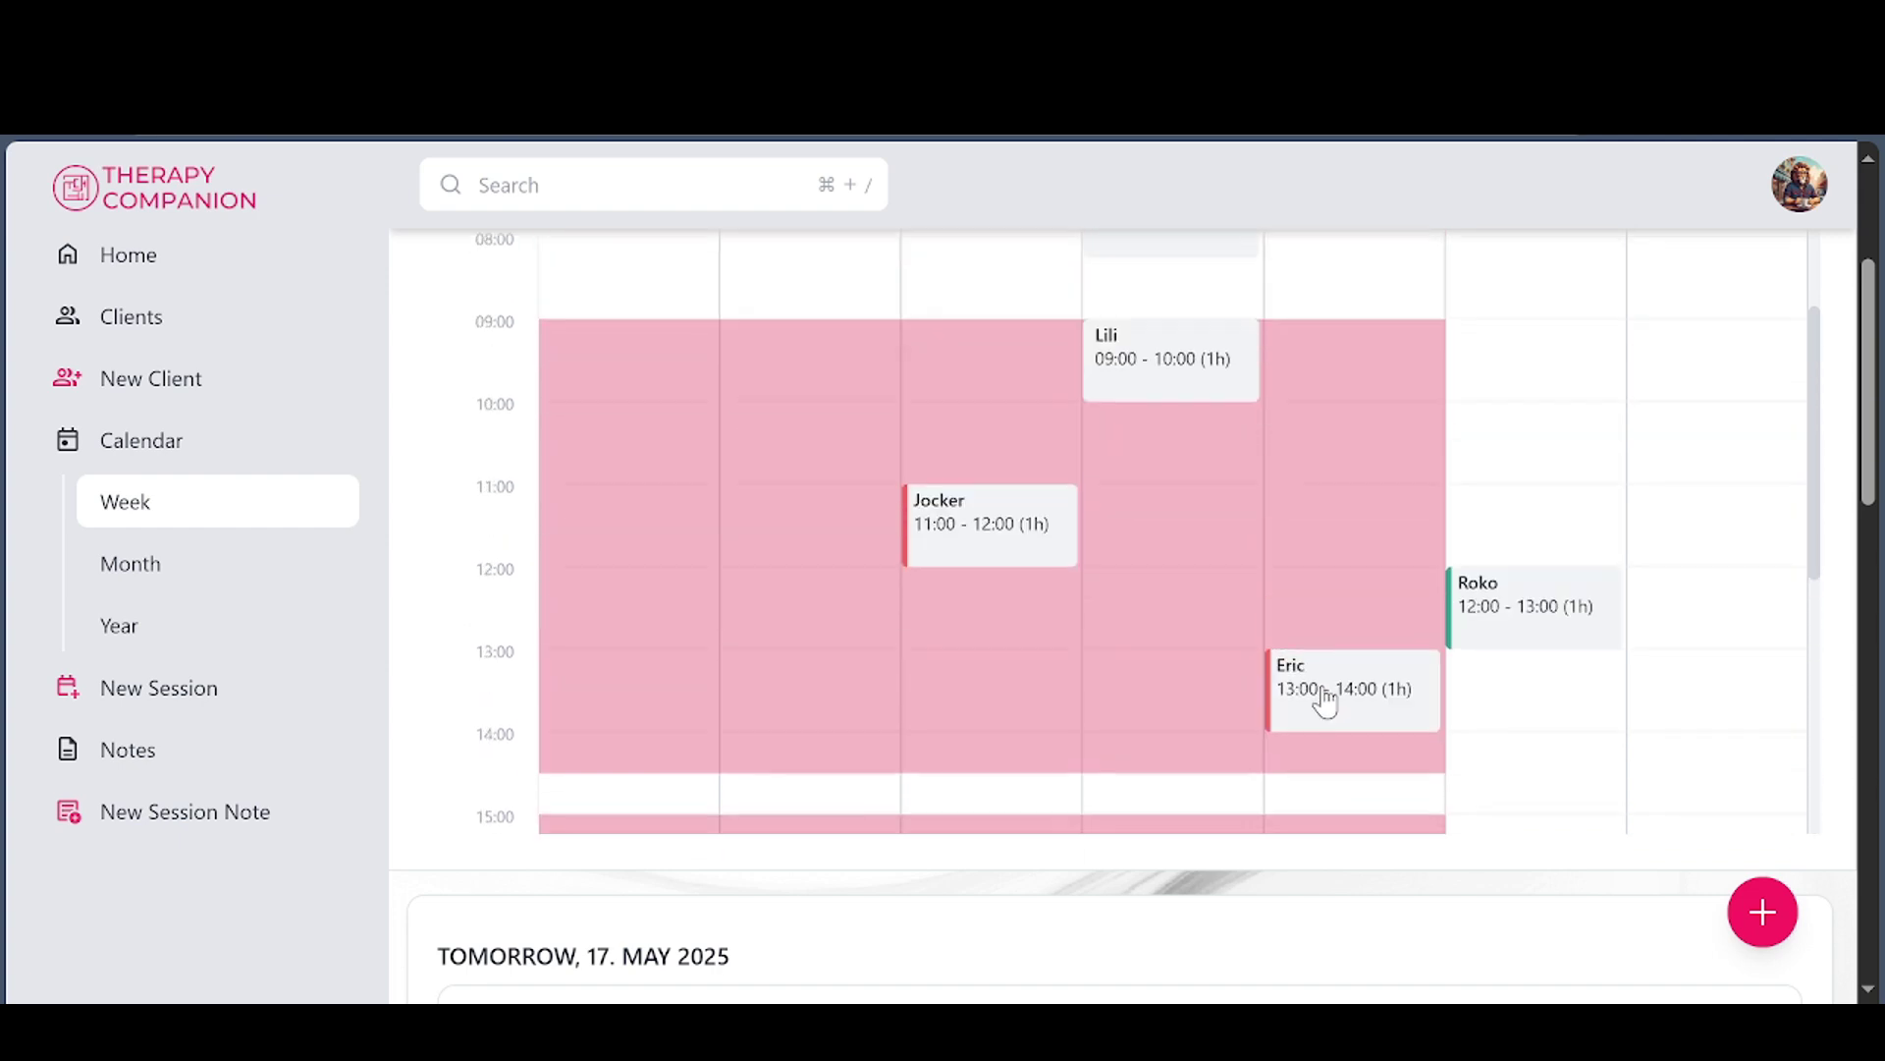
{"action": "scroll", "coordinate": [1321, 703], "scroll_direction": "up", "scroll_amount": 3}
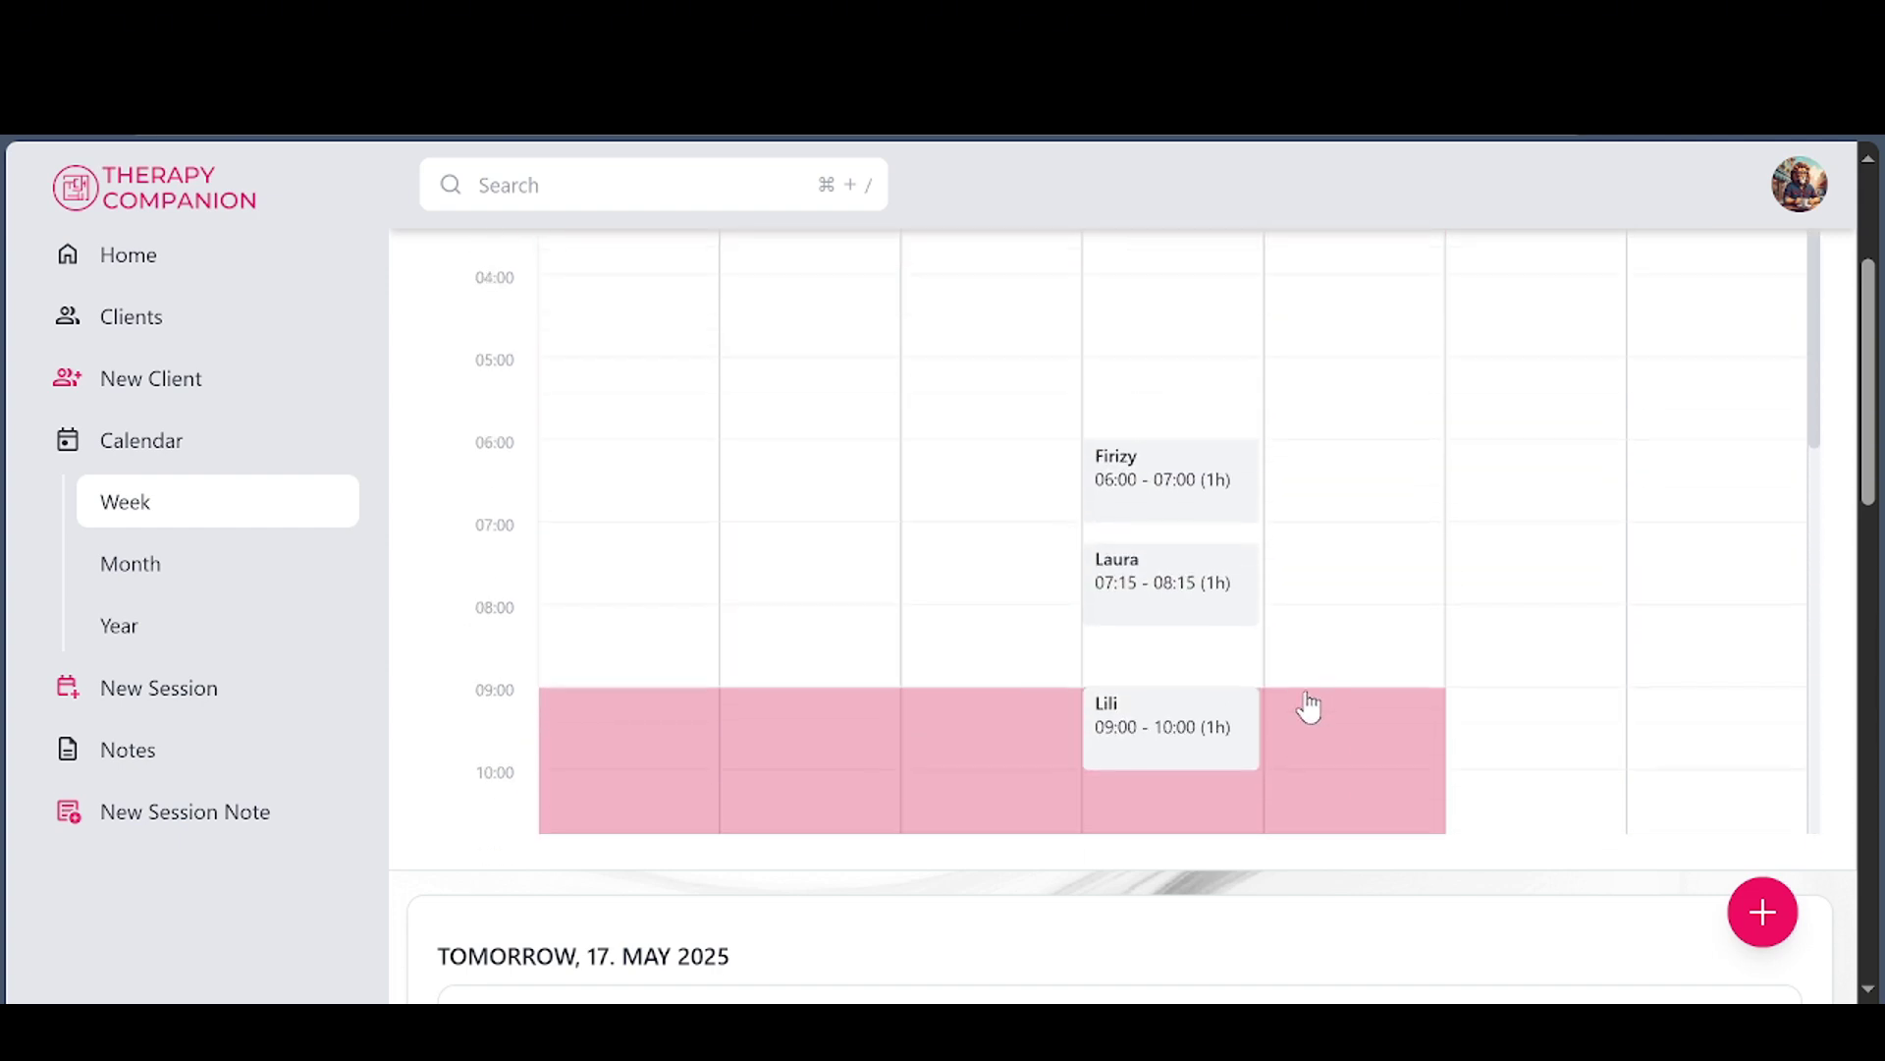
{"action": "scroll", "coordinate": [1381, 504], "scroll_direction": "up", "scroll_amount": 3}
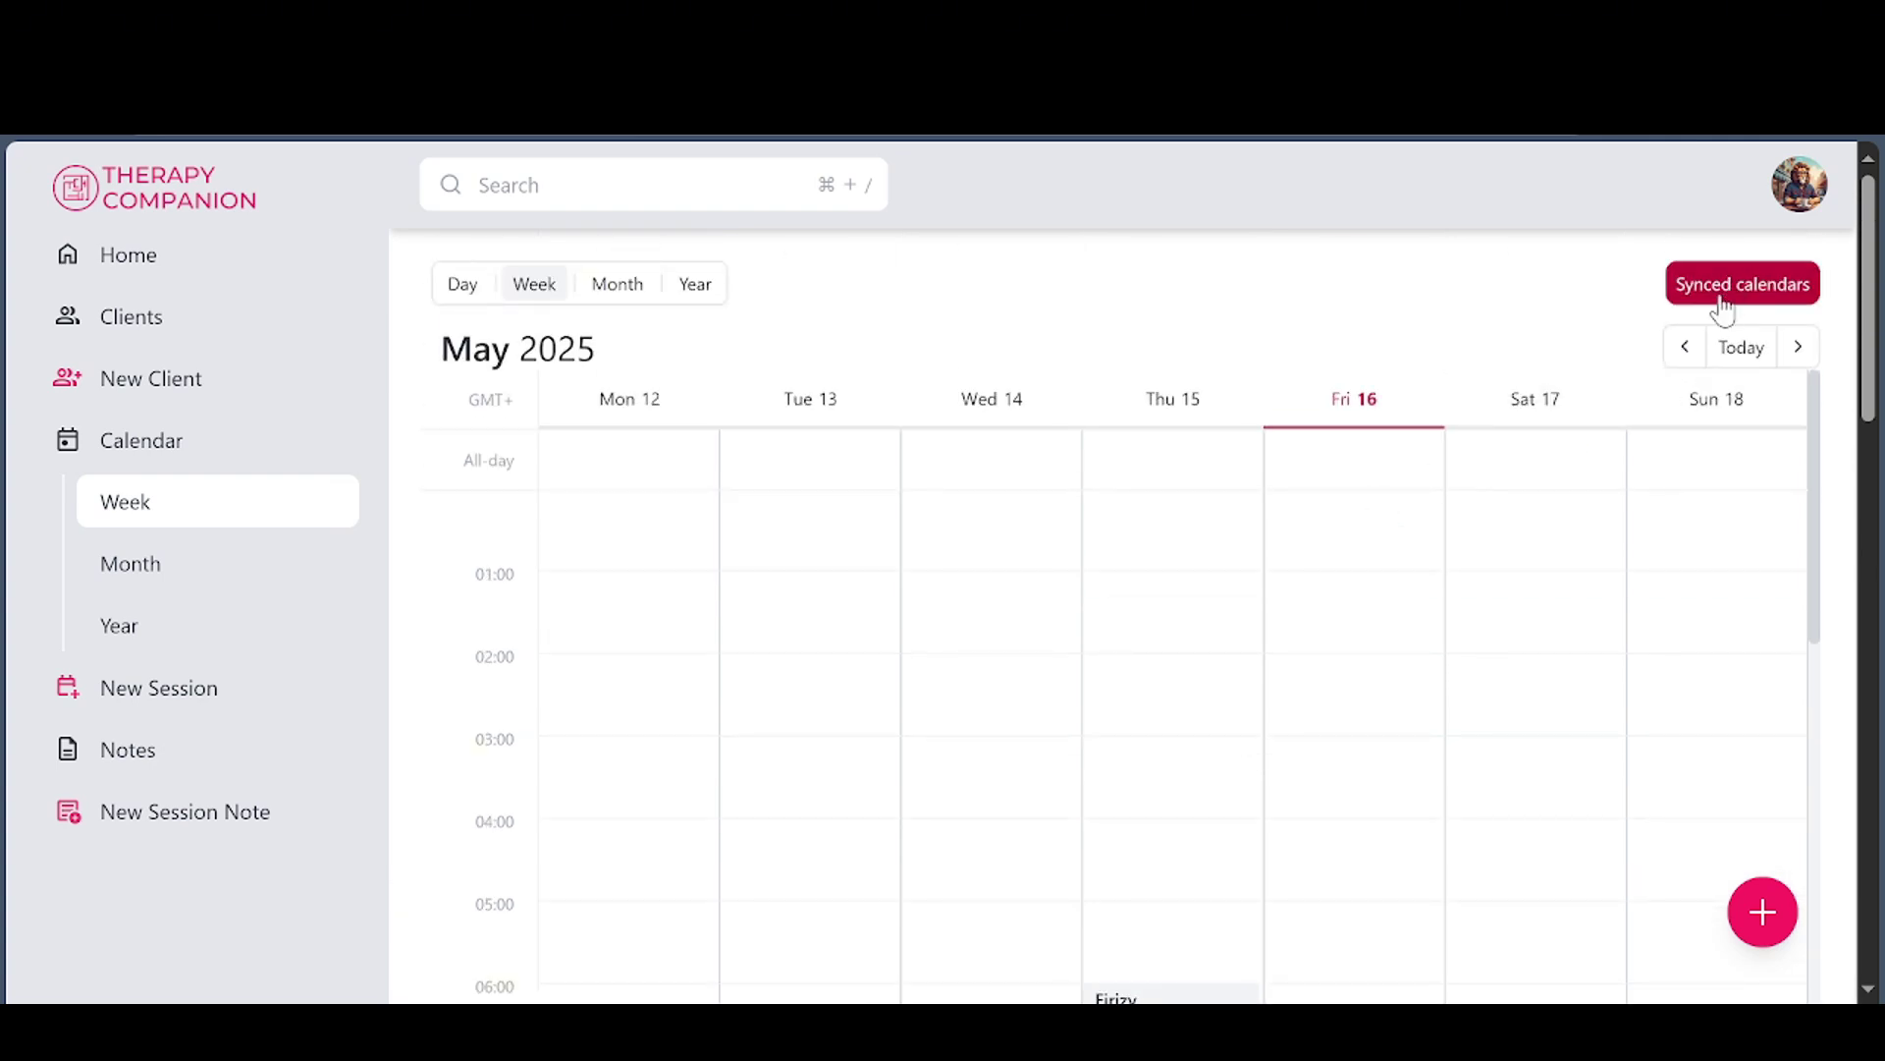
Switch the calendar to today's Day view, then back to the Week view
{"action": "left_click", "coordinate": [461, 286]}
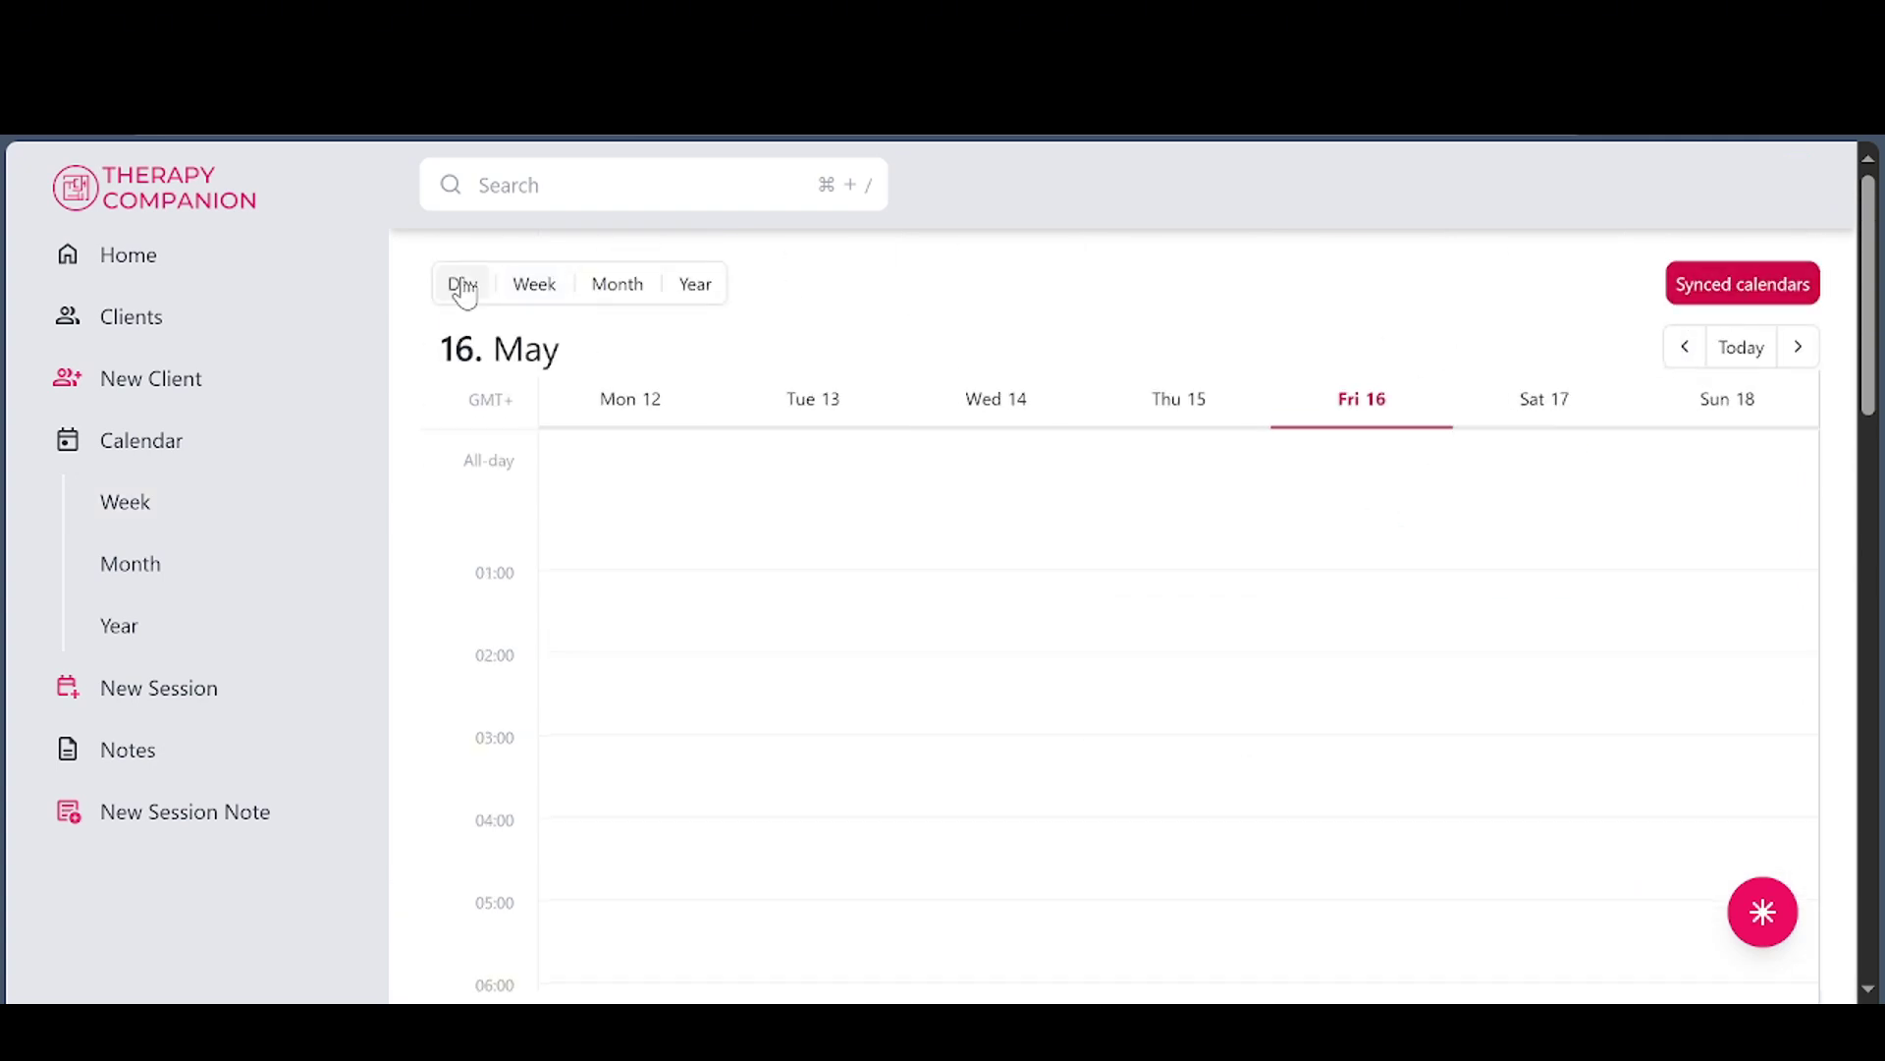
{"action": "scroll", "coordinate": [905, 615], "scroll_direction": "down", "scroll_amount": 10}
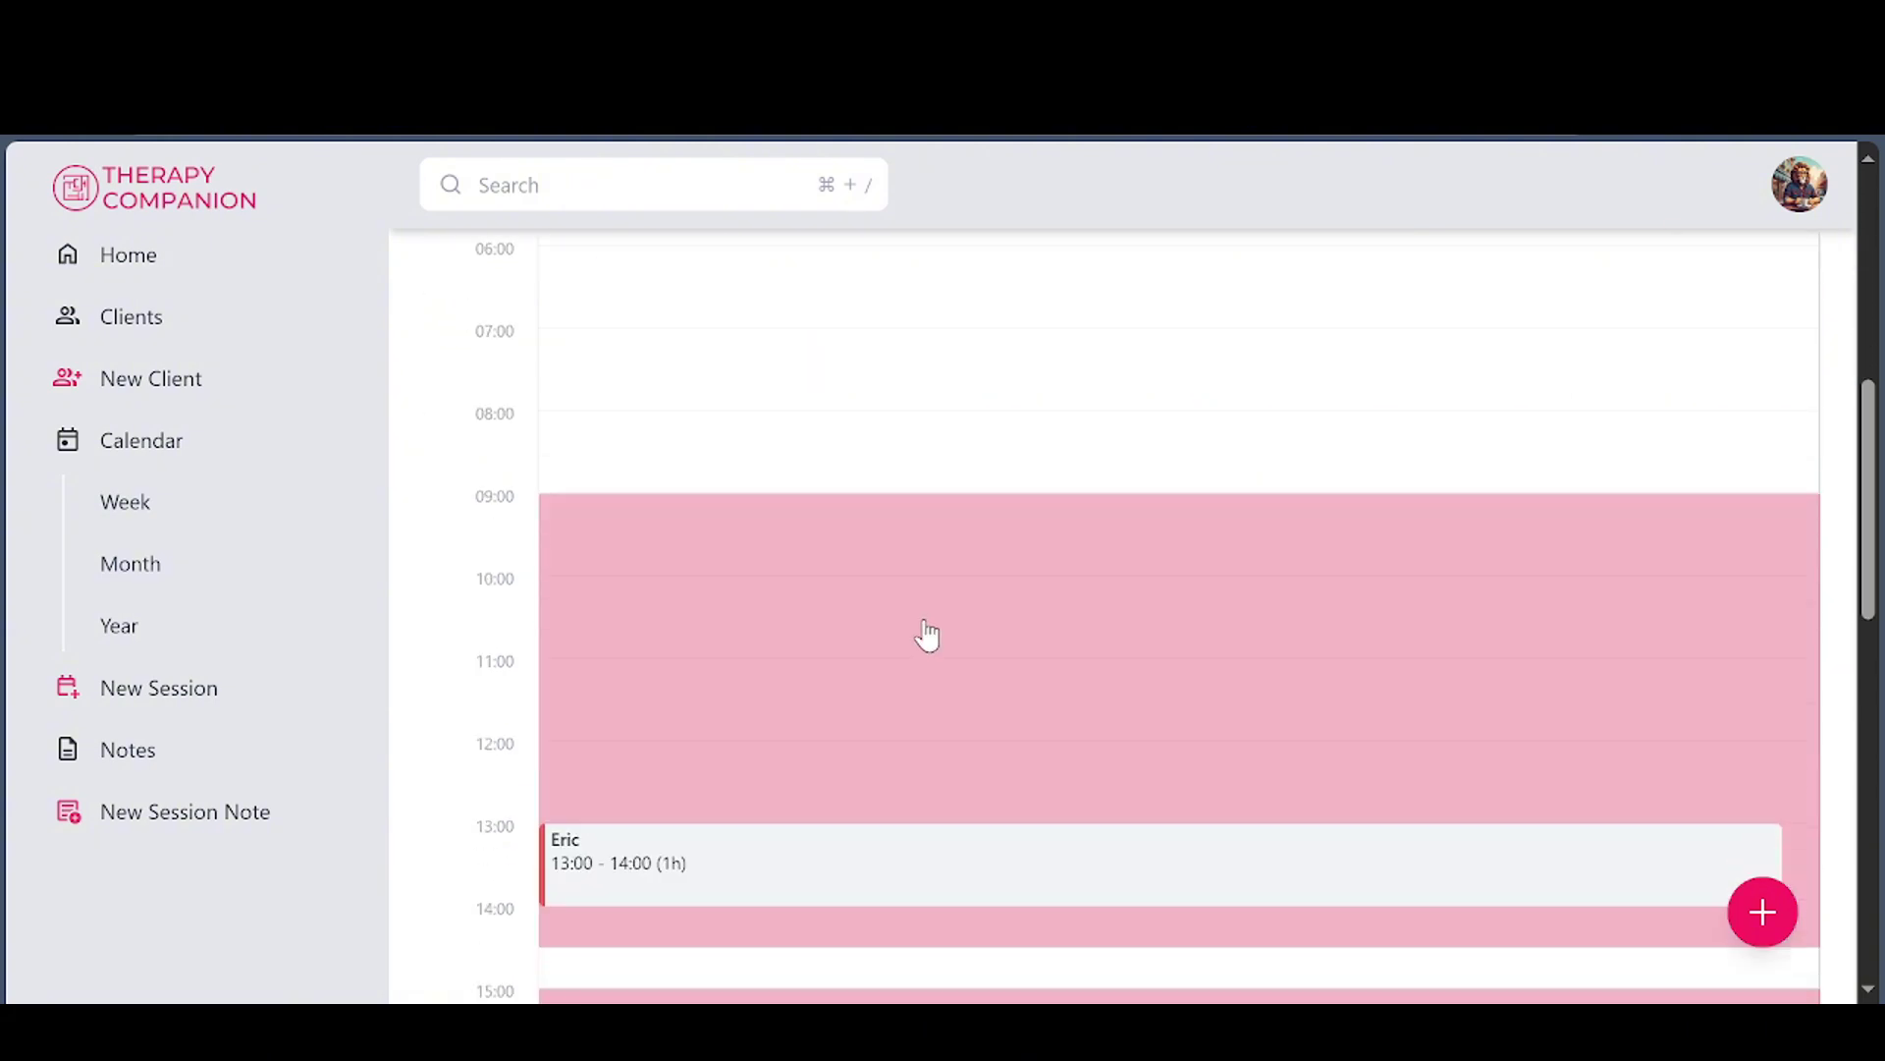
{"action": "scroll", "coordinate": [930, 634], "scroll_direction": "down", "scroll_amount": 6}
{"action": "scroll", "coordinate": [914, 638], "scroll_direction": "up", "scroll_amount": 10}
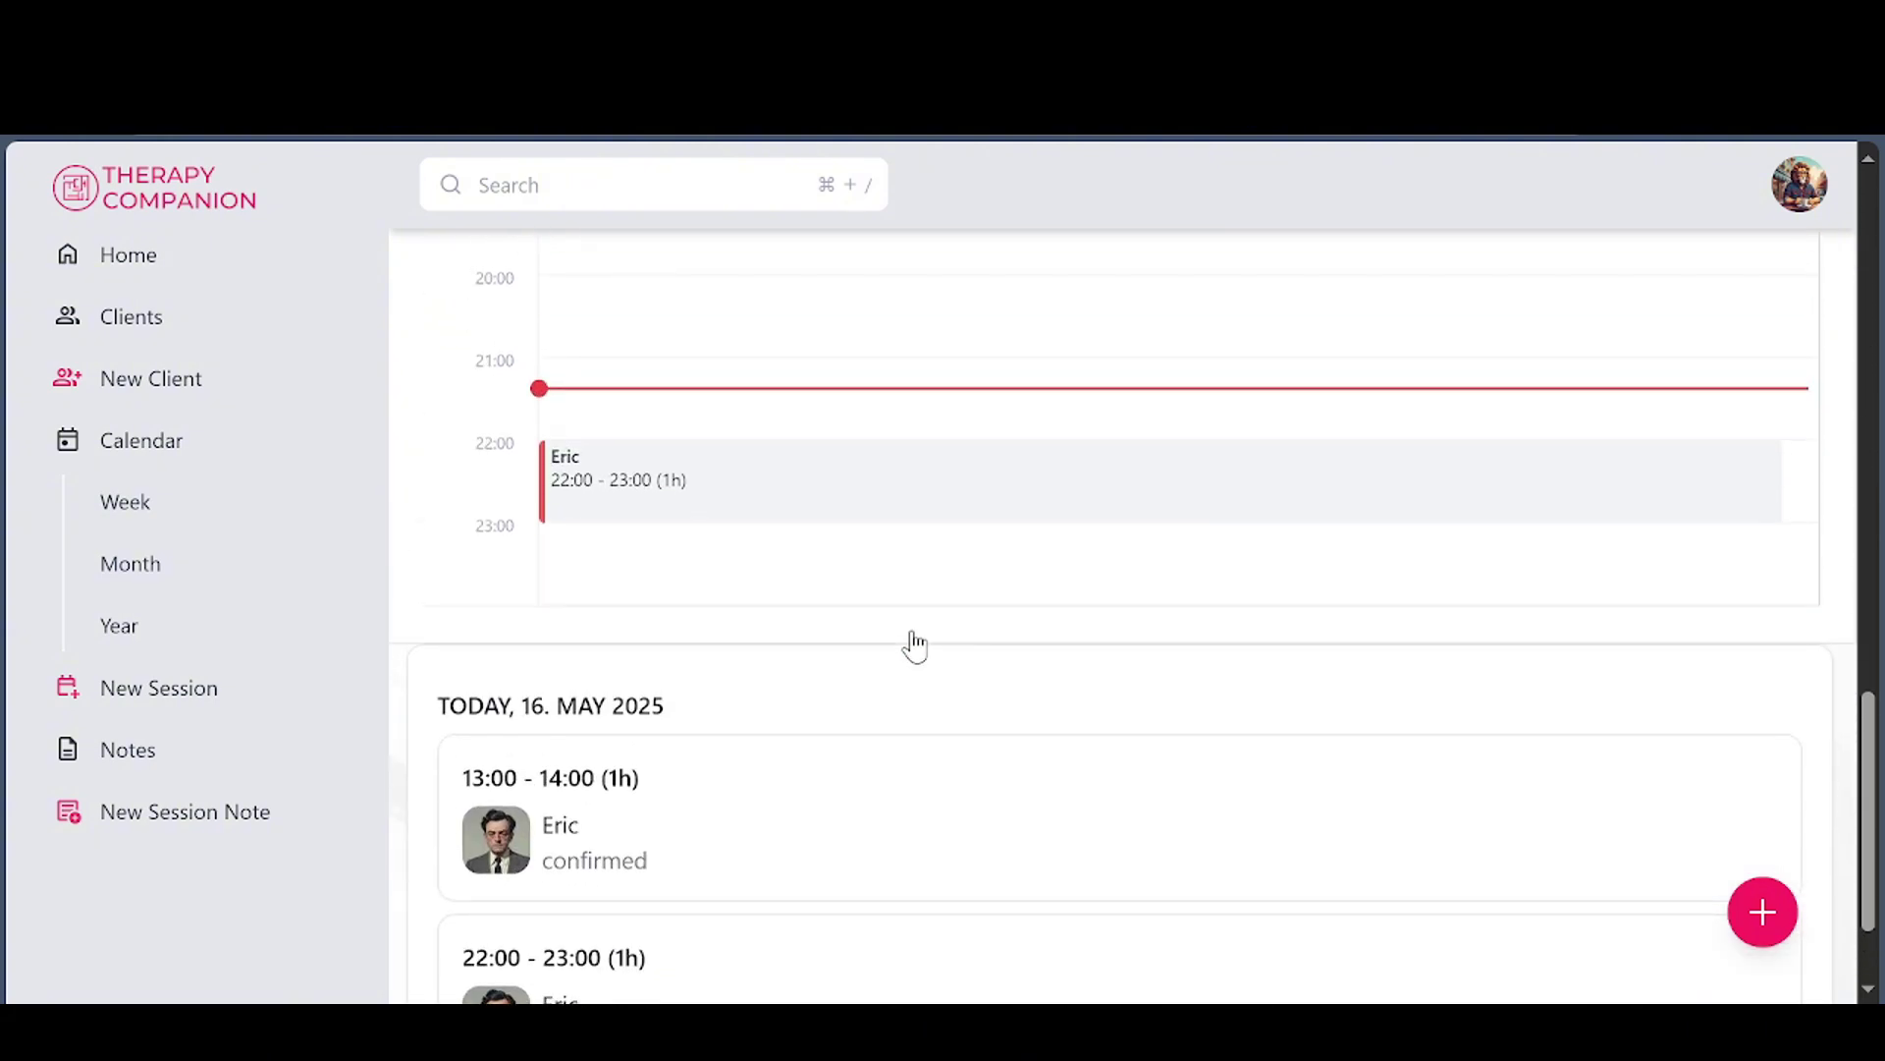
{"action": "scroll", "coordinate": [739, 547], "scroll_direction": "up", "scroll_amount": 10}
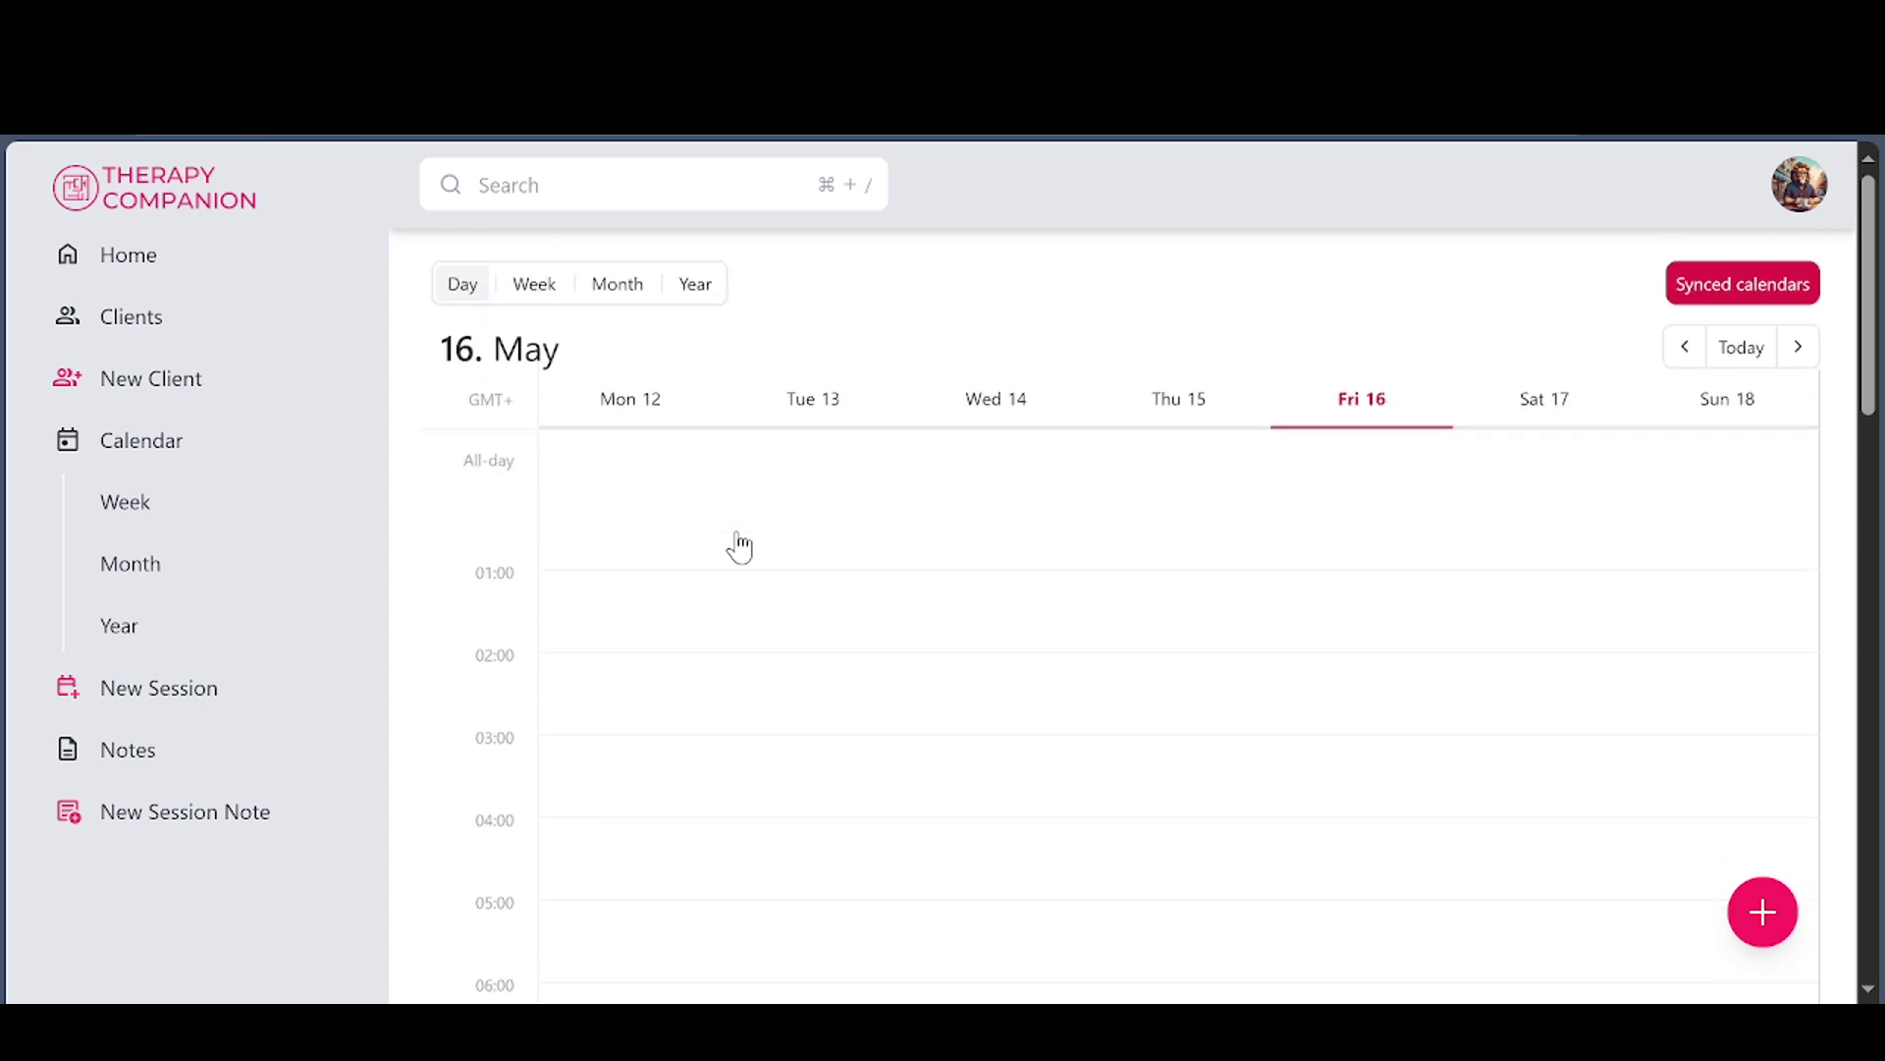
{"action": "left_click", "coordinate": [543, 298]}
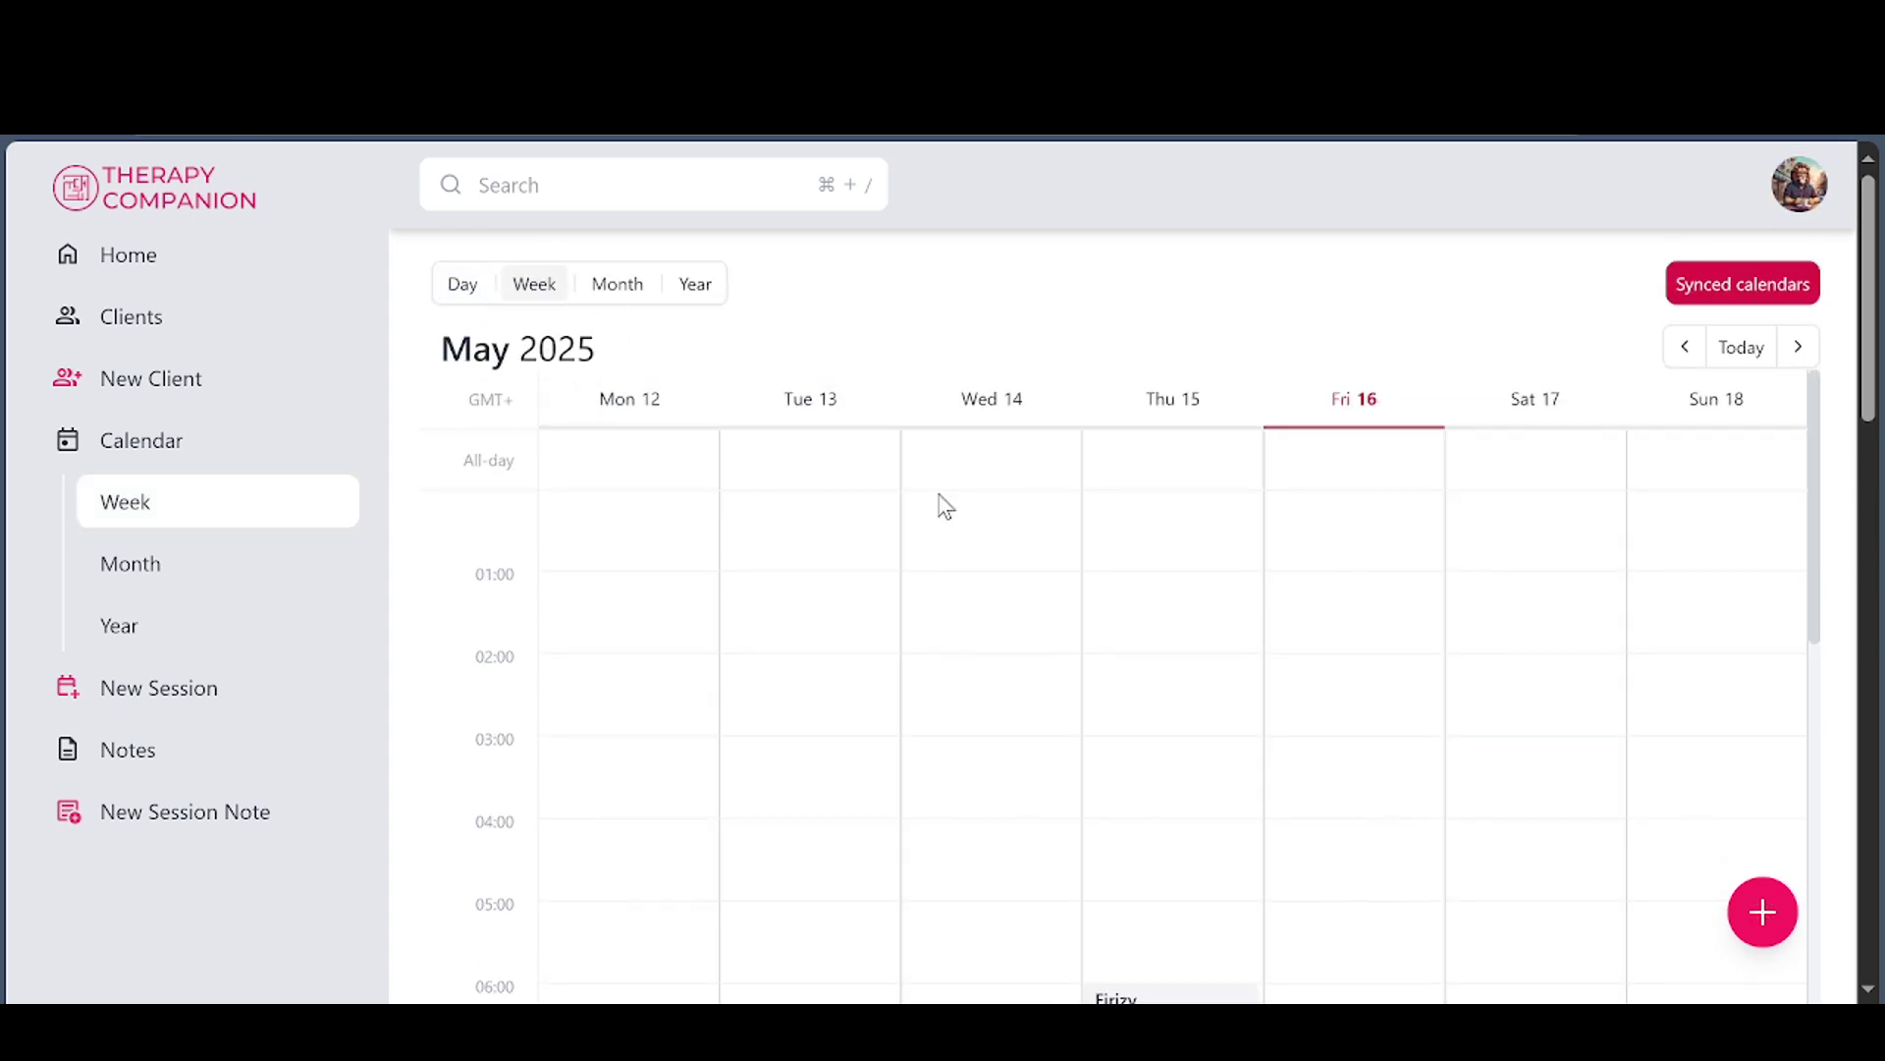
{"action": "scroll", "coordinate": [972, 556], "scroll_direction": "down", "scroll_amount": 5}
{"action": "scroll", "coordinate": [973, 579], "scroll_direction": "down", "scroll_amount": 5}
{"action": "scroll", "coordinate": [969, 634], "scroll_direction": "up", "scroll_amount": 10}
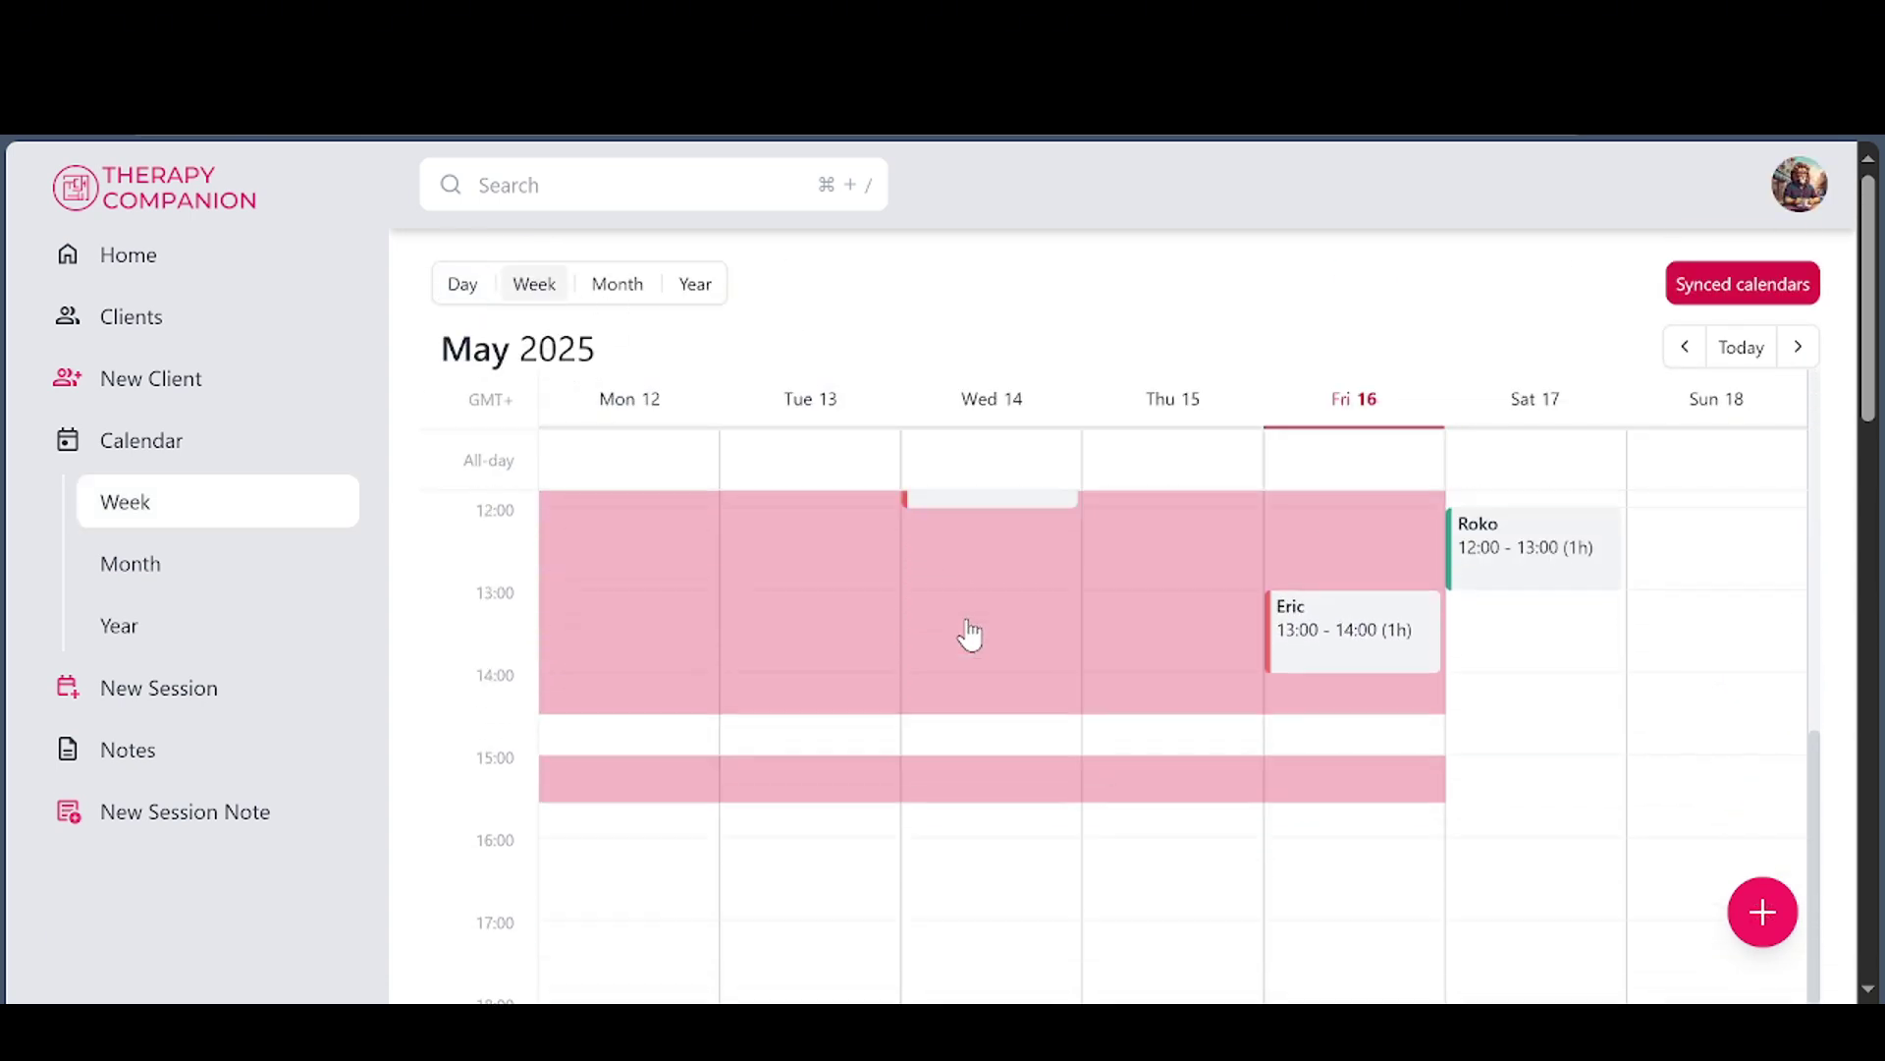
{"action": "scroll", "coordinate": [969, 634], "scroll_direction": "up", "scroll_amount": 2}
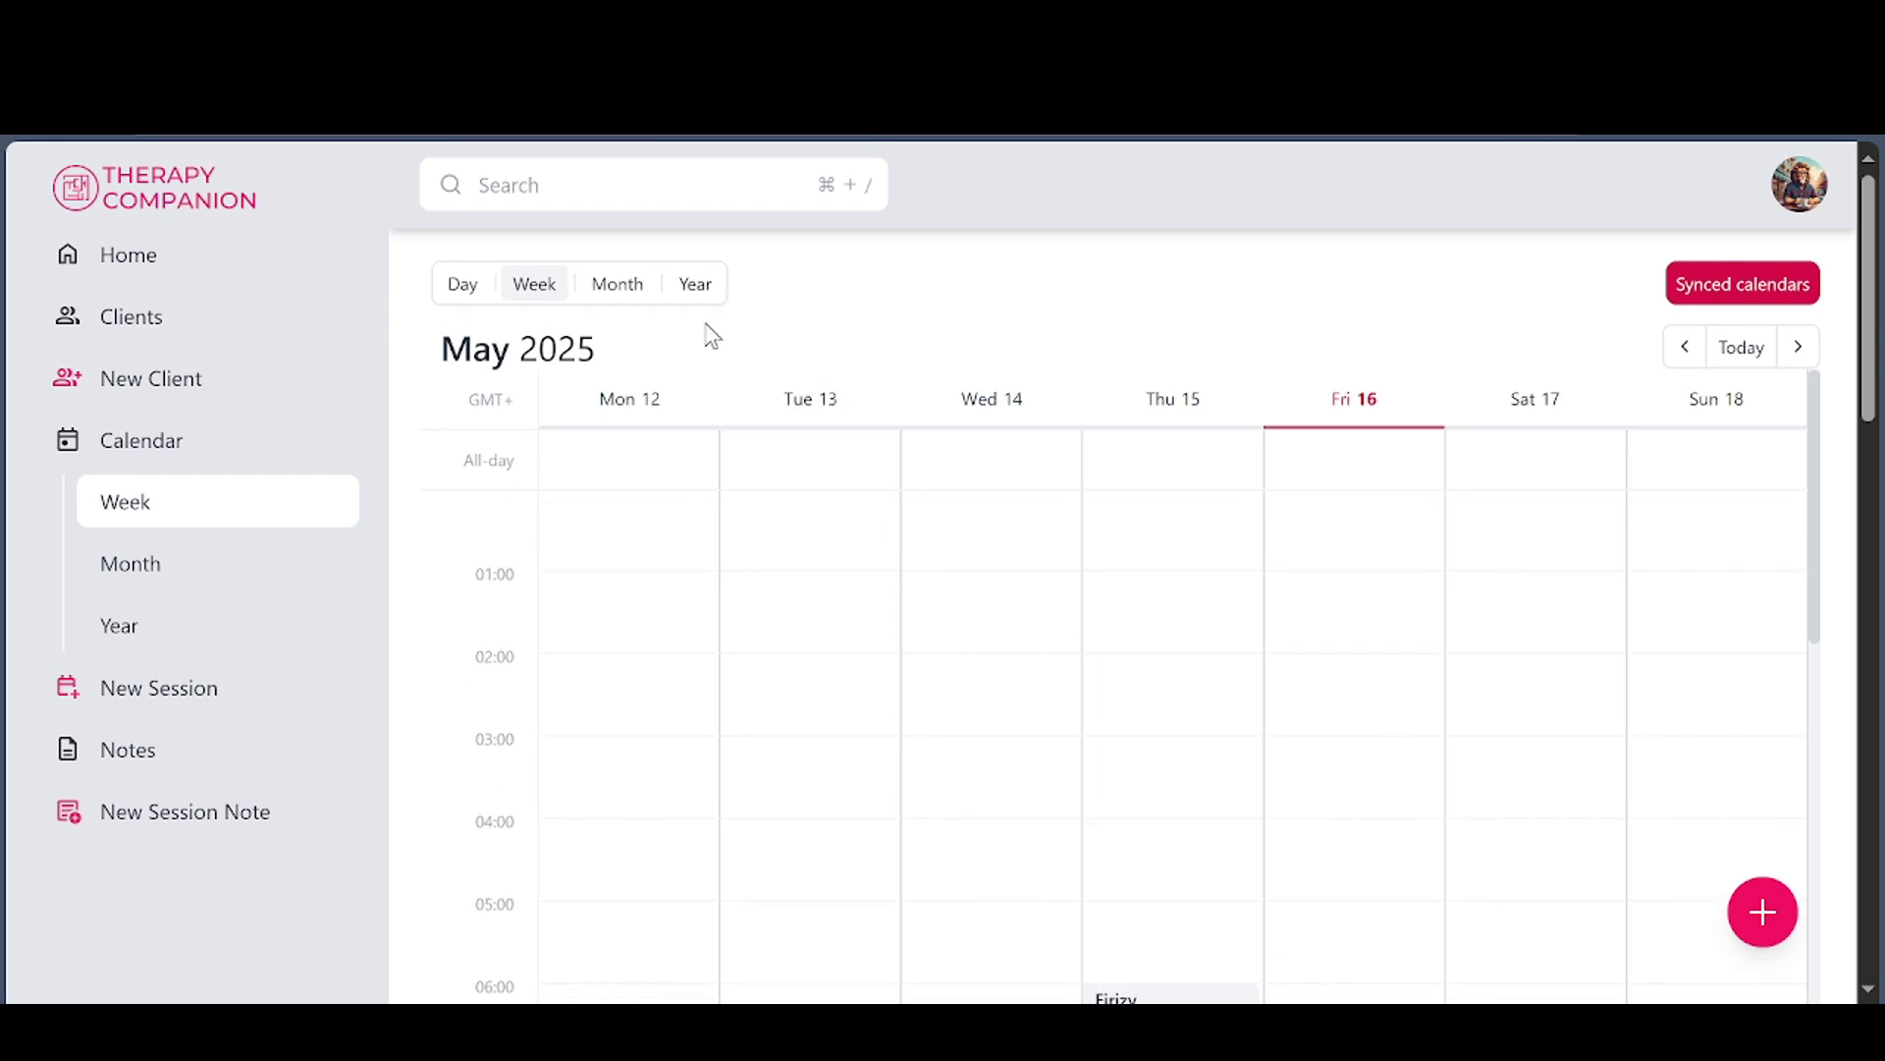
Show the whole month of May 2025, then the full year 2025
{"action": "left_click", "coordinate": [617, 290]}
{"action": "scroll", "coordinate": [1173, 629], "scroll_direction": "down", "scroll_amount": 7}
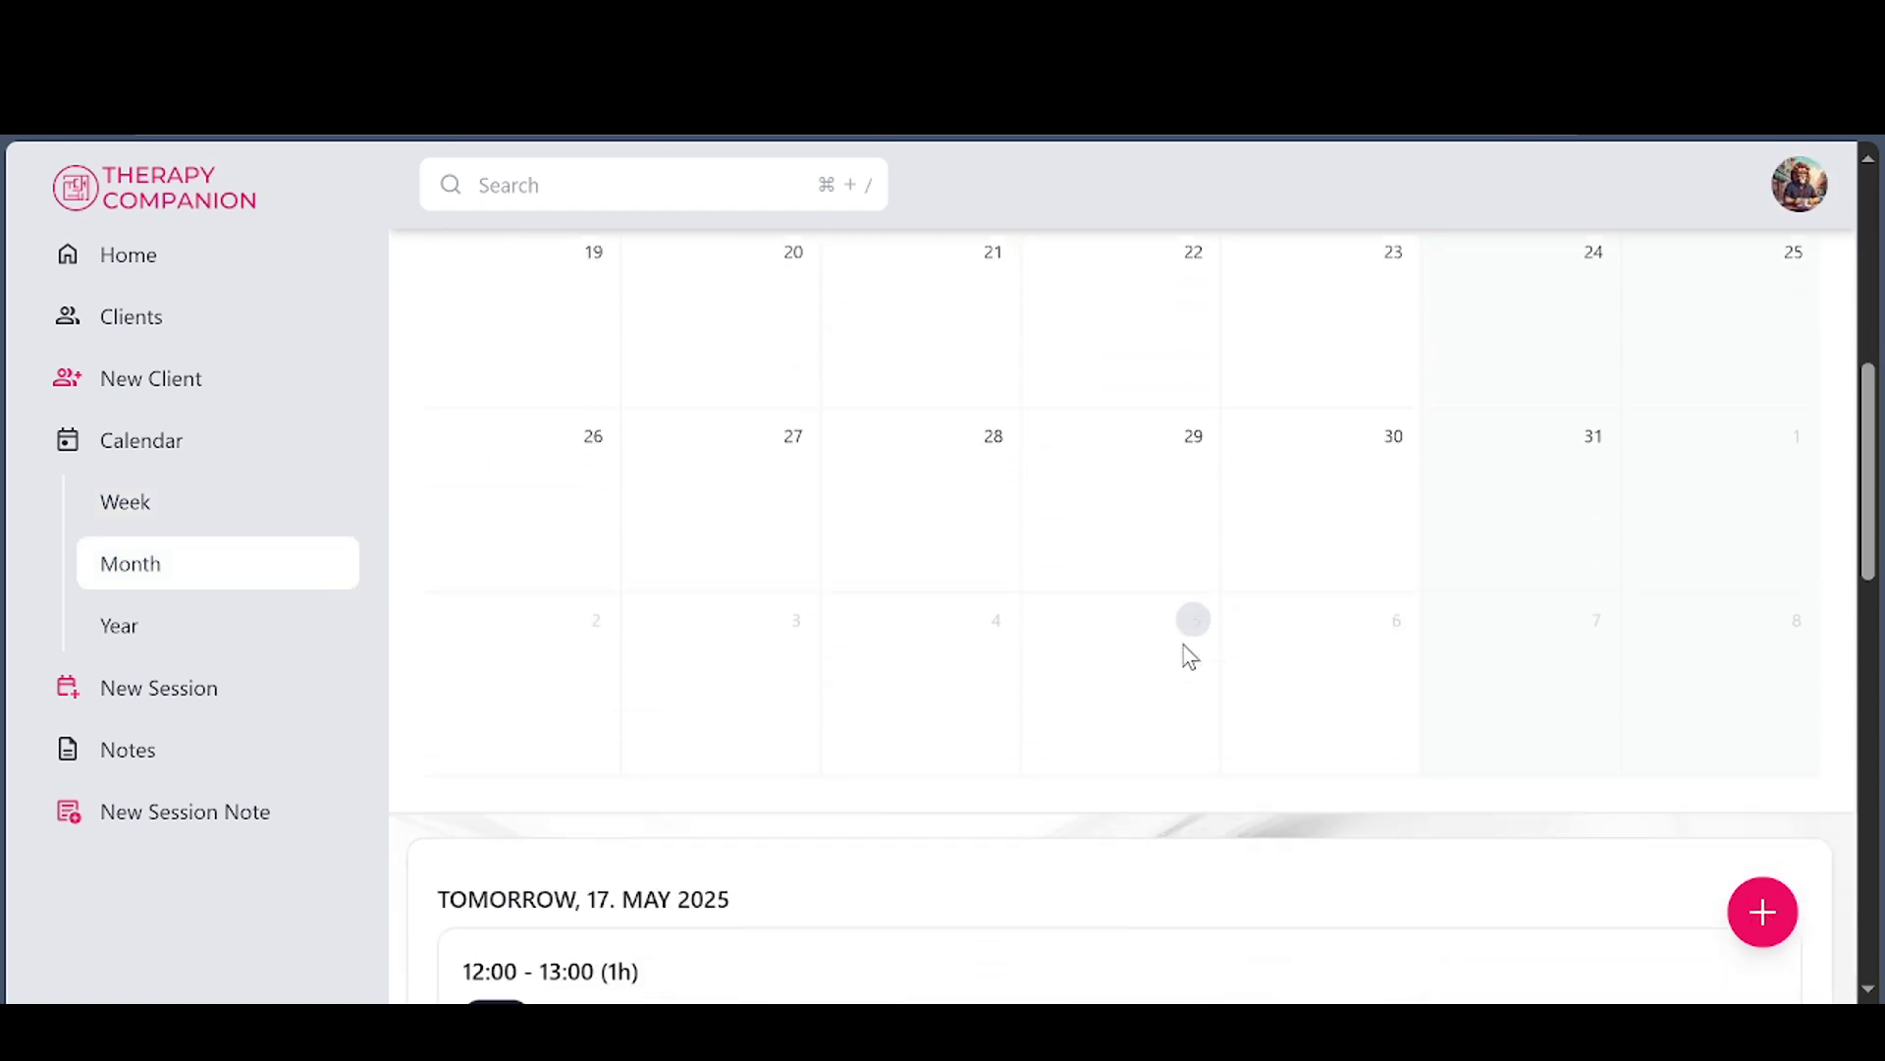
{"action": "scroll", "coordinate": [1190, 656], "scroll_direction": "down", "scroll_amount": 4}
{"action": "scroll", "coordinate": [1333, 746], "scroll_direction": "up", "scroll_amount": 11}
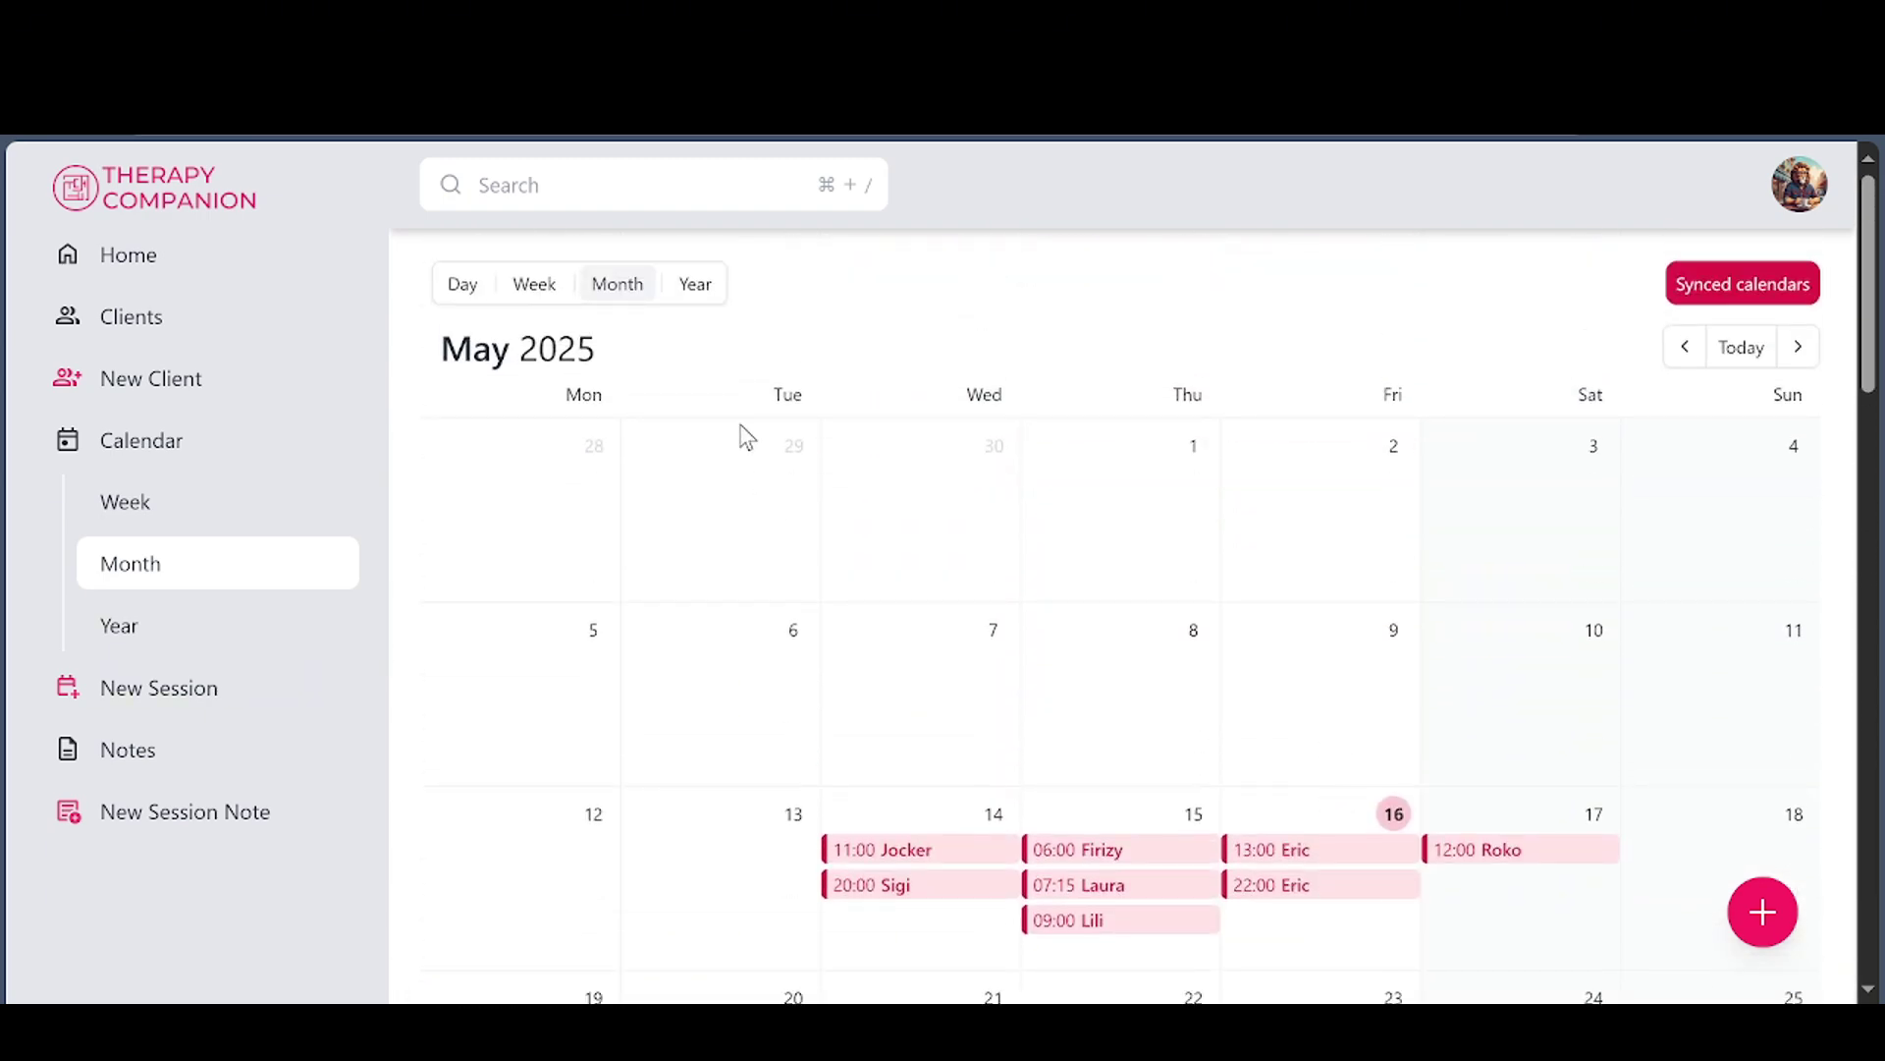
{"action": "left_click", "coordinate": [696, 287]}
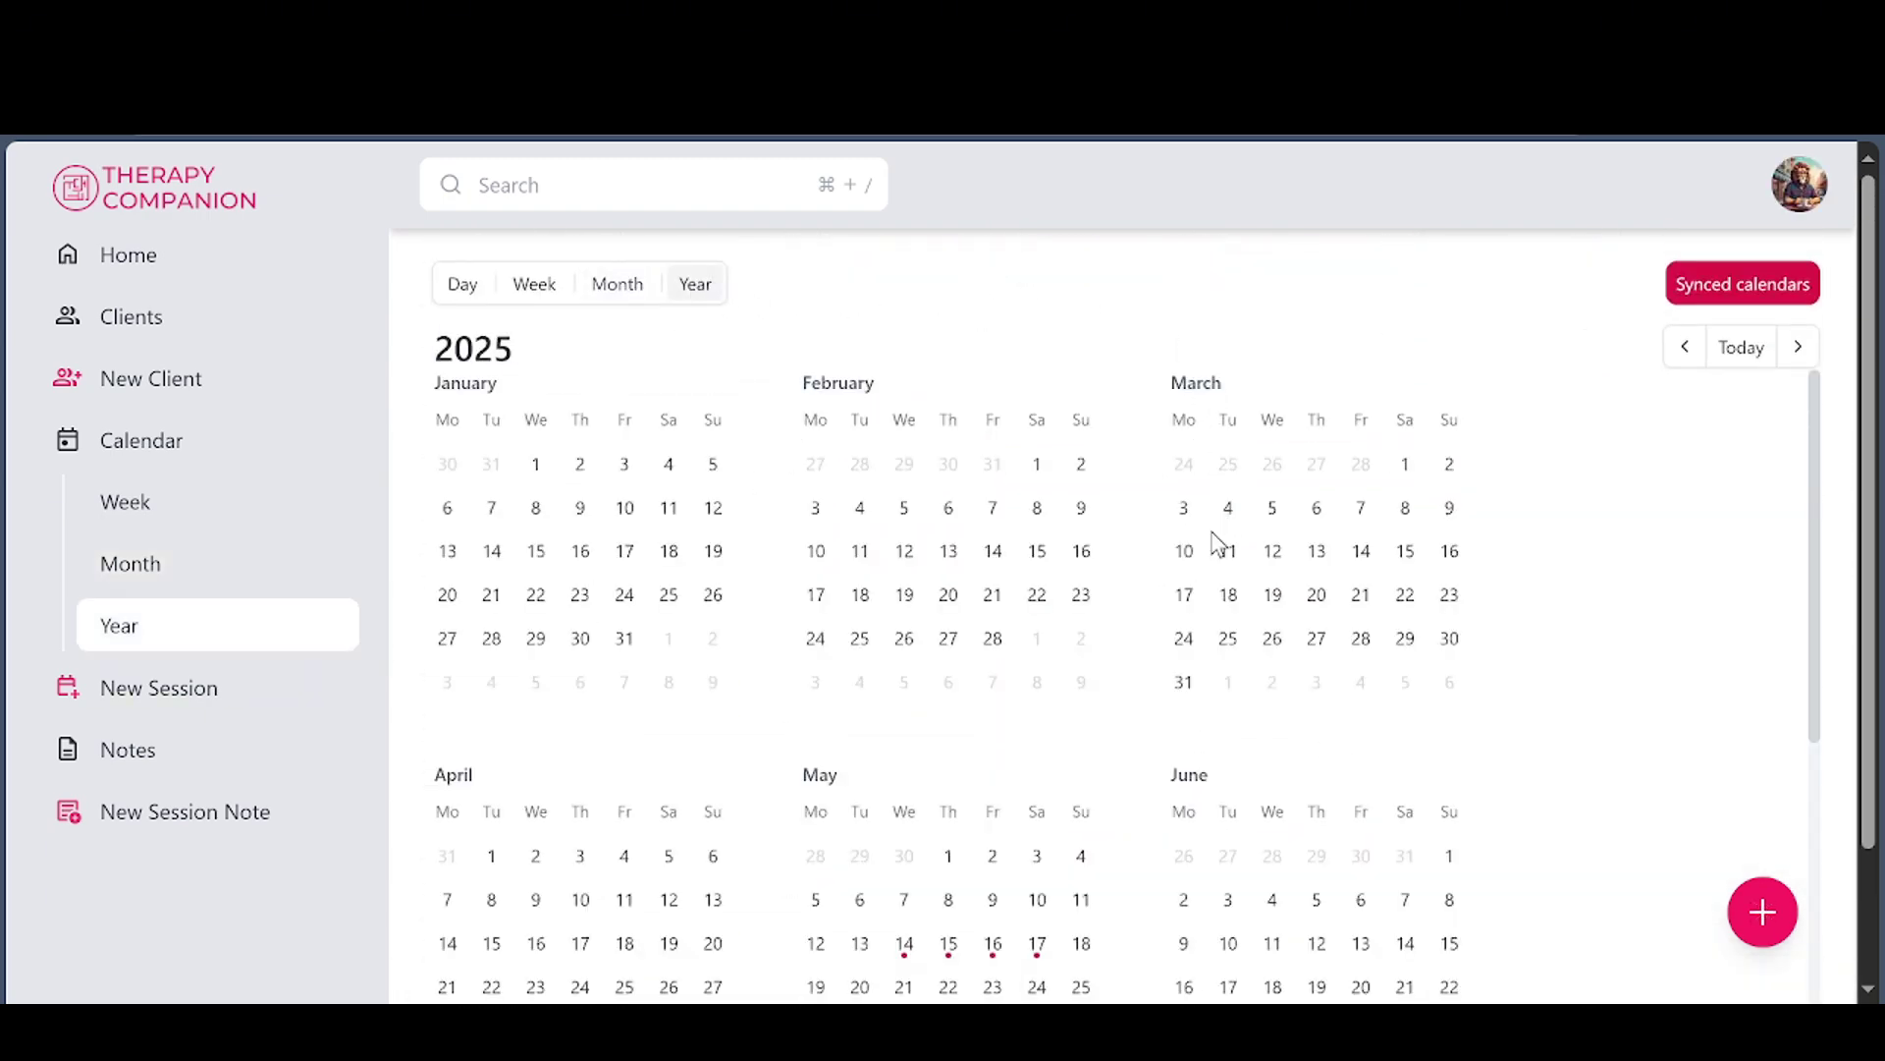
{"action": "scroll", "coordinate": [1217, 540], "scroll_direction": "down", "scroll_amount": 4}
{"action": "scroll", "coordinate": [1319, 643], "scroll_direction": "up", "scroll_amount": 4}
Save the calendar sync selection with both the account calendar and Praznici u Hrvatskoj ticked
{"action": "left_click", "coordinate": [1704, 284]}
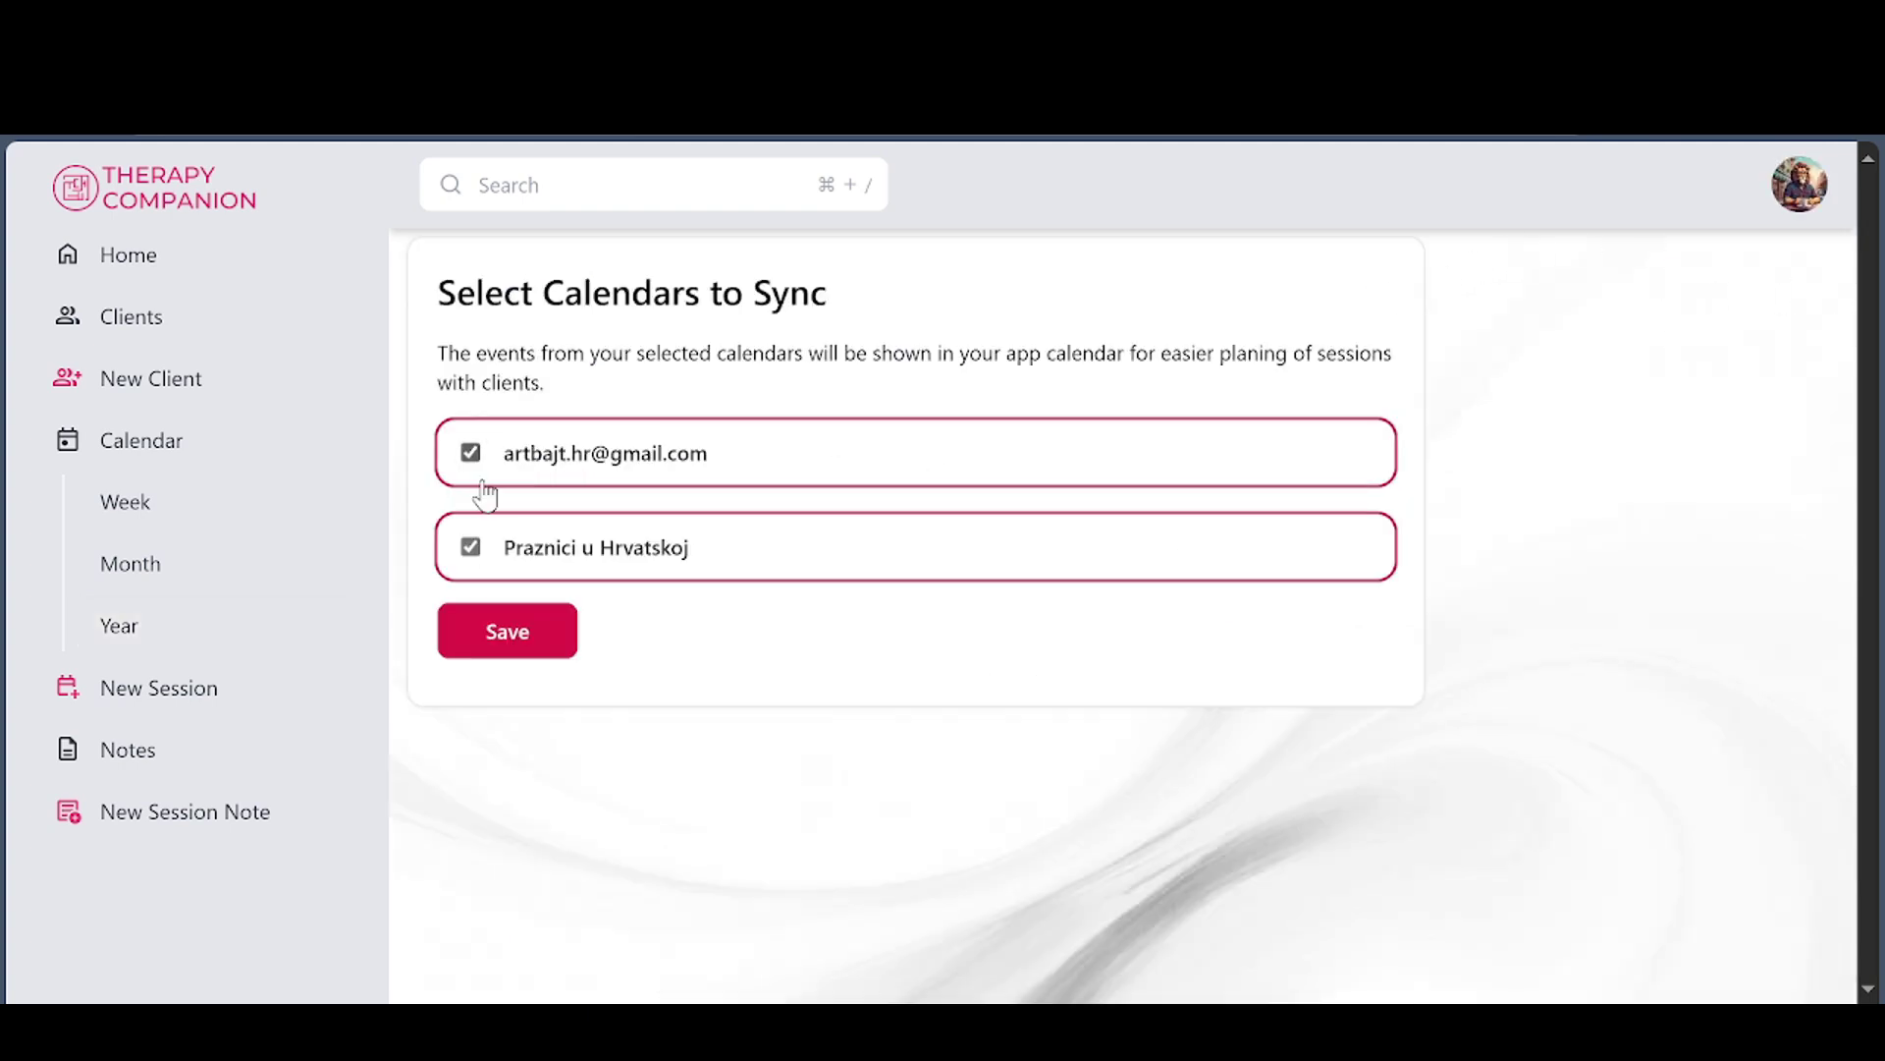
{"action": "left_click", "coordinate": [479, 550]}
{"action": "left_click", "coordinate": [470, 552]}
{"action": "left_click", "coordinate": [499, 634]}
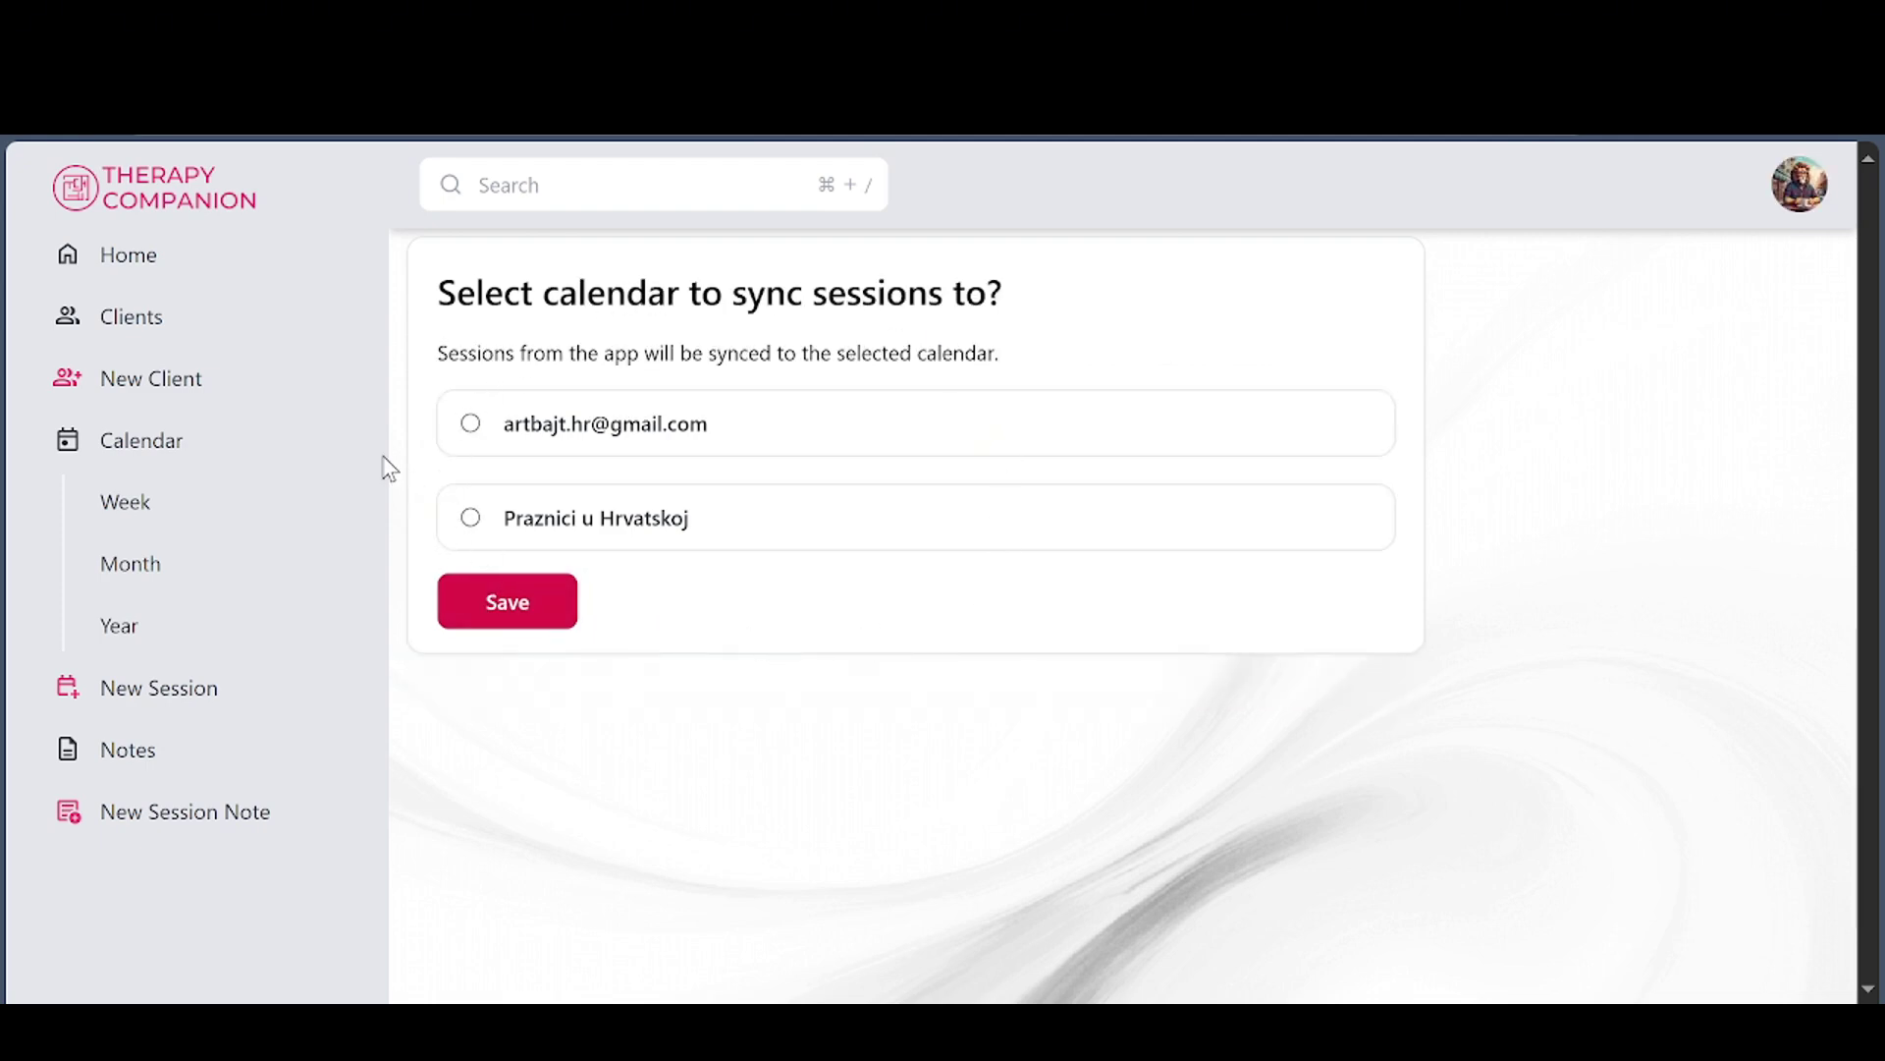
{"action": "left_click", "coordinate": [145, 444]}
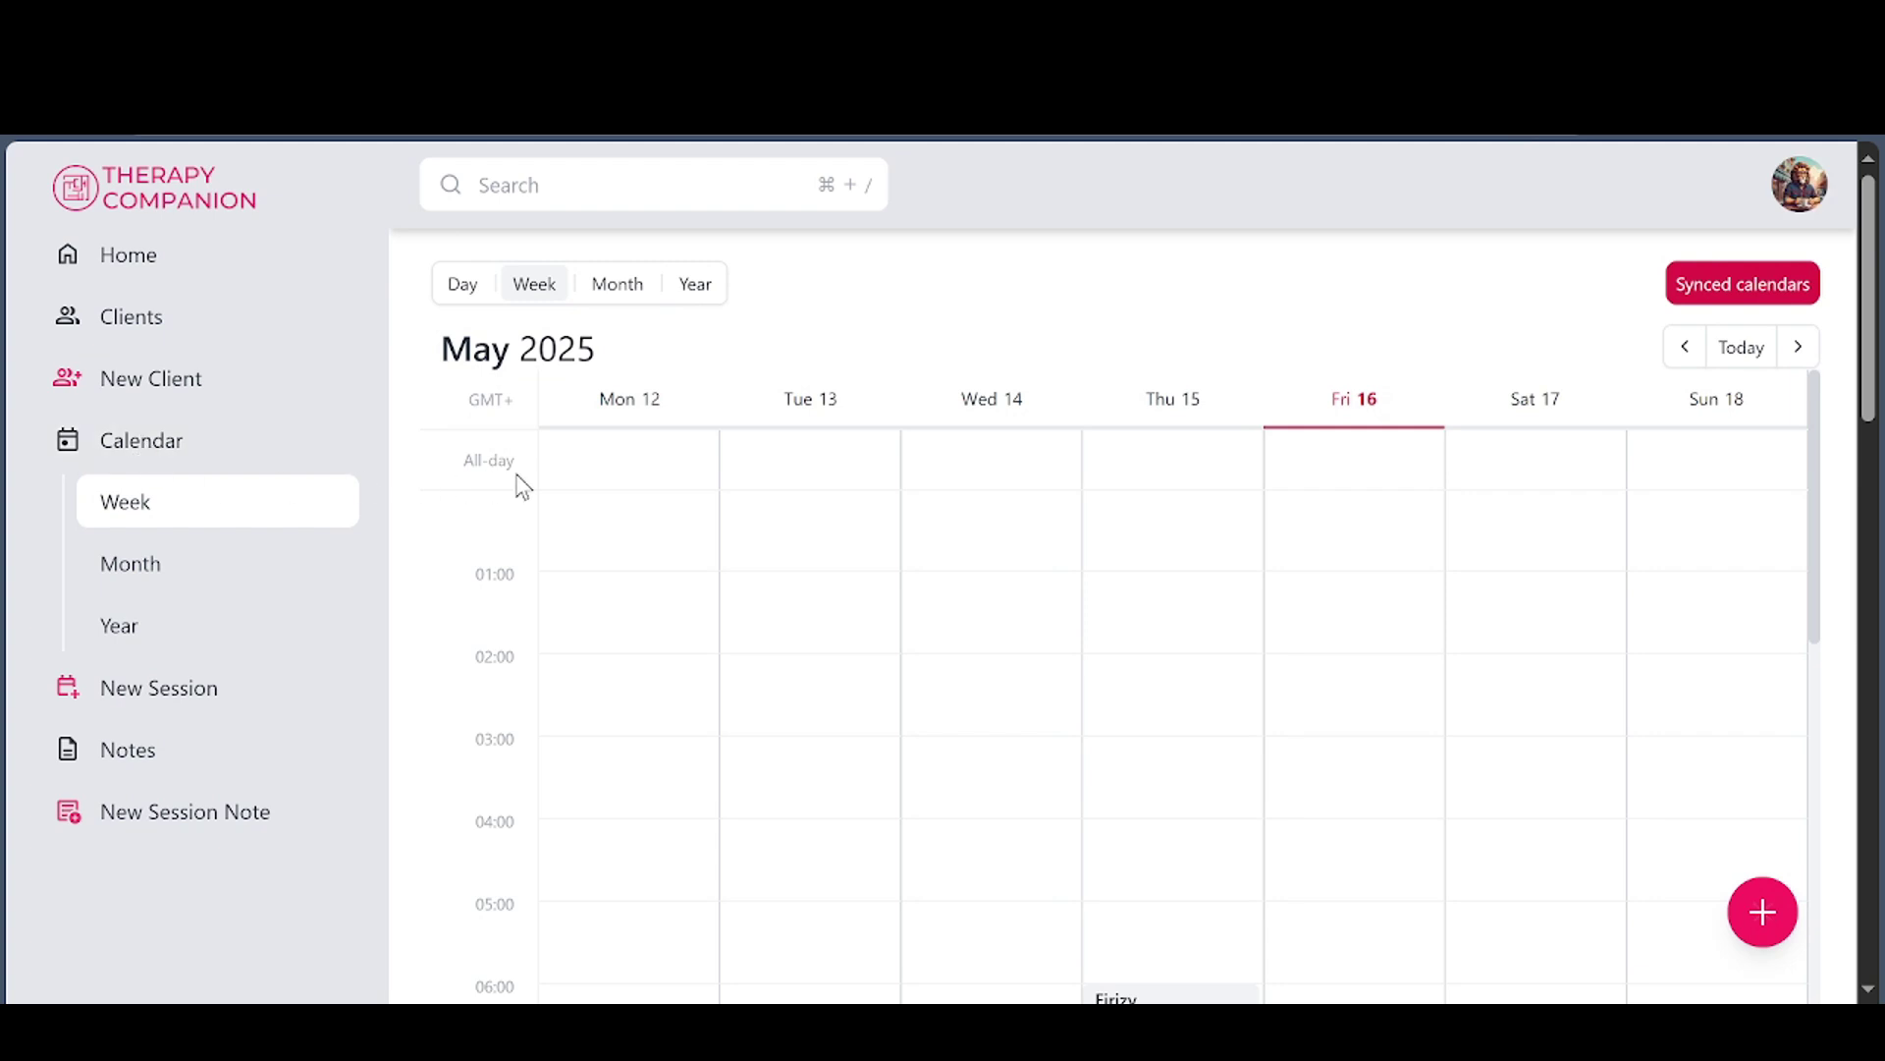
Switch the calendar to Day view and scroll down to the 21:00 slot
{"action": "scroll", "coordinate": [1399, 584], "scroll_direction": "down", "scroll_amount": 5}
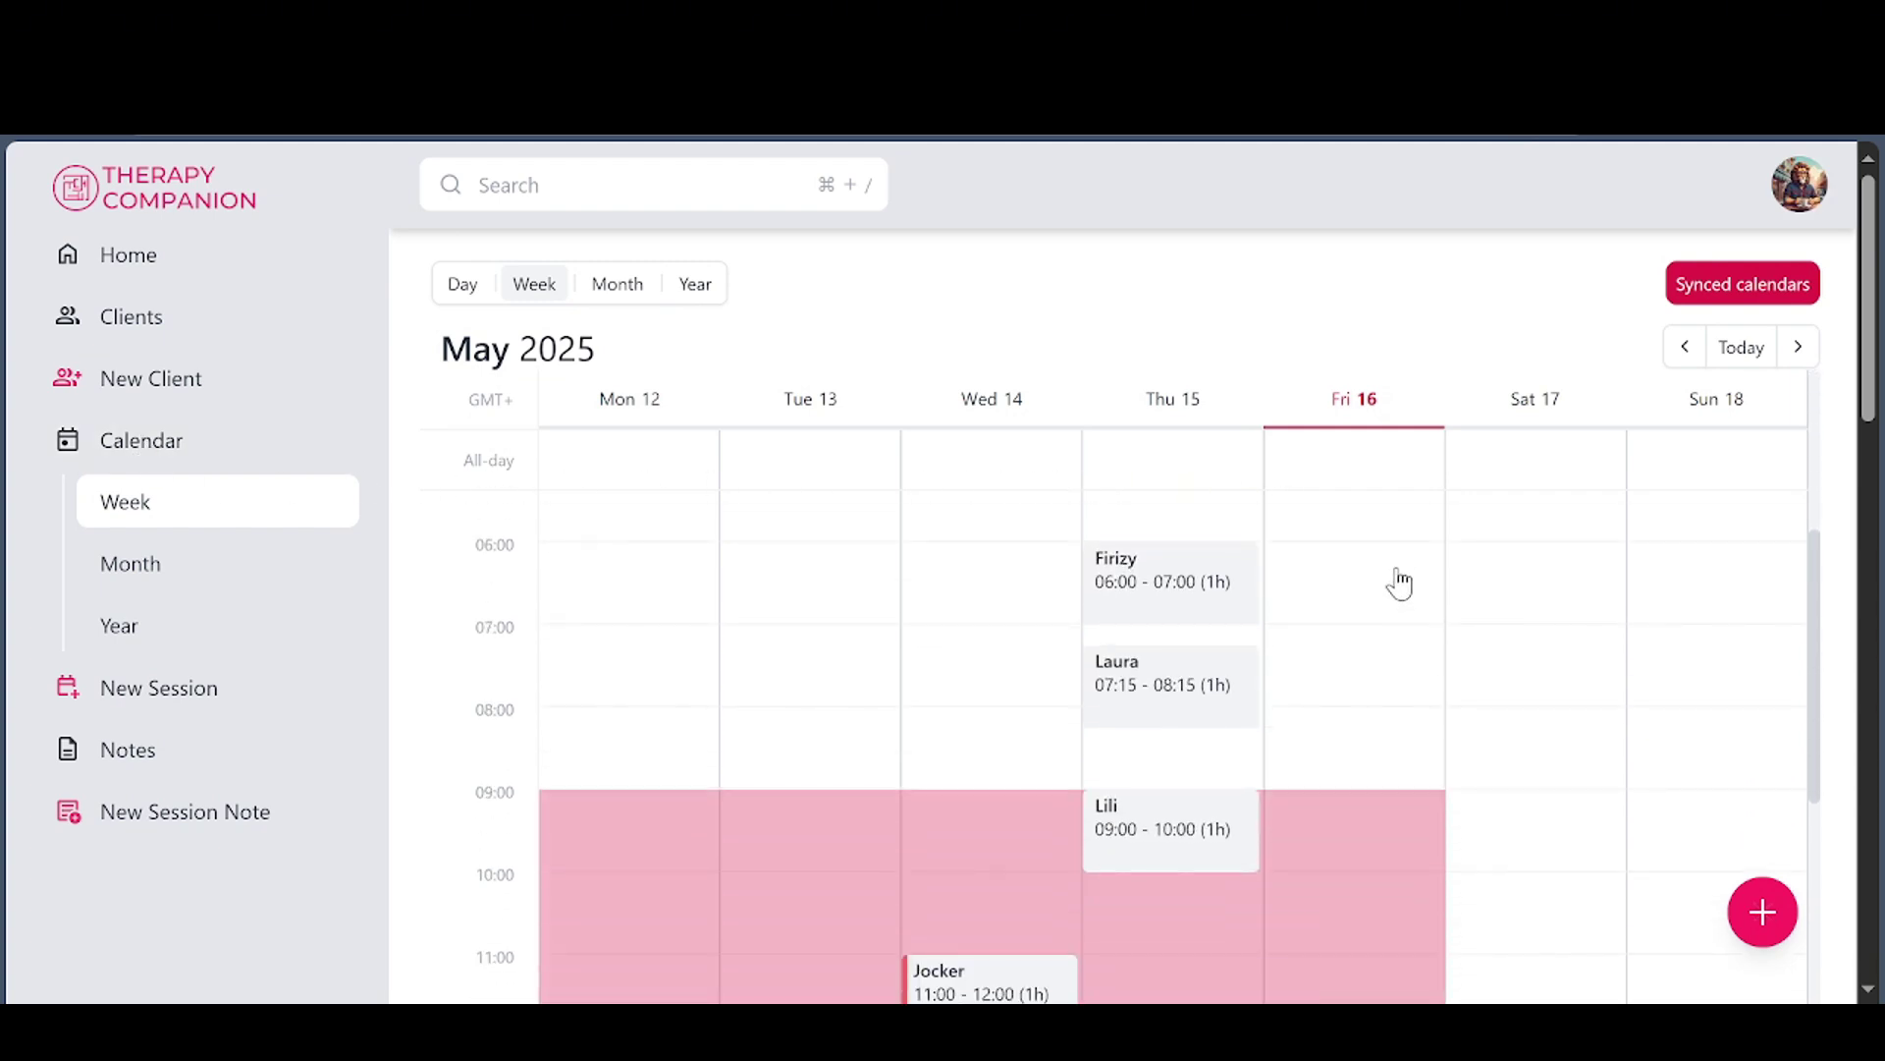
{"action": "left_click", "coordinate": [444, 291]}
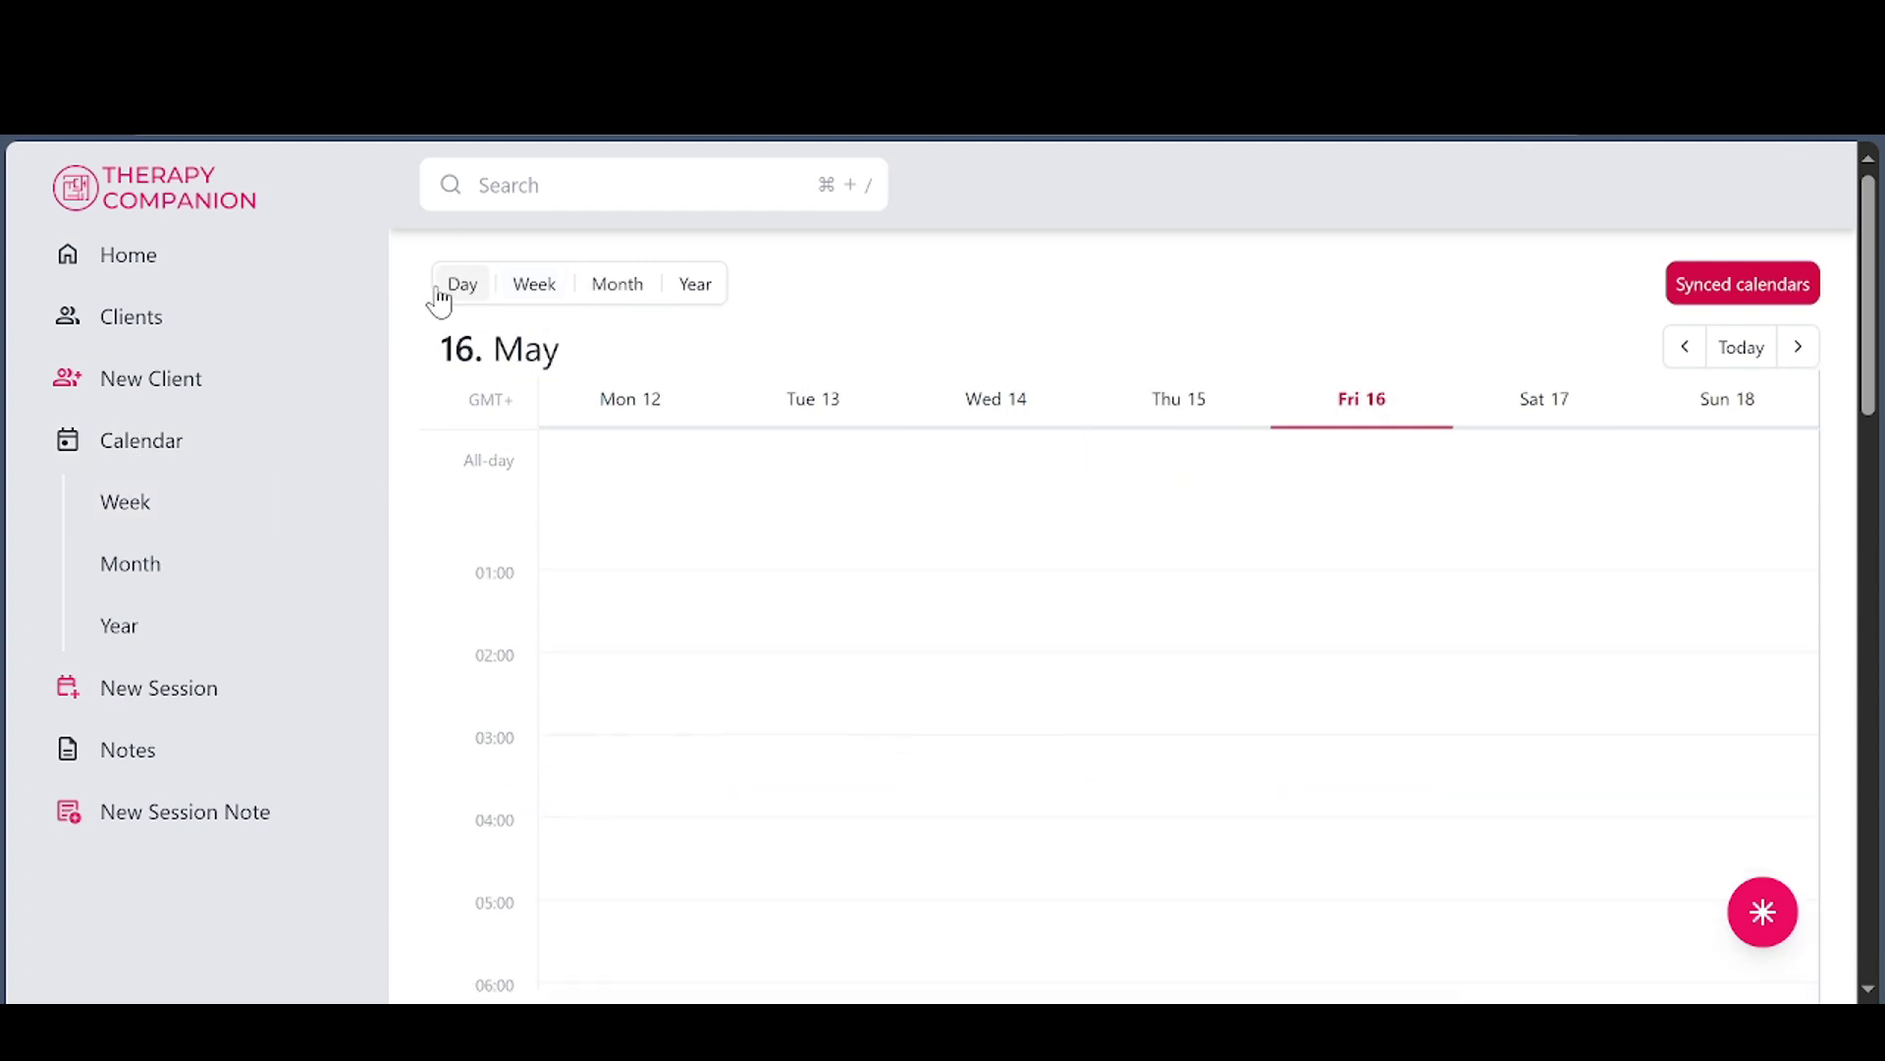
{"action": "scroll", "coordinate": [1309, 500], "scroll_direction": "down", "scroll_amount": 9}
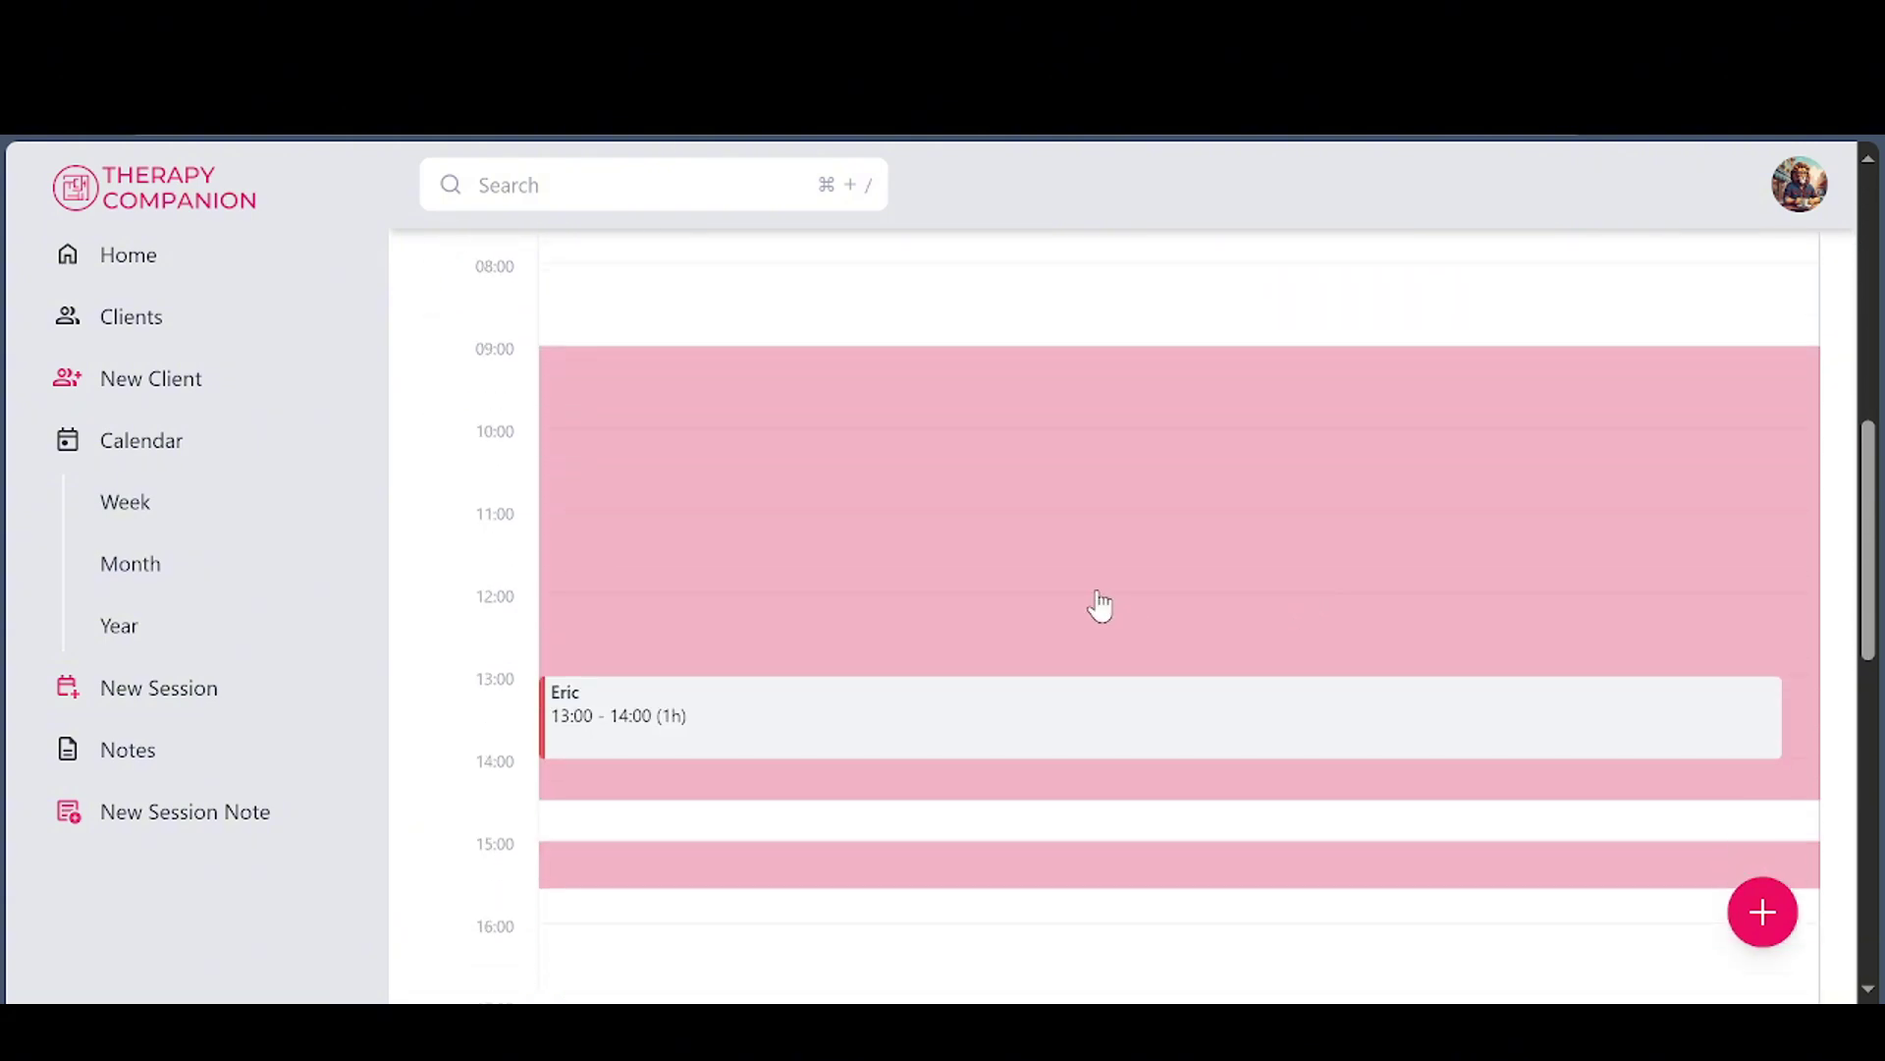
{"action": "scroll", "coordinate": [1100, 606], "scroll_direction": "down", "scroll_amount": 8}
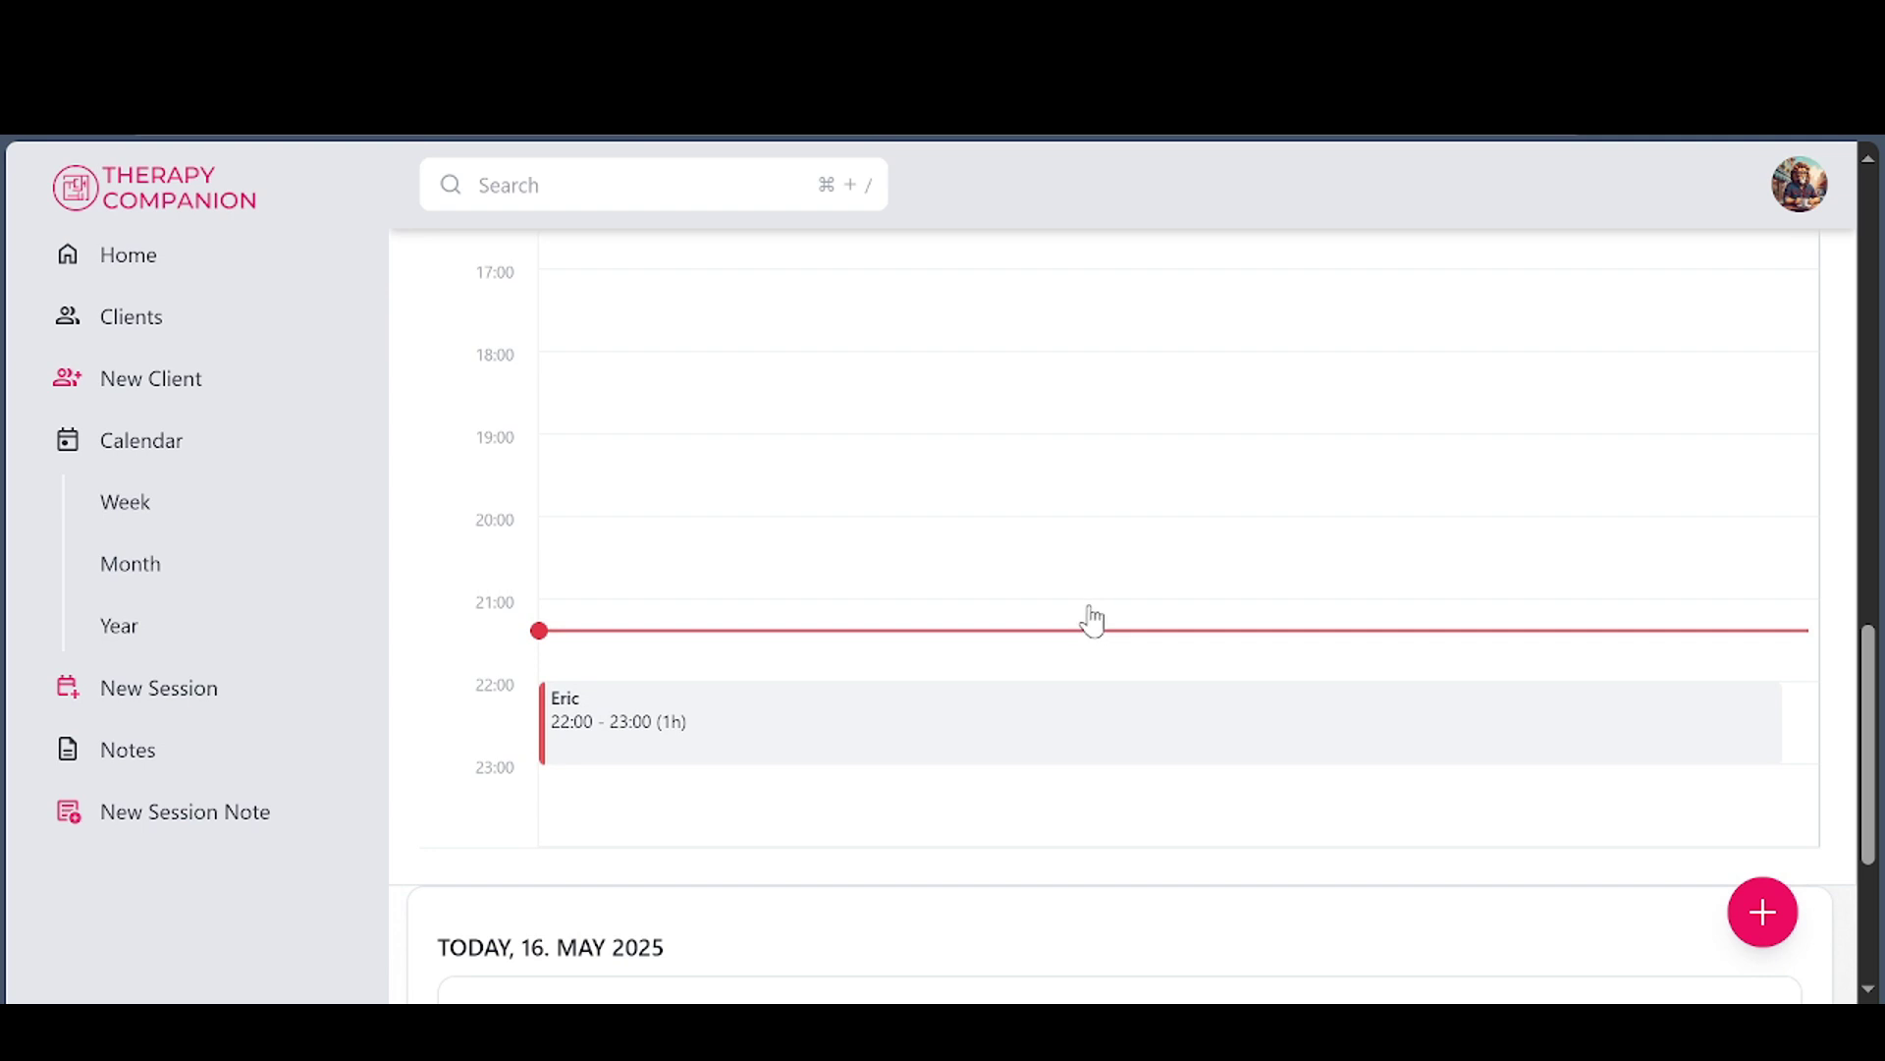
Create a 21:00 session on 16 May 2025 for client Laura and save it
{"action": "left_click", "coordinate": [581, 633]}
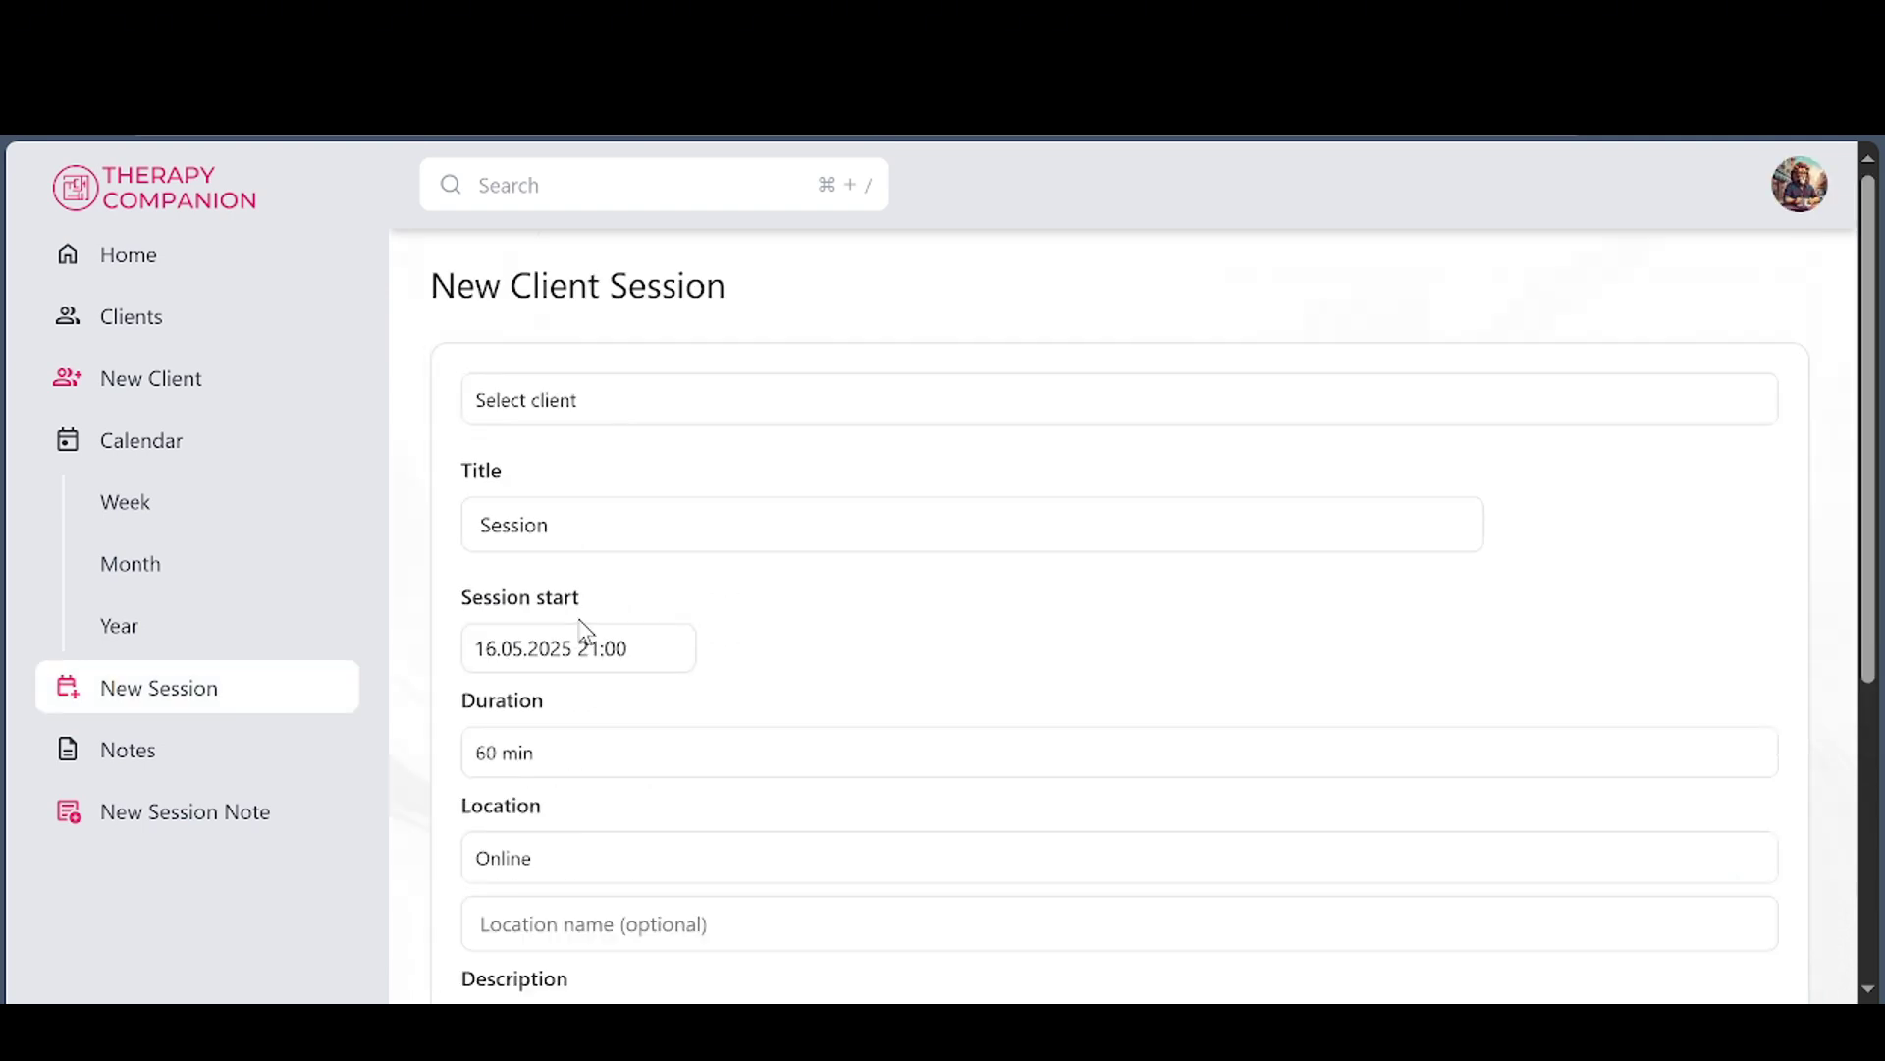
{"action": "left_click", "coordinate": [623, 408]}
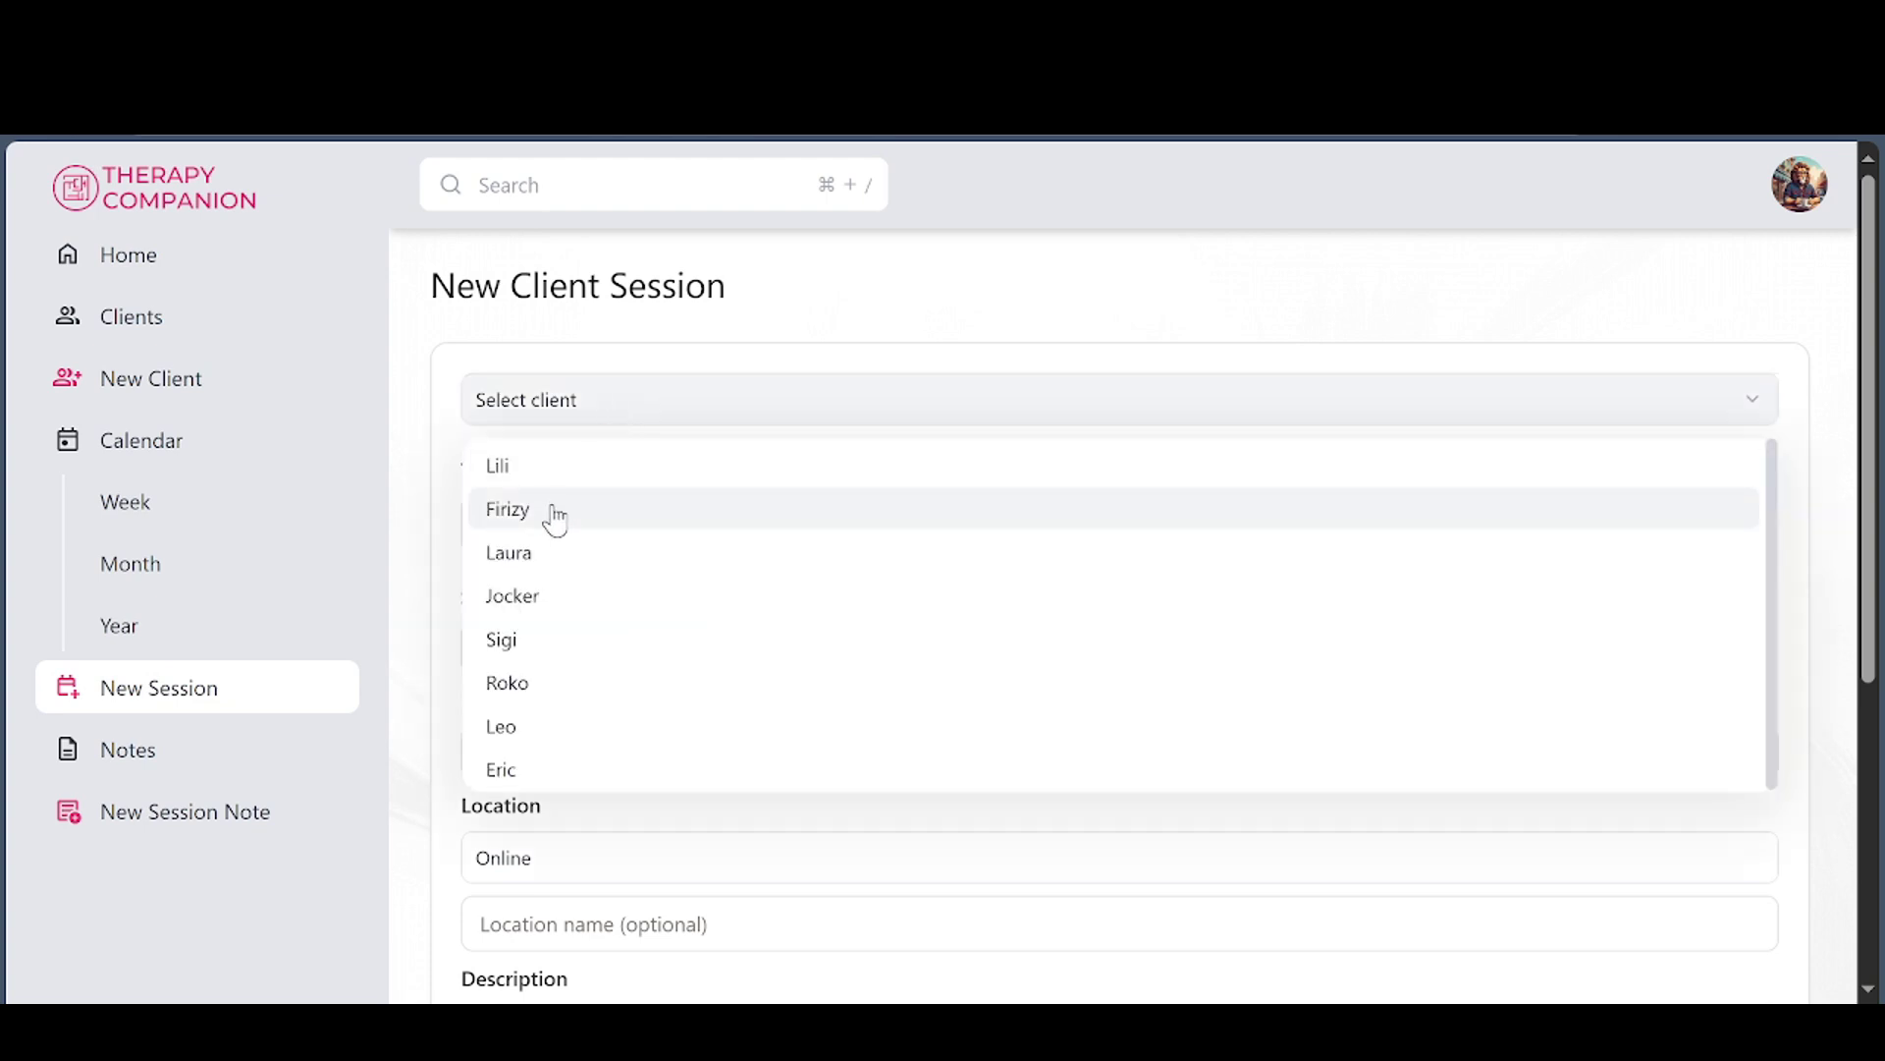
{"action": "left_click", "coordinate": [535, 558]}
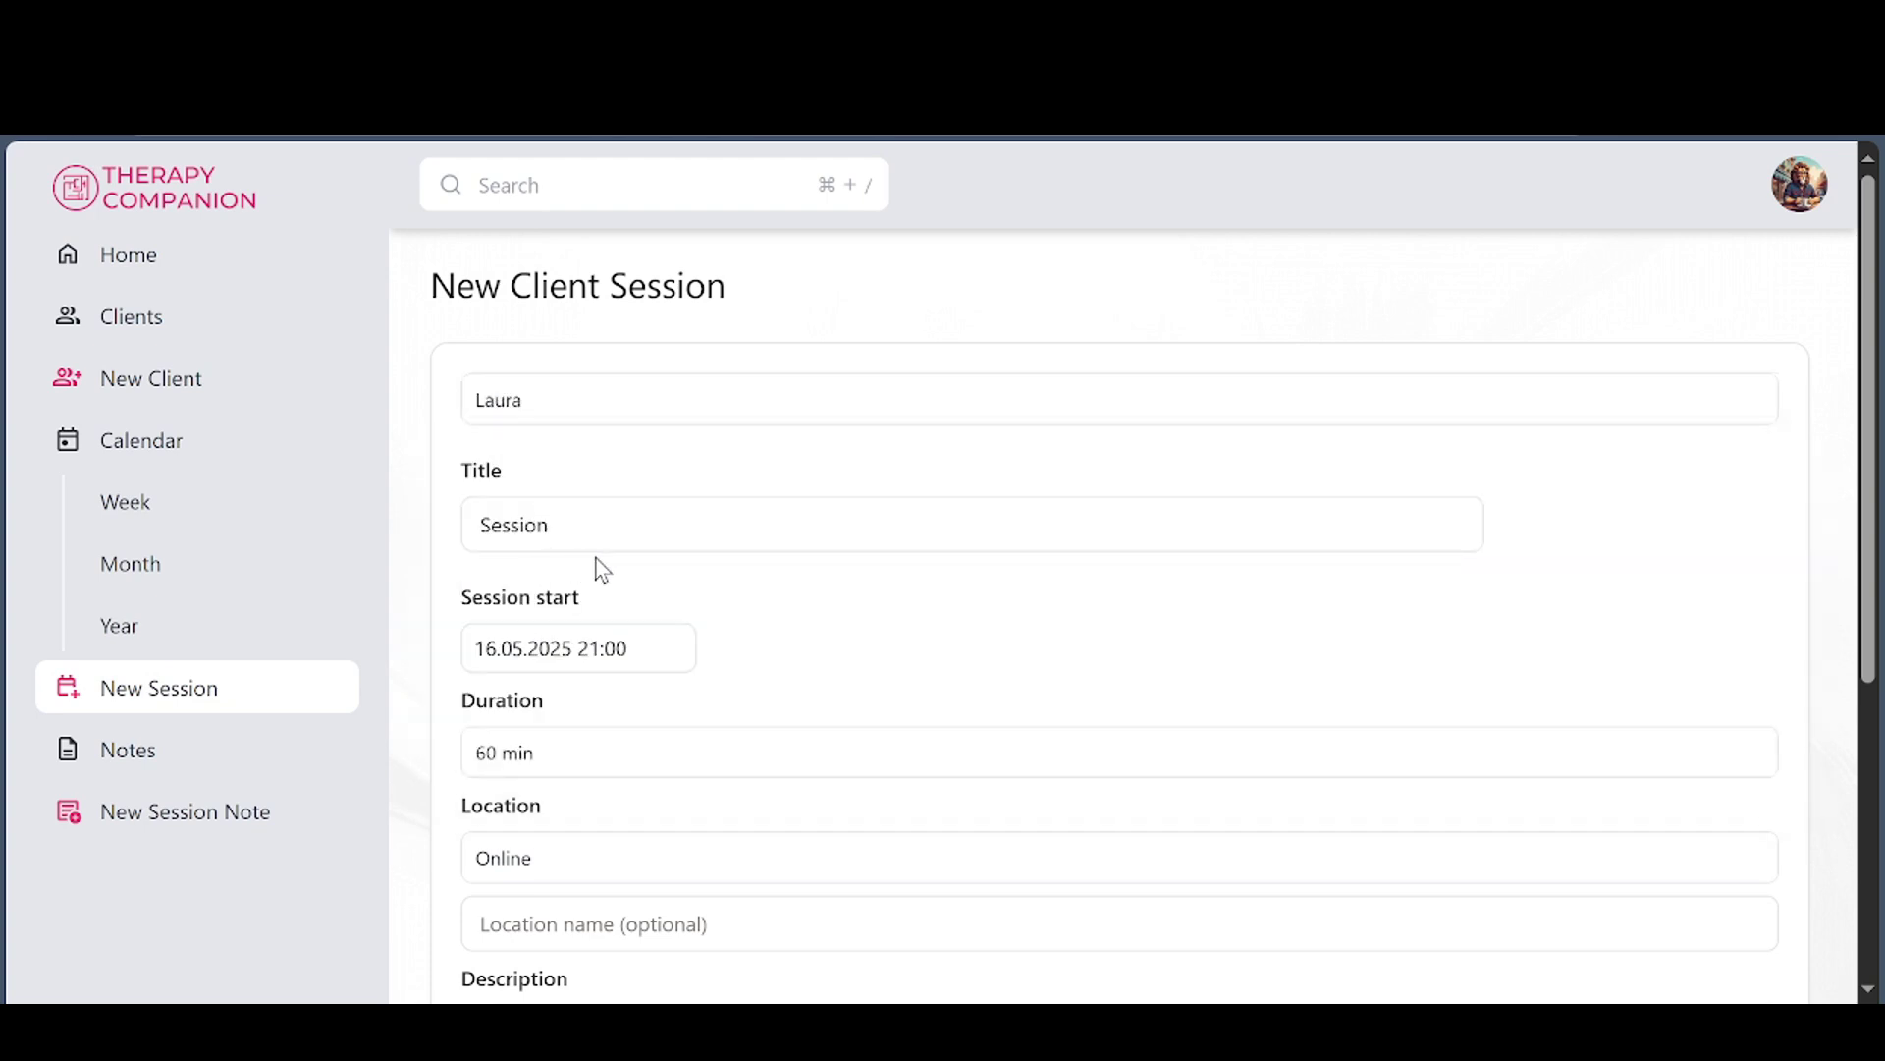
{"action": "scroll", "coordinate": [737, 723], "scroll_direction": "down", "scroll_amount": 5}
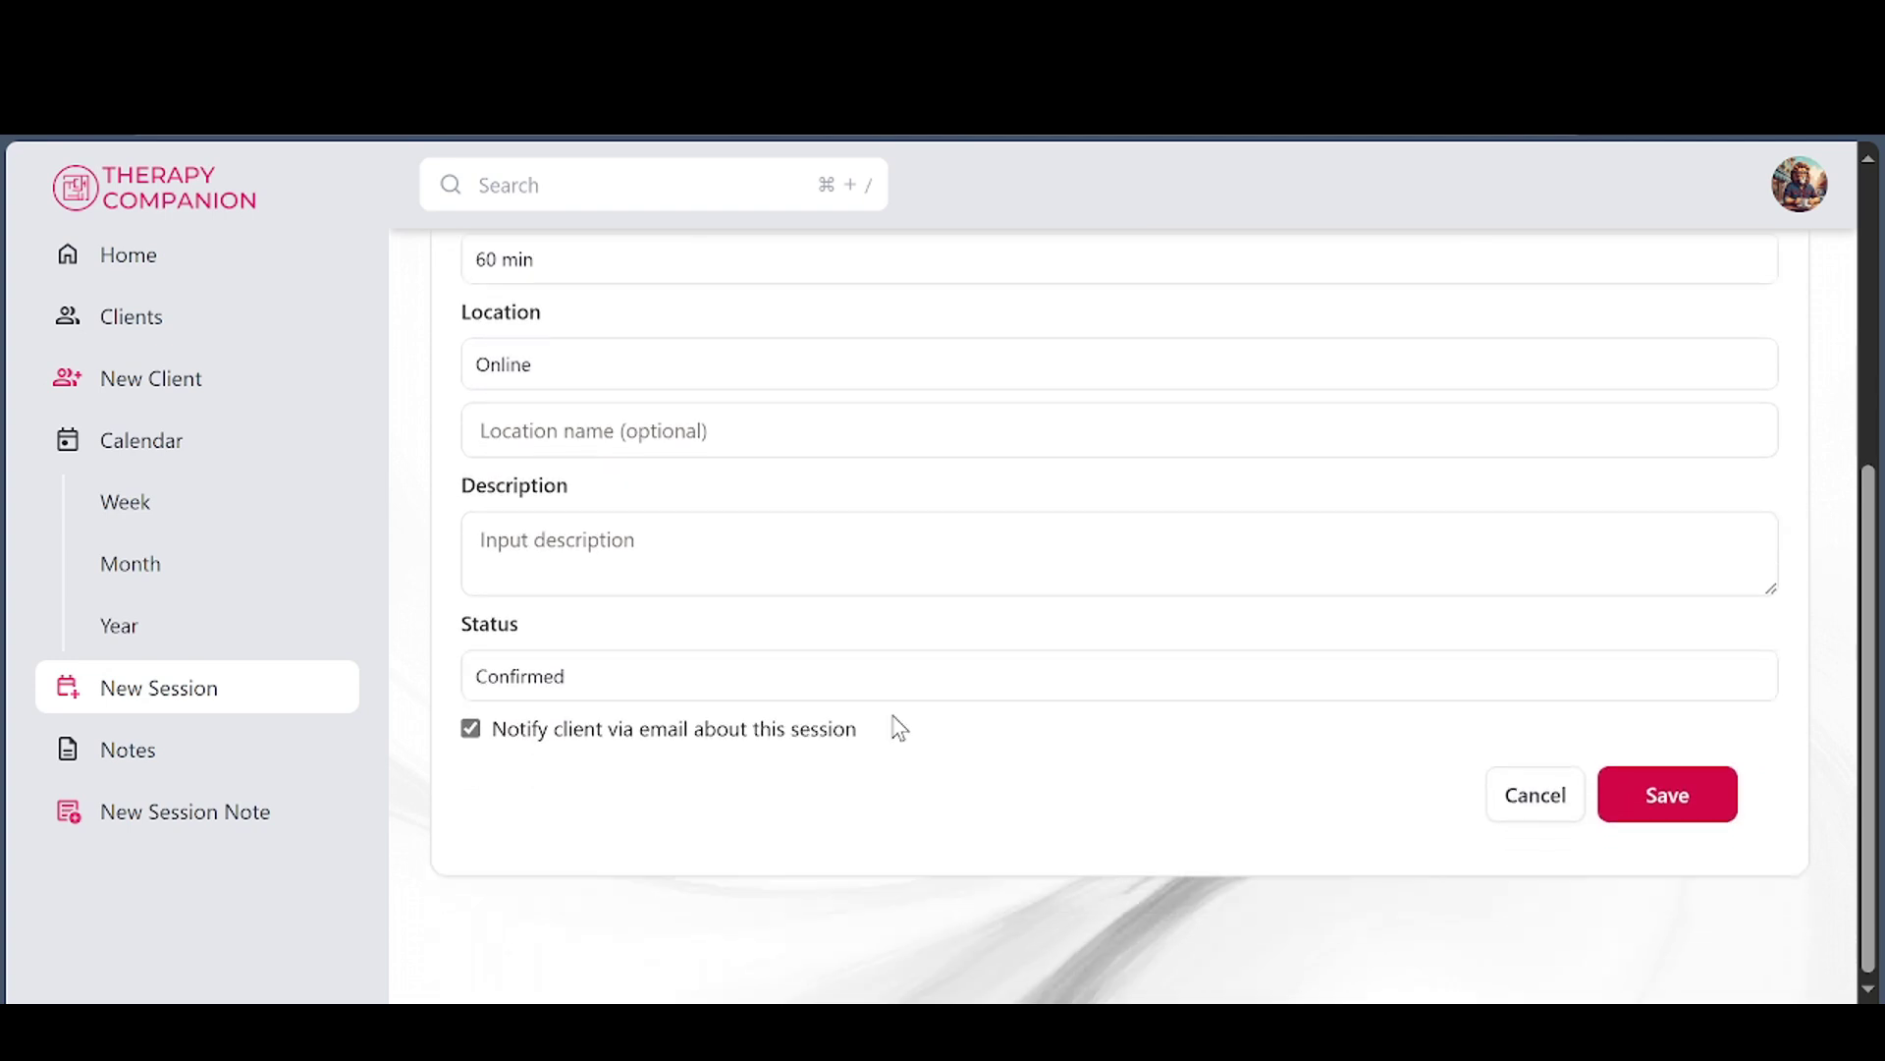
{"action": "left_click", "coordinate": [1687, 811]}
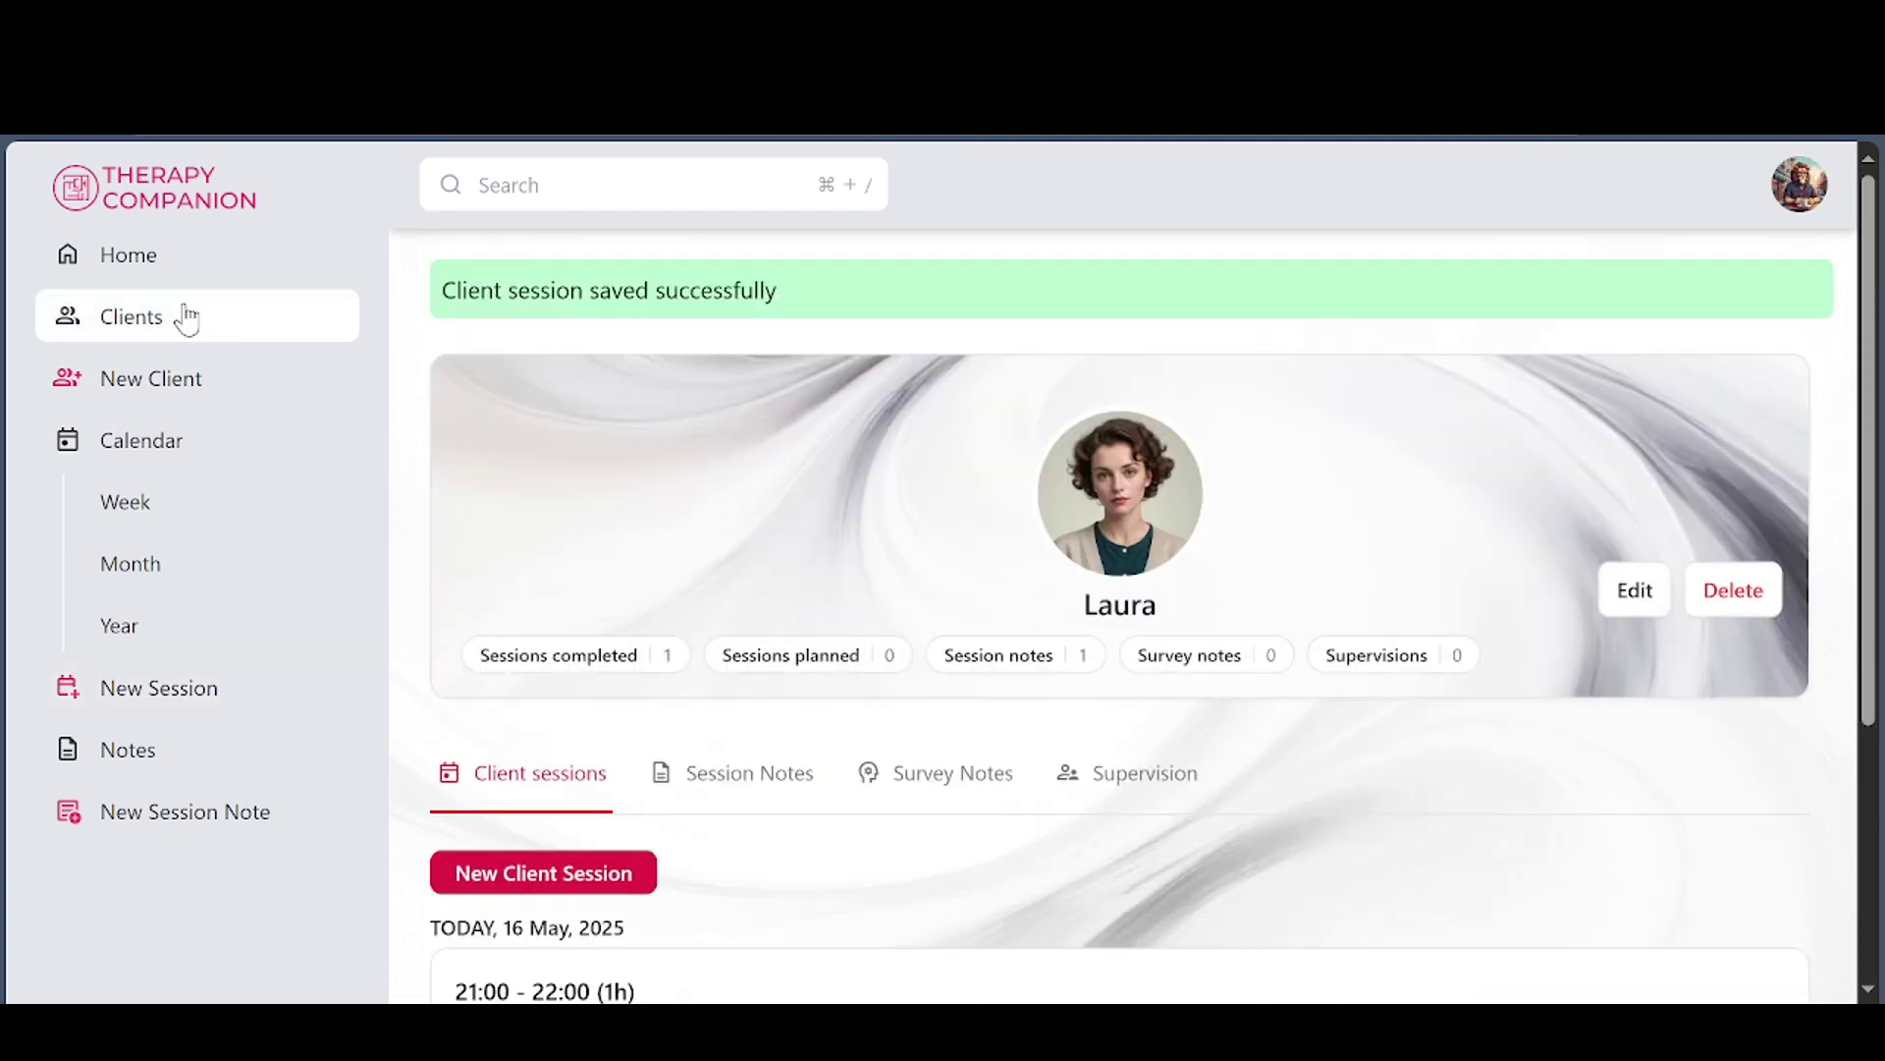
Go to the Home agenda for 16 May 2025 and scroll through it
{"action": "left_click", "coordinate": [168, 254]}
{"action": "scroll", "coordinate": [1056, 616], "scroll_direction": "down", "scroll_amount": 3}
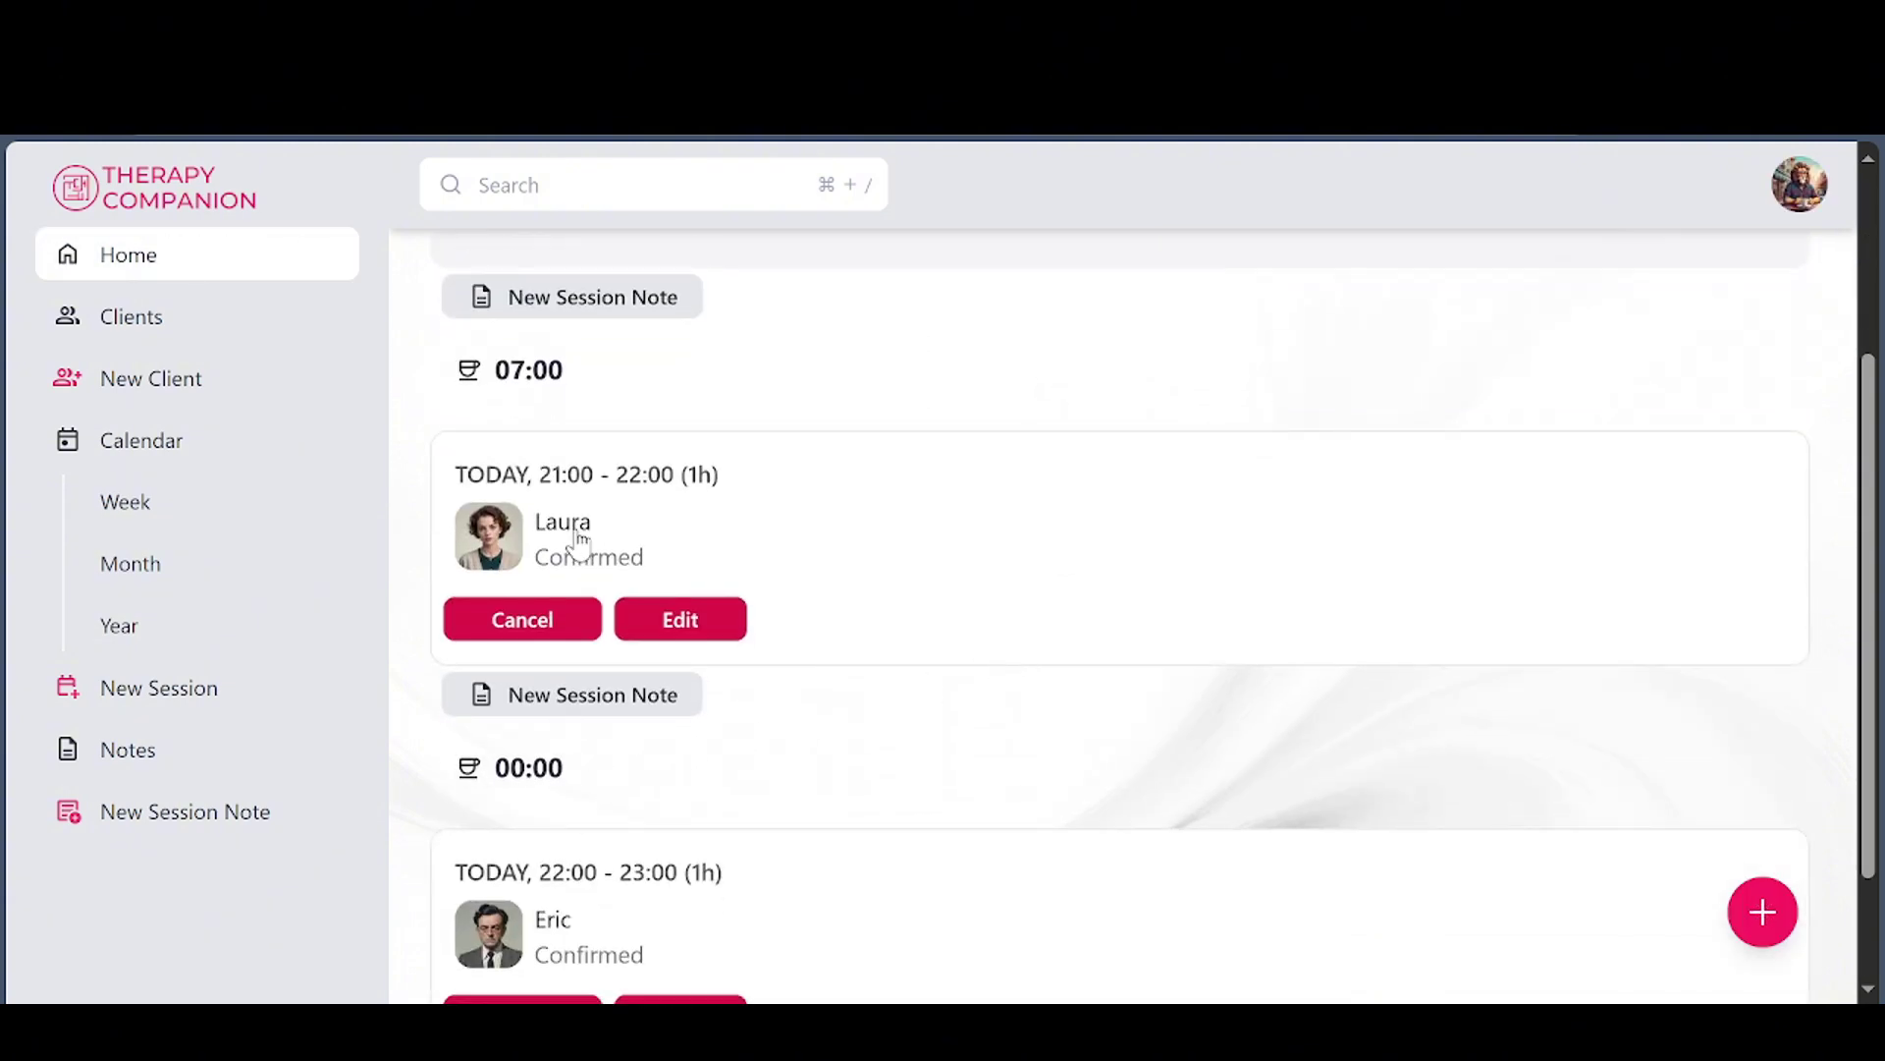
{"action": "scroll", "coordinate": [640, 884], "scroll_direction": "down", "scroll_amount": 2}
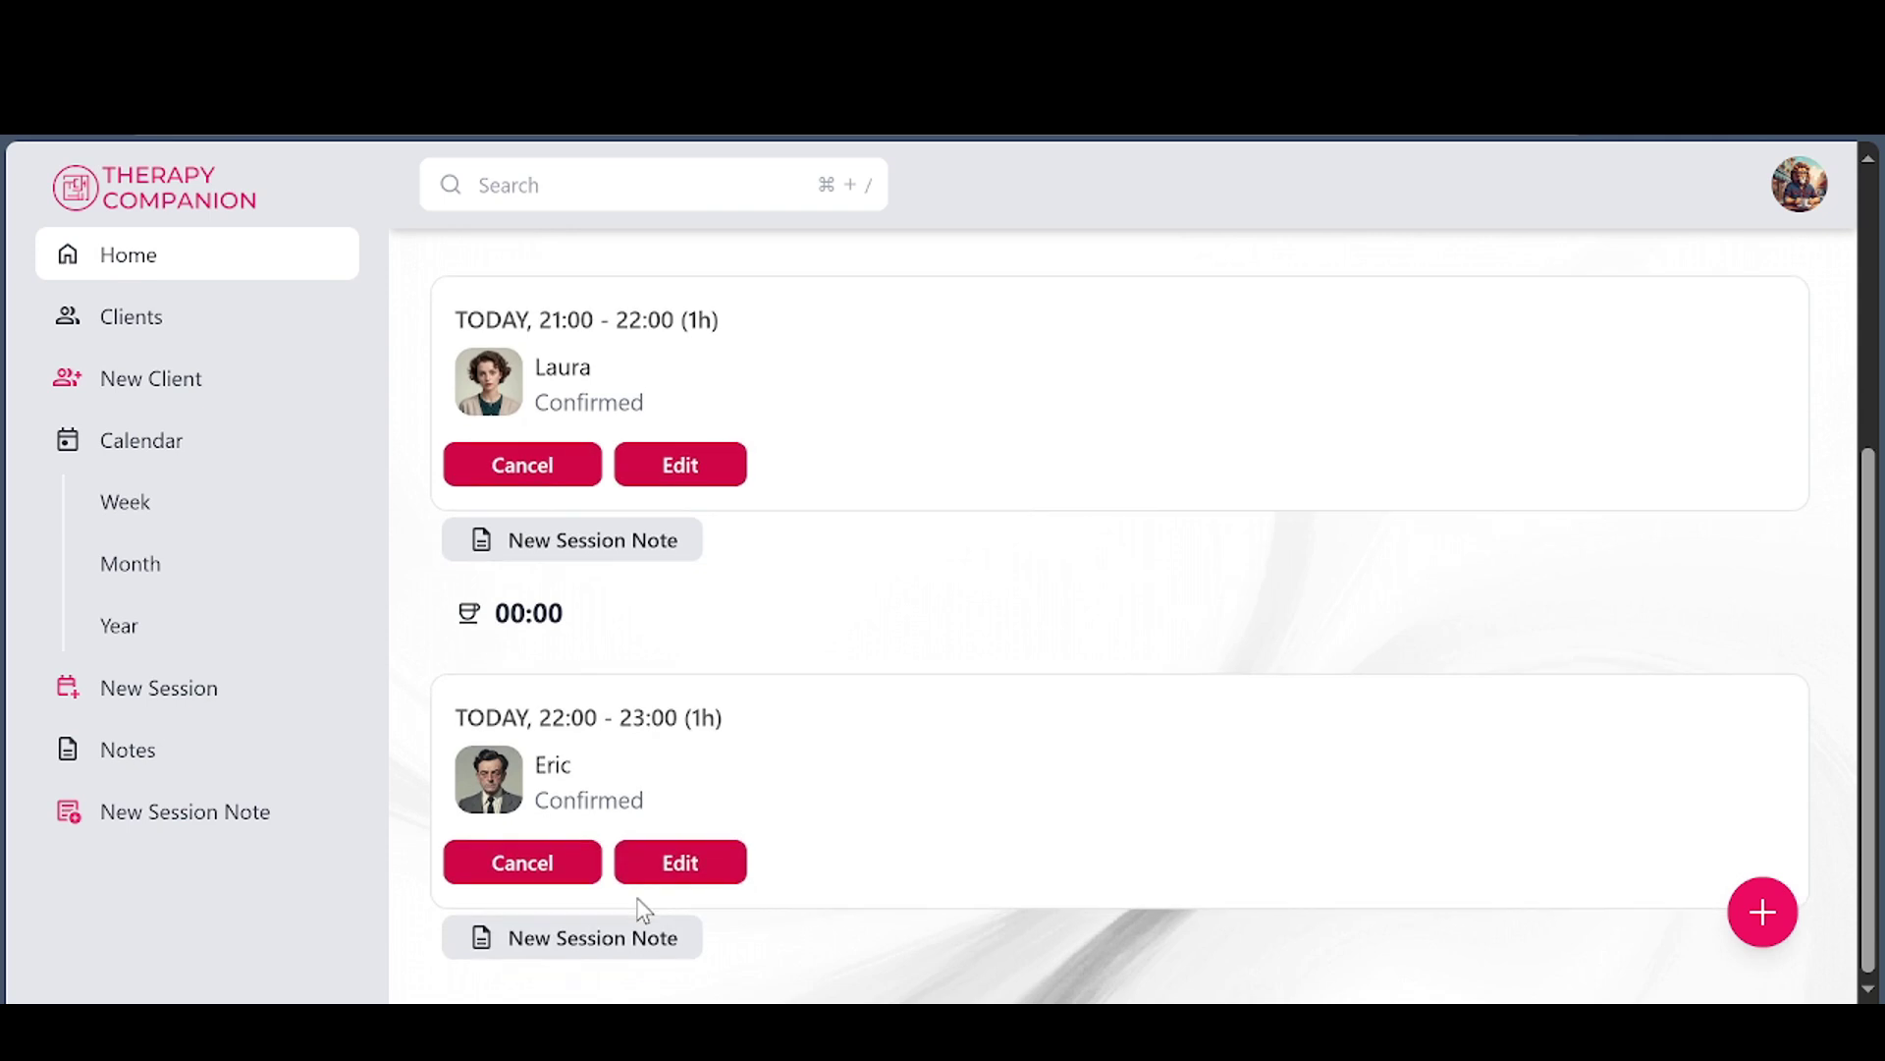
{"action": "scroll", "coordinate": [640, 897], "scroll_direction": "up", "scroll_amount": 4}
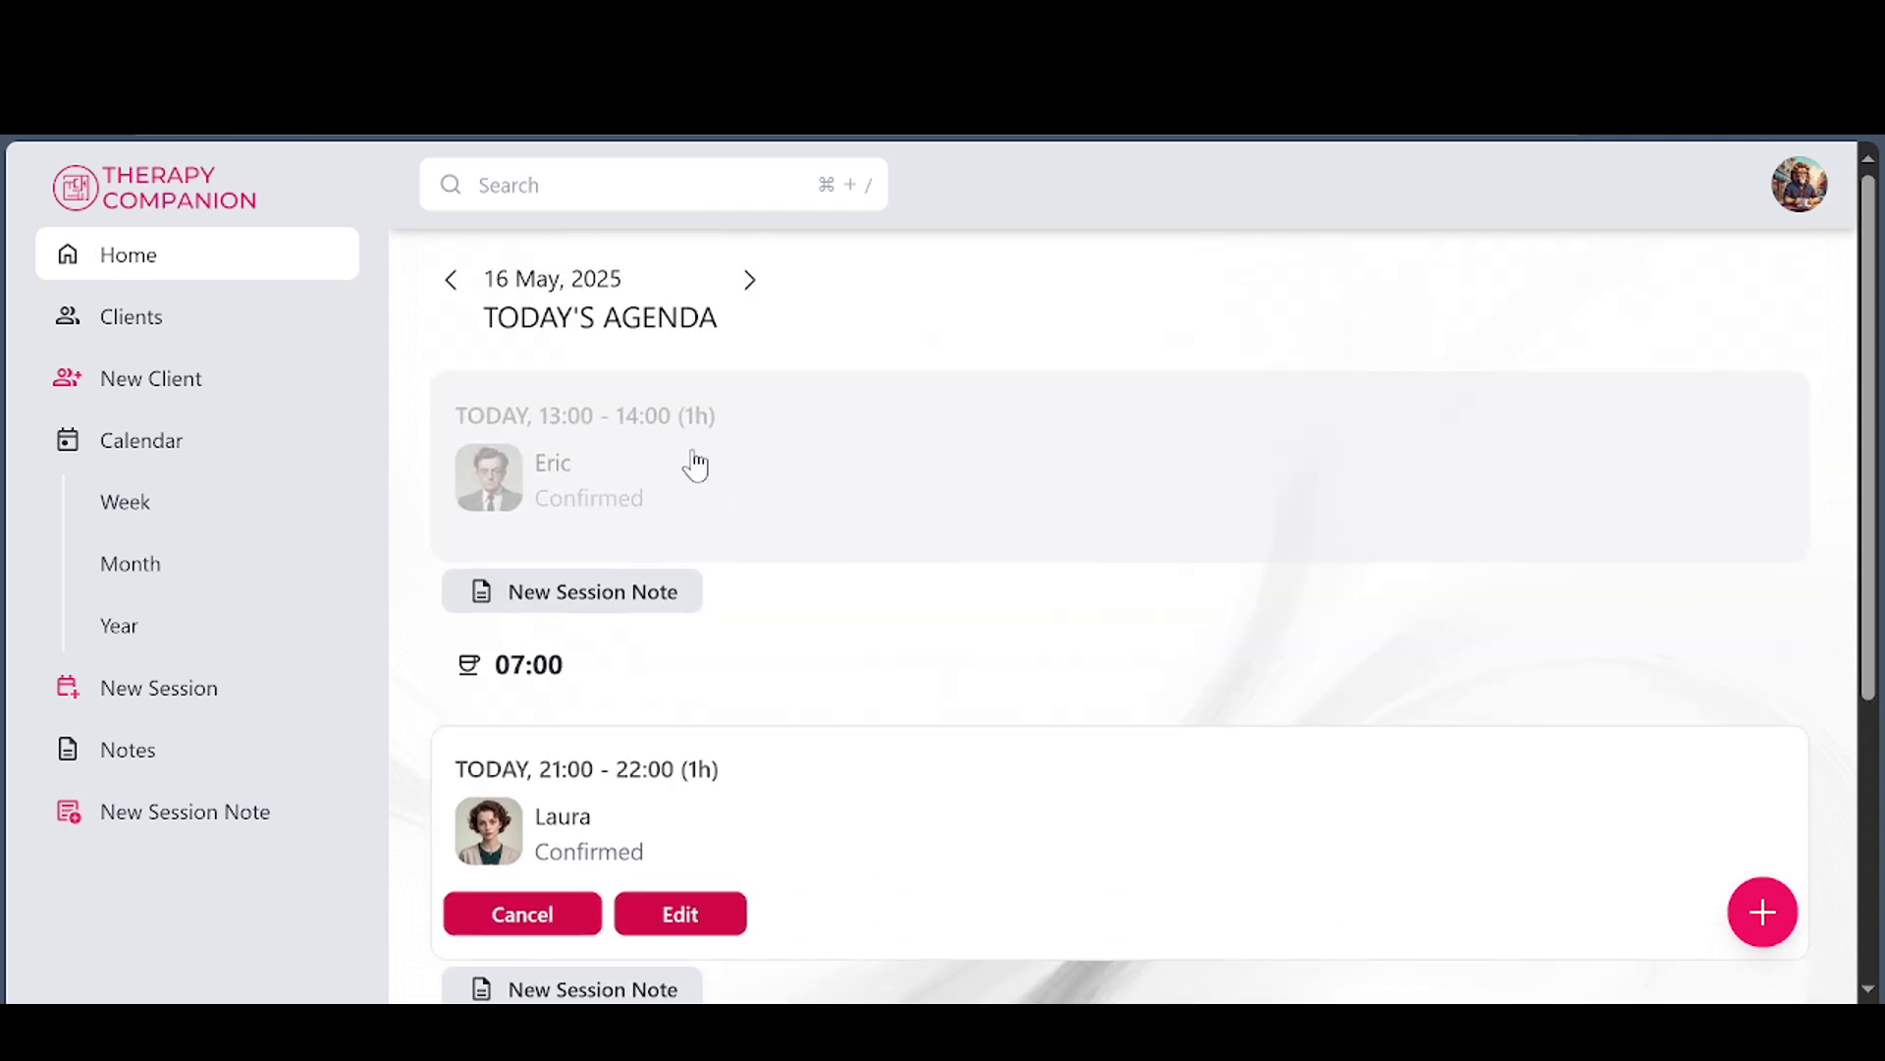
Browse the agenda for 17 and 15 May, then return to 16 May
{"action": "left_click", "coordinate": [747, 281]}
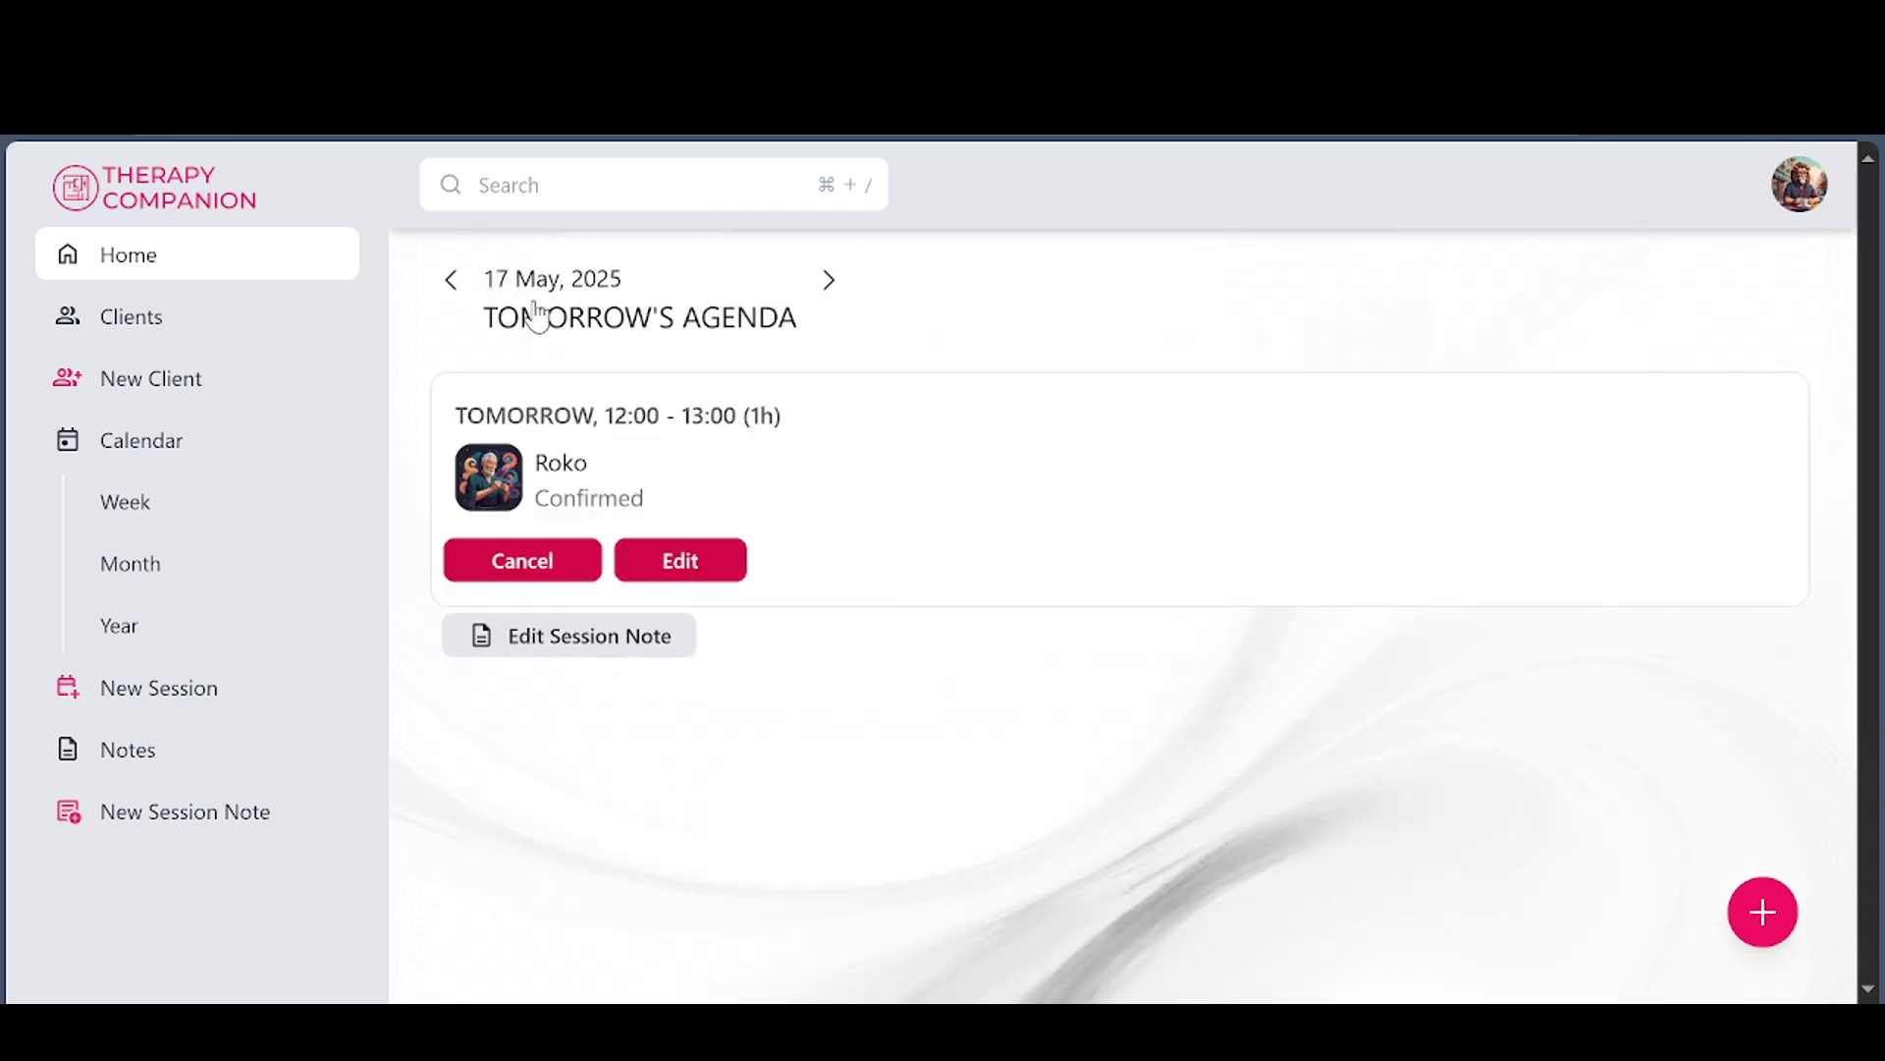
{"action": "left_click", "coordinate": [461, 295]}
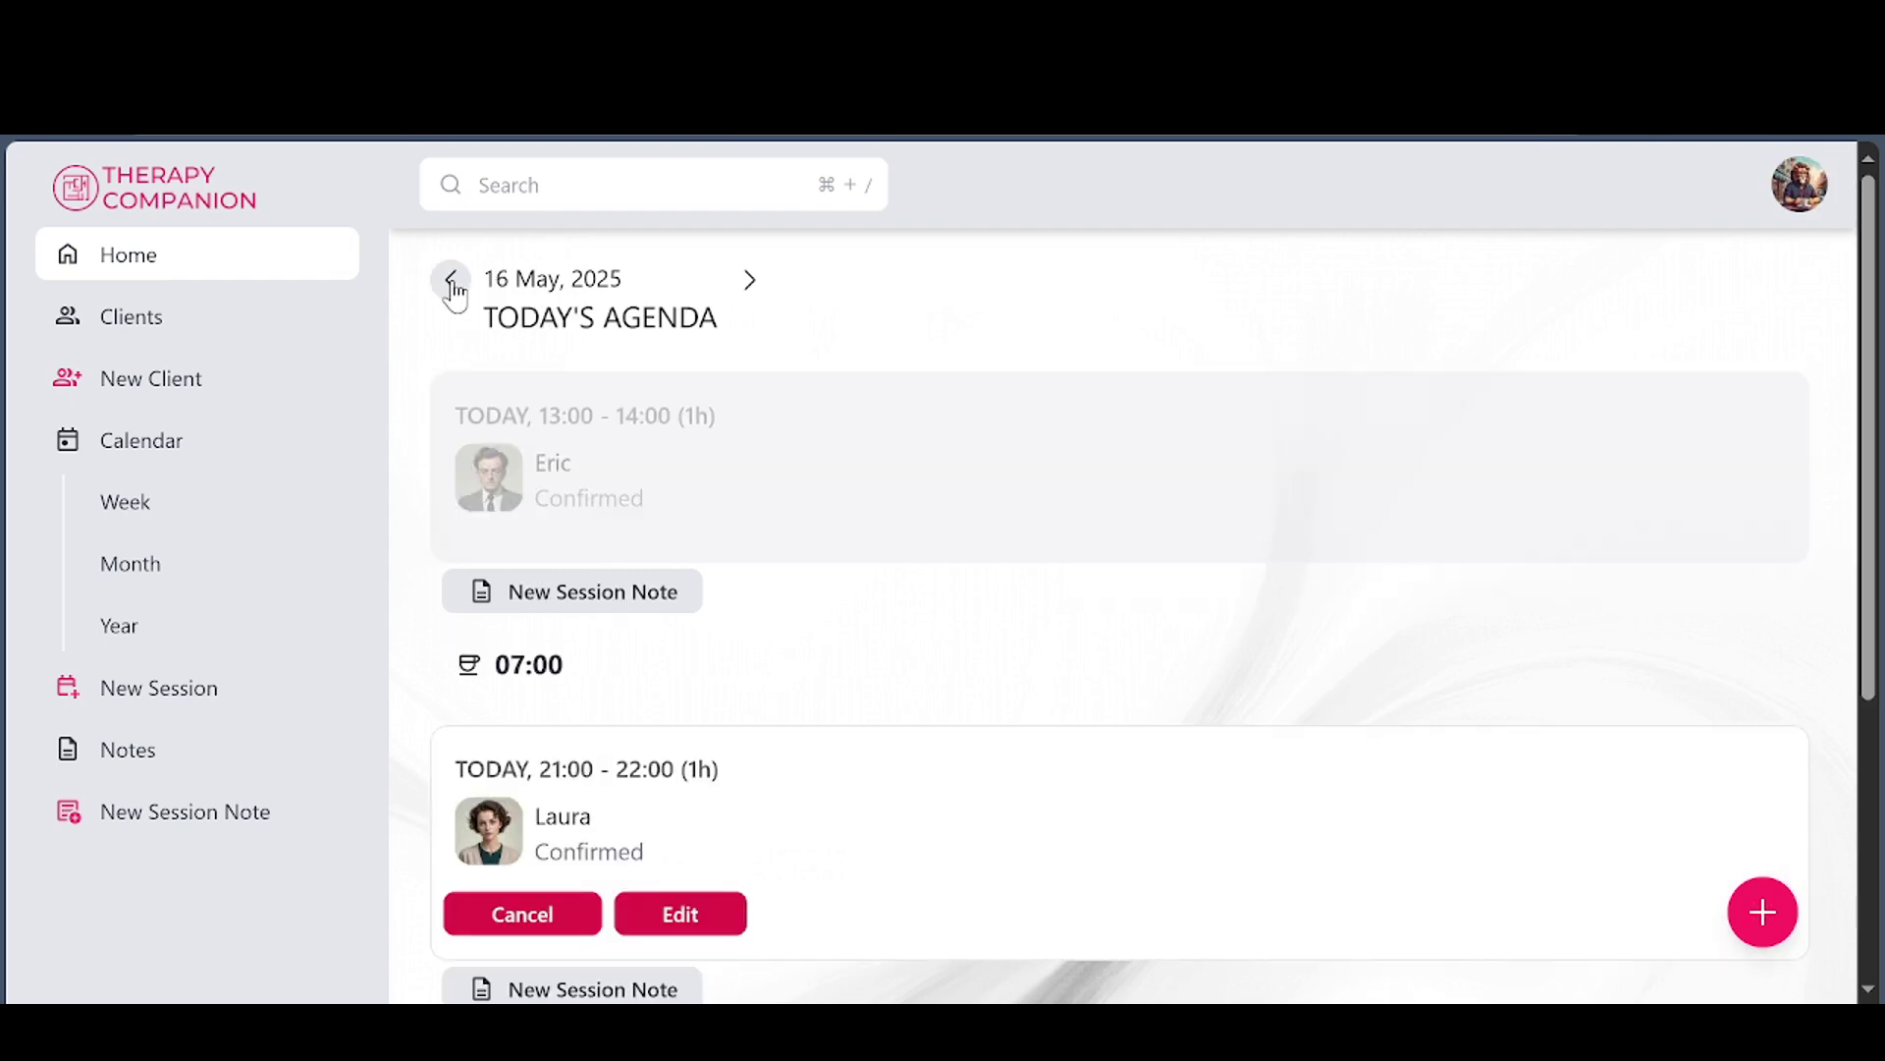
{"action": "left_click", "coordinate": [452, 282]}
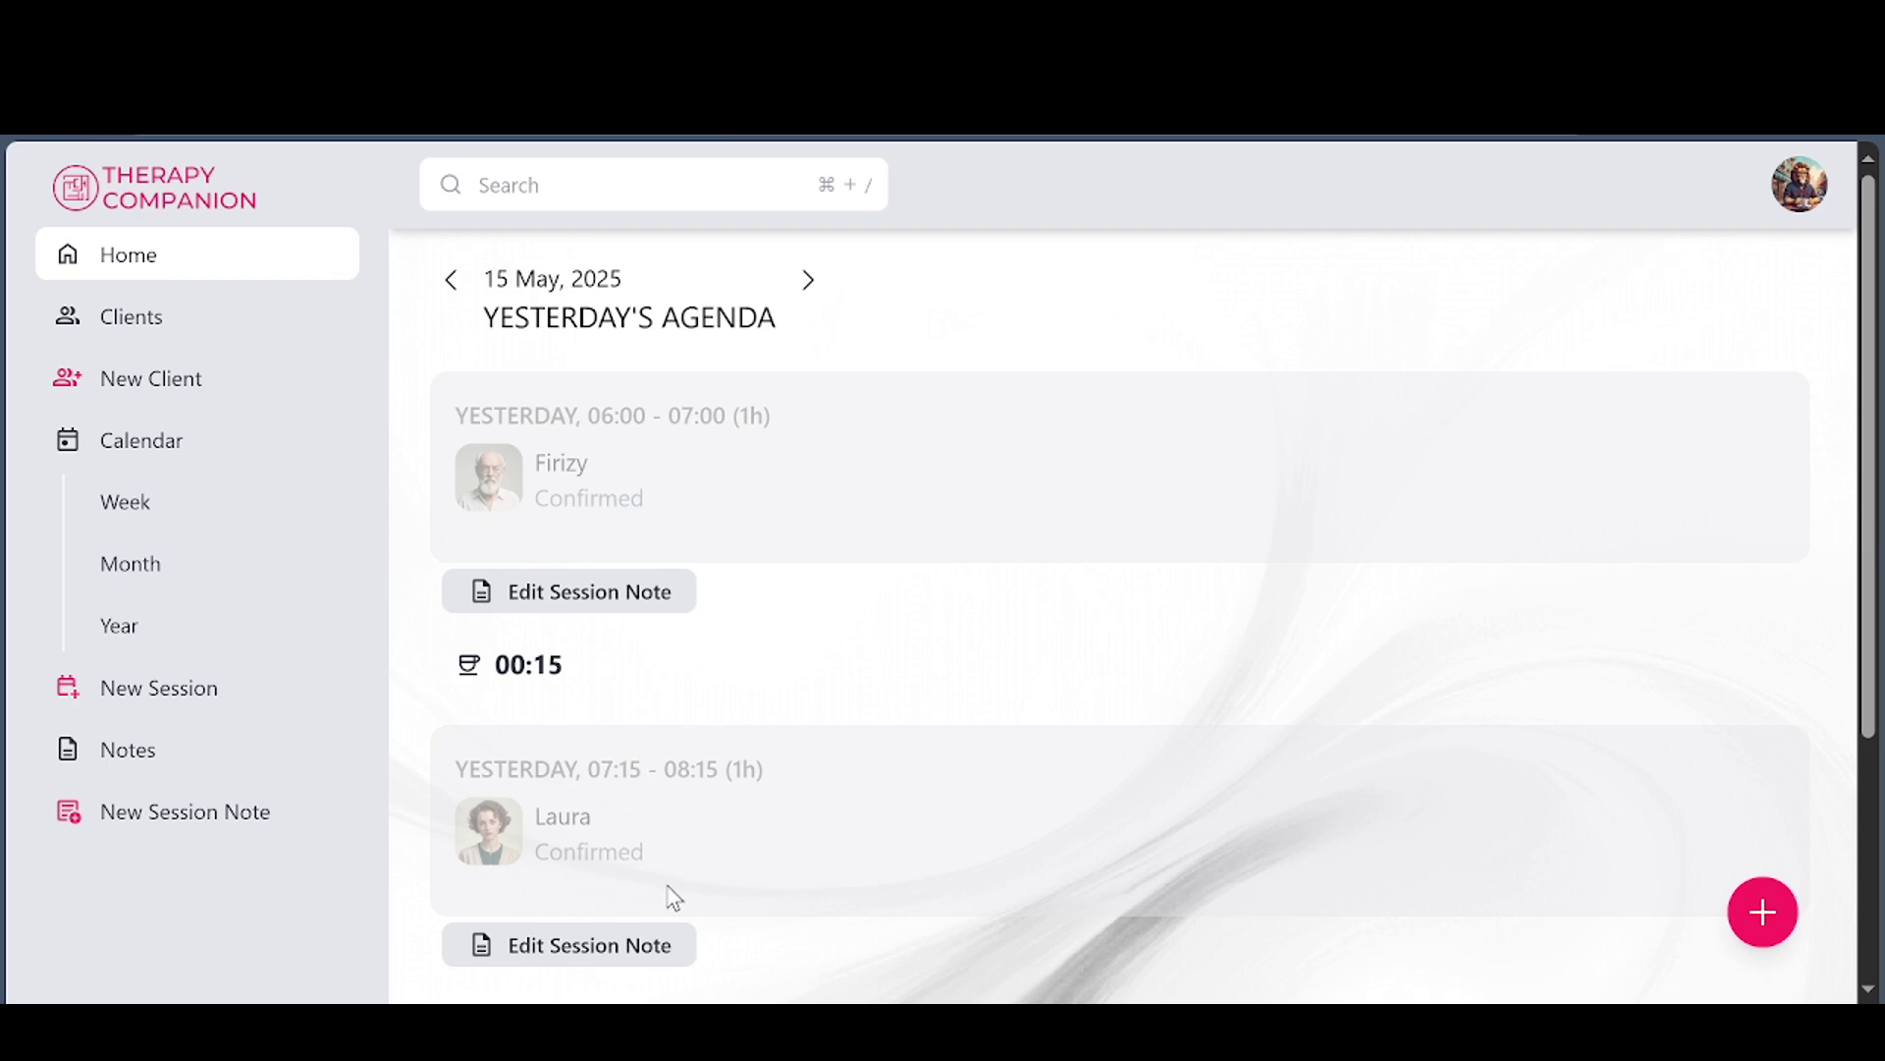
{"action": "scroll", "coordinate": [668, 864], "scroll_direction": "down", "scroll_amount": 3}
{"action": "scroll", "coordinate": [700, 766], "scroll_direction": "up", "scroll_amount": 3}
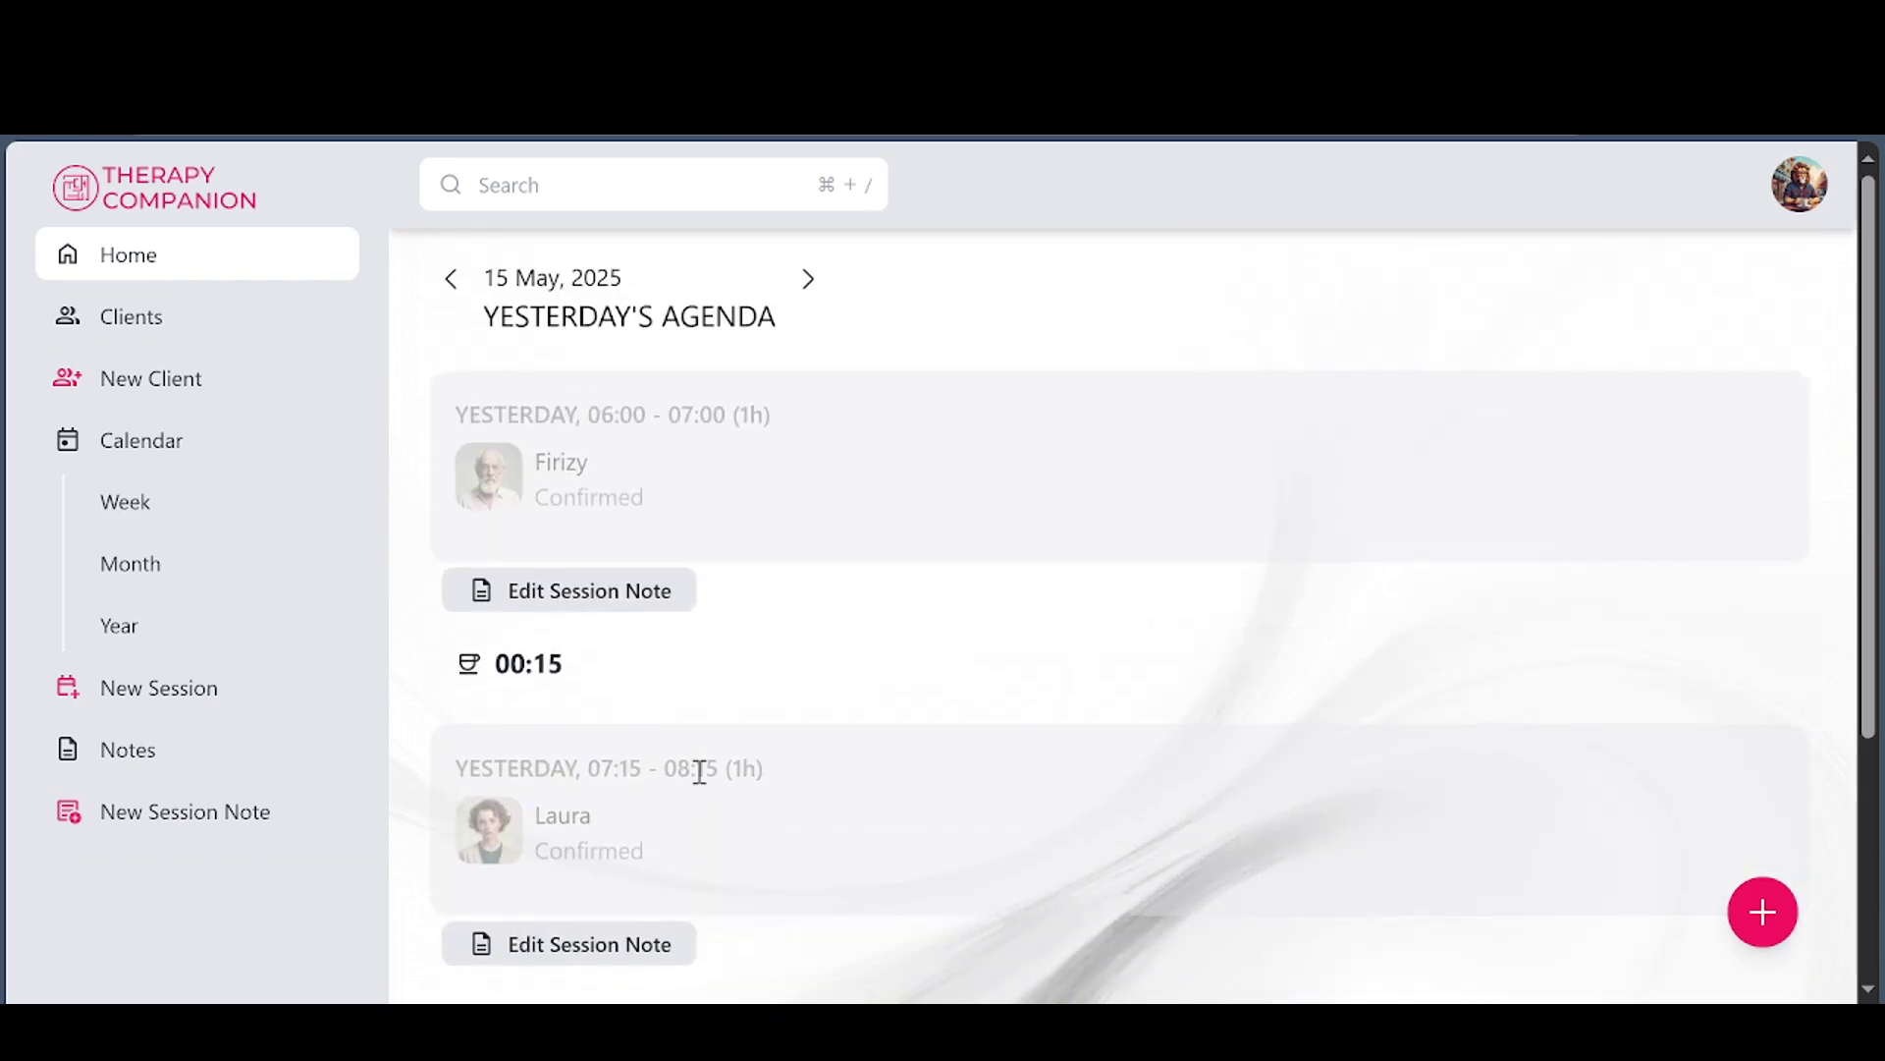
{"action": "left_click", "coordinate": [805, 282]}
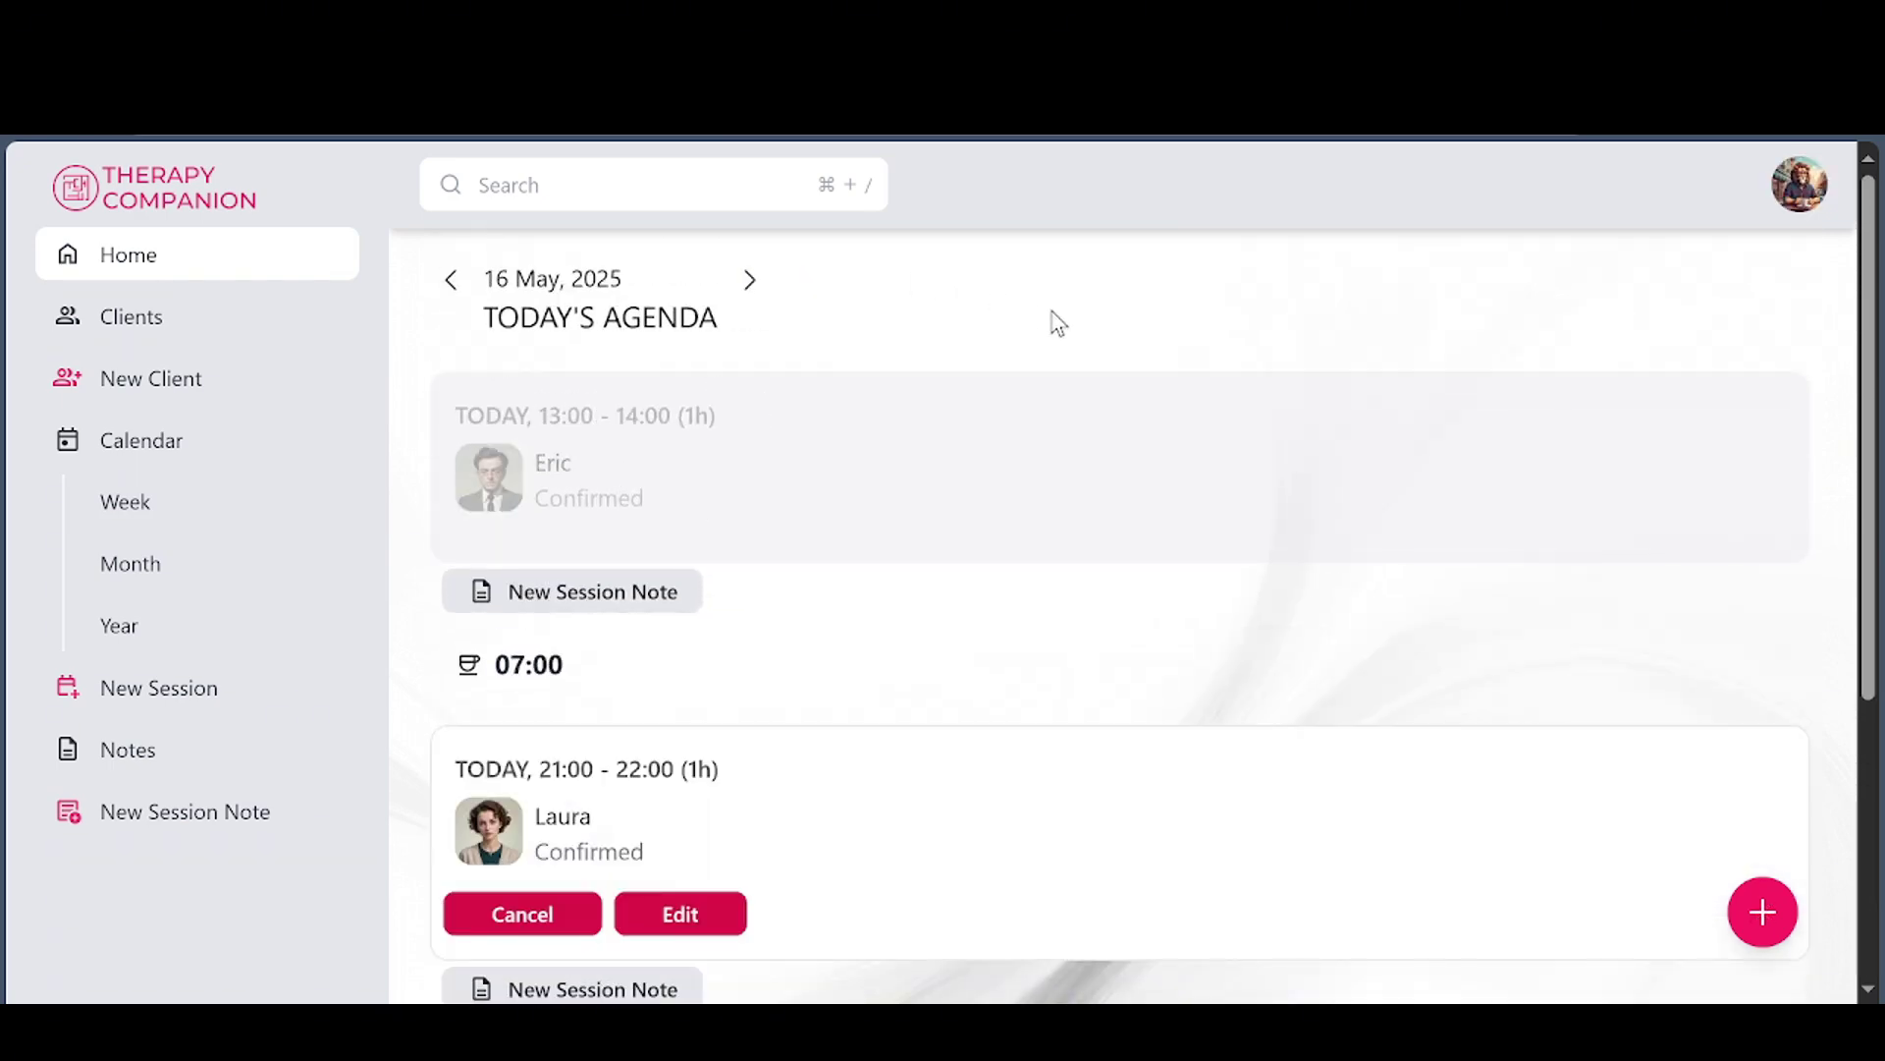
{"action": "scroll", "coordinate": [952, 483], "scroll_direction": "down", "scroll_amount": 1}
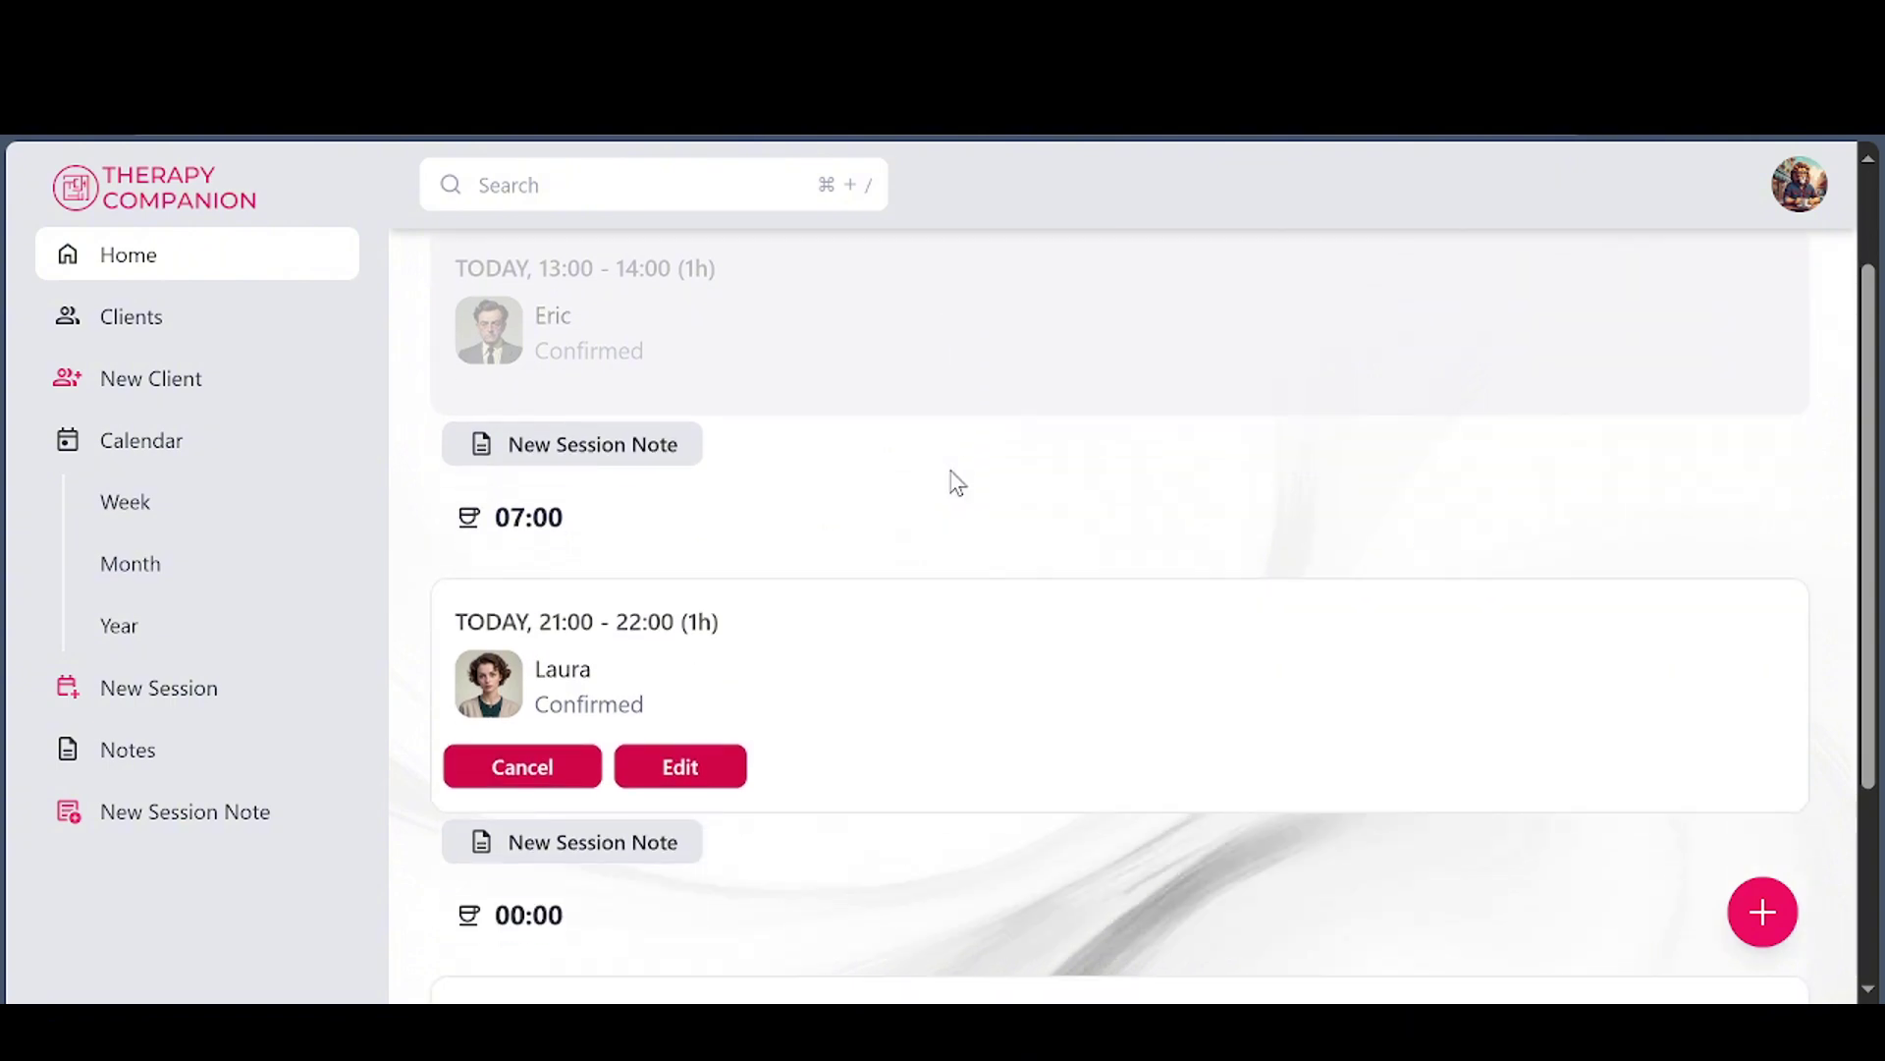
Add a note to Eric's 13:00 session with the topic 'Difficulty setting boundaries' and save it
{"action": "left_click", "coordinate": [574, 456]}
{"action": "scroll", "coordinate": [780, 496], "scroll_direction": "down", "scroll_amount": 3}
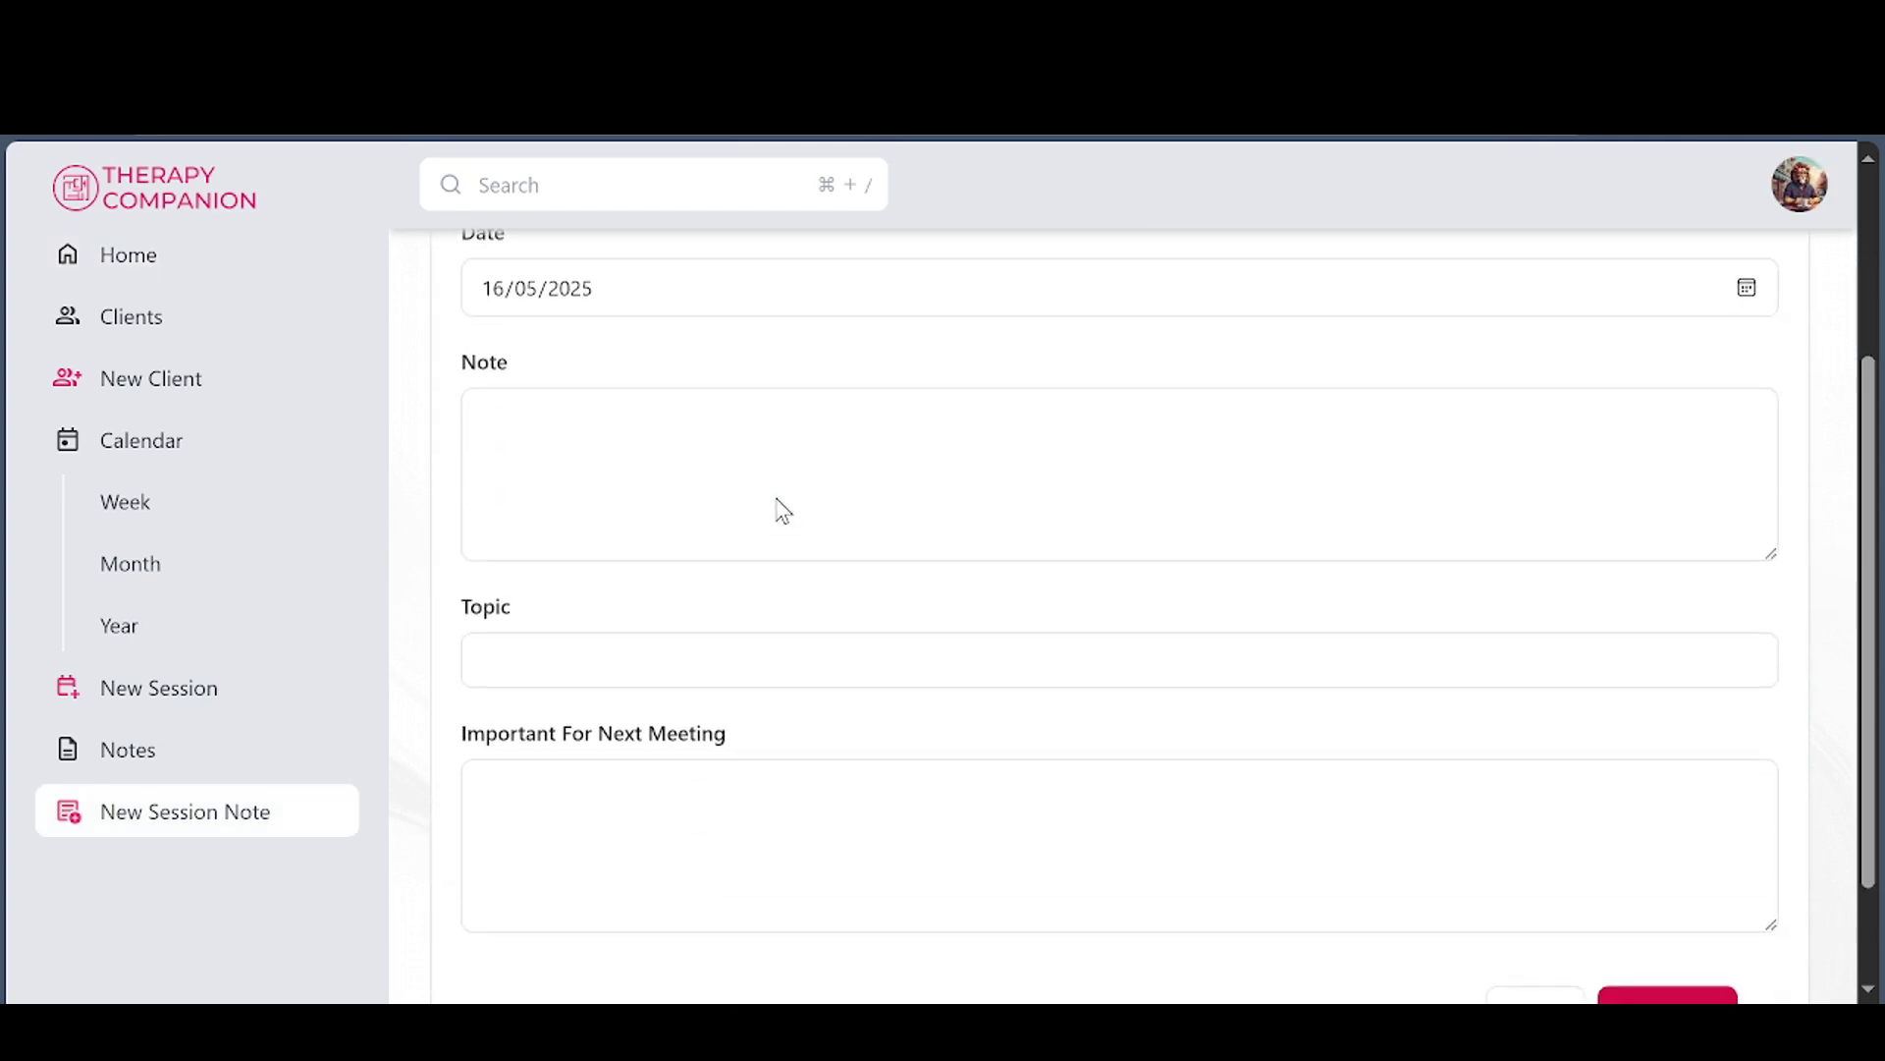
{"action": "left_click", "coordinate": [524, 479]}
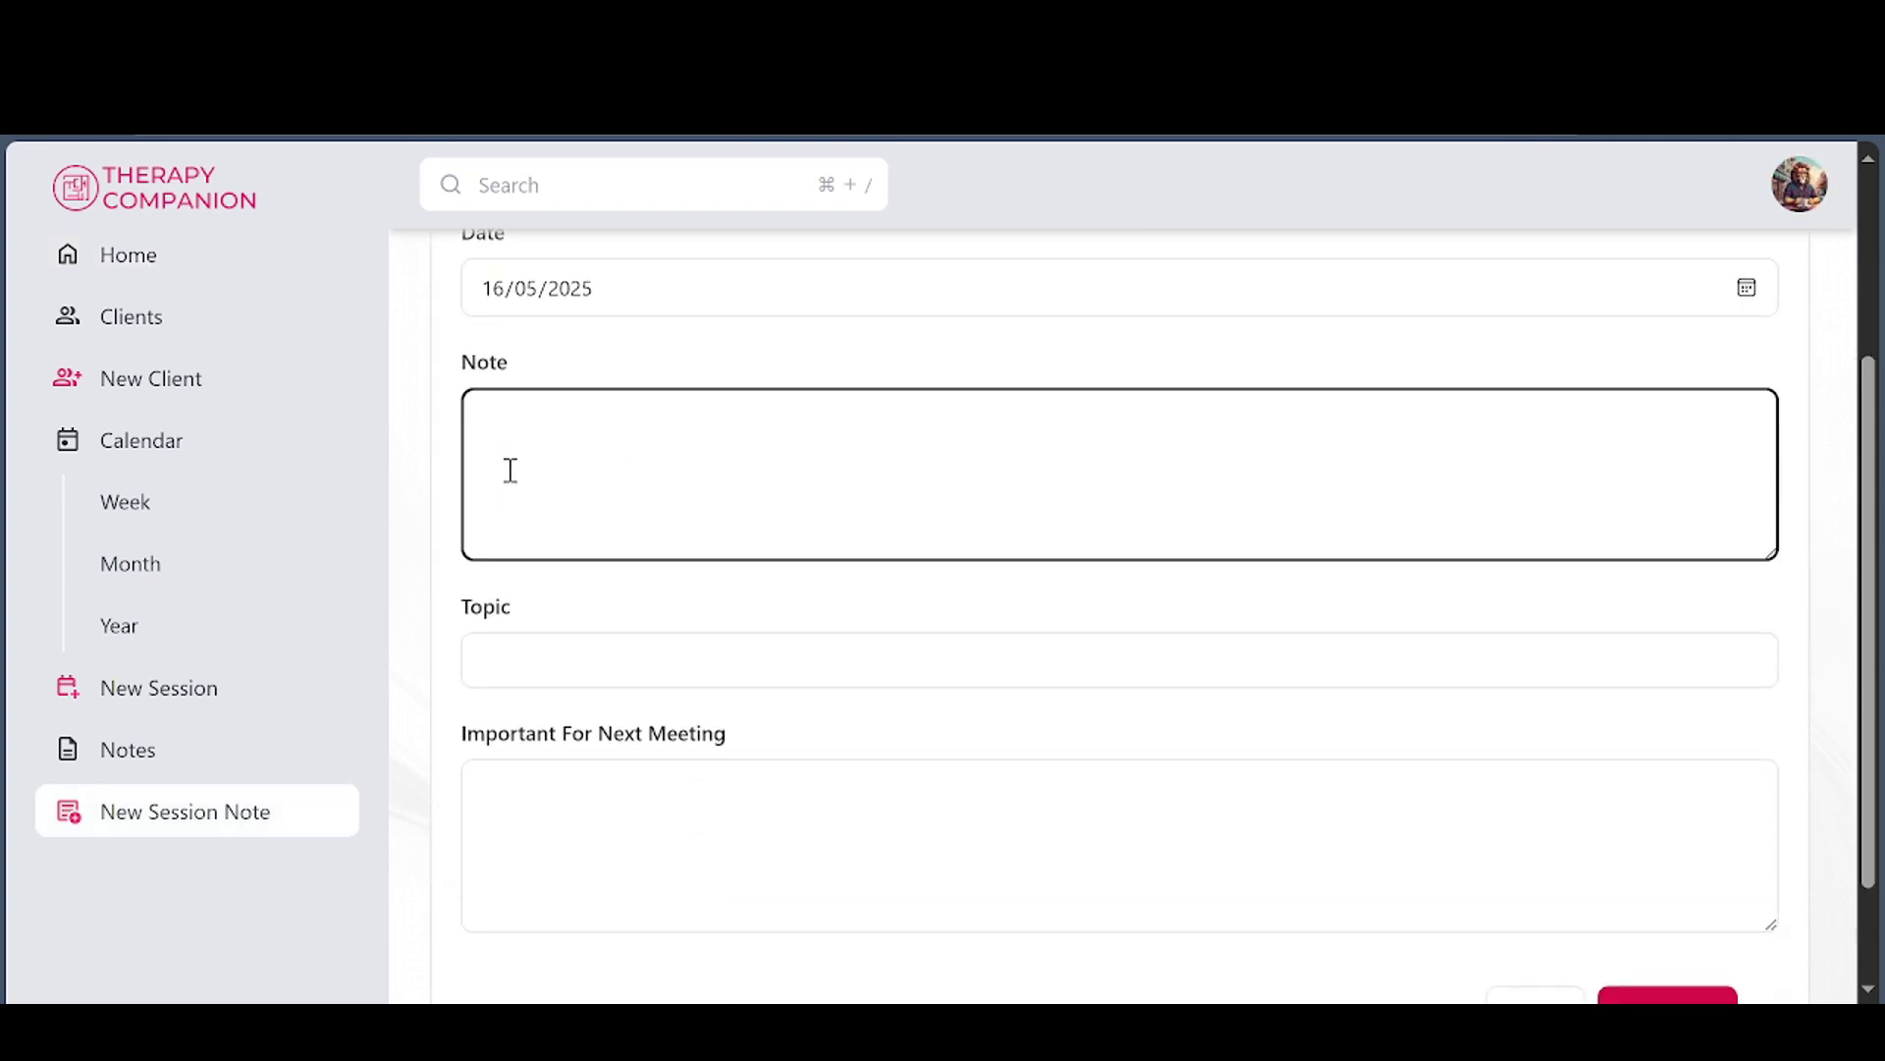
{"action": "key", "text": "ctrl+v"}
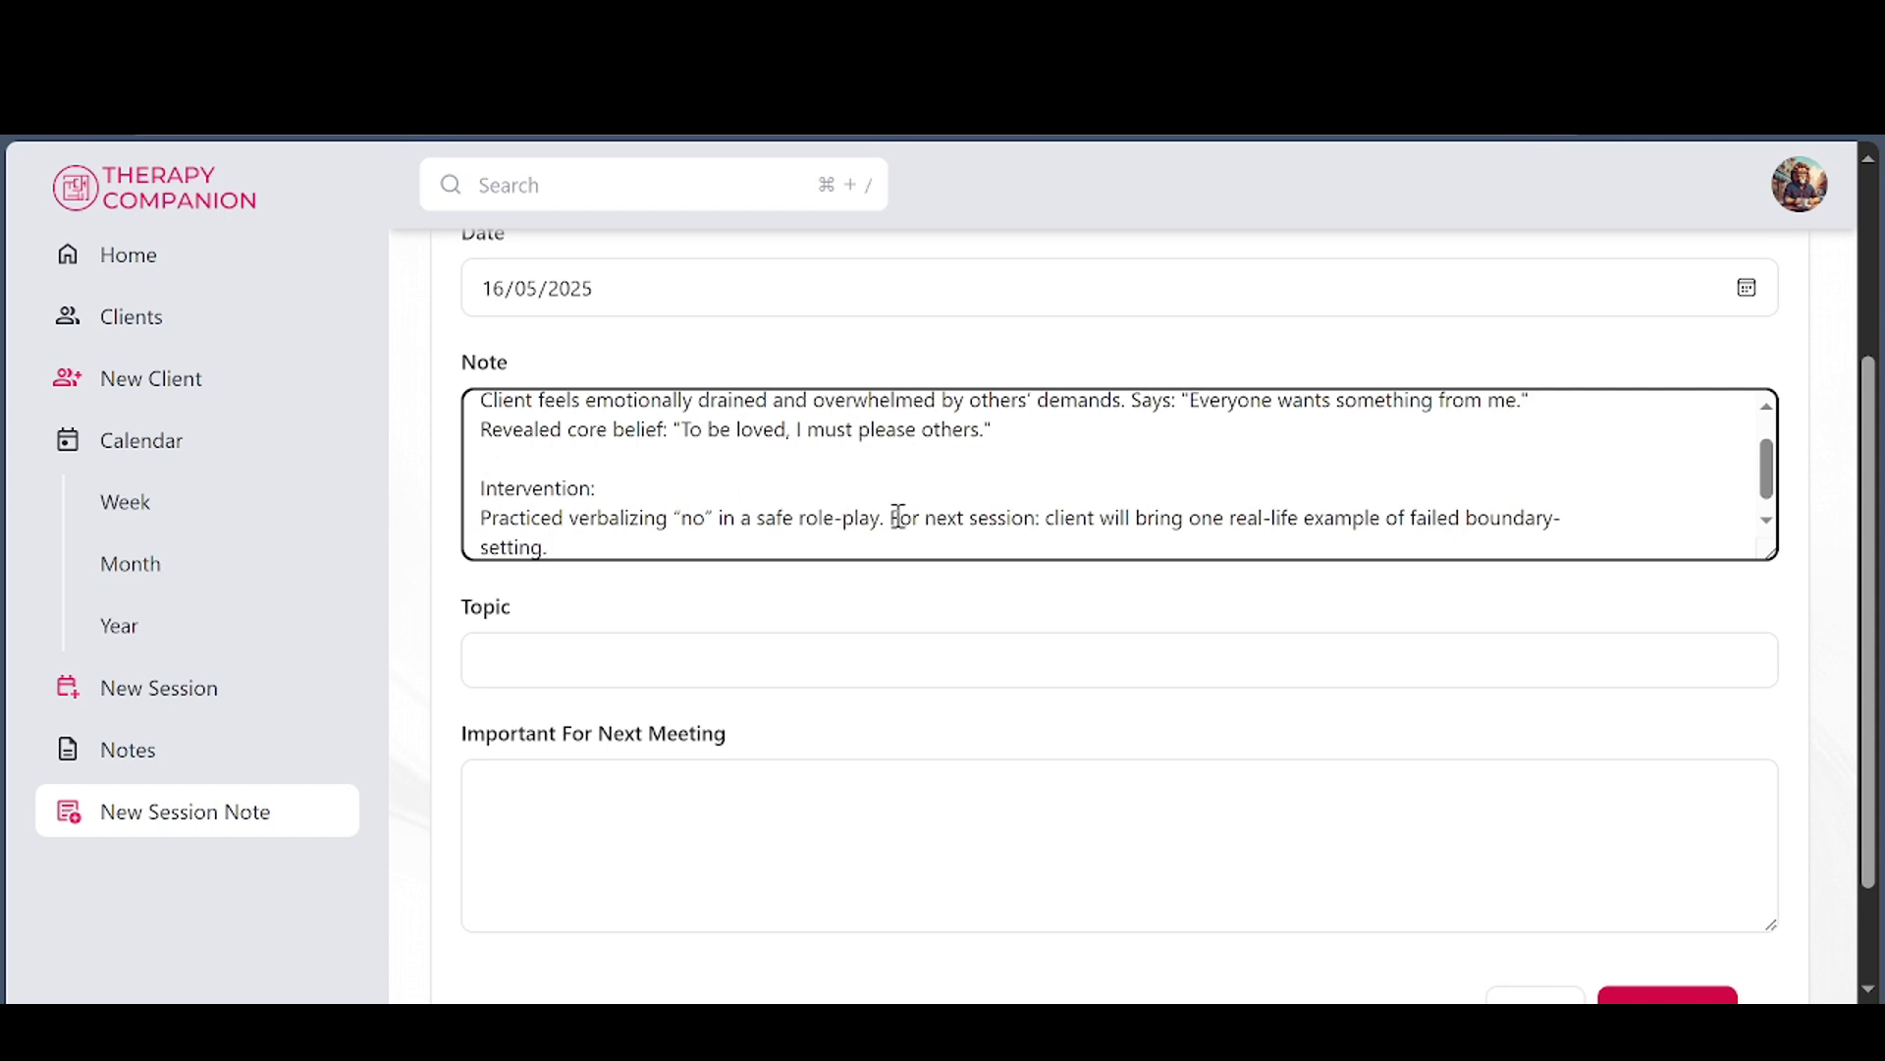
{"action": "scroll", "coordinate": [897, 518], "scroll_direction": "up", "scroll_amount": 1}
{"action": "scroll", "coordinate": [891, 512], "scroll_direction": "down", "scroll_amount": 1}
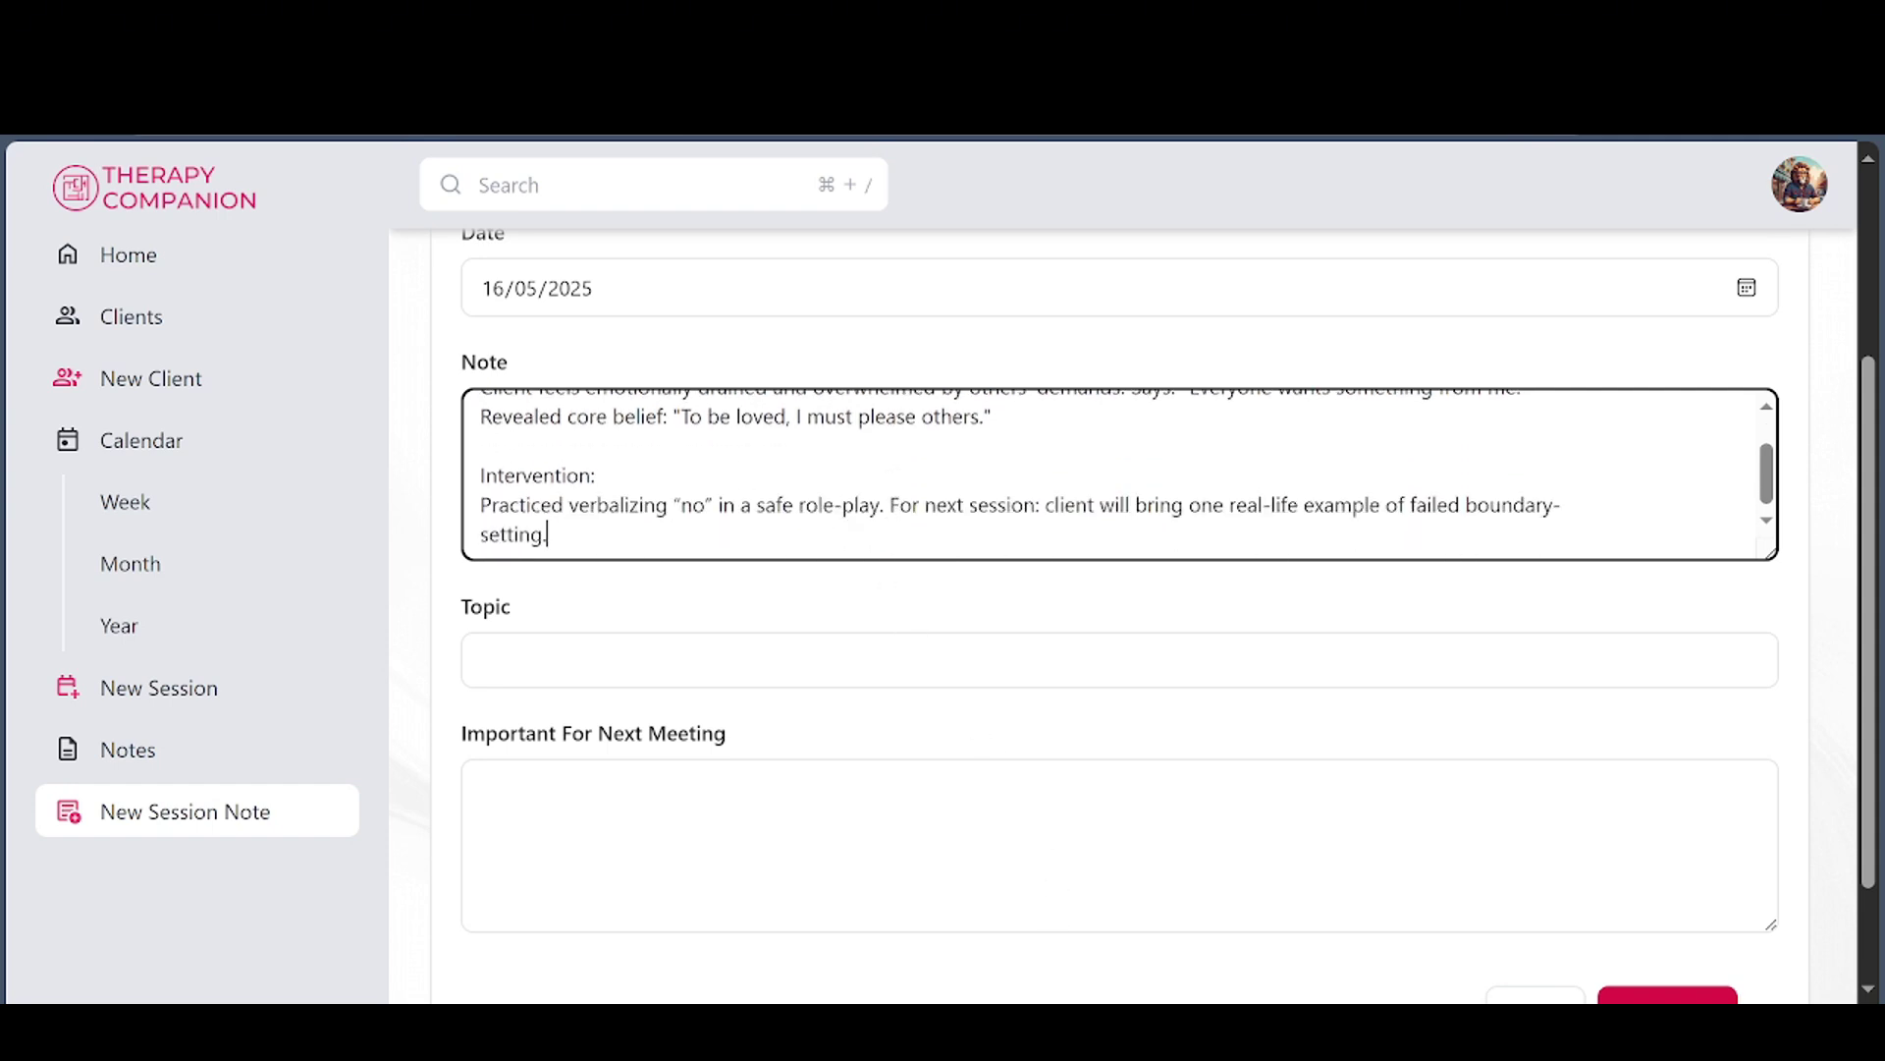
{"action": "left_click", "coordinate": [530, 667]}
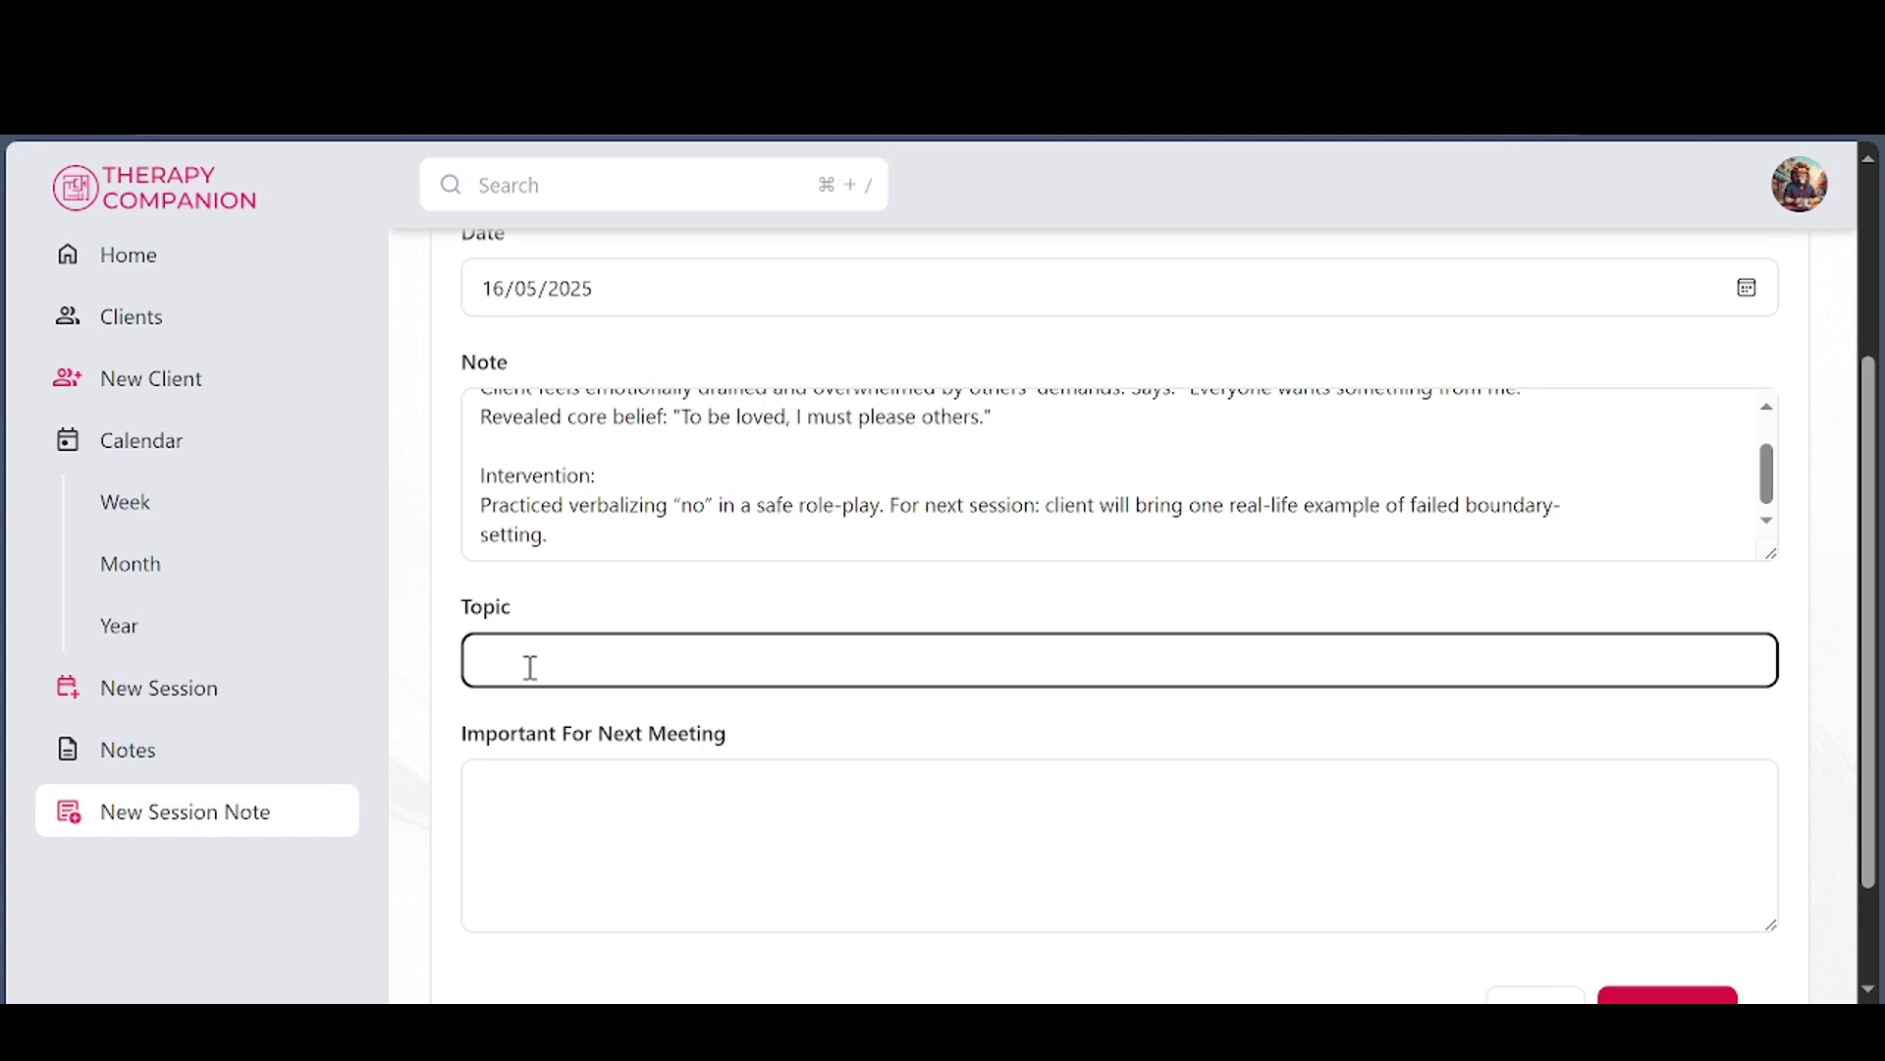
{"action": "type", "text": "Difficulty setting boundaries"}
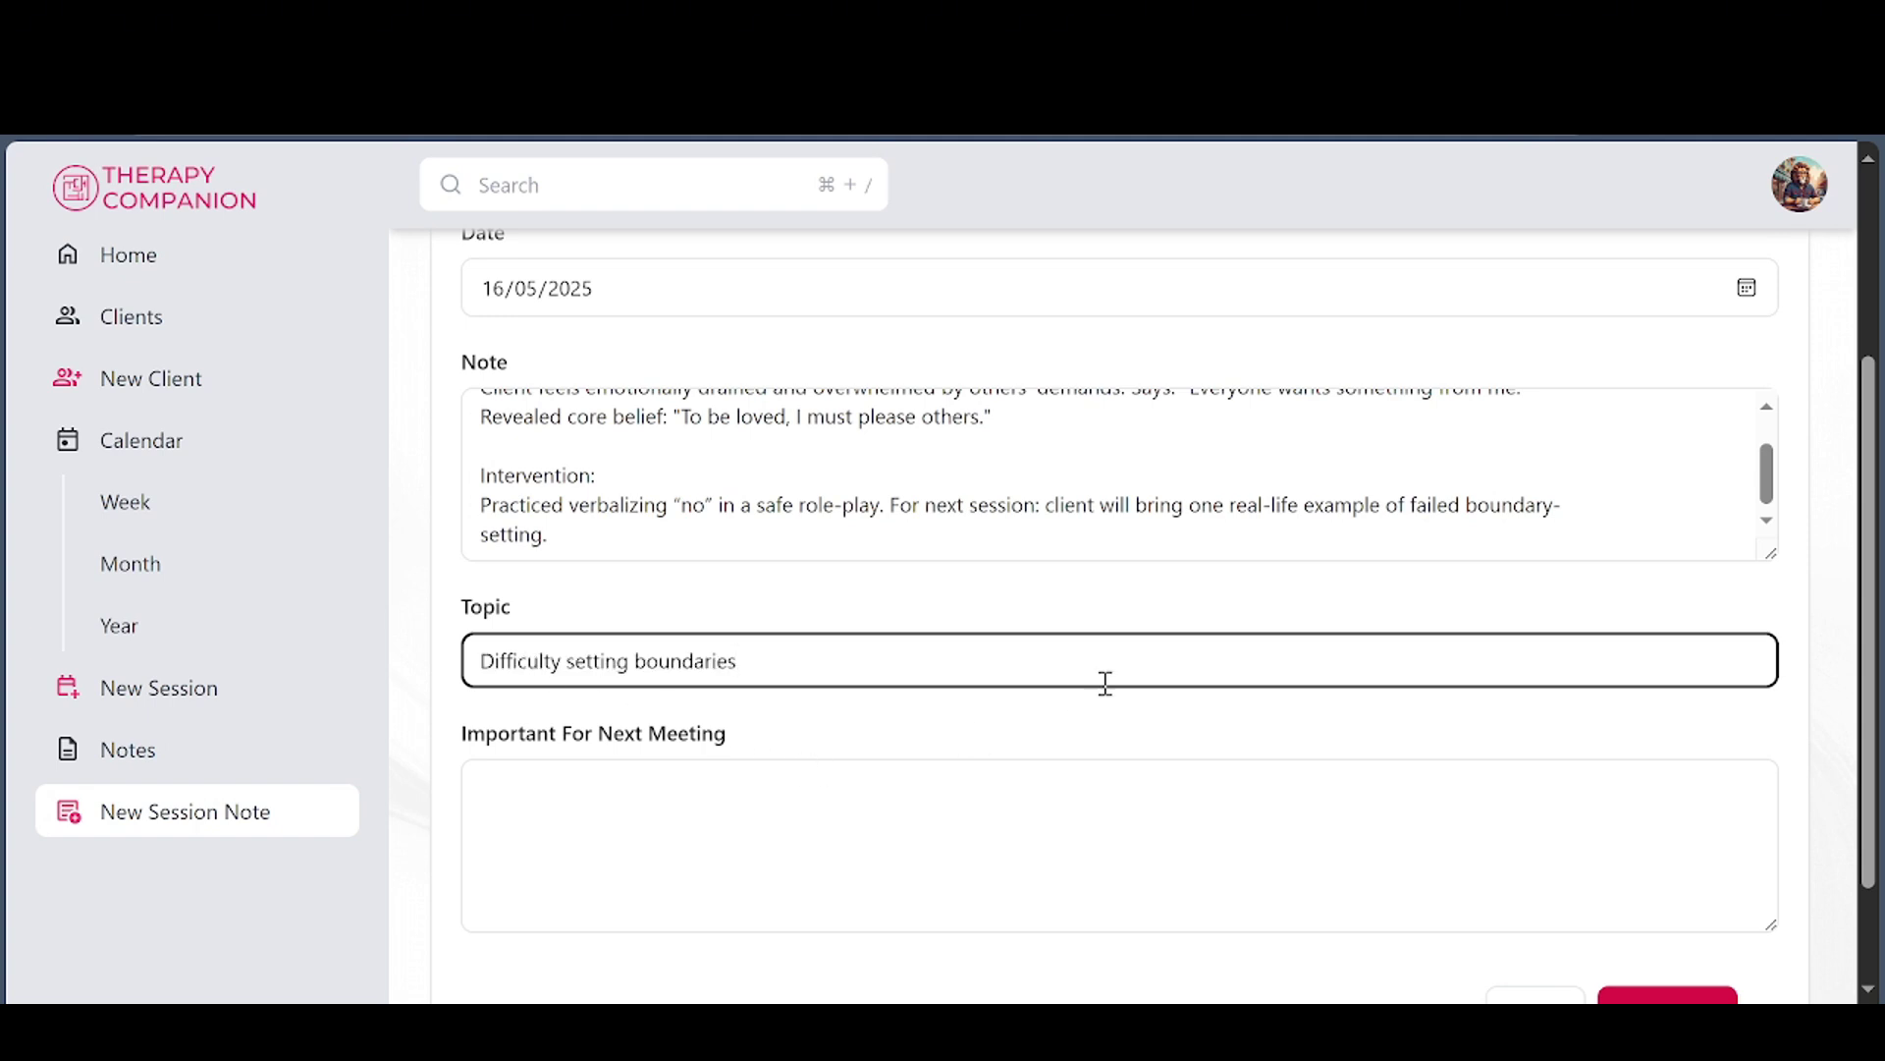
{"action": "scroll", "coordinate": [1104, 682], "scroll_direction": "down", "scroll_amount": 1}
{"action": "left_click", "coordinate": [1655, 890]}
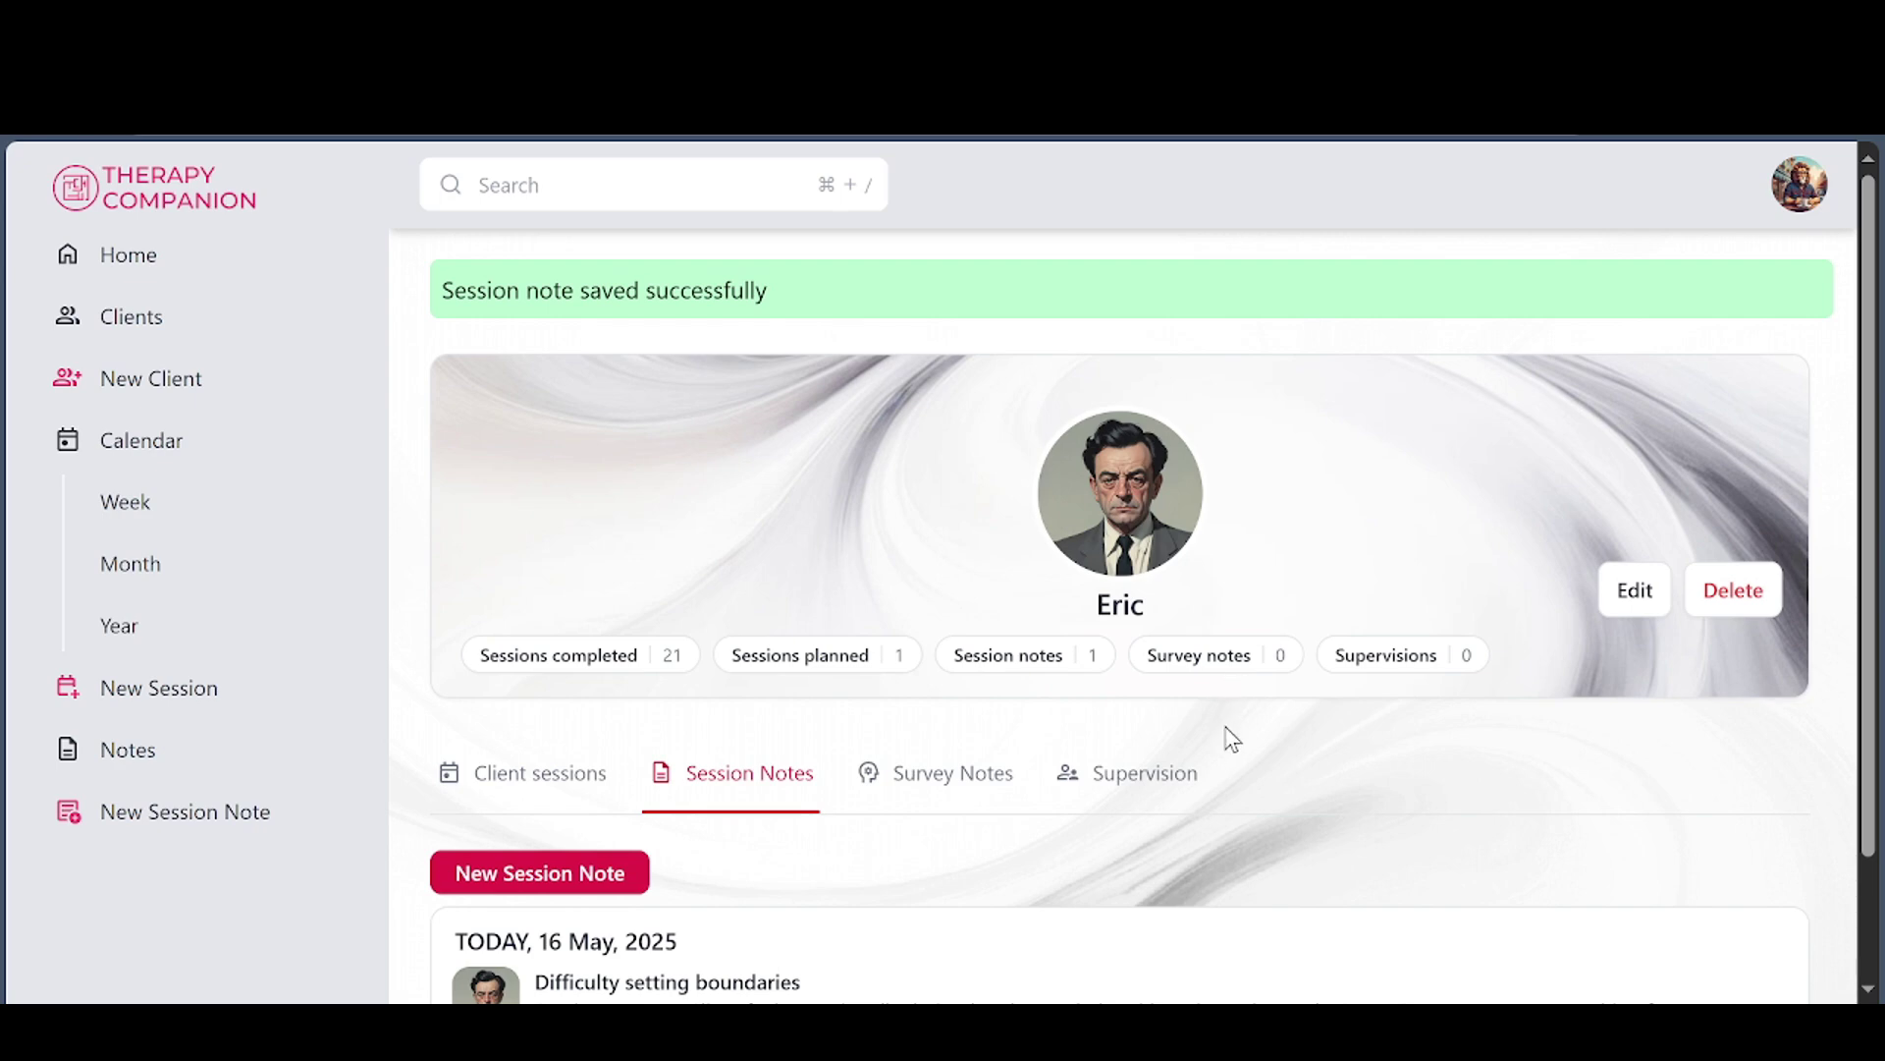
Scroll down Eric's client page and show his Survey Notes tab
{"action": "scroll", "coordinate": [803, 720], "scroll_direction": "down", "scroll_amount": 2}
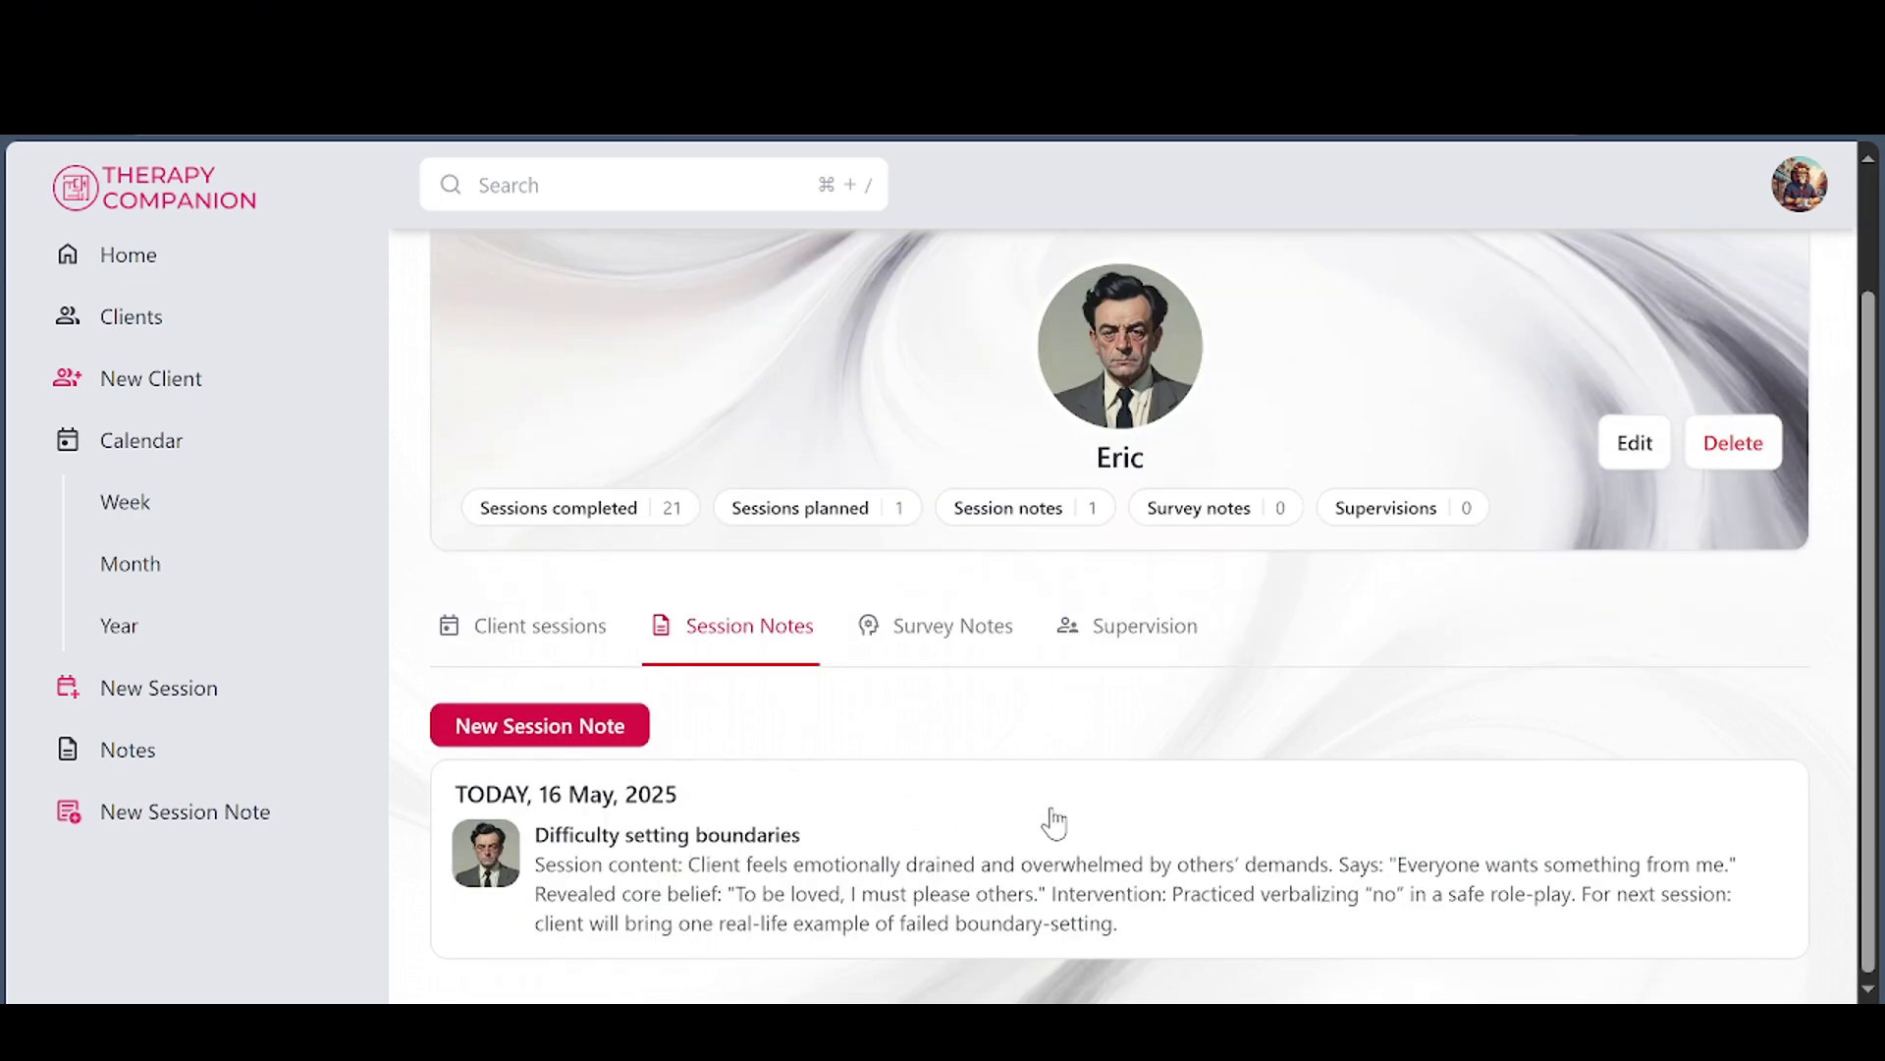
{"action": "left_click", "coordinate": [949, 645]}
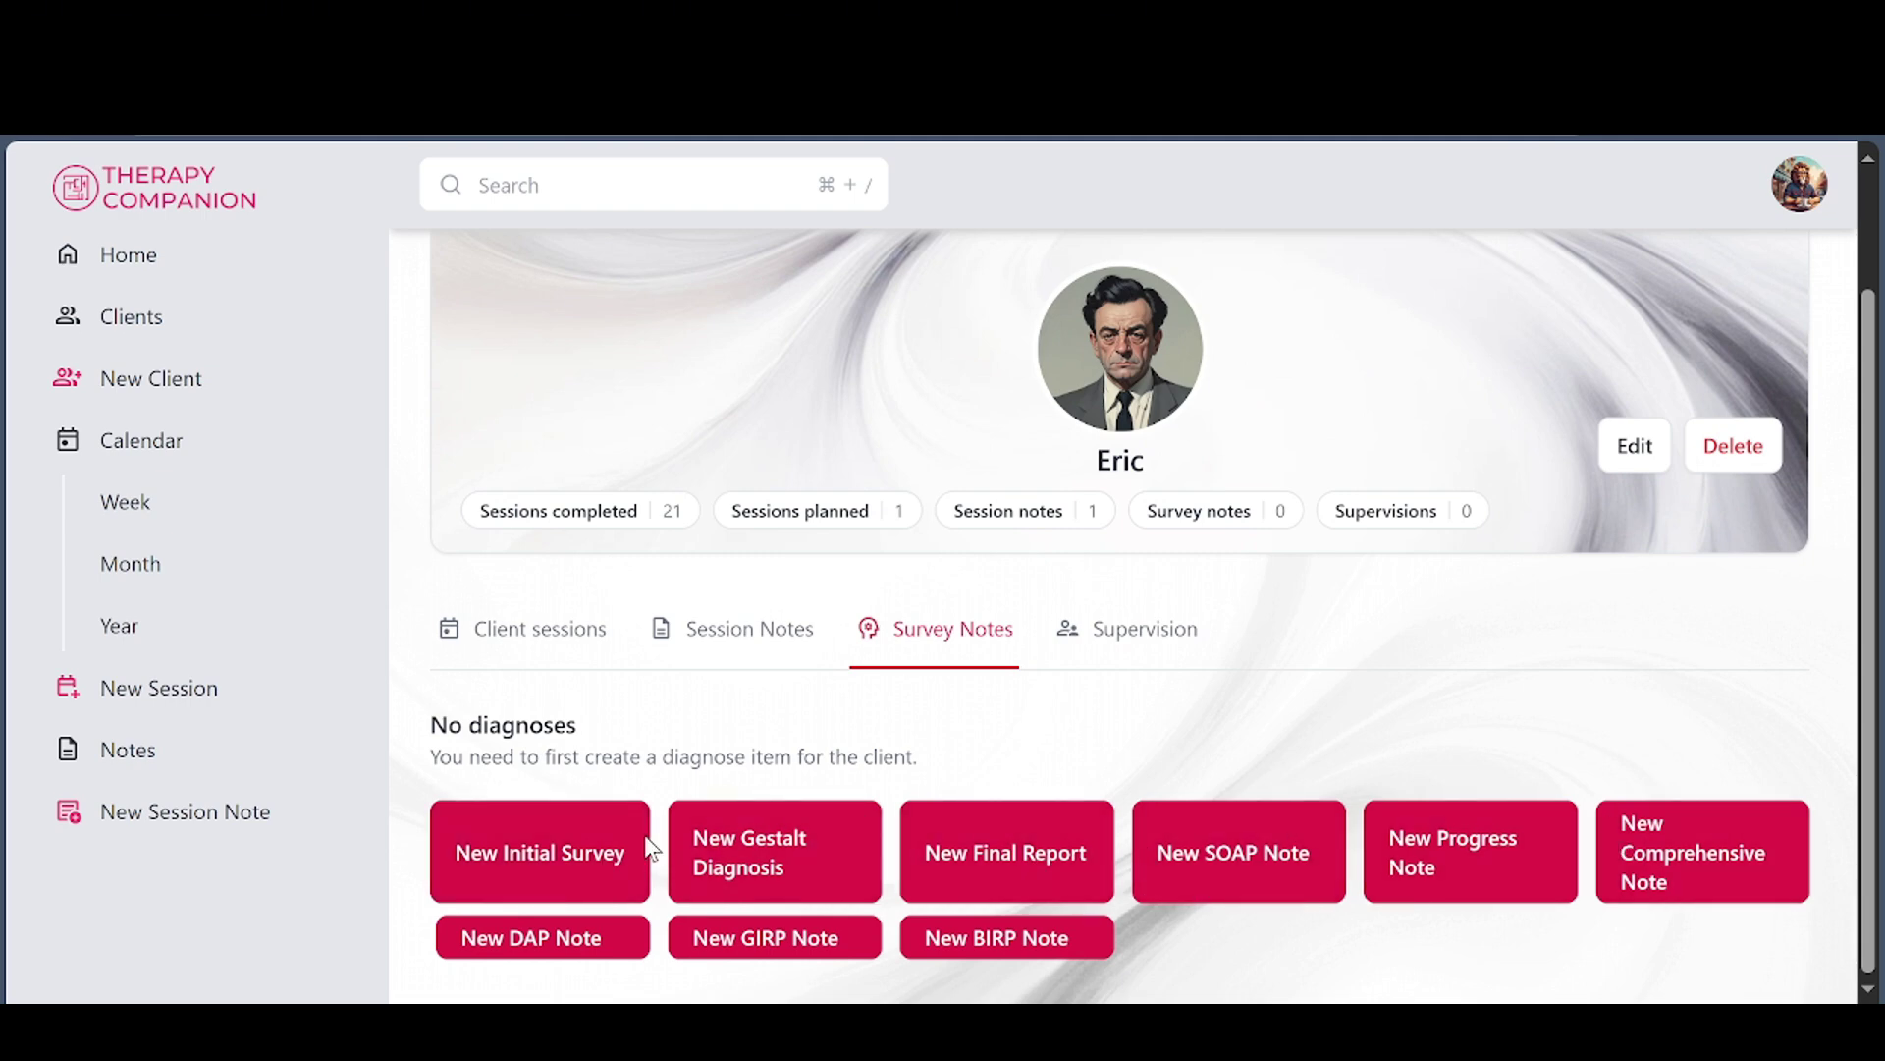
Start a new Initial Survey for Eric and advance through profession, family and siblings steps
{"action": "left_click", "coordinate": [553, 854]}
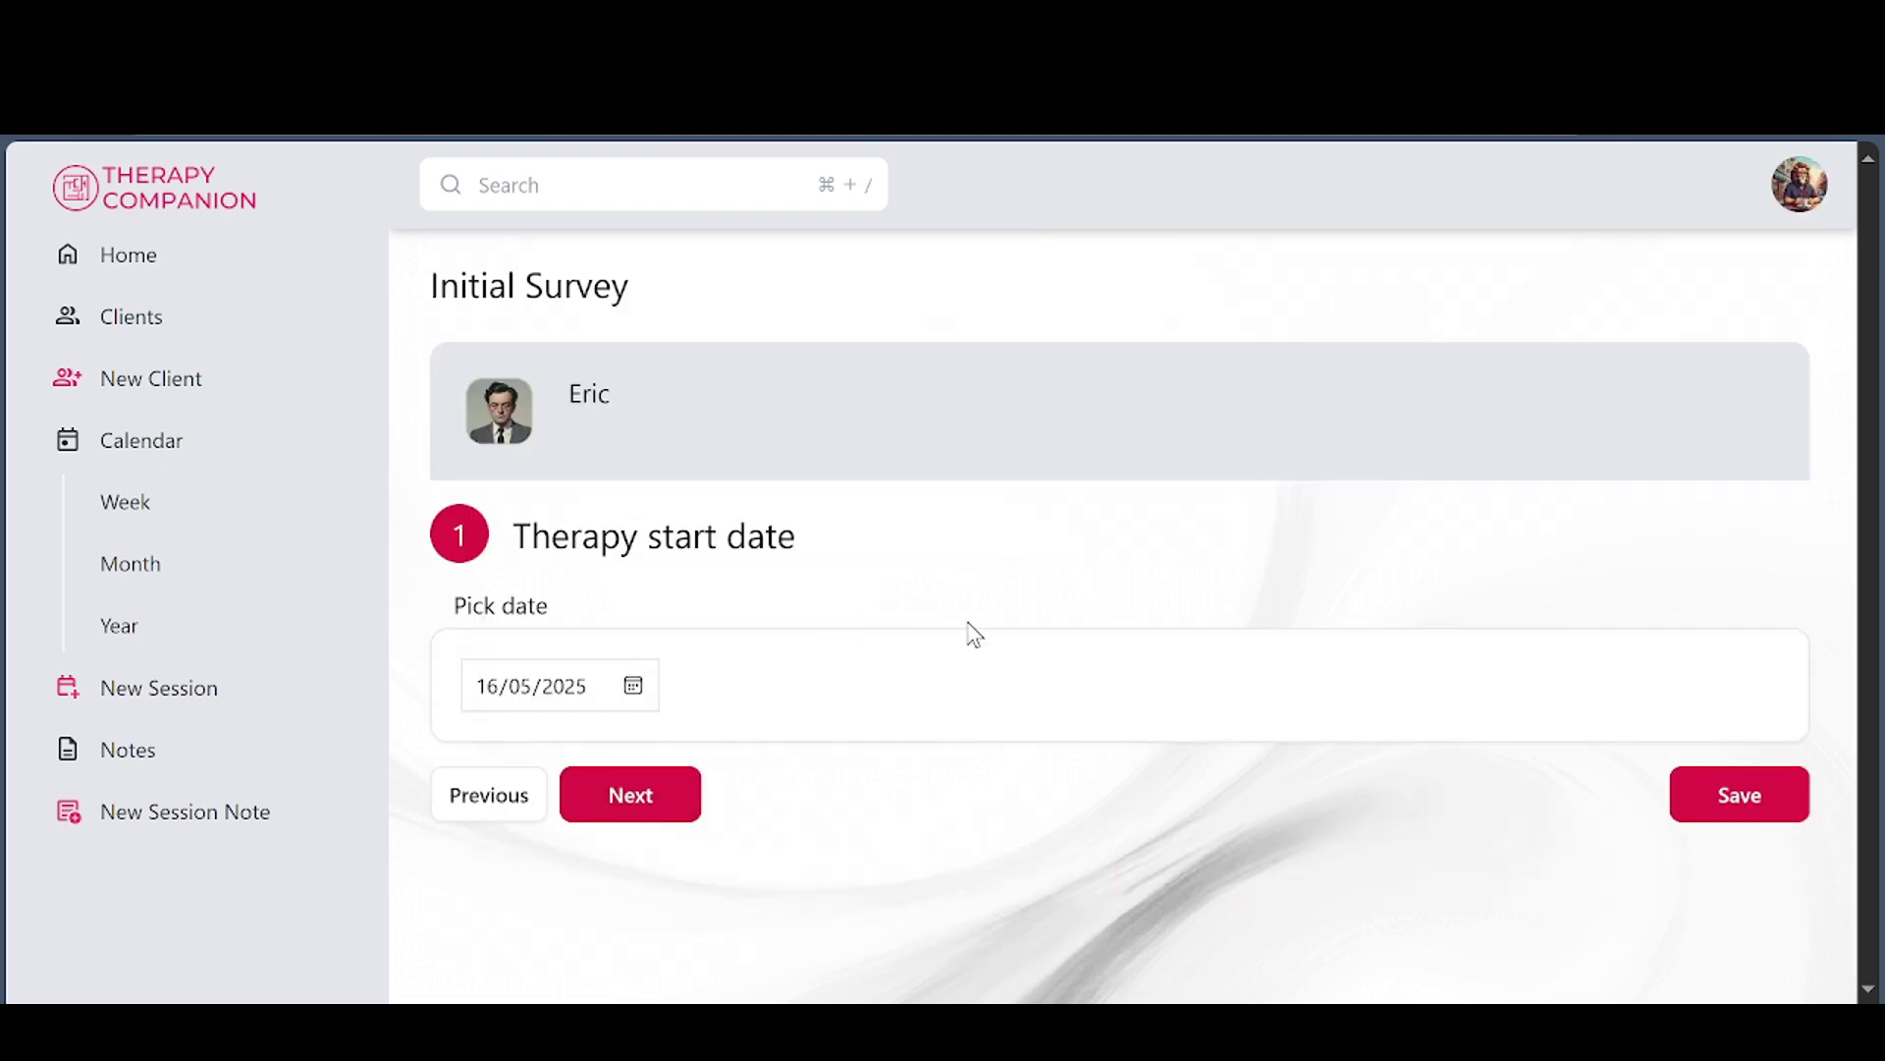
{"action": "left_click", "coordinate": [621, 796]}
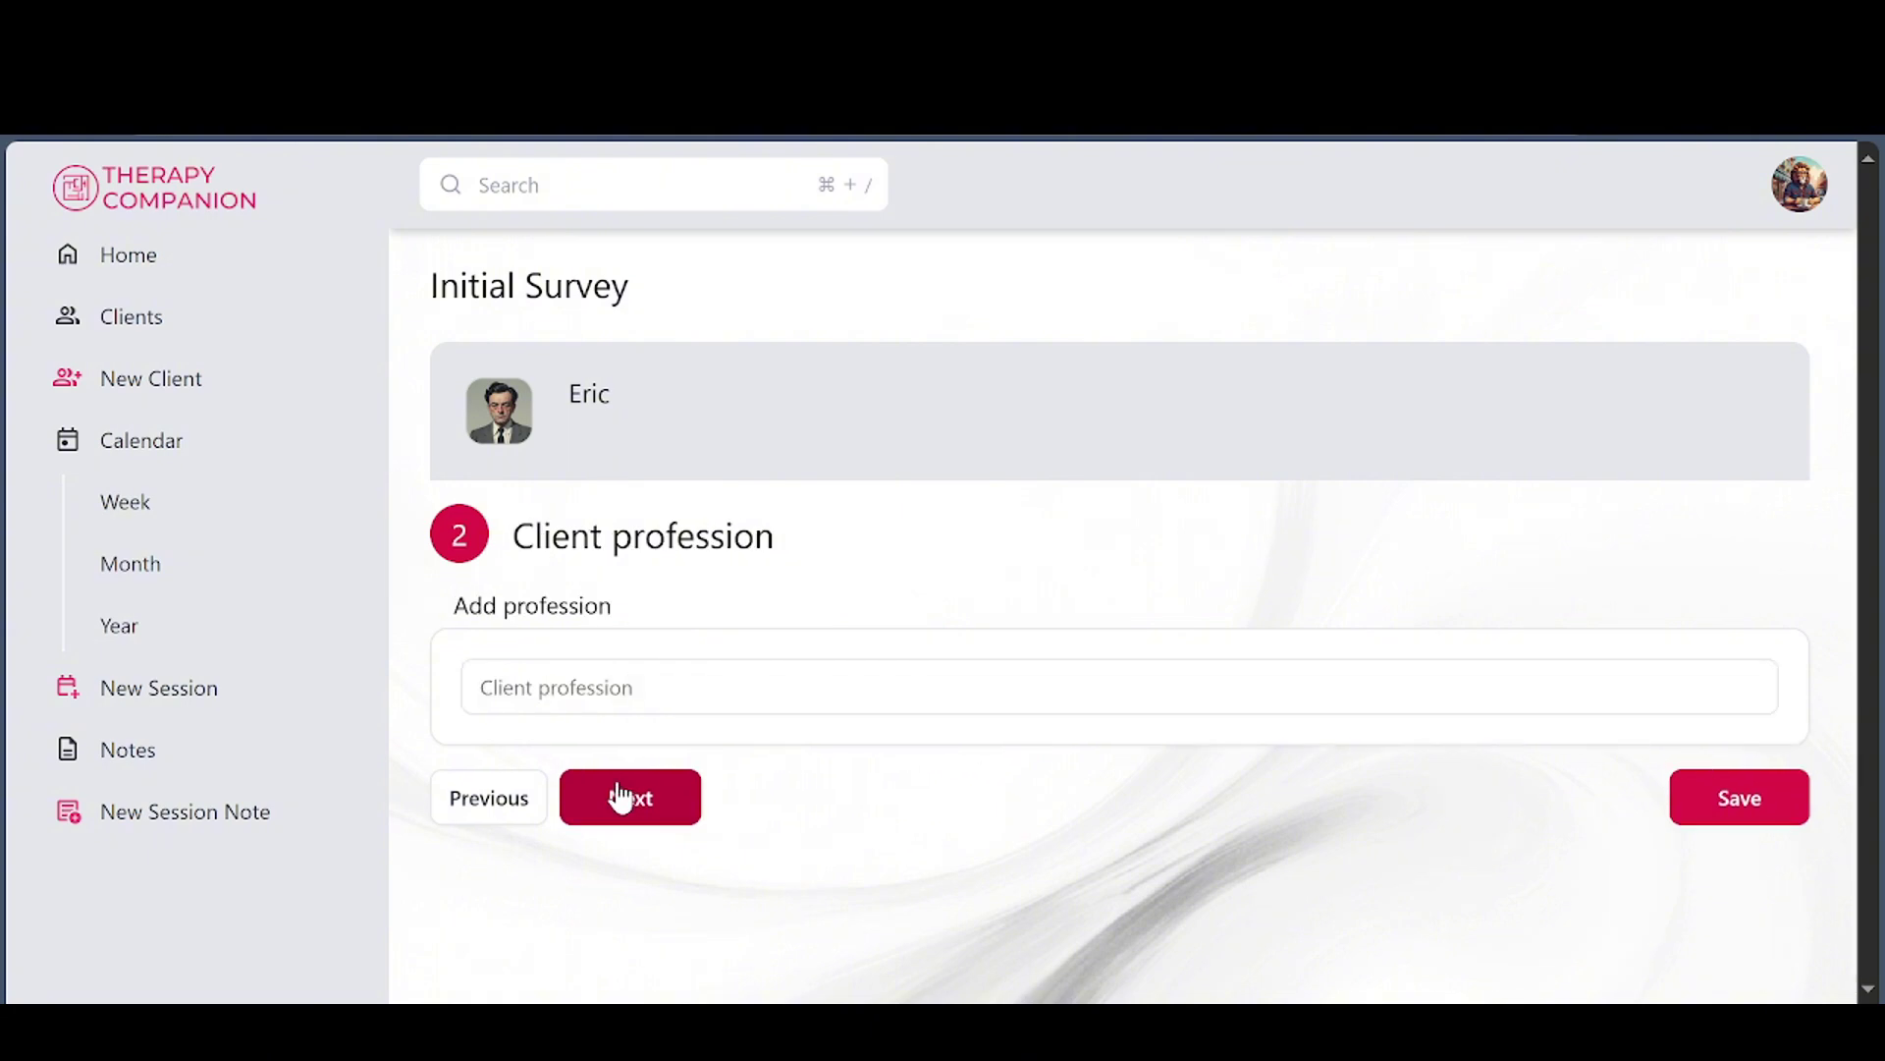
{"action": "left_click", "coordinate": [624, 799]}
{"action": "scroll", "coordinate": [821, 761], "scroll_direction": "down", "scroll_amount": 4}
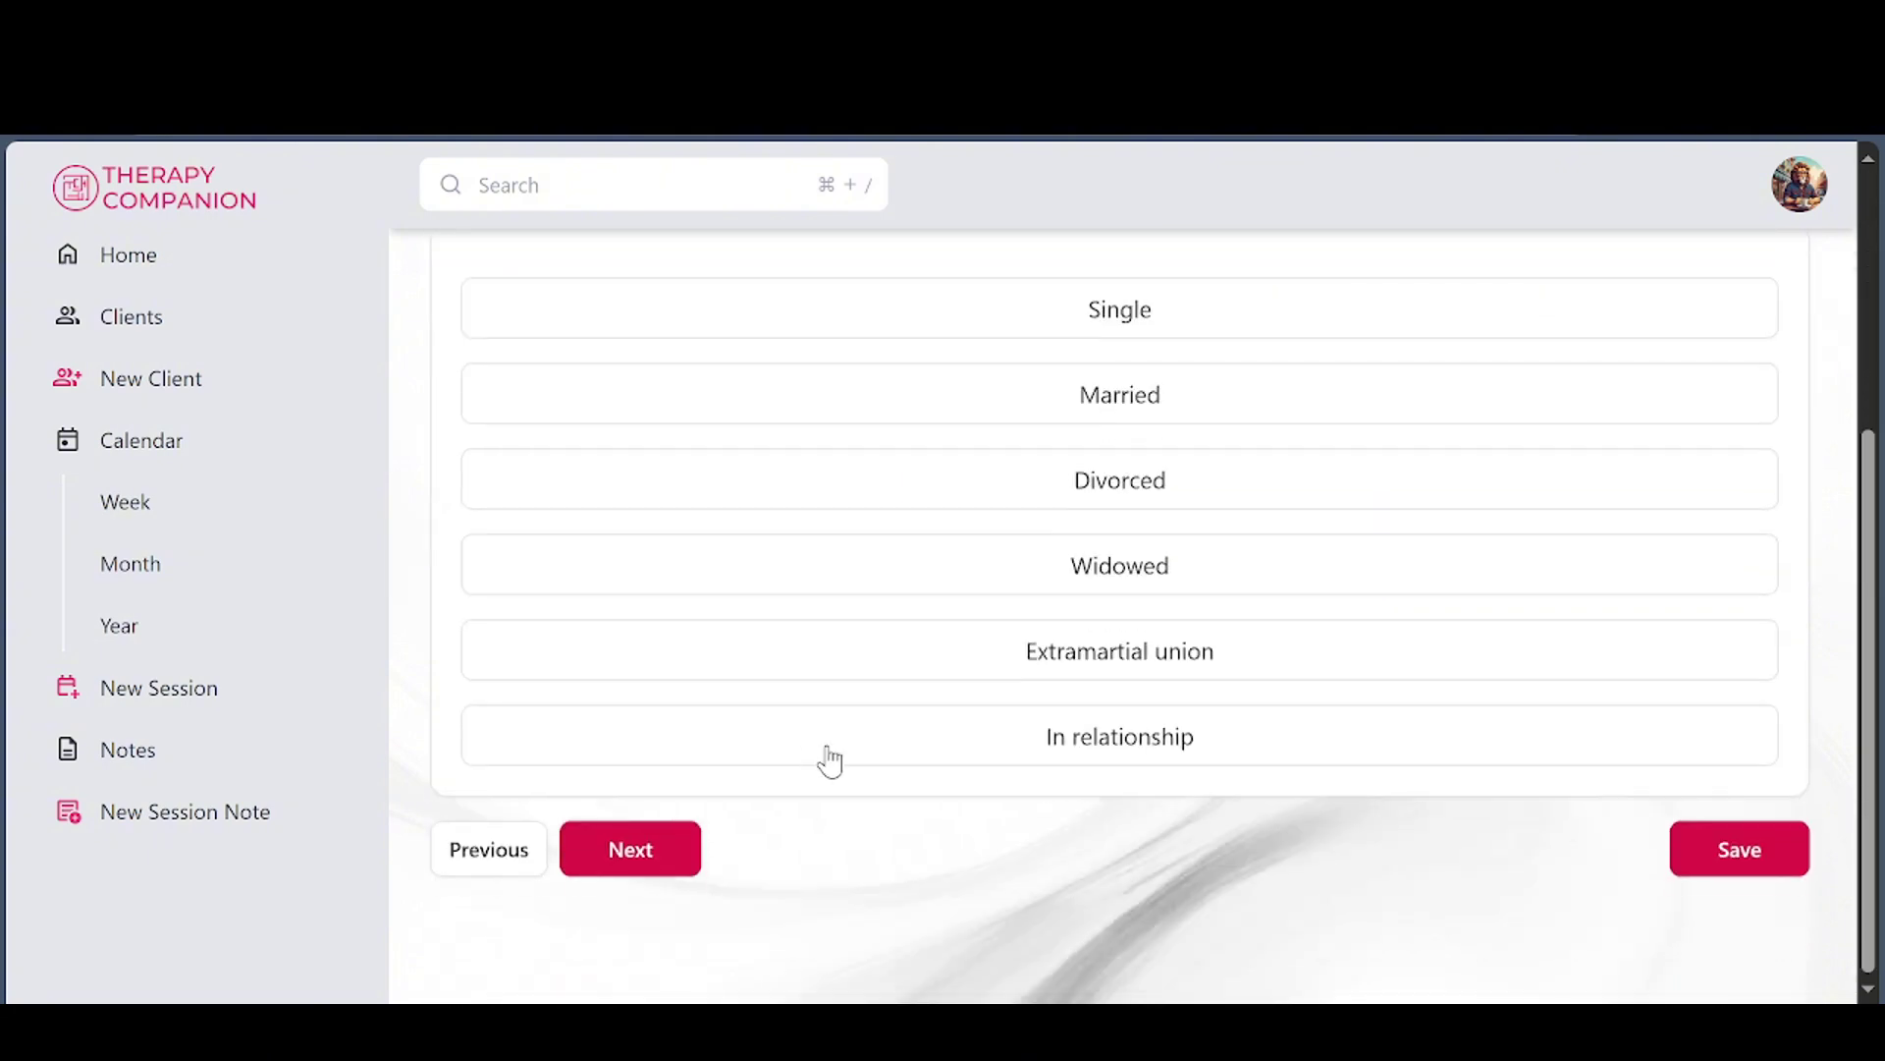
{"action": "left_click", "coordinate": [628, 854]}
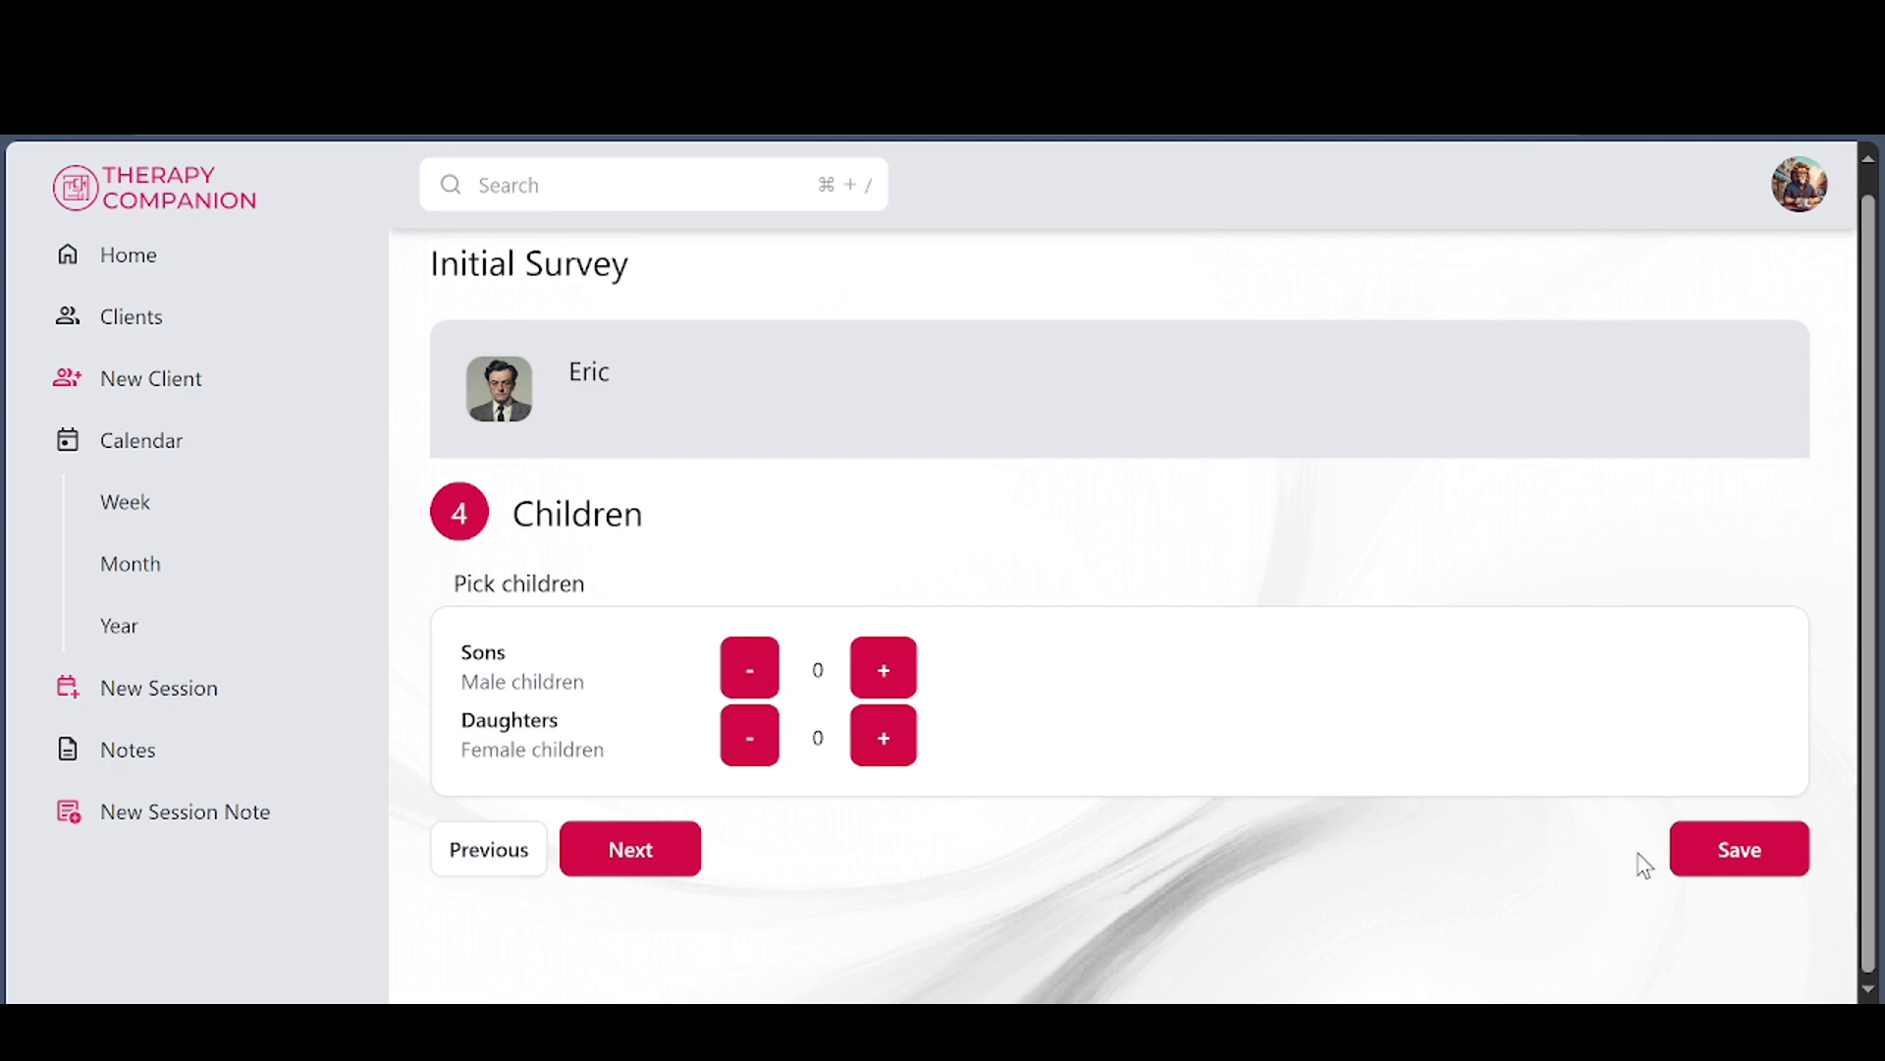
{"action": "left_click", "coordinate": [649, 872]}
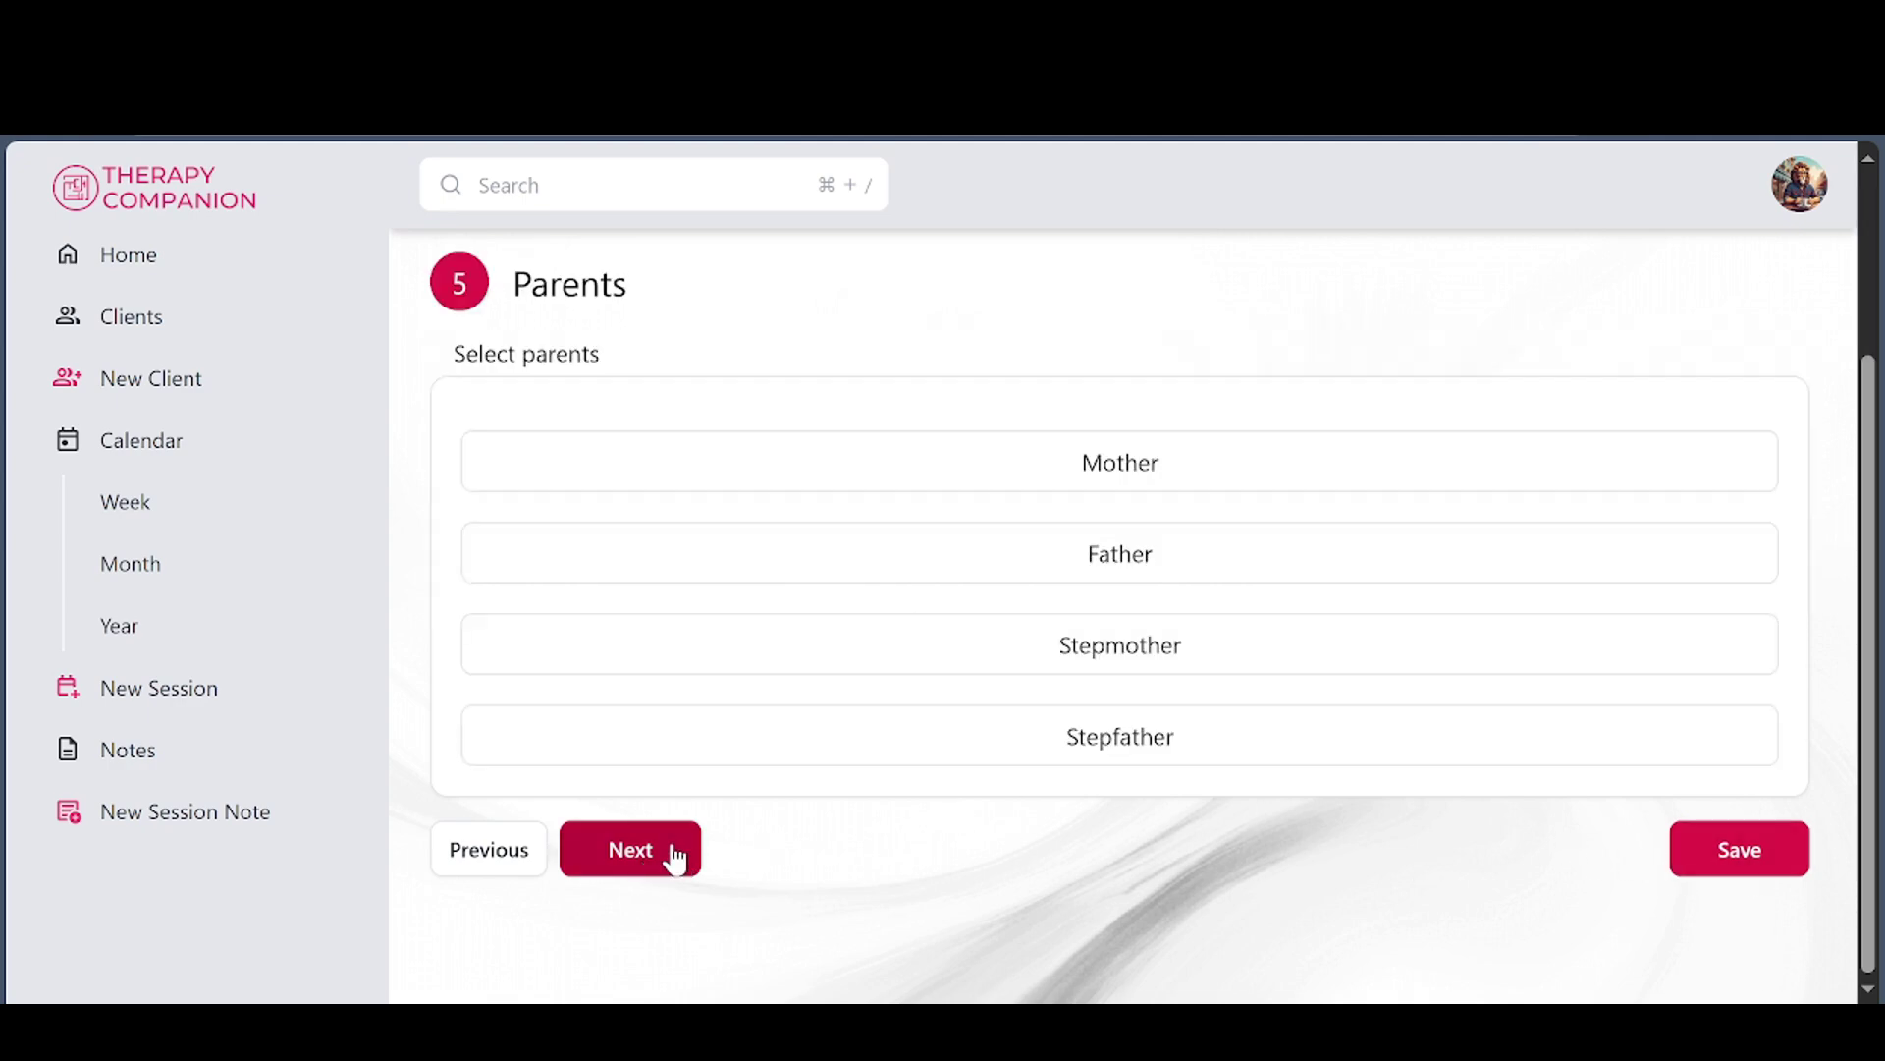
{"action": "left_click", "coordinate": [673, 856]}
{"action": "left_click", "coordinate": [646, 850]}
Advance through the history, dangerous behavior, reason and expectations steps, then save the survey
{"action": "left_click", "coordinate": [659, 784]}
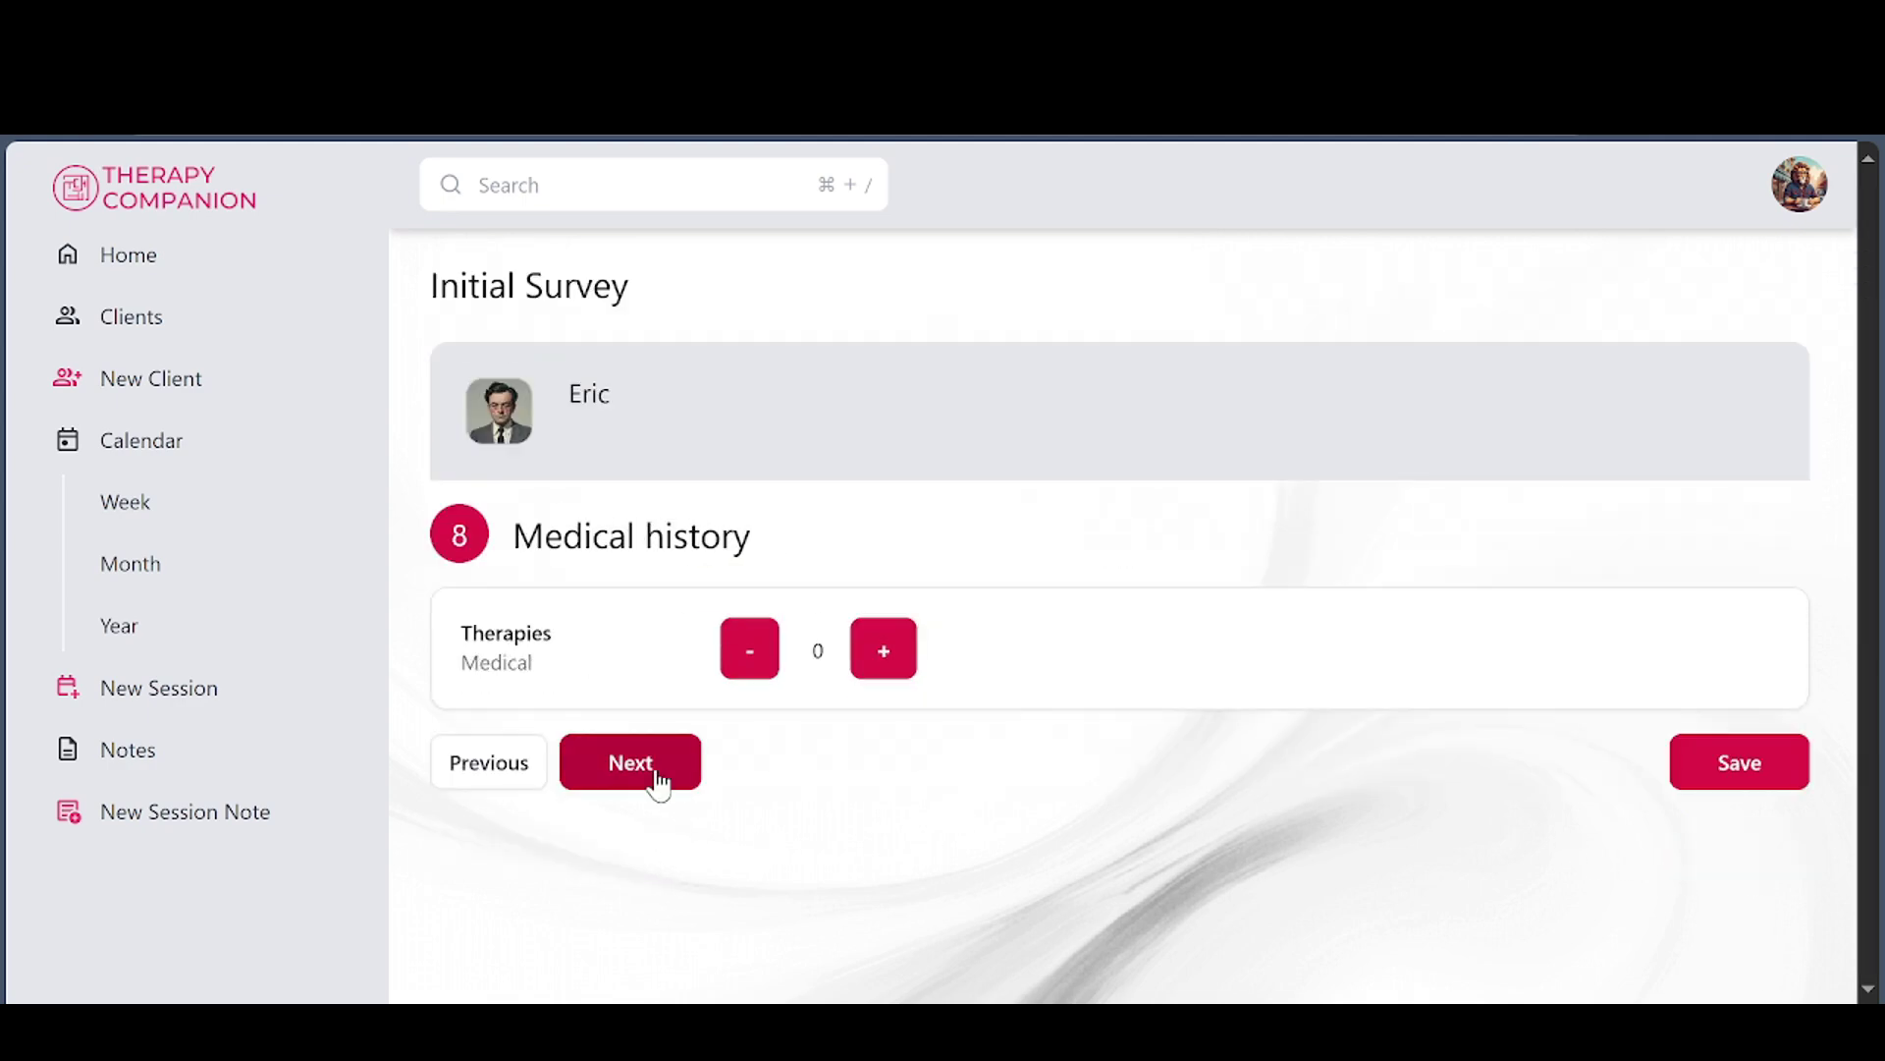
{"action": "left_click", "coordinate": [659, 784]}
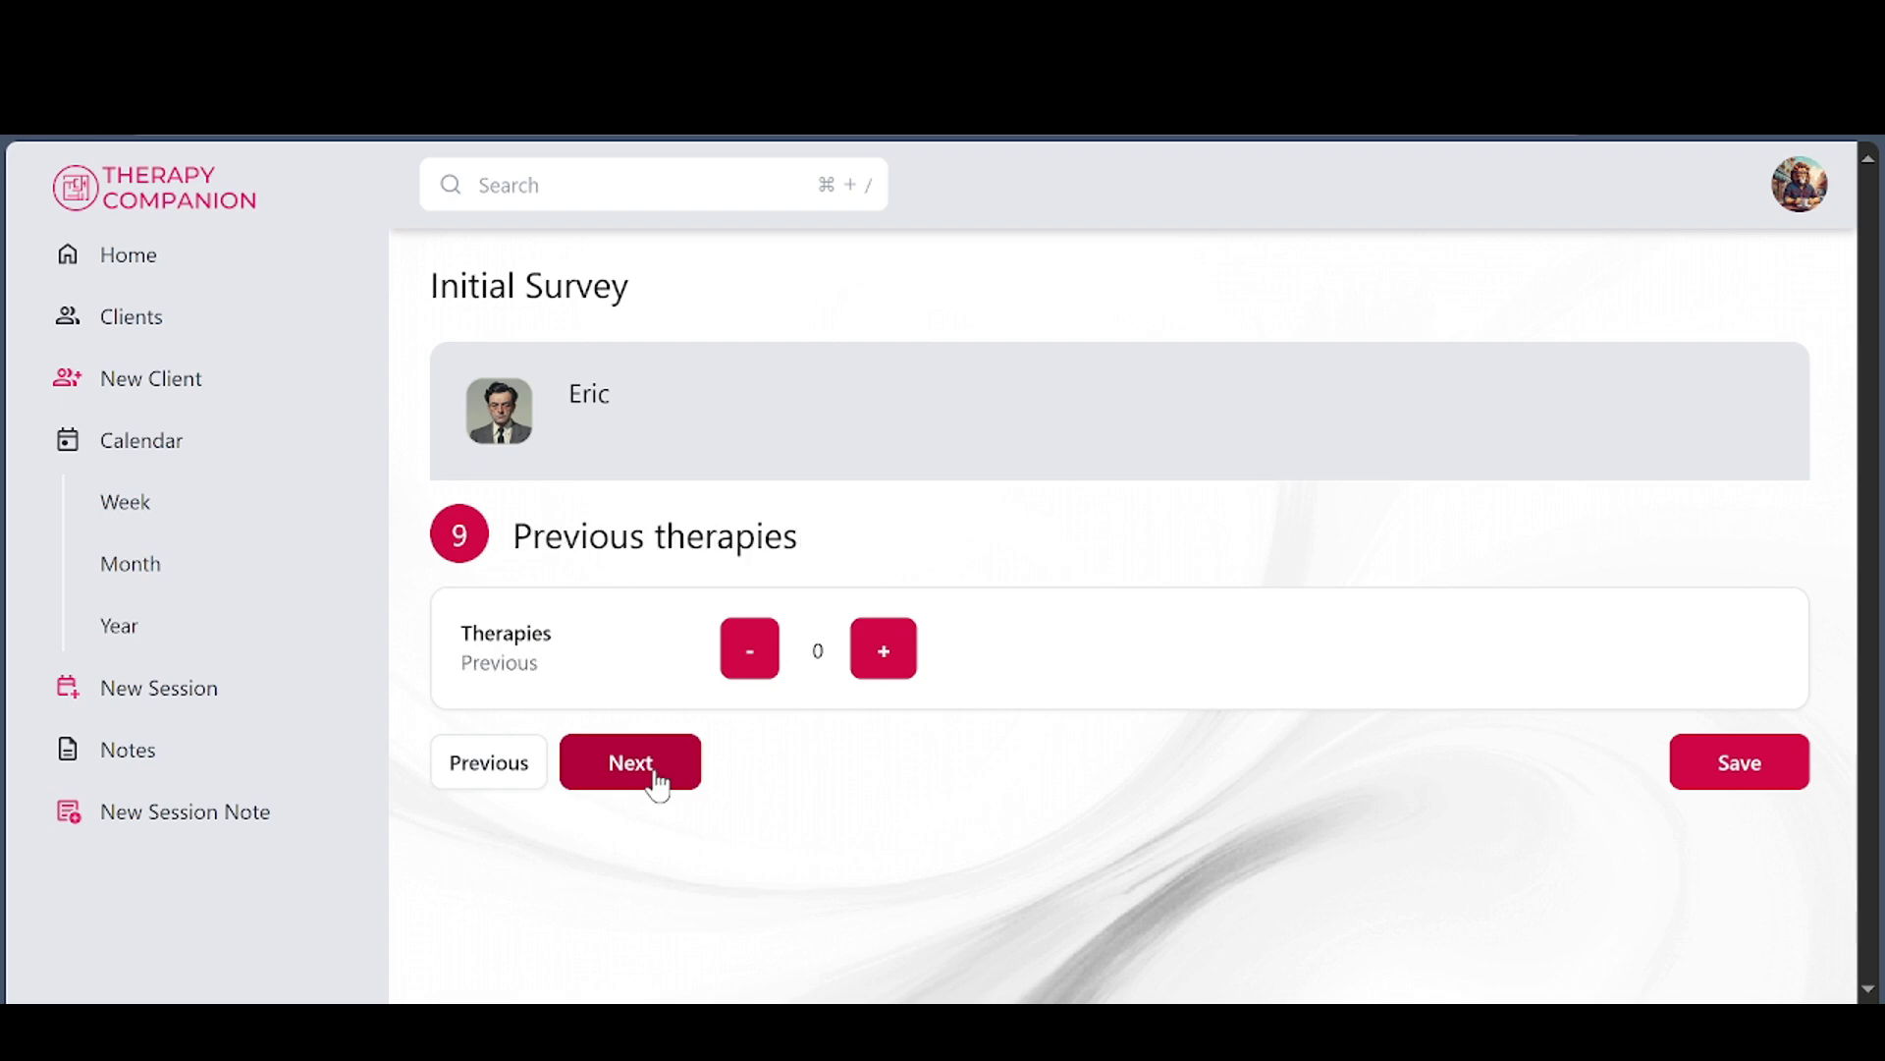
{"action": "left_click", "coordinate": [641, 783]}
{"action": "left_click", "coordinate": [643, 785]}
{"action": "scroll", "coordinate": [643, 785], "scroll_direction": "down", "scroll_amount": 5}
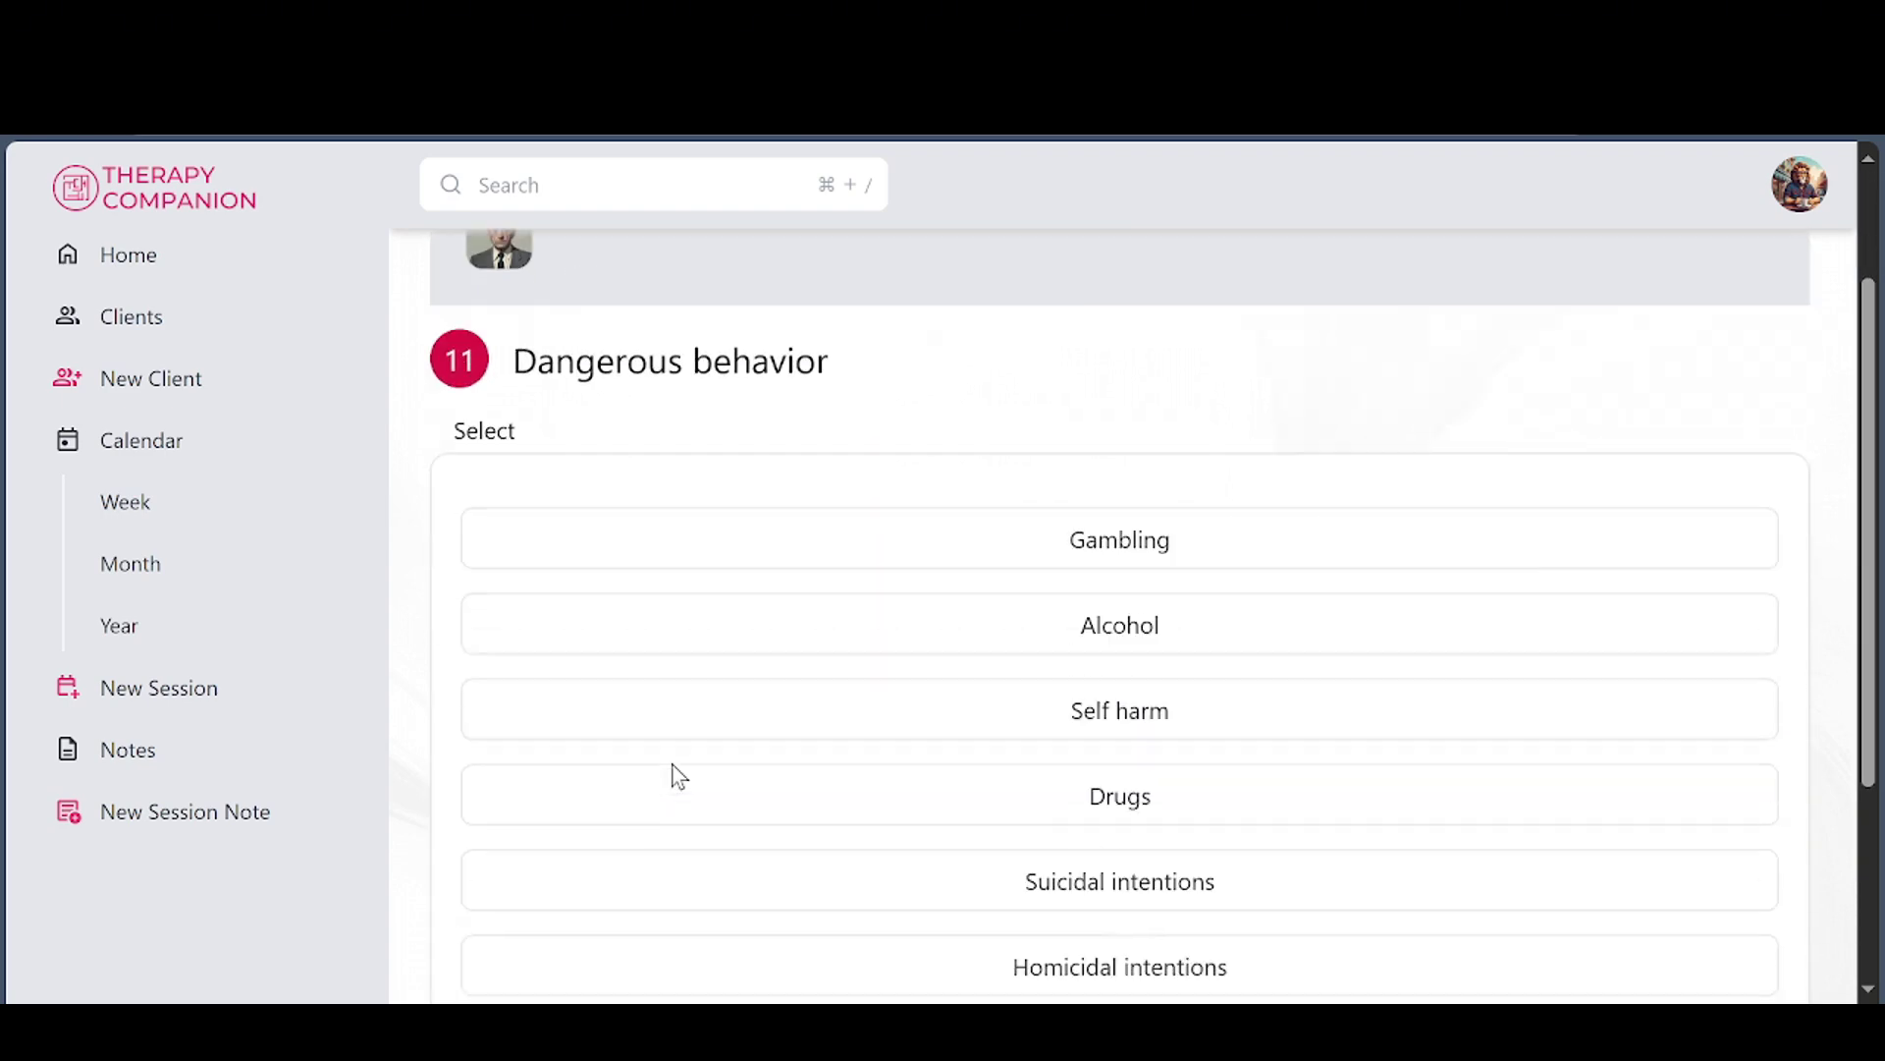
{"action": "left_click", "coordinate": [656, 858]}
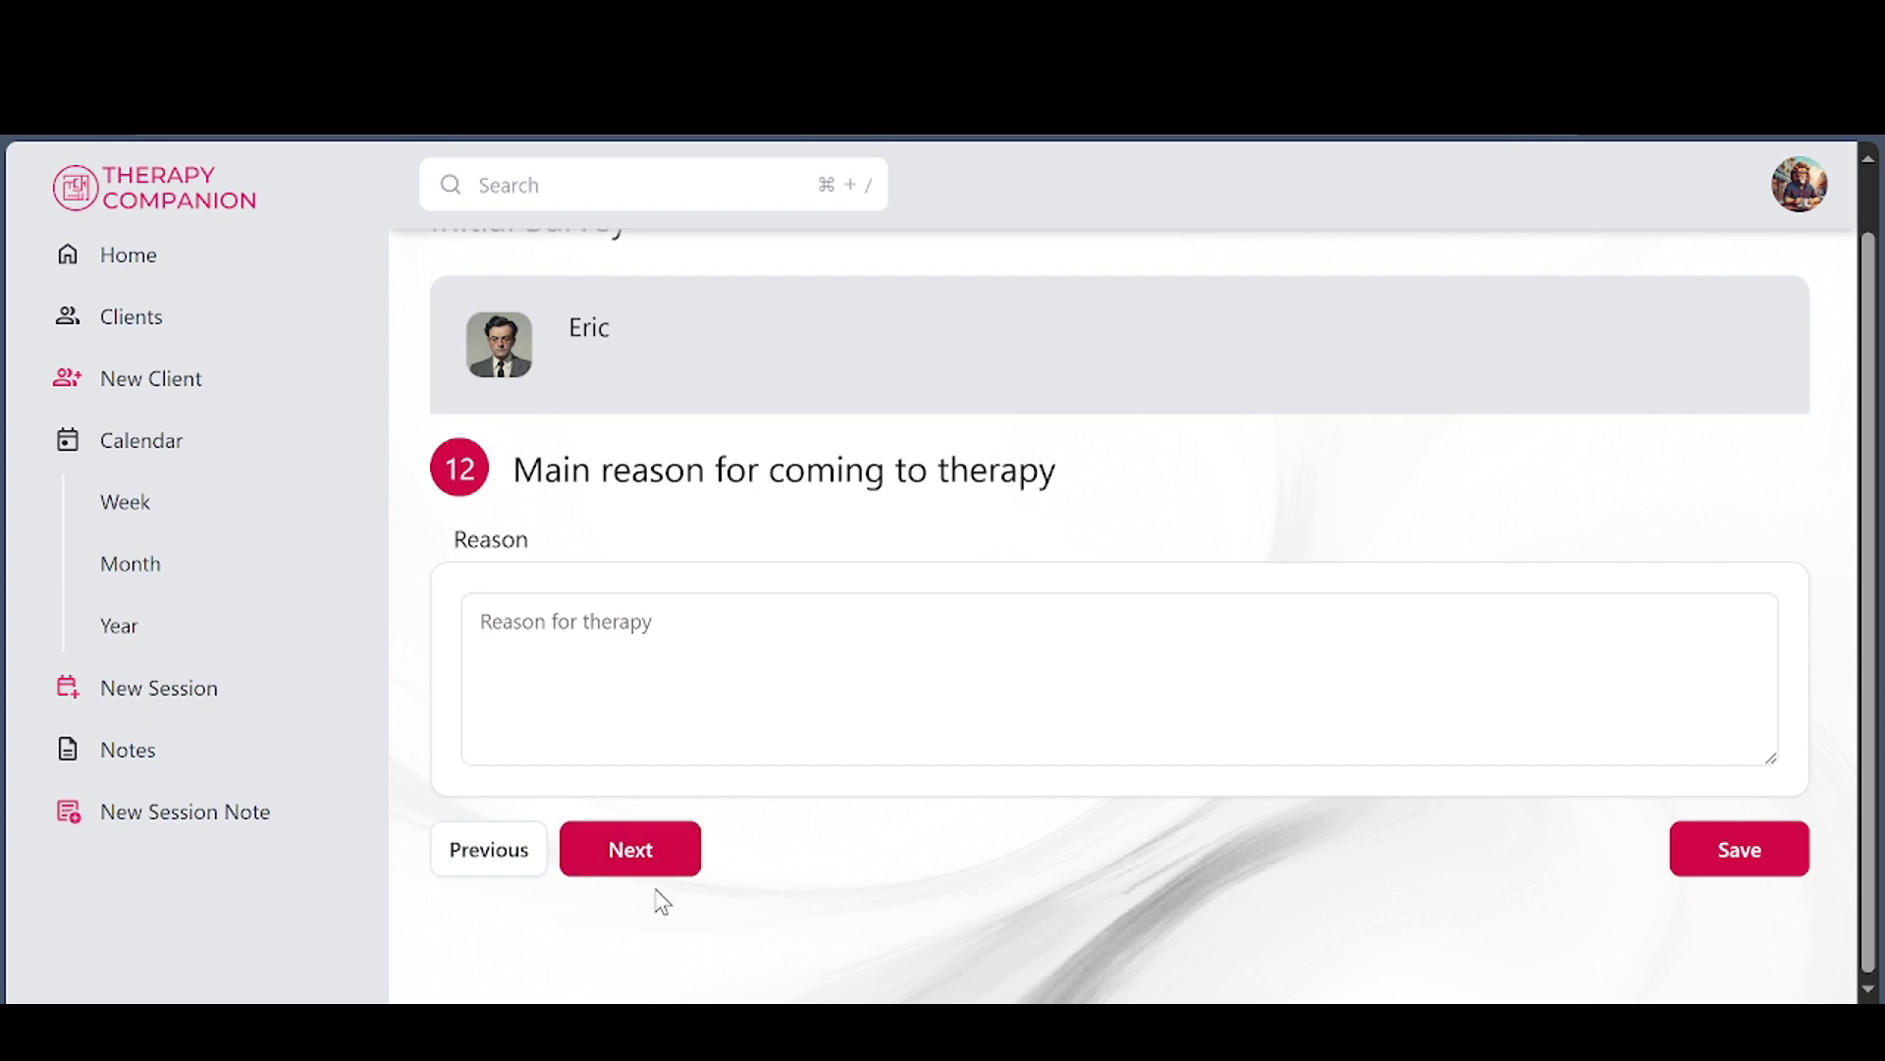
{"action": "left_click", "coordinate": [632, 857]}
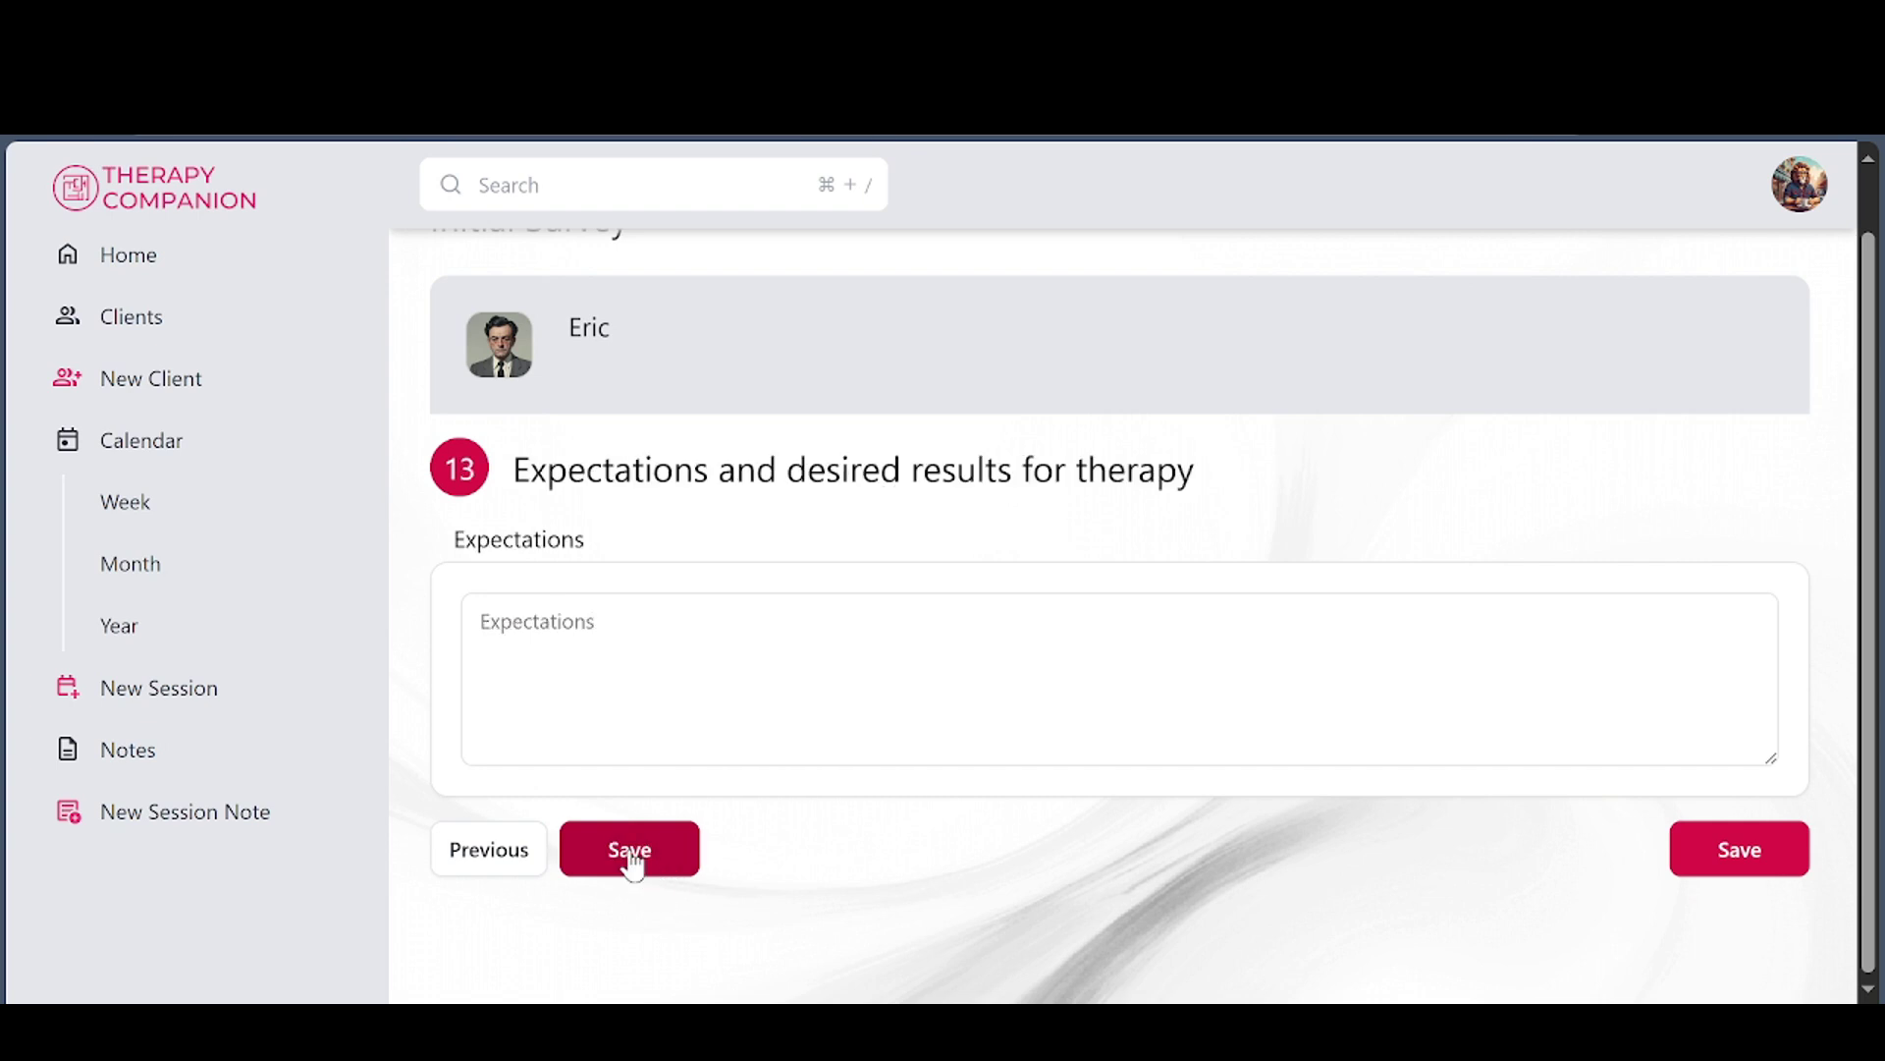
{"action": "left_click", "coordinate": [631, 852]}
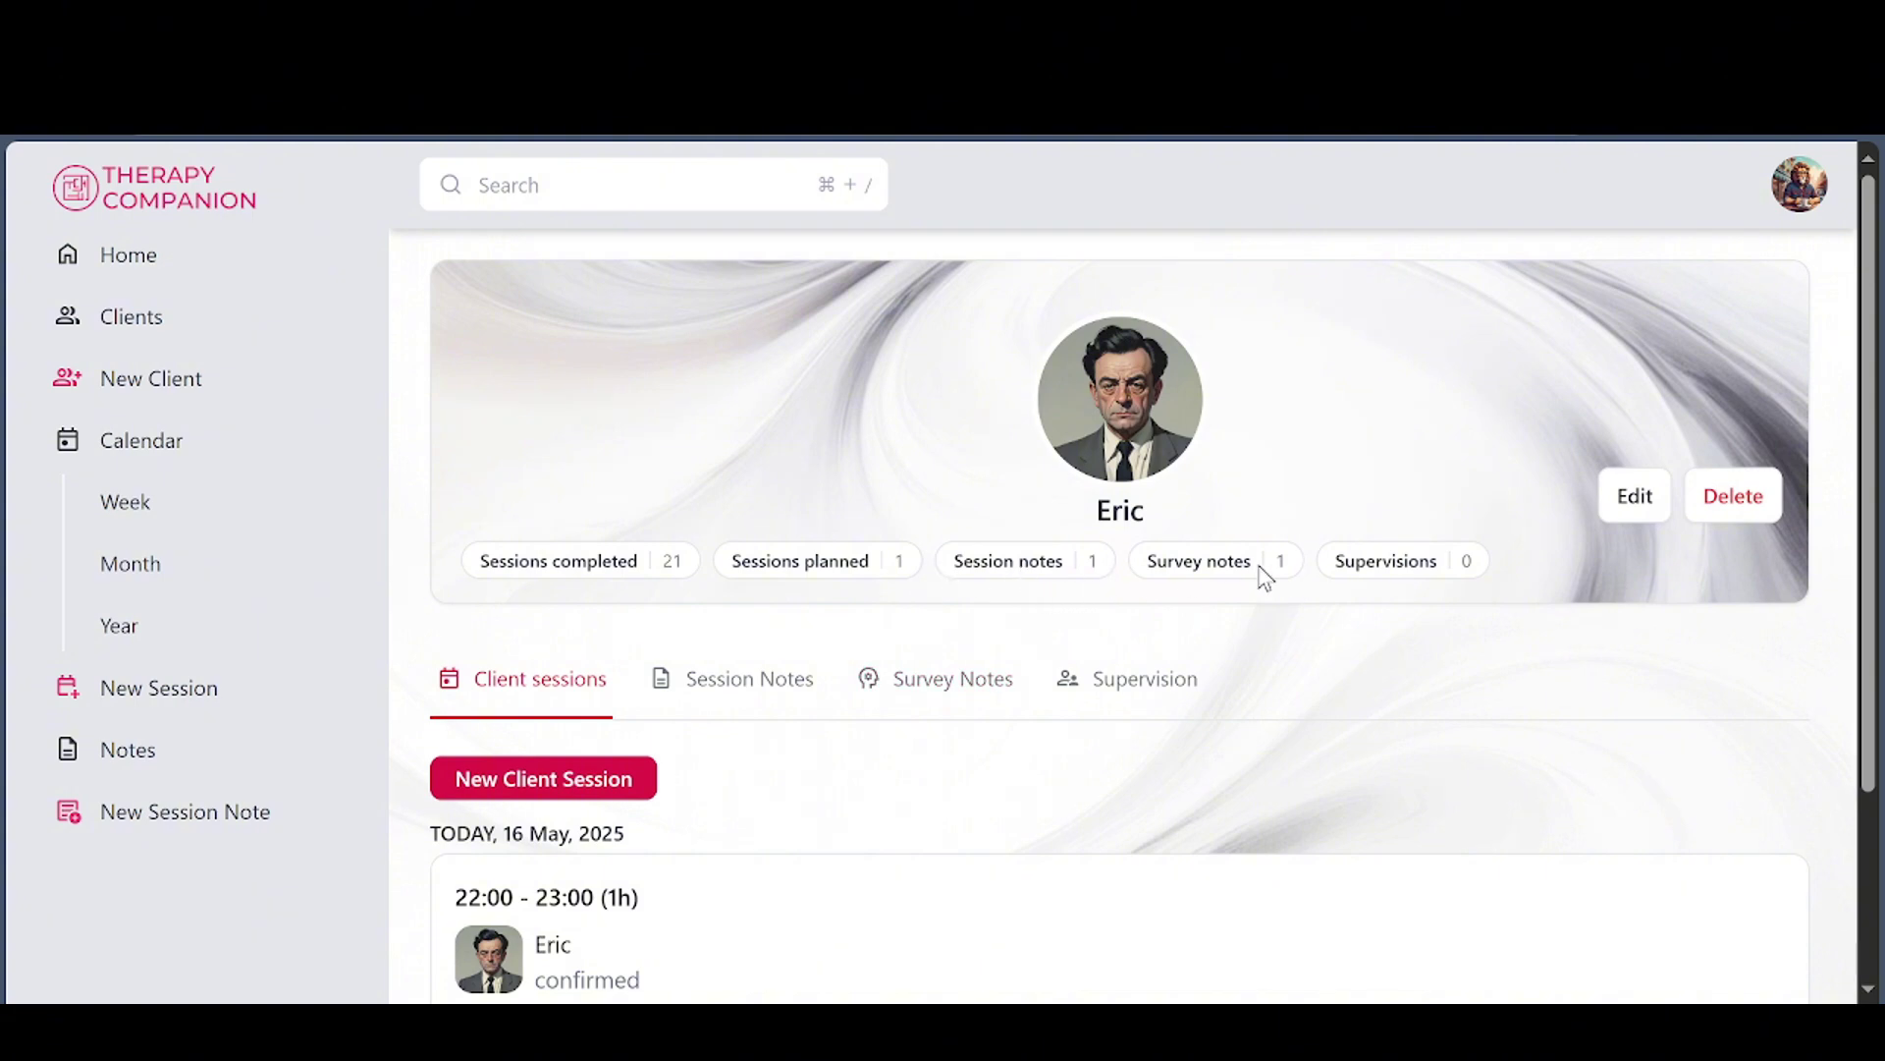
View Eric's Survey Notes, then scroll through the Notes overview of all clients
{"action": "left_click", "coordinate": [933, 688]}
{"action": "scroll", "coordinate": [1025, 717], "scroll_direction": "down", "scroll_amount": 1}
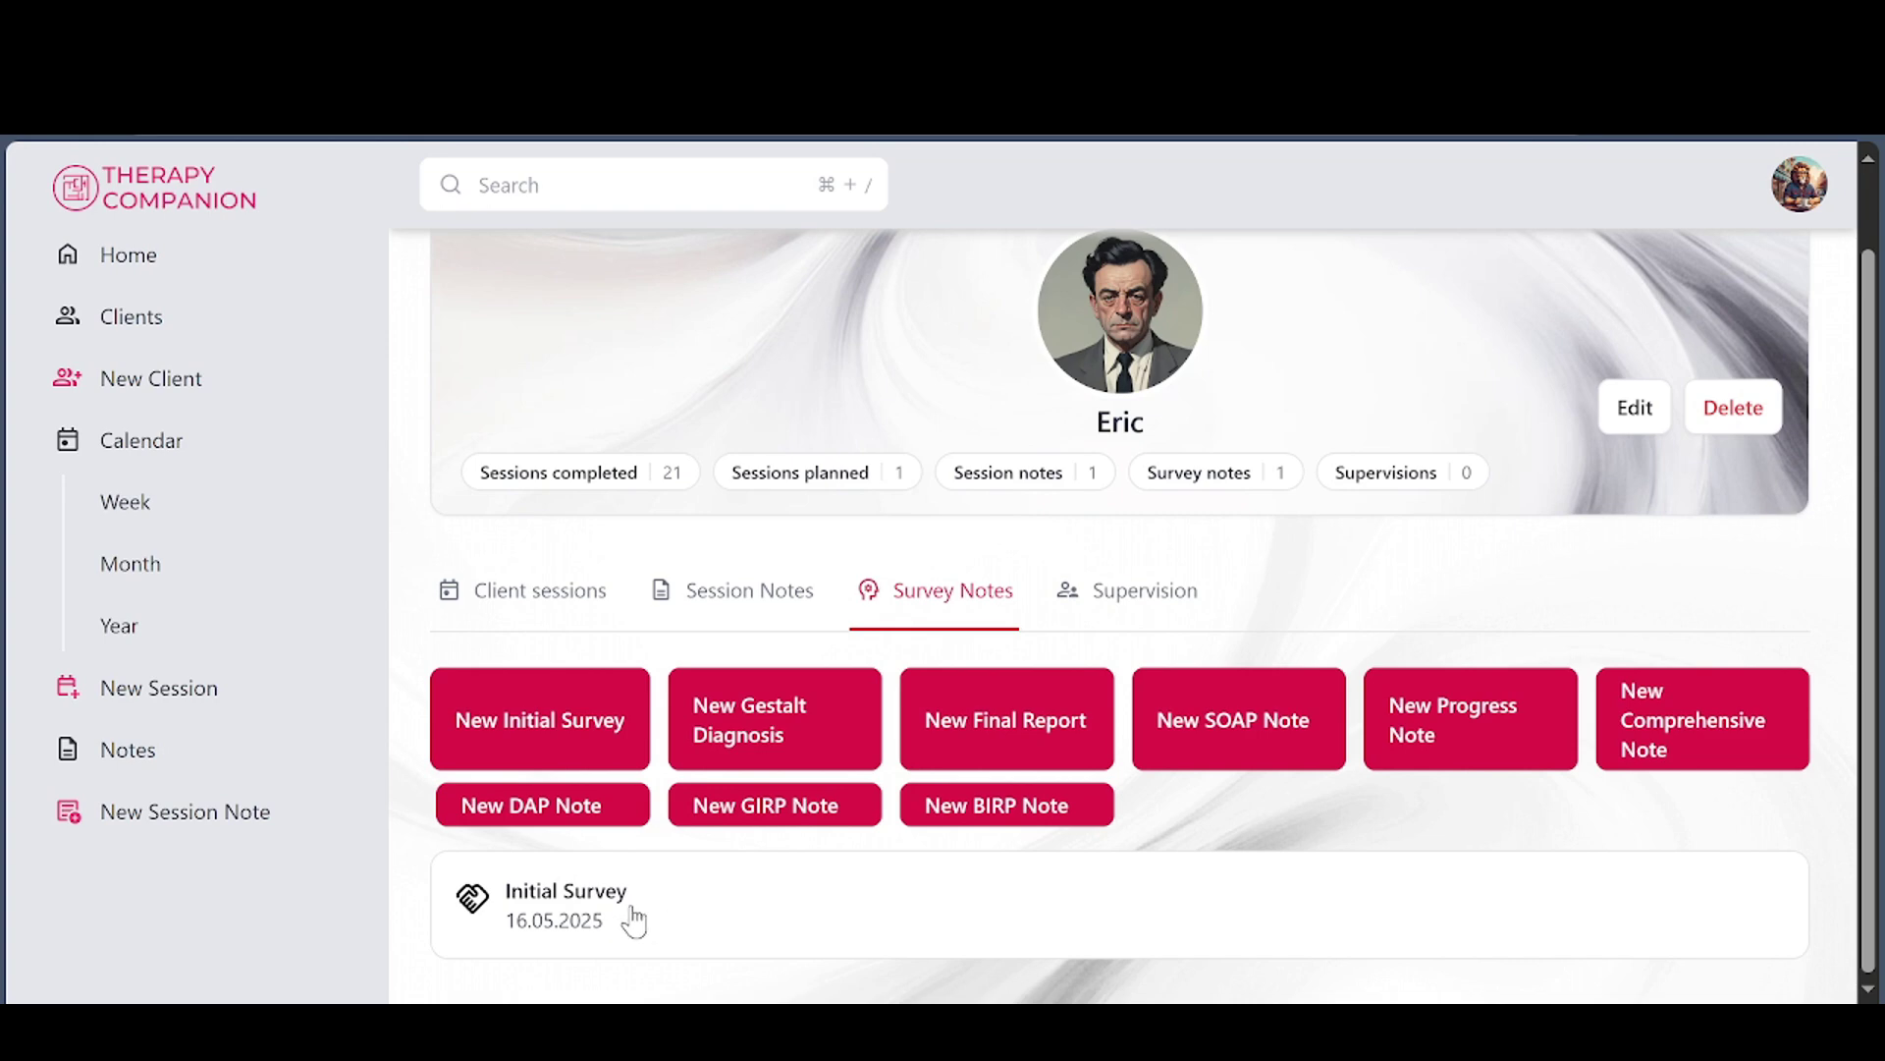
{"action": "left_click", "coordinate": [86, 766]}
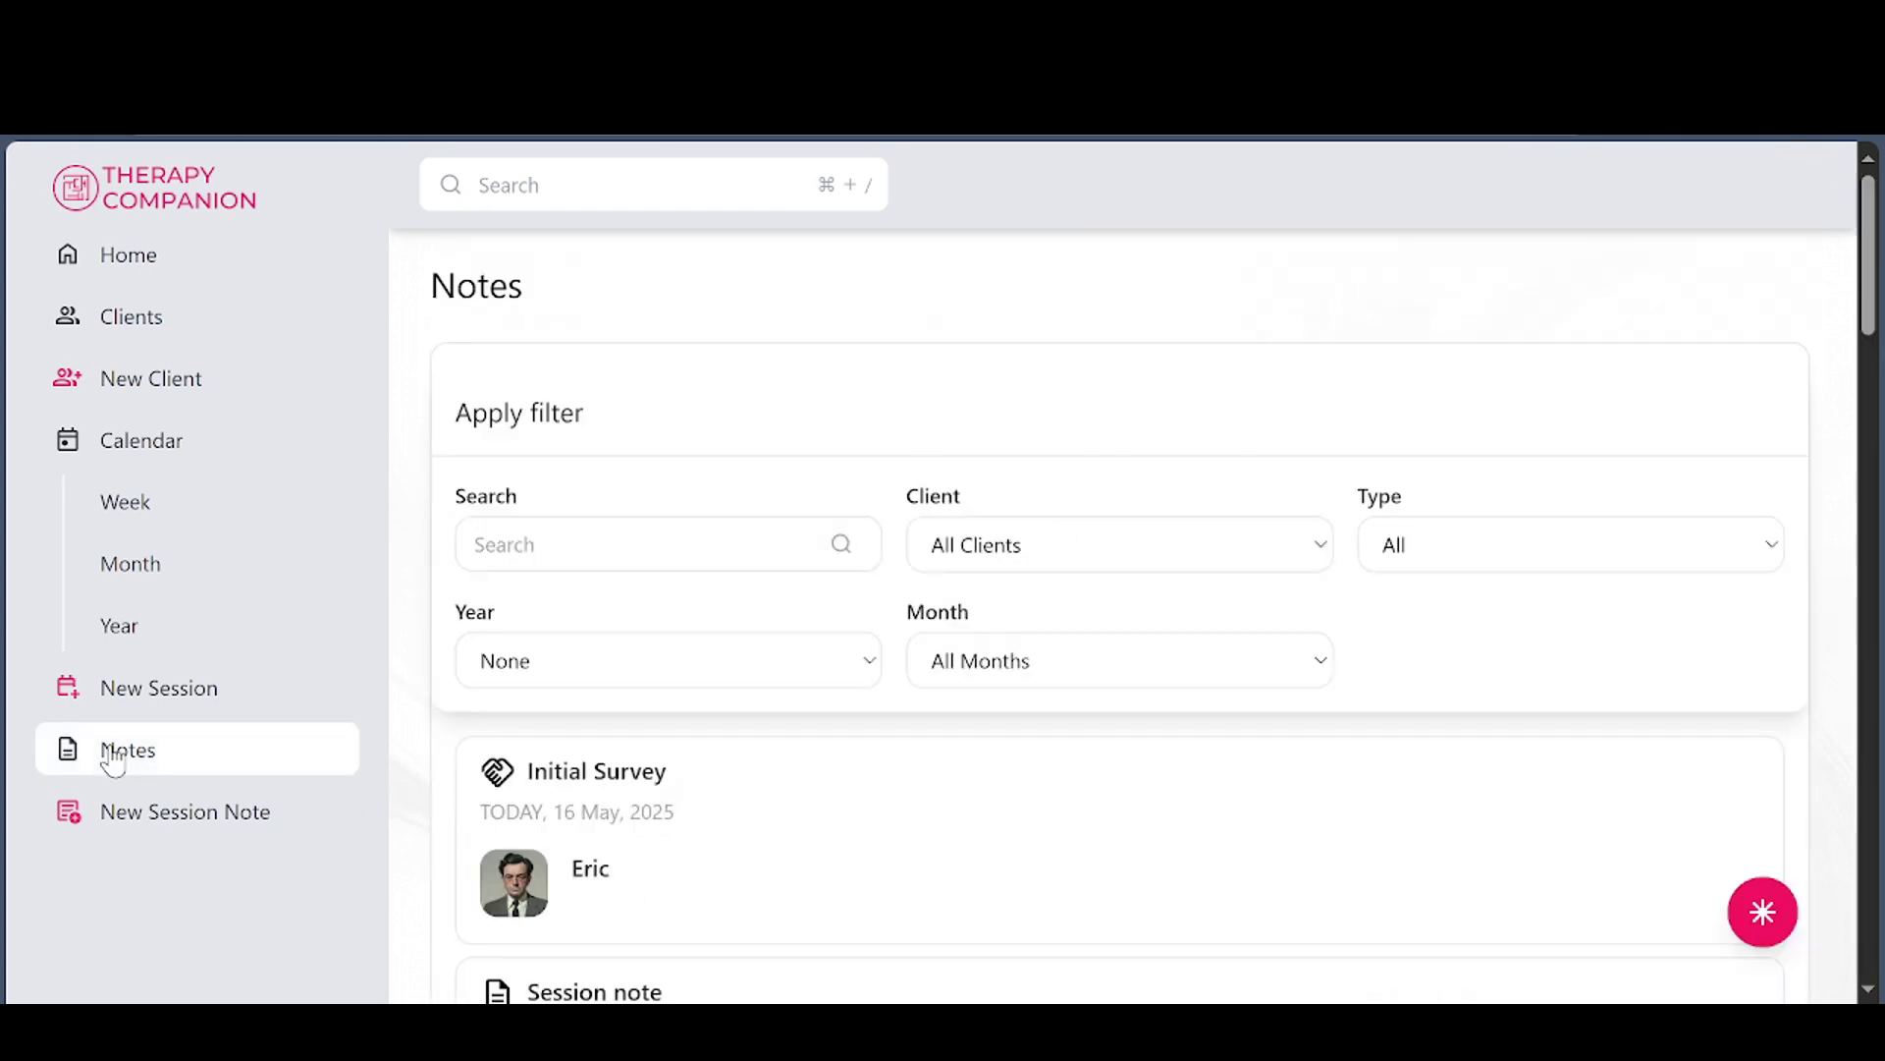
{"action": "scroll", "coordinate": [1251, 552], "scroll_direction": "down", "scroll_amount": 9}
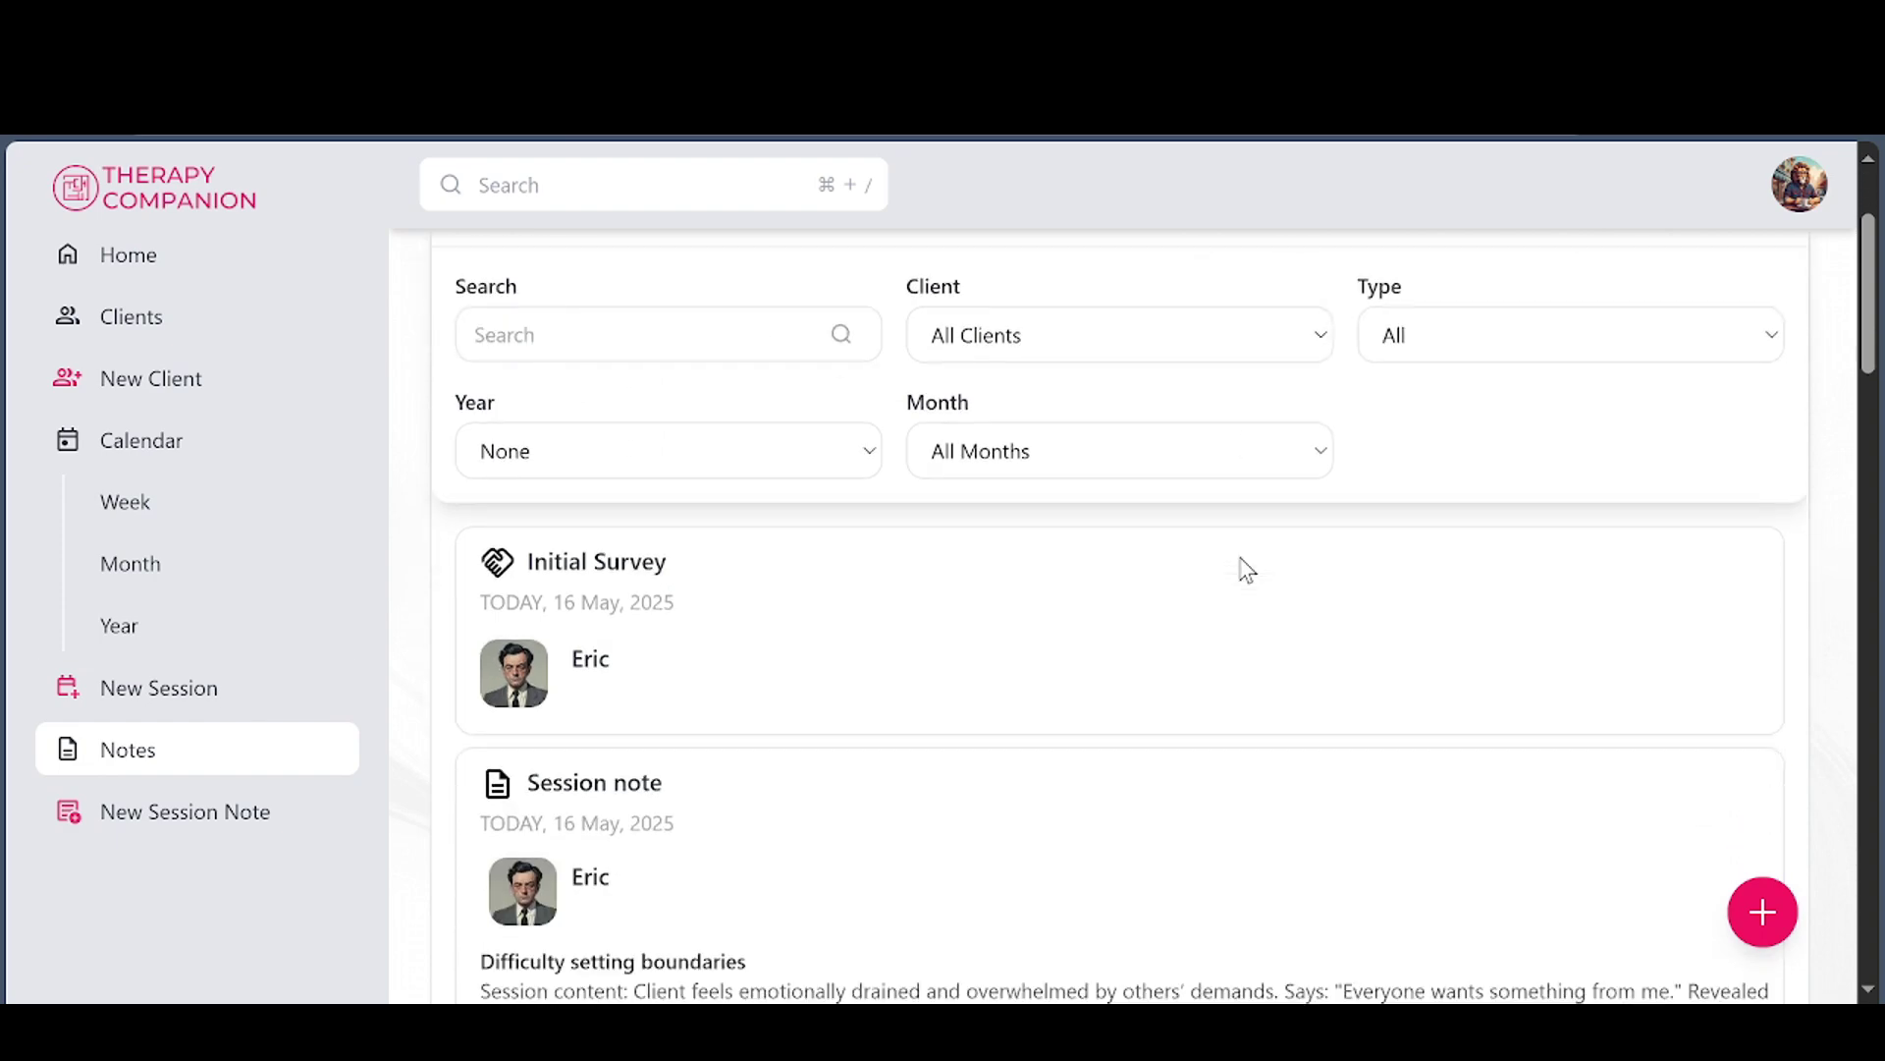
{"action": "scroll", "coordinate": [1238, 638], "scroll_direction": "down", "scroll_amount": 10}
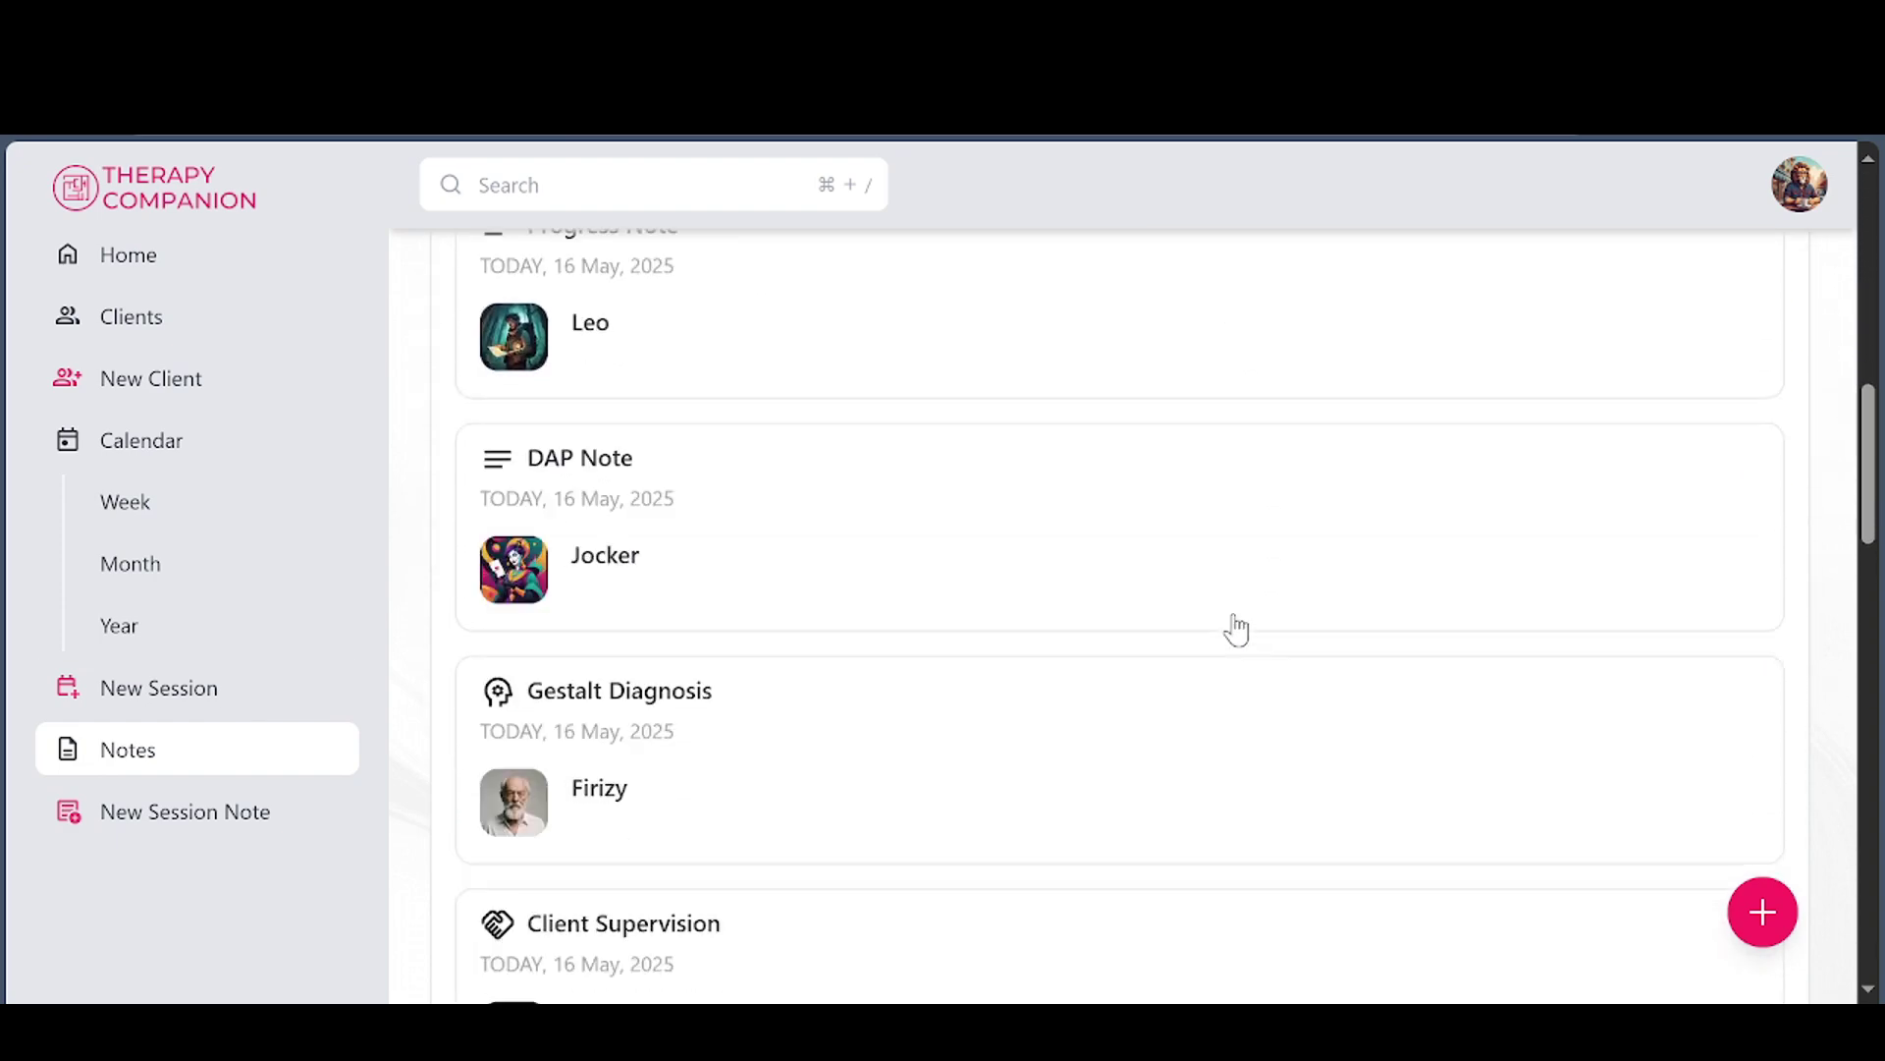
{"action": "scroll", "coordinate": [1249, 666], "scroll_direction": "down", "scroll_amount": 8}
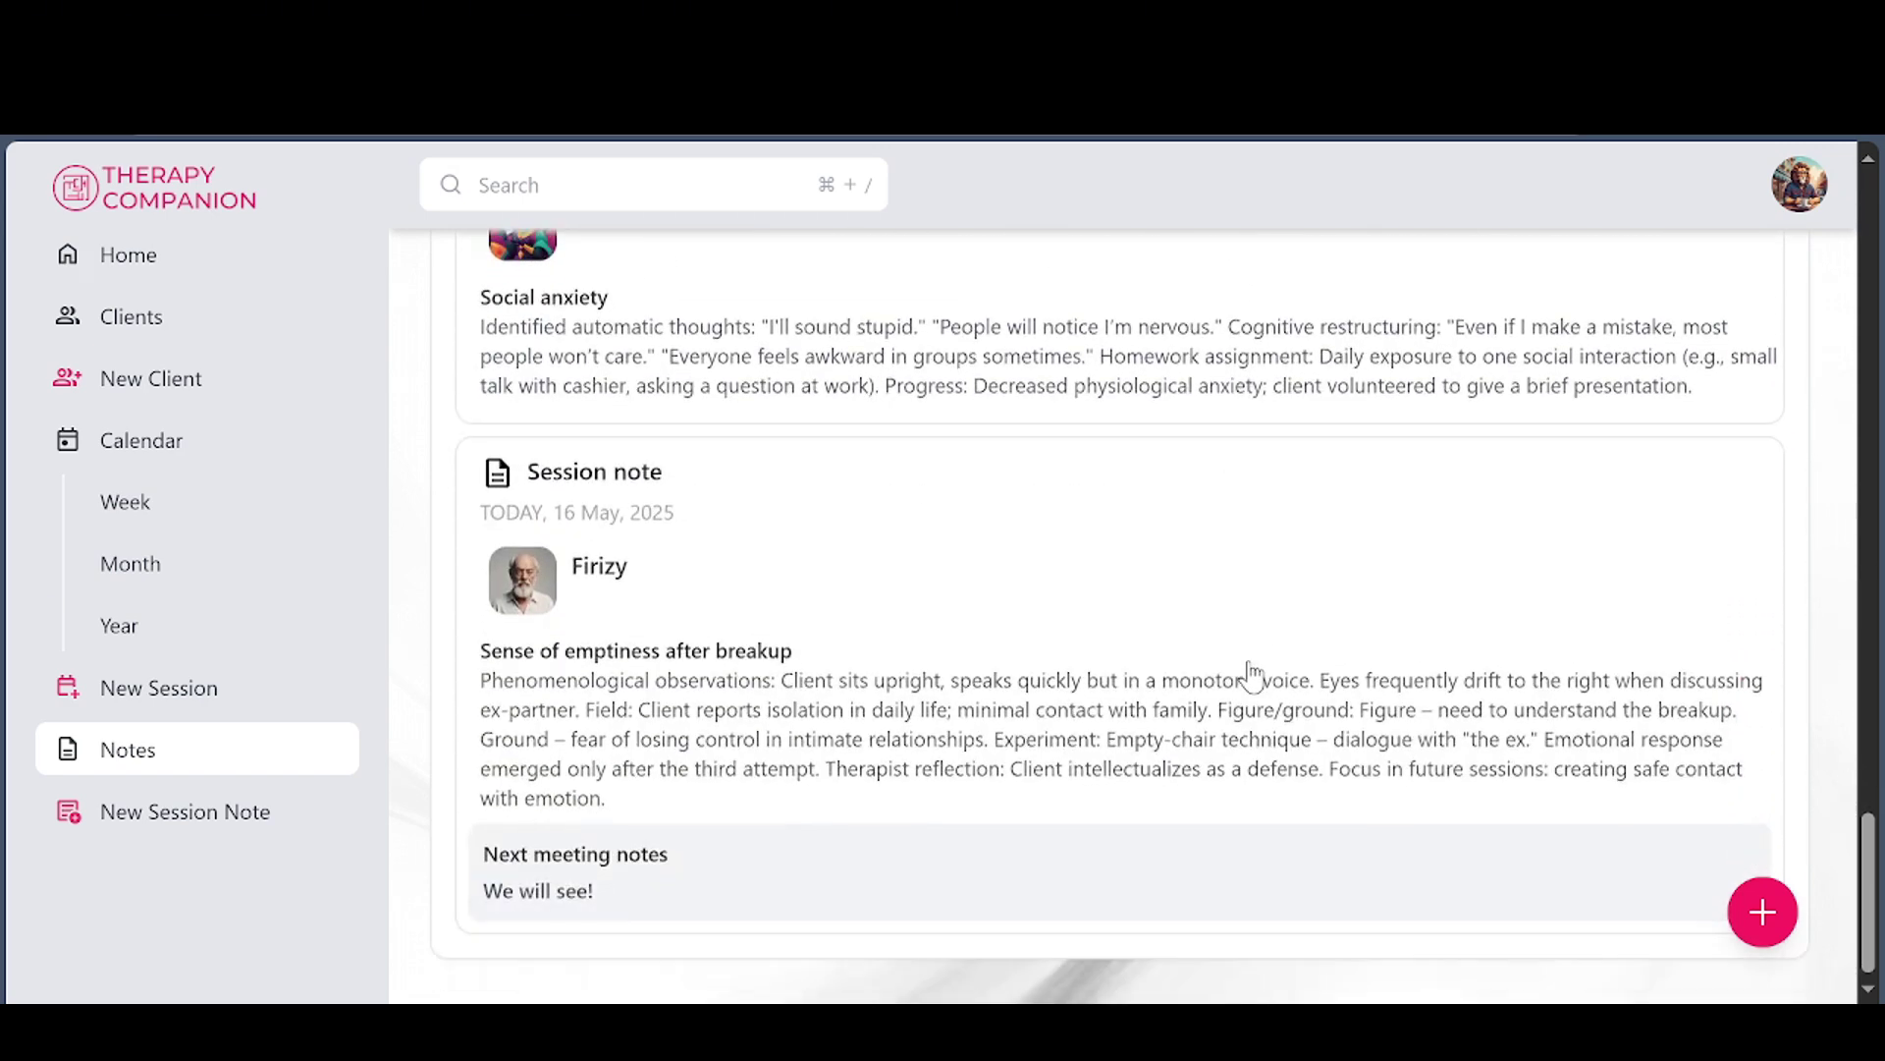
{"action": "scroll", "coordinate": [1252, 676], "scroll_direction": "up", "scroll_amount": 15}
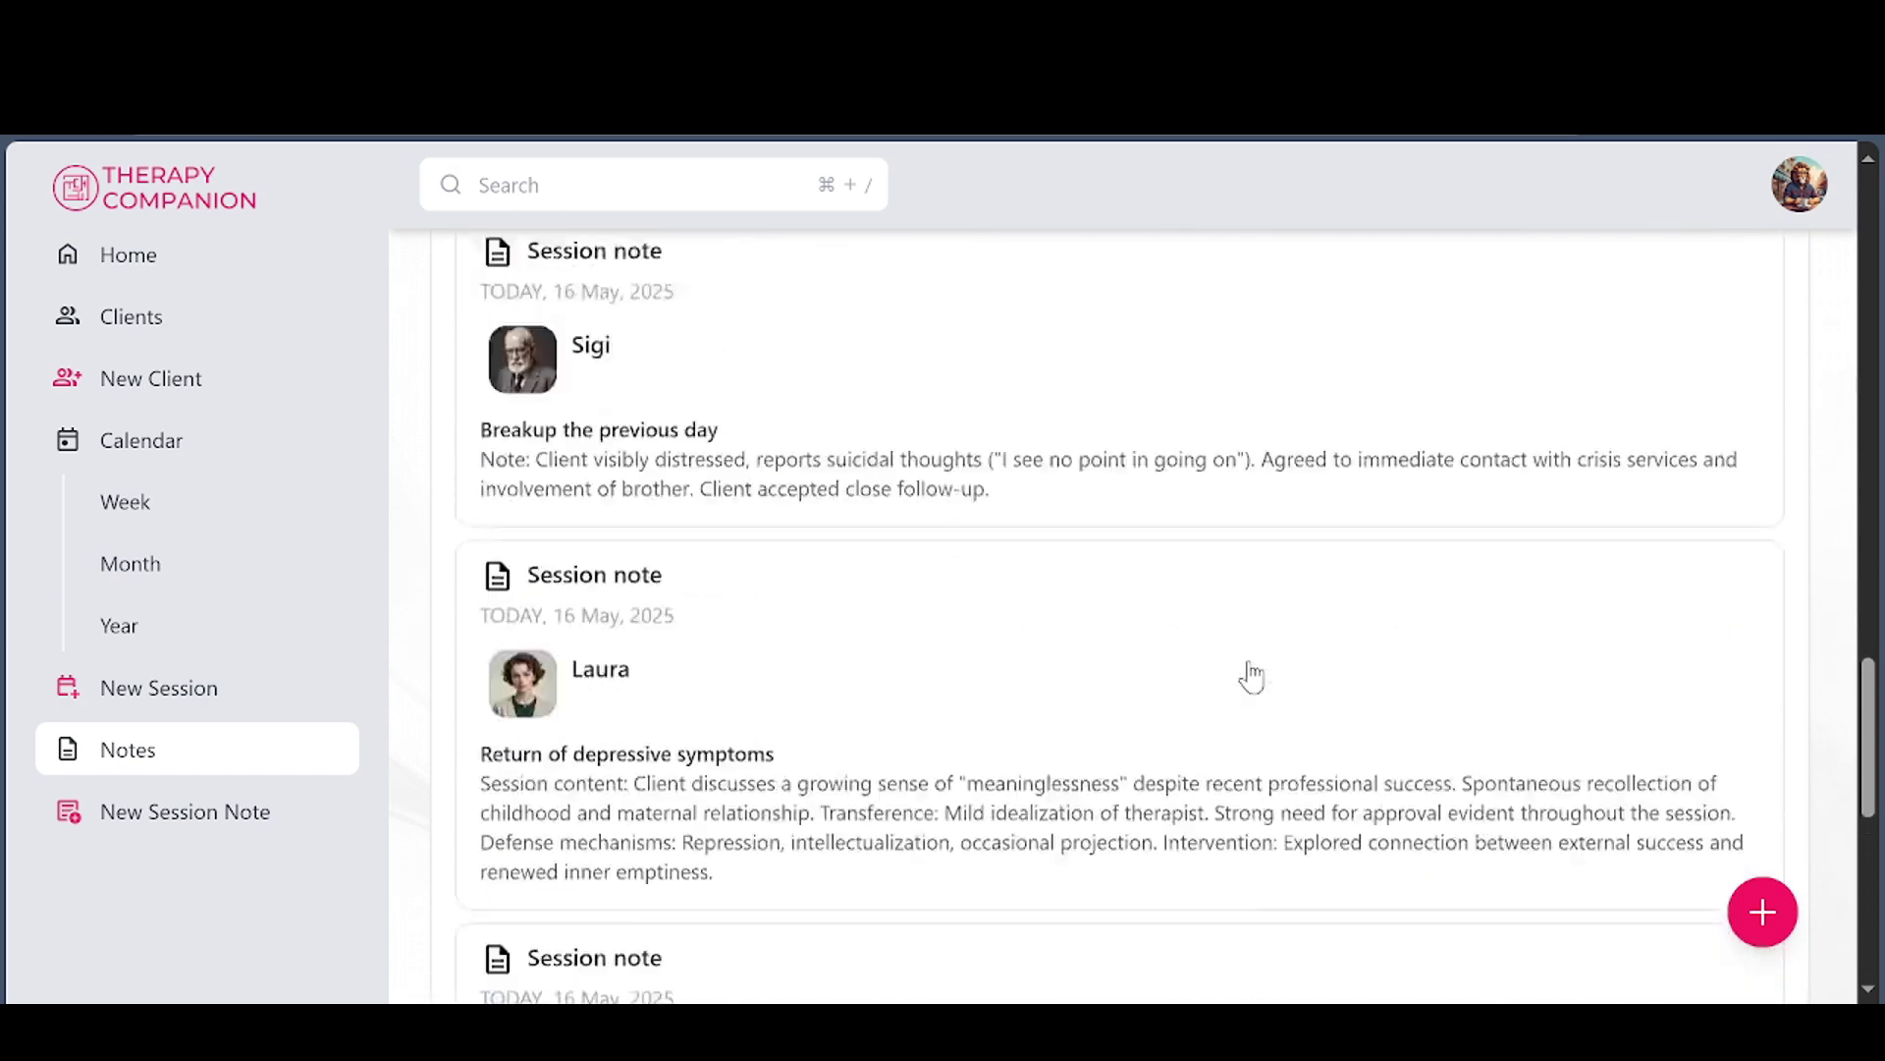
{"action": "scroll", "coordinate": [1252, 675], "scroll_direction": "up", "scroll_amount": 10}
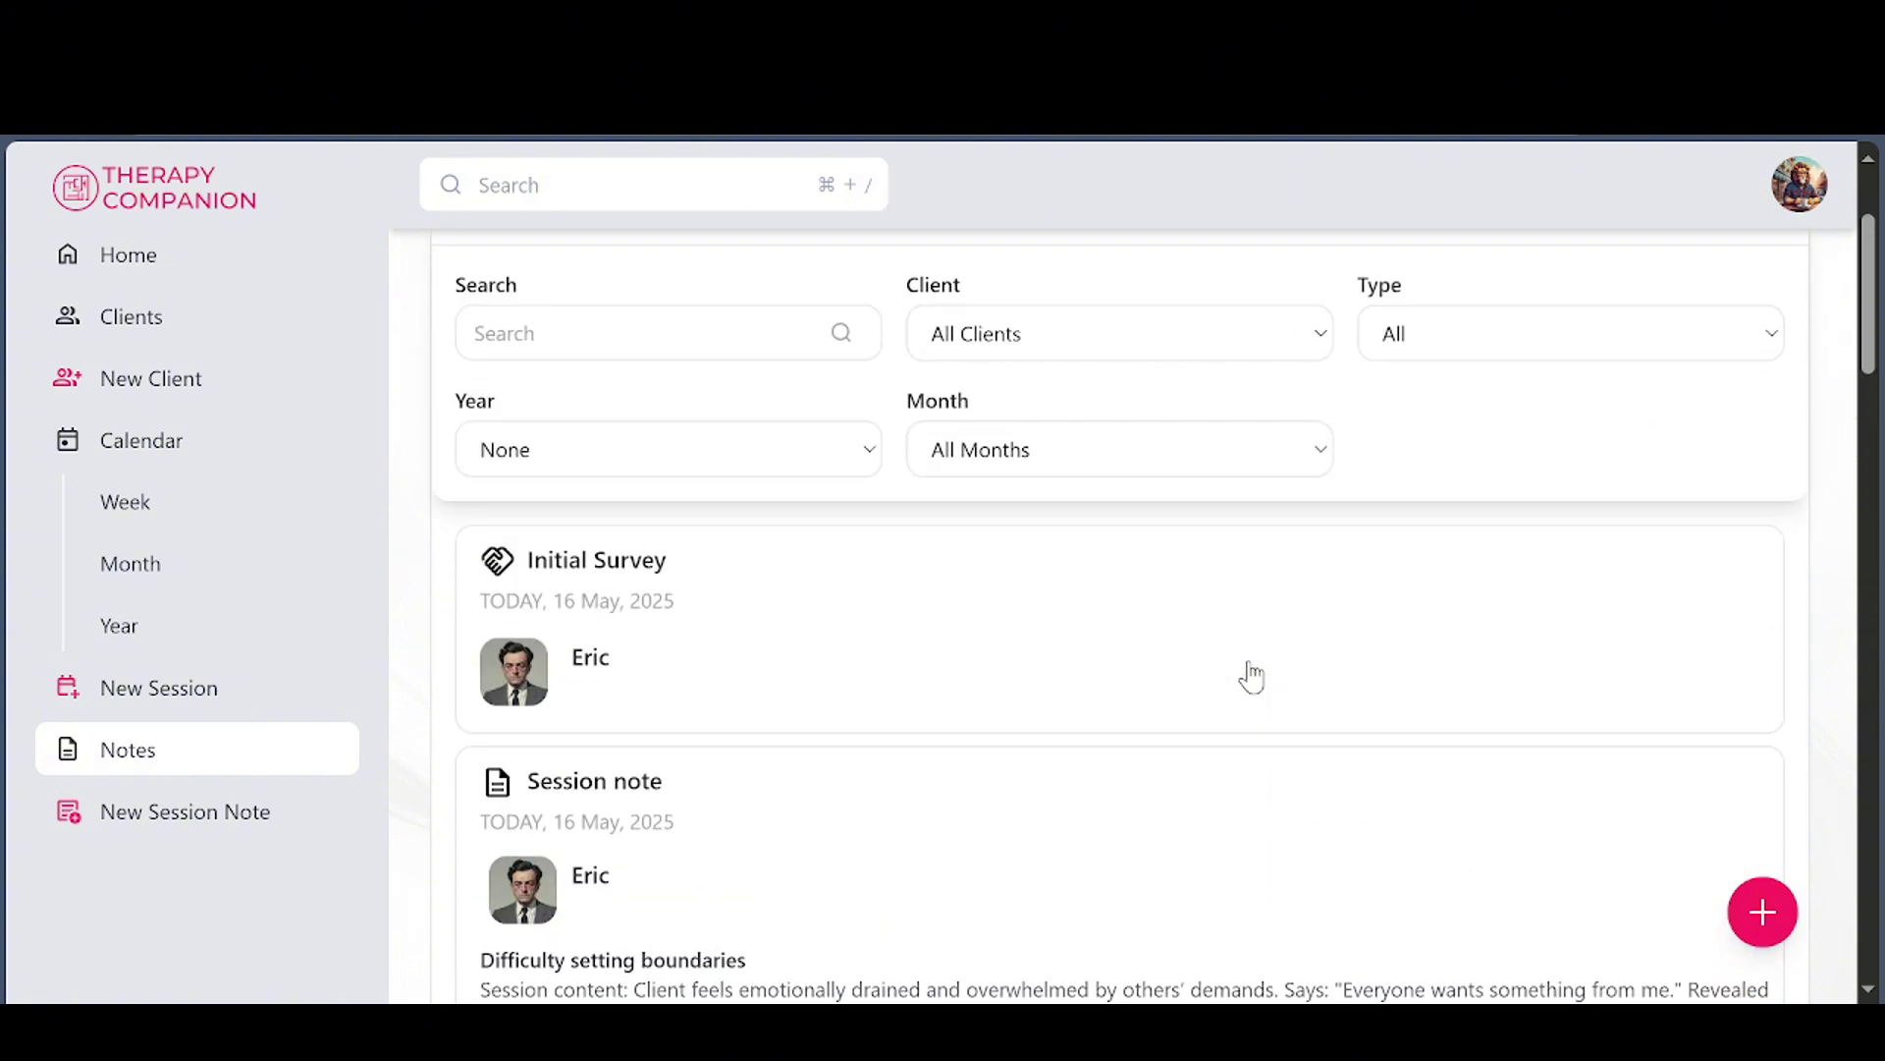
Filter the Notes list to a single client
{"action": "left_click", "coordinate": [1306, 559]}
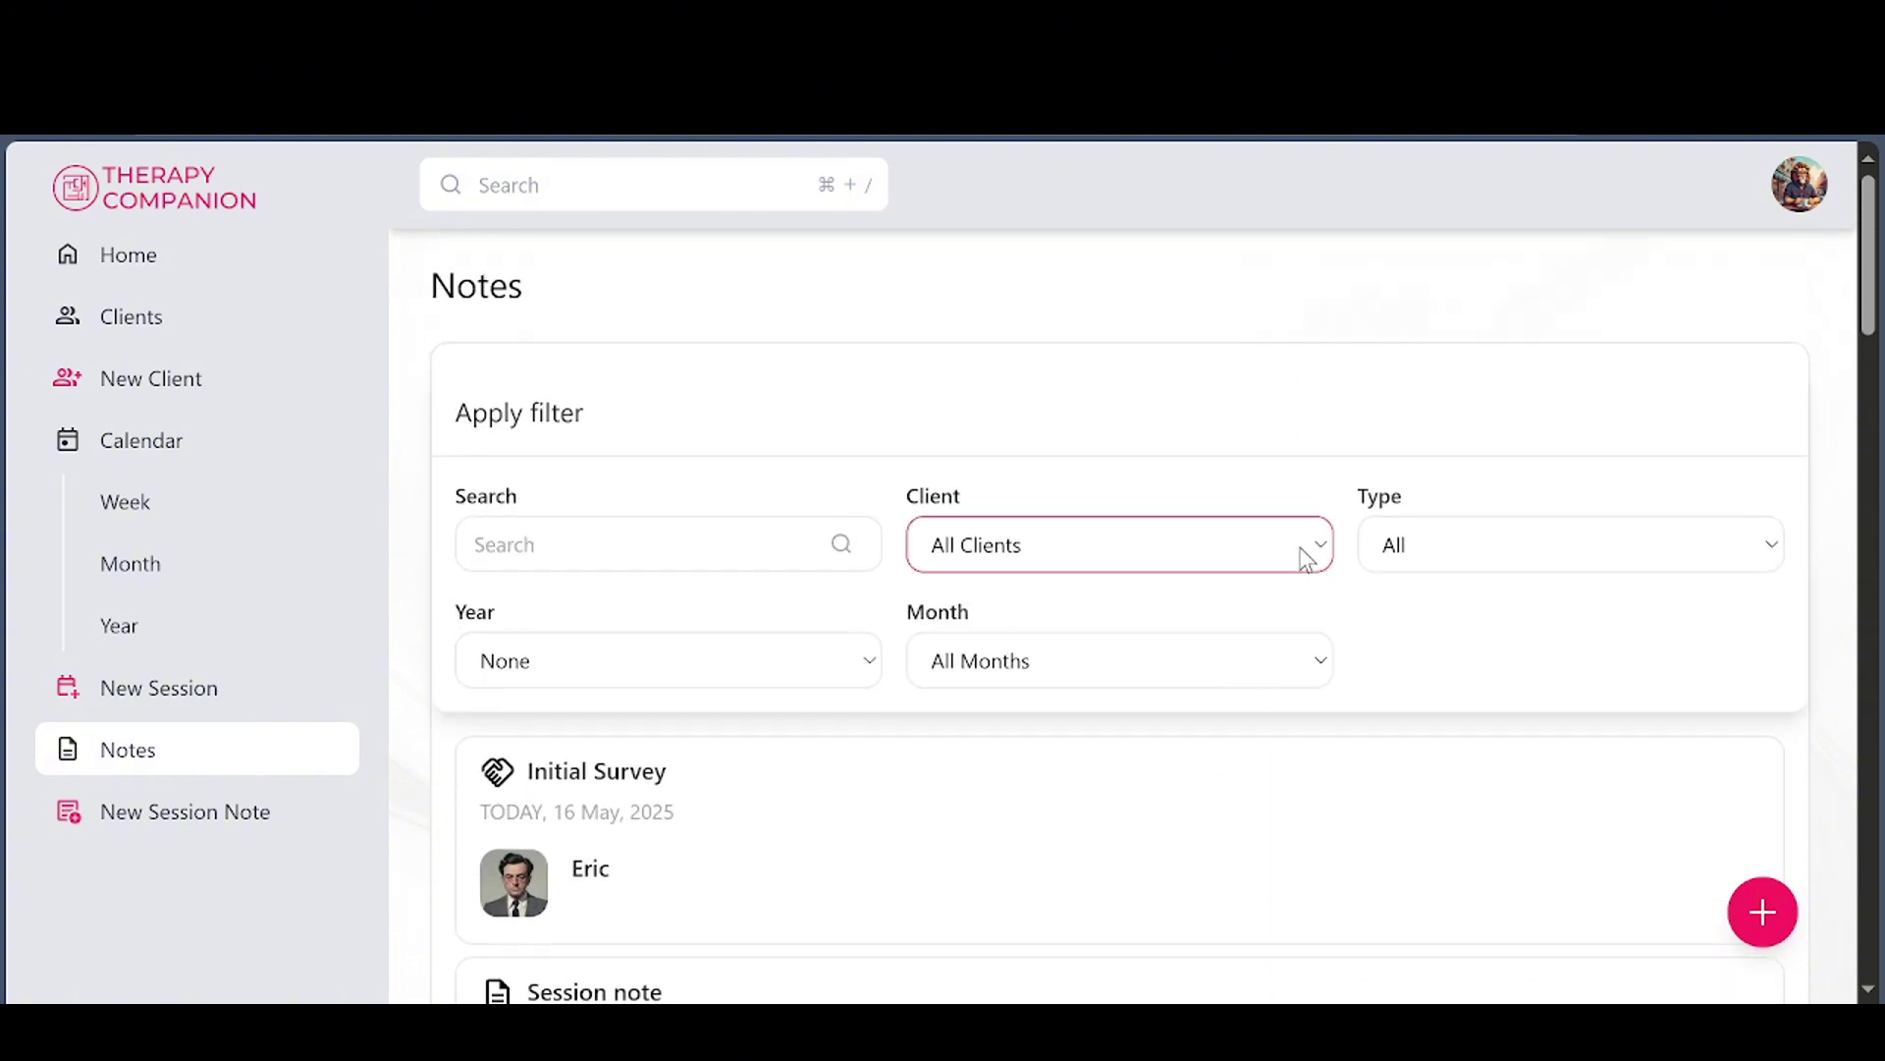
{"action": "left_click", "coordinate": [1181, 648]}
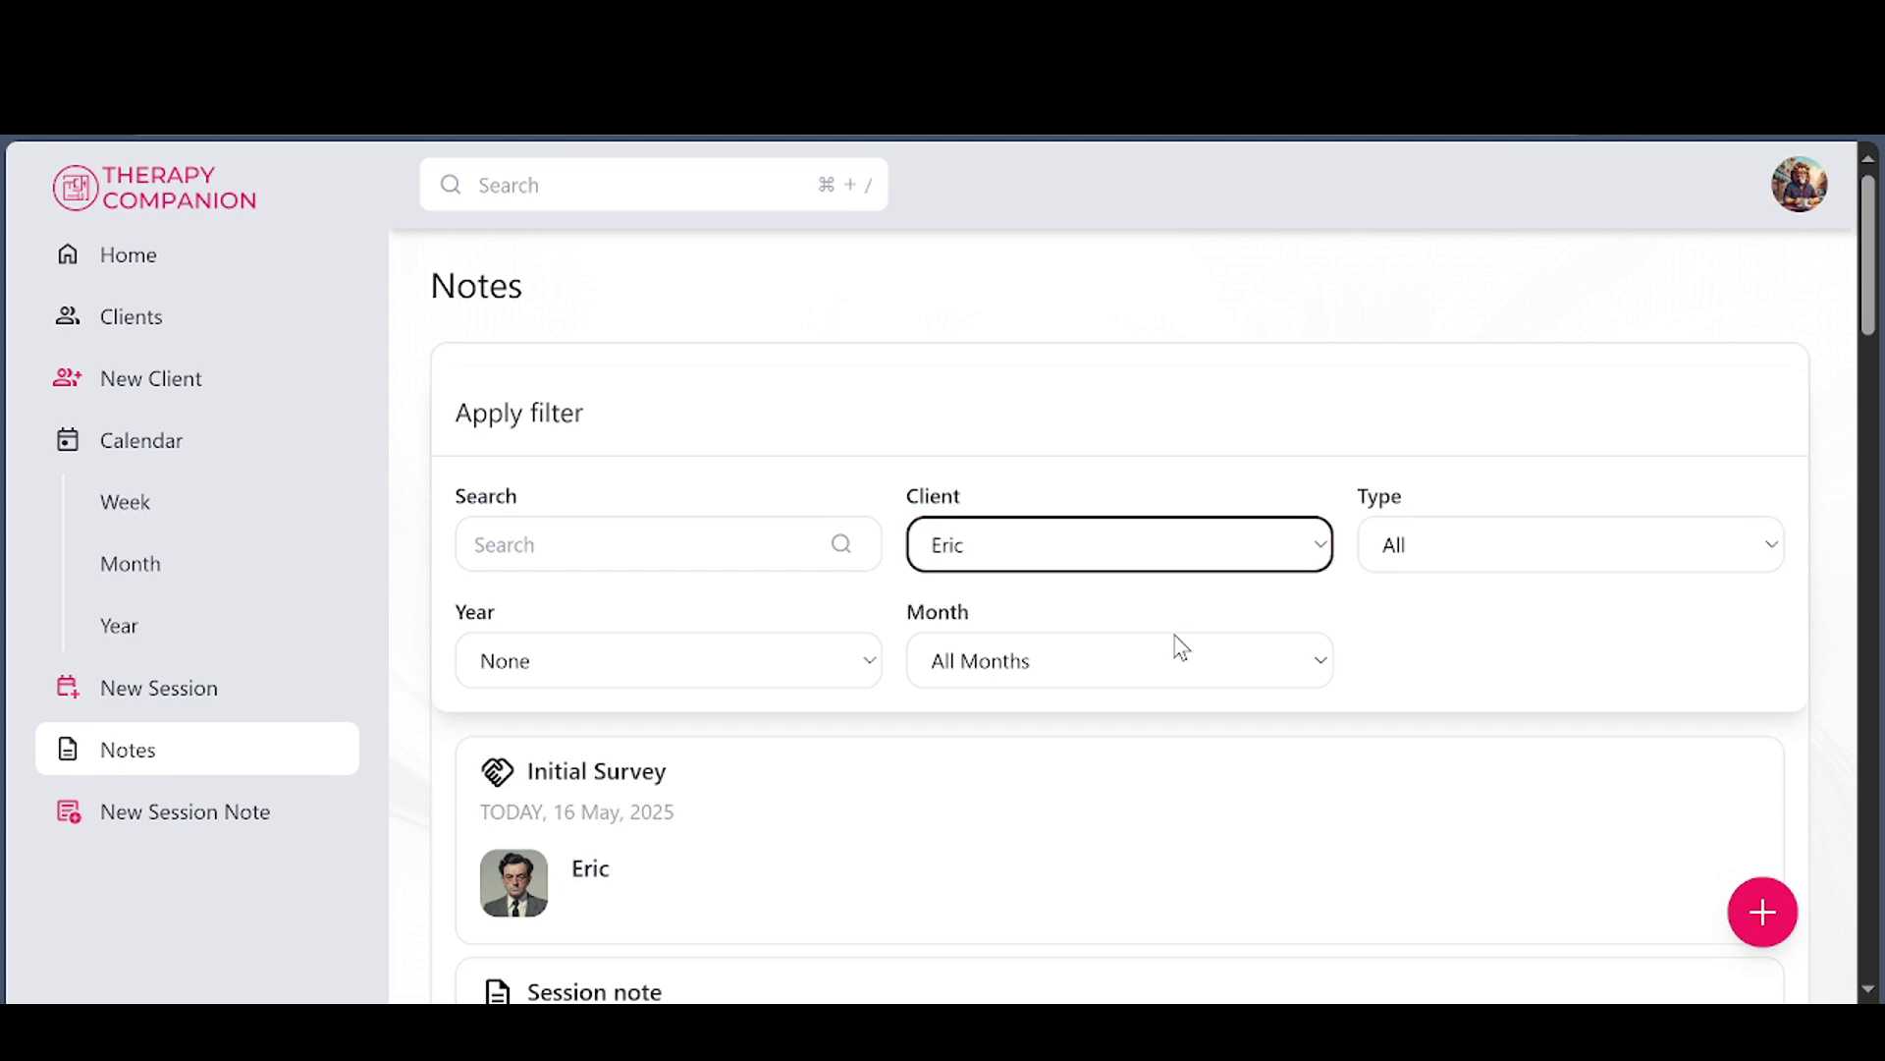
{"action": "scroll", "coordinate": [1041, 707], "scroll_direction": "down", "scroll_amount": 5}
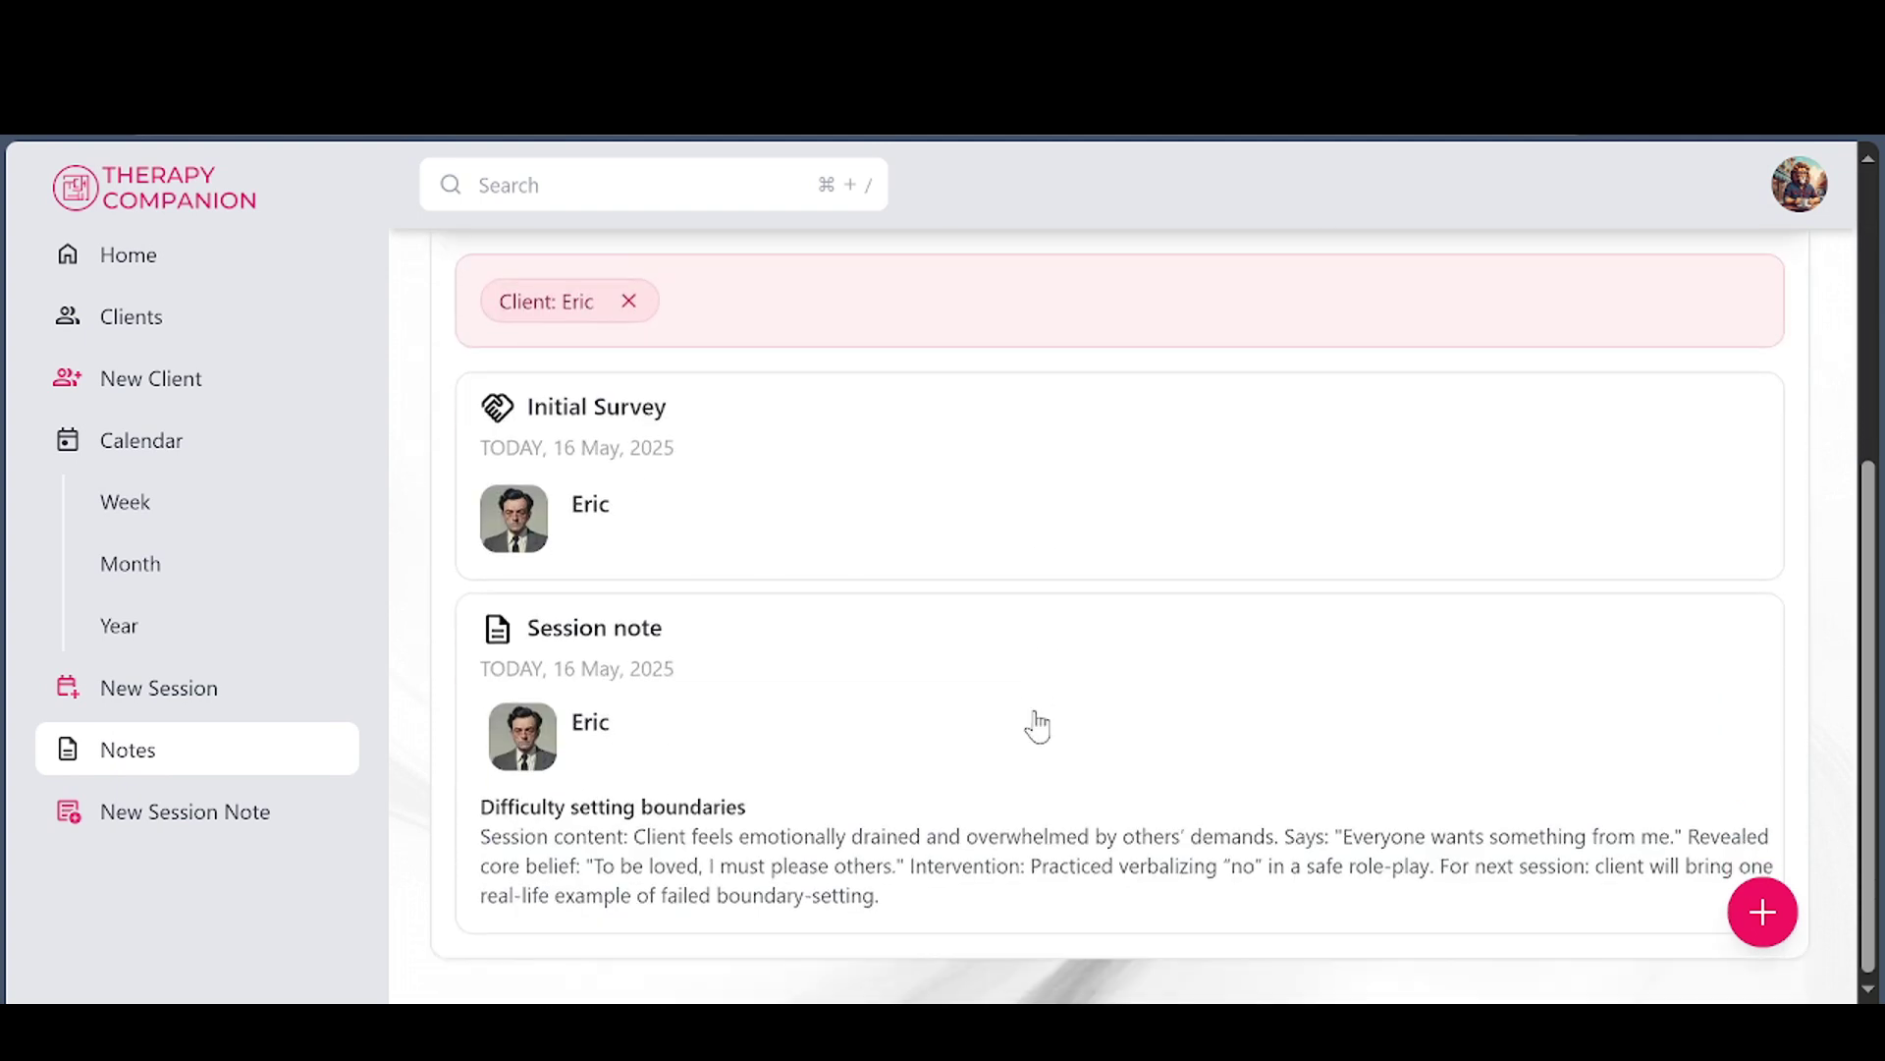
{"action": "scroll", "coordinate": [1165, 565], "scroll_direction": "up", "scroll_amount": 1}
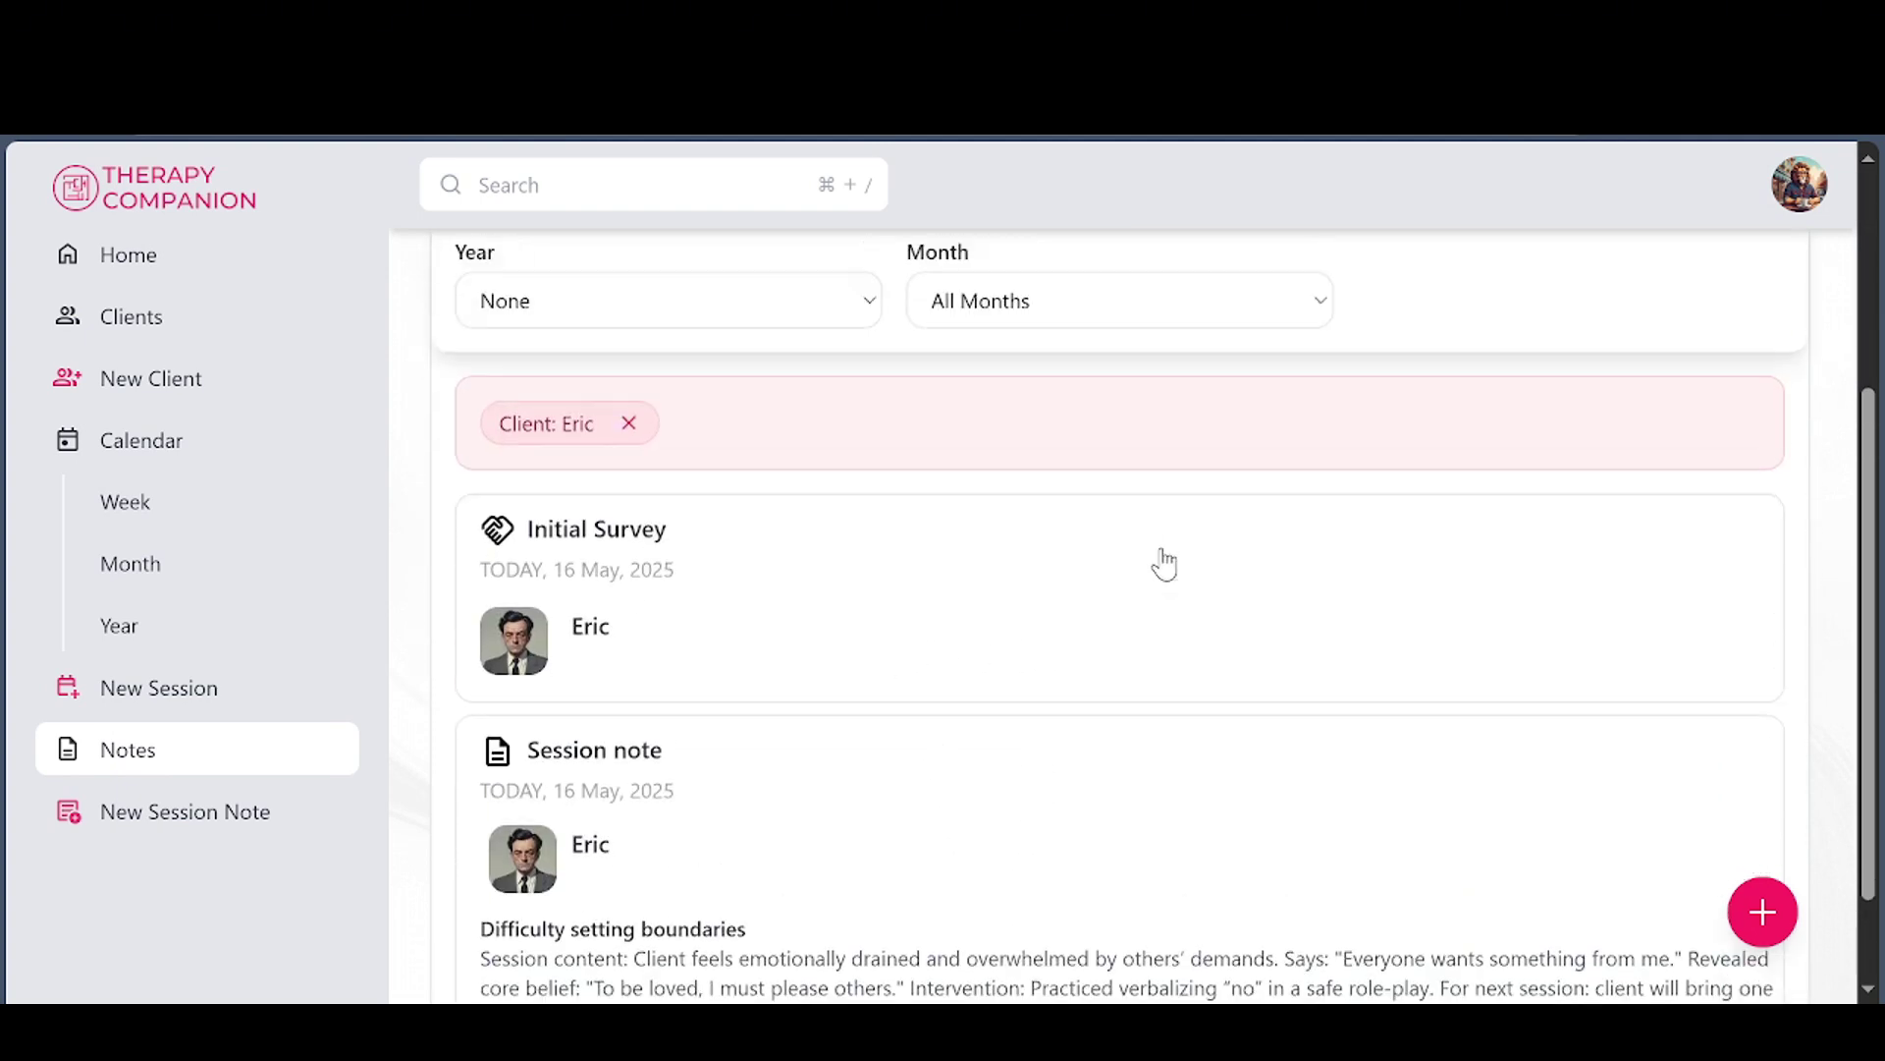
{"action": "scroll", "coordinate": [1164, 565], "scroll_direction": "up", "scroll_amount": 3}
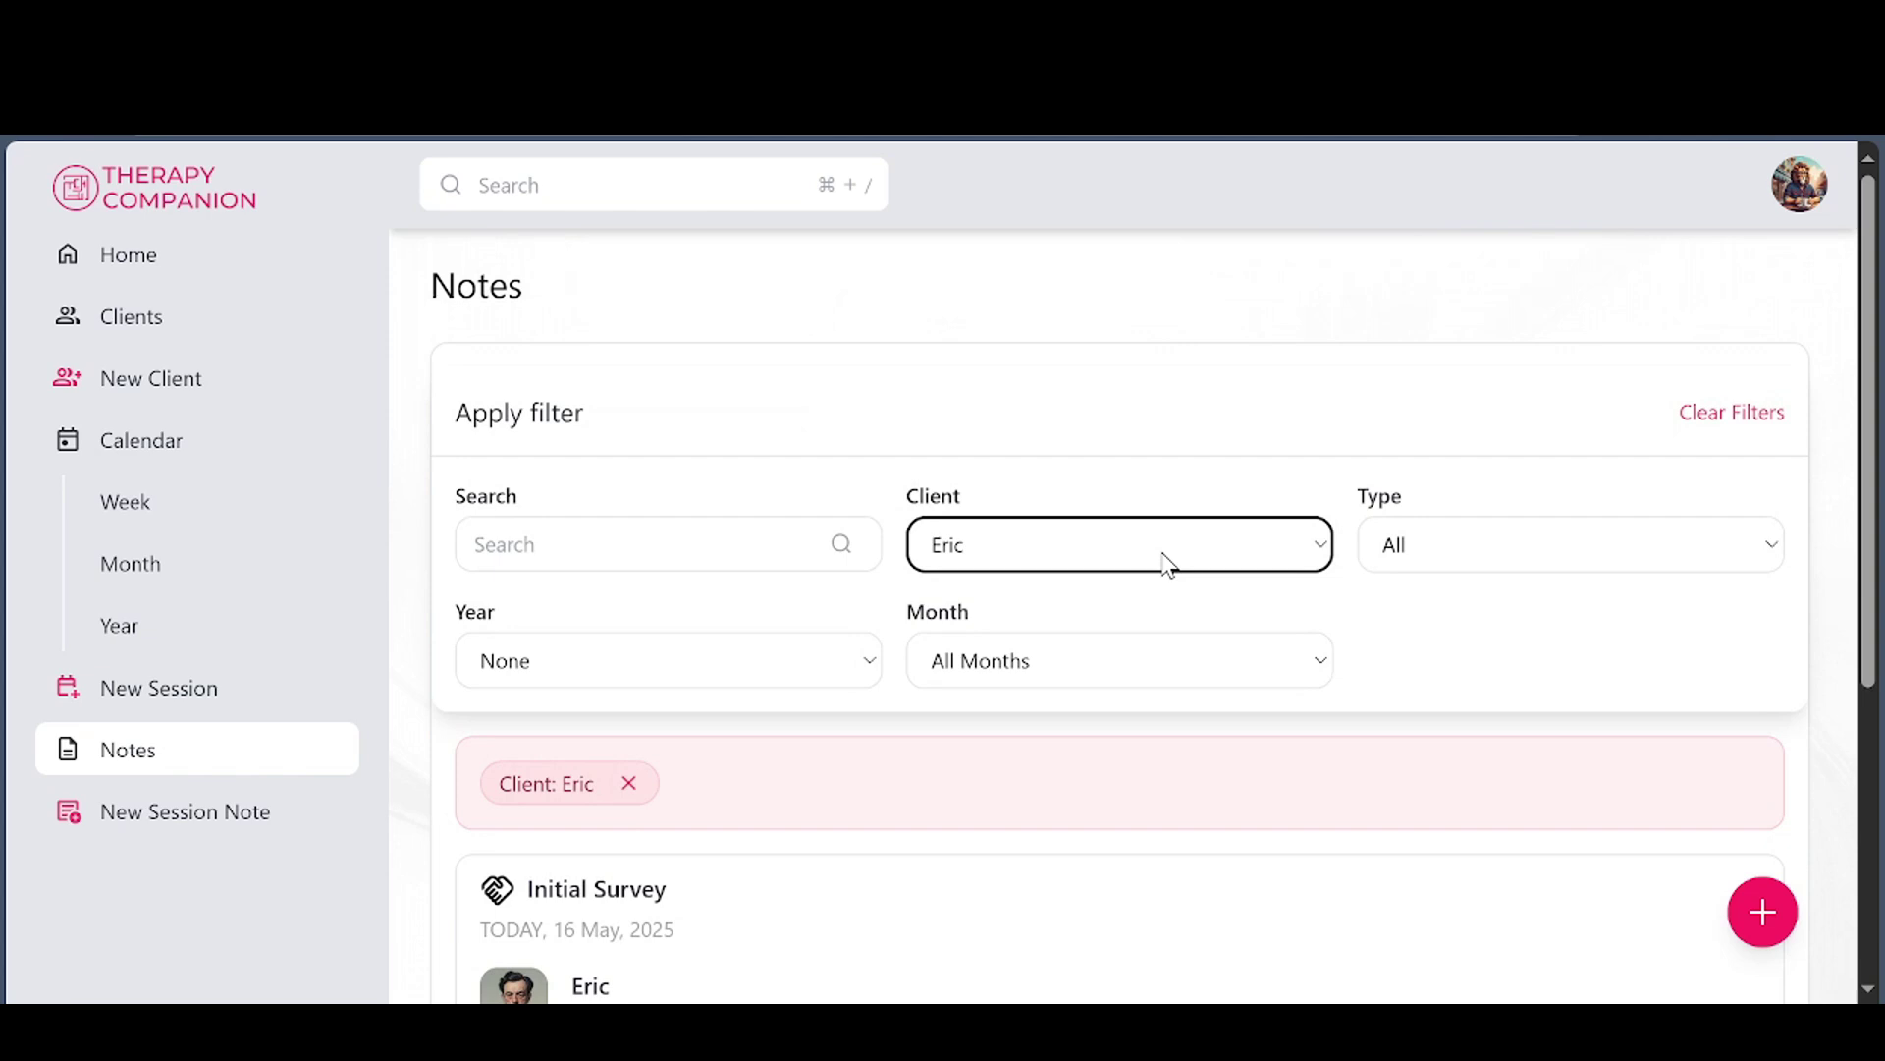
Limit the notes to the Session notes type, then go to the clients overview
{"action": "left_click", "coordinate": [1466, 560]}
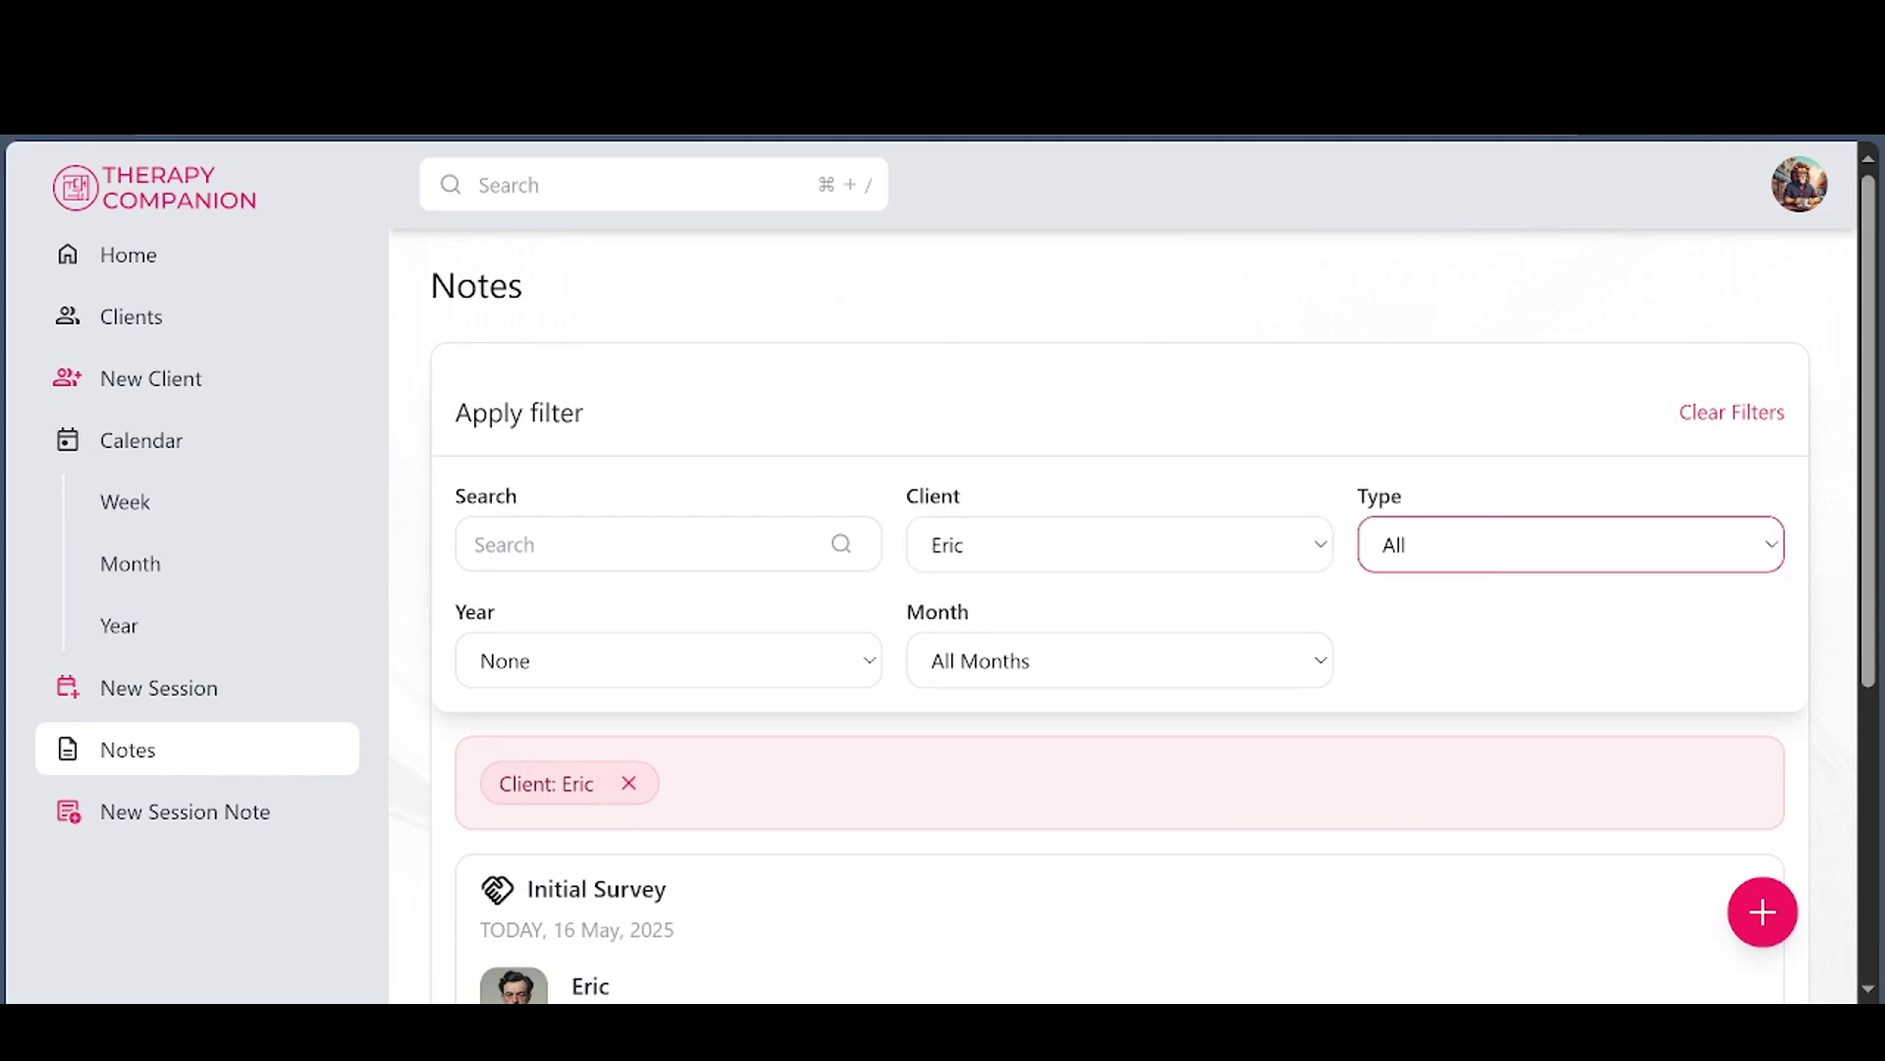
{"action": "left_click", "coordinate": [1453, 624]}
{"action": "scroll", "coordinate": [1090, 560], "scroll_direction": "down", "scroll_amount": 3}
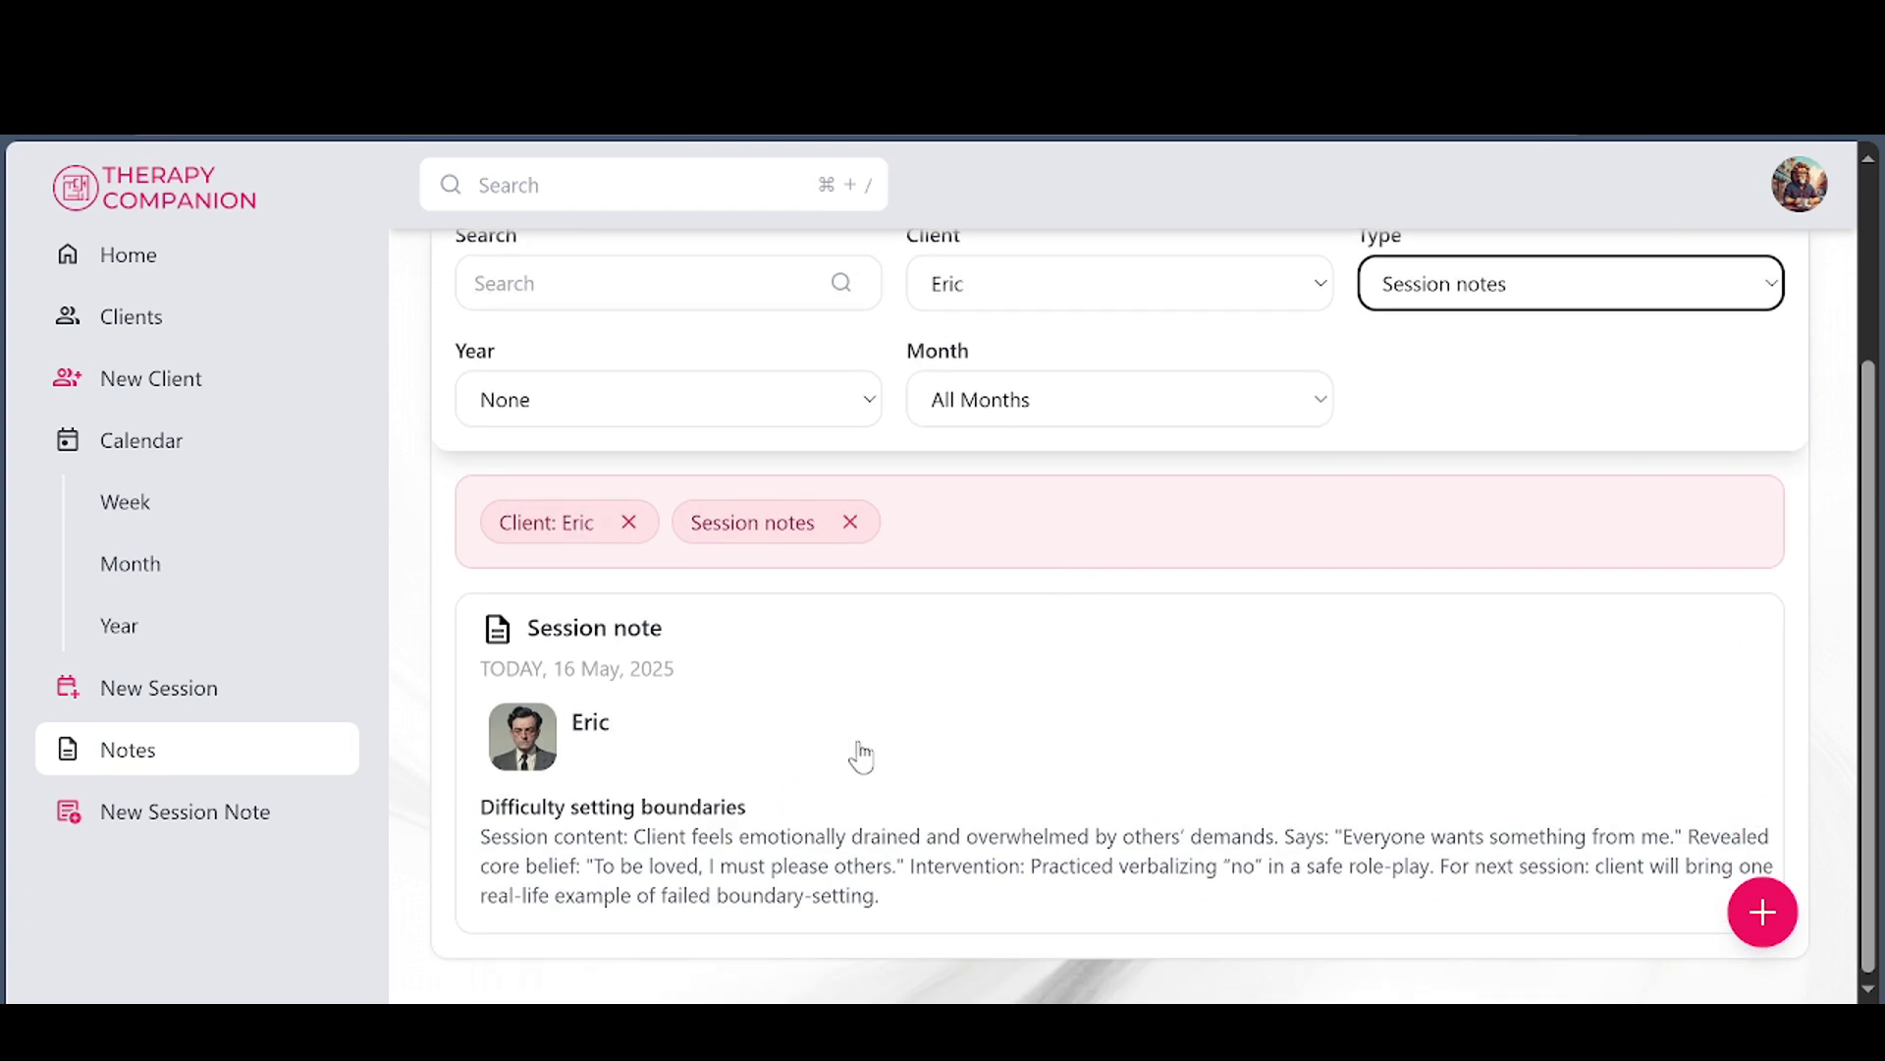
{"action": "scroll", "coordinate": [861, 757], "scroll_direction": "up", "scroll_amount": 3}
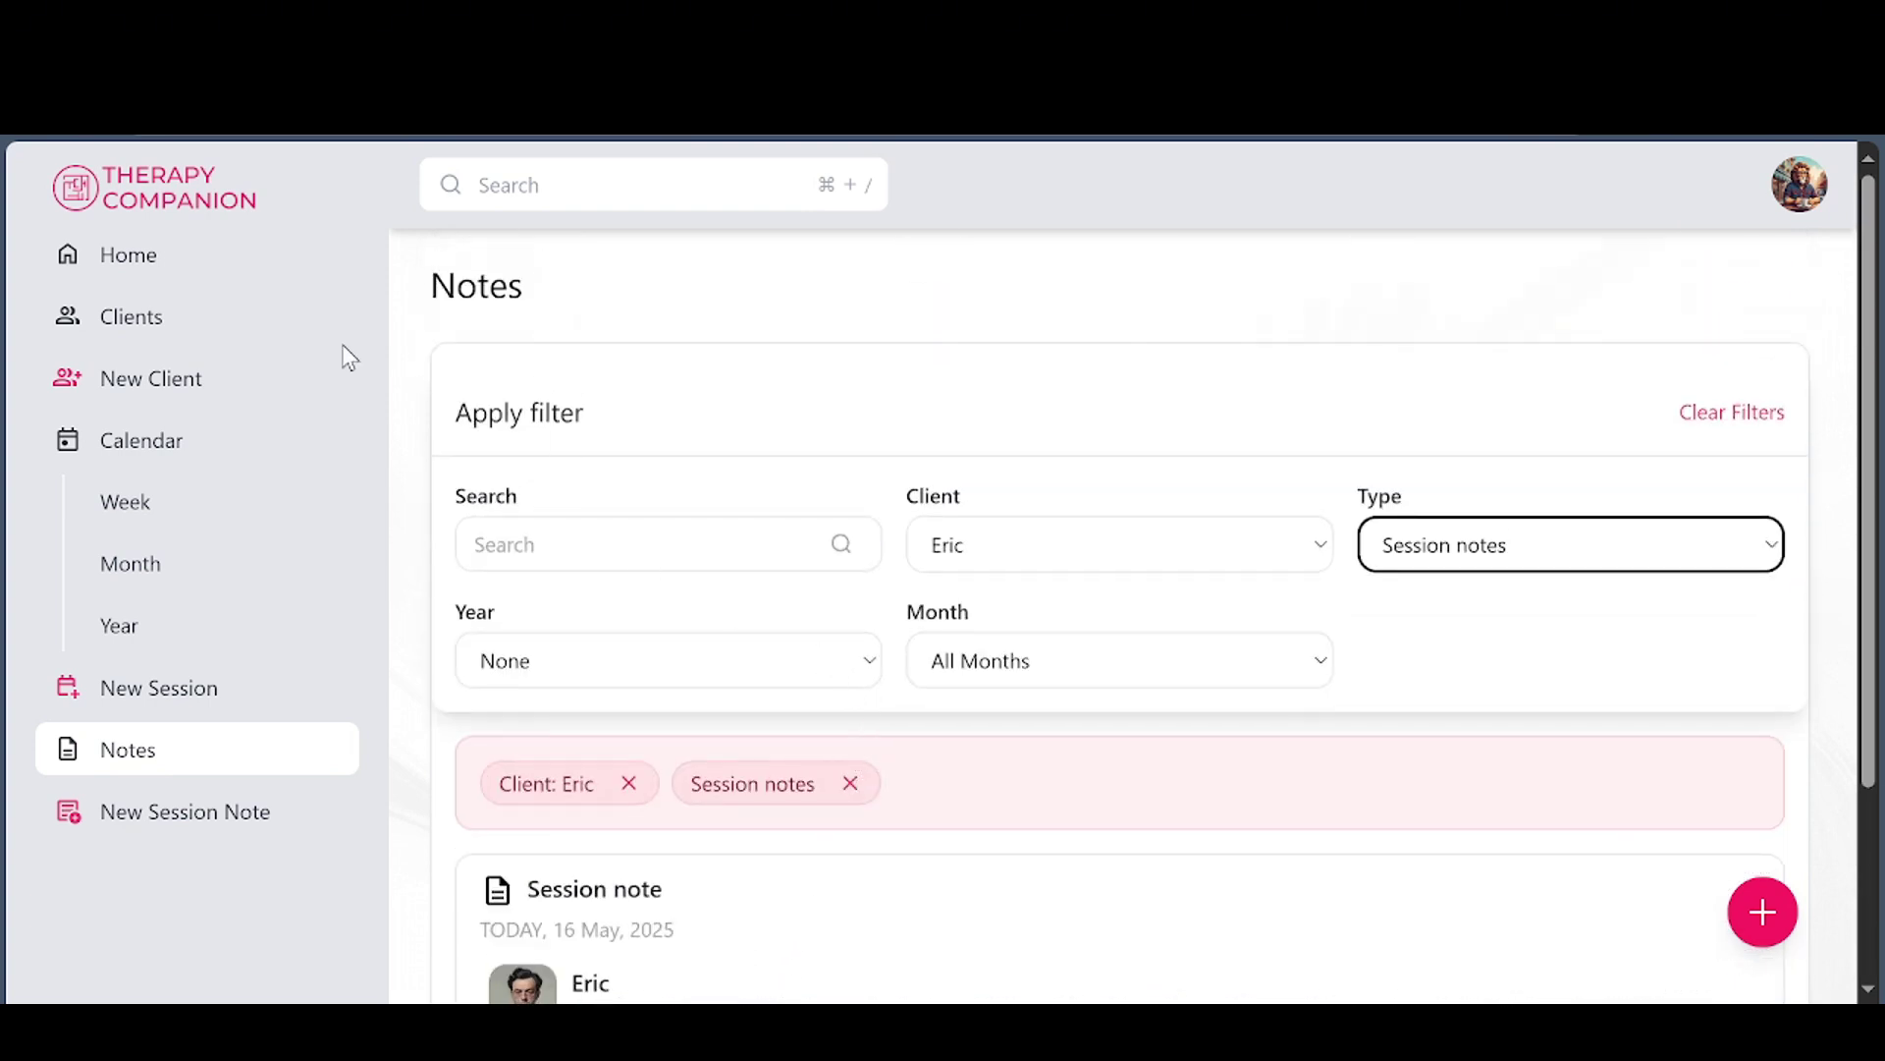
{"action": "left_click", "coordinate": [156, 331]}
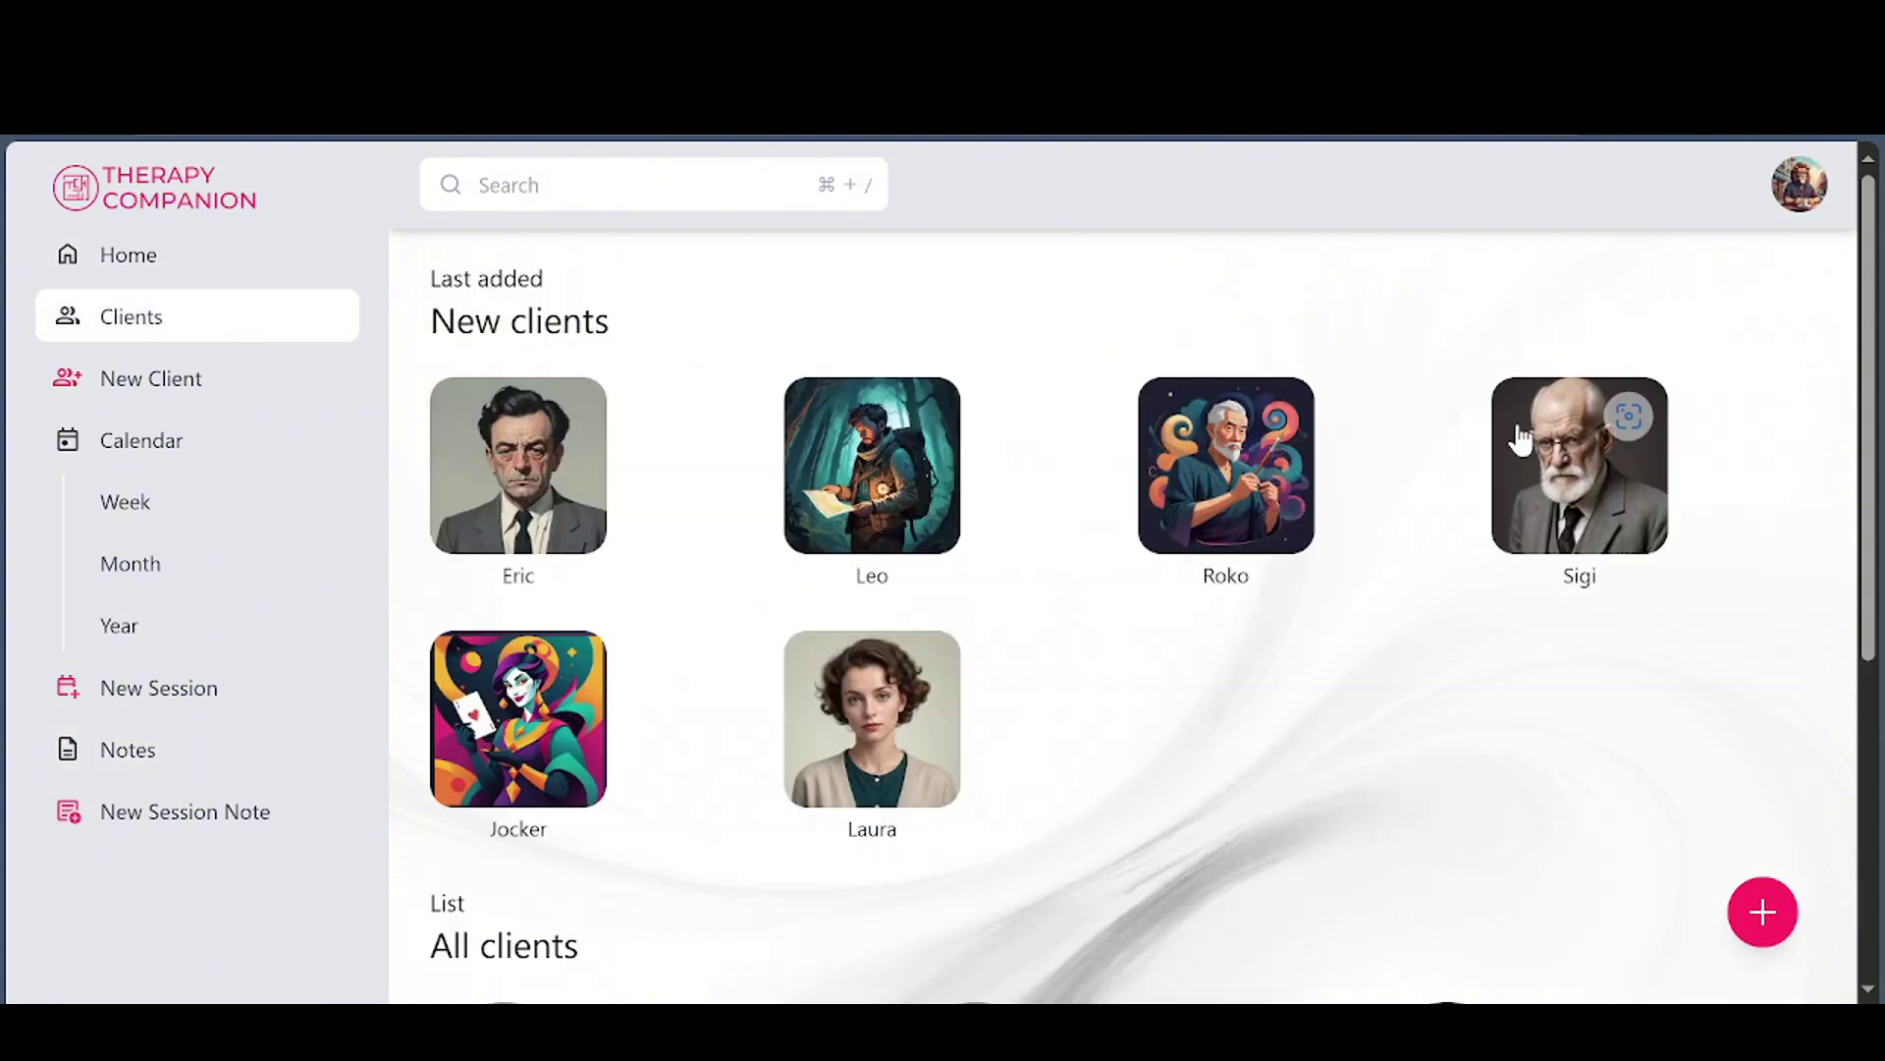
Start a Gestalt Diagnosis survey note for client Sigi from the quick-add menu
{"action": "scroll", "coordinate": [1316, 727], "scroll_direction": "down", "scroll_amount": 5}
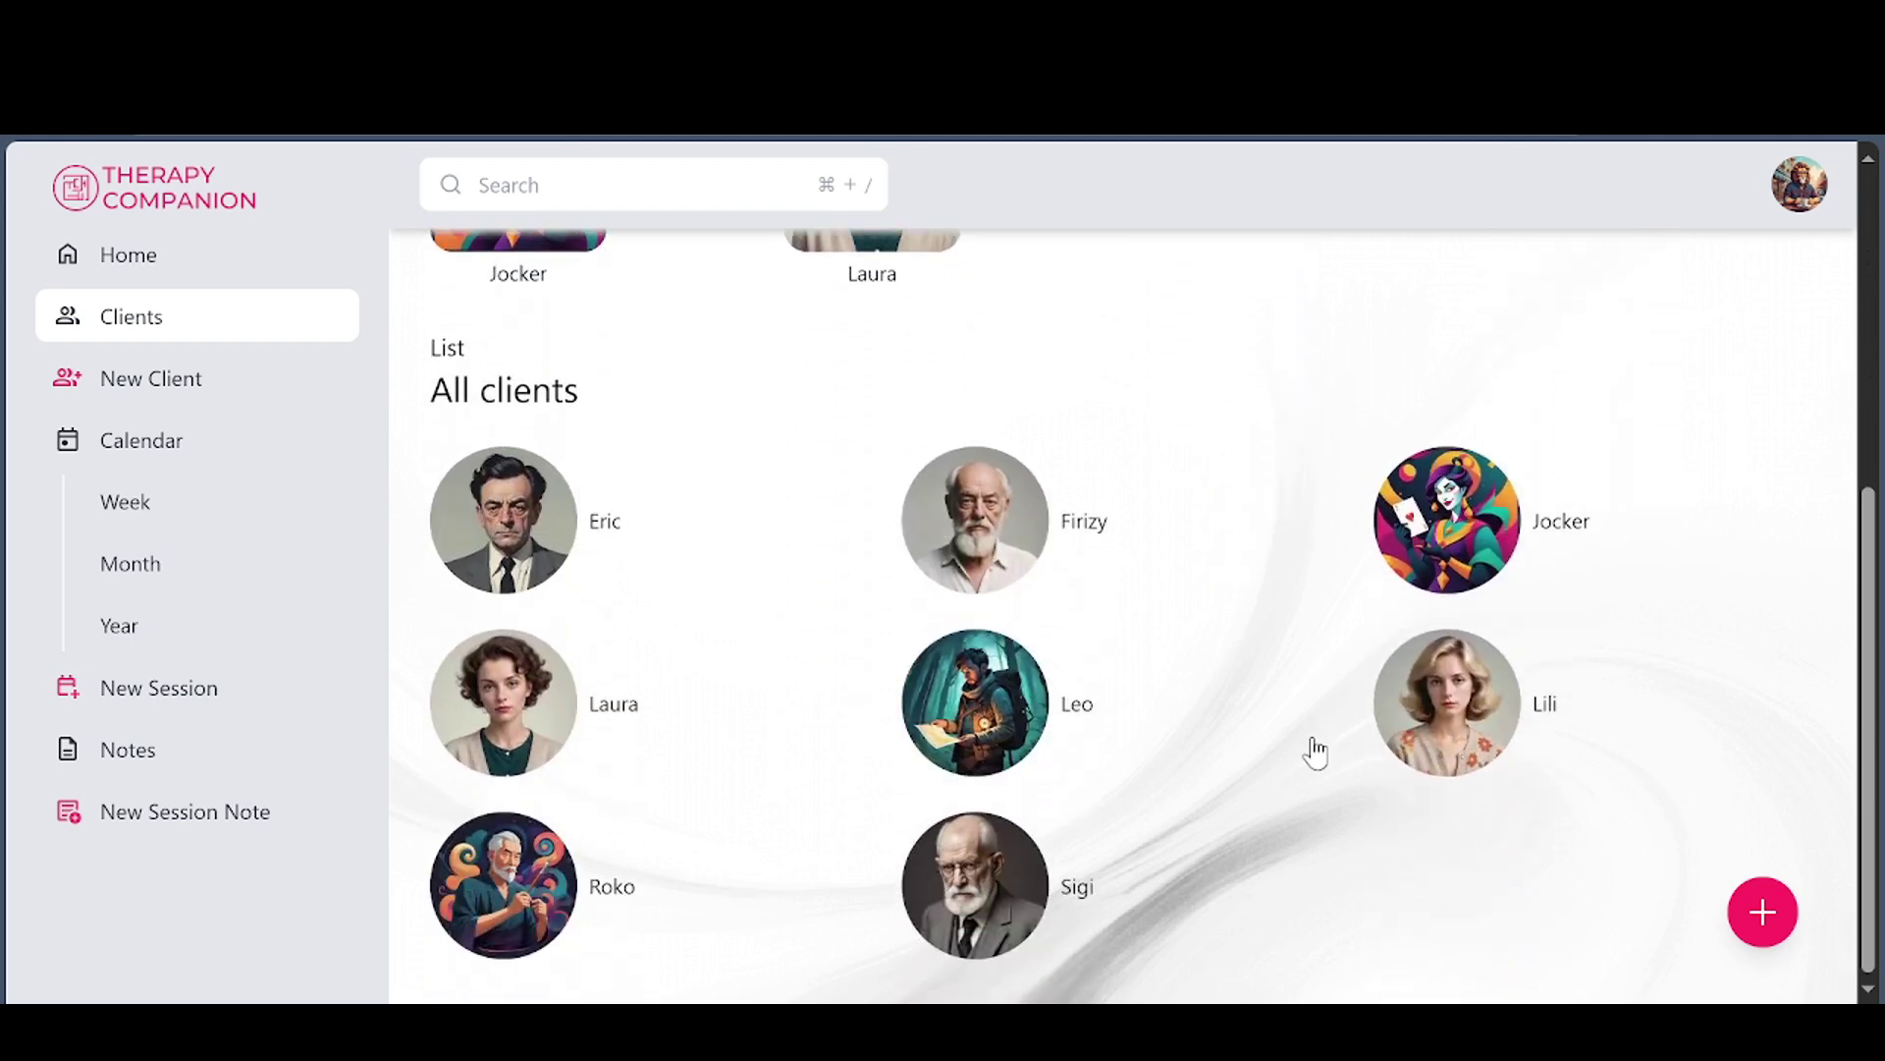
{"action": "scroll", "coordinate": [1316, 751], "scroll_direction": "up", "scroll_amount": 5}
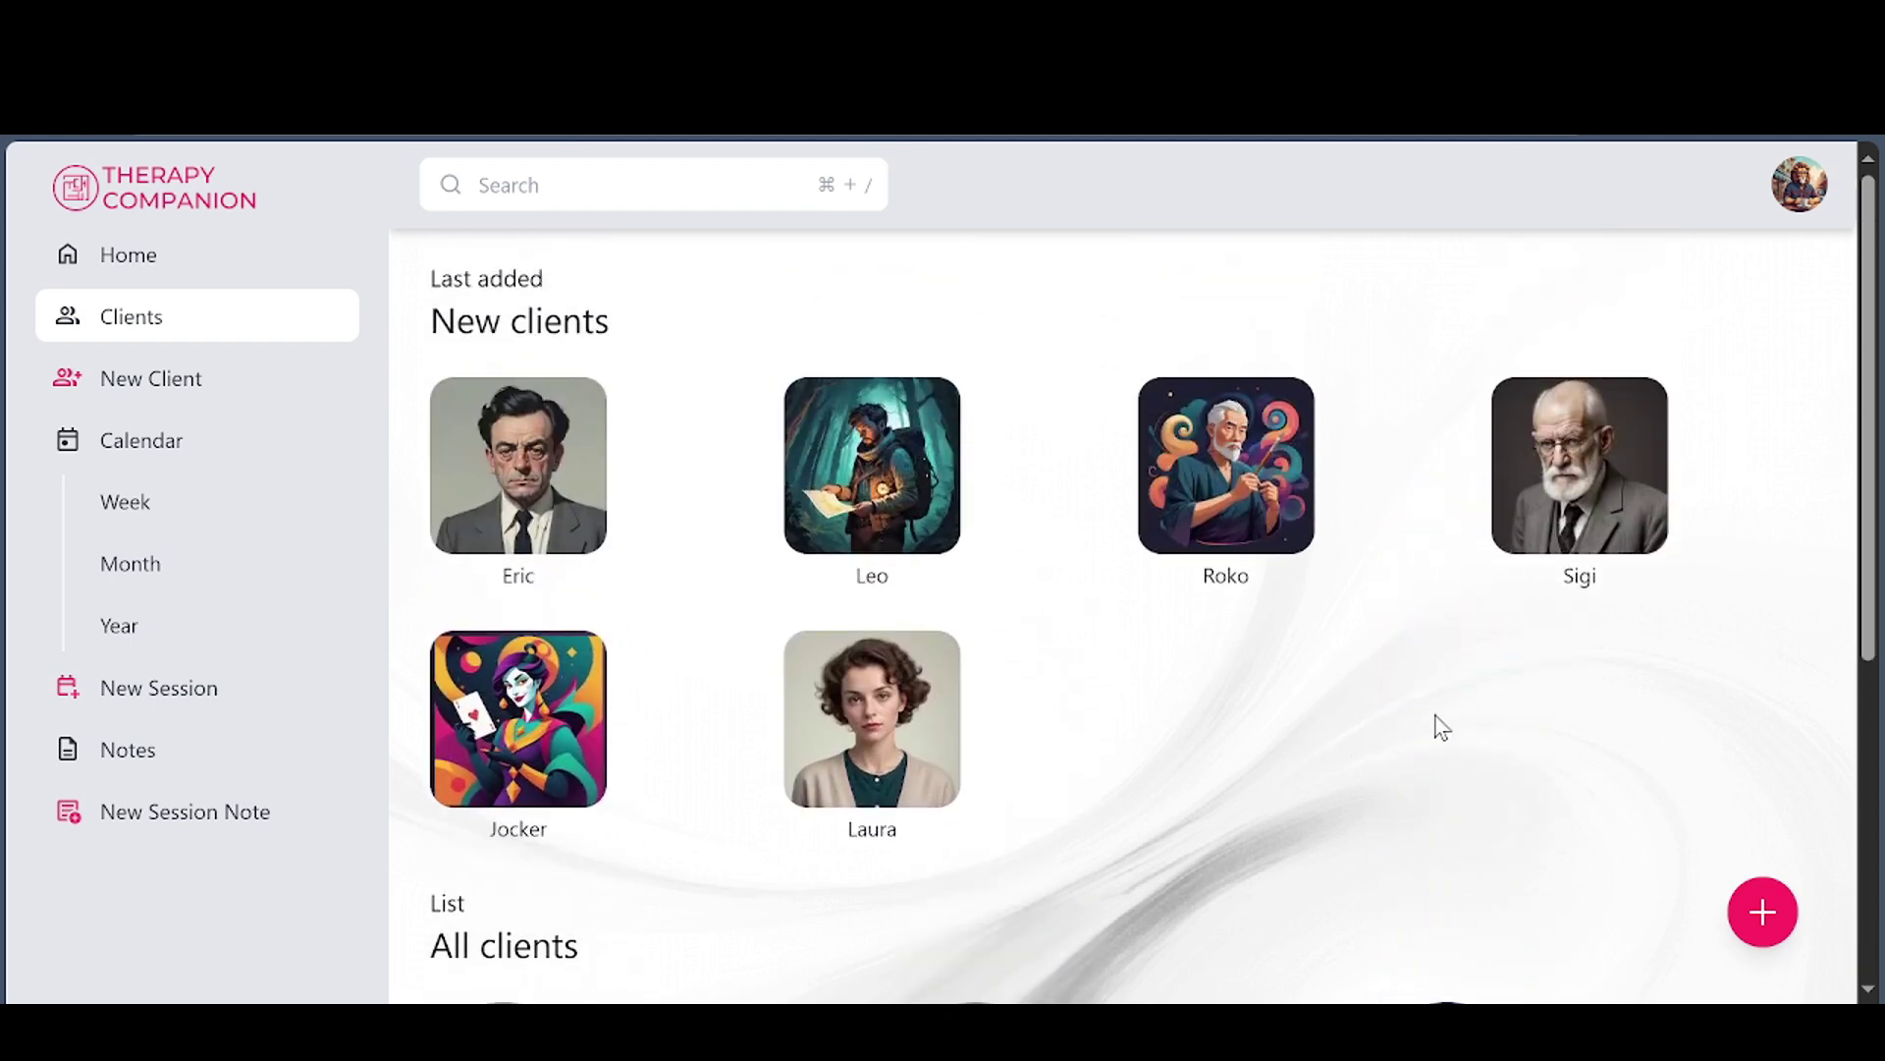
{"action": "left_click", "coordinate": [1766, 914]}
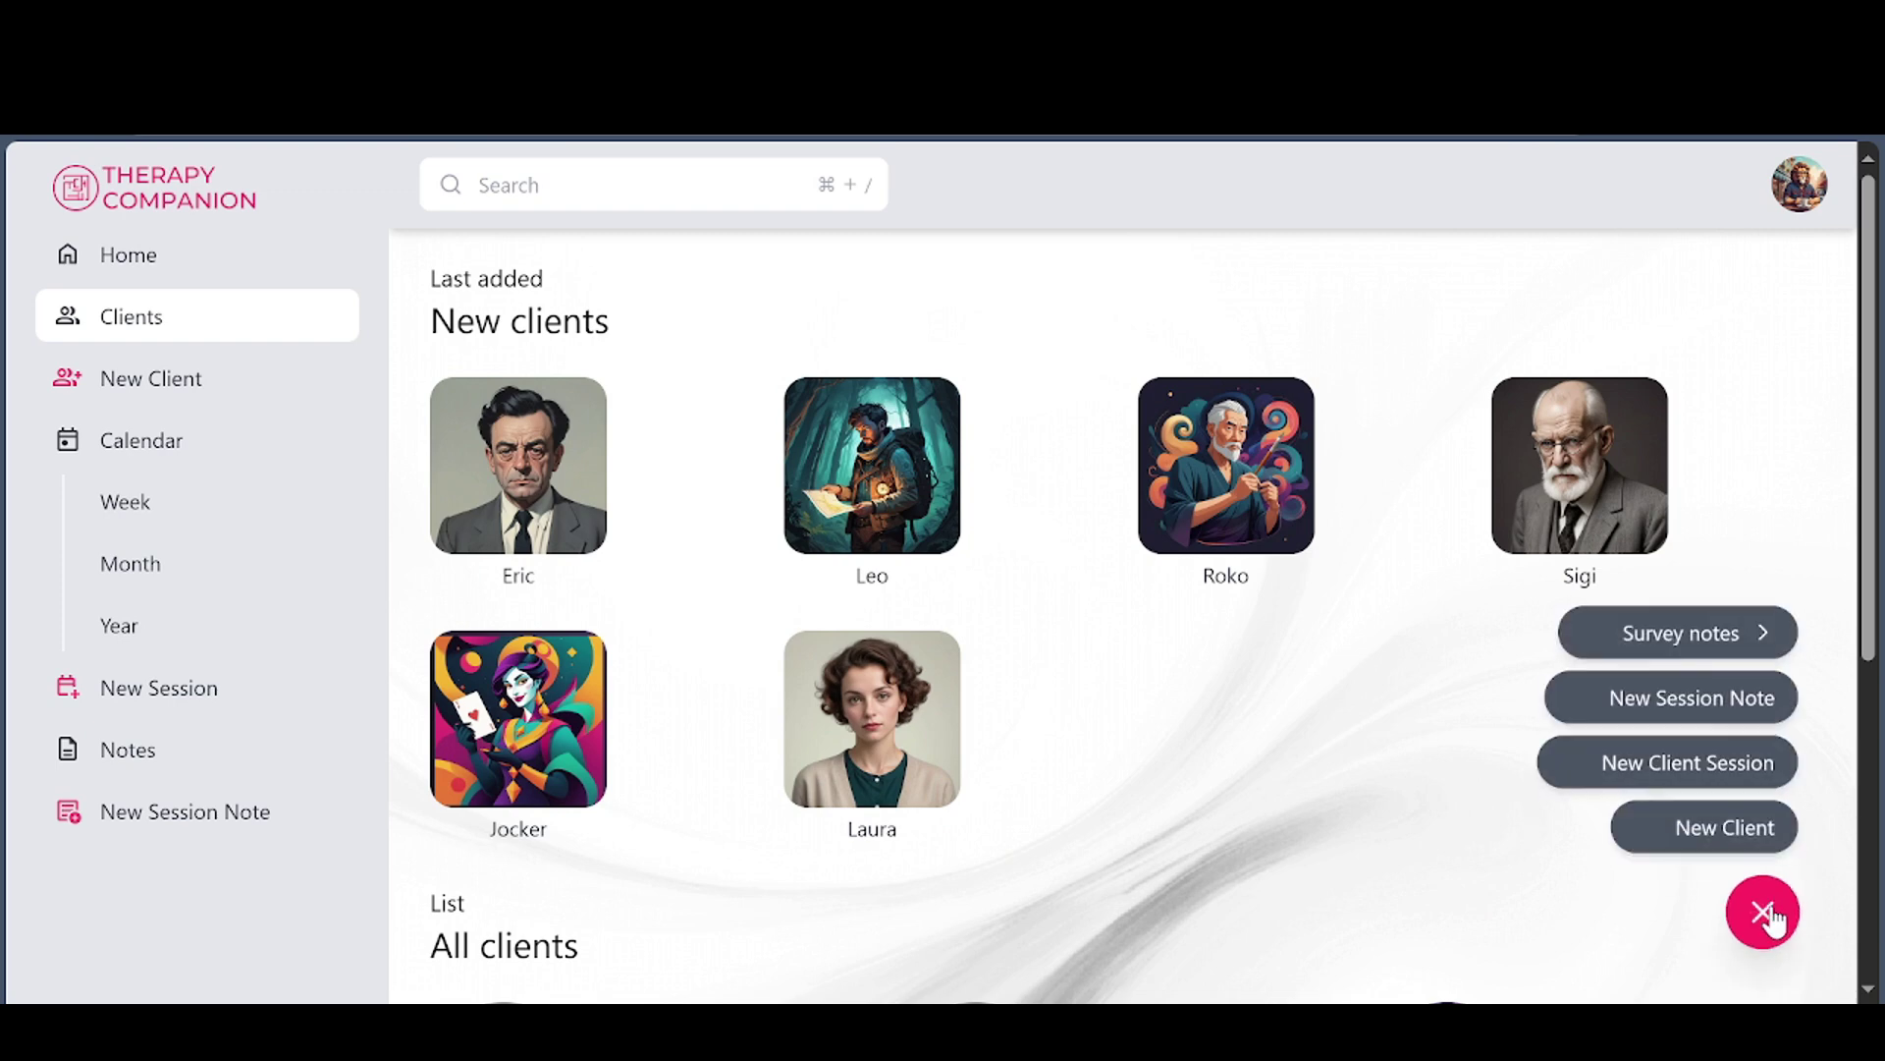
{"action": "left_click", "coordinate": [1736, 632]}
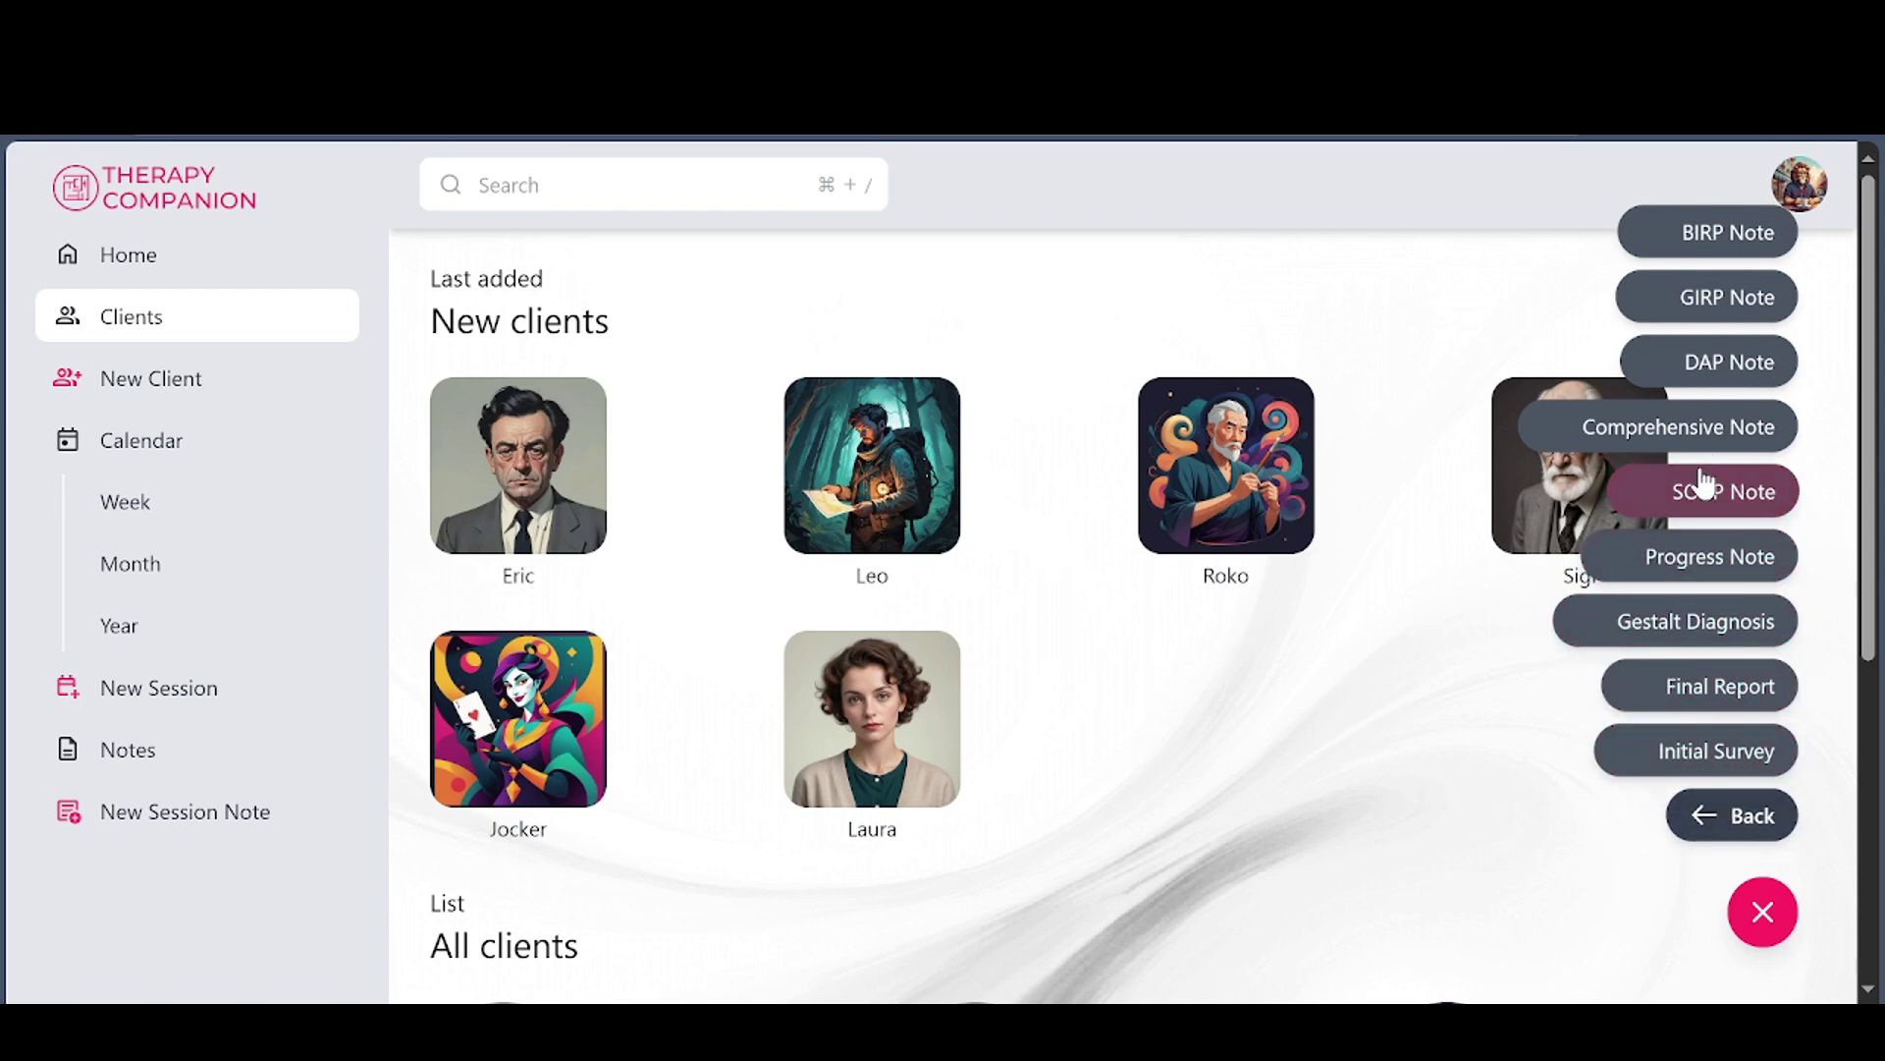
{"action": "left_click", "coordinate": [1692, 619]}
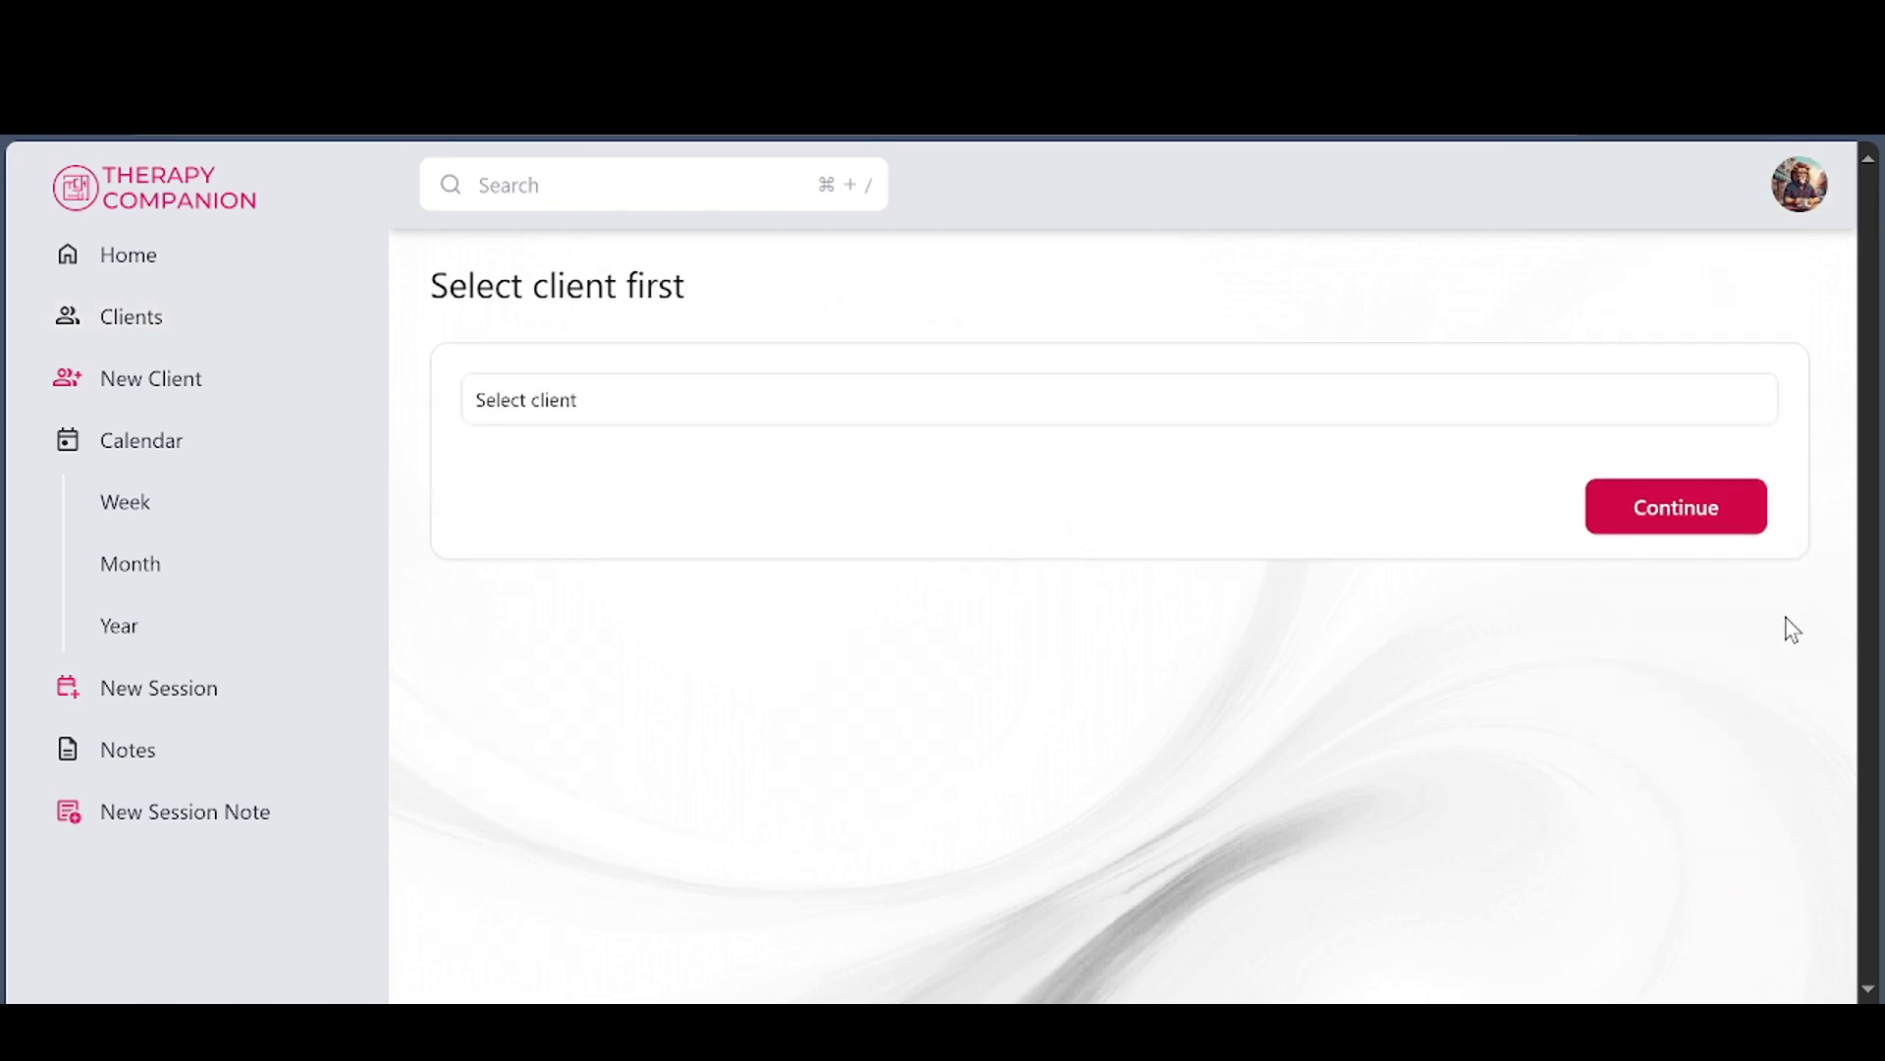
{"action": "left_click", "coordinate": [761, 412]}
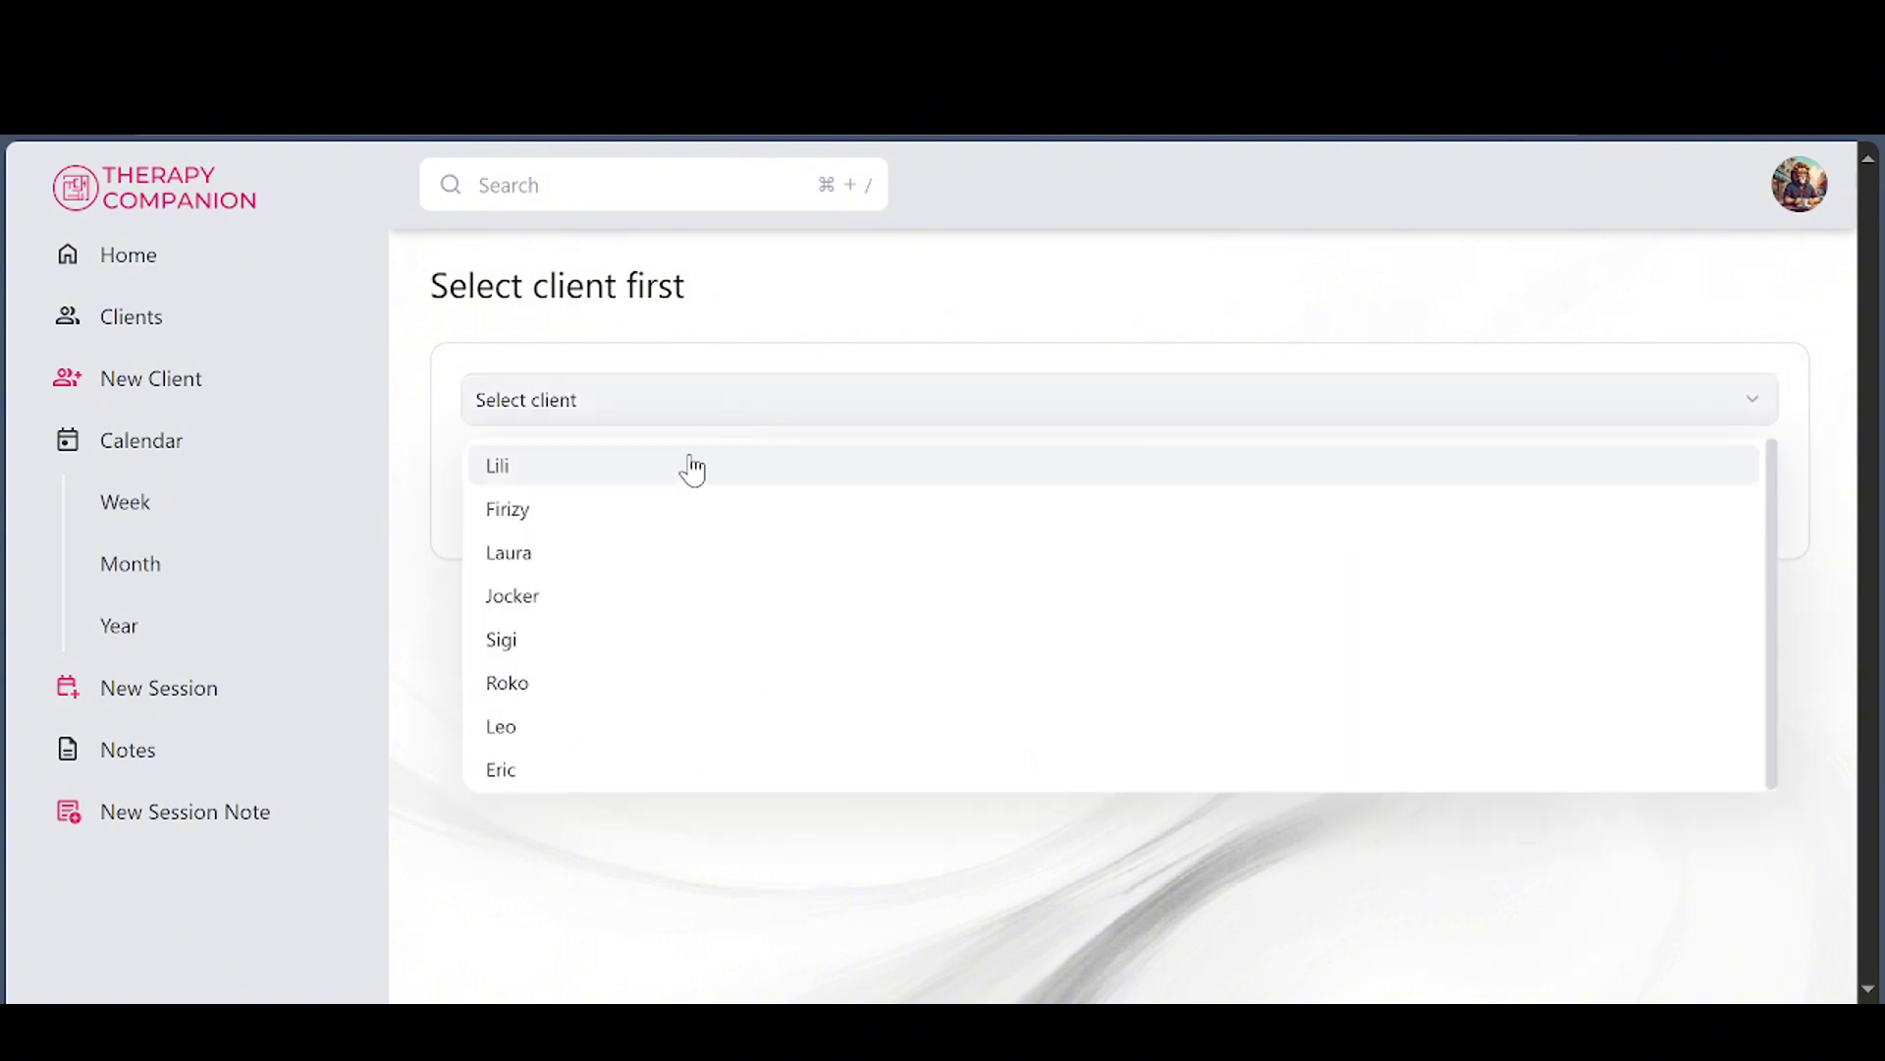
{"action": "left_click", "coordinate": [620, 649]}
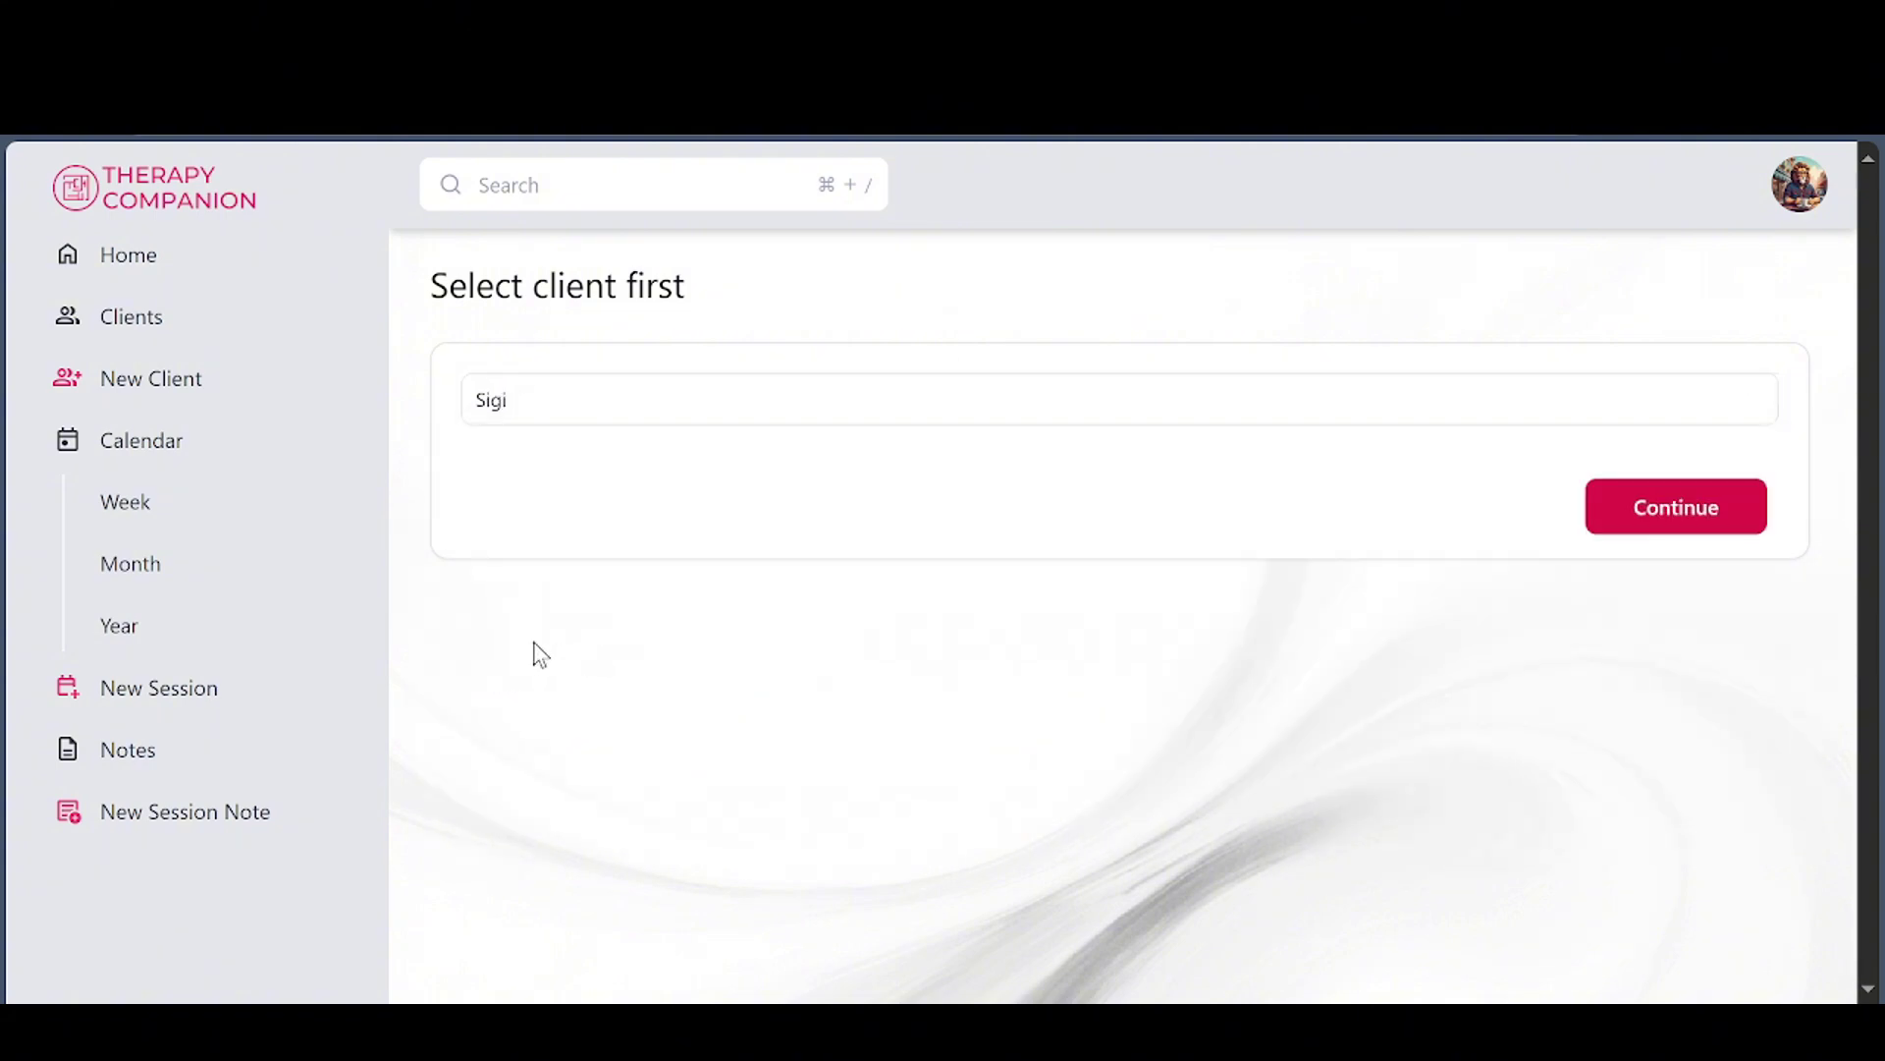
{"action": "left_click", "coordinate": [1684, 506]}
{"action": "scroll", "coordinate": [1250, 572], "scroll_direction": "down", "scroll_amount": 6}
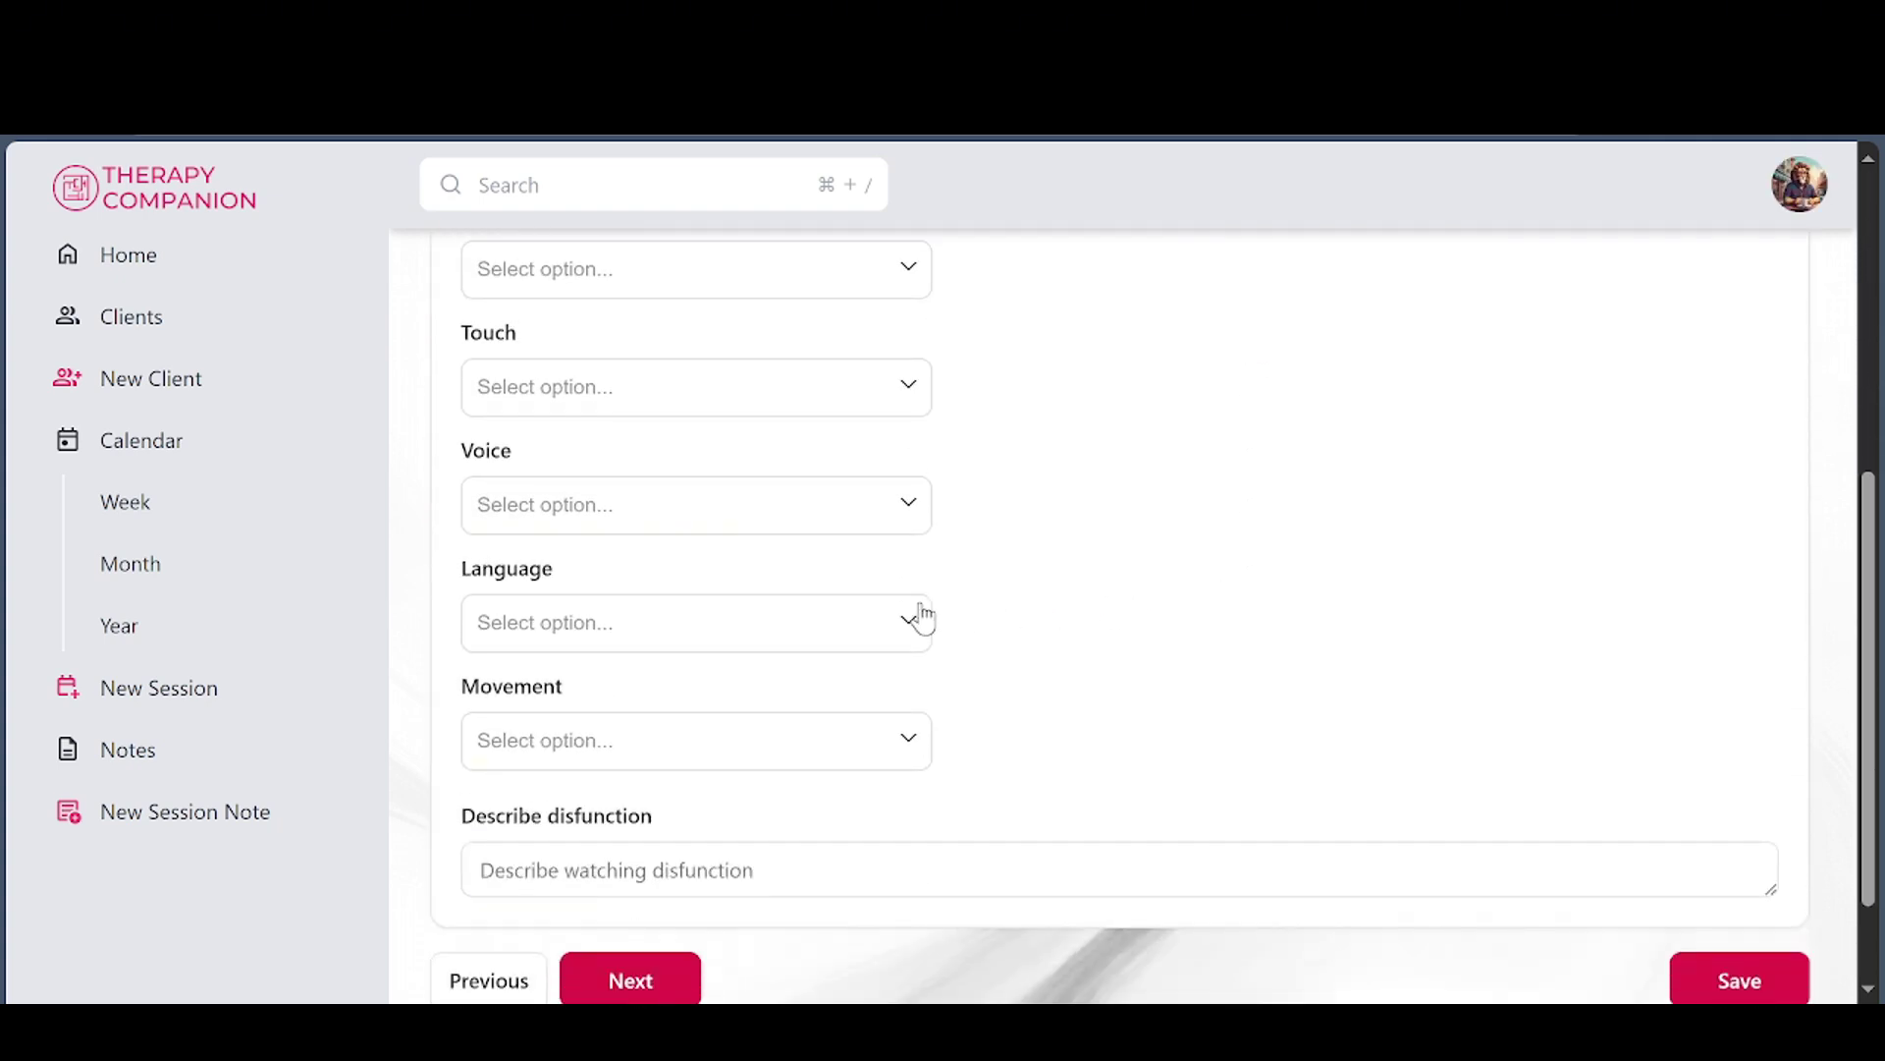
Mark Sigi's language as Expressive and Articulate
{"action": "left_click", "coordinate": [876, 633]}
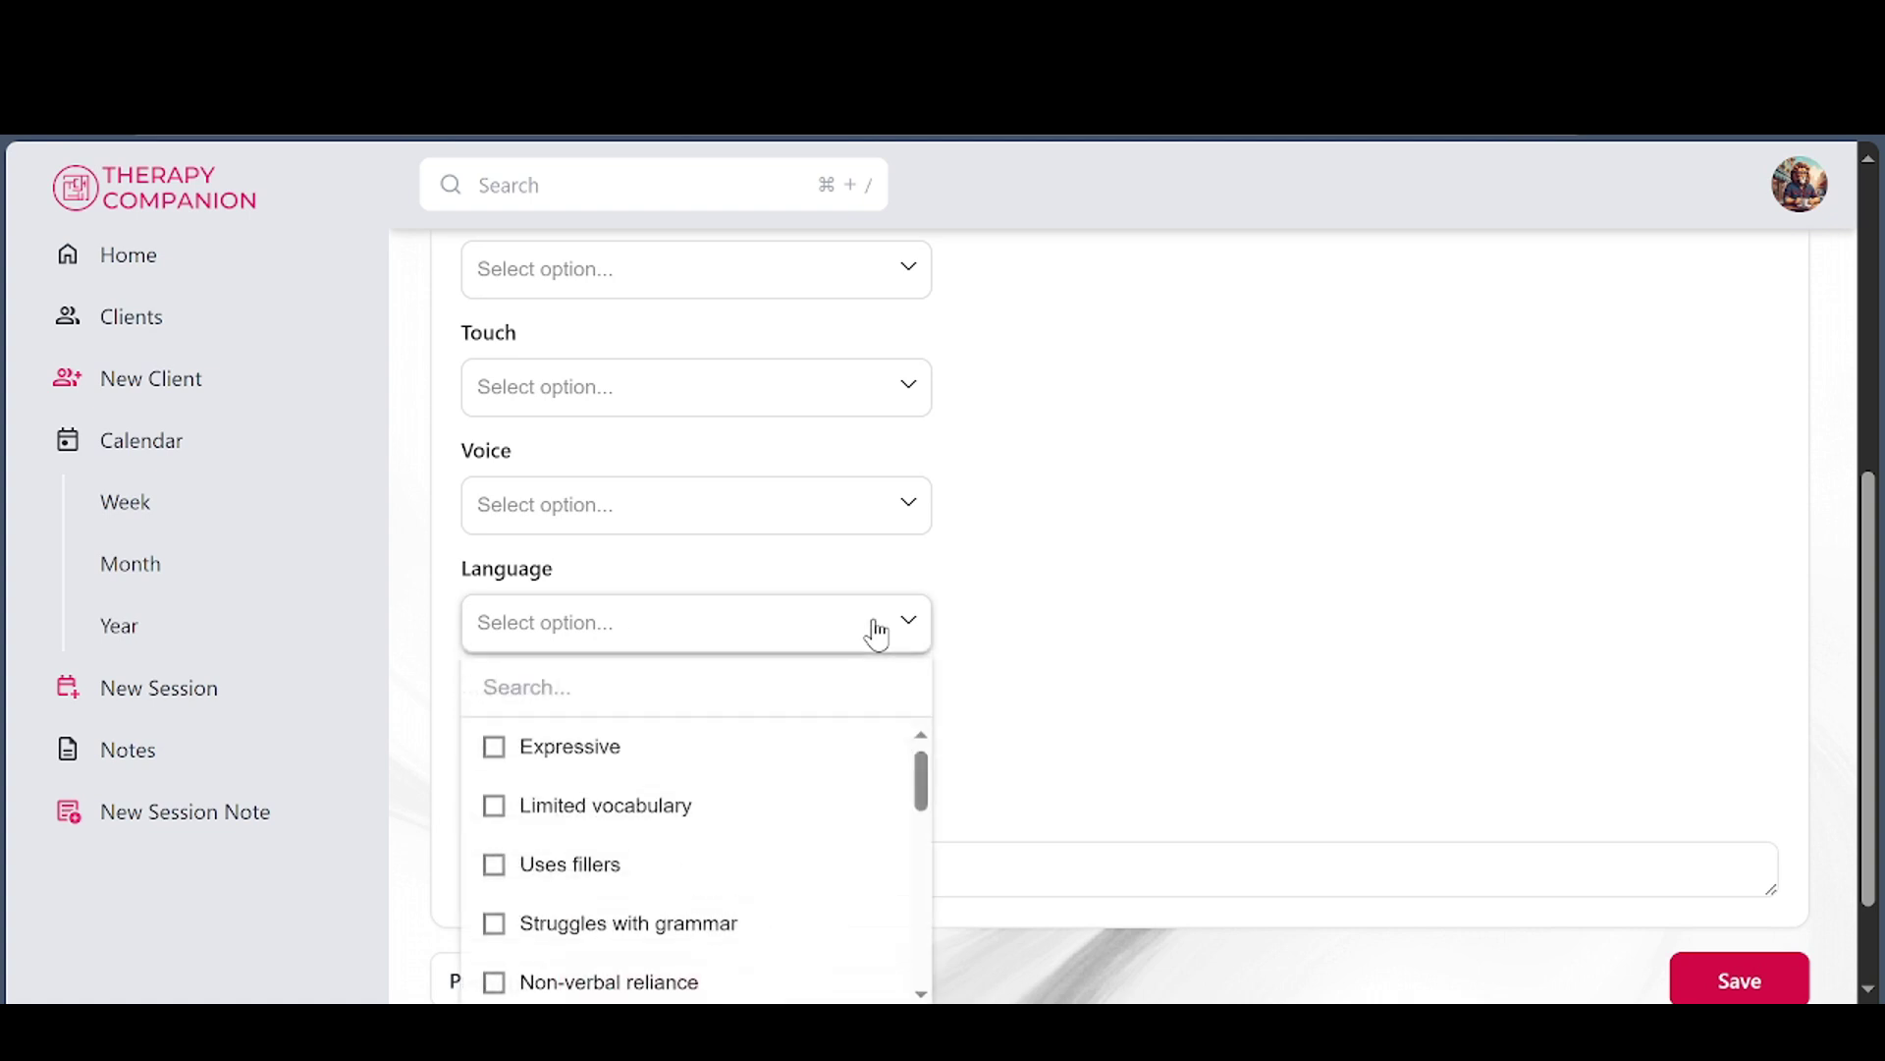
{"action": "left_click", "coordinate": [783, 772]}
{"action": "scroll", "coordinate": [859, 804], "scroll_direction": "down", "scroll_amount": 3}
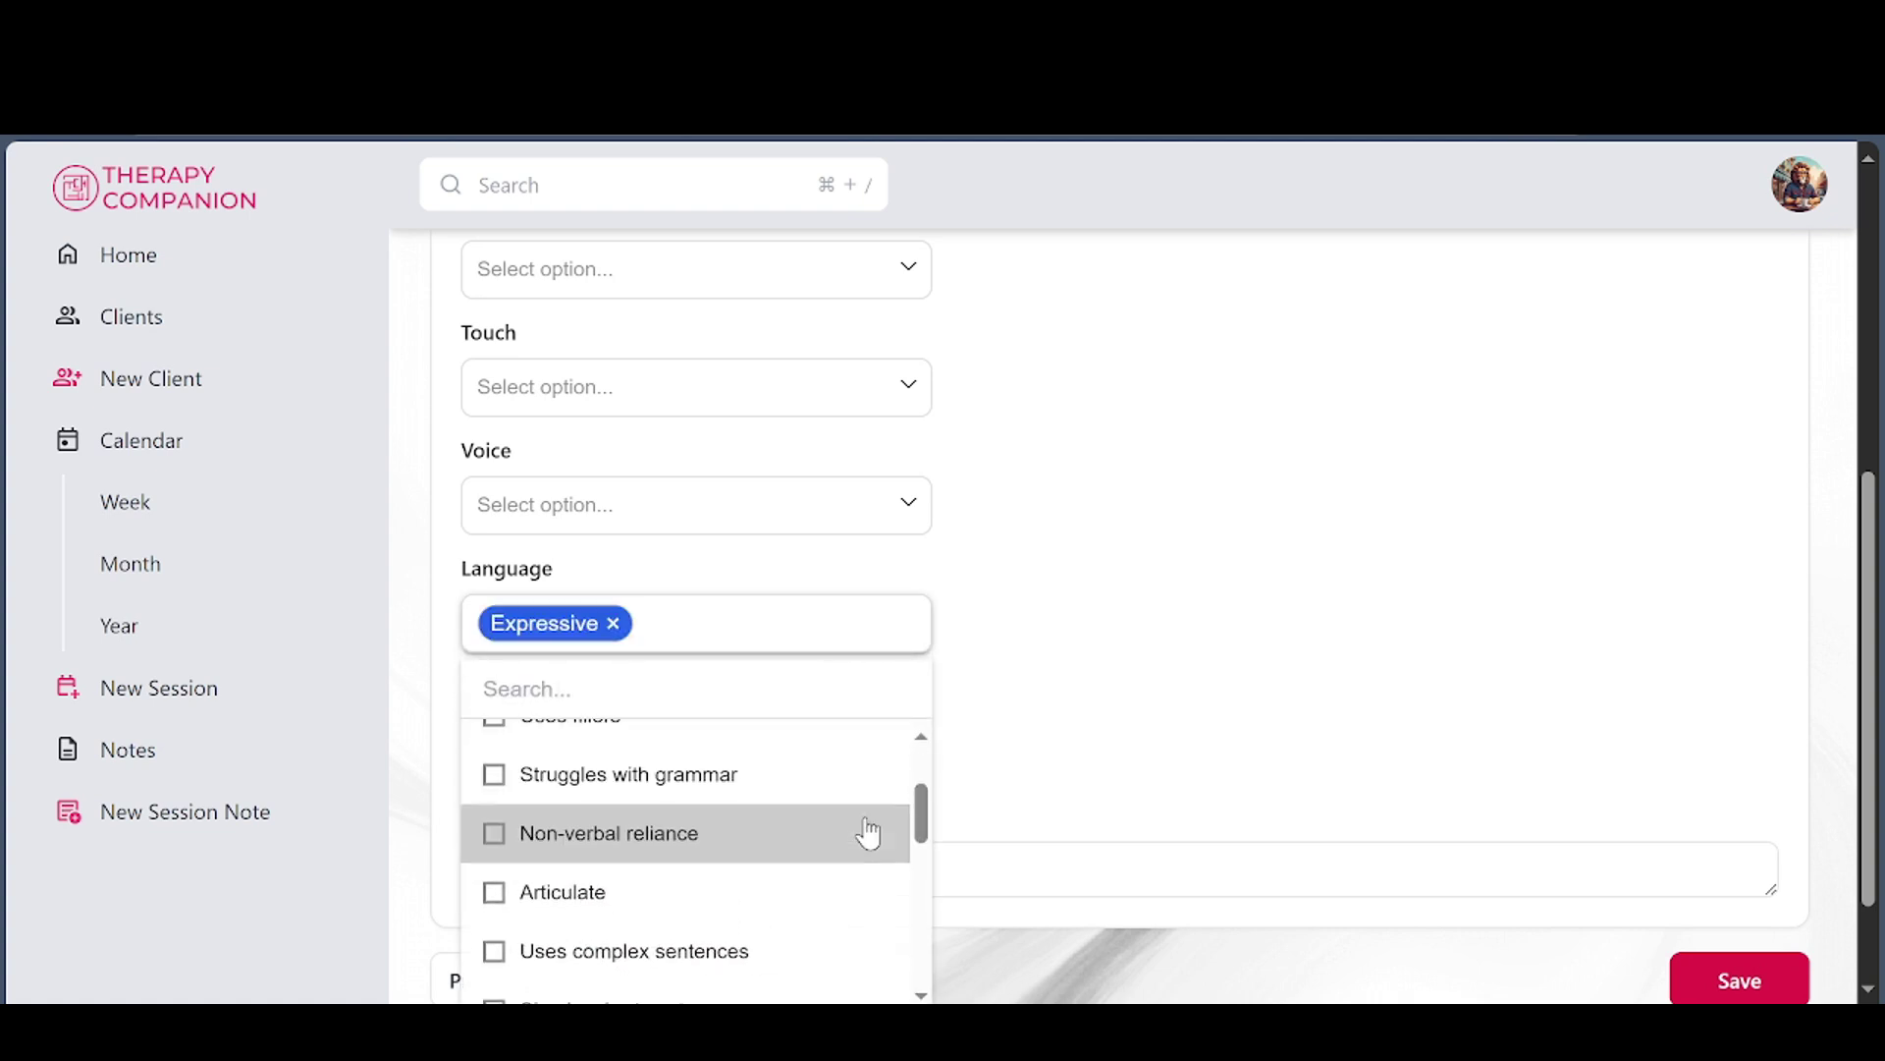
{"action": "left_click", "coordinate": [653, 766]}
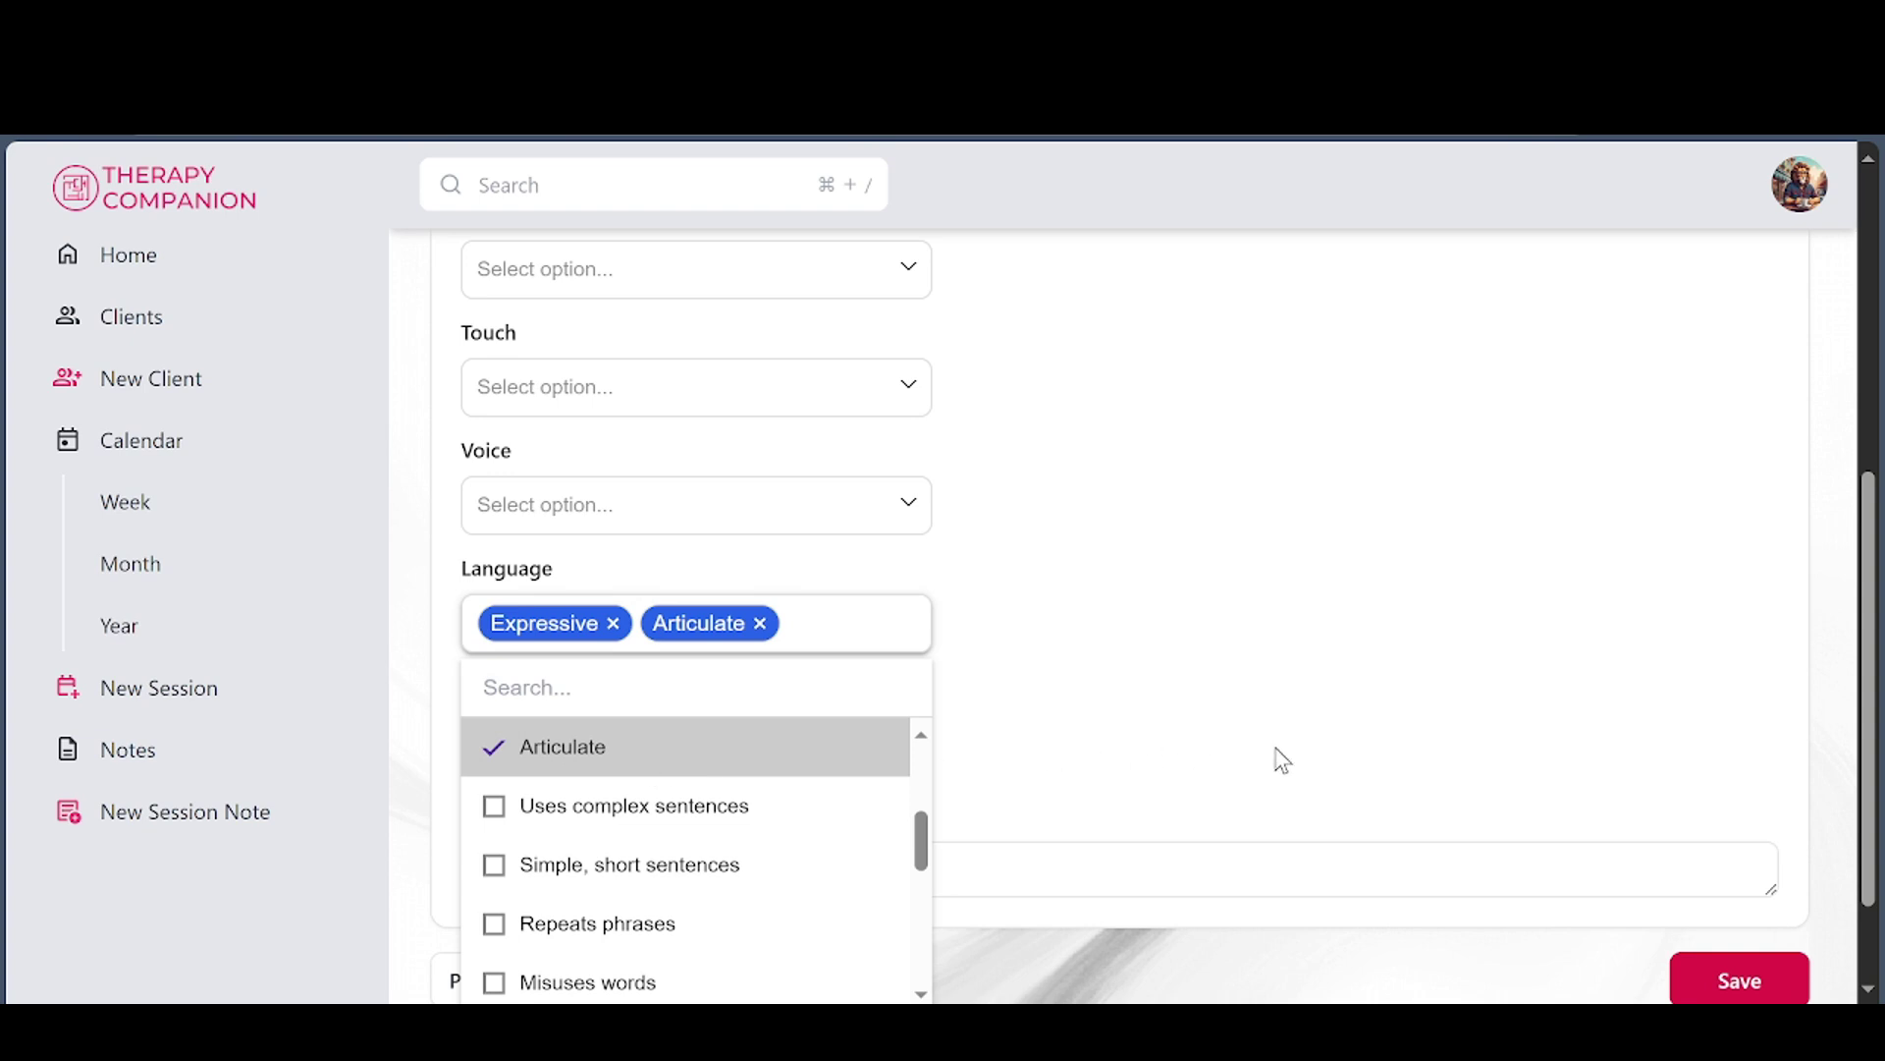
{"action": "left_click", "coordinate": [1578, 832]}
{"action": "scroll", "coordinate": [1578, 833], "scroll_direction": "down", "scroll_amount": 2}
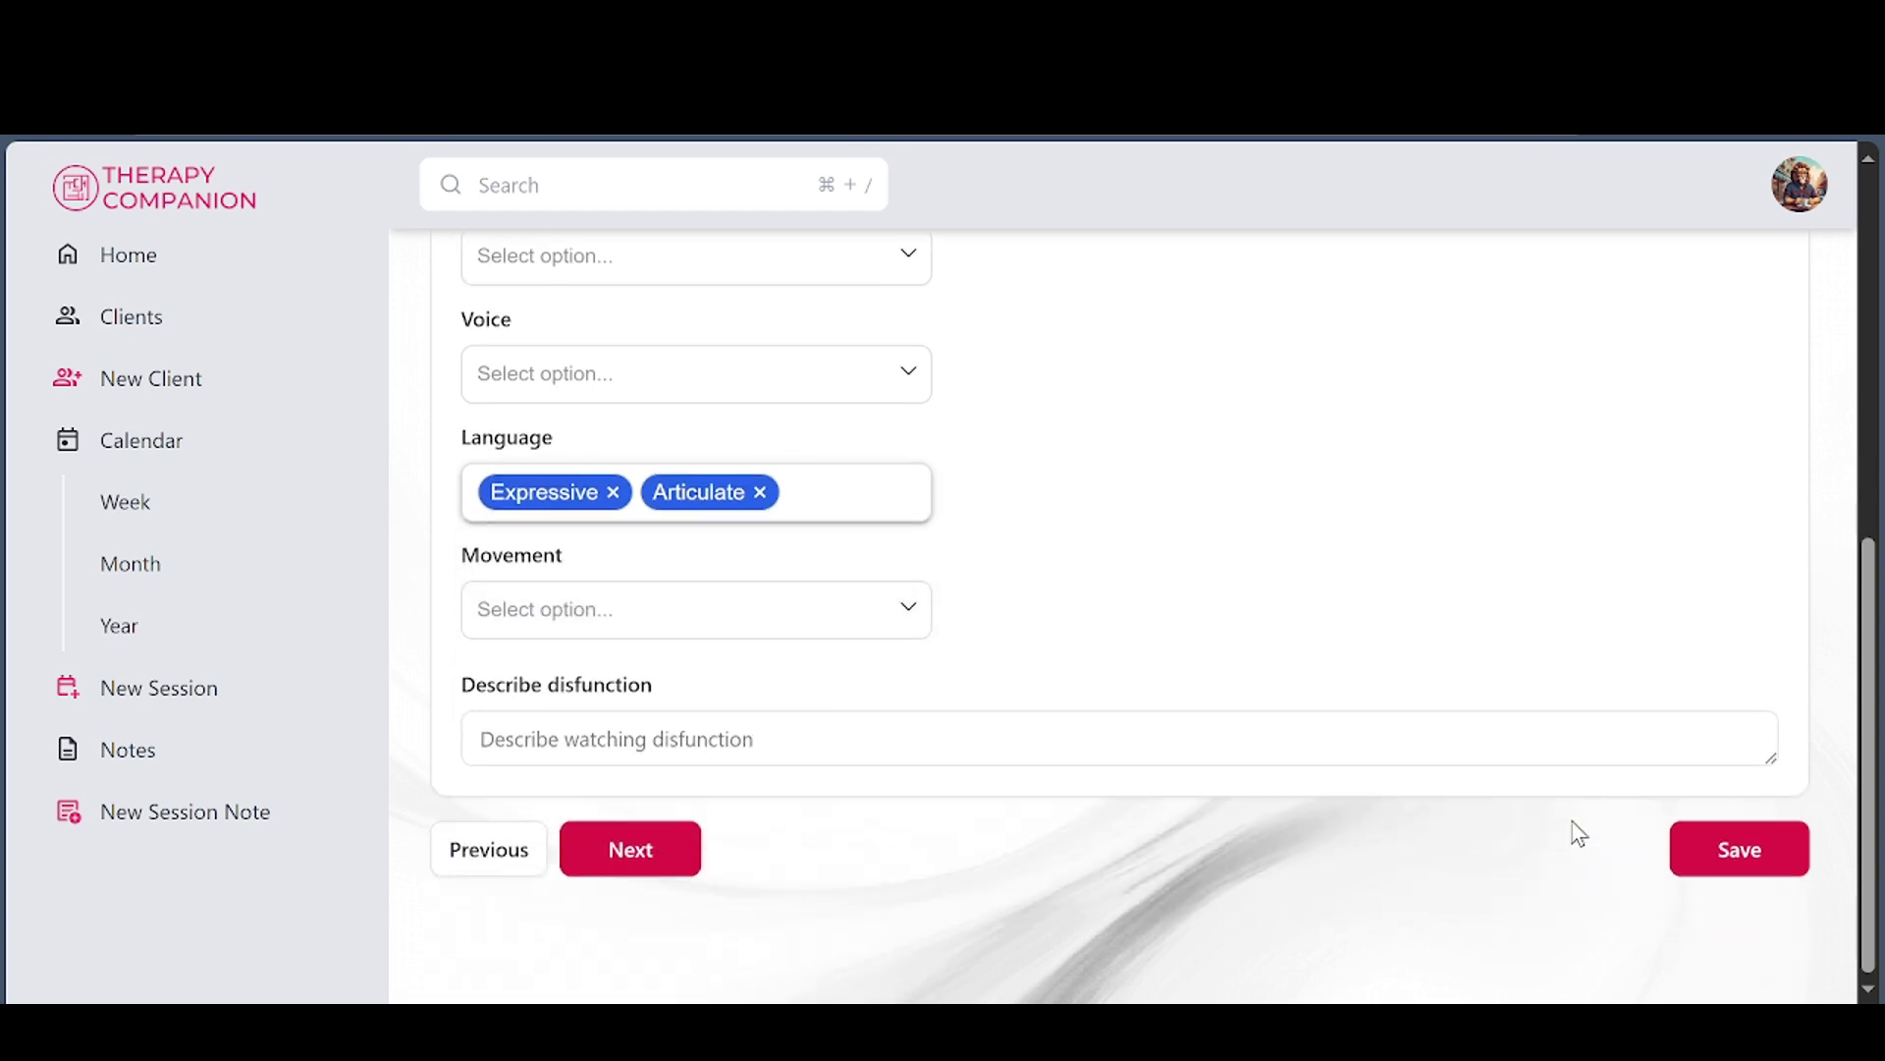
Mark Projection and Introjection as contact modifications
{"action": "left_click", "coordinate": [669, 862]}
{"action": "left_click", "coordinate": [760, 607]}
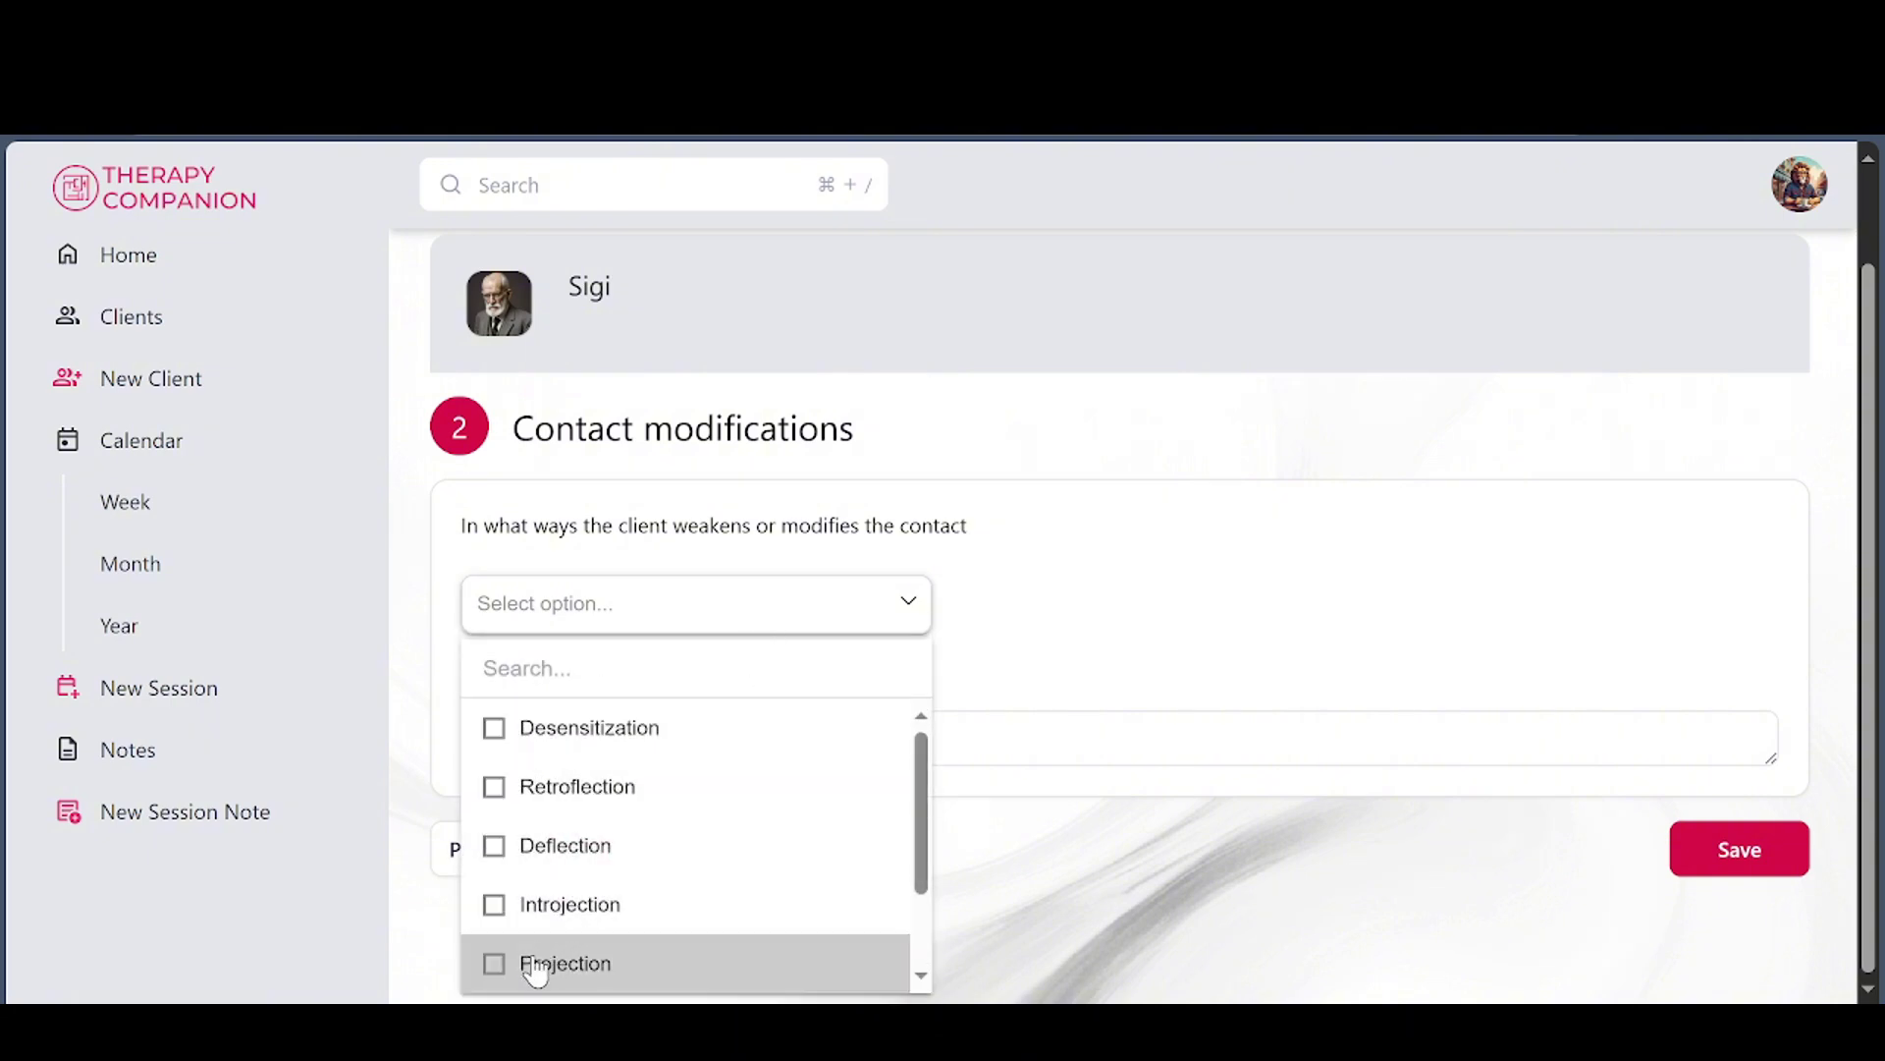
{"action": "left_click", "coordinate": [536, 967]}
{"action": "left_click", "coordinate": [639, 923]}
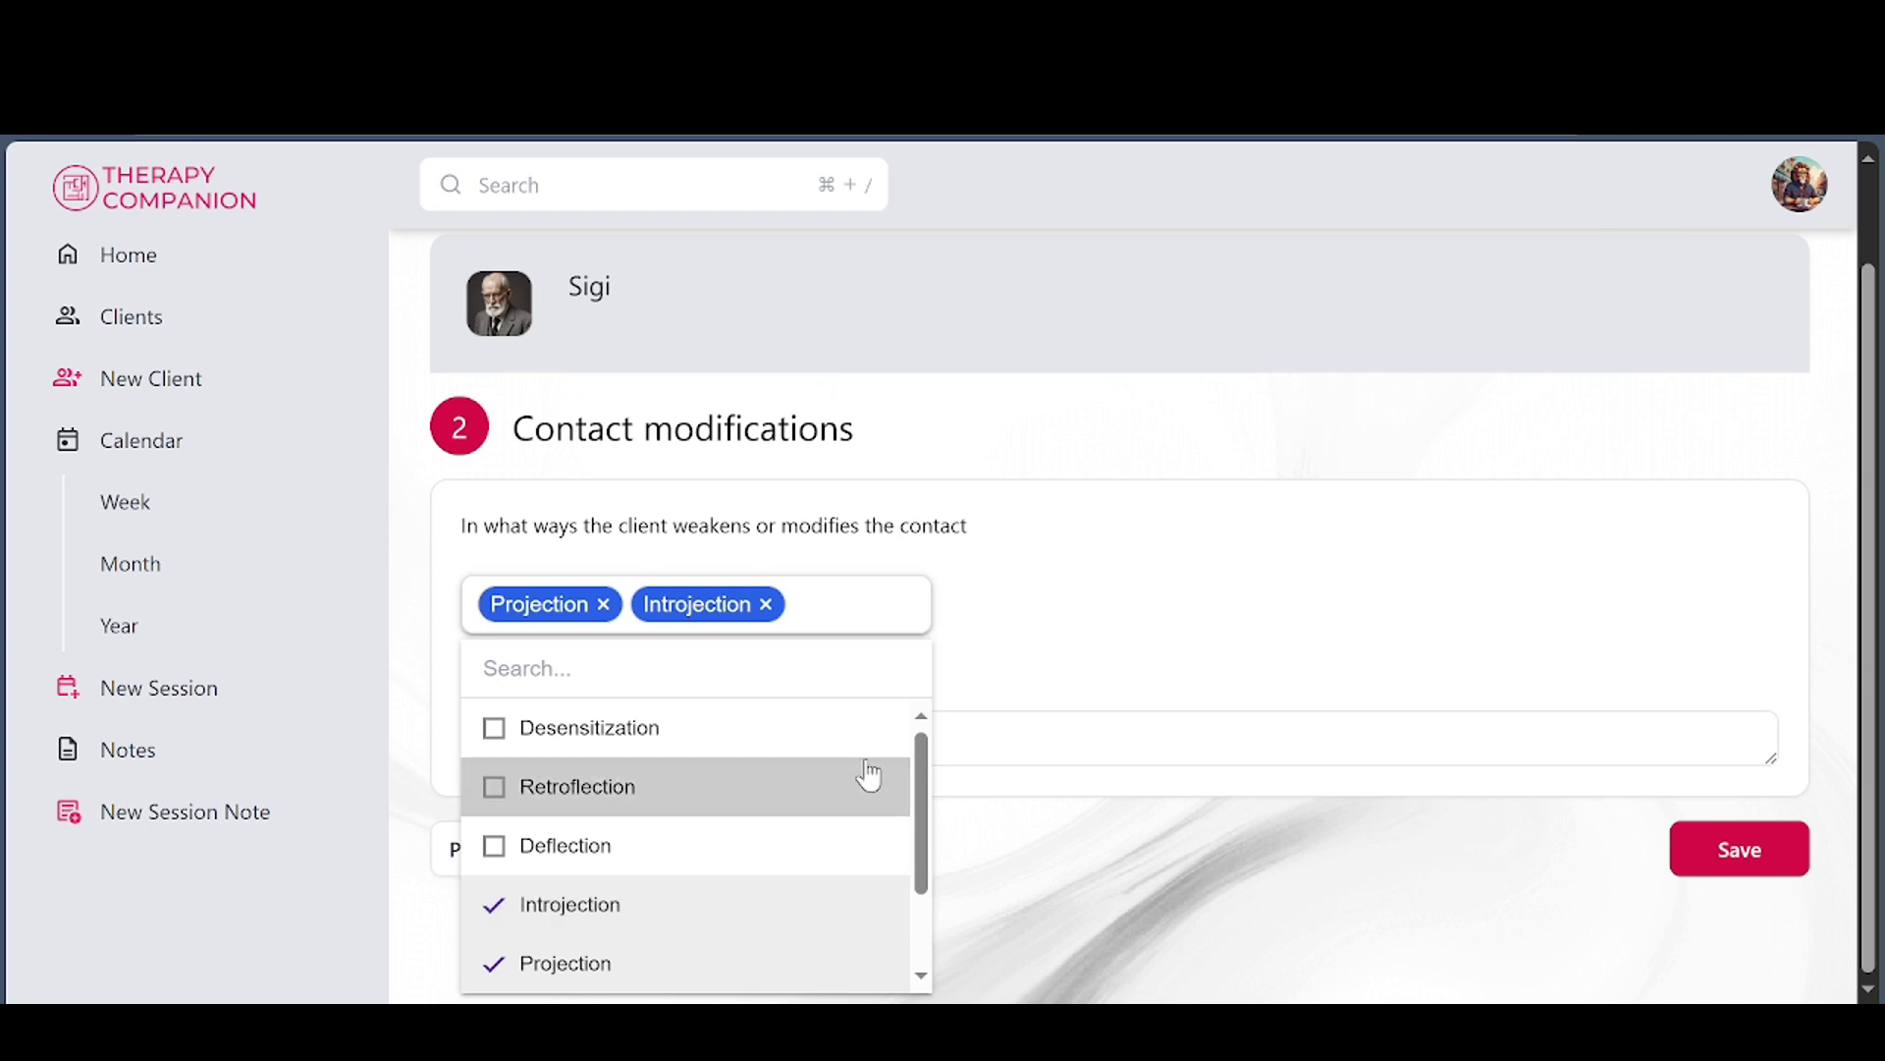
{"action": "left_click", "coordinate": [1378, 648]}
Skip through Polarities to transfer and countertransfer, then save Sigi's Gestalt Diagnosis
{"action": "left_click", "coordinate": [660, 867]}
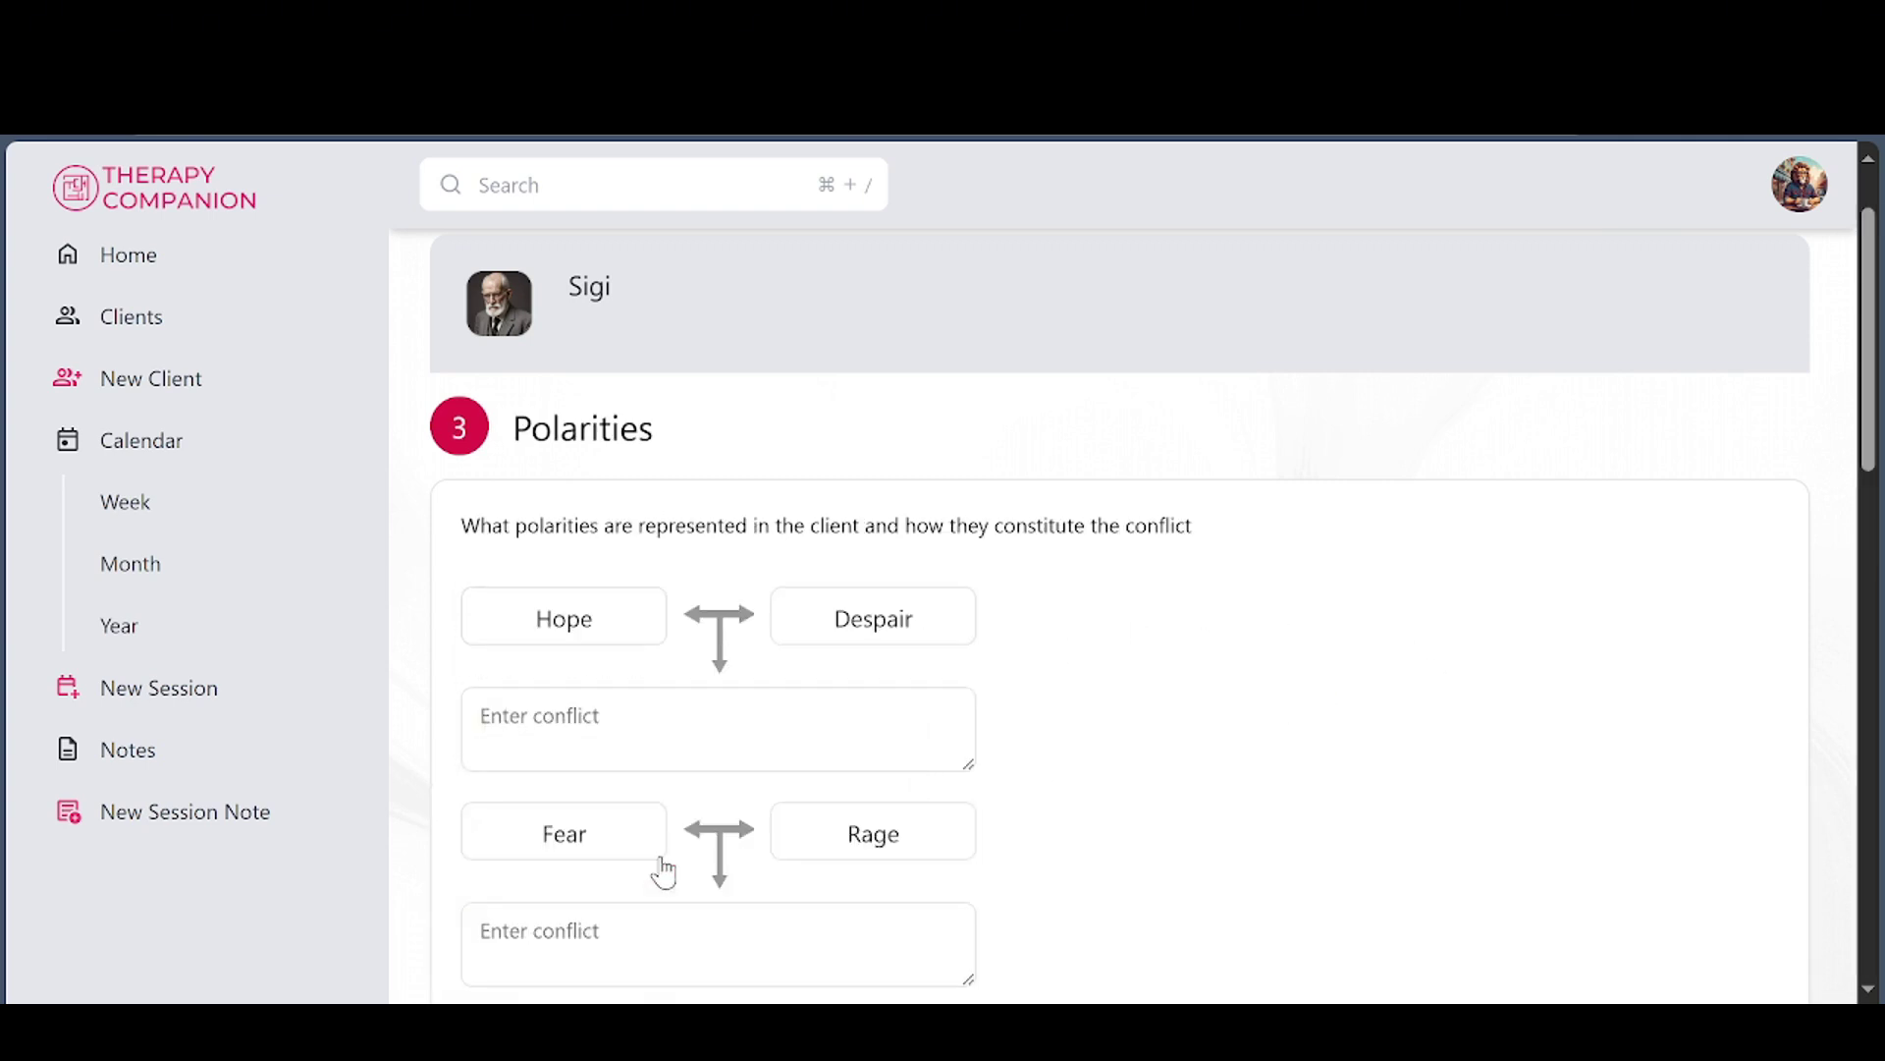
{"action": "scroll", "coordinate": [664, 871], "scroll_direction": "down", "scroll_amount": 15}
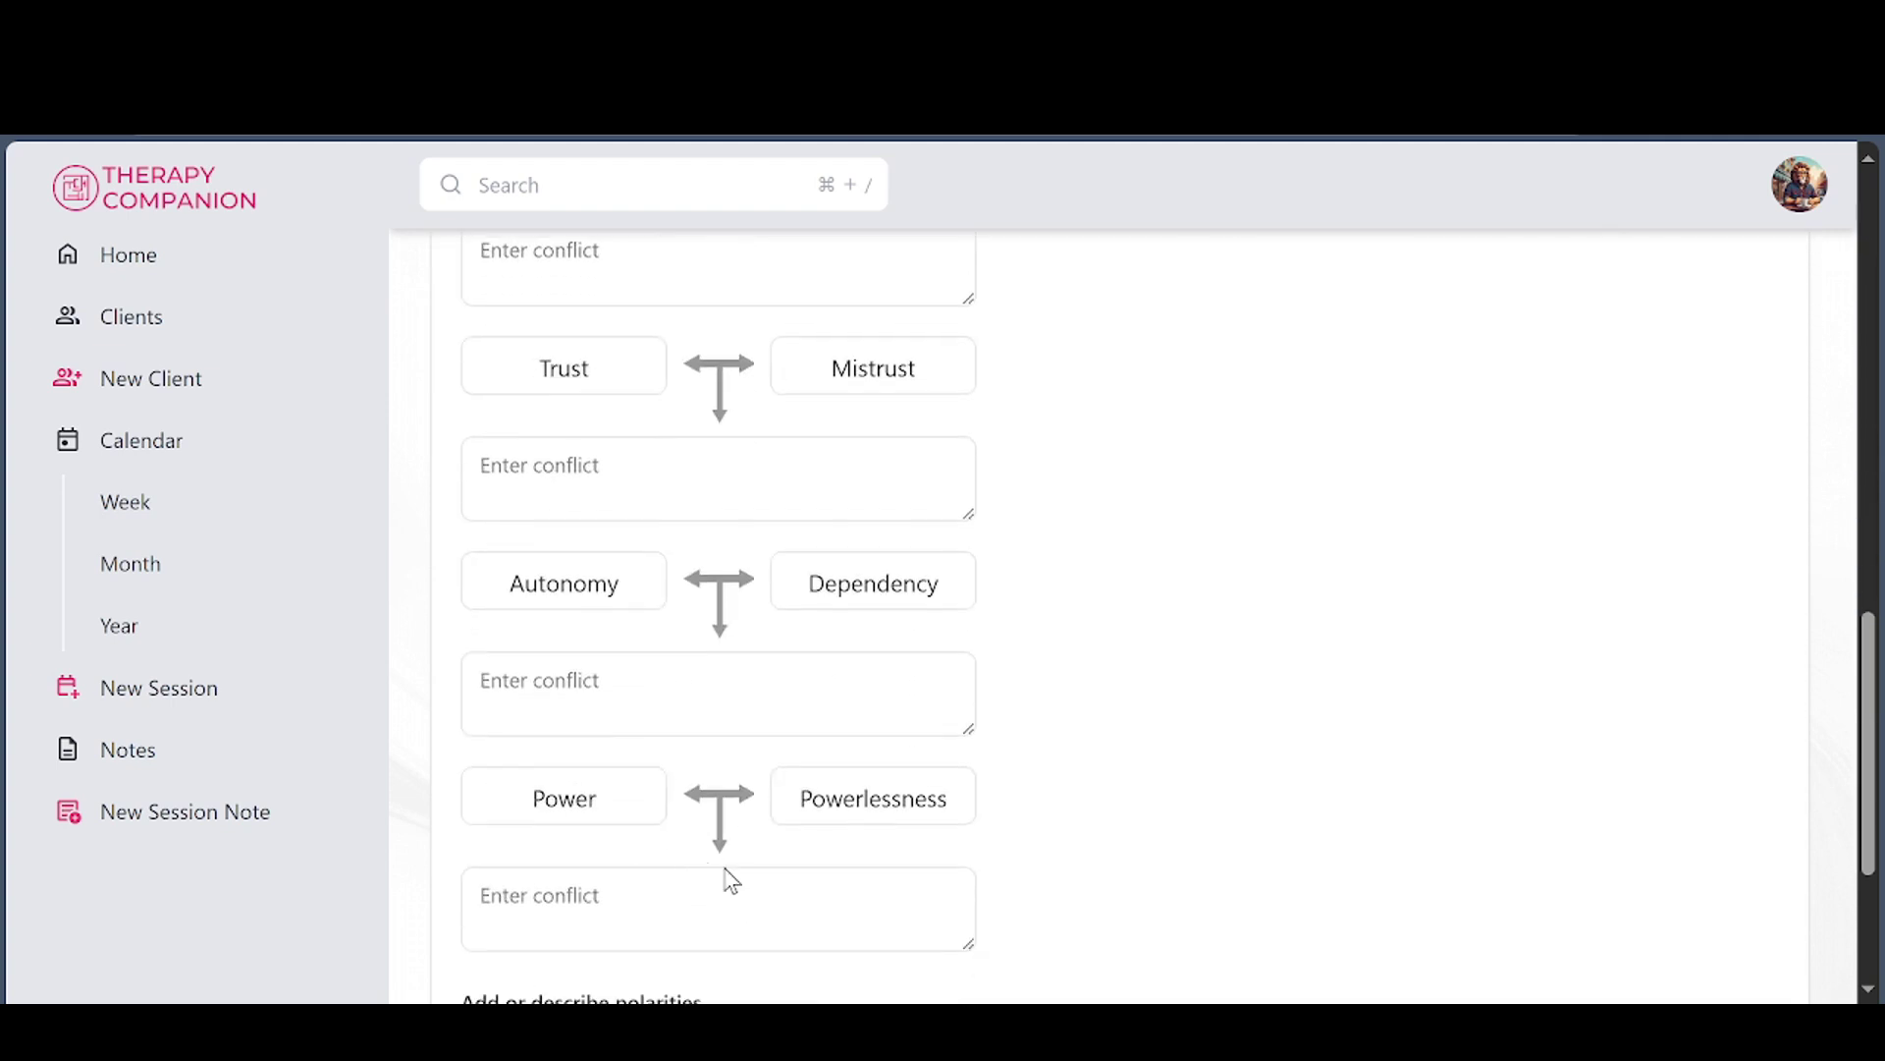
{"action": "left_click", "coordinate": [658, 869]}
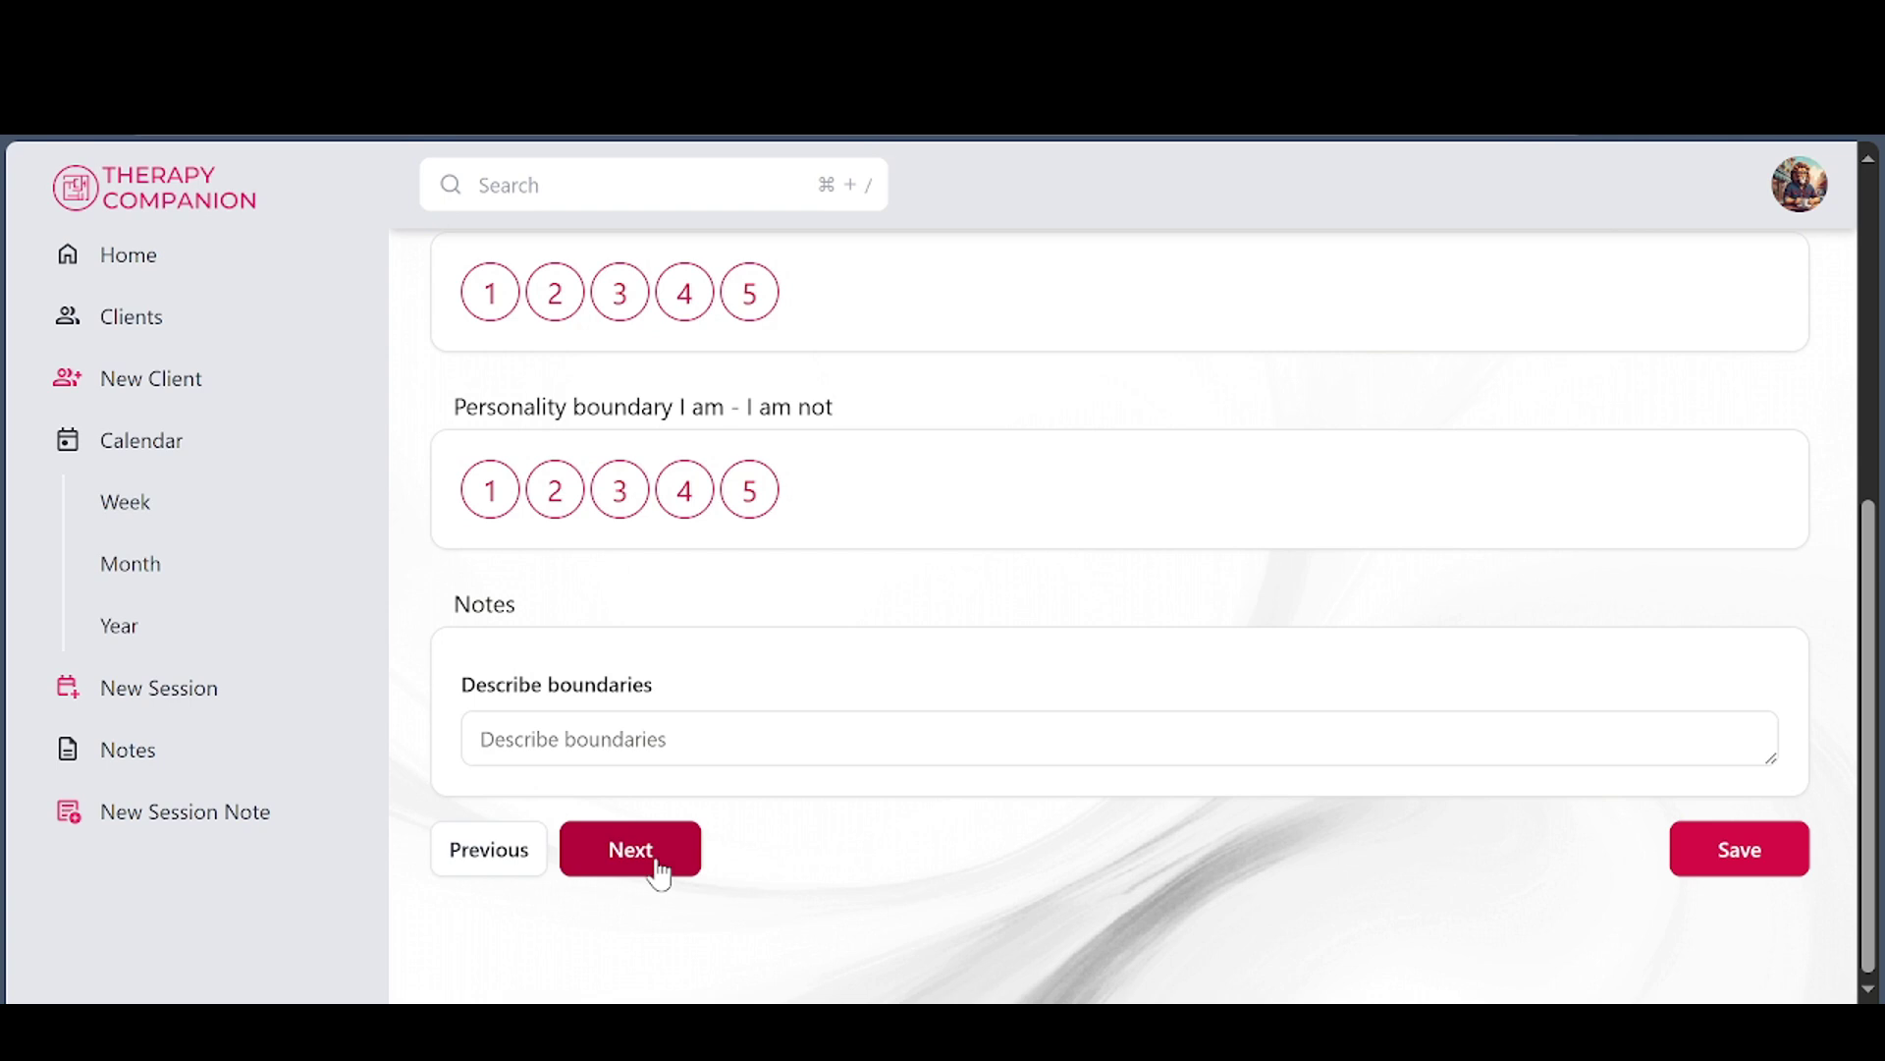
{"action": "left_click", "coordinate": [660, 871]}
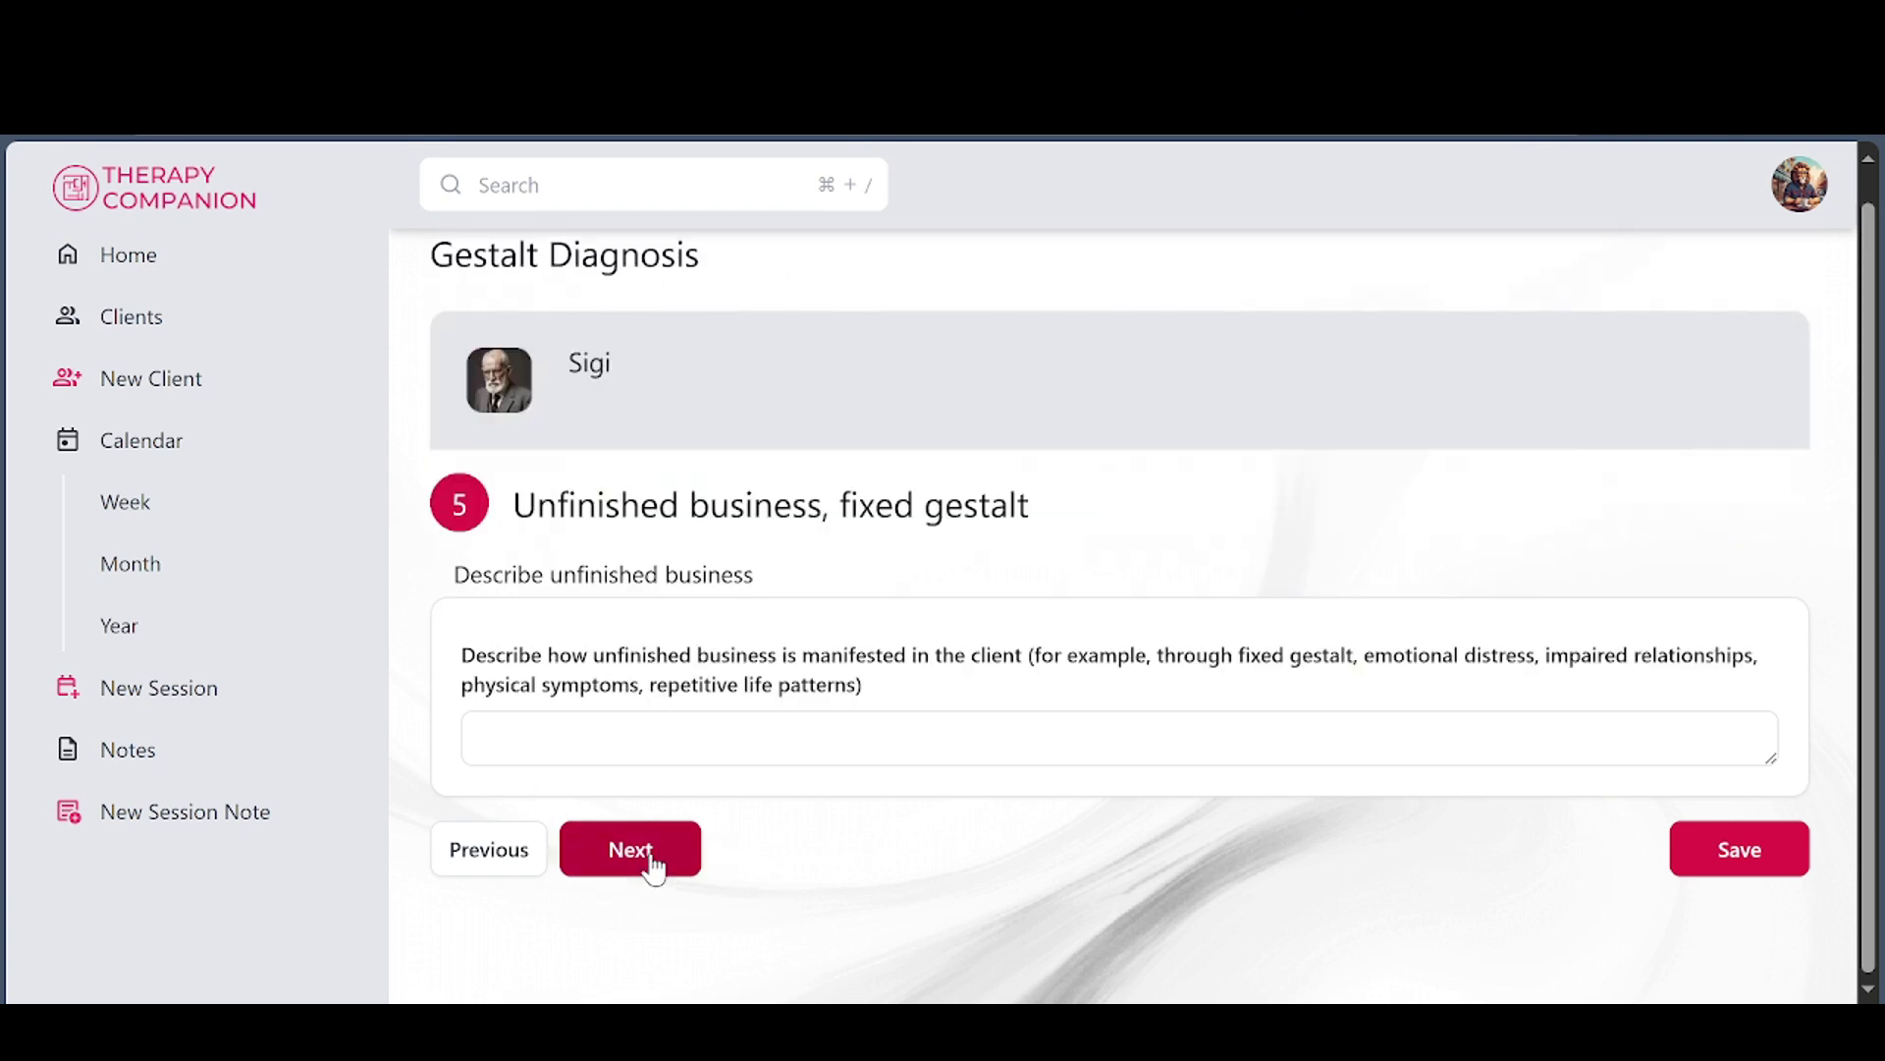
{"action": "left_click", "coordinate": [655, 869]}
{"action": "left_click", "coordinate": [659, 833]}
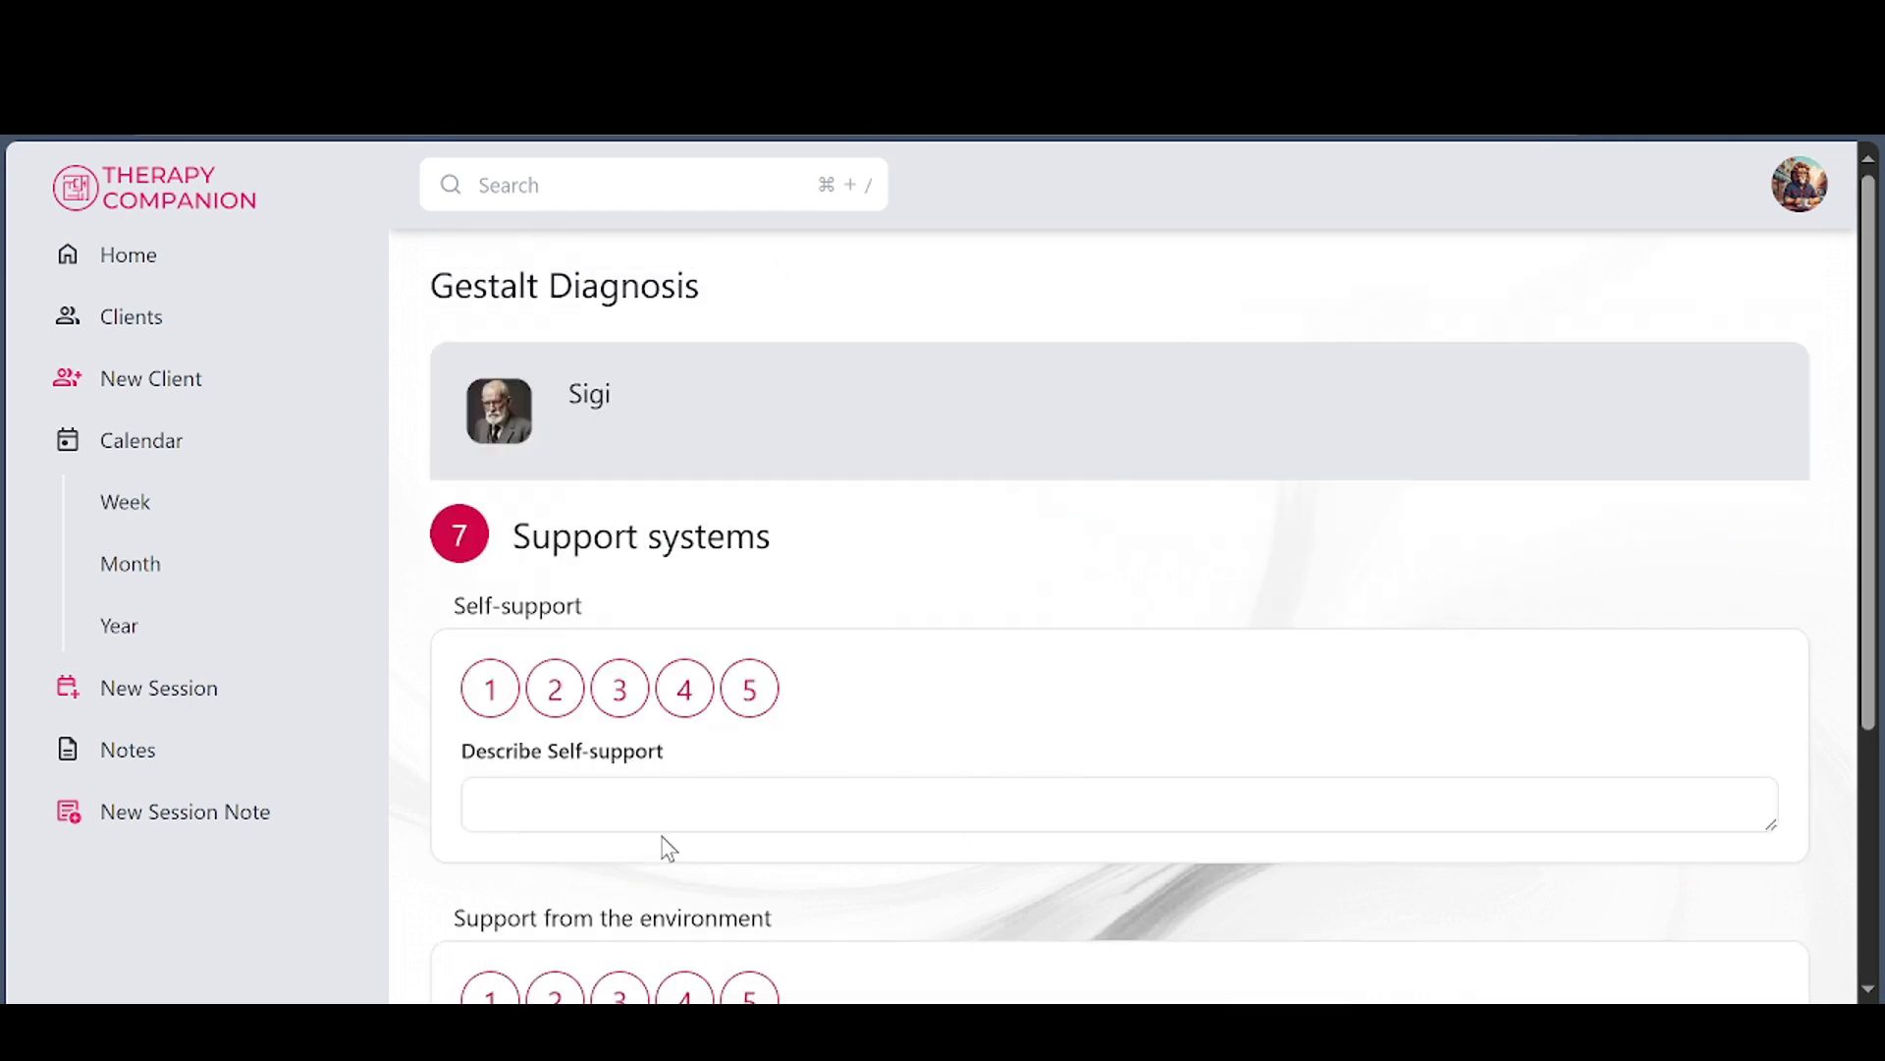
{"action": "scroll", "coordinate": [863, 754], "scroll_direction": "down", "scroll_amount": 4}
{"action": "left_click", "coordinate": [662, 850]}
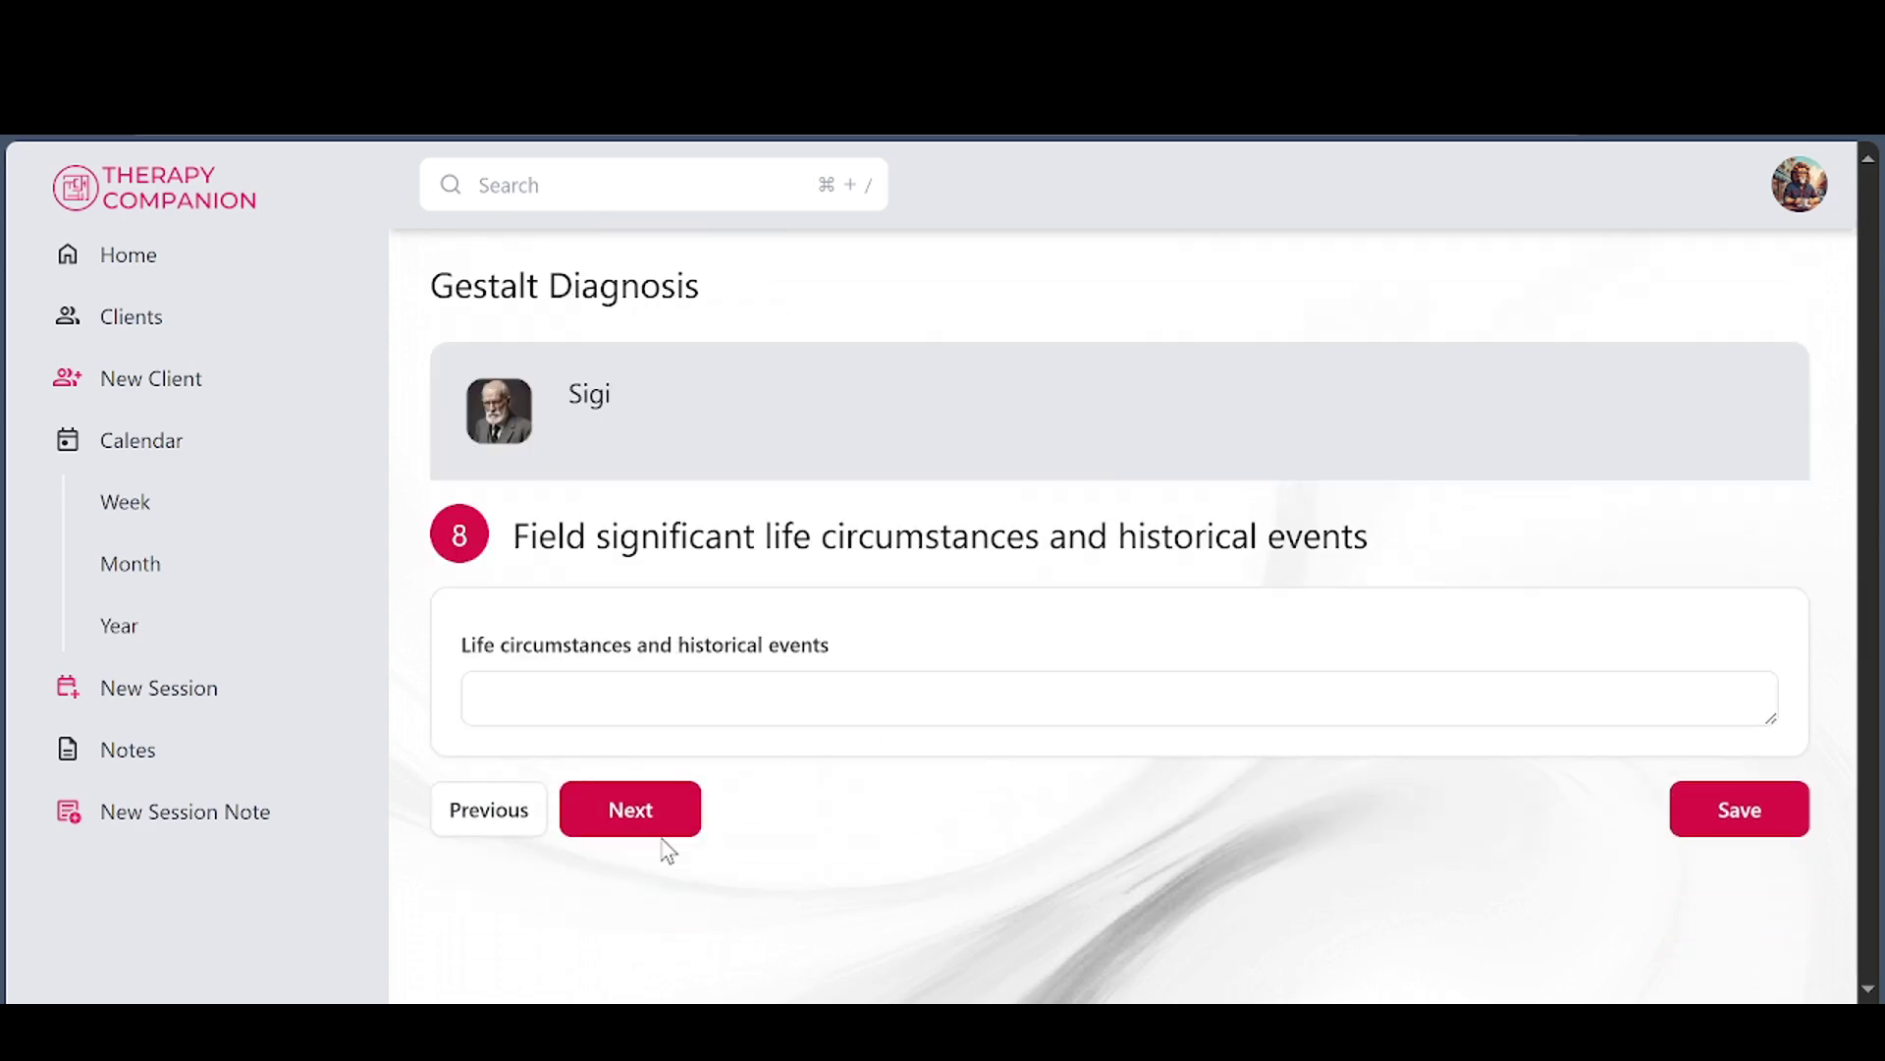
{"action": "left_click", "coordinate": [660, 825]}
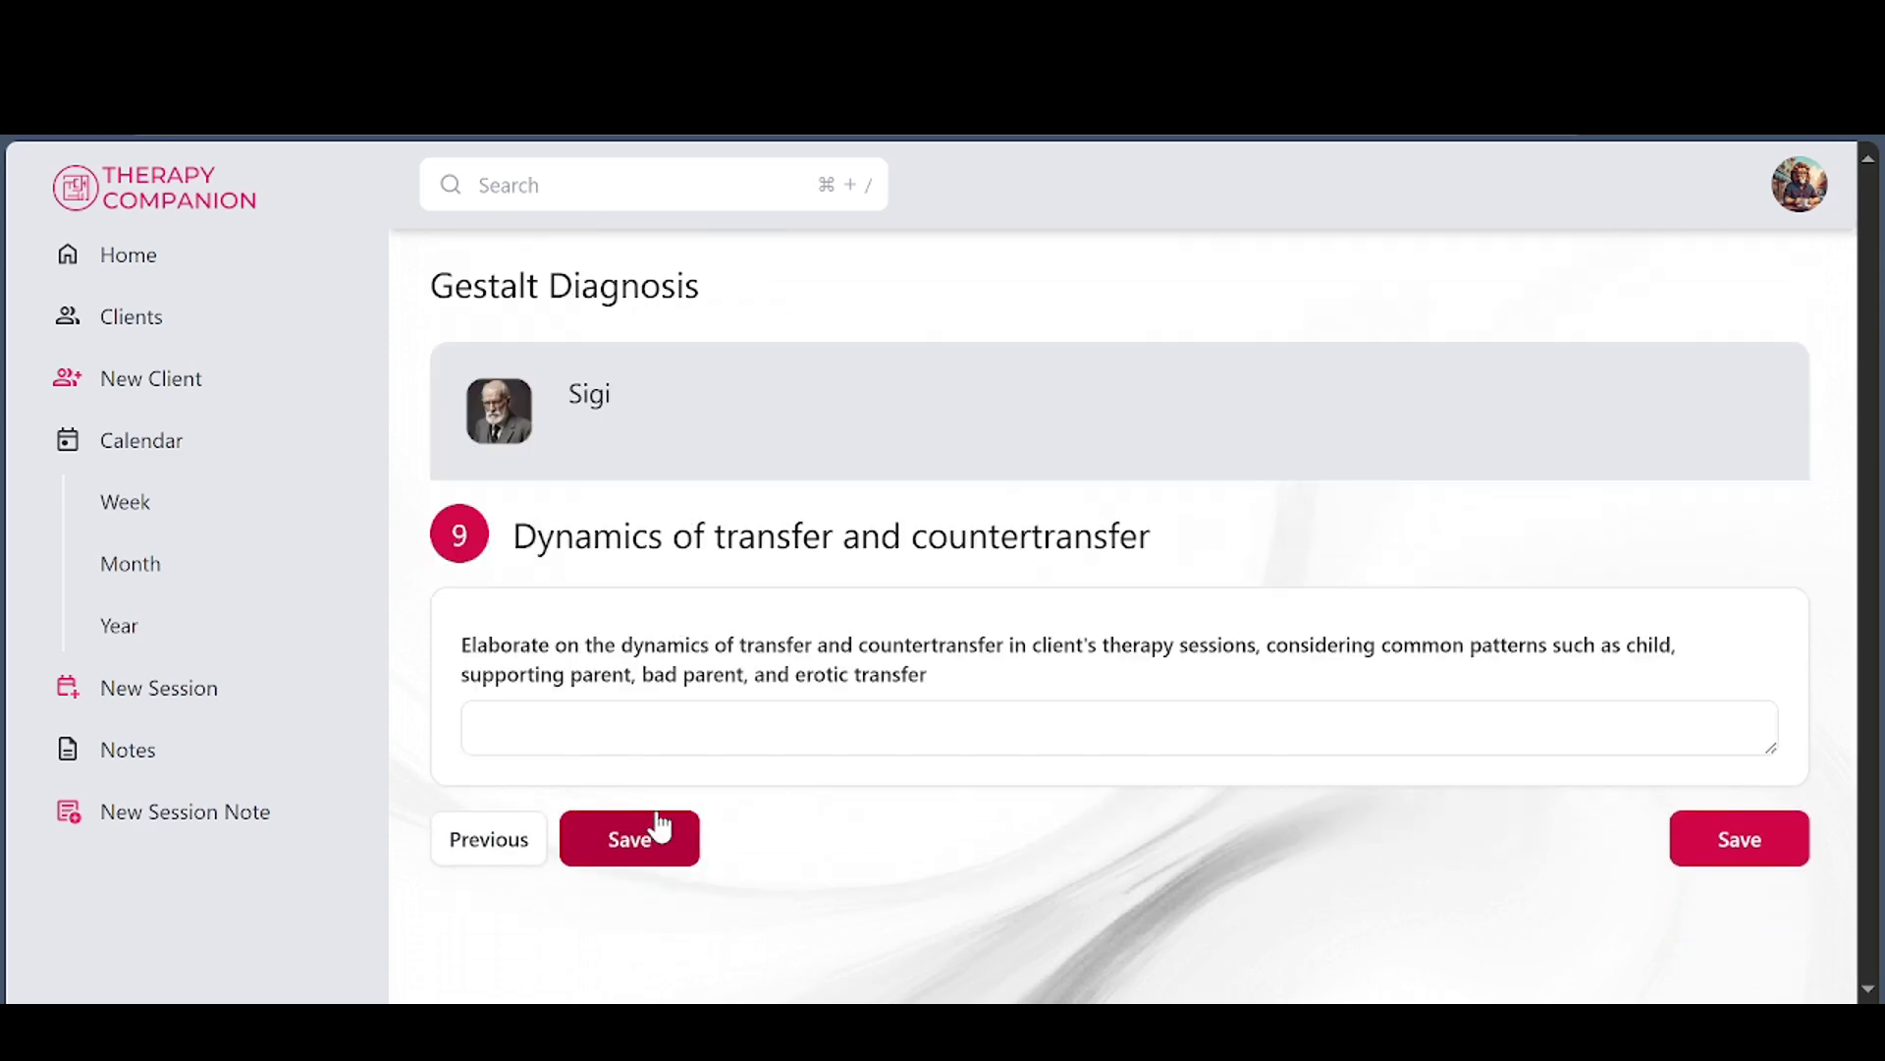
{"action": "left_click", "coordinate": [648, 858]}
{"action": "scroll", "coordinate": [980, 776], "scroll_direction": "down", "scroll_amount": 1}
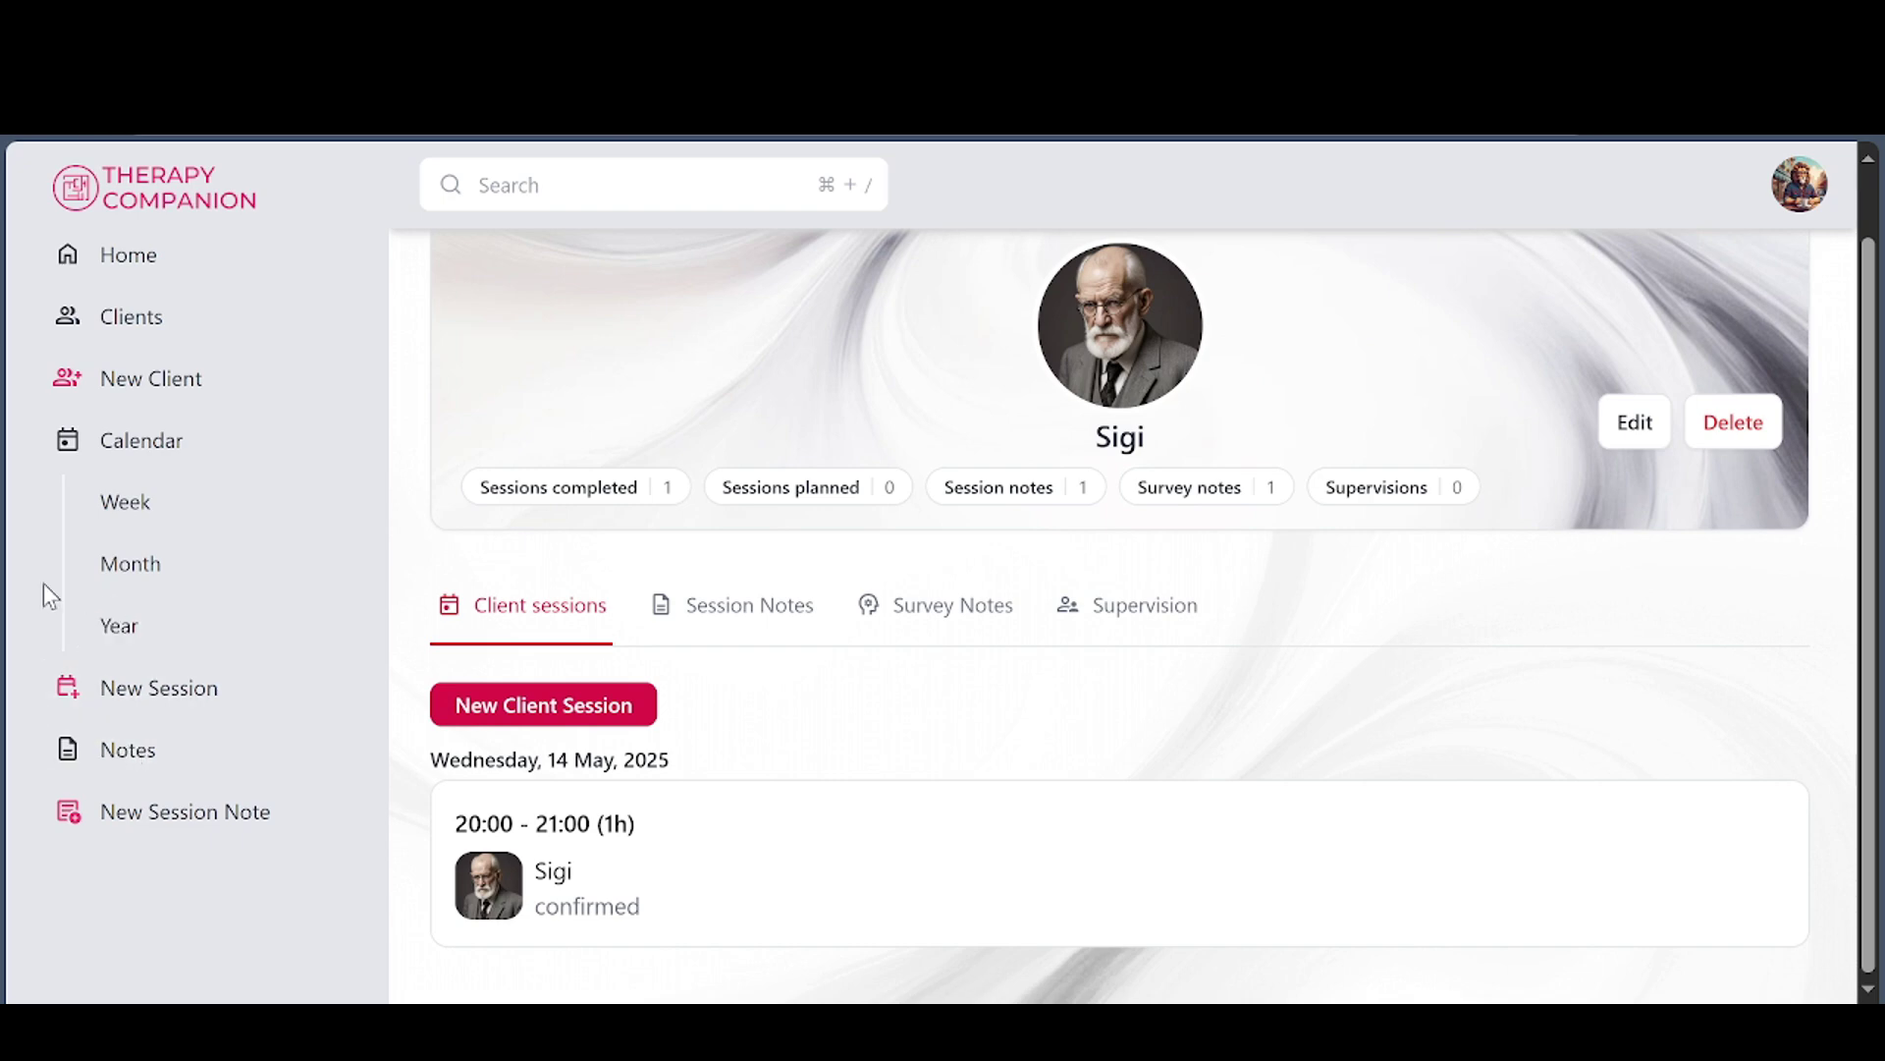
Show the list of all clients, scrolling through Eric, Leo, Roko, Sigi and others
{"action": "left_click", "coordinate": [81, 329]}
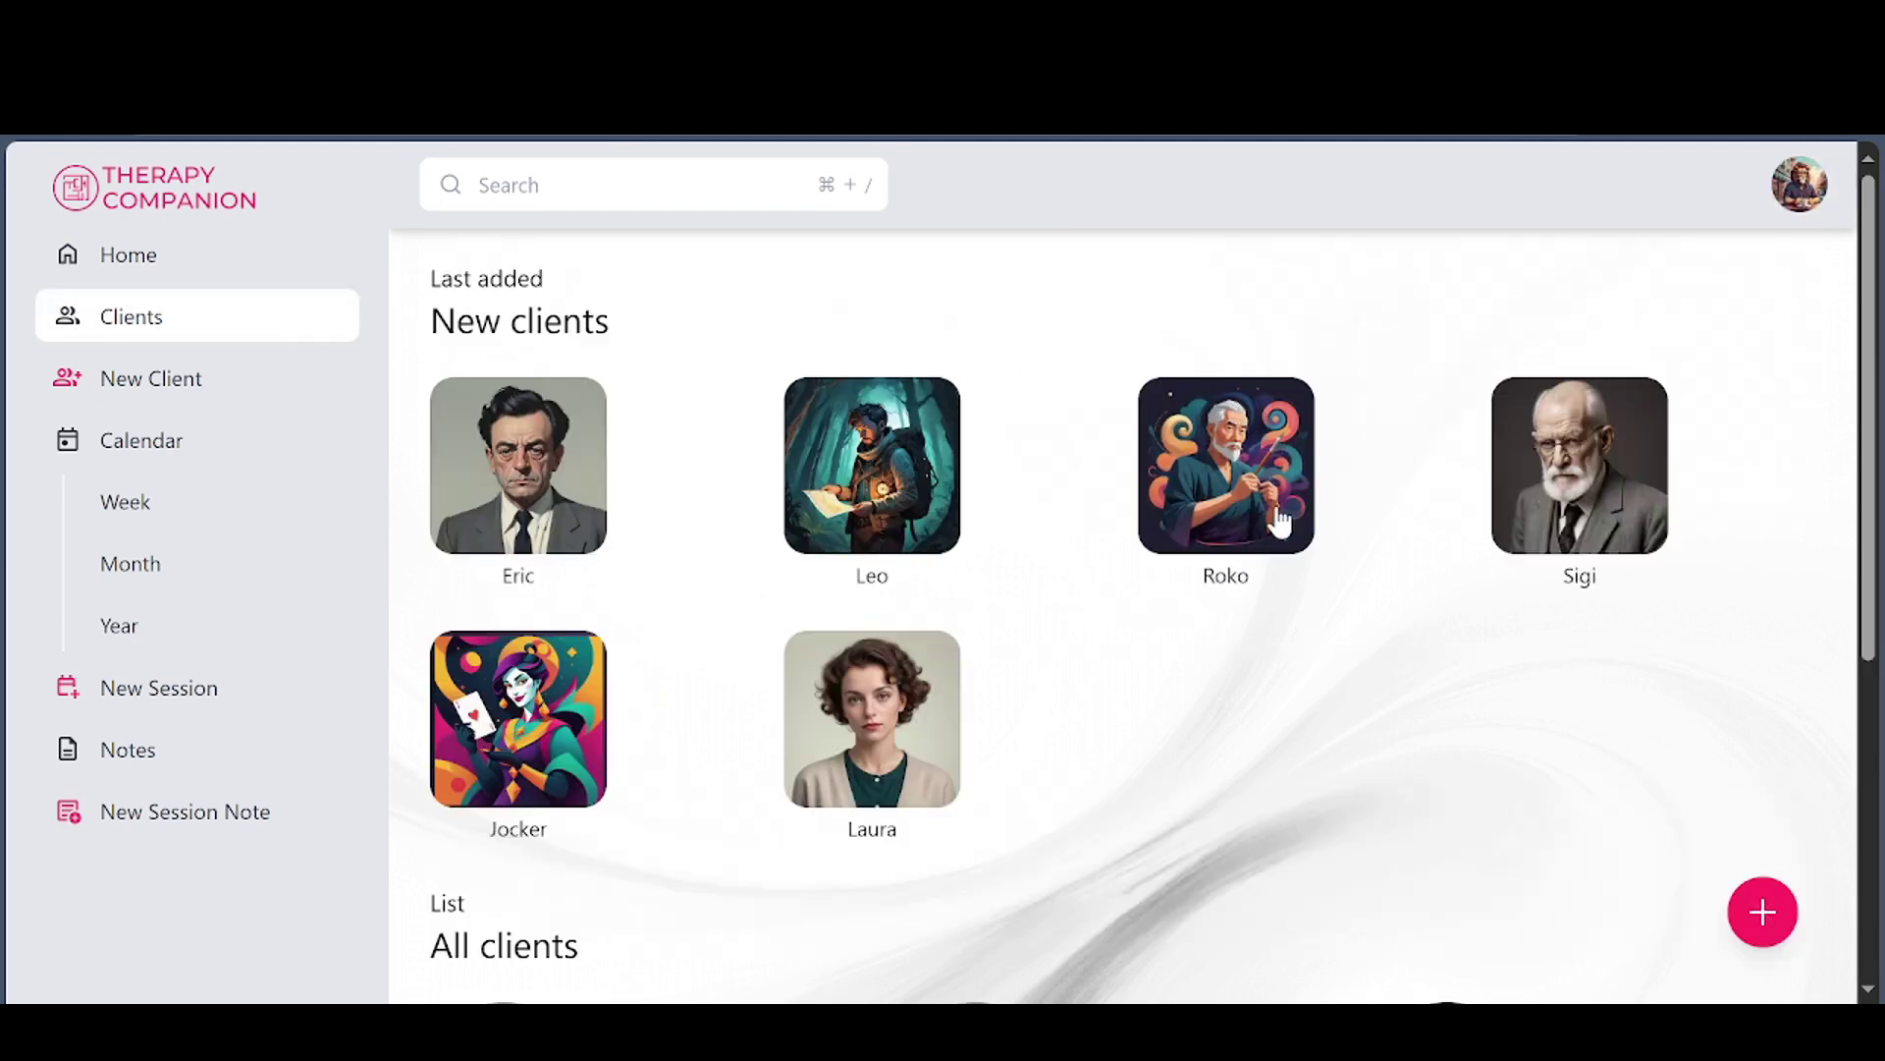
{"action": "scroll", "coordinate": [1332, 552], "scroll_direction": "down", "scroll_amount": 5}
{"action": "scroll", "coordinate": [1331, 552], "scroll_direction": "up", "scroll_amount": 3}
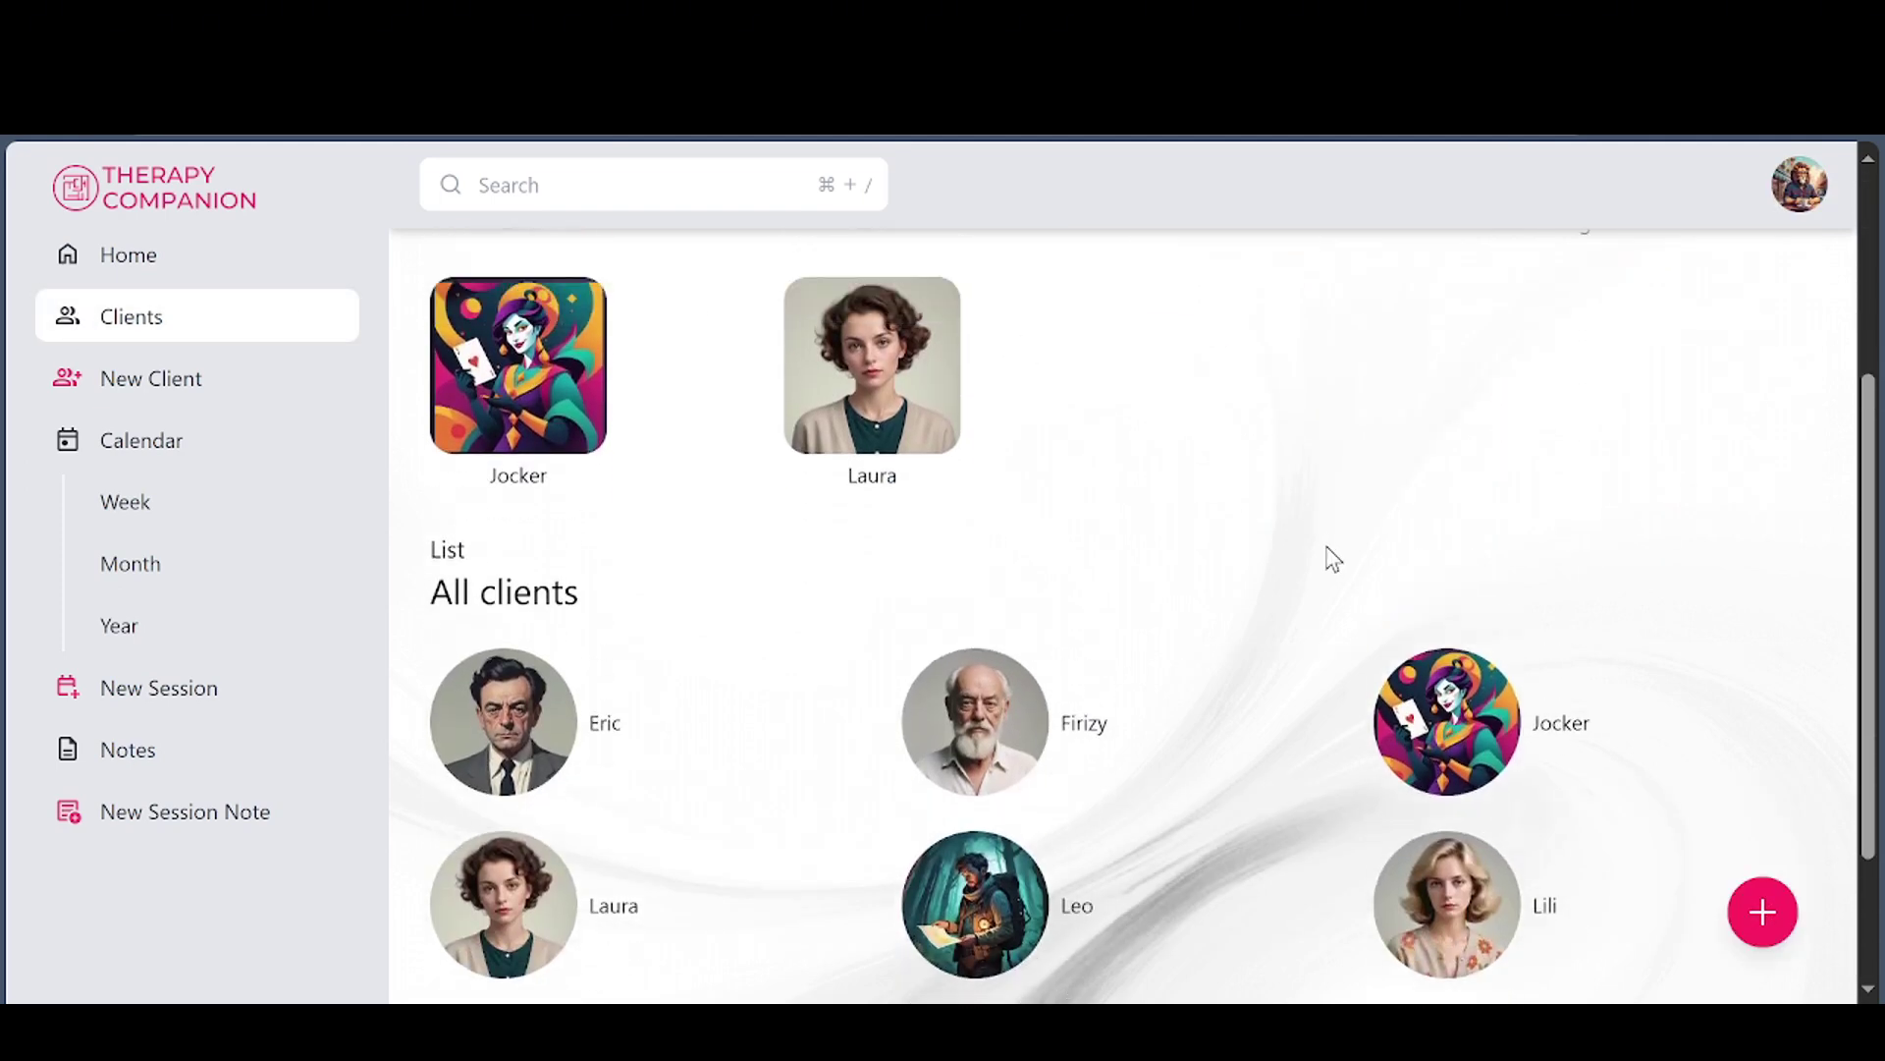
{"action": "scroll", "coordinate": [1331, 552], "scroll_direction": "up", "scroll_amount": 2}
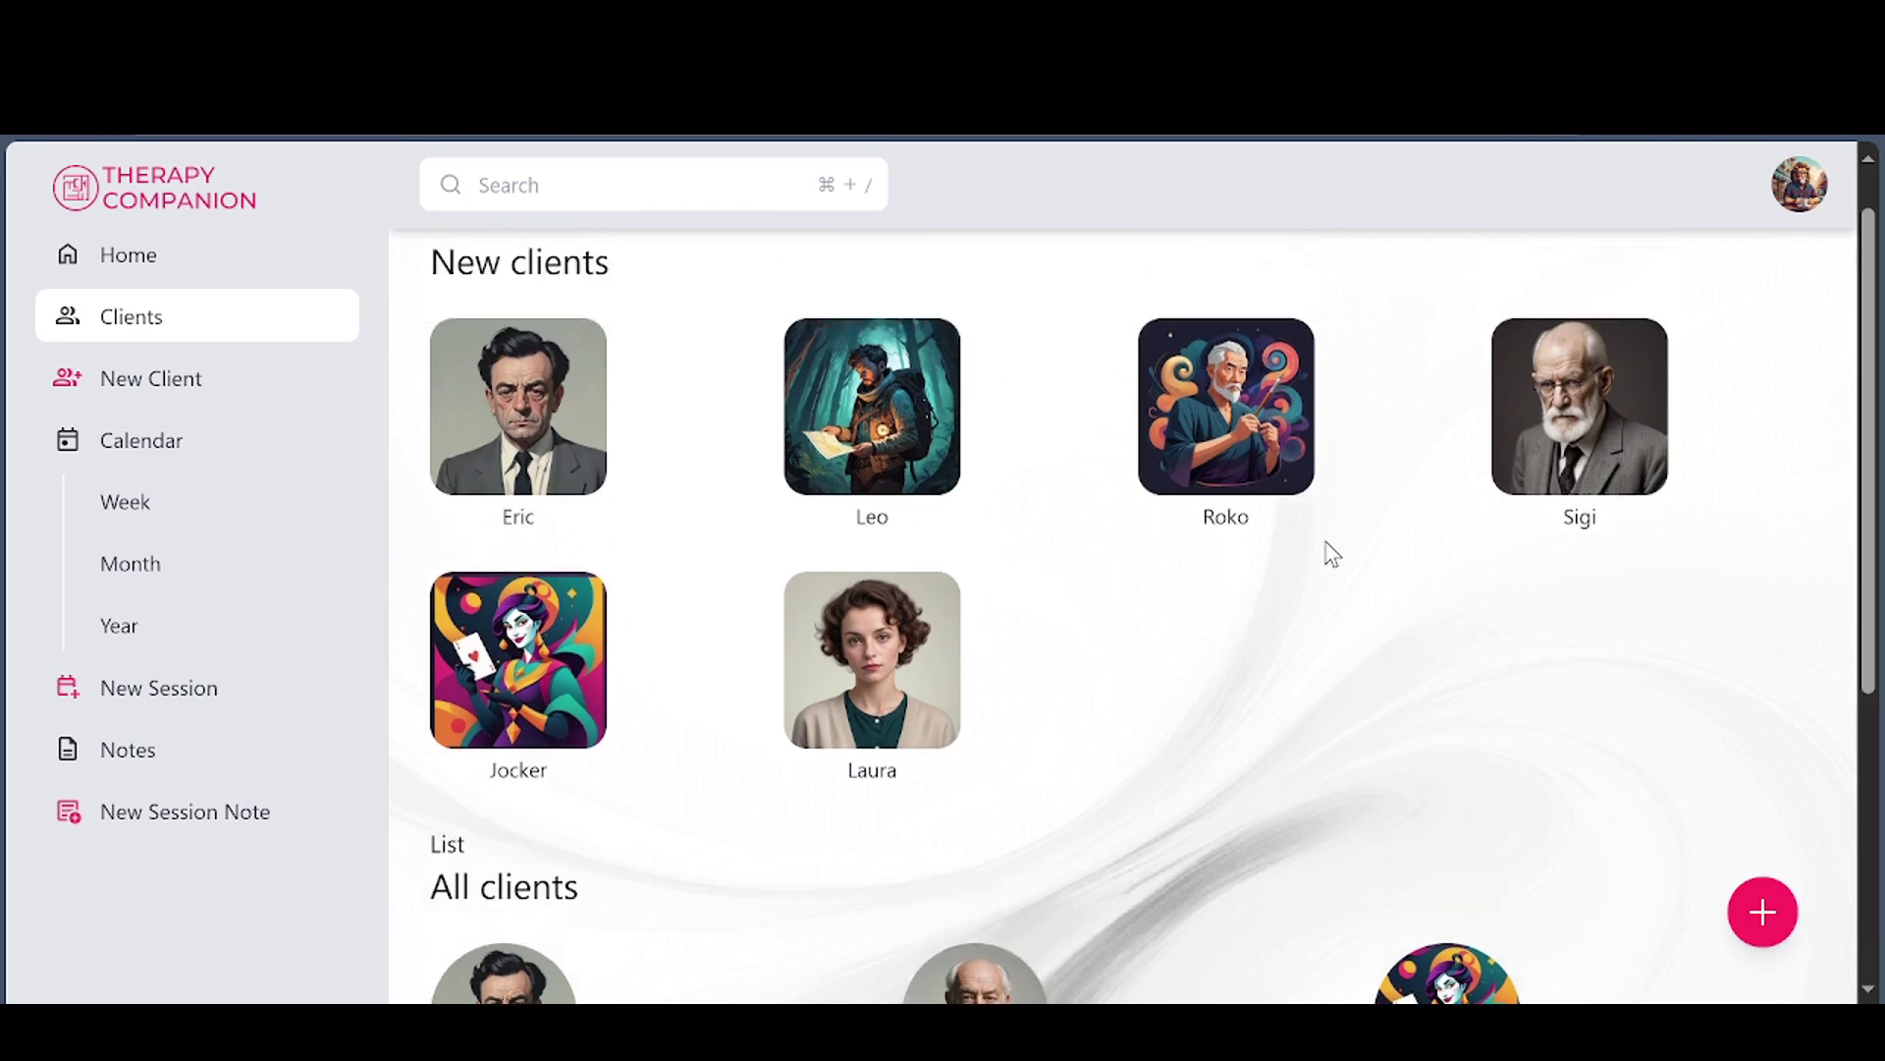
Run a global search for 'sig' and look over the results
{"action": "left_click", "coordinate": [521, 187]}
{"action": "type", "text": "salt"}
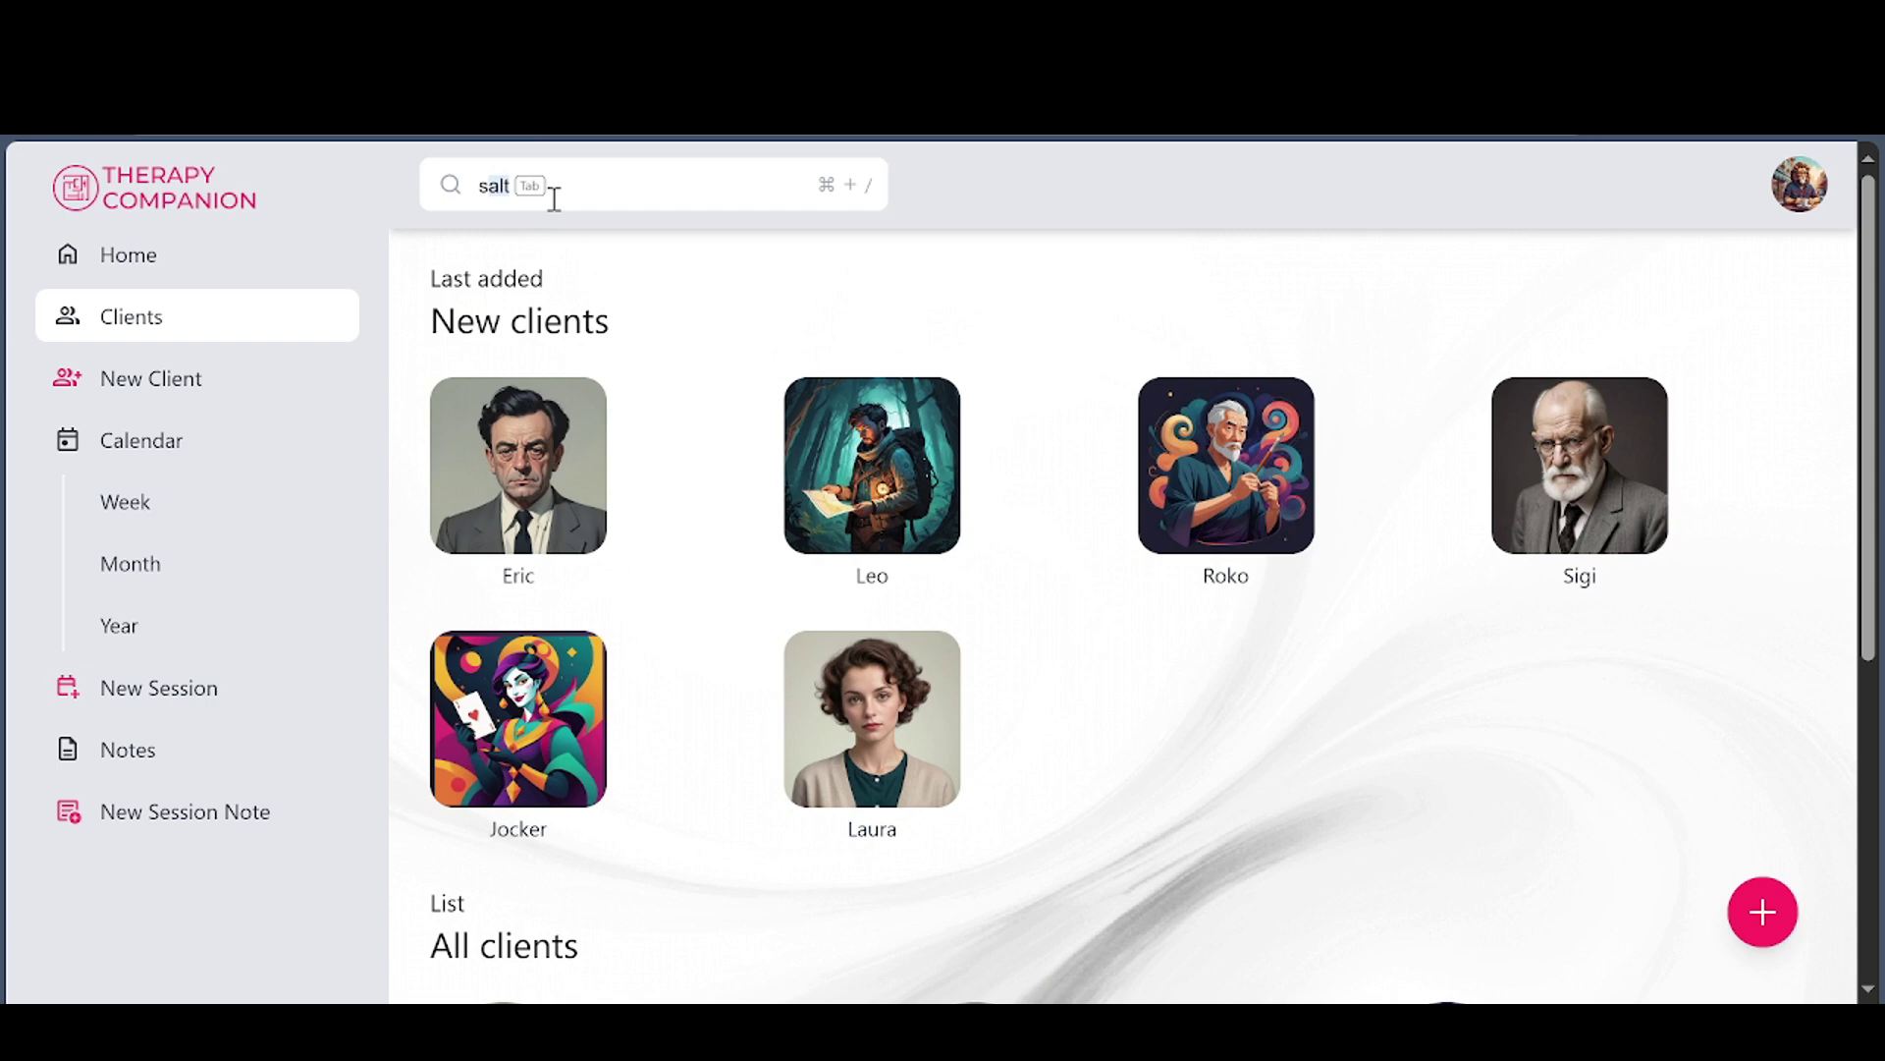
{"action": "type", "text": "i"}
{"action": "type", "text": "g"}
{"action": "key", "text": "Return"}
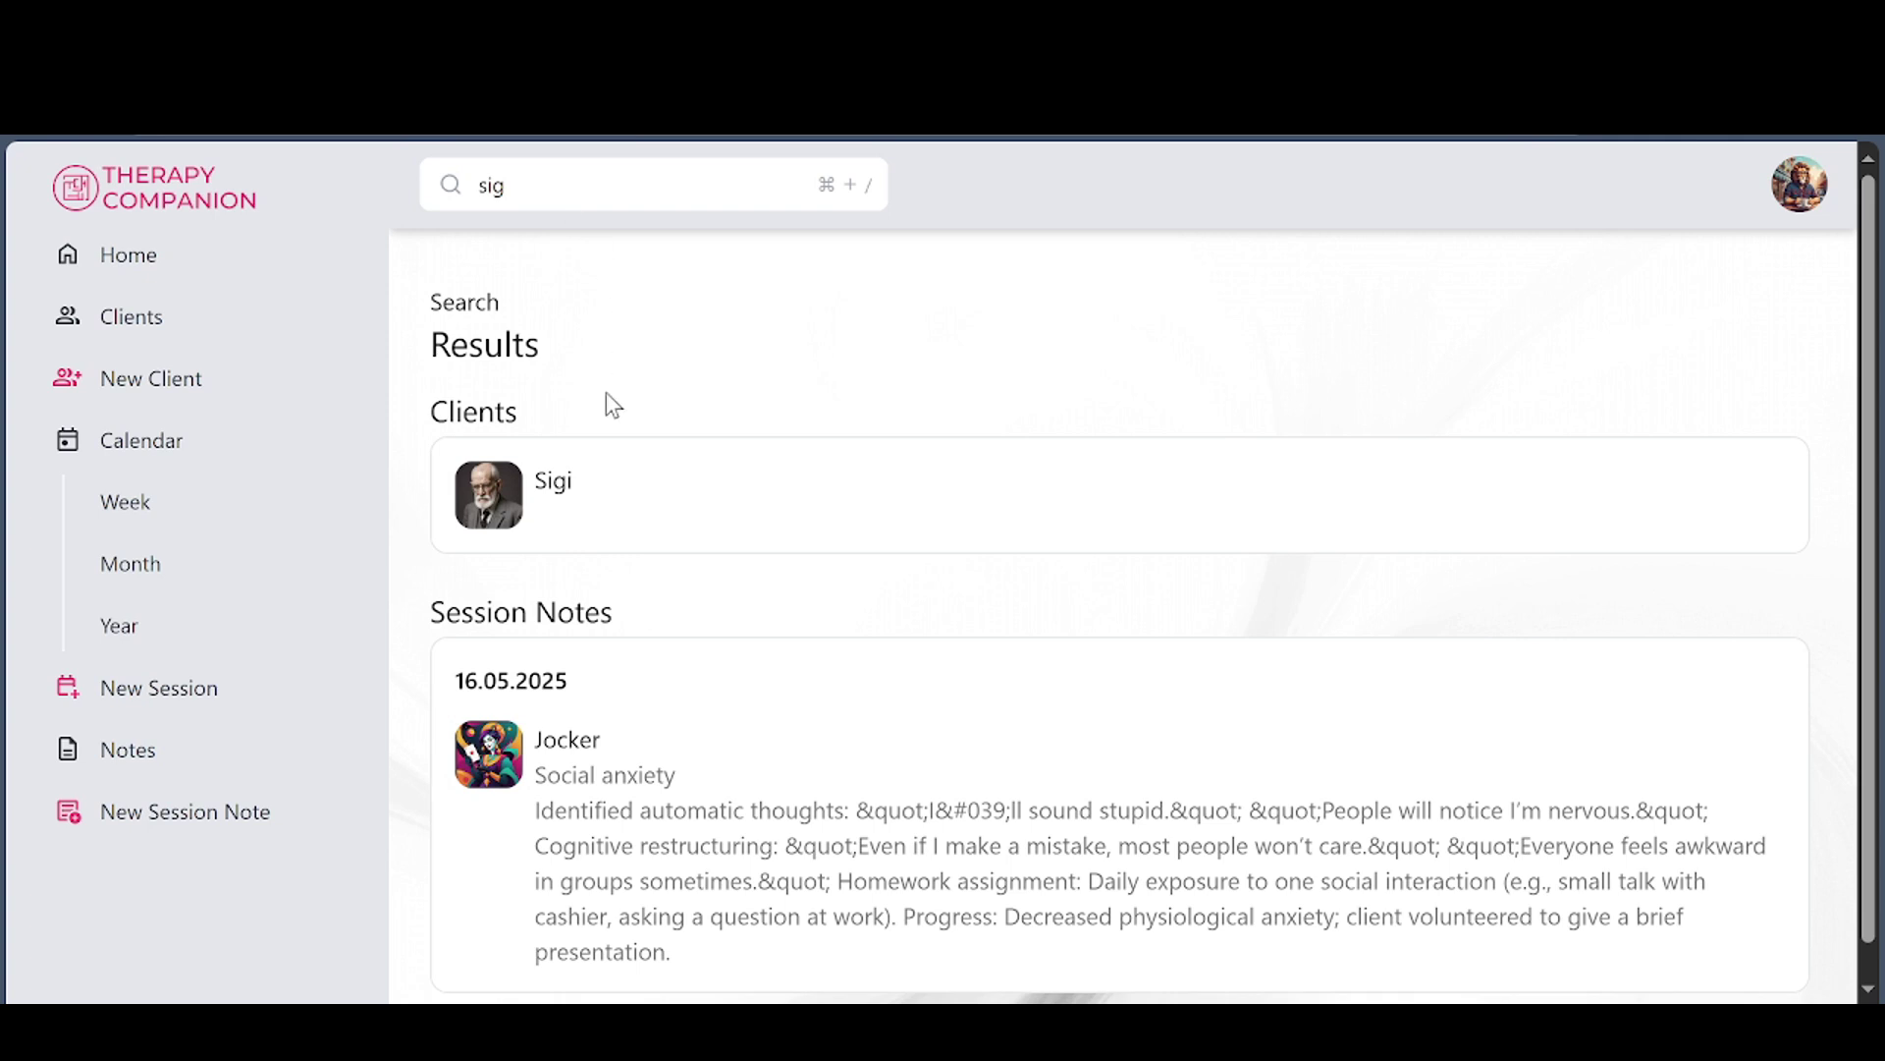
{"action": "scroll", "coordinate": [720, 740], "scroll_direction": "down", "scroll_amount": 1}
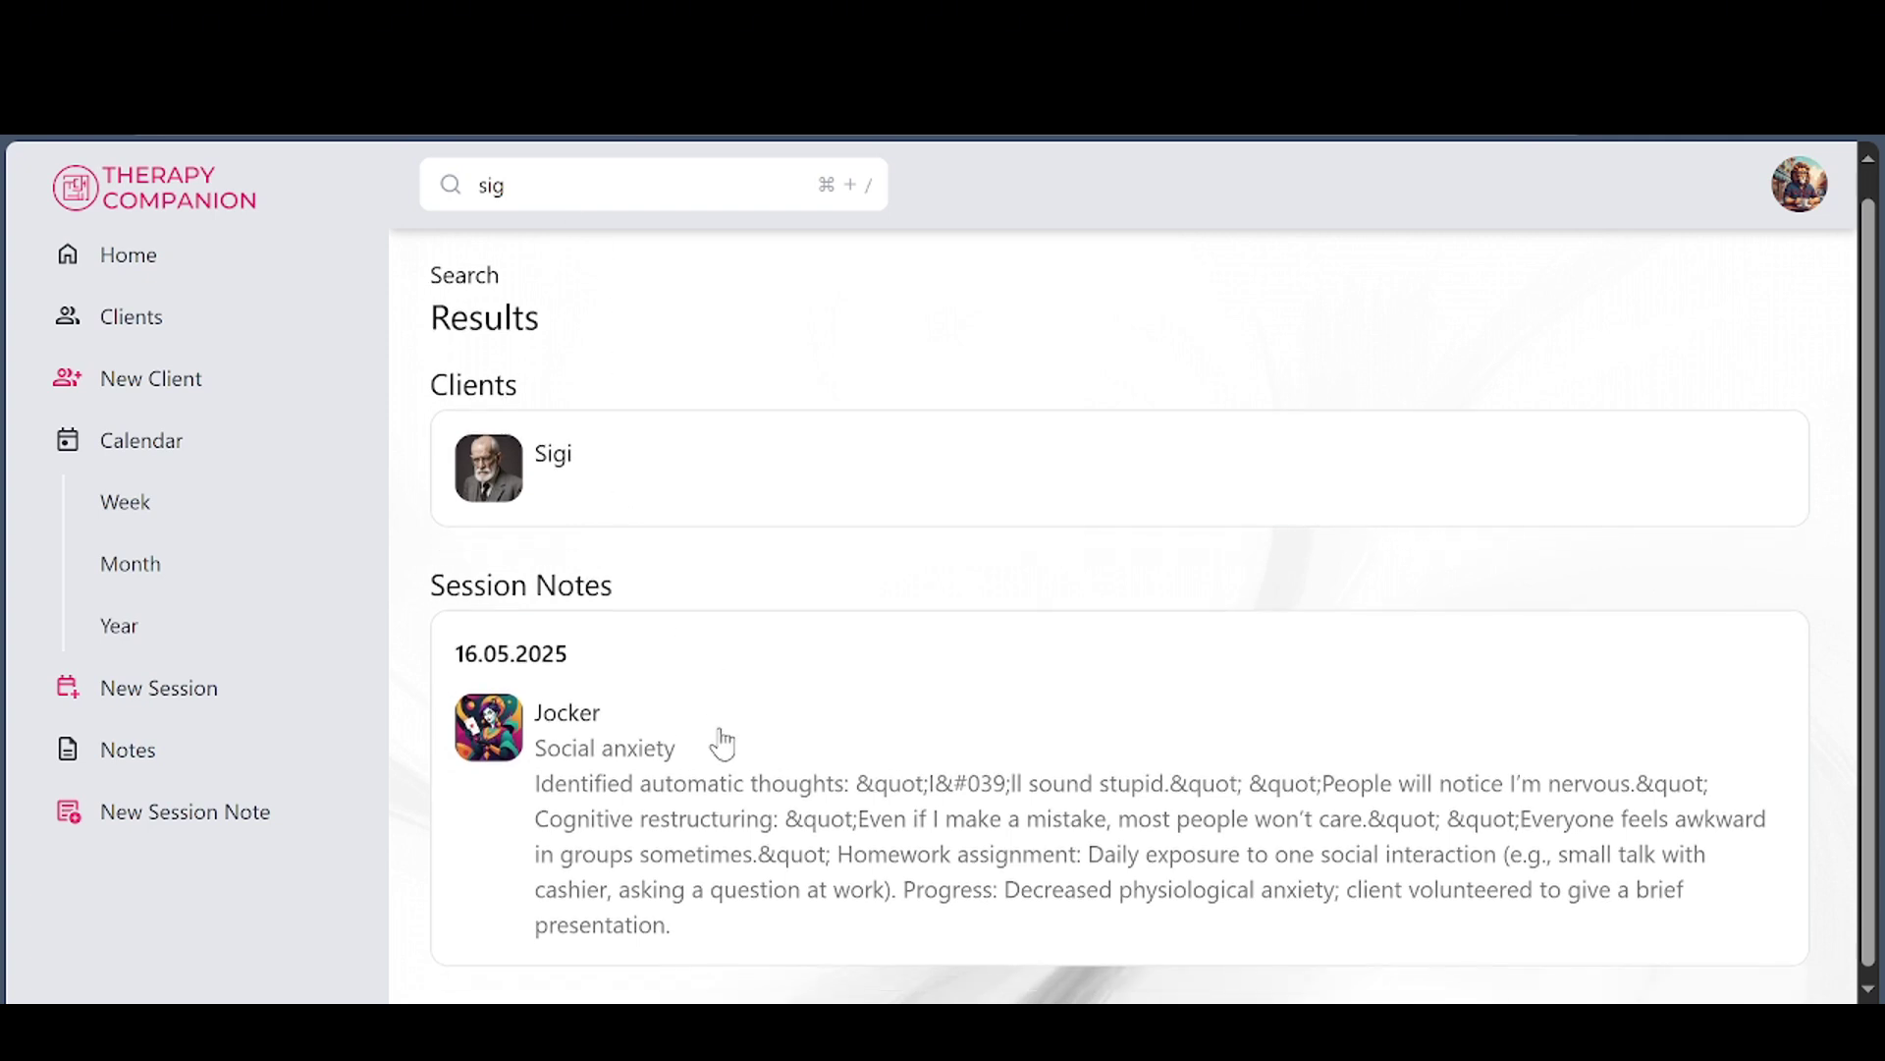
{"action": "scroll", "coordinate": [750, 776], "scroll_direction": "up", "scroll_amount": 1}
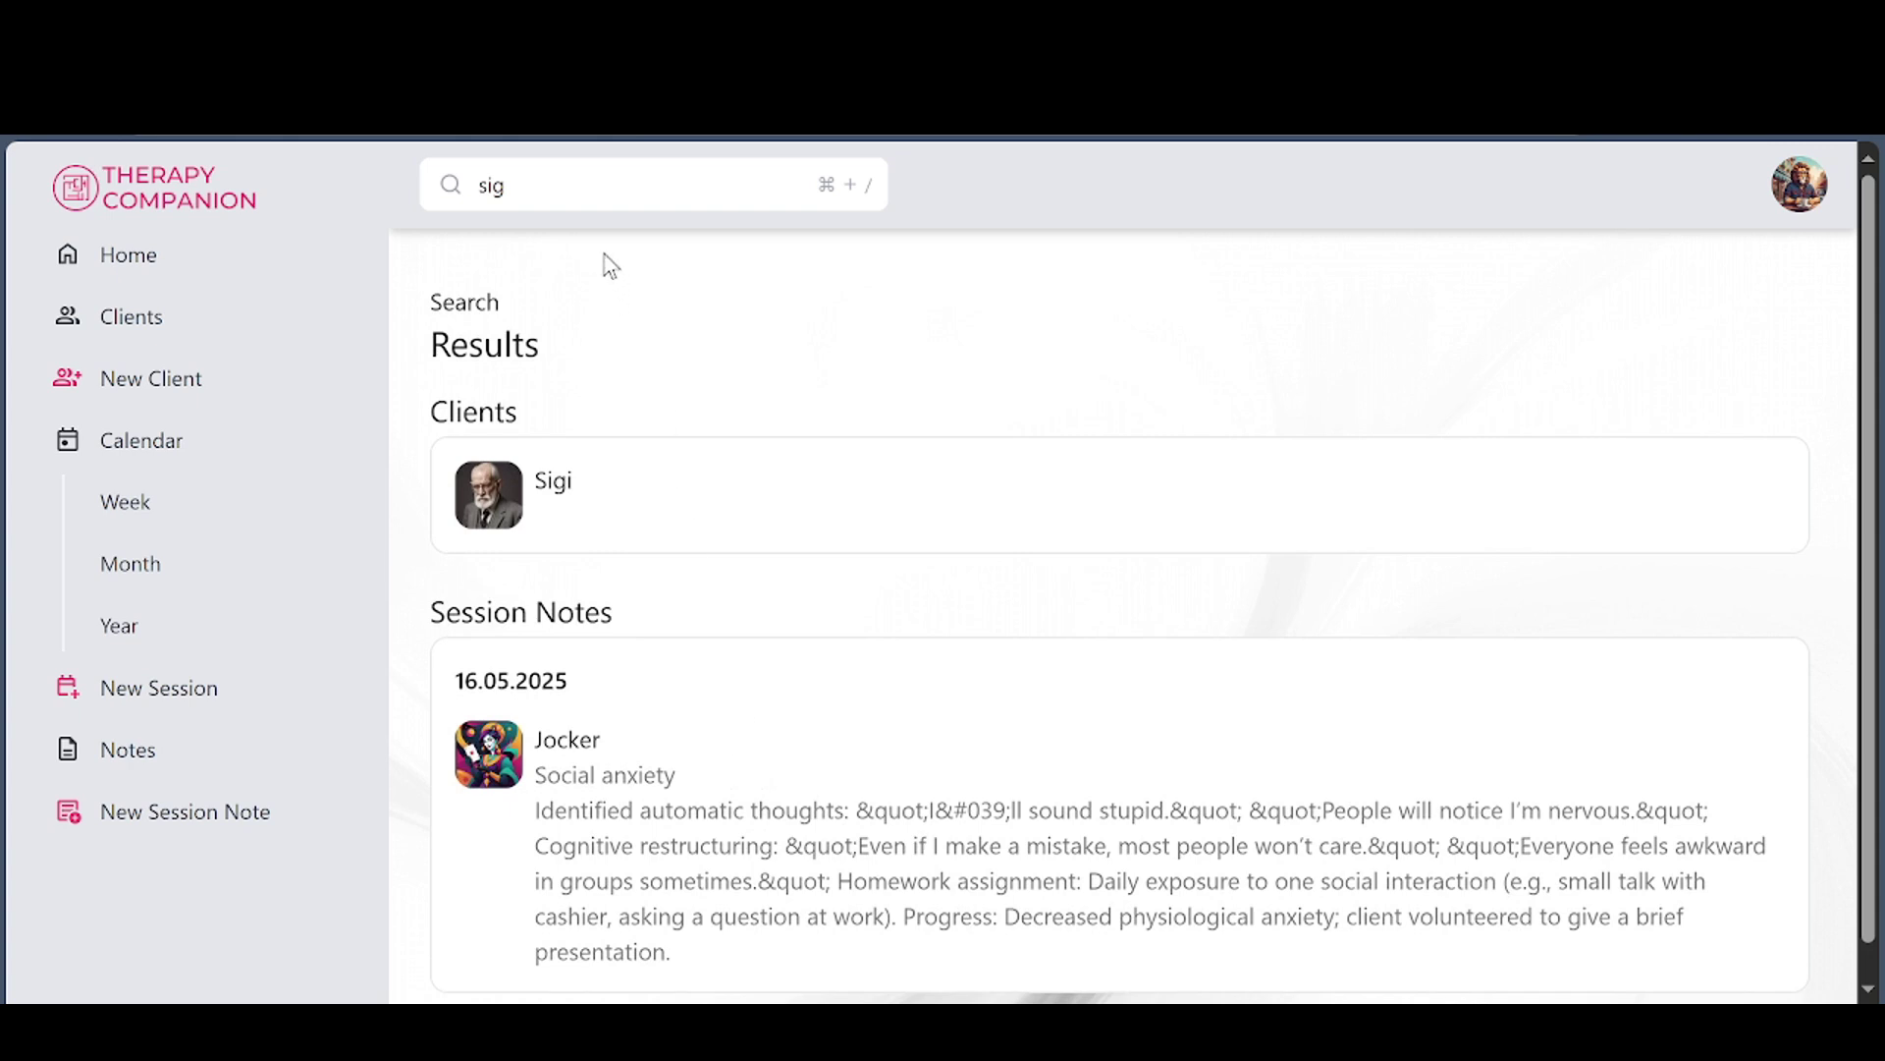
Replace the search term with 'depress' and run the search
{"action": "double_click", "coordinate": [515, 184]}
{"action": "type", "text": "d"}
{"action": "key", "text": "Tab"}
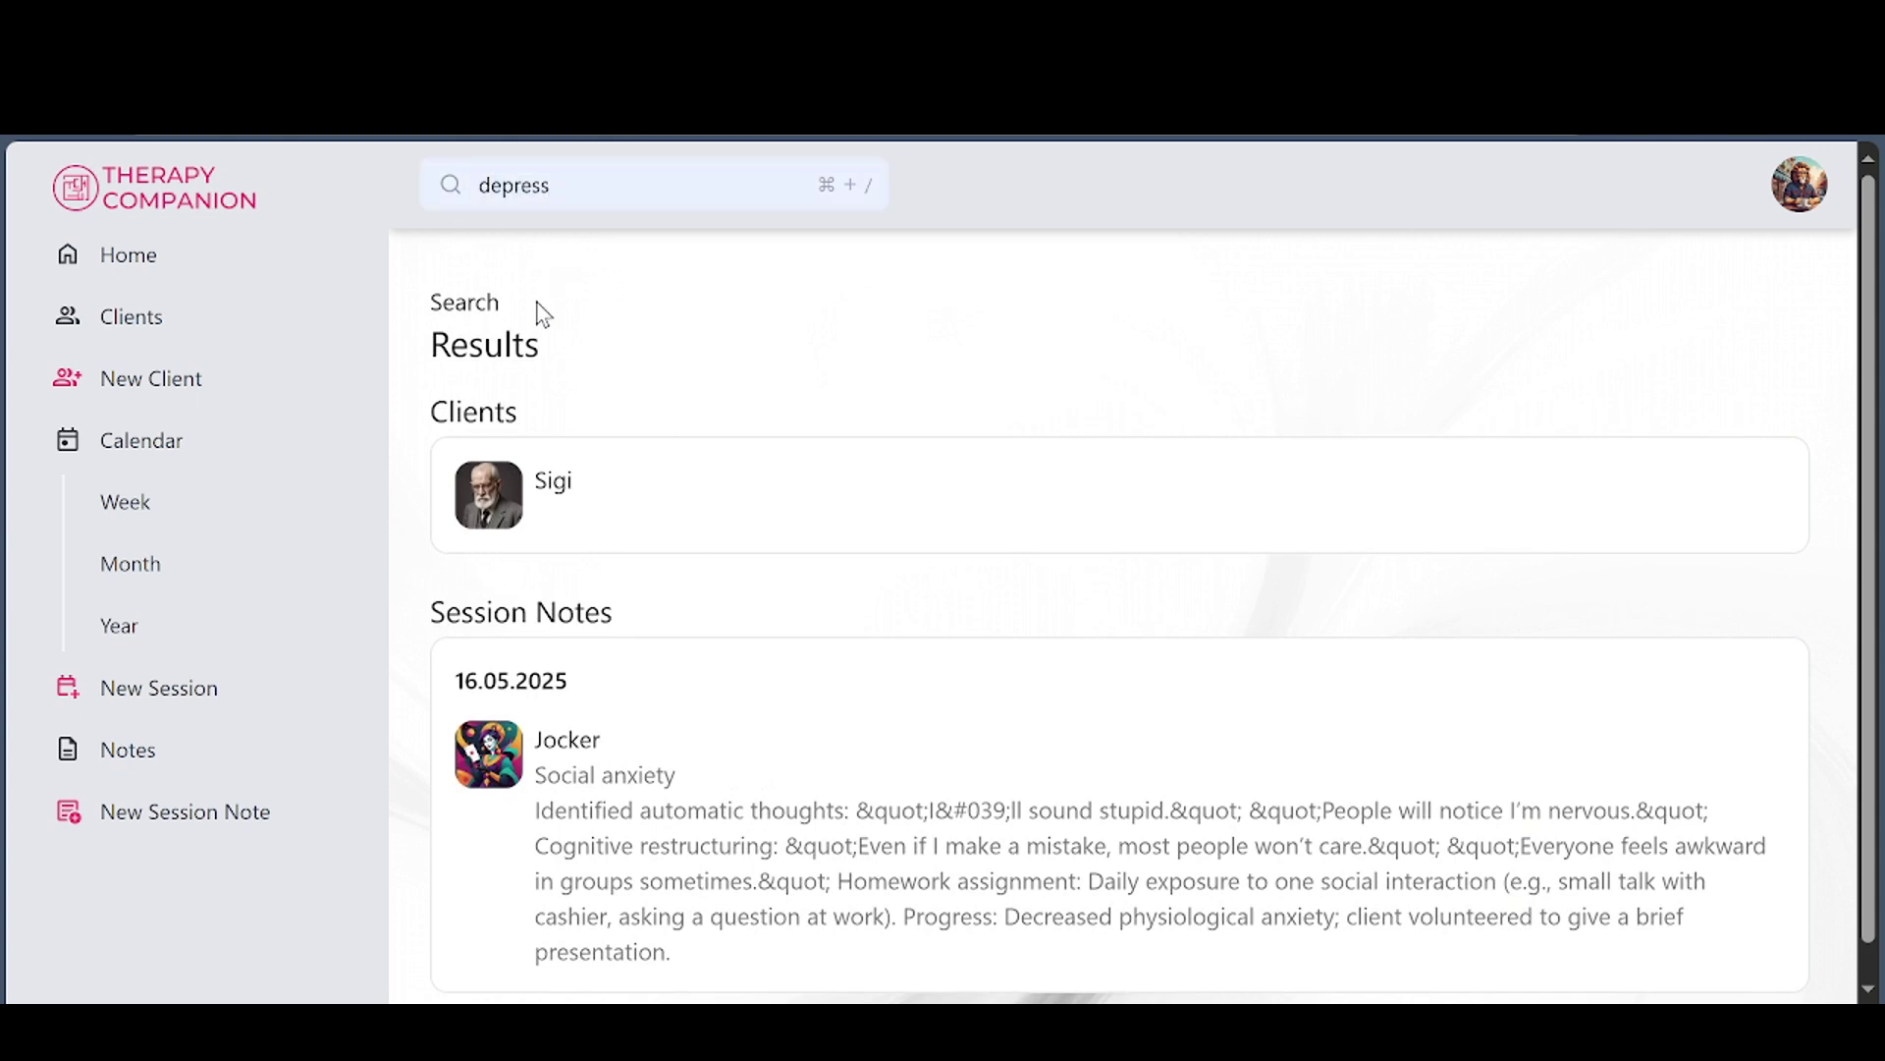
{"action": "key", "text": "Return"}
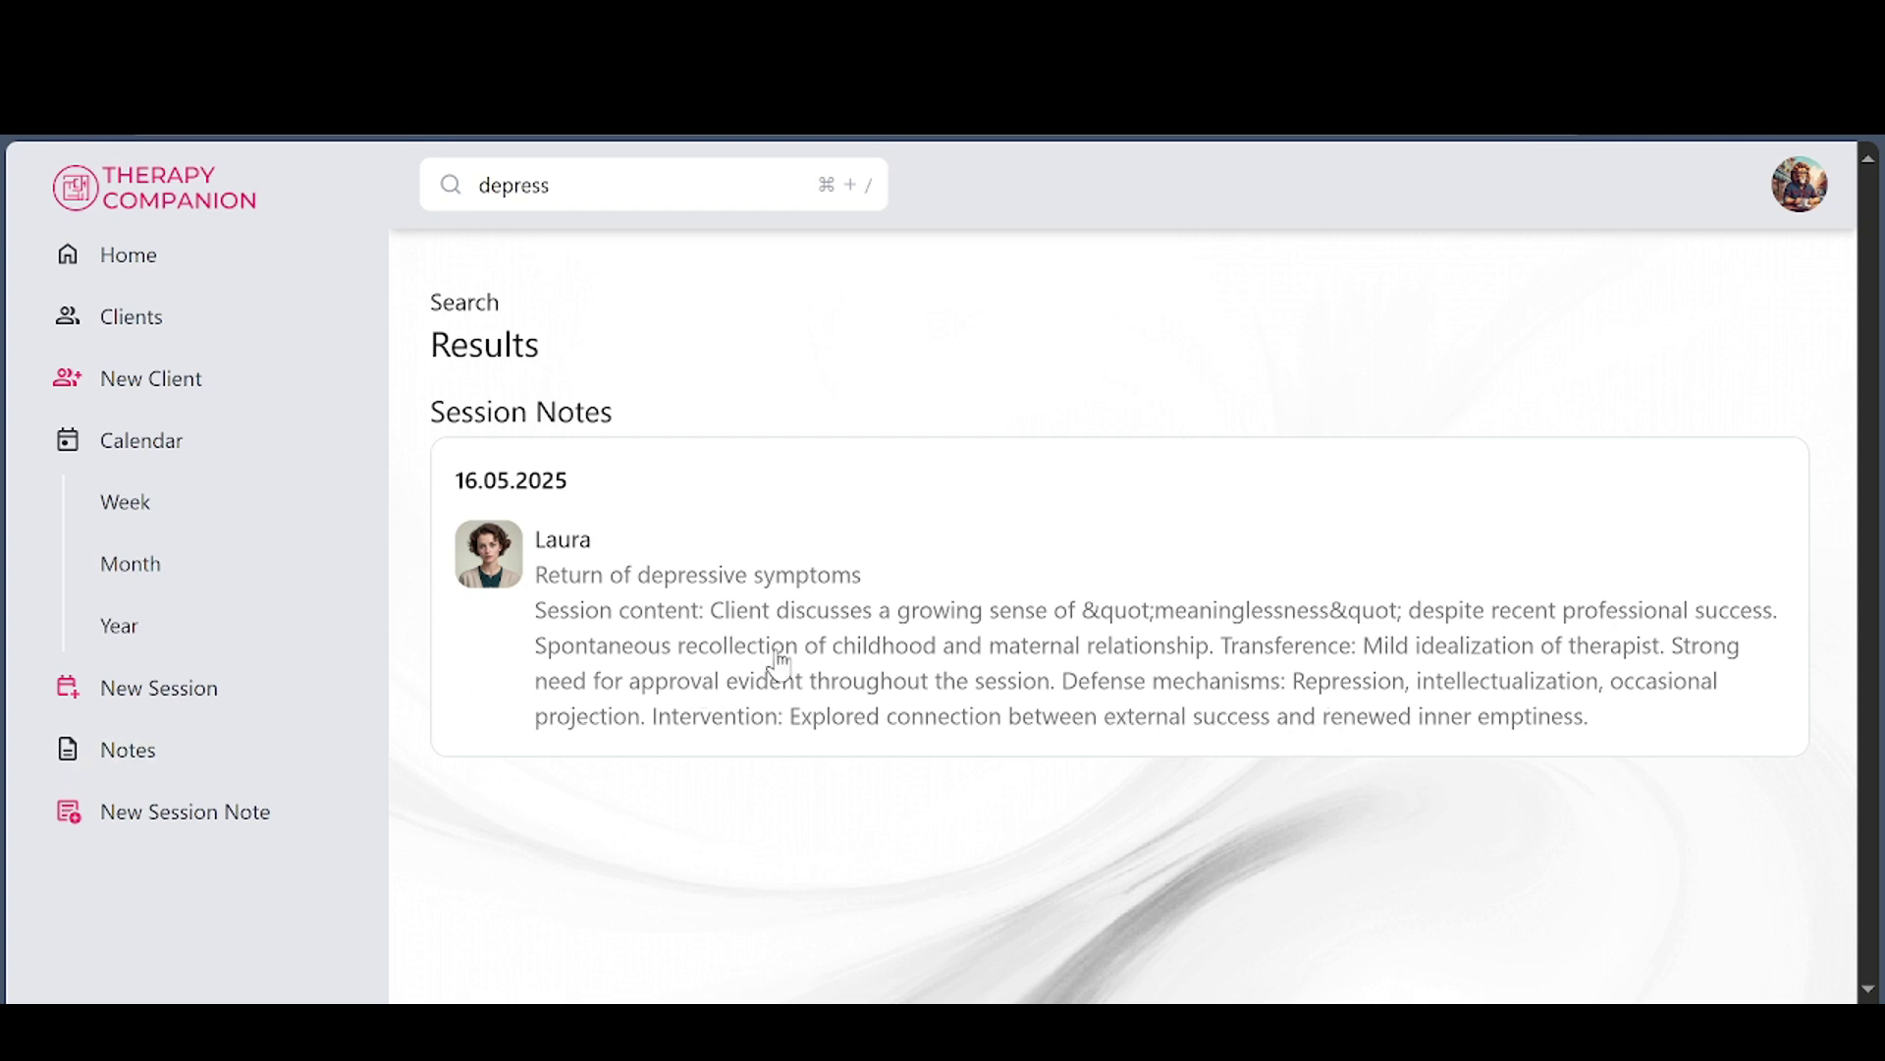
Find Roko's boundaries session note in the Notes list and read it
{"action": "left_click", "coordinate": [174, 766]}
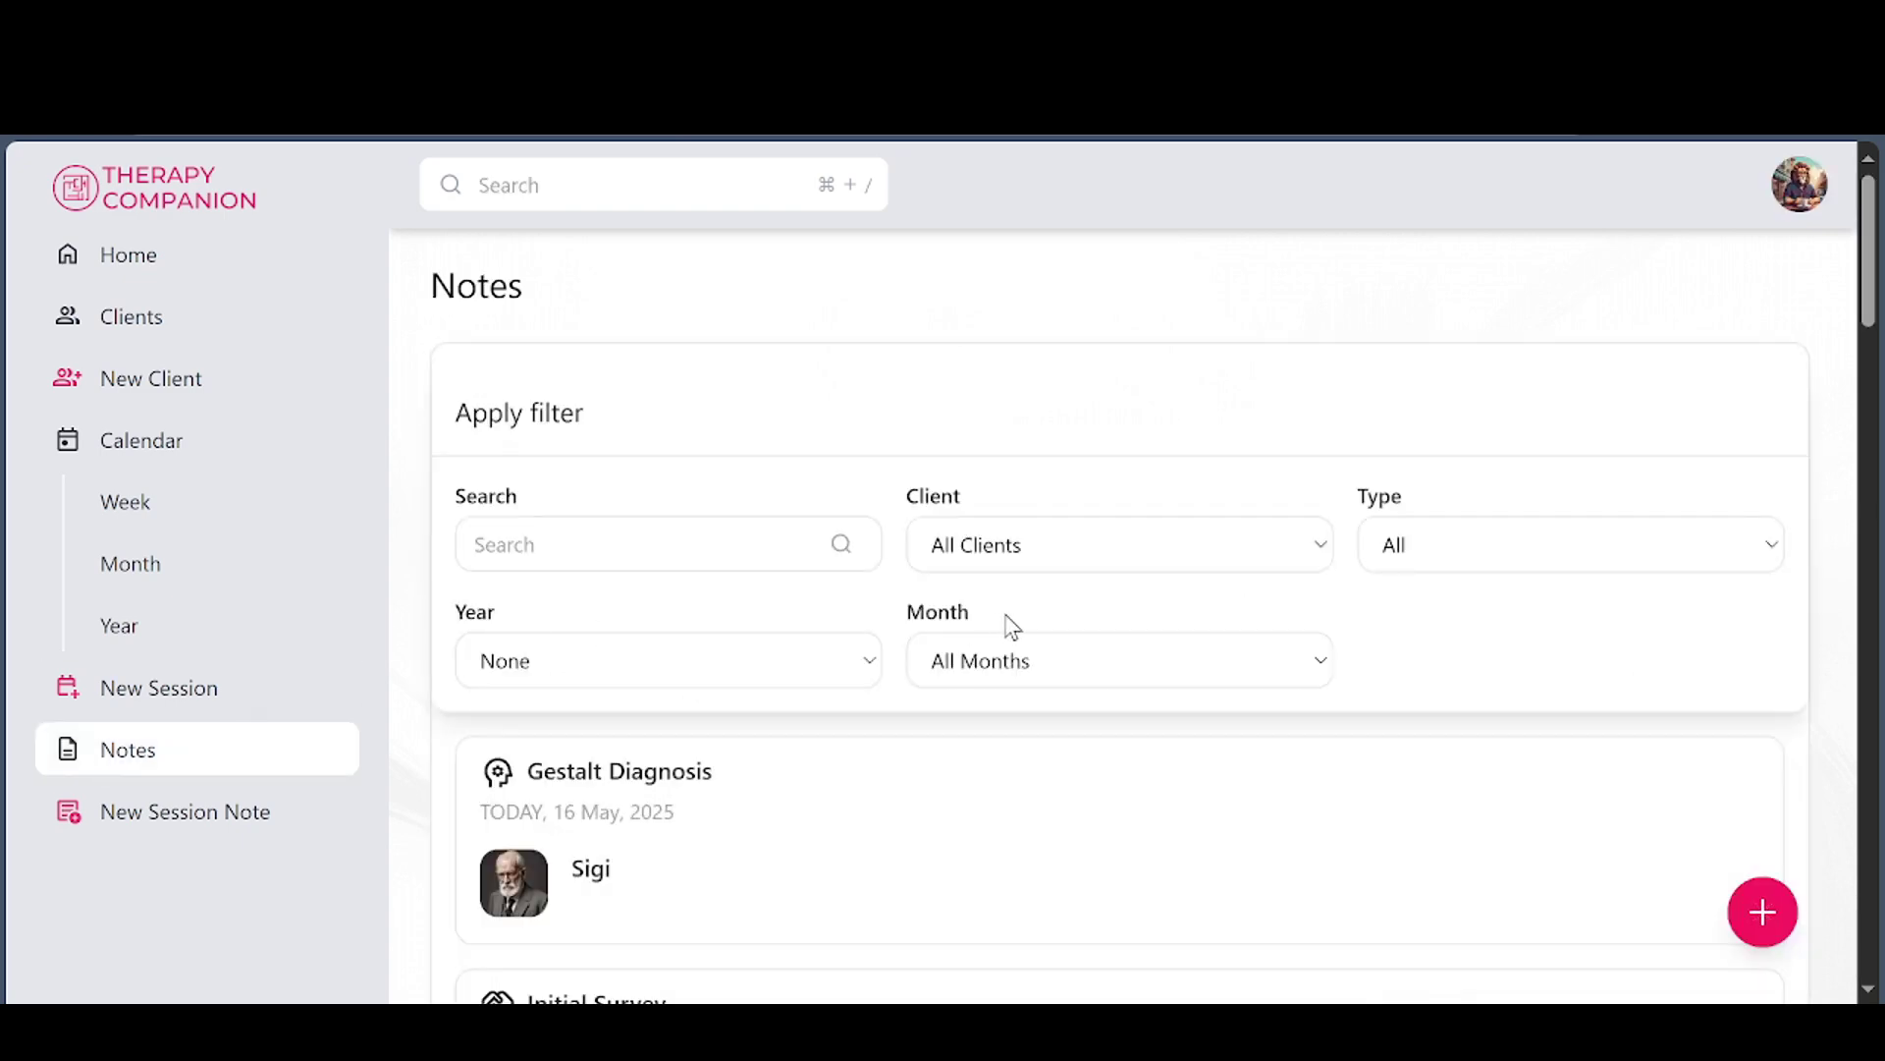
{"action": "scroll", "coordinate": [1052, 661], "scroll_direction": "down", "scroll_amount": 9}
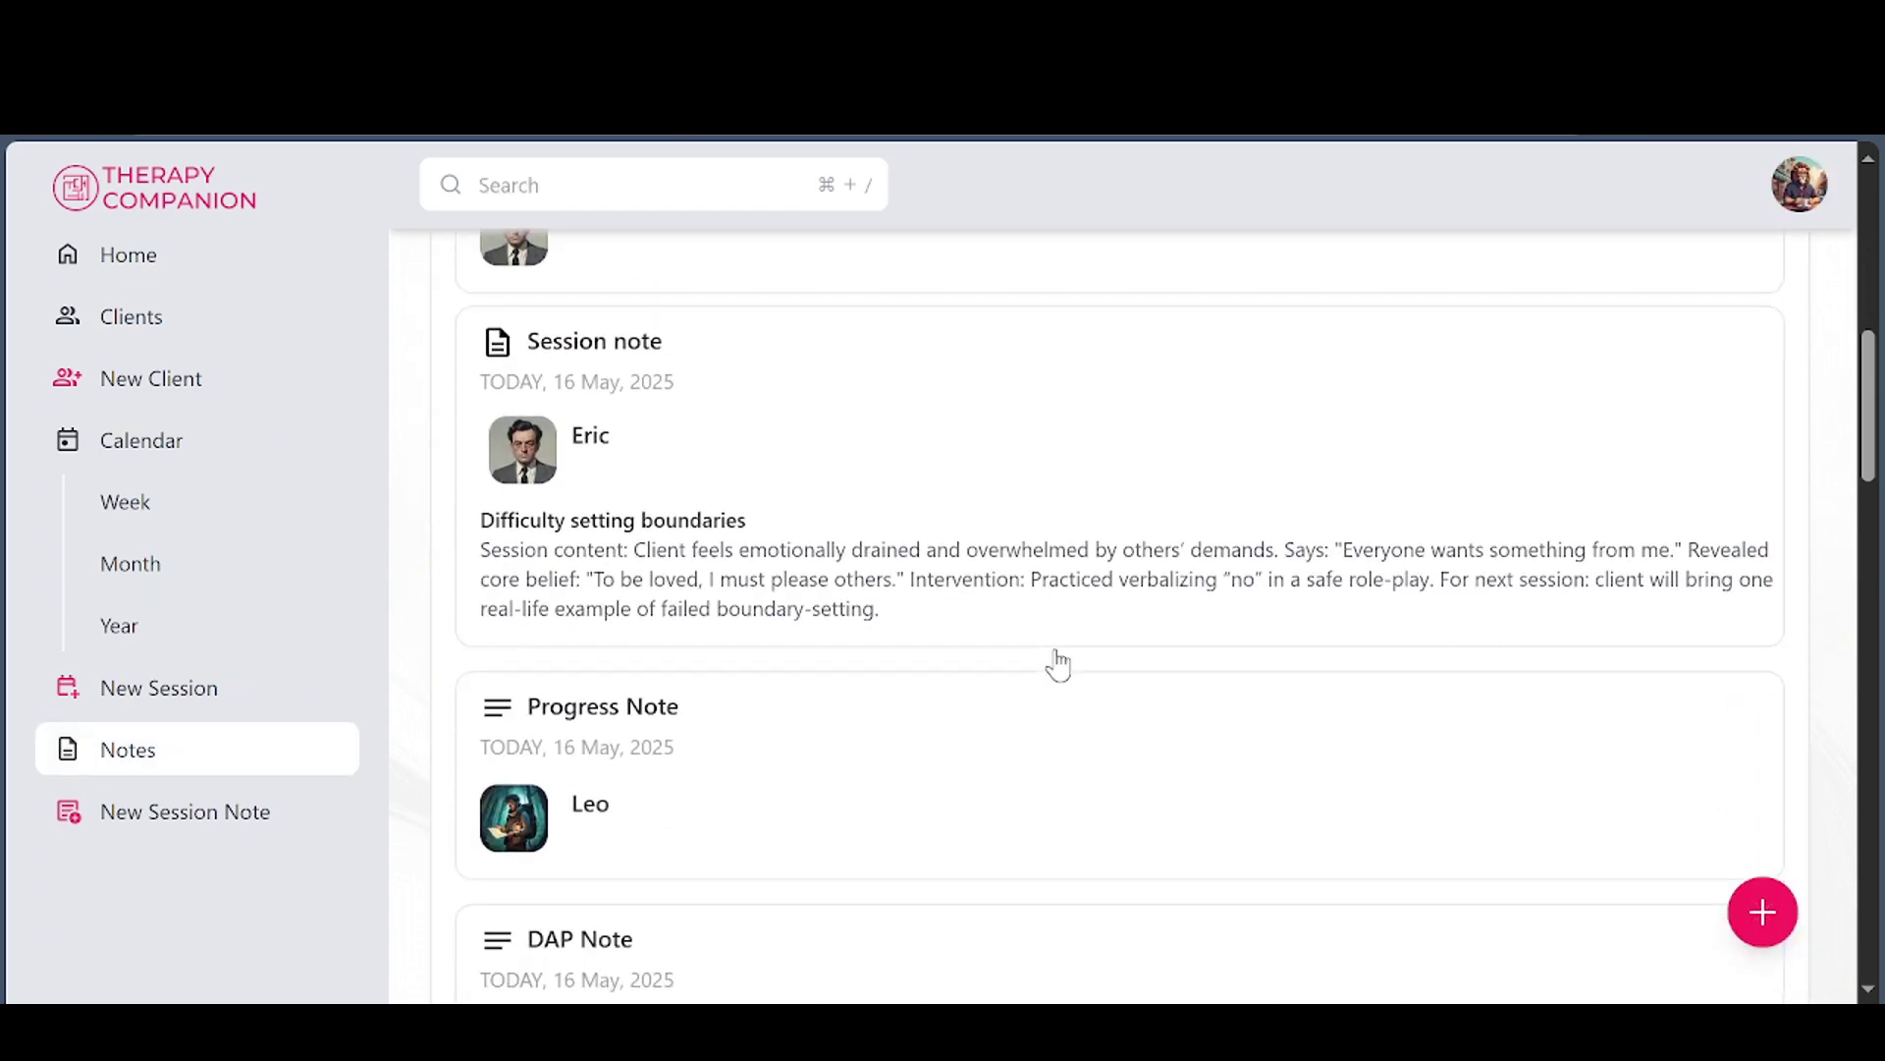
{"action": "scroll", "coordinate": [1057, 665], "scroll_direction": "down", "scroll_amount": 16}
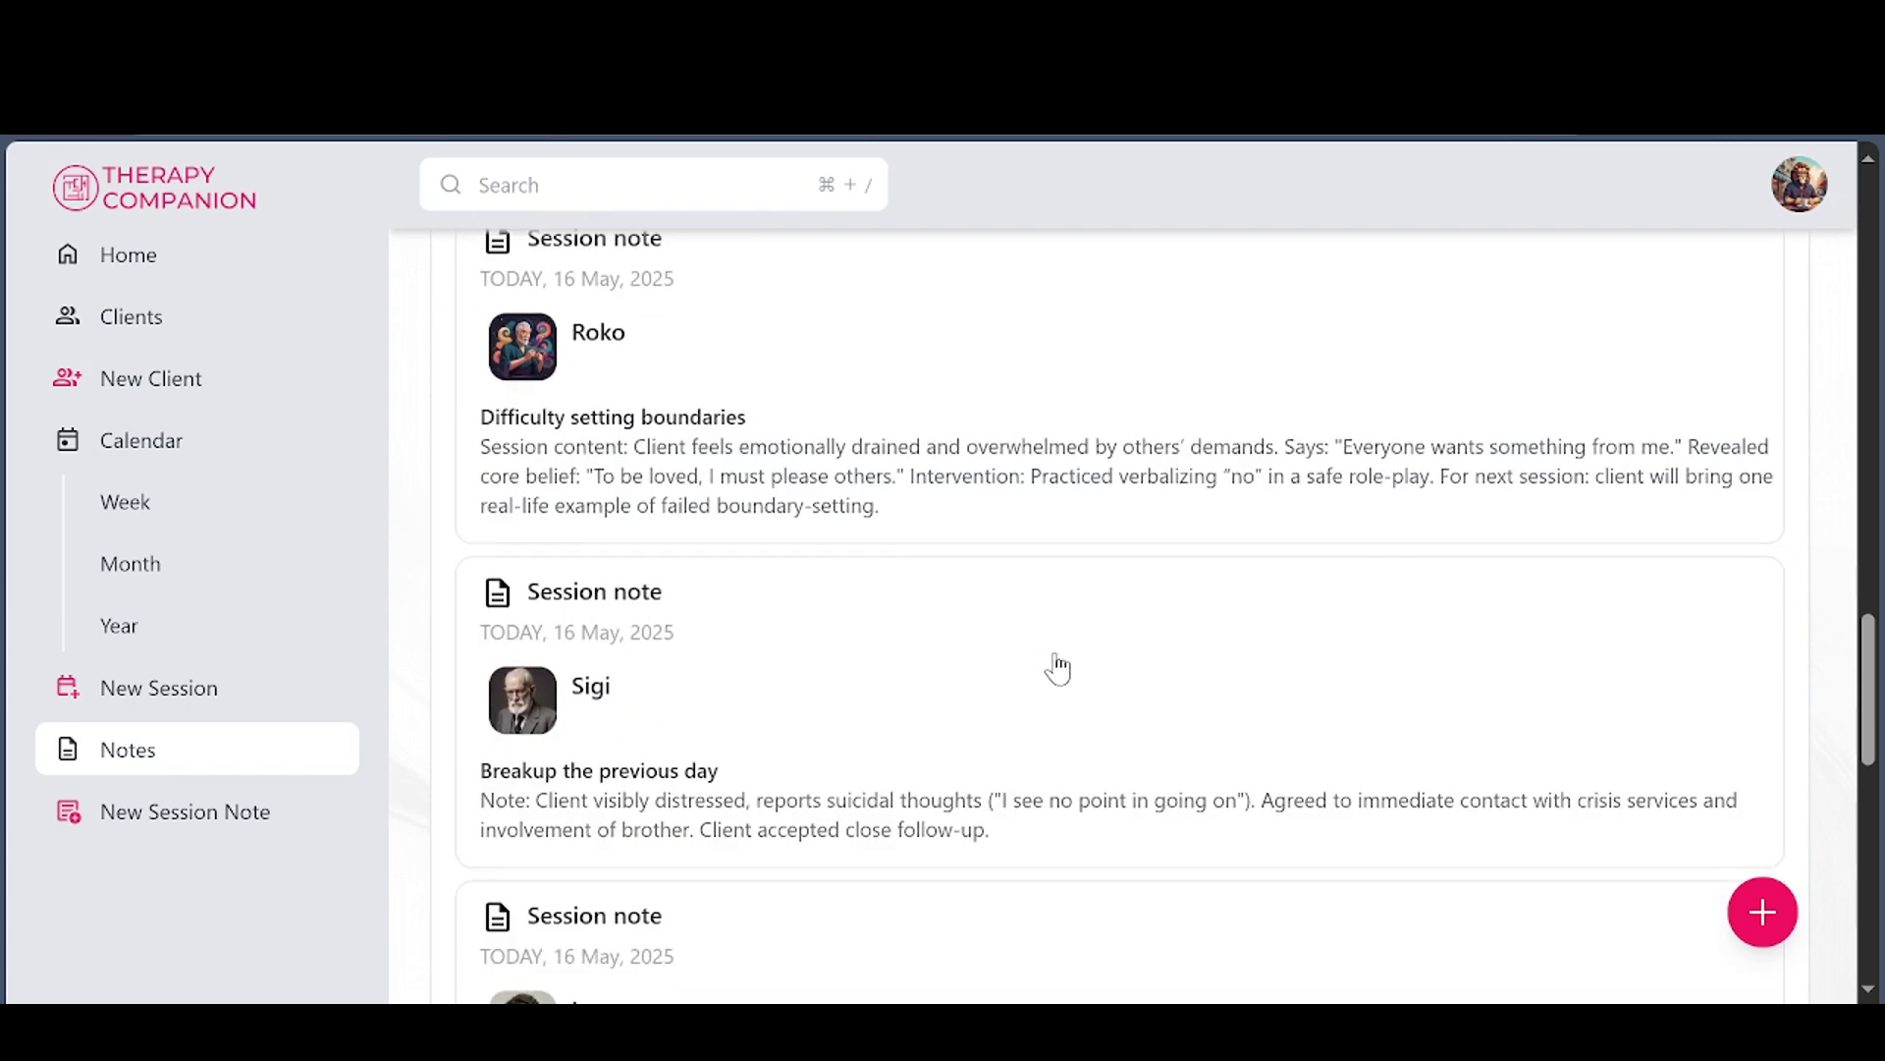
{"action": "left_click", "coordinate": [968, 501]}
{"action": "scroll", "coordinate": [1296, 514], "scroll_direction": "down", "scroll_amount": 3}
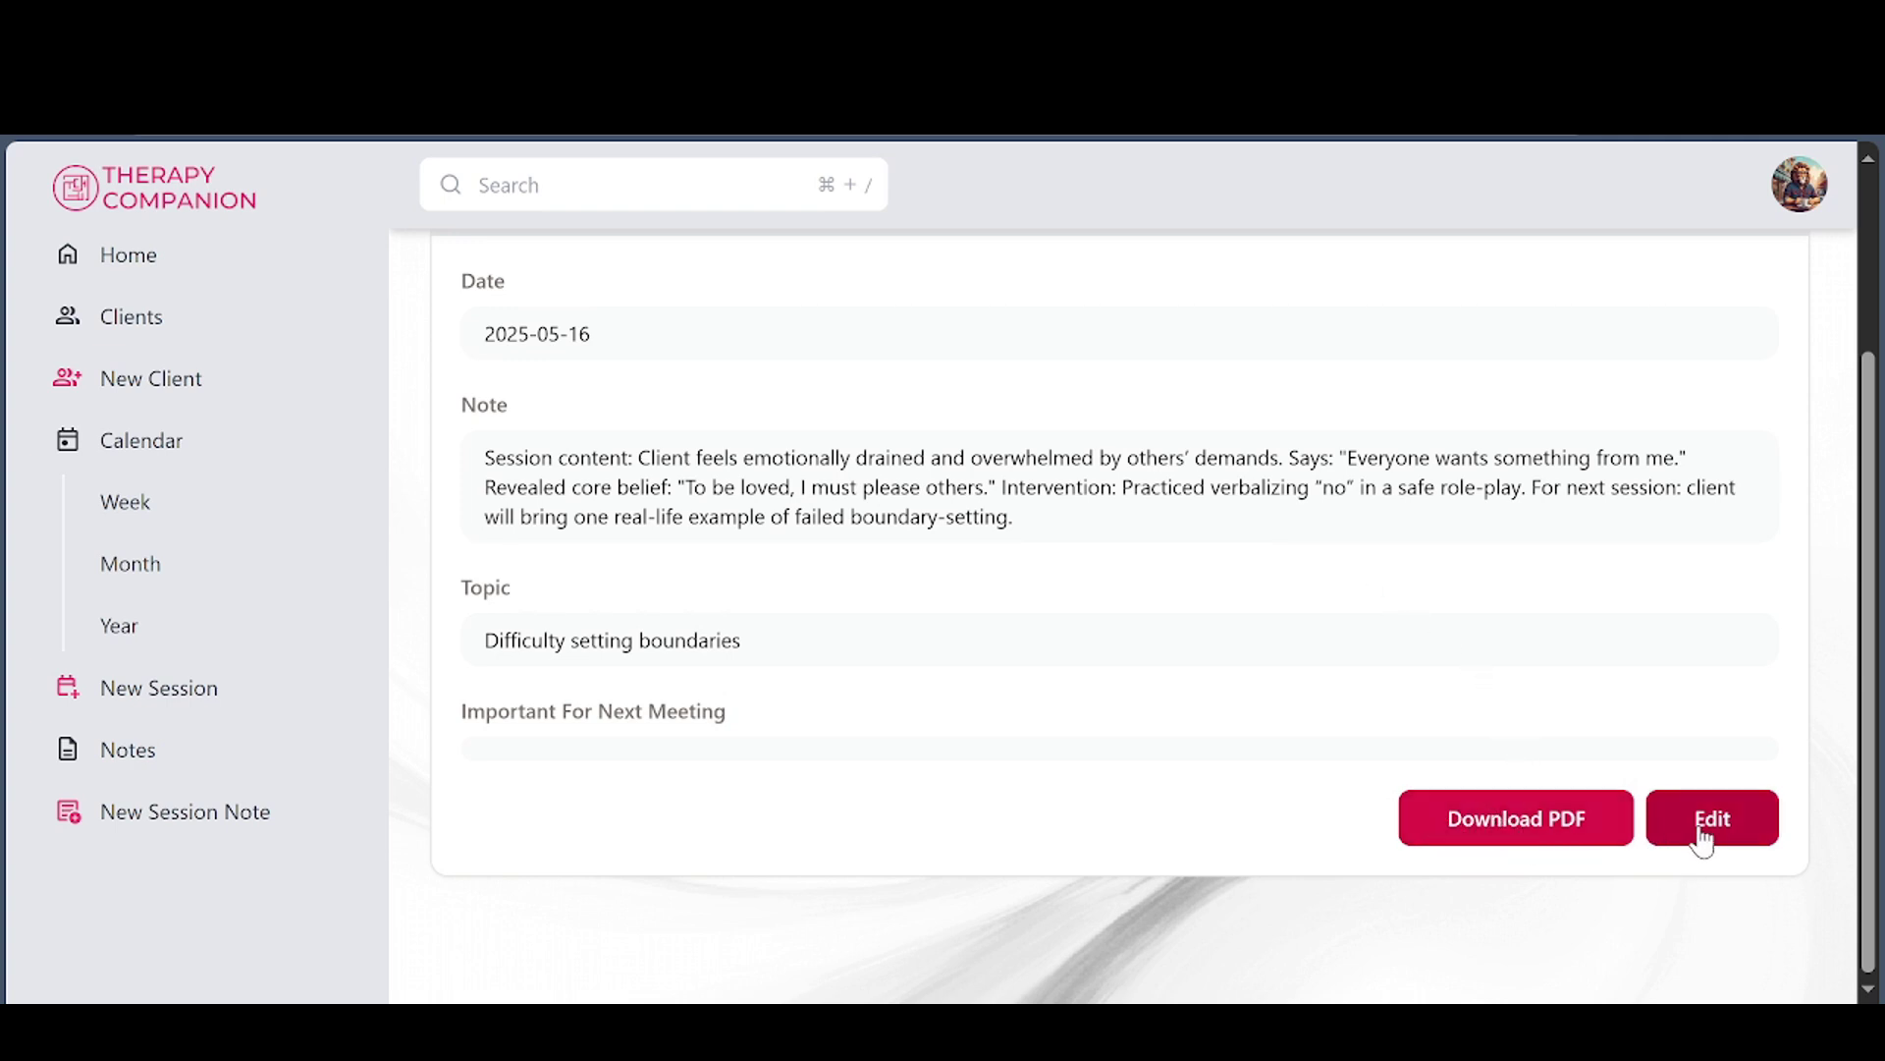
{"action": "scroll", "coordinate": [1202, 660], "scroll_direction": "up", "scroll_amount": 3}
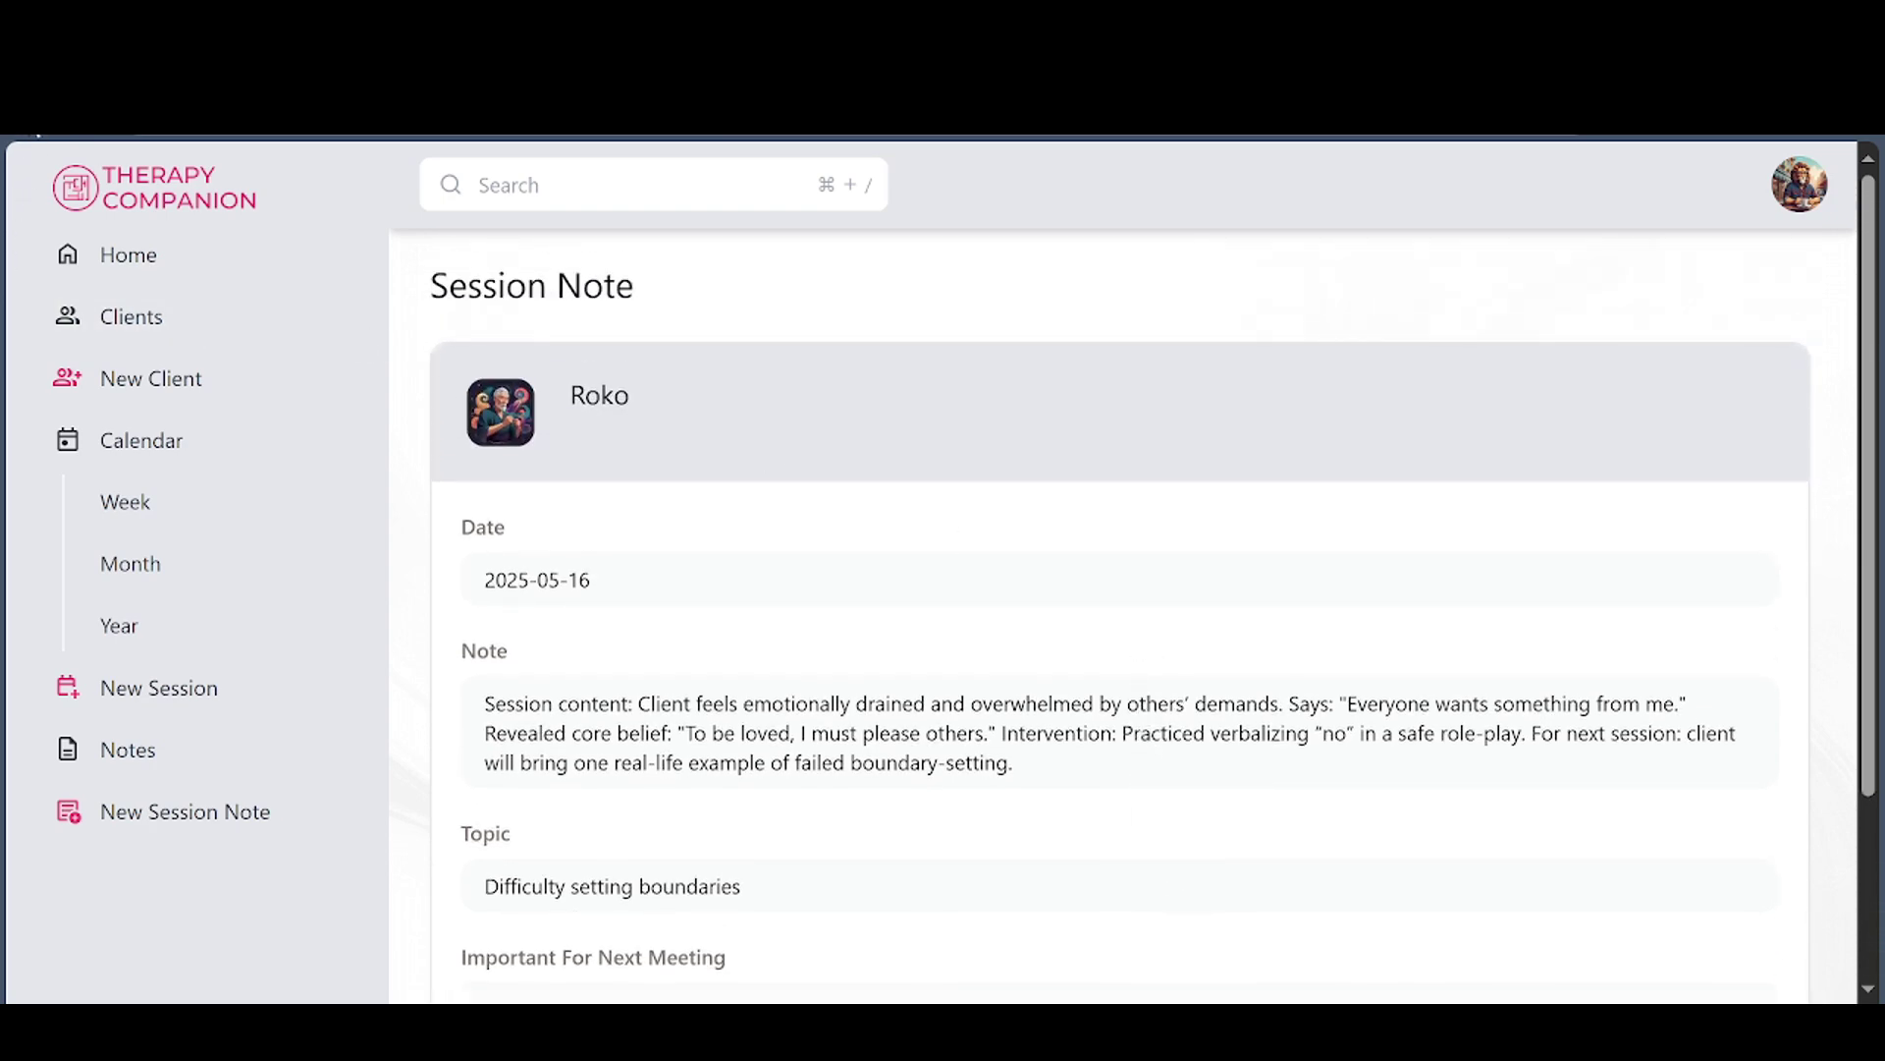
Return to the Notes list and scroll back to the top
{"action": "left_click", "coordinate": [127, 750]}
{"action": "scroll", "coordinate": [736, 505], "scroll_direction": "up", "scroll_amount": 8}
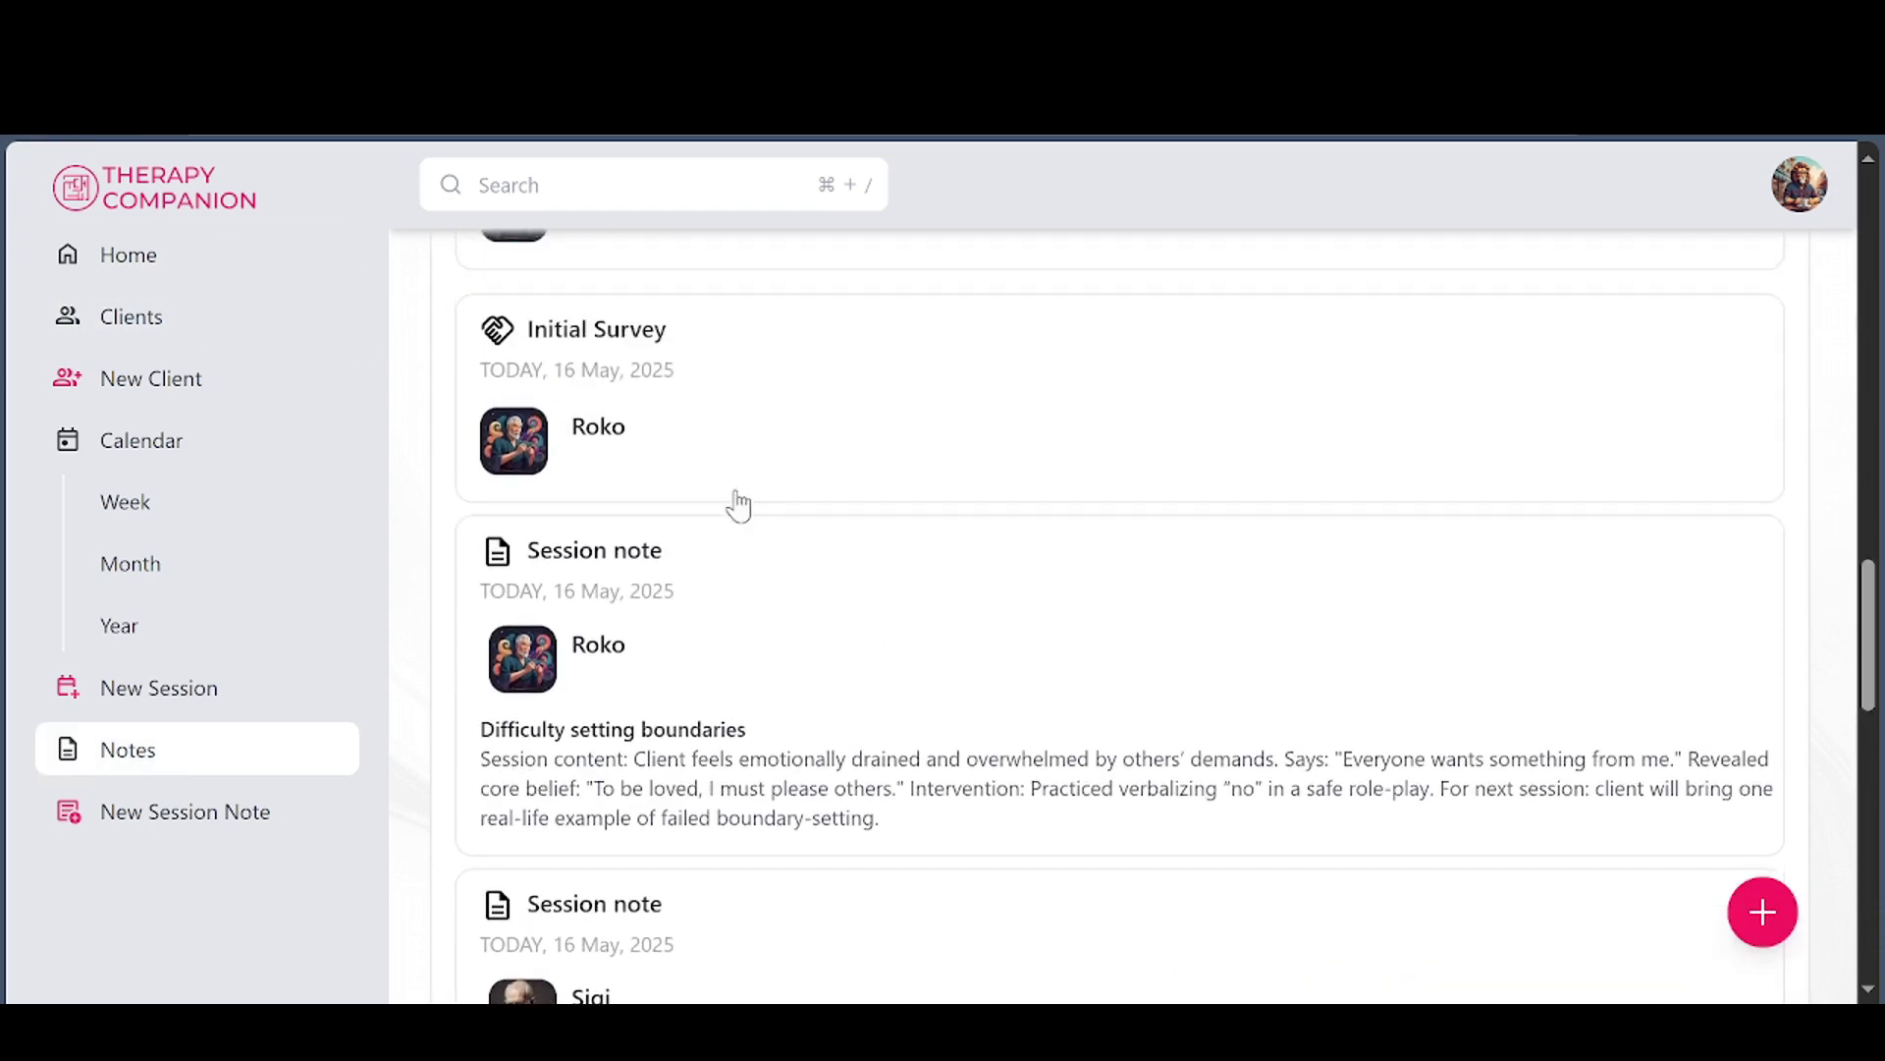
{"action": "scroll", "coordinate": [779, 579], "scroll_direction": "up", "scroll_amount": 10}
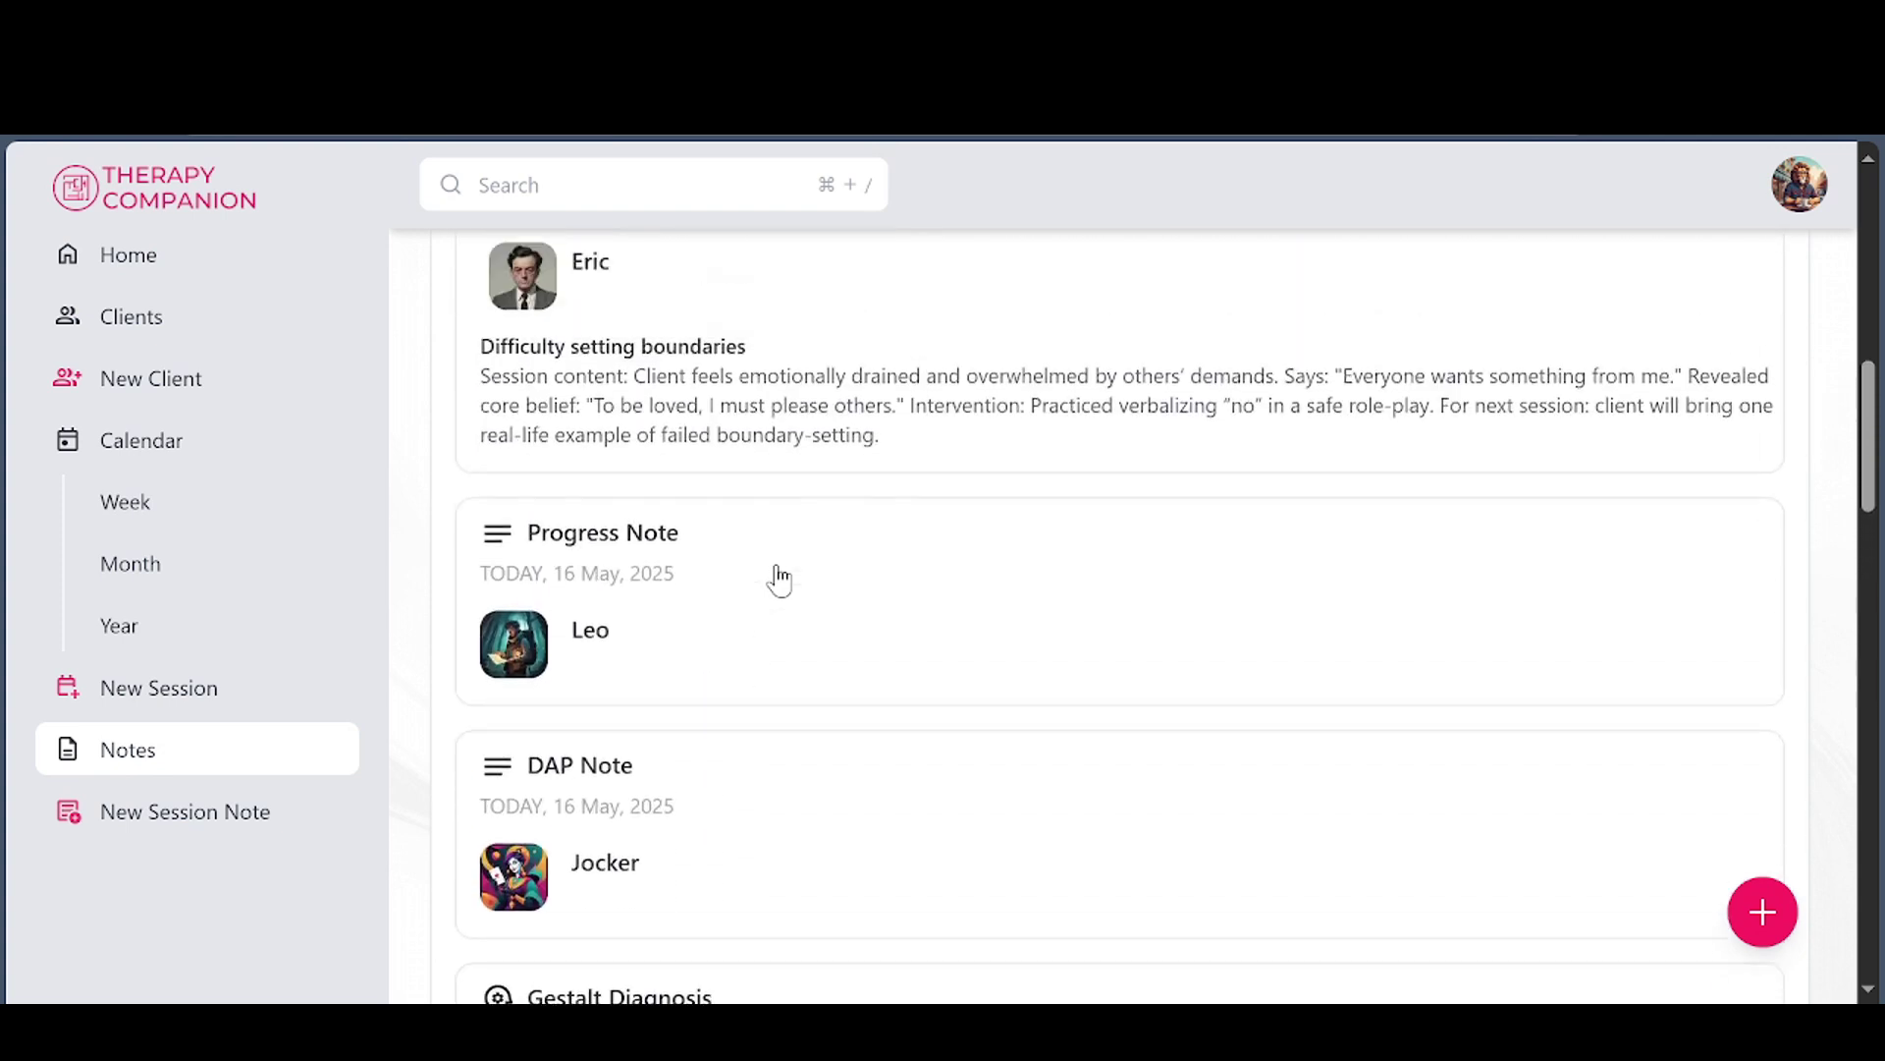
{"action": "scroll", "coordinate": [779, 577], "scroll_direction": "up", "scroll_amount": 3}
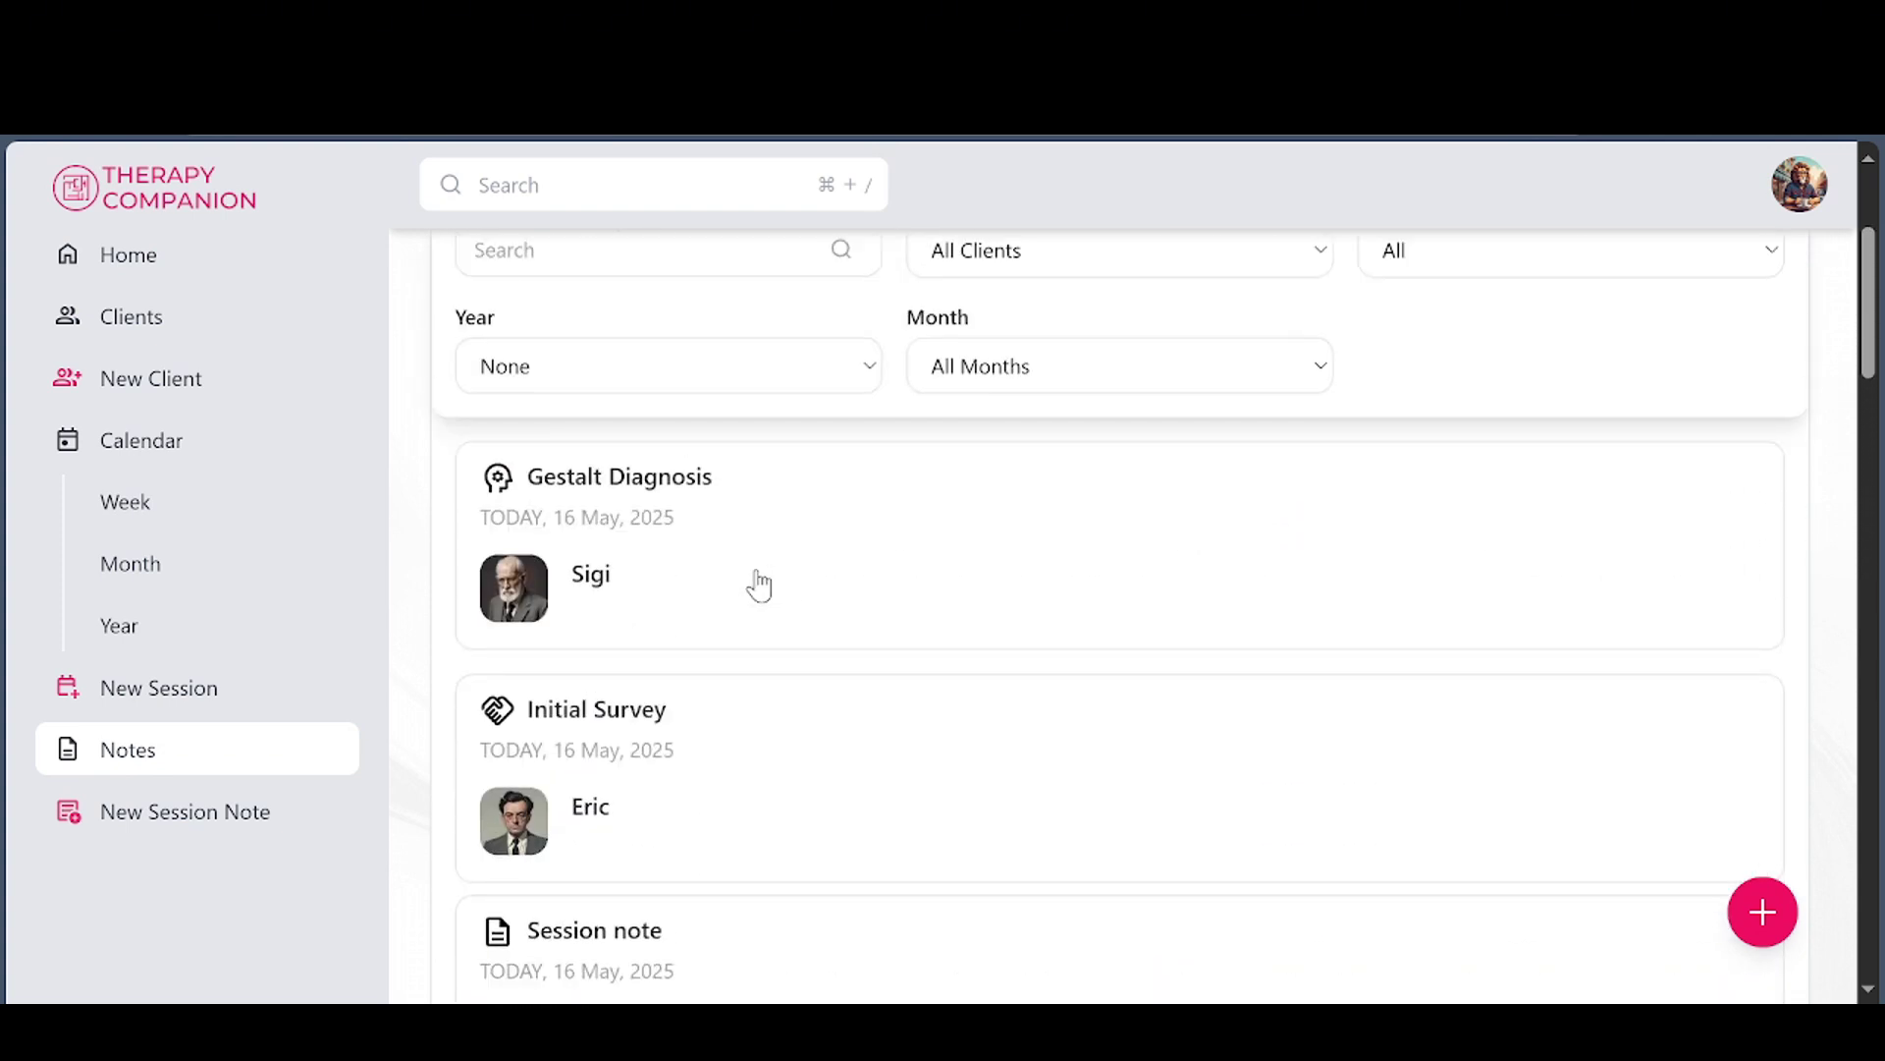
Read through every section of Sigi's Gestalt Diagnosis, then return to the Home agenda
{"action": "left_click", "coordinate": [609, 519]}
{"action": "scroll", "coordinate": [1228, 609], "scroll_direction": "down", "scroll_amount": 9}
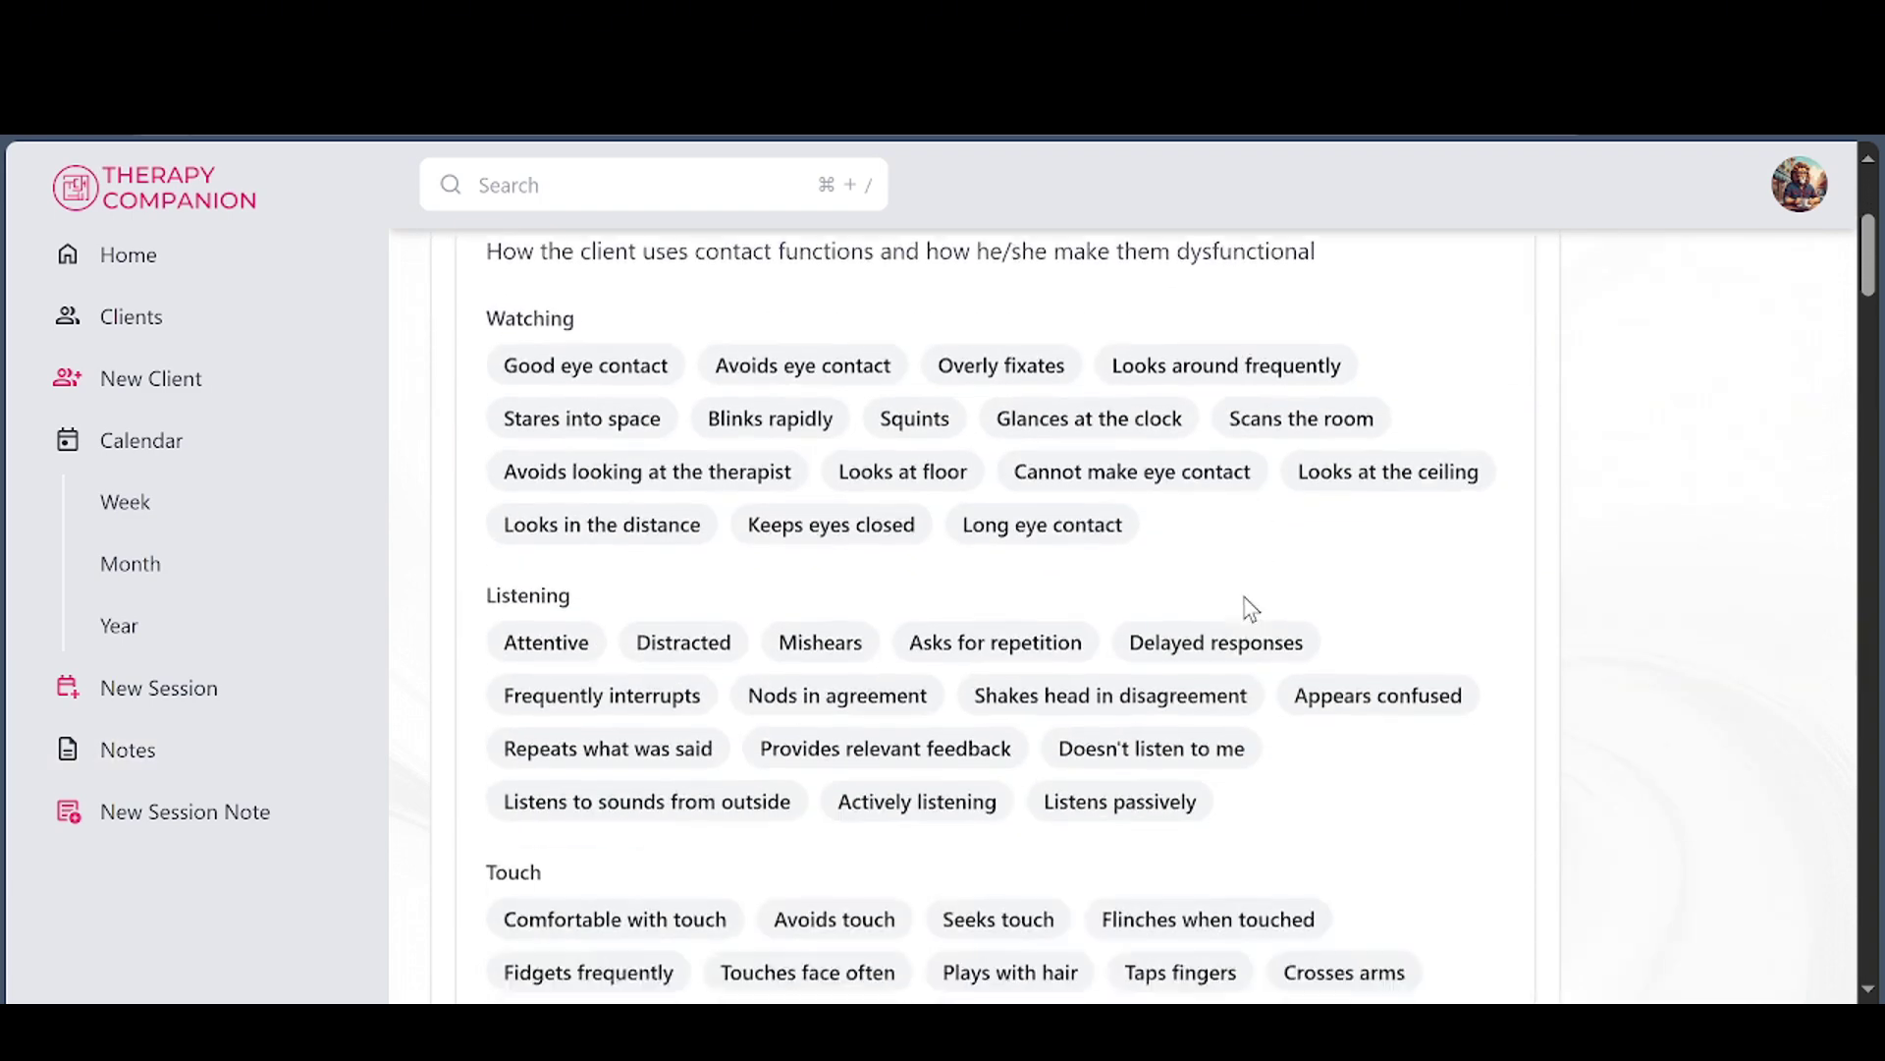
{"action": "scroll", "coordinate": [1266, 628], "scroll_direction": "down", "scroll_amount": 16}
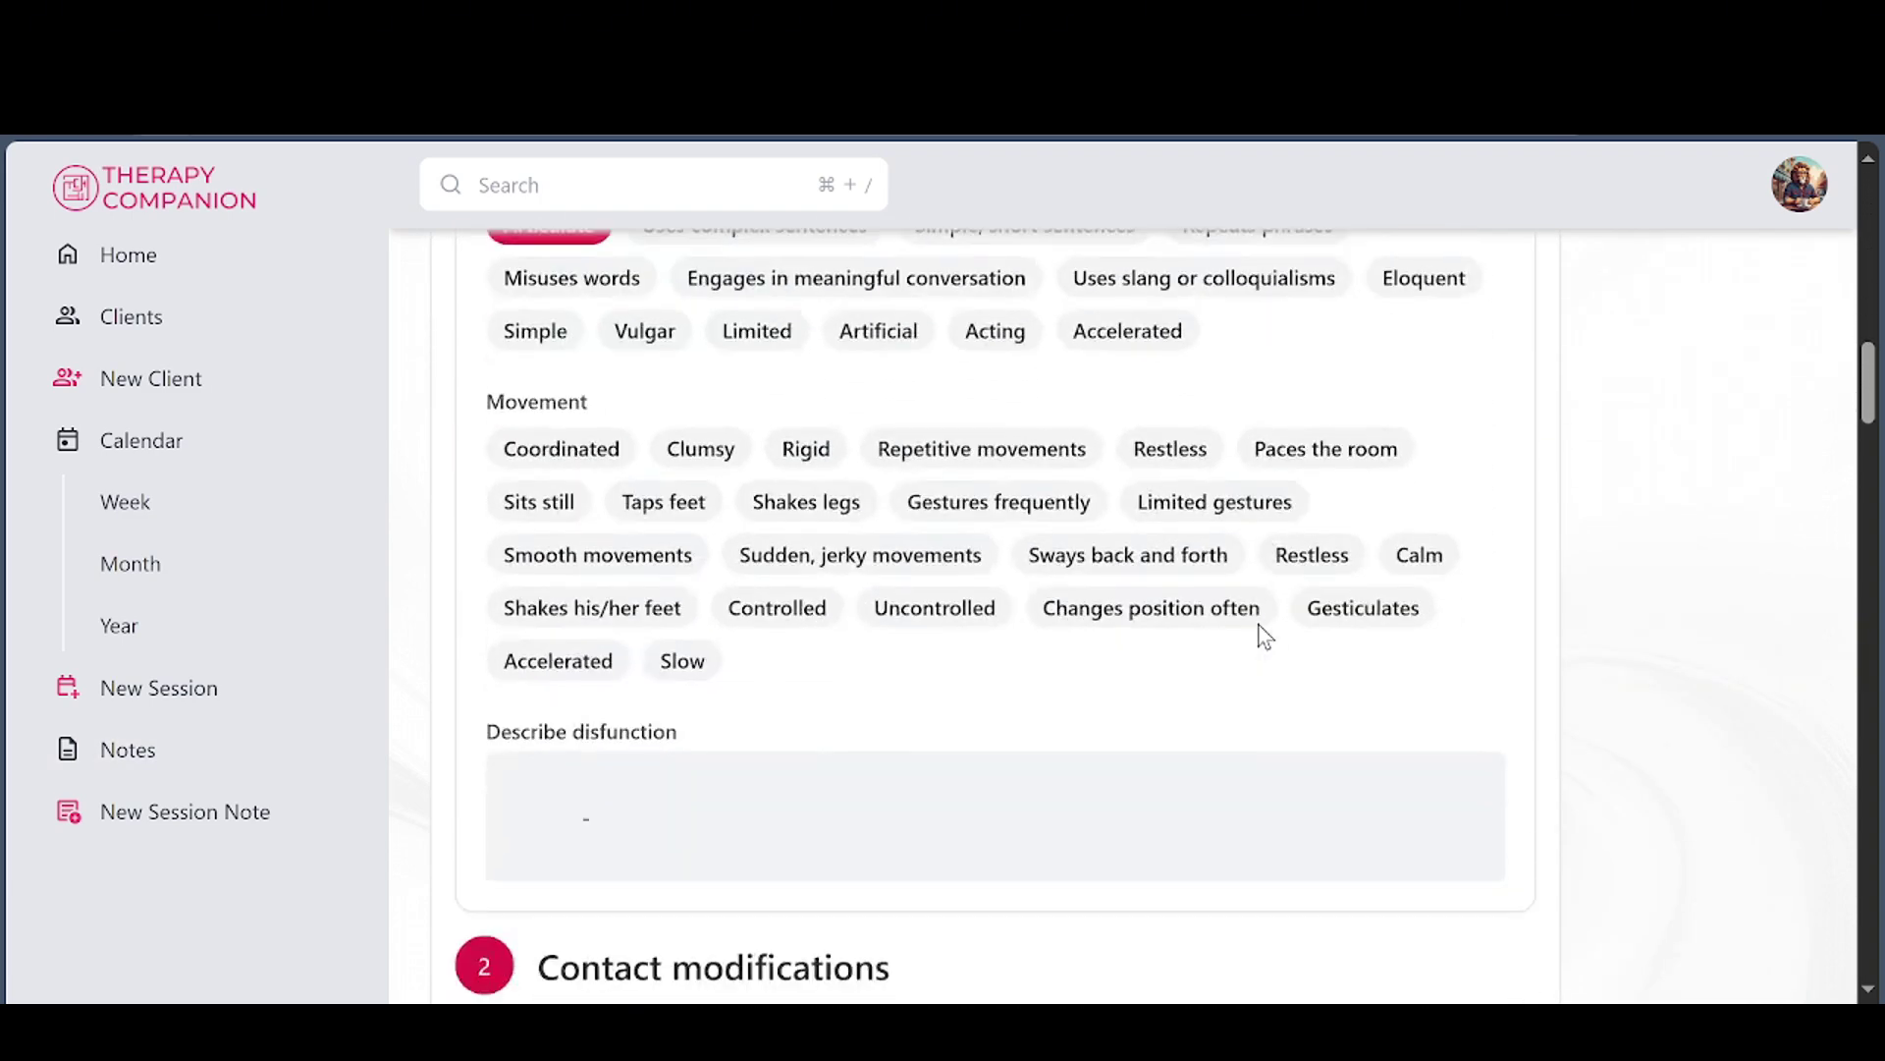
{"action": "scroll", "coordinate": [1266, 637], "scroll_direction": "down", "scroll_amount": 20}
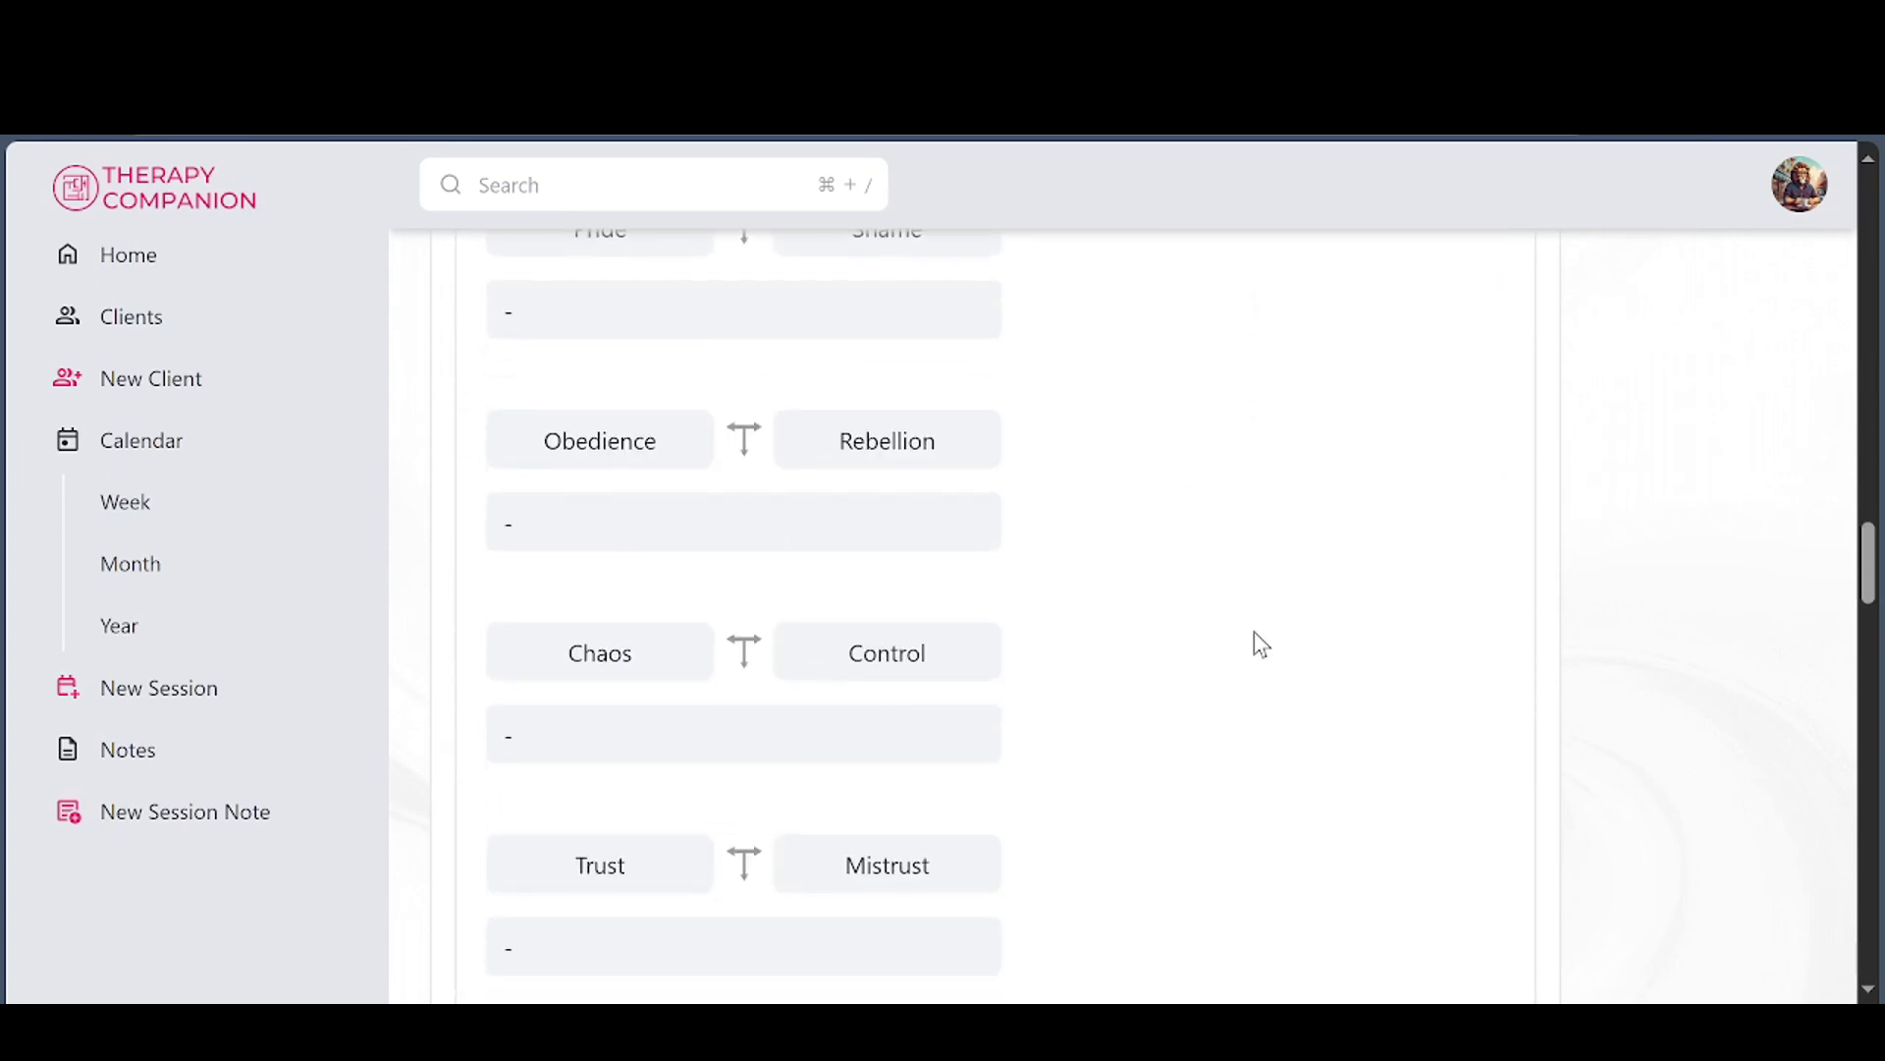
{"action": "scroll", "coordinate": [1259, 648], "scroll_direction": "down", "scroll_amount": 20}
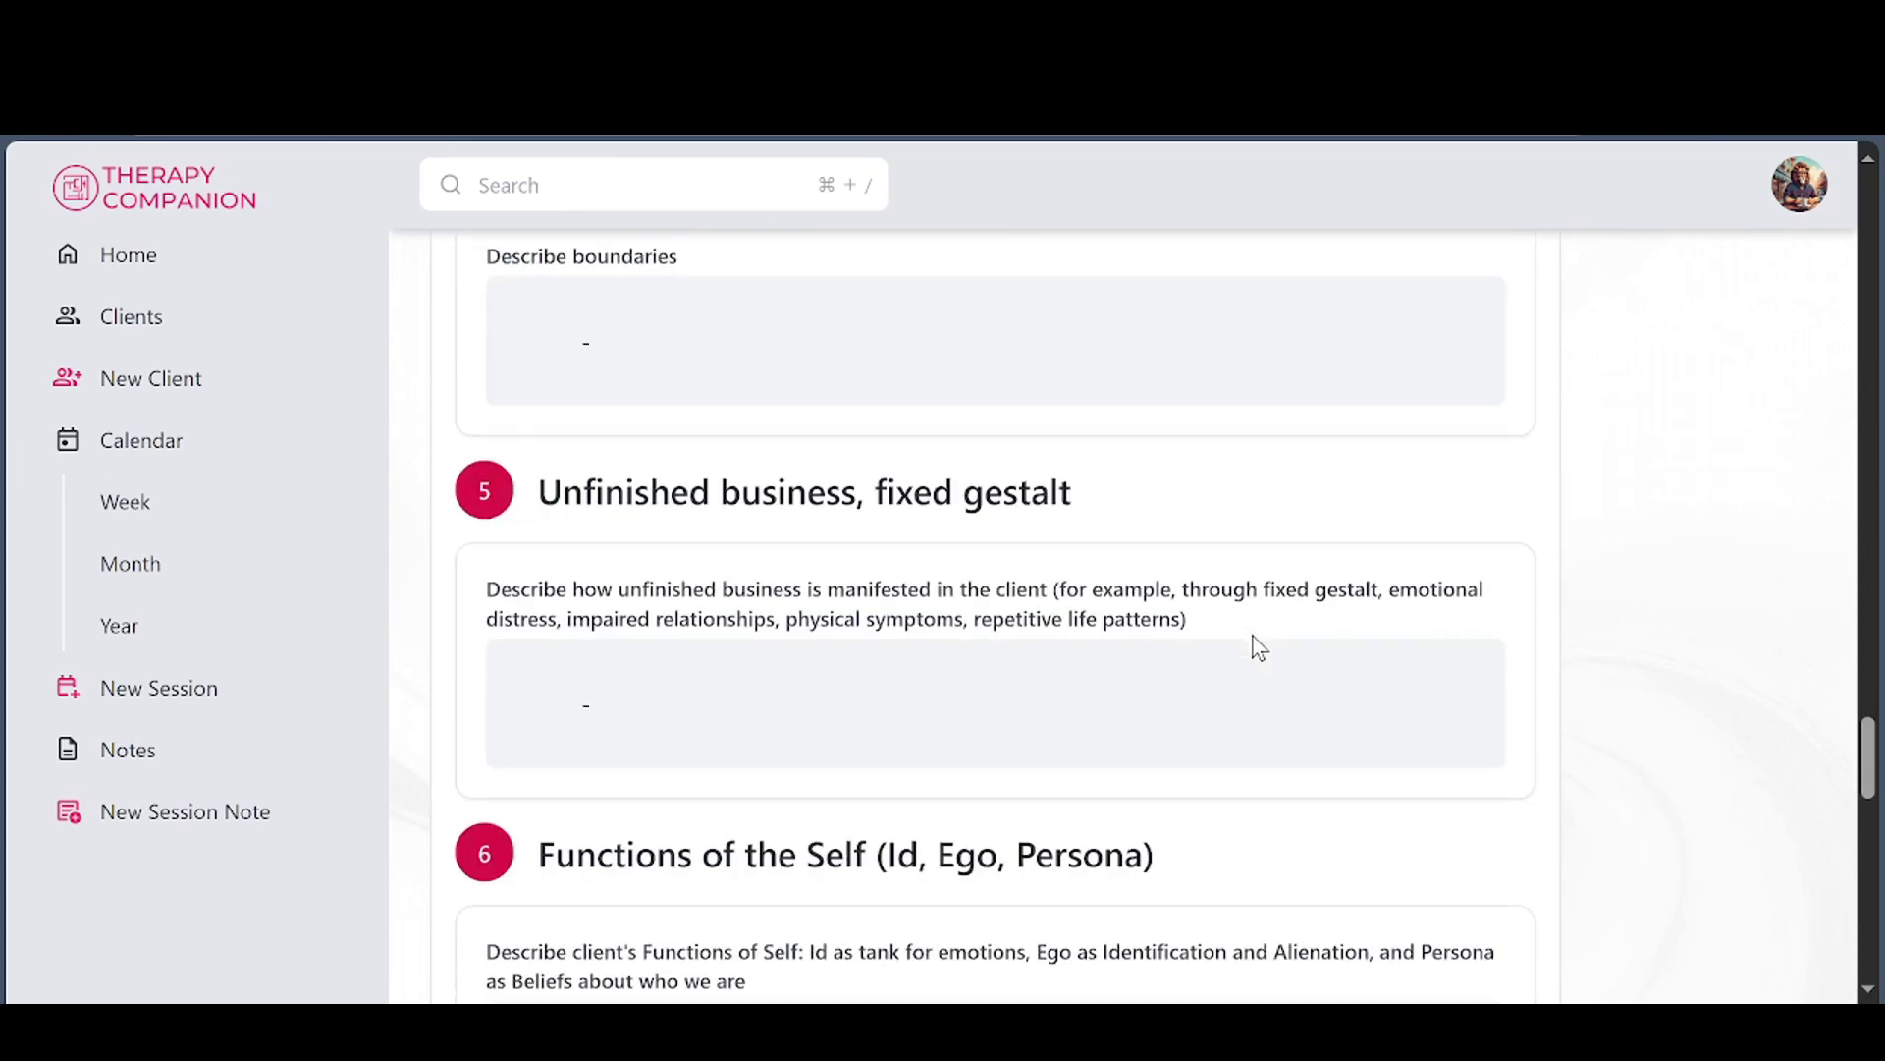
{"action": "scroll", "coordinate": [1249, 652], "scroll_direction": "down", "scroll_amount": 7}
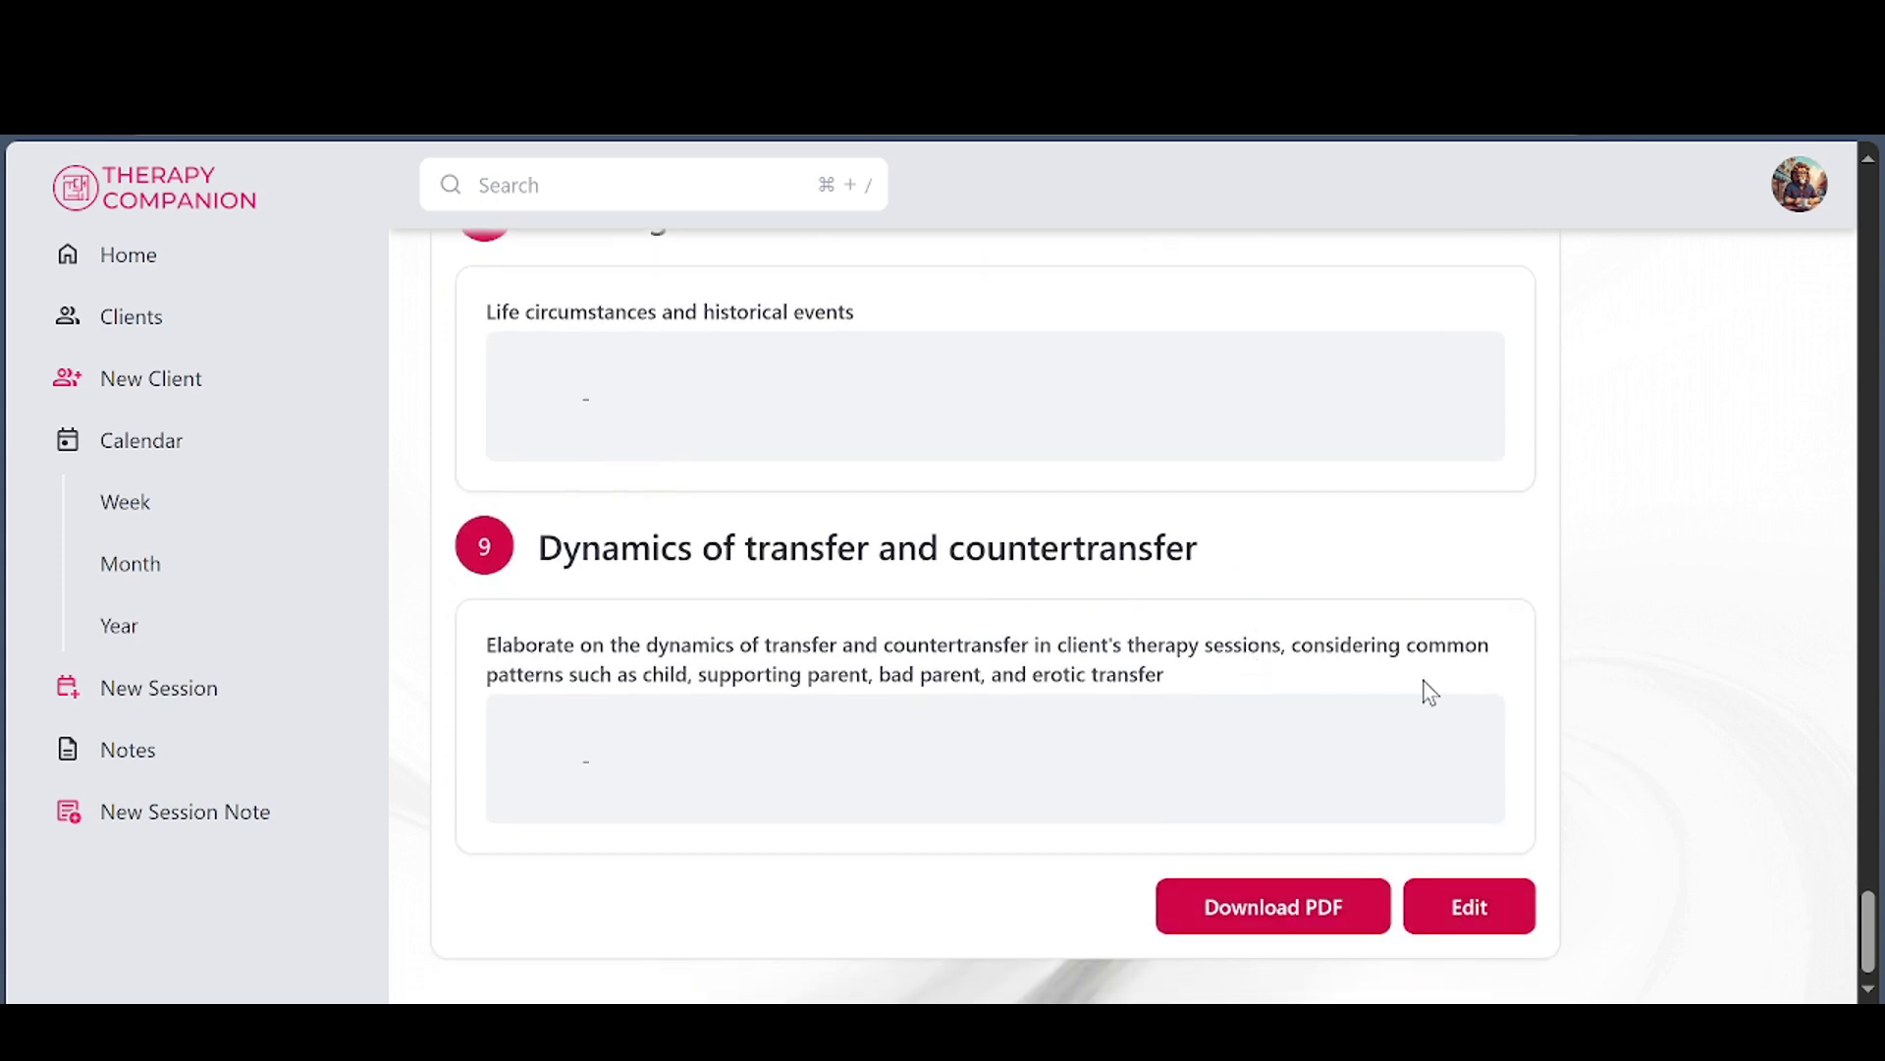
{"action": "left_click", "coordinate": [29, 136]}
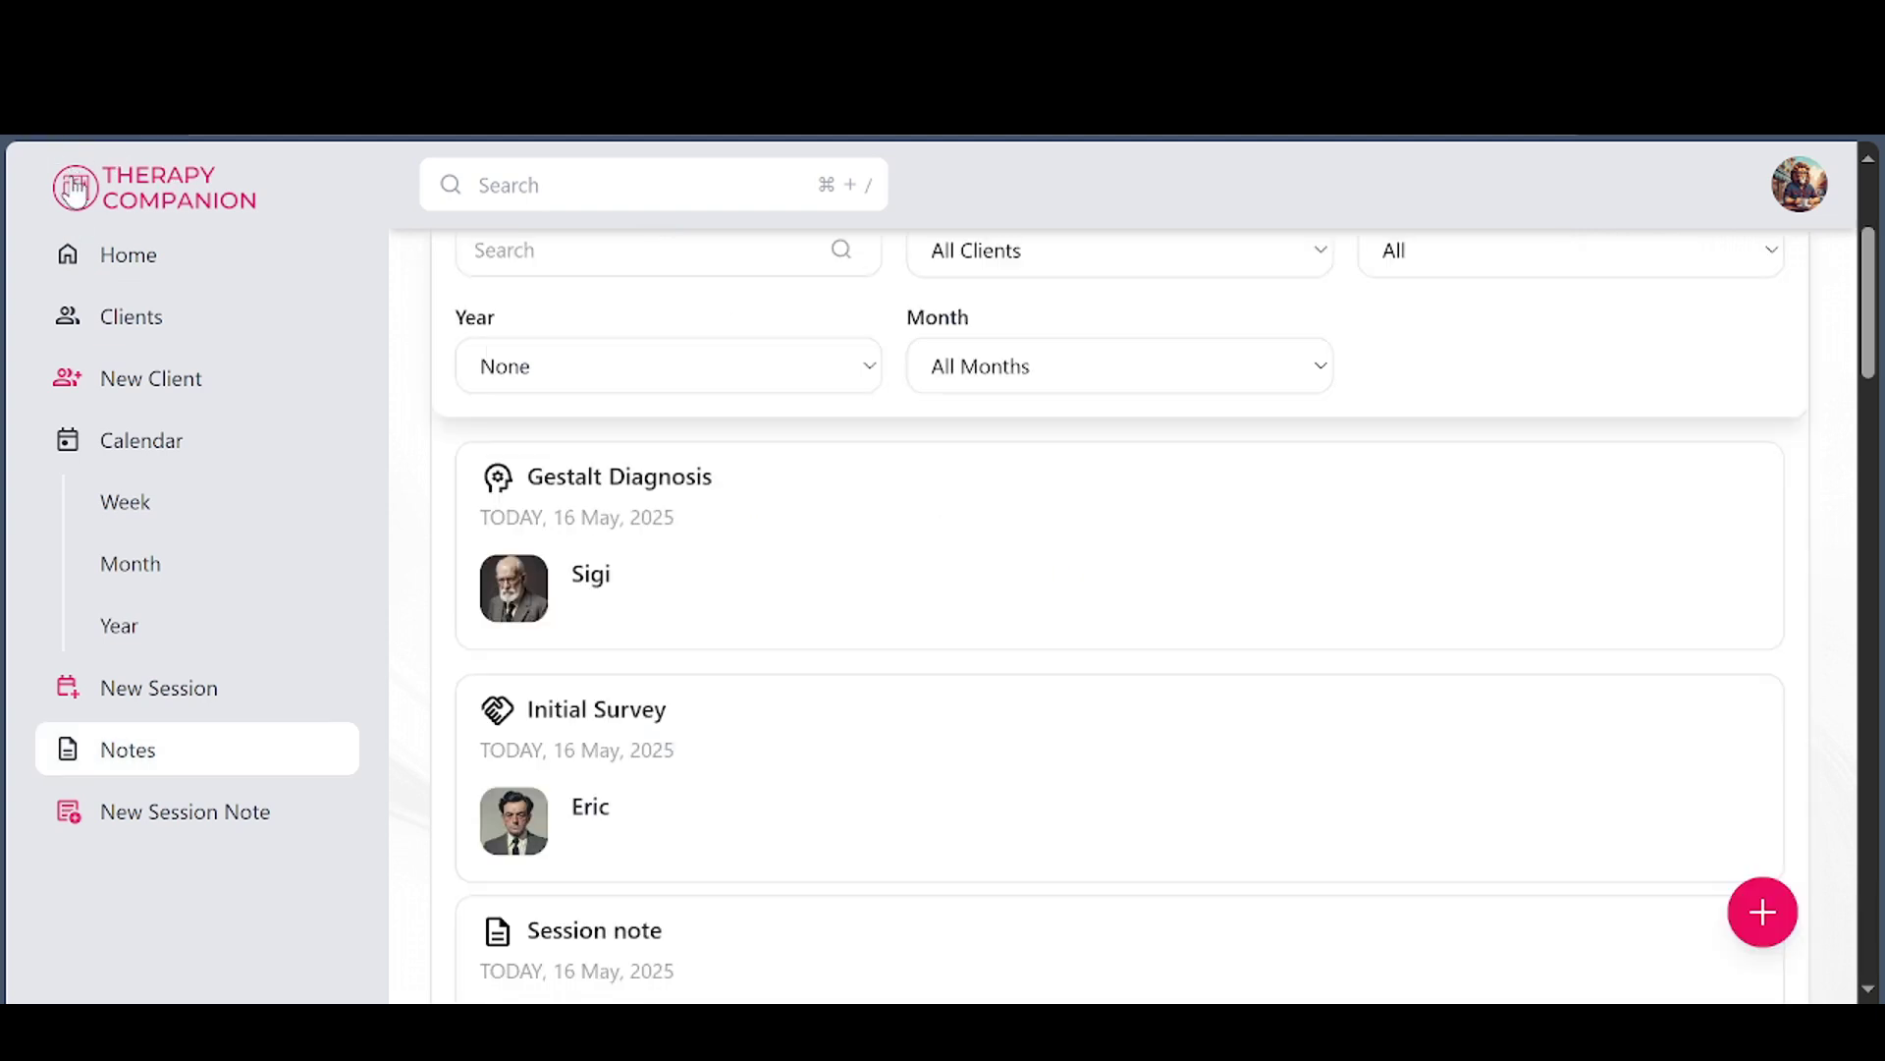
{"action": "left_click", "coordinate": [101, 260]}
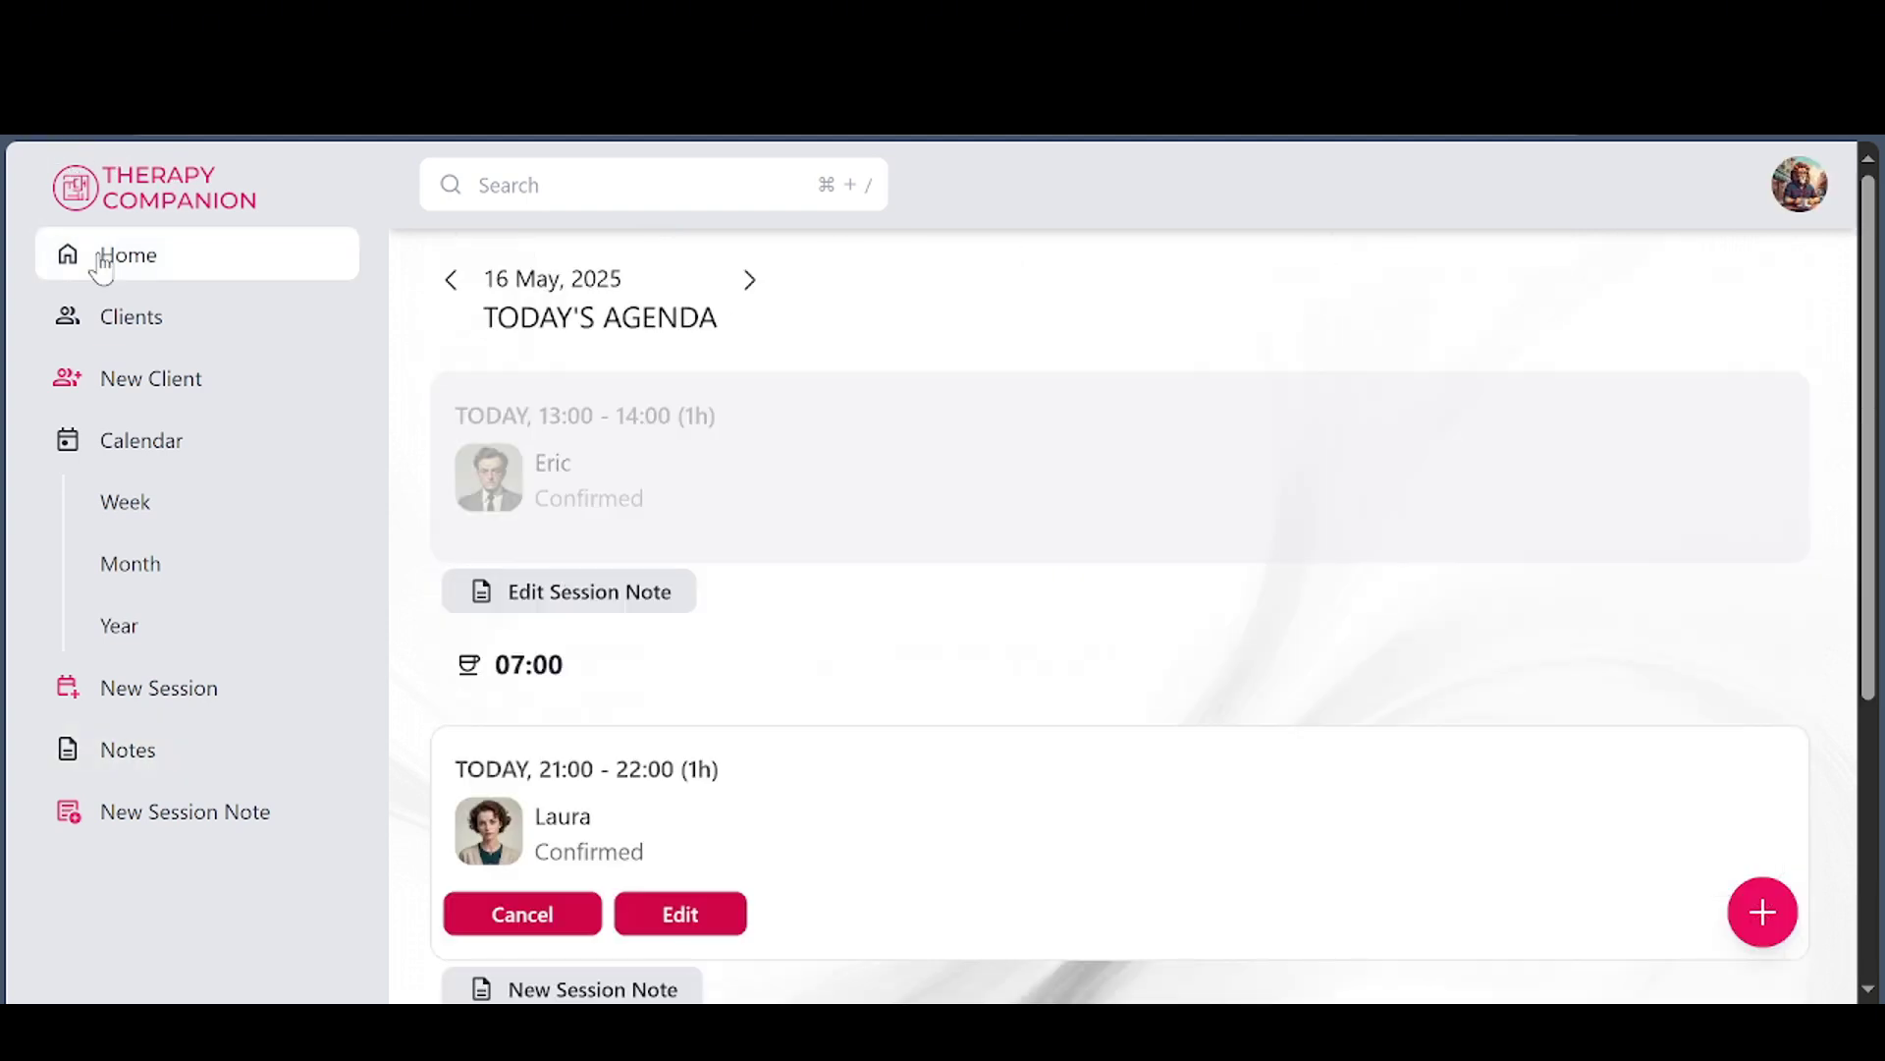
Open Statistics from the account menu and scroll through the monthly and yearly session-hour charts
{"action": "left_click", "coordinate": [1800, 190]}
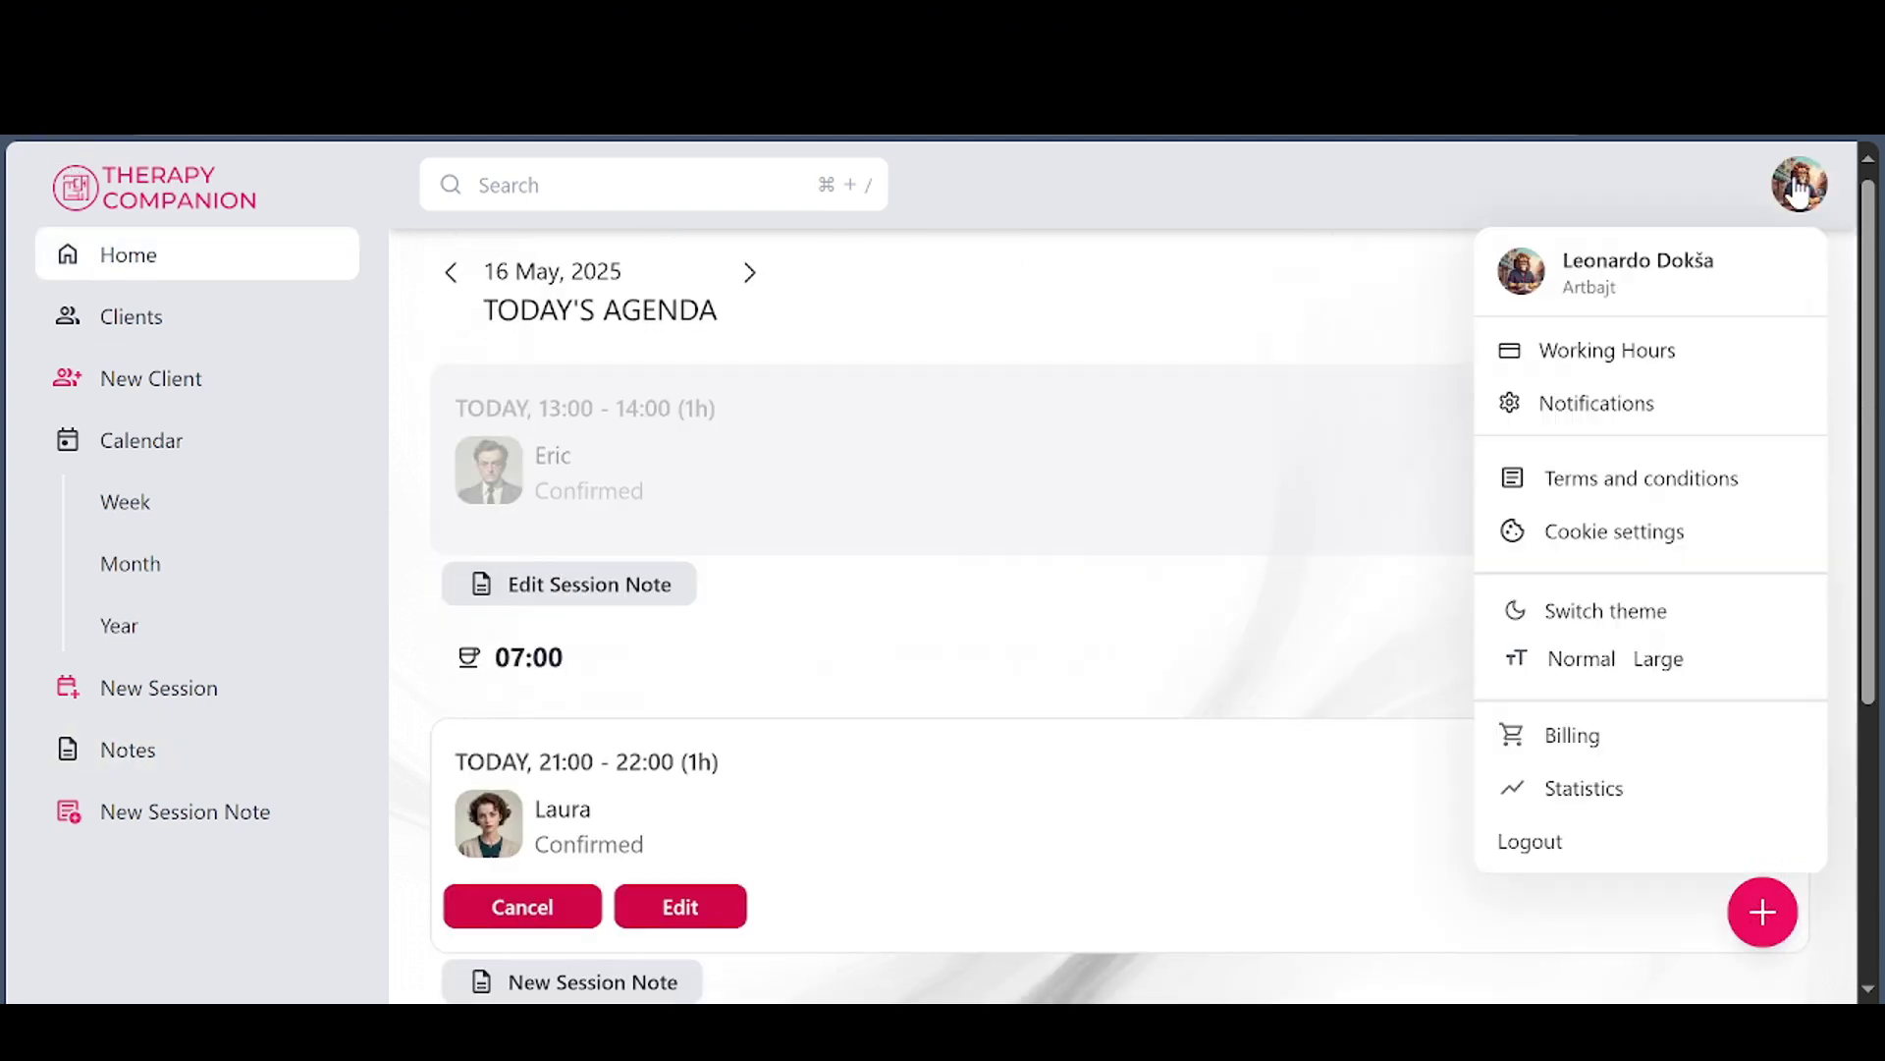
{"action": "left_click", "coordinate": [1585, 789]}
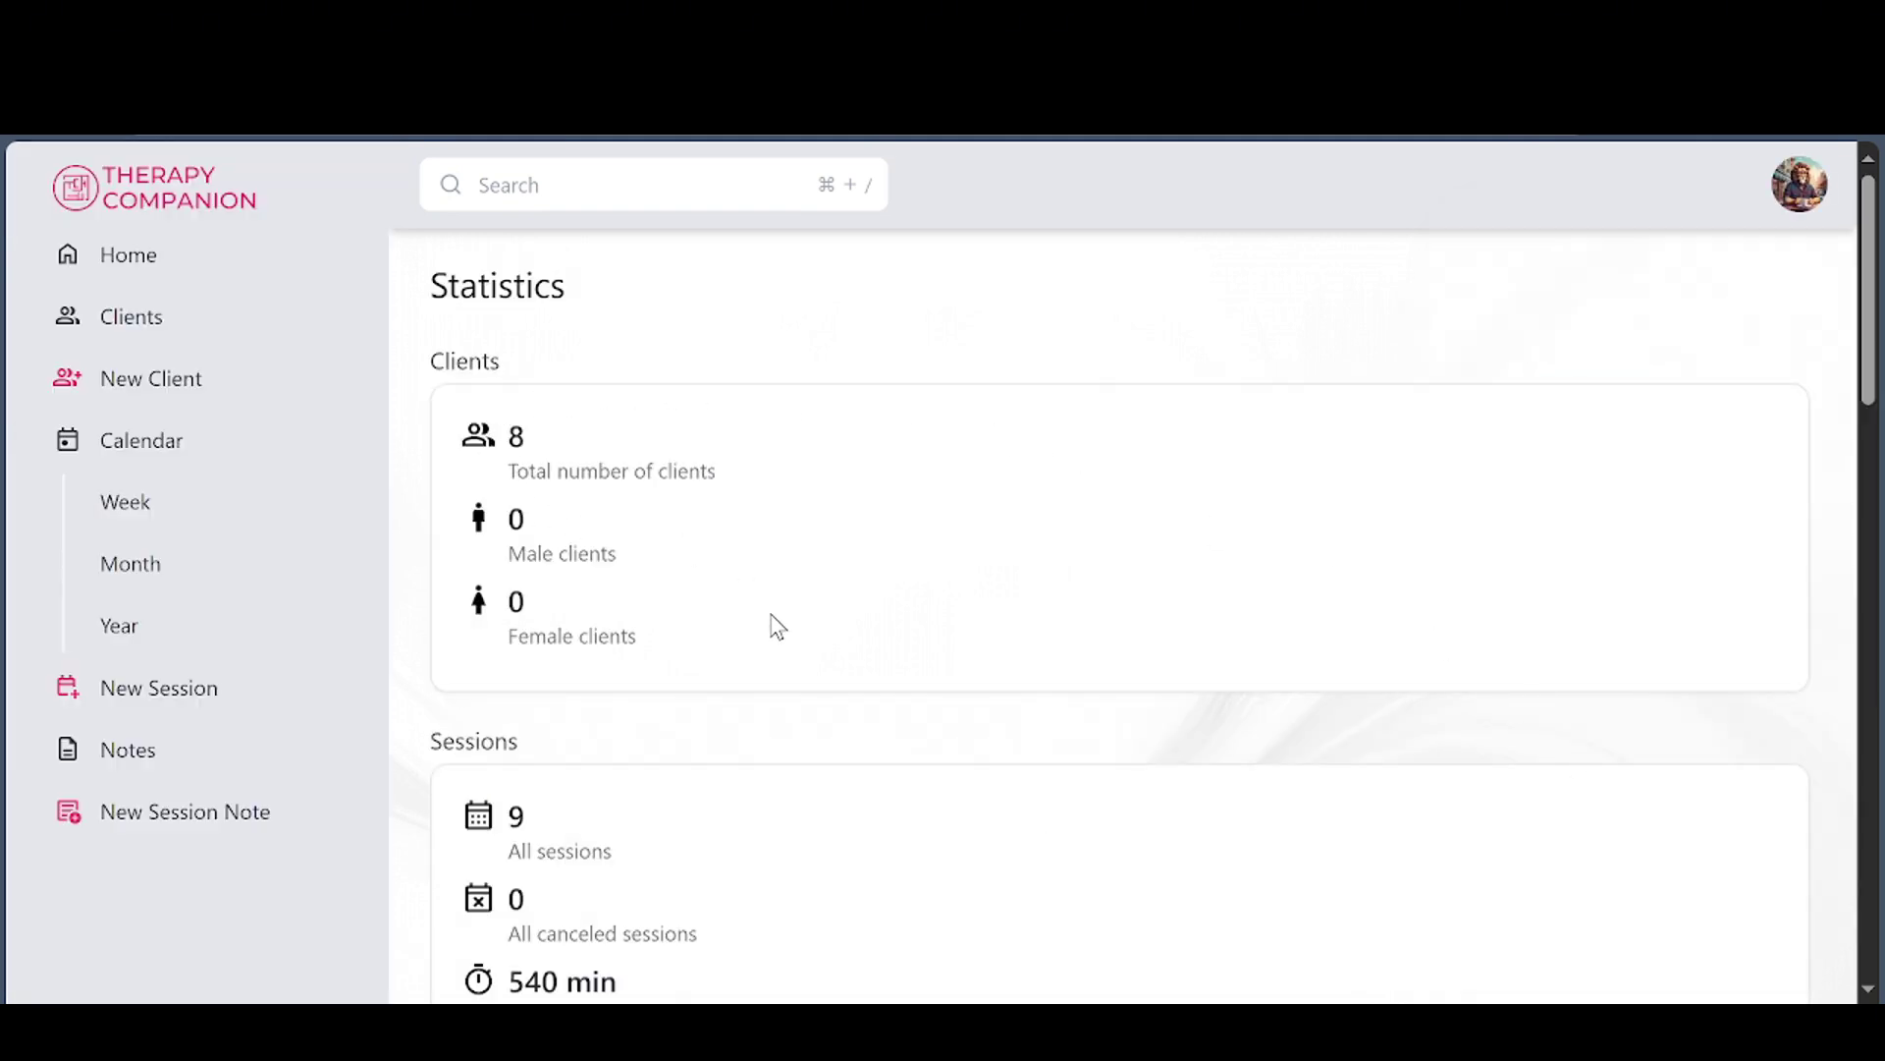
{"action": "scroll", "coordinate": [775, 654], "scroll_direction": "down", "scroll_amount": 2}
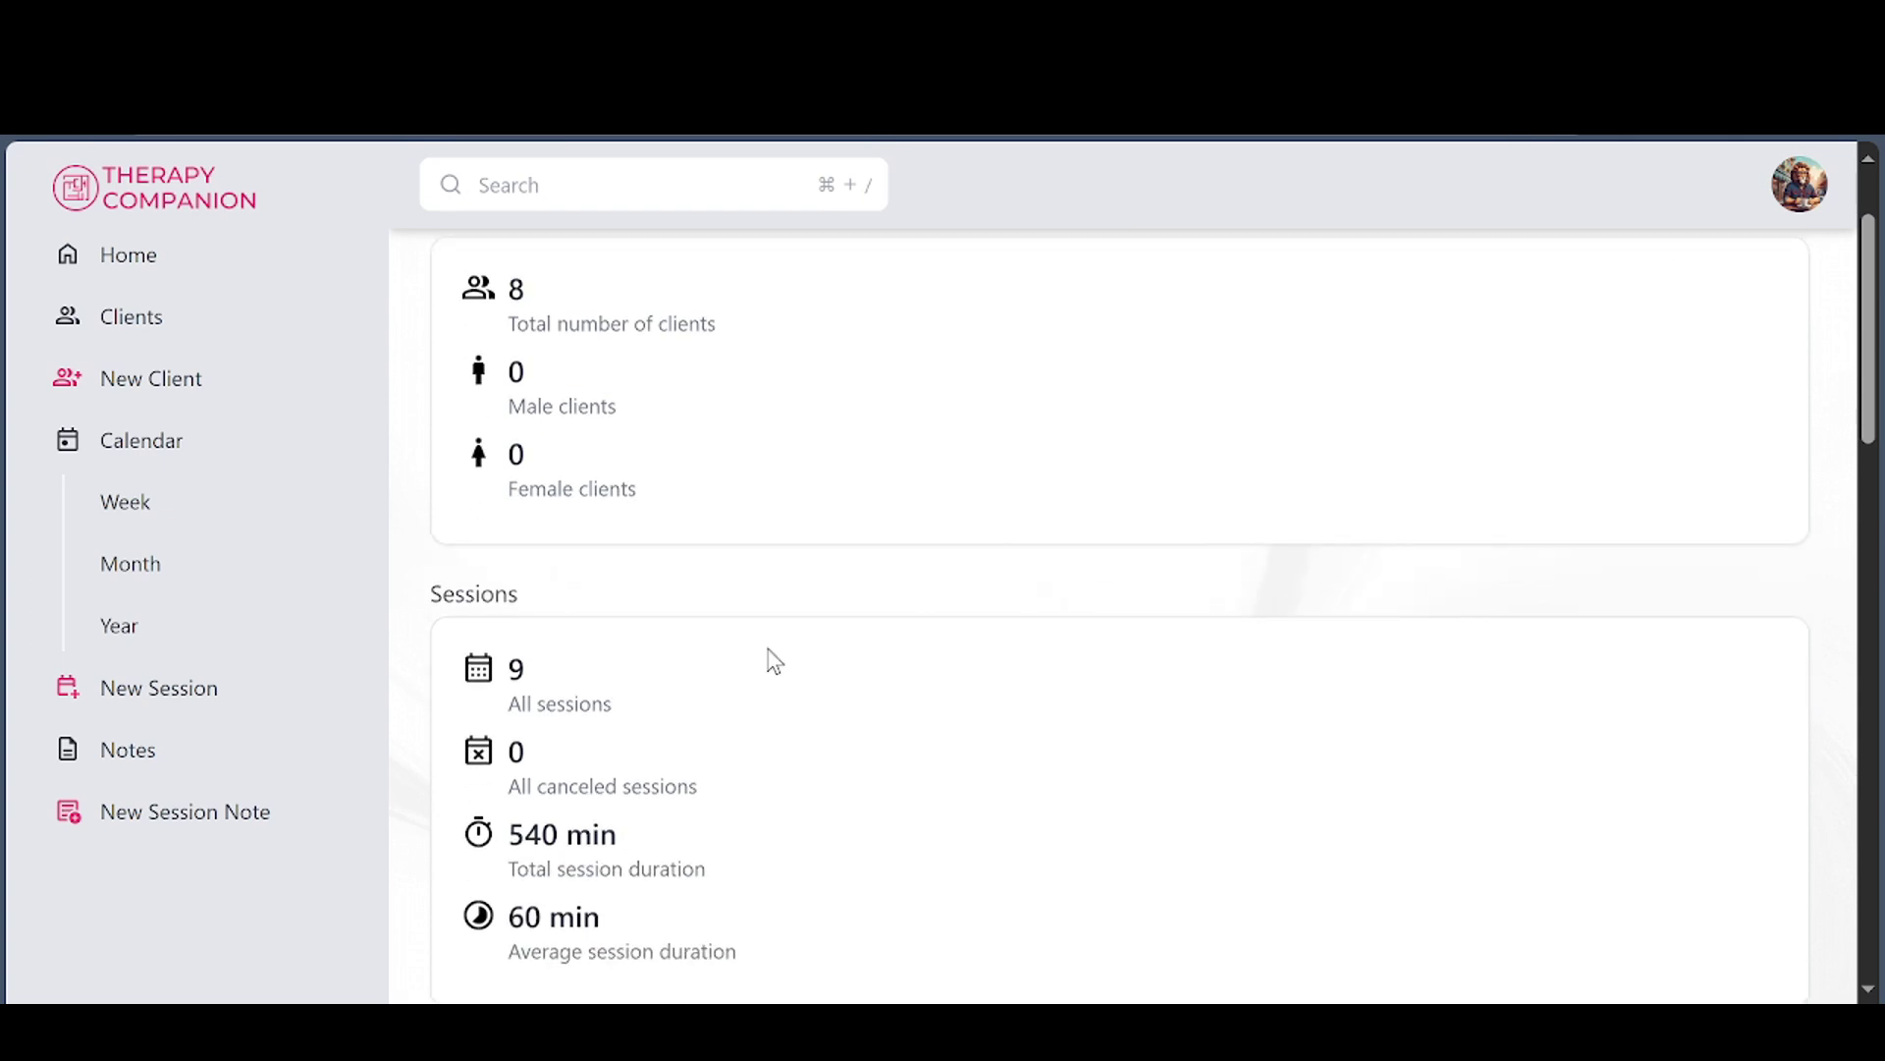
{"action": "scroll", "coordinate": [778, 673], "scroll_direction": "down", "scroll_amount": 6}
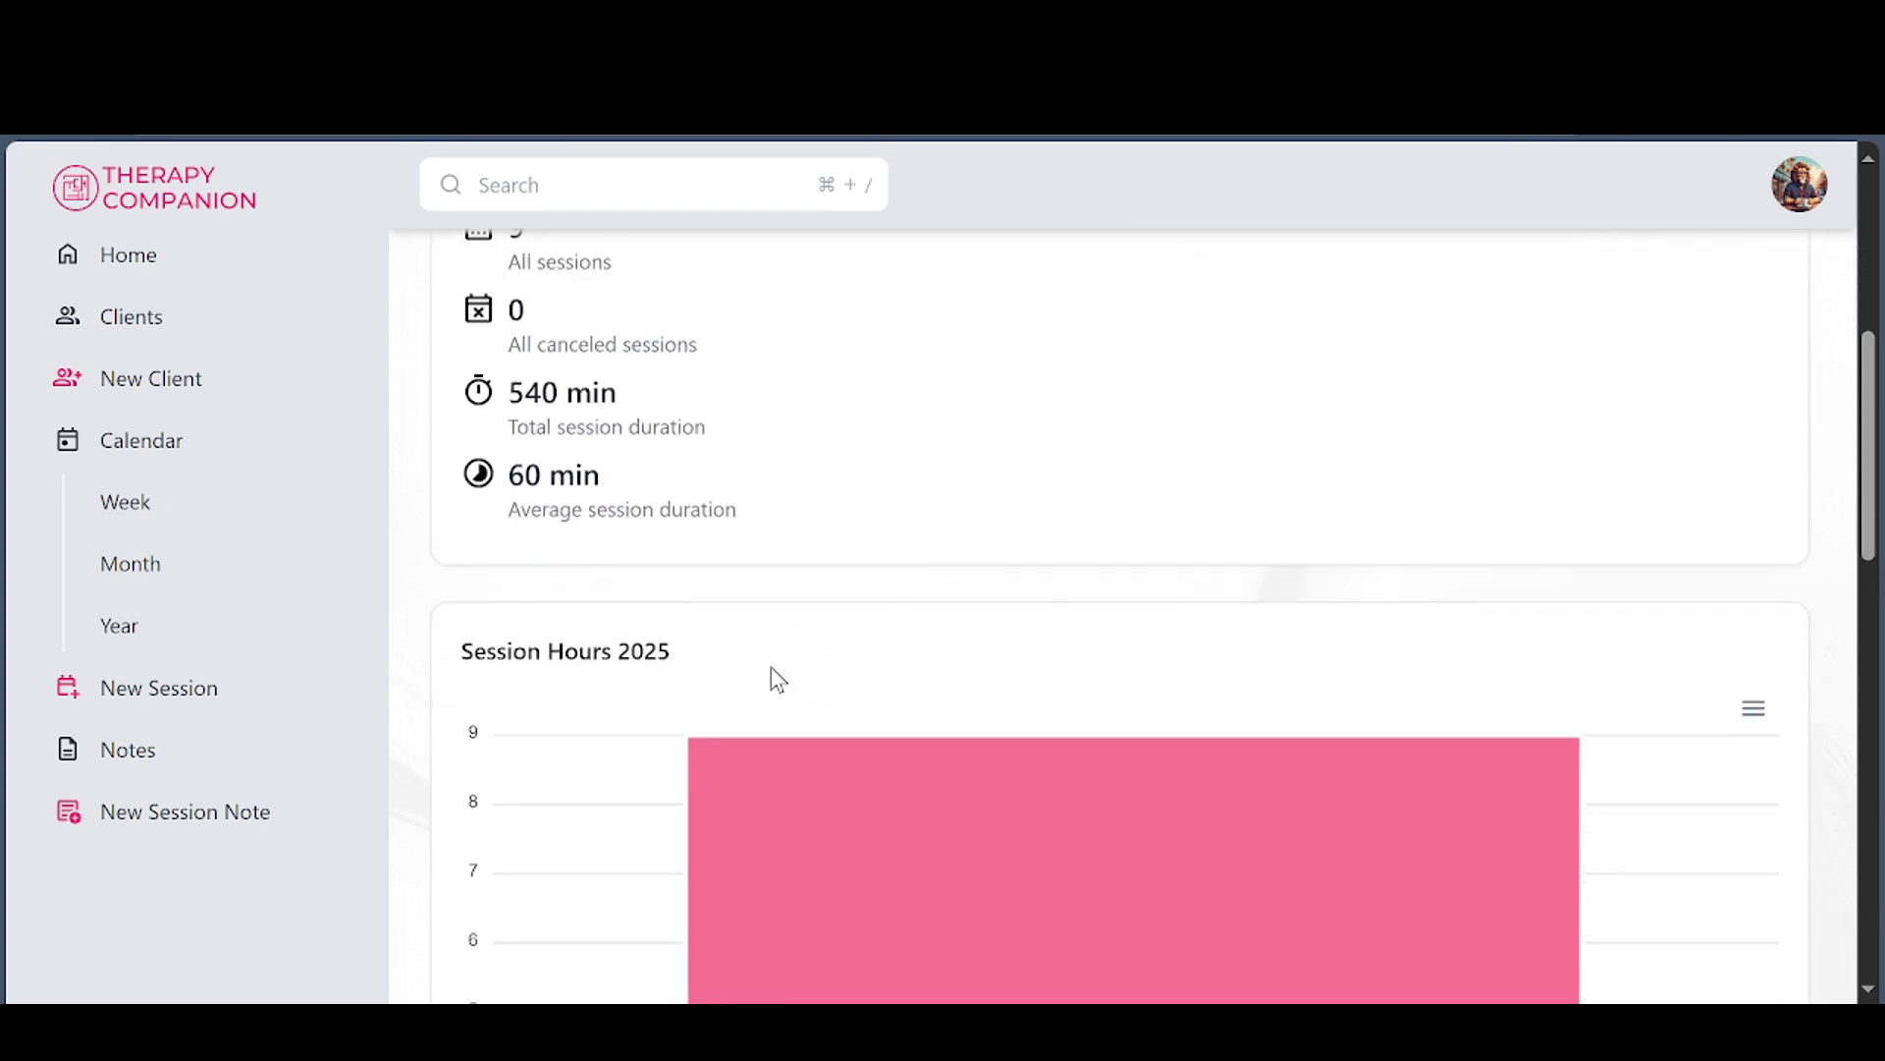
{"action": "scroll", "coordinate": [777, 678], "scroll_direction": "down", "scroll_amount": 5}
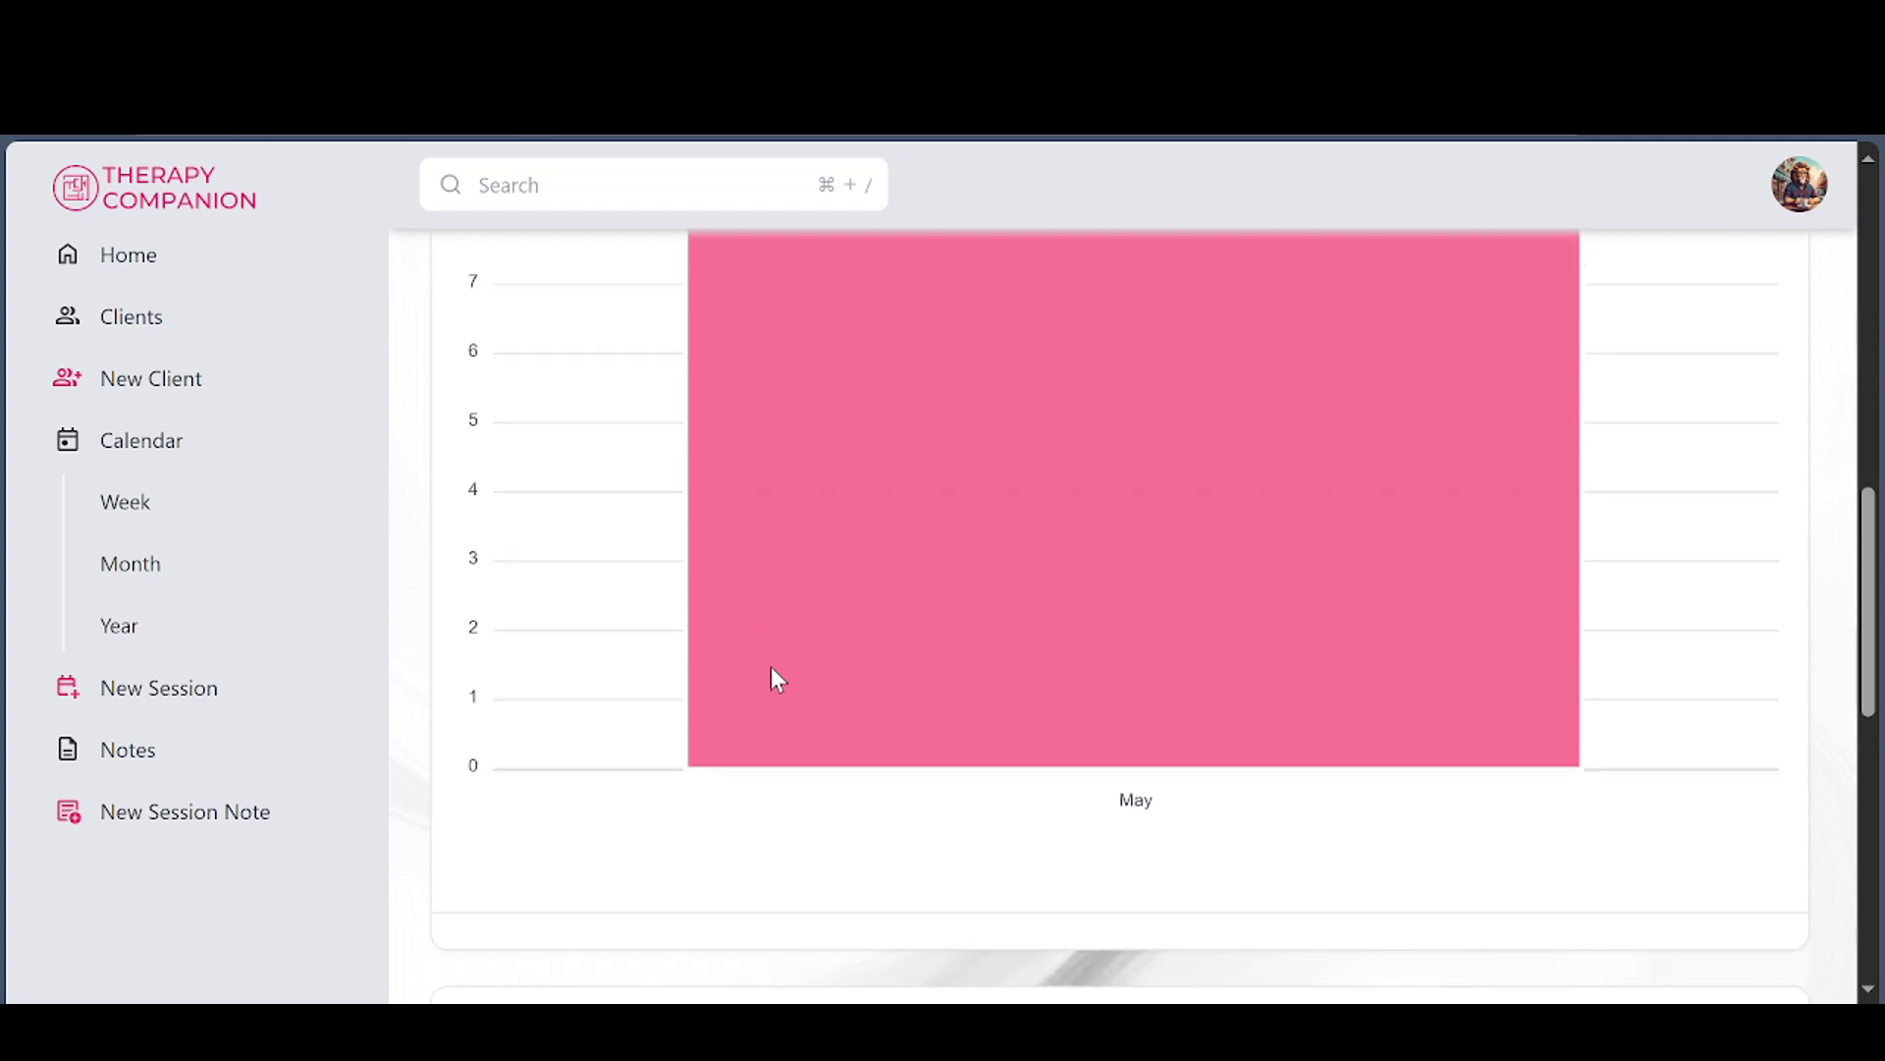
{"action": "scroll", "coordinate": [770, 668], "scroll_direction": "down", "scroll_amount": 9}
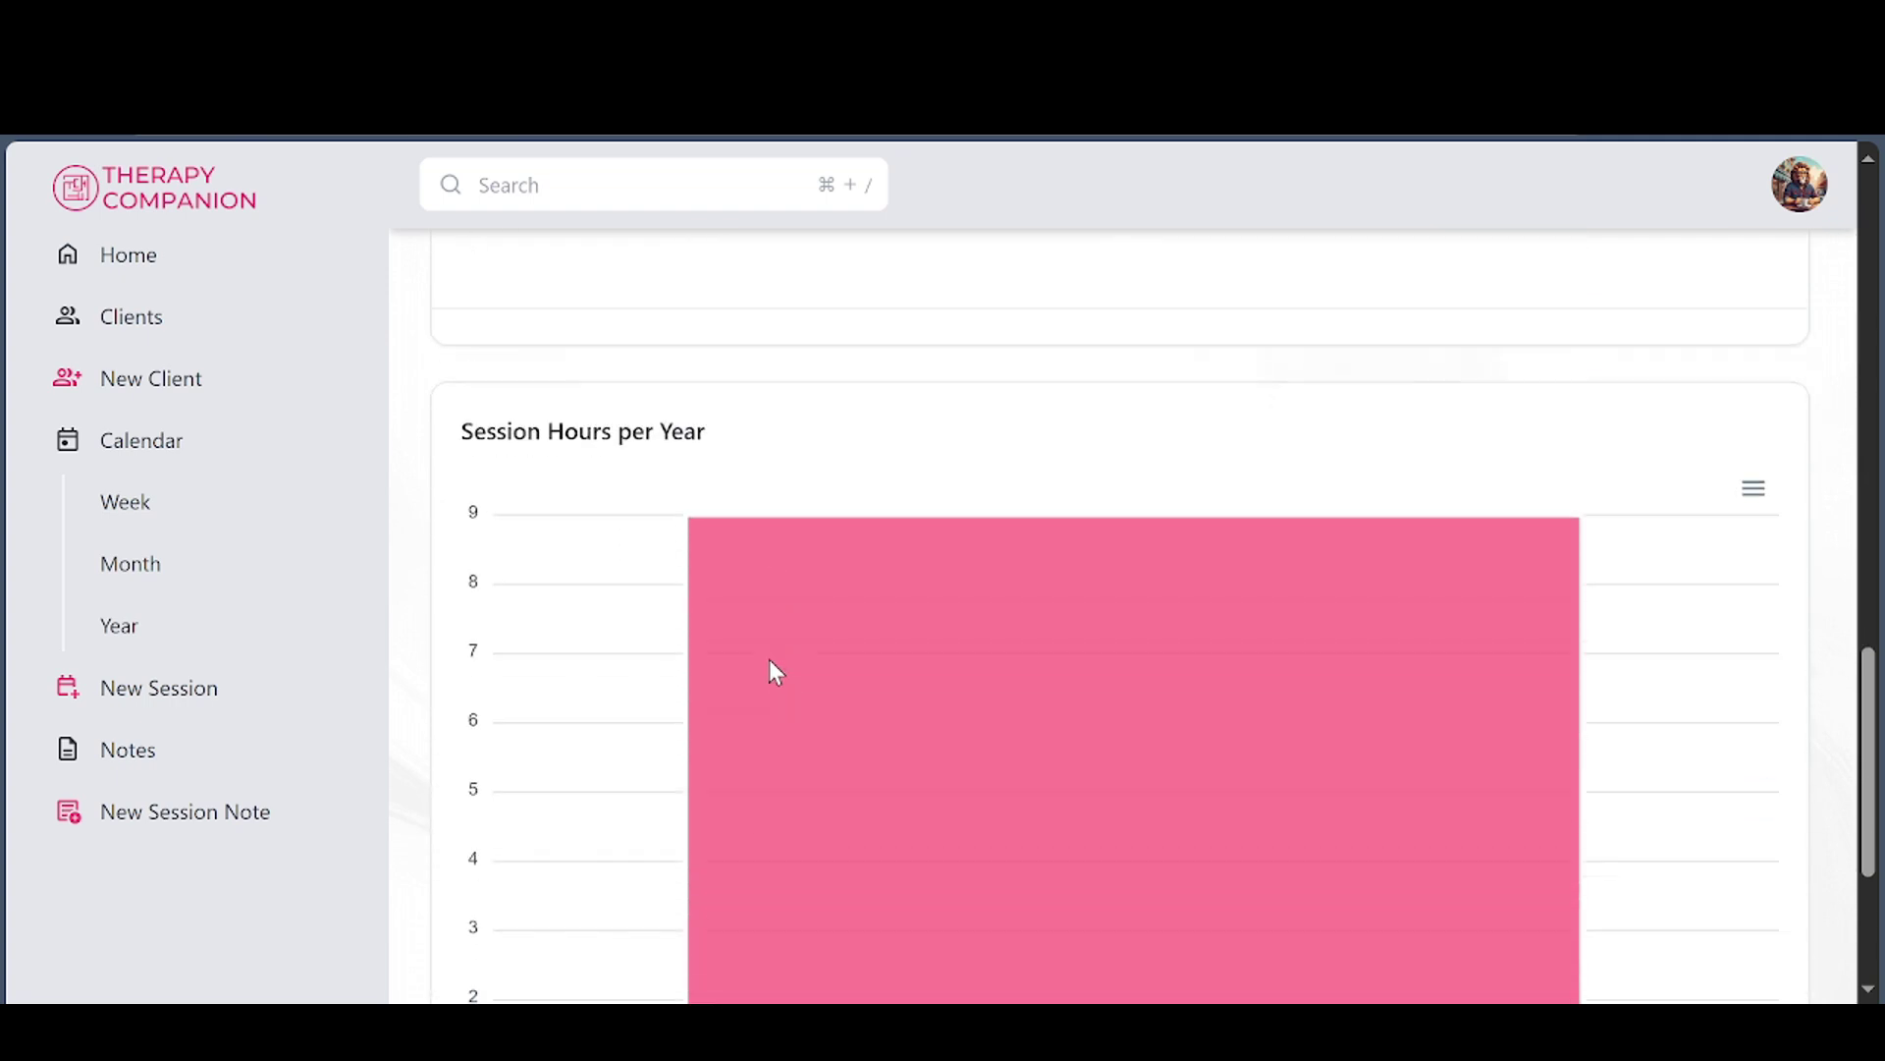
{"action": "scroll", "coordinate": [1153, 624], "scroll_direction": "up", "scroll_amount": 12}
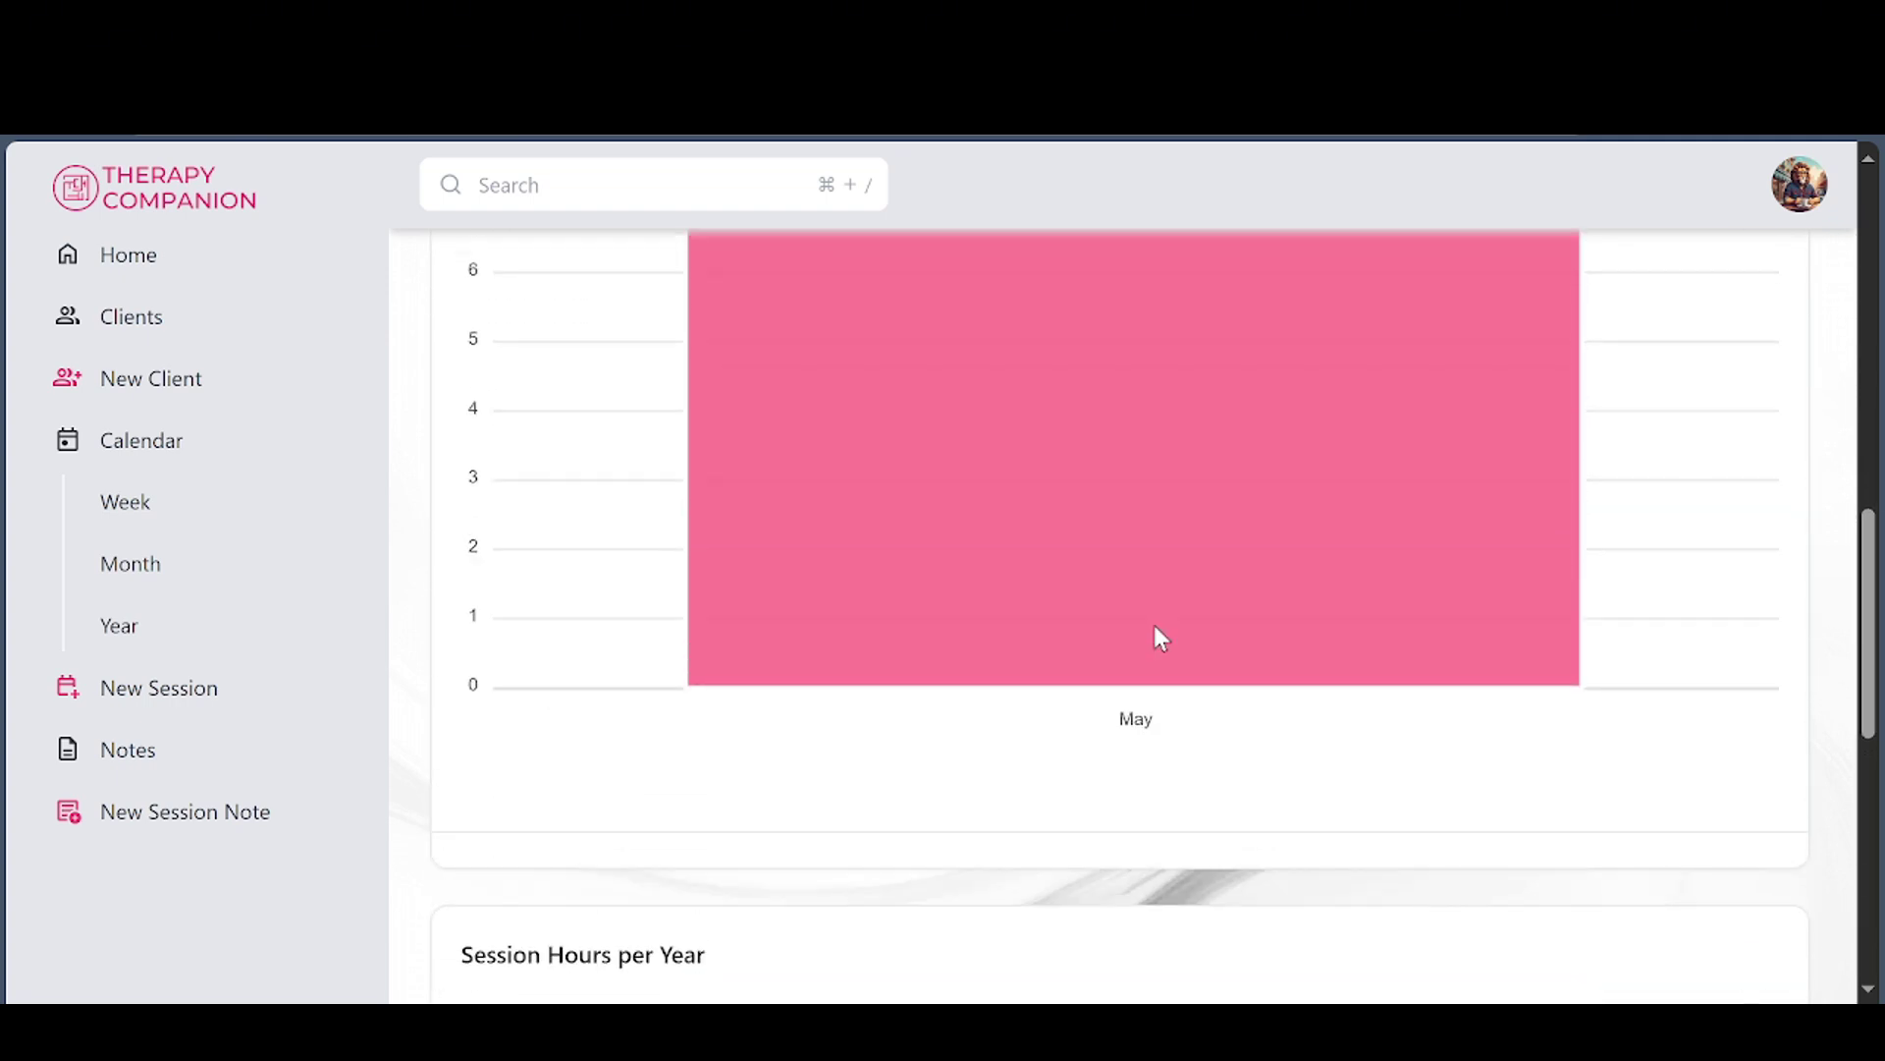
{"action": "scroll", "coordinate": [1155, 611], "scroll_direction": "up", "scroll_amount": 10}
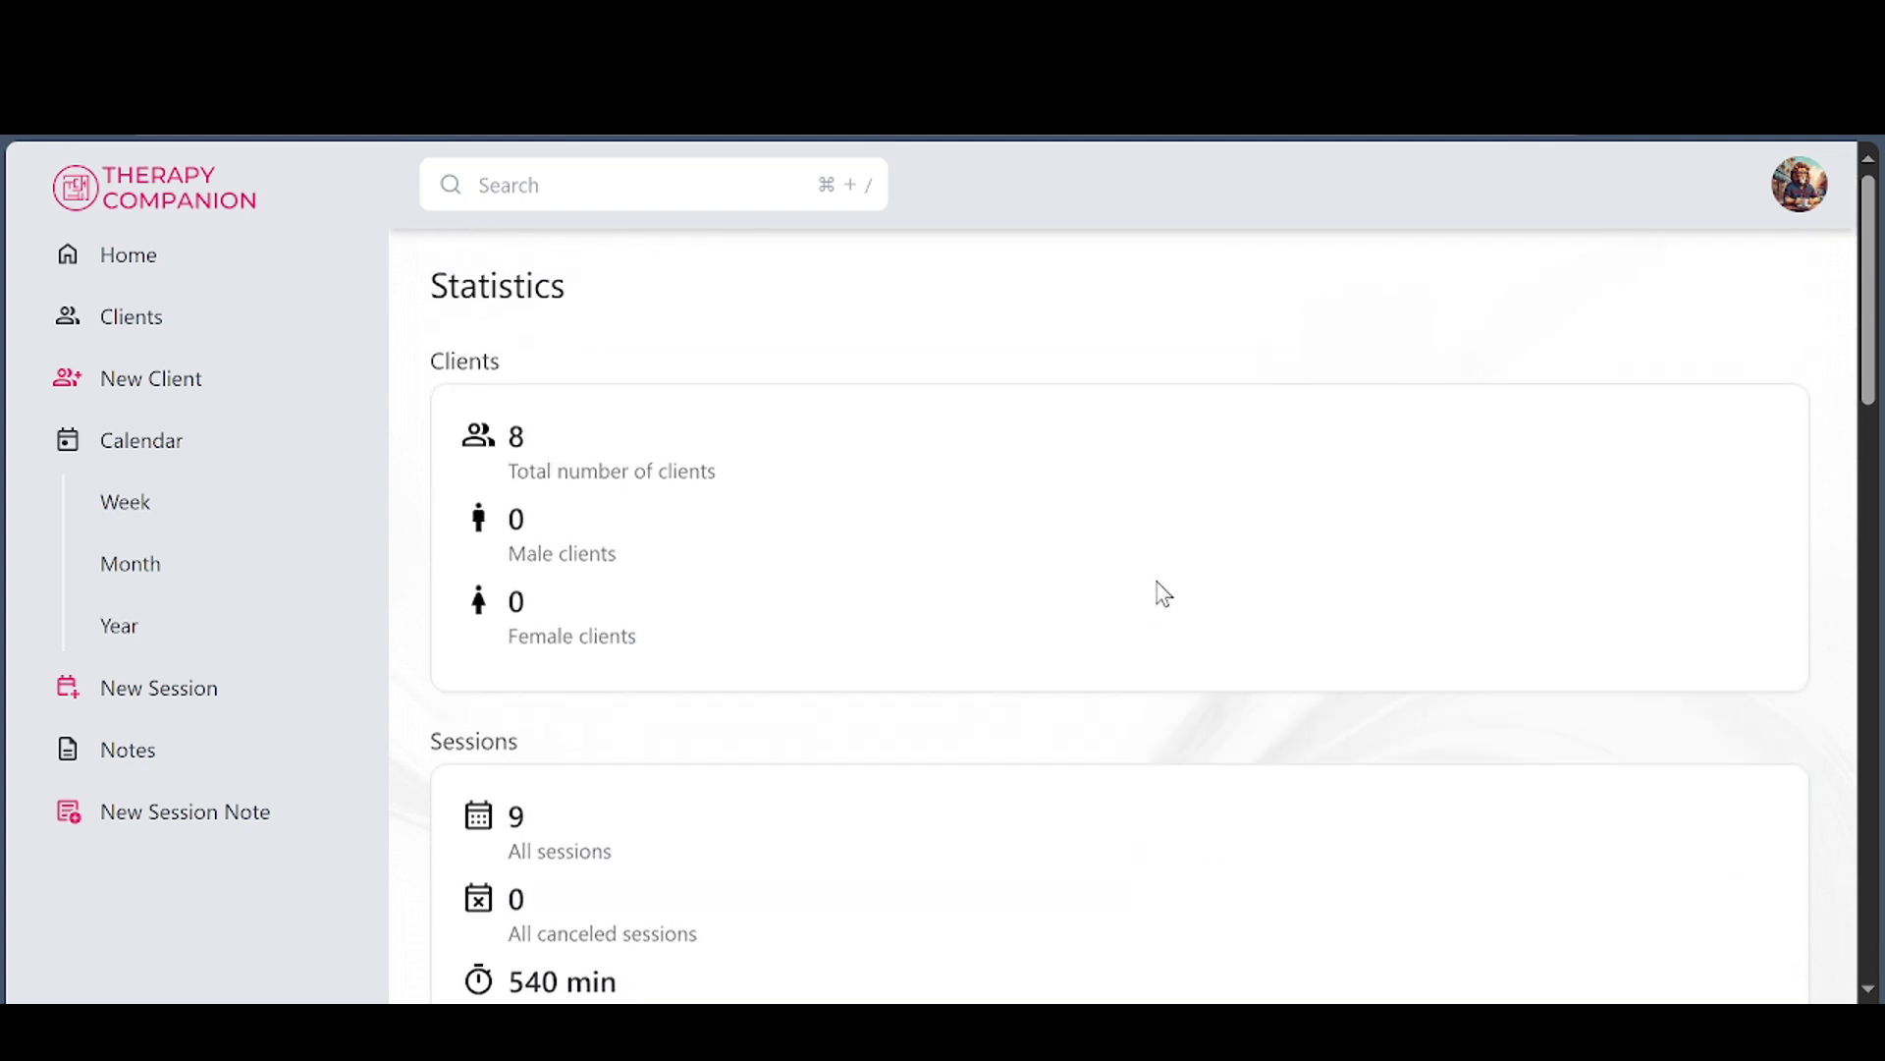
Dismiss the account menu and return to the 16 May 2025 Home agenda
{"action": "left_click", "coordinate": [1807, 196]}
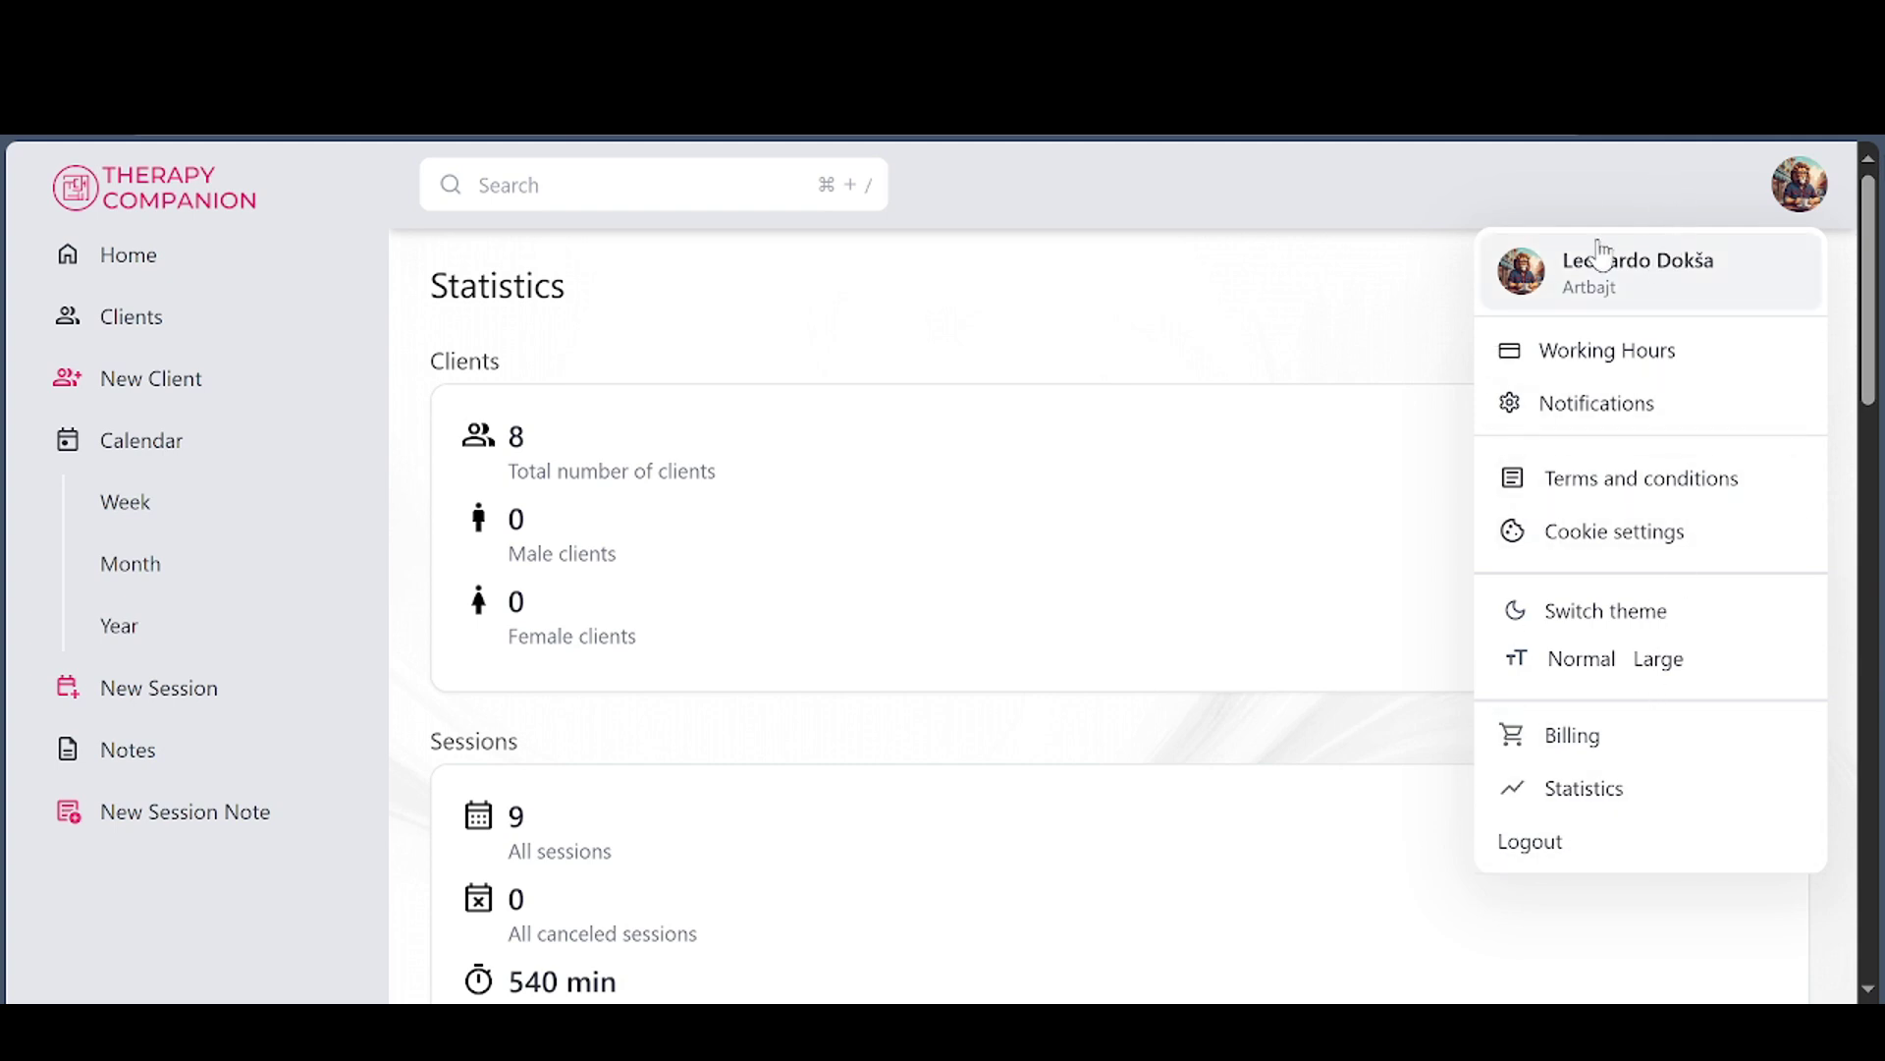
{"action": "left_click", "coordinate": [1331, 255]}
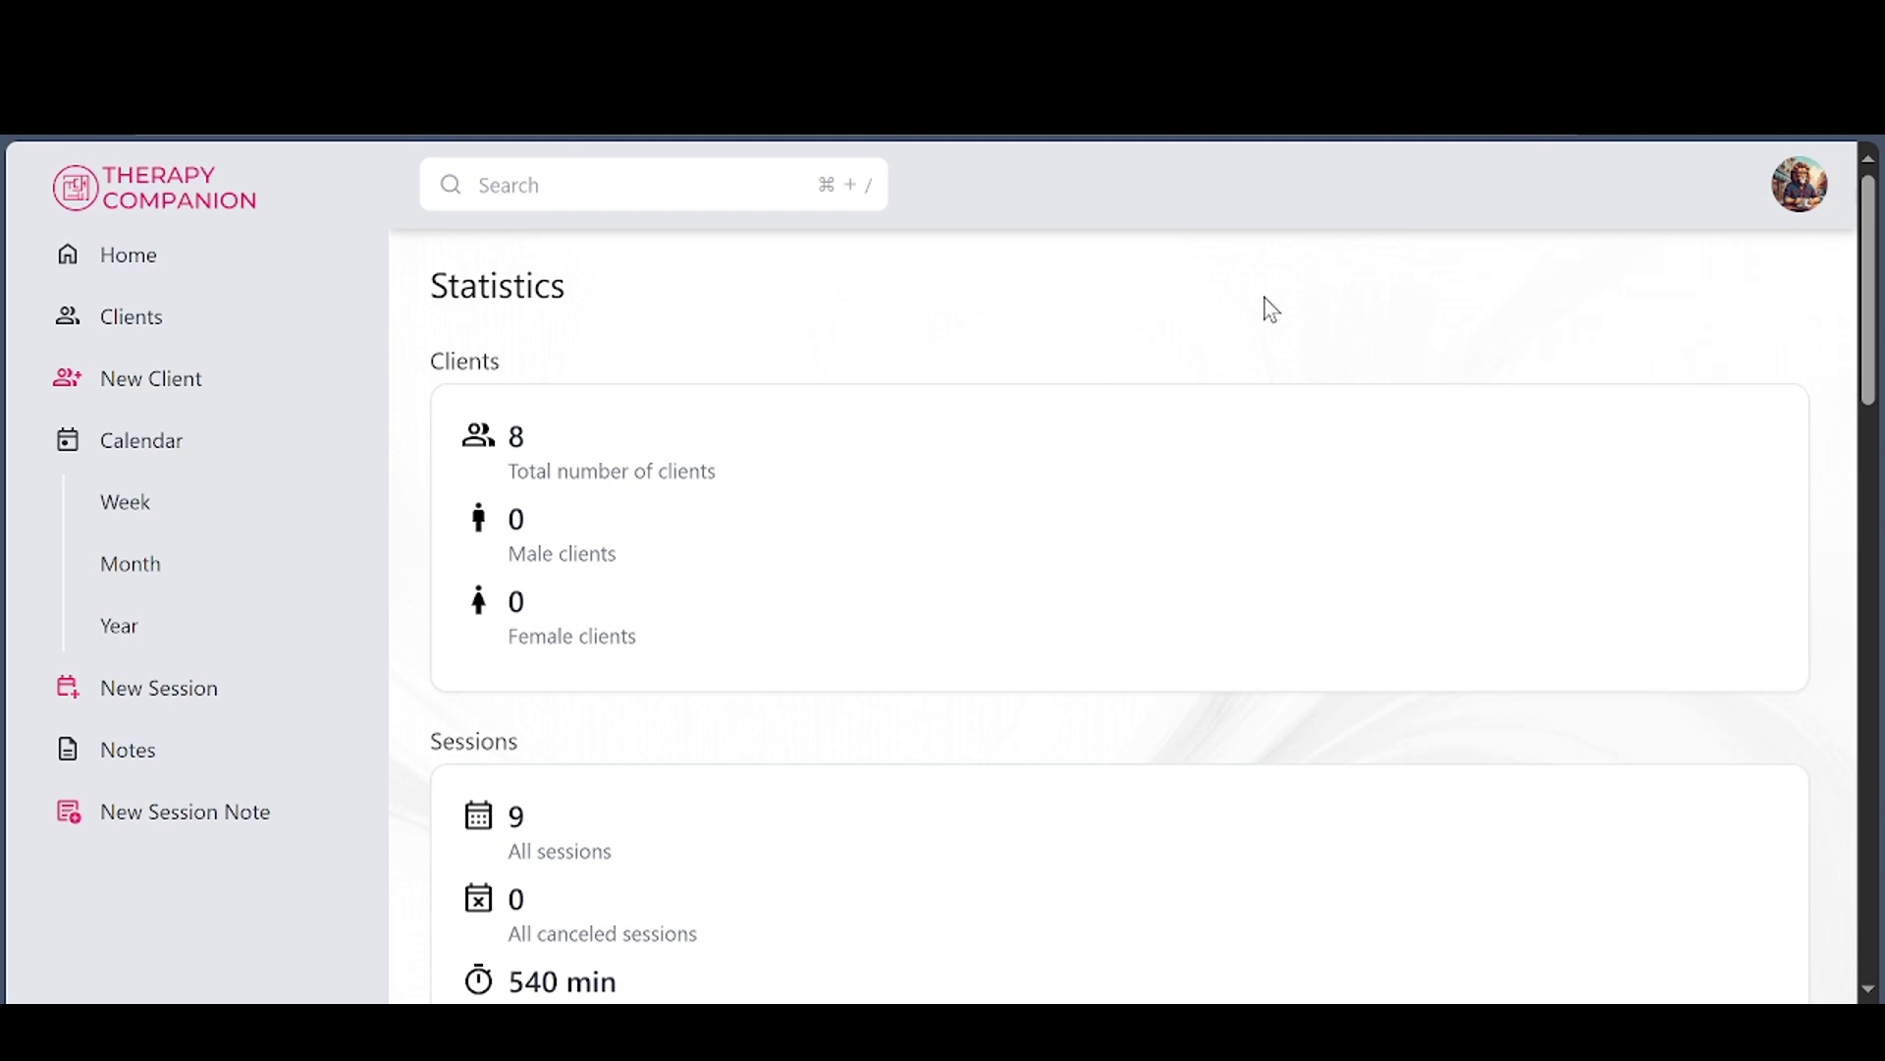
{"action": "left_click", "coordinate": [109, 259]}
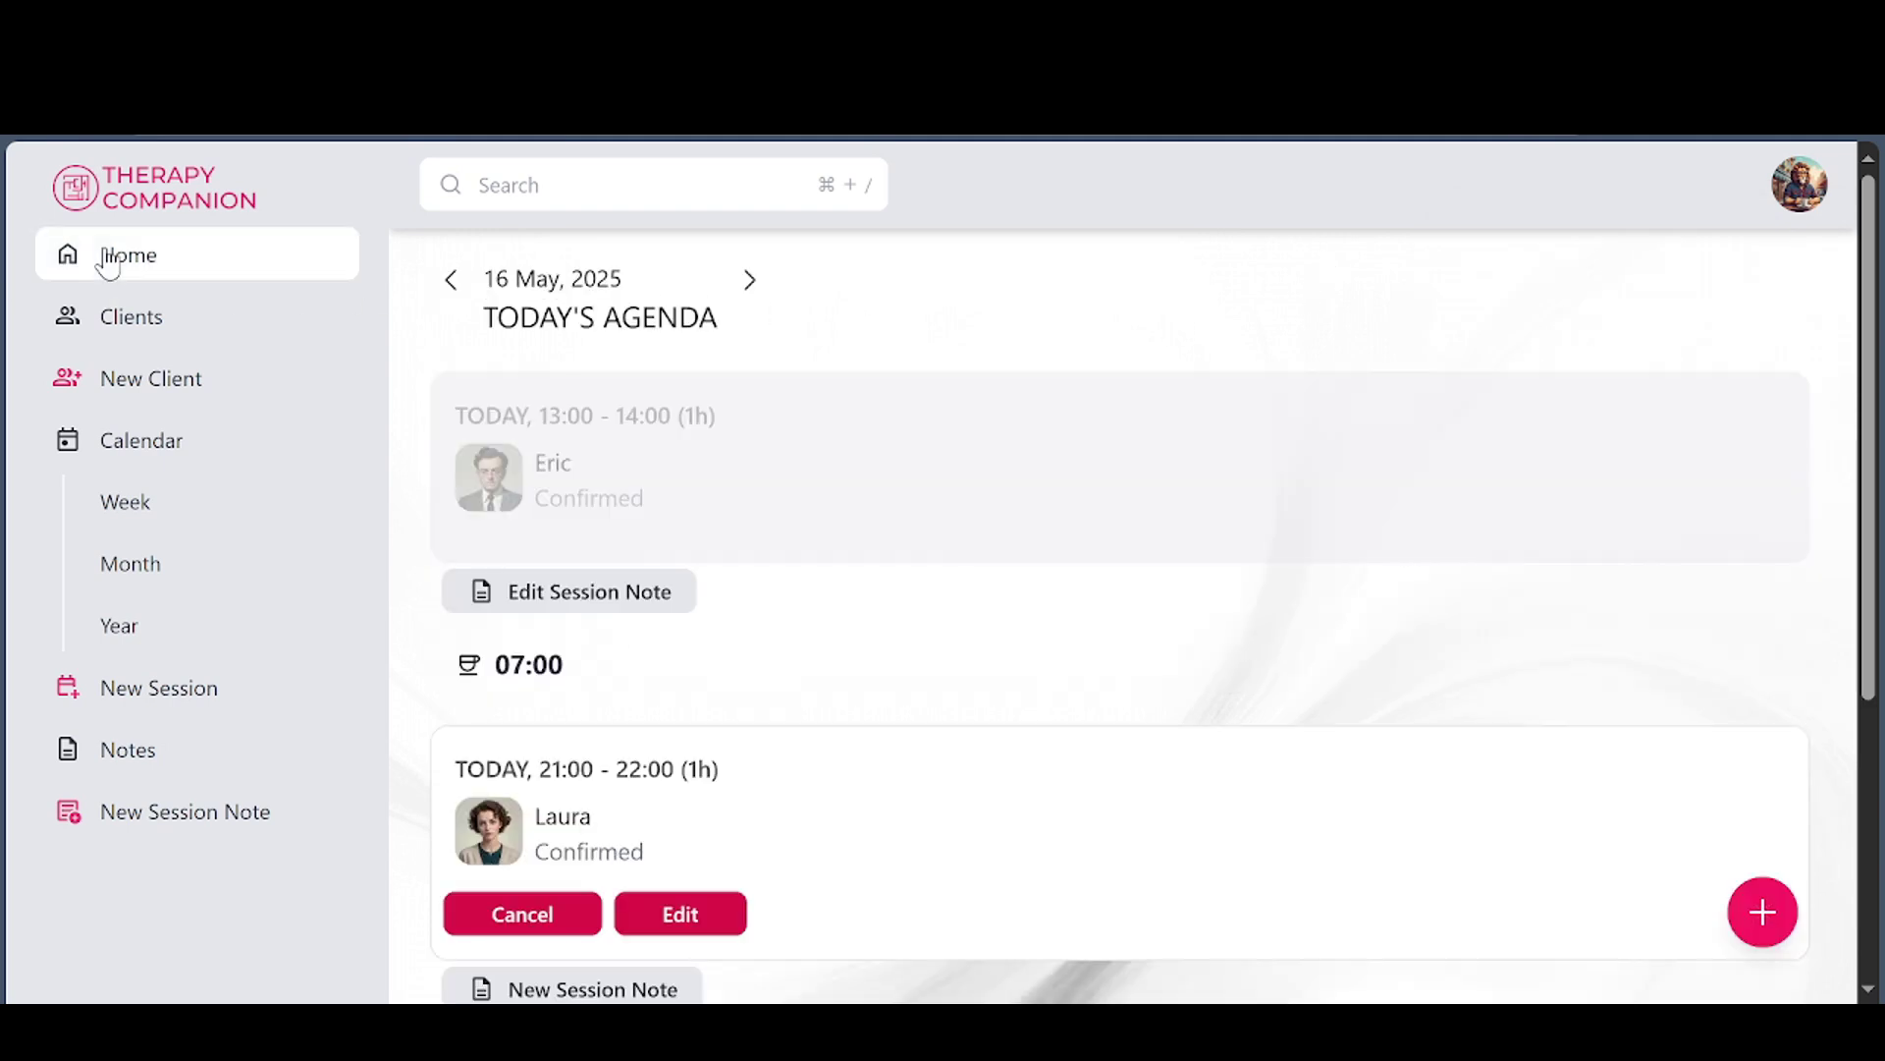